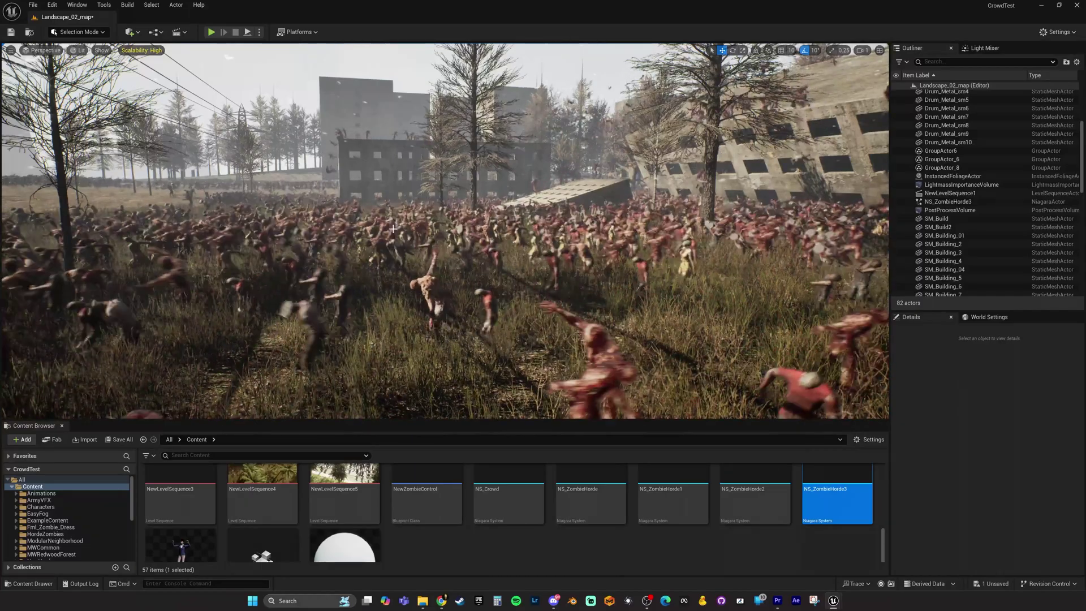
- Open the NS_ZombieHorde3 Niagara system and show the mesh list of the Fountain emitter's Mesh Renderer
scroll(492, 271, up, 3)
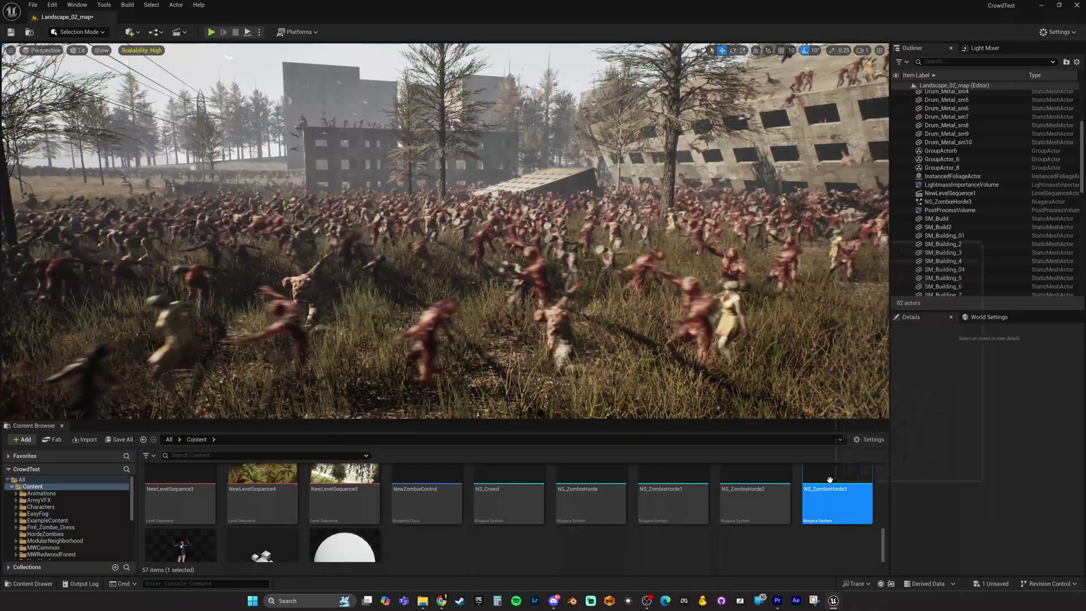
double_click(829, 480)
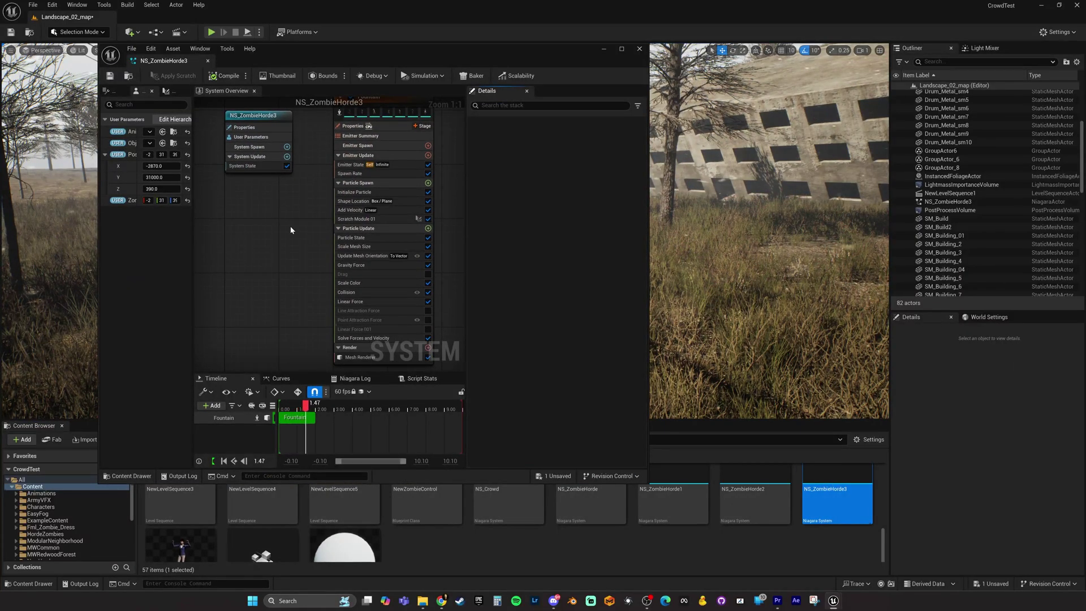
right_drag(293, 231, 276, 245)
double_click(379, 52)
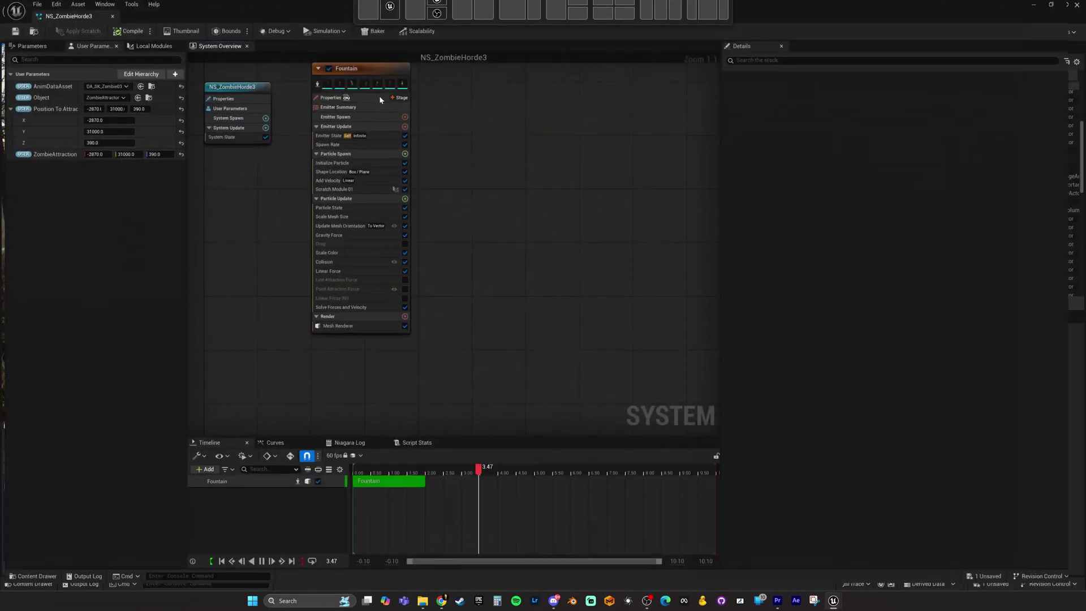
click(357, 70)
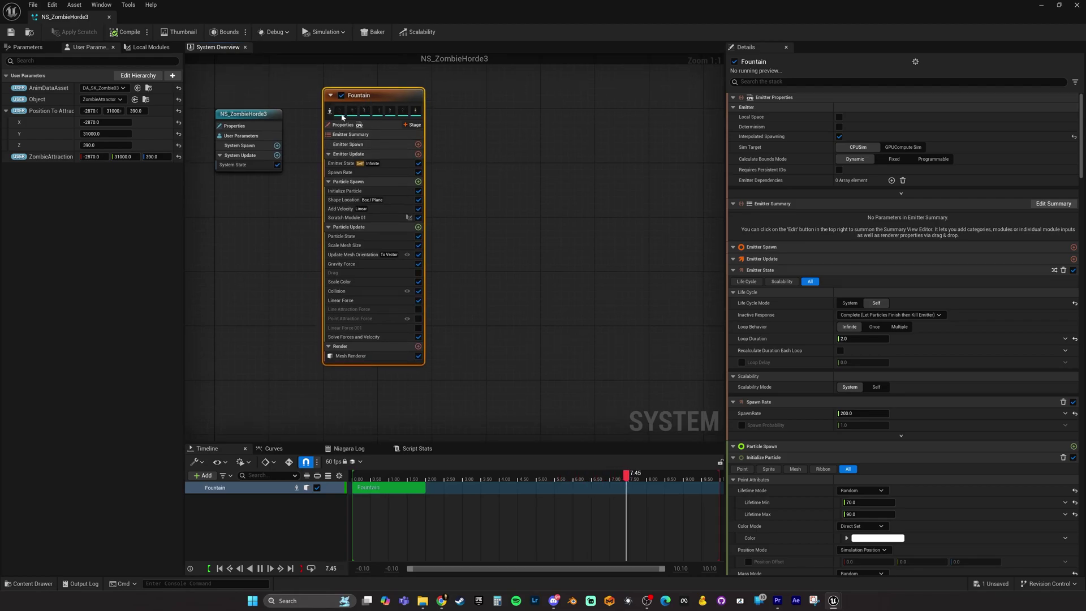
click(350, 356)
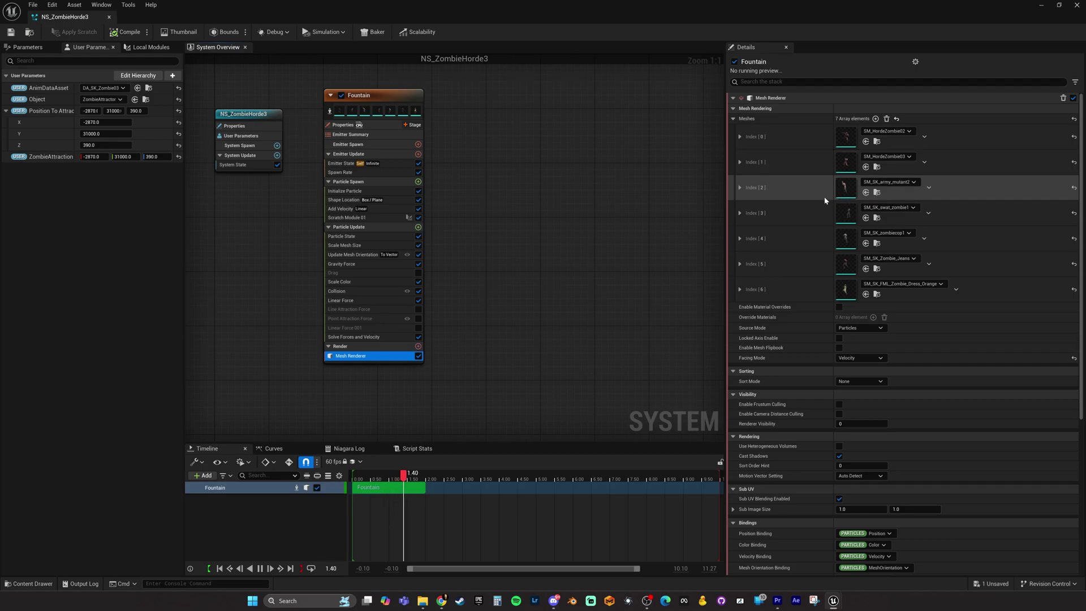
- Inspect the SM_HordeZombie02 mesh from the renderer's mesh list and the layer parameters of its HZ02_Inst material
click(822, 147)
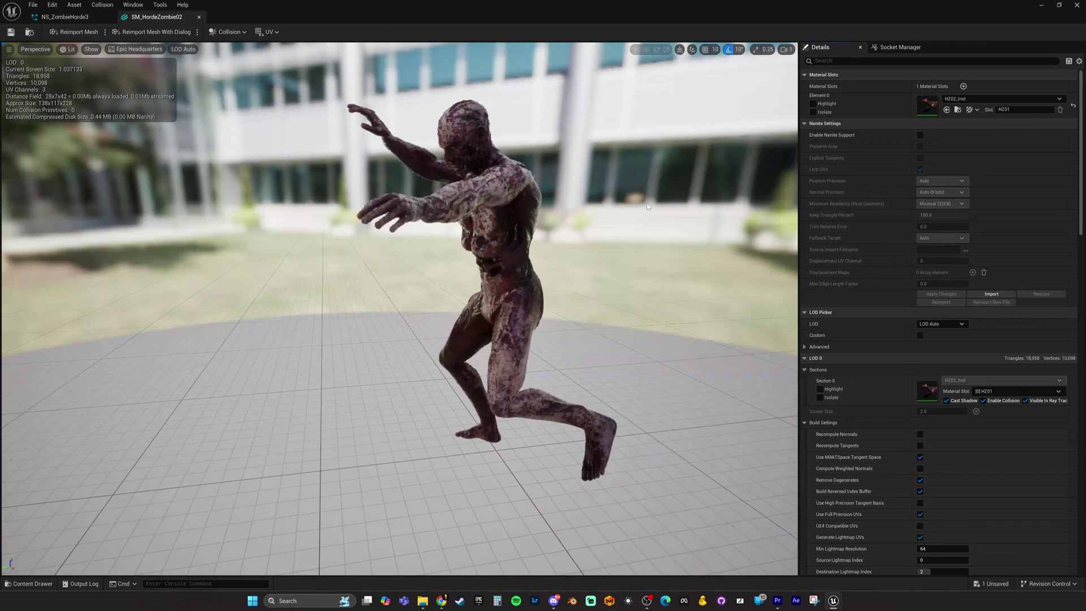
drag(633, 179, 718, 208)
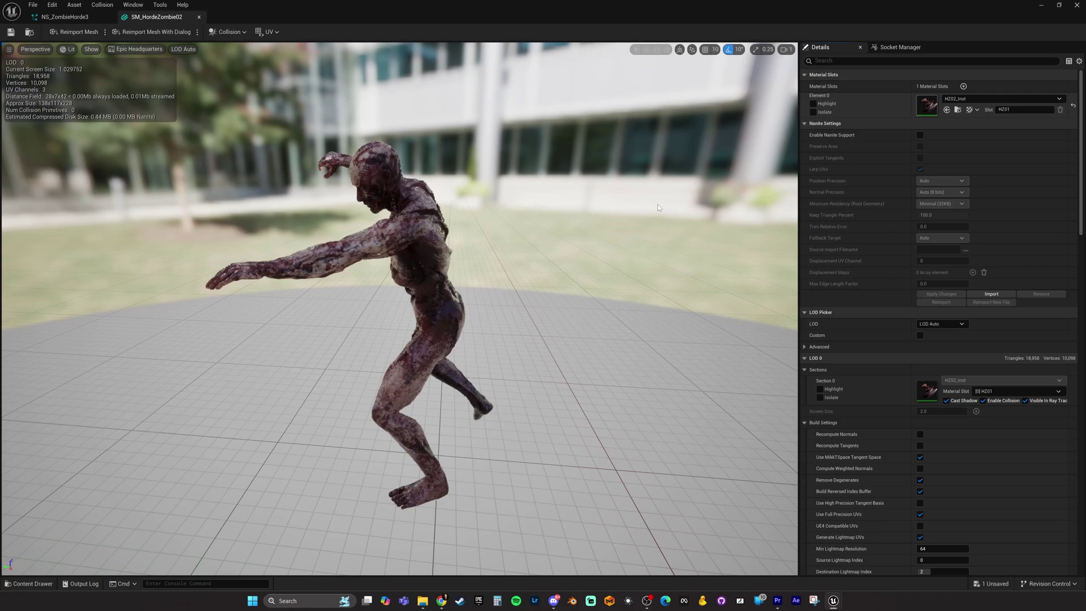
scroll(419, 170, down, 5)
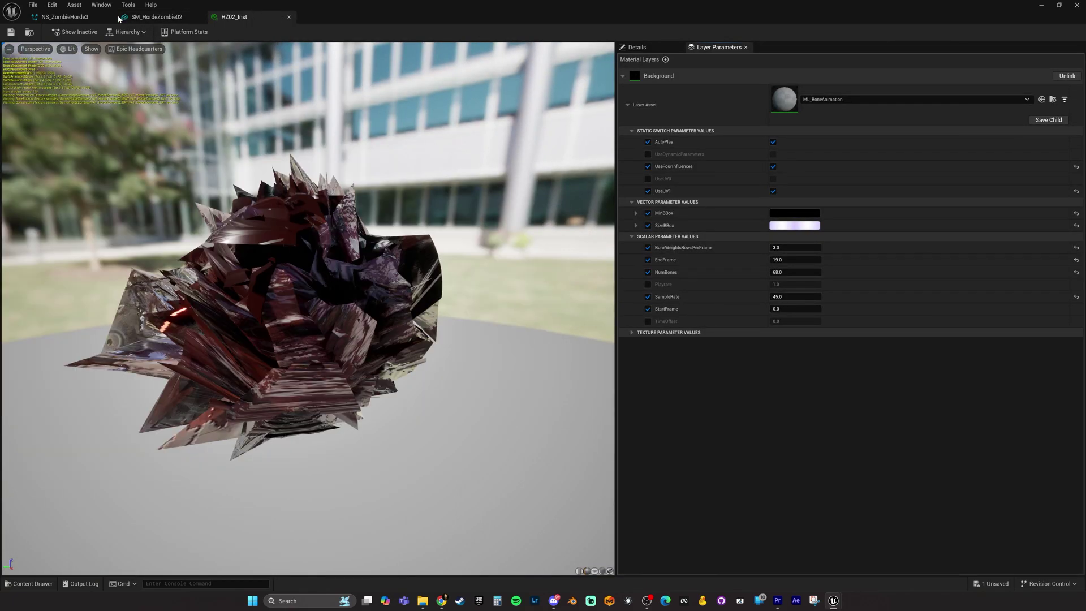
- Inspect the SM_SK_swat_zombie1 mesh used by NS_ZombieHorde3 from several angles, and return to the level
click(85, 17)
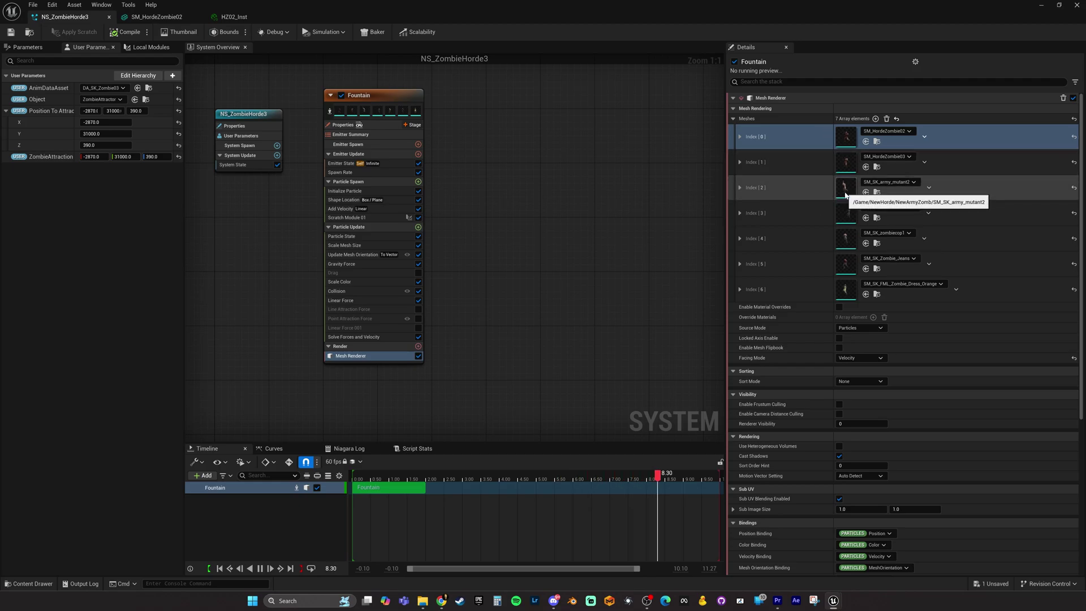
click(848, 219)
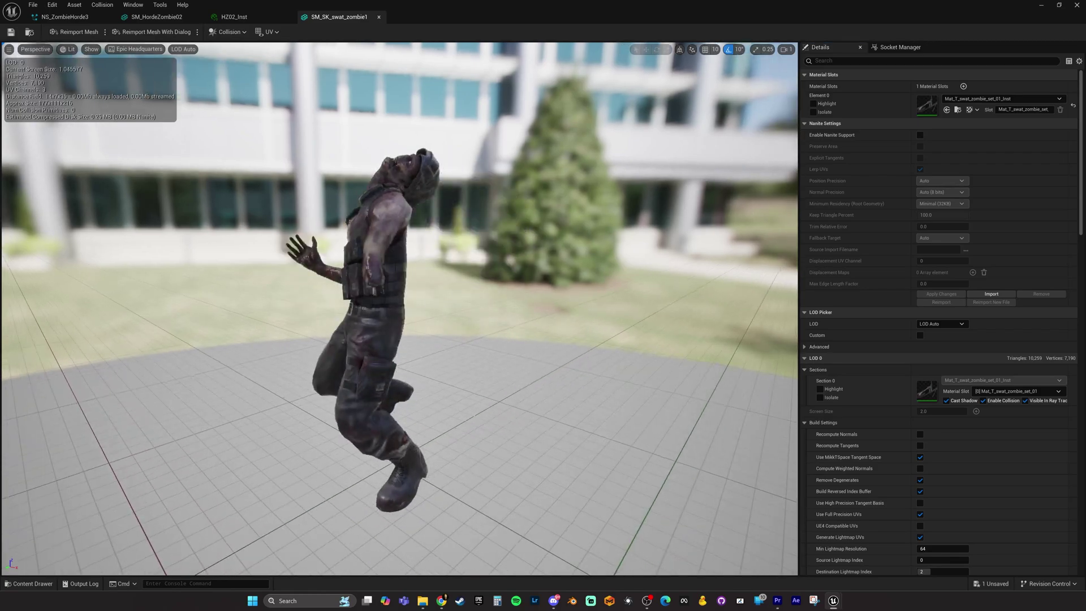
mouse_move(407, 290)
mouse_down()
mouse_move(376, 290)
mouse_move(408, 290)
mouse_up()
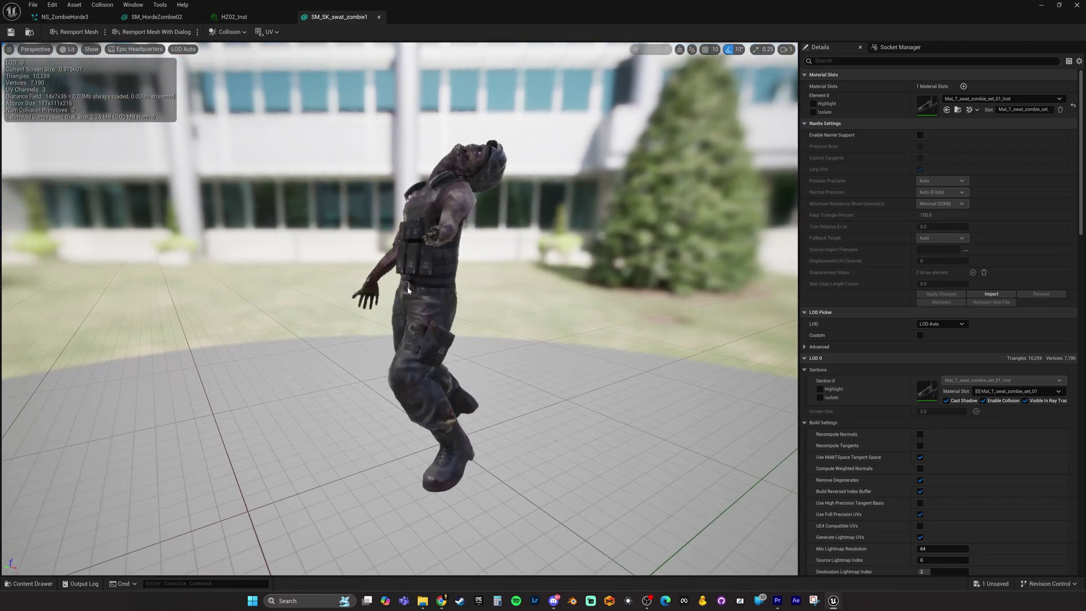
mouse_move(369, 260)
mouse_down()
mouse_move(352, 248)
mouse_move(364, 241)
mouse_up()
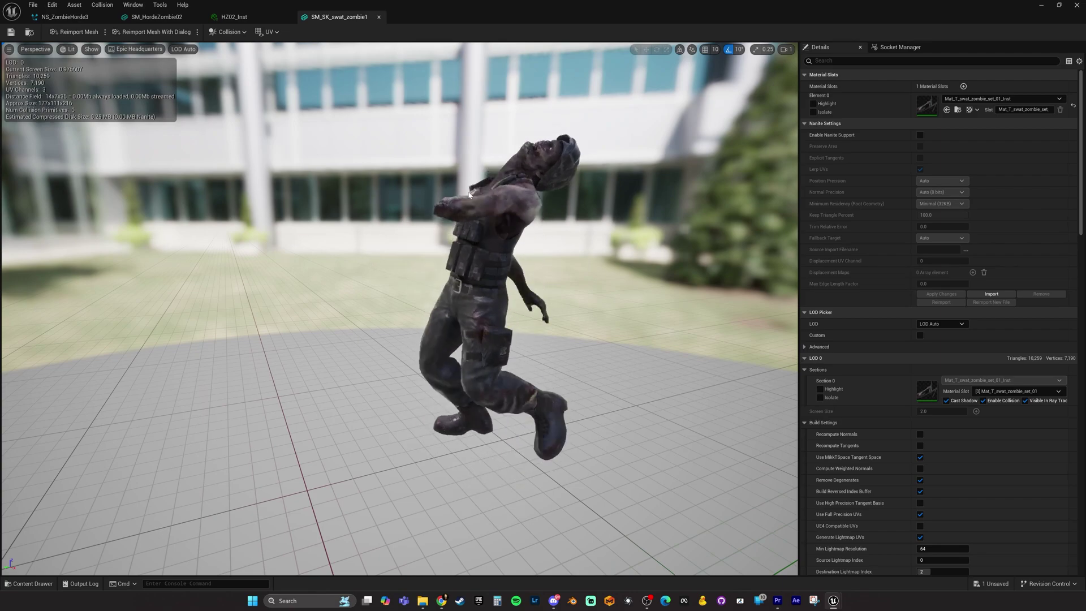
click(1041, 5)
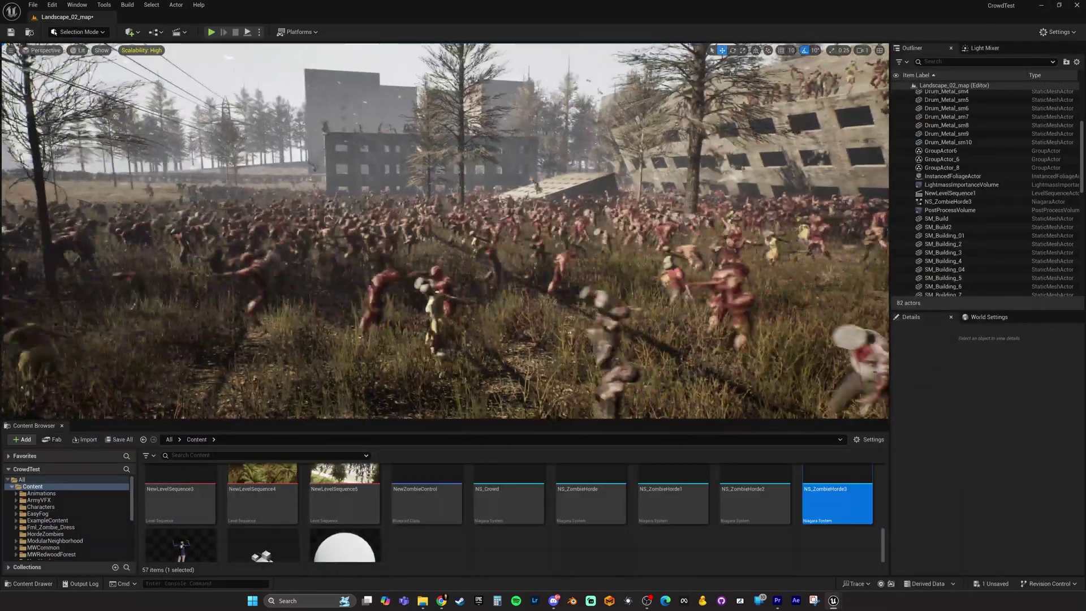
- Delete the NS_ZombieHorde3 Niagara actor from the level
right_drag(445, 232, 671, 317)
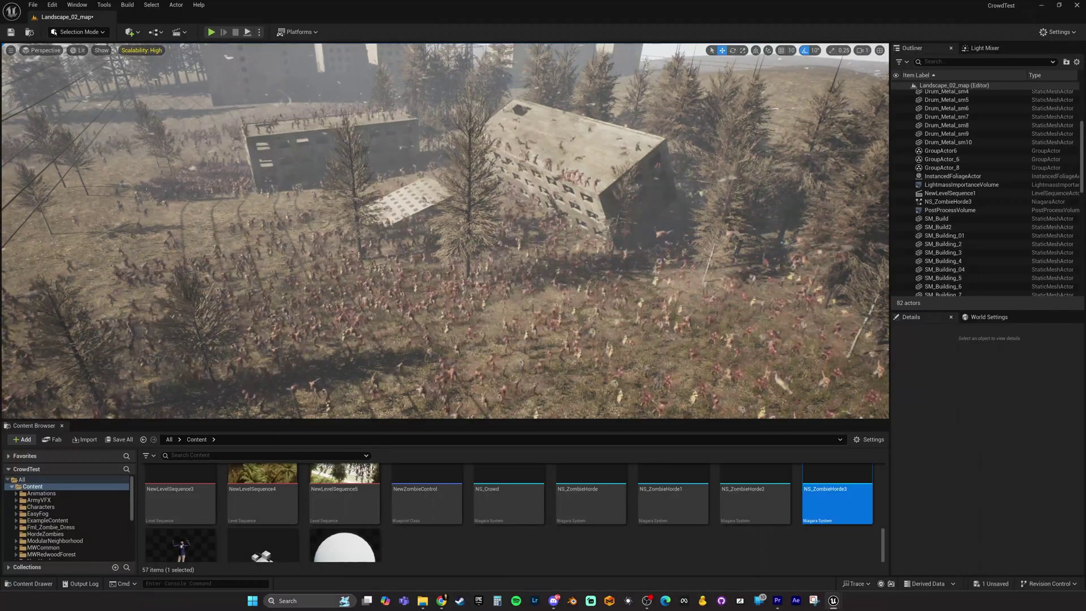
click(947, 108)
click(948, 201)
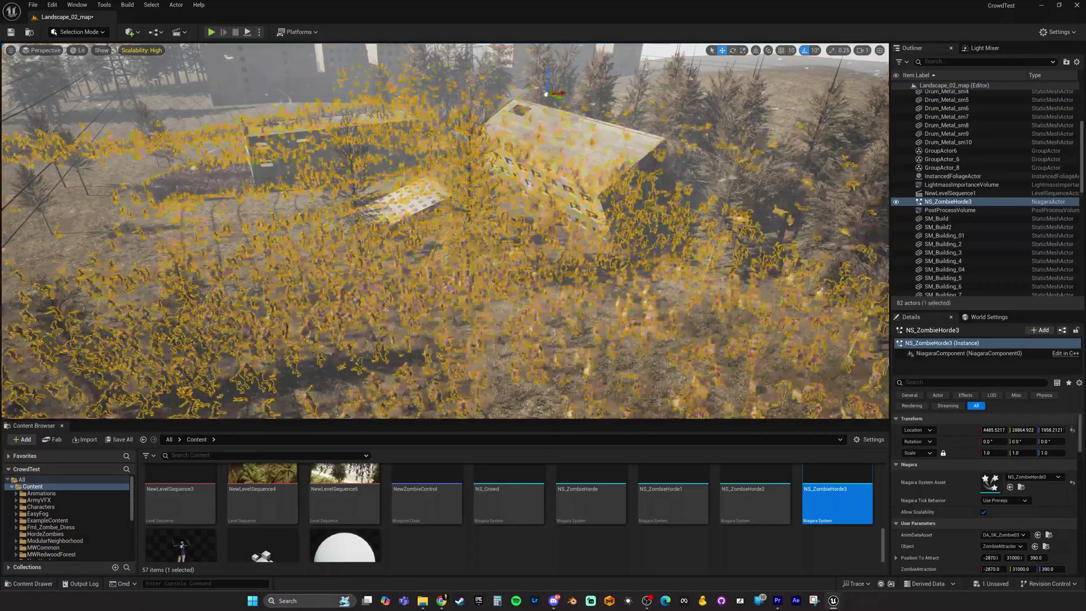
key(Delete)
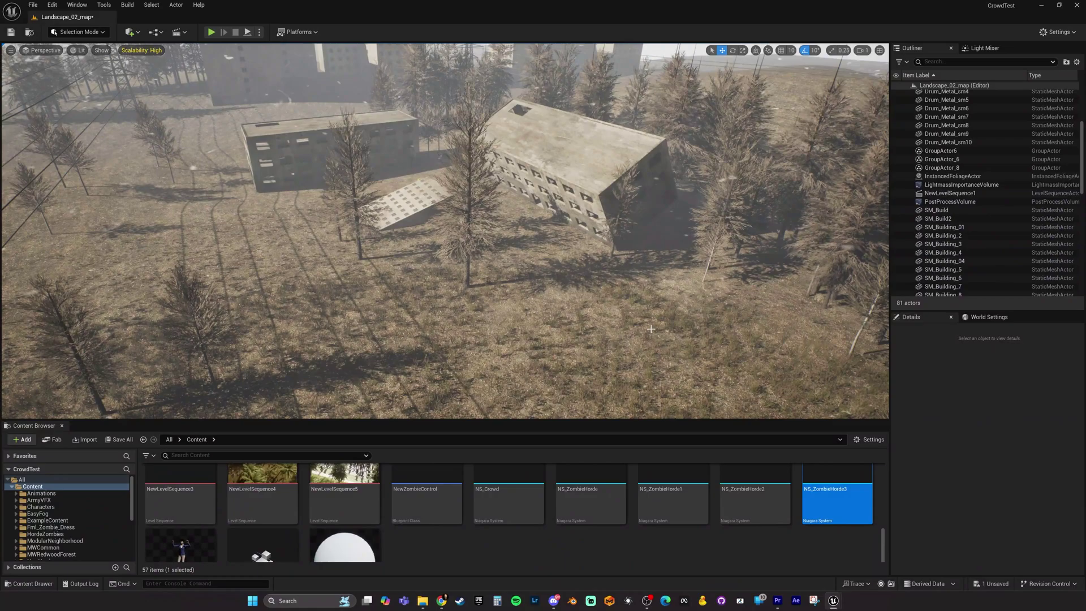
- Place the NS_ZombieHorde3 Niagara system into the level near the tilted building and clear the selection
right_drag(650, 329, 651, 313)
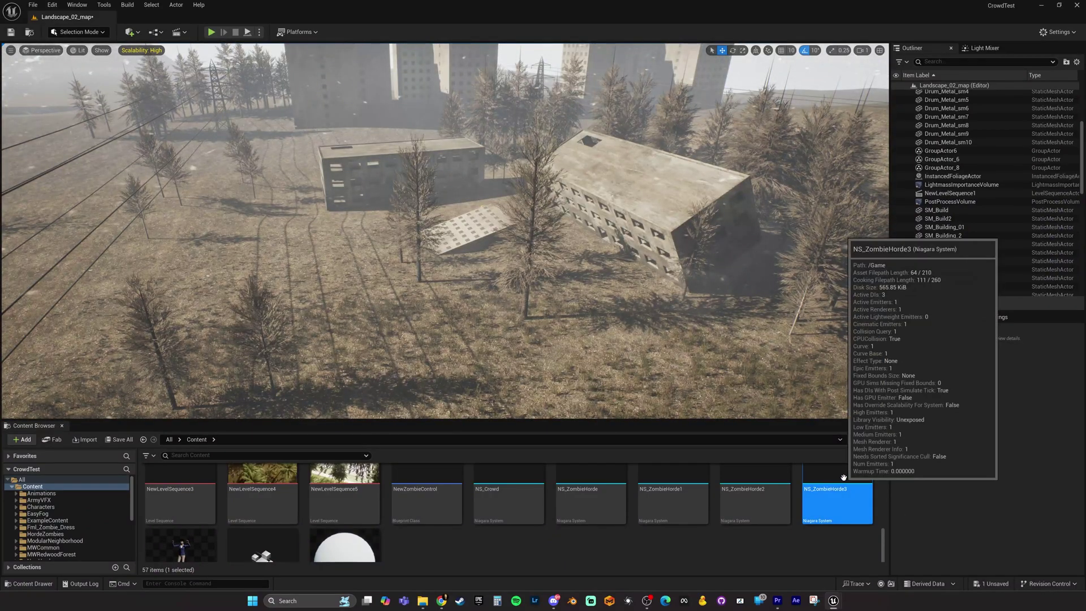
drag(626, 187, 625, 183)
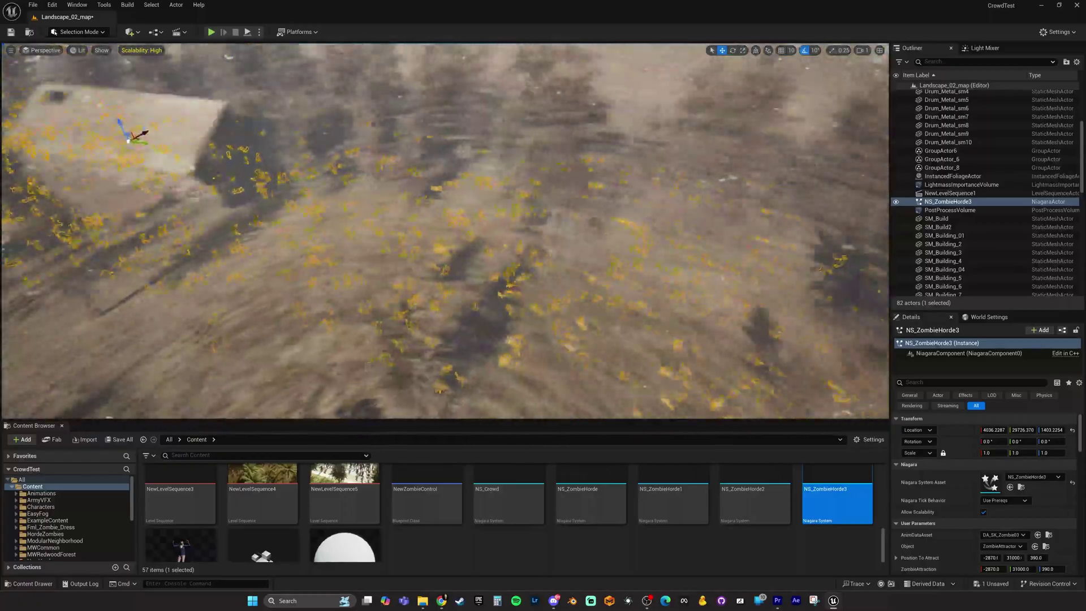
right_drag(446, 231, 498, 230)
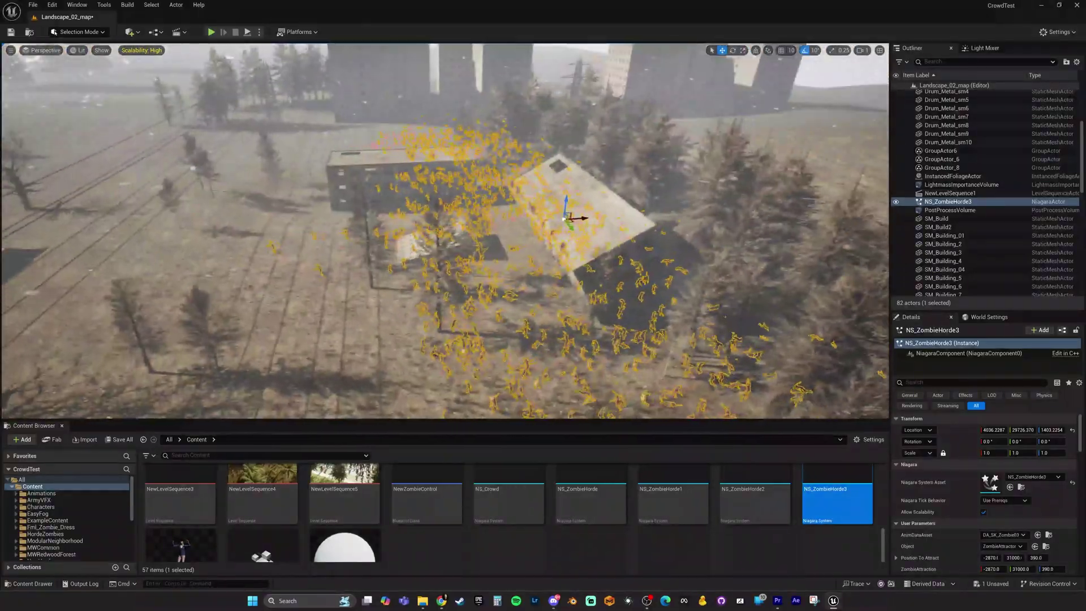
key(Escape)
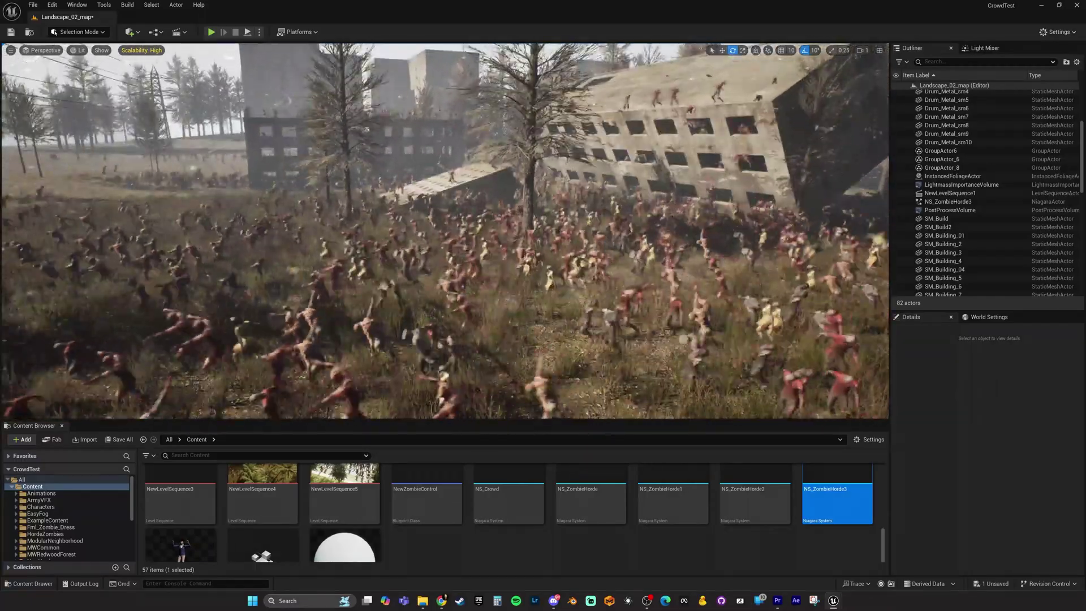
- Examine the NS_ZombieHorde3 actor in the level and view its moving crowd from ground level and from above
click(601, 236)
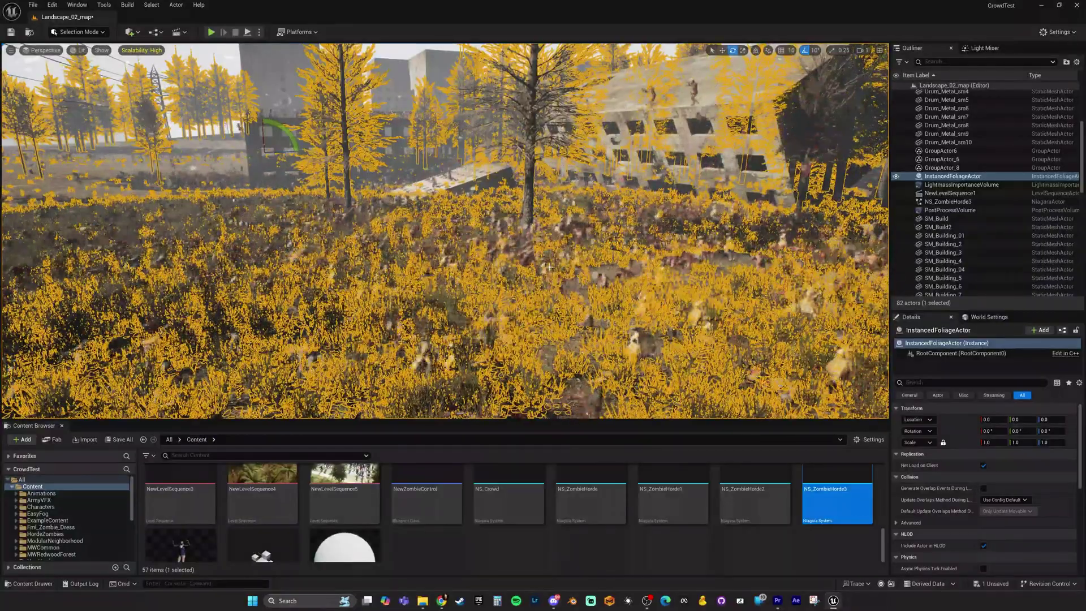
key(Escape)
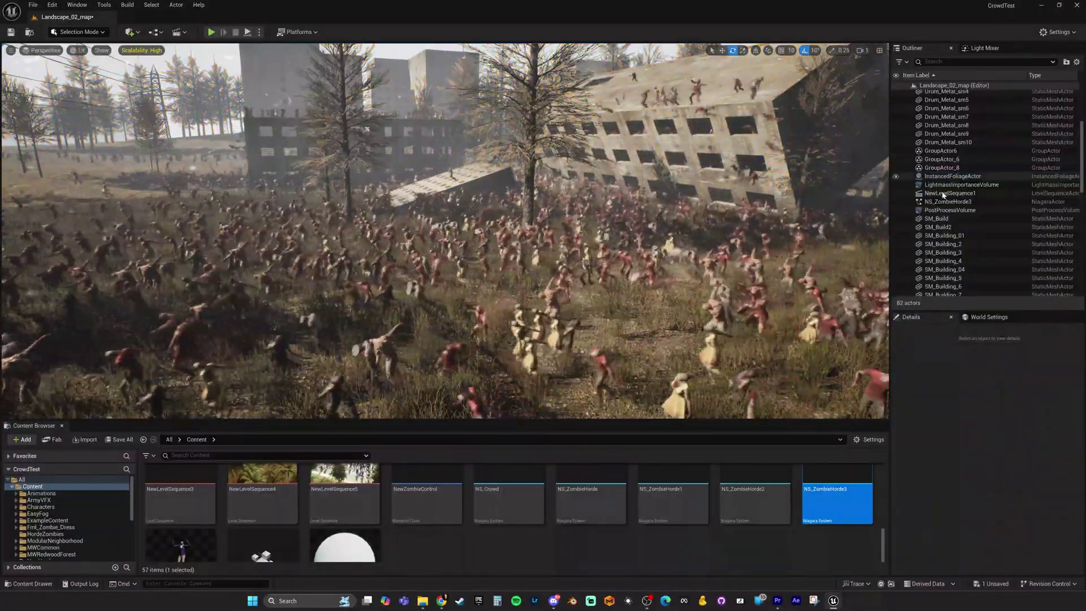
click(938, 202)
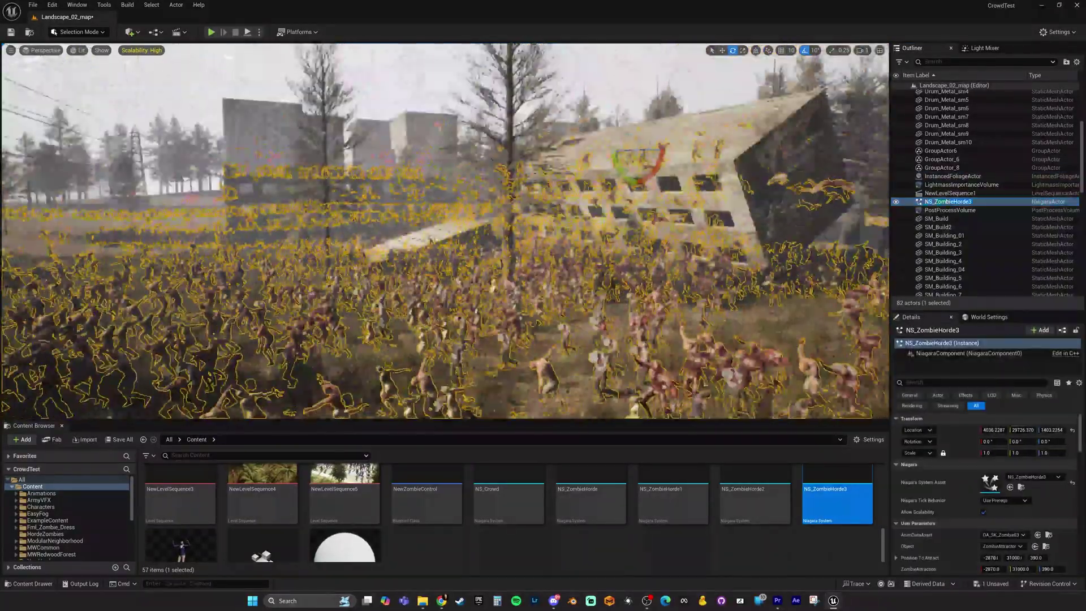
drag(639, 150, 707, 155)
key(Escape)
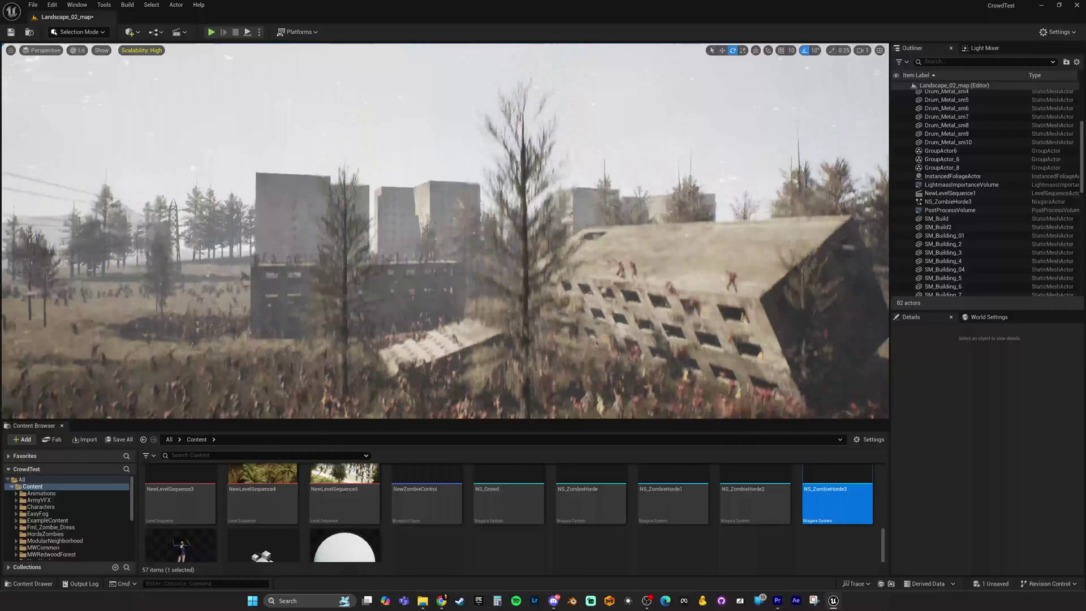
right_drag(445, 231, 391, 293)
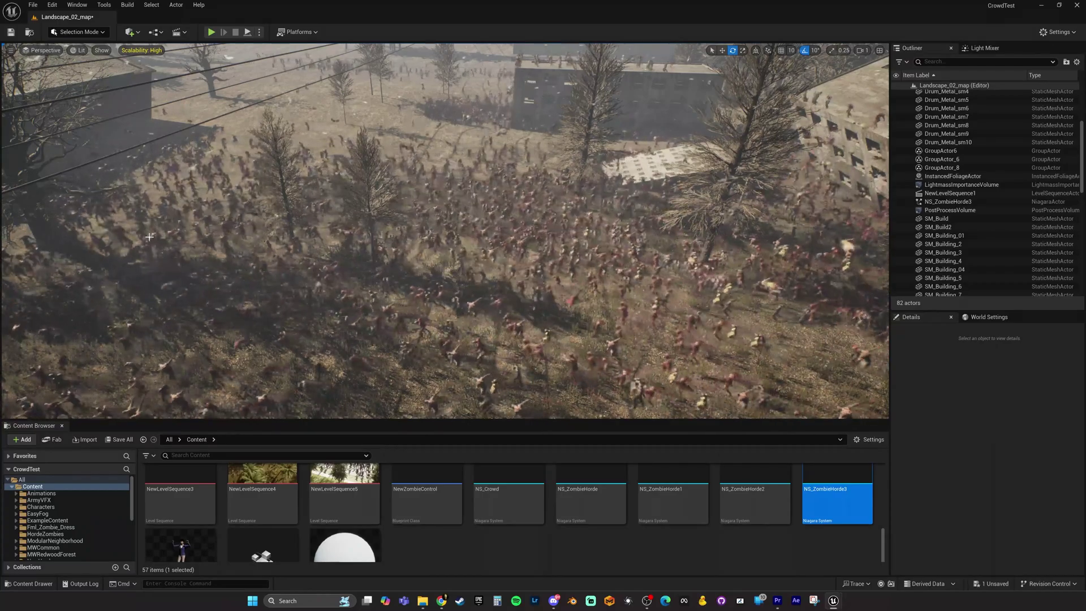
right_drag(245, 223, 278, 218)
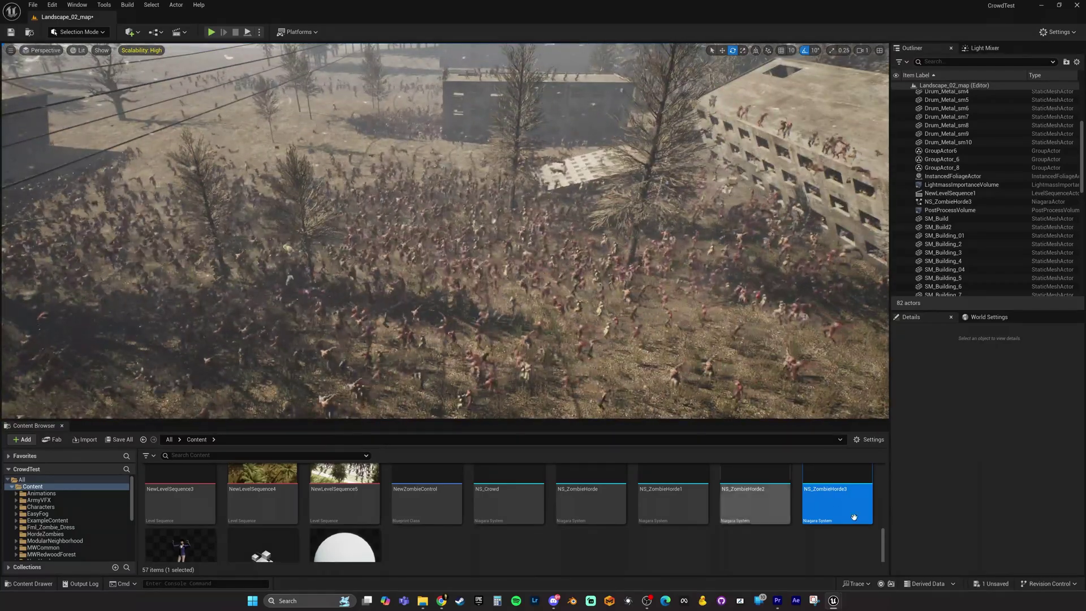
- Set the X random range of NS_ZombieHorde3's Linear Force module to a minimum of 40 and a maximum of 60
double_click(837, 487)
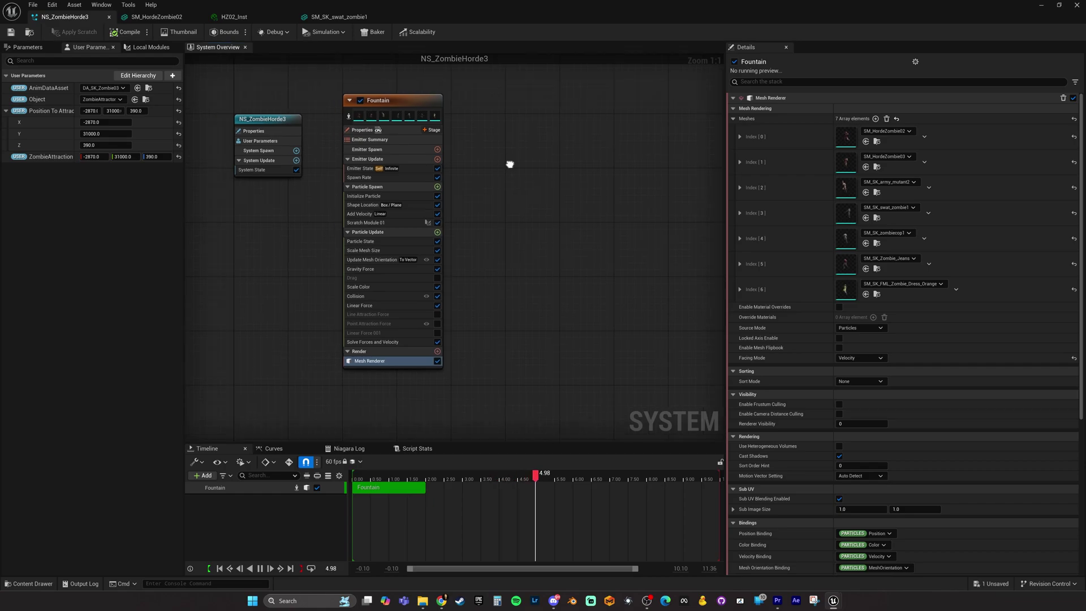
click(384, 306)
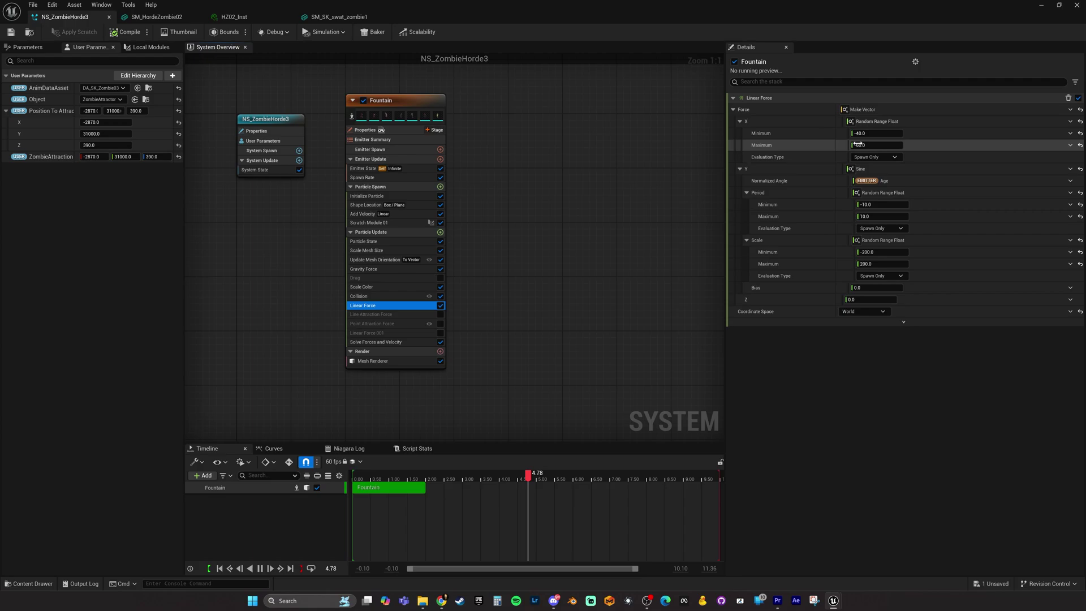
double_click(653, 4)
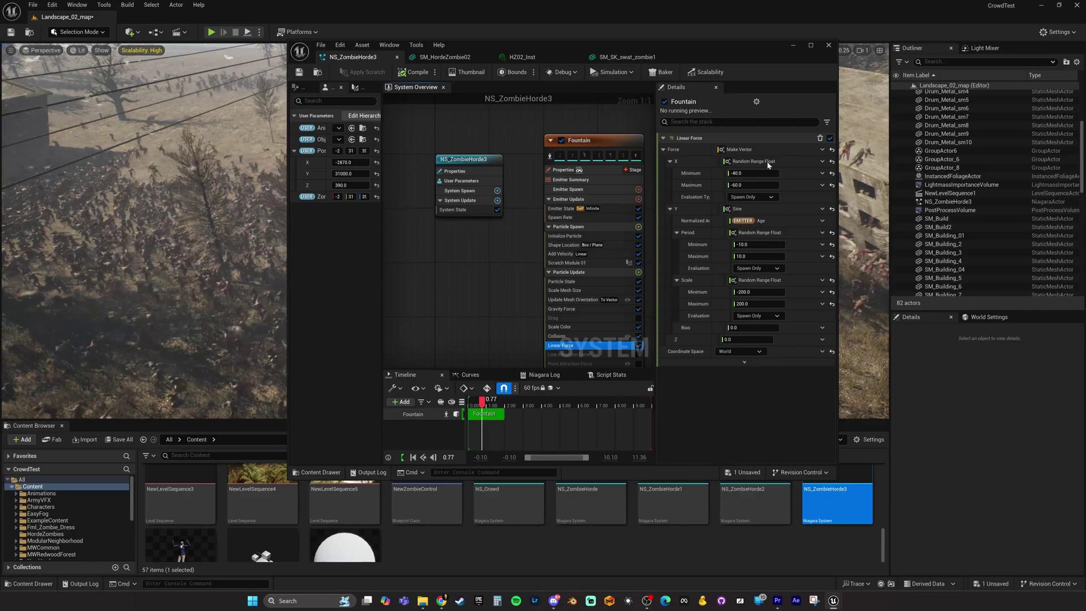
click(741, 173)
text(40)
key(Return)
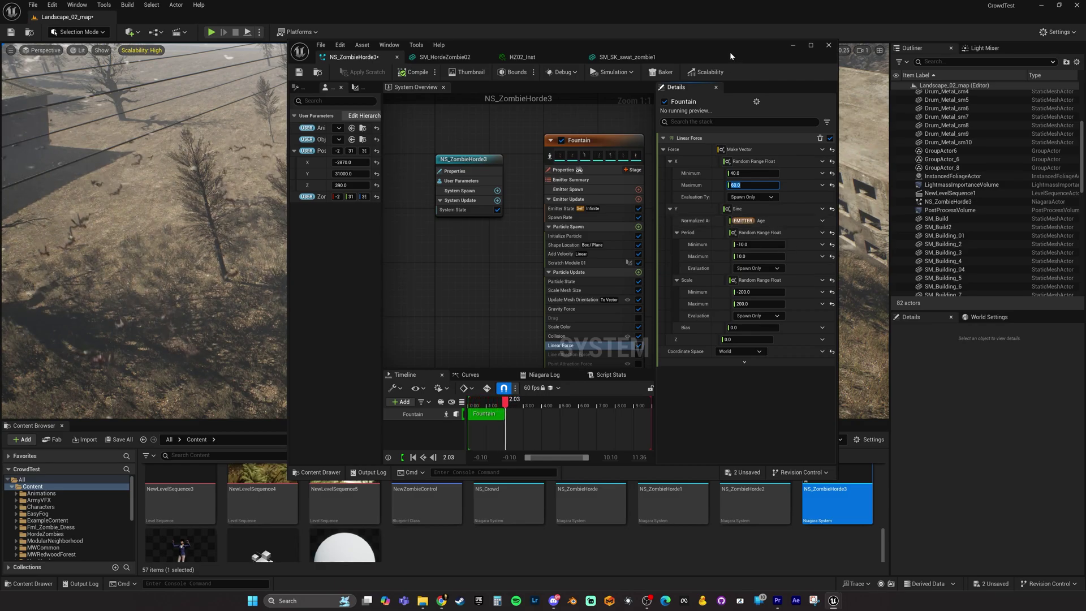
- Move the Niagara editor window clear of the level view and watch how the horde moves with the changed force
drag(730, 52, 666, 325)
scroll(446, 231, up, 4)
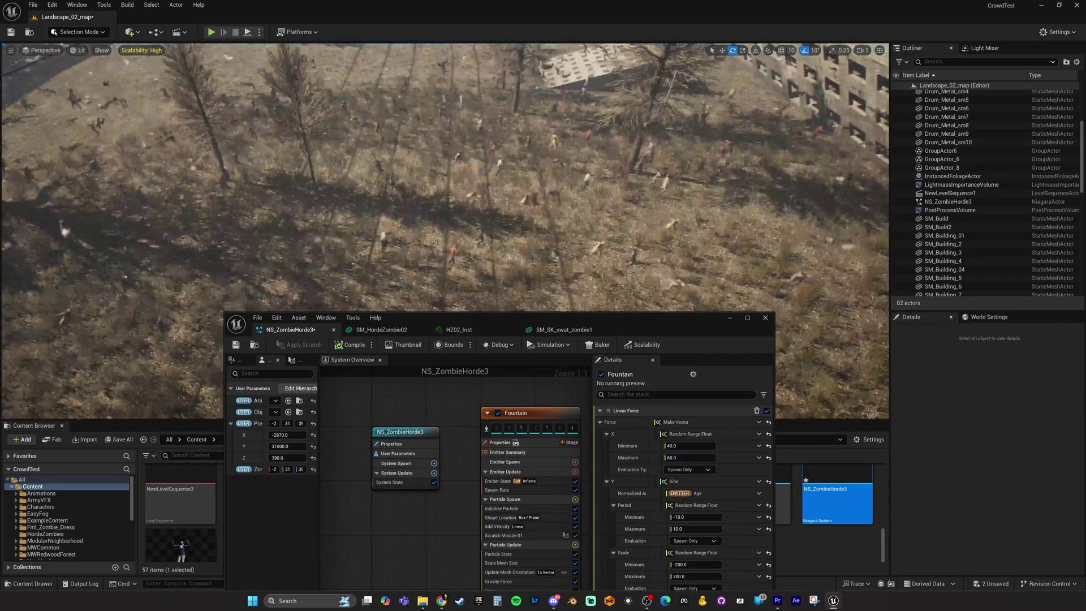
scroll(445, 230, down, 6)
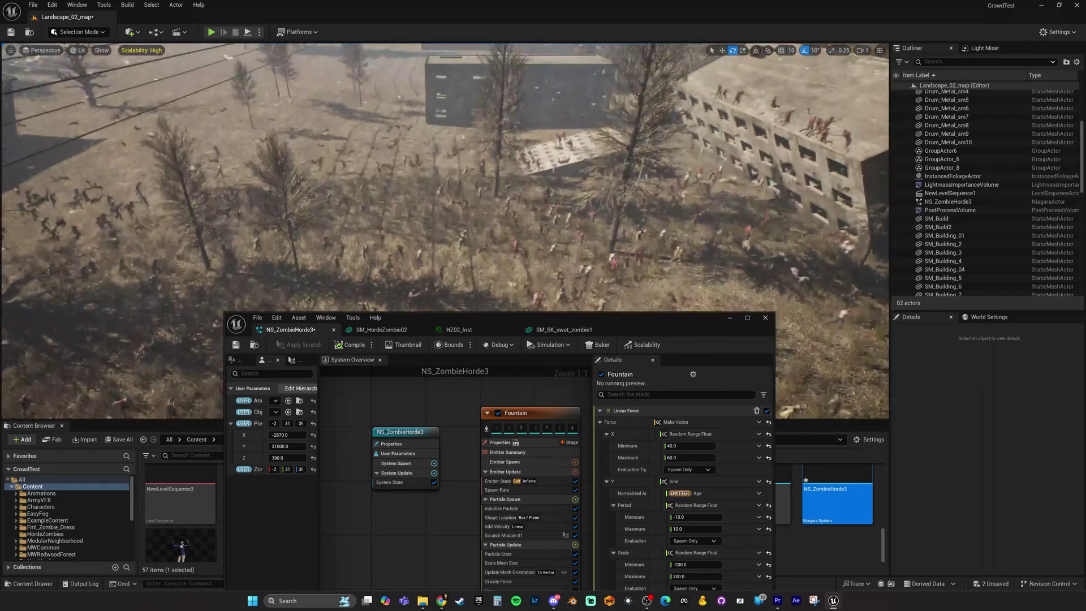
right_drag(445, 231, 458, 224)
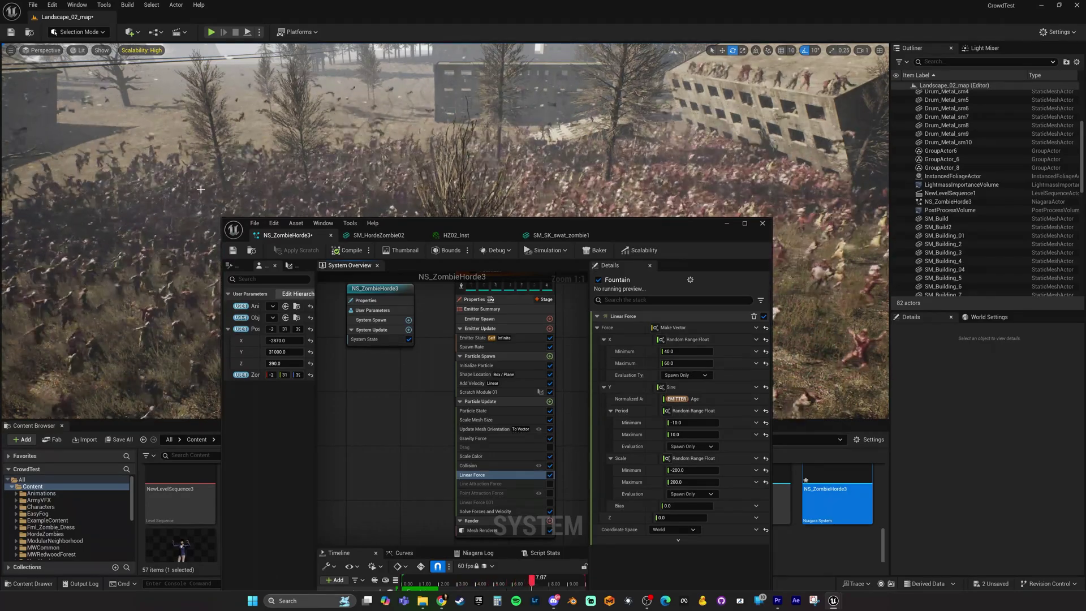
- Disable the Fountain emitter's Linear Force module and enable Linear Force 001 instead
click(552, 475)
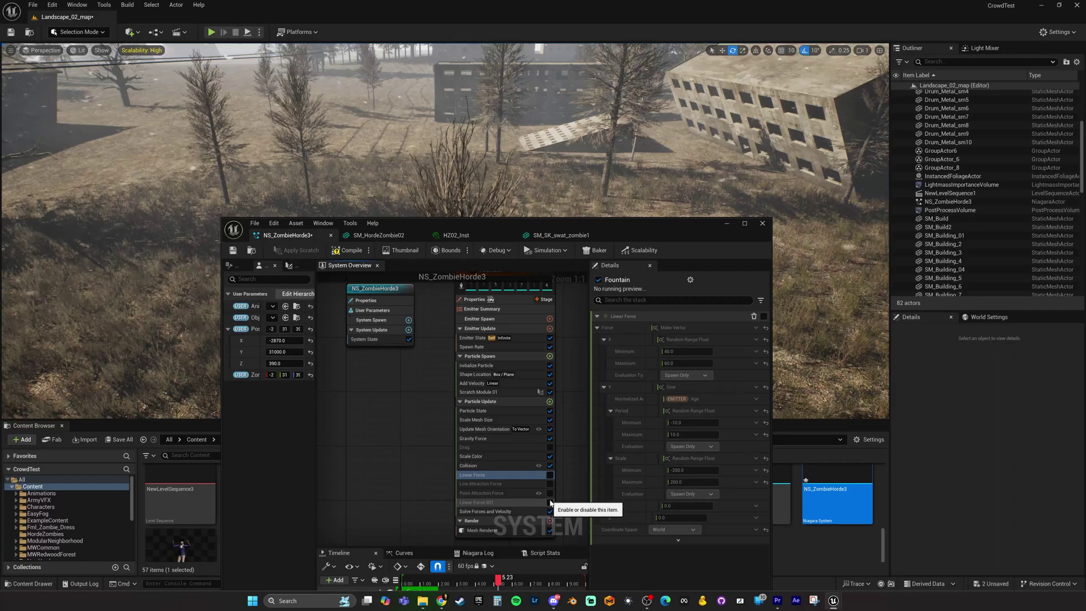
click(550, 503)
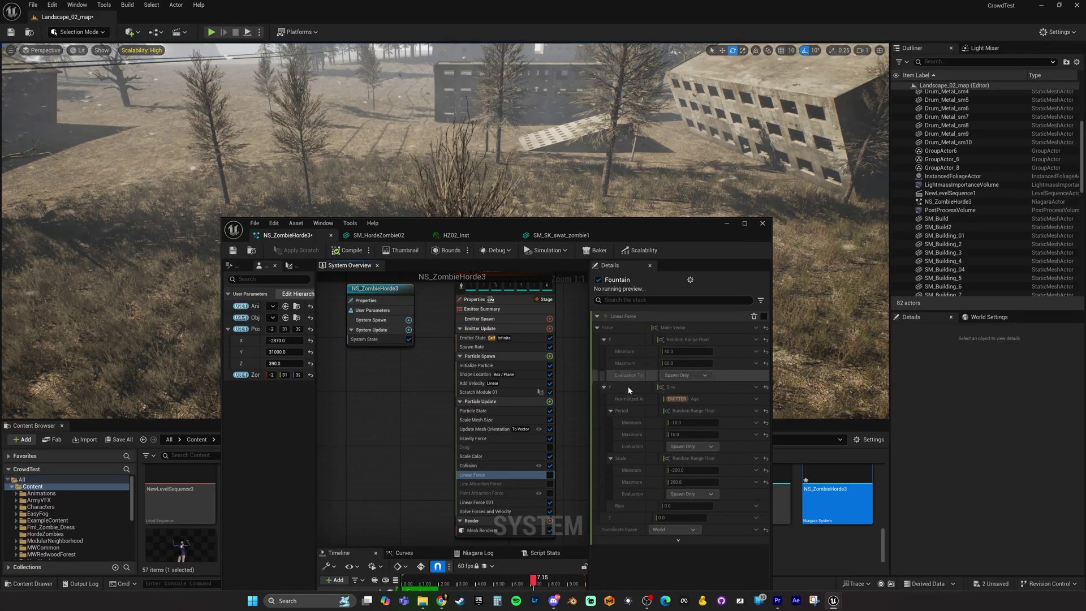
- Examine the X sine and Y random range settings of the Linear Force 001 module and watch how the horde moves
click(497, 501)
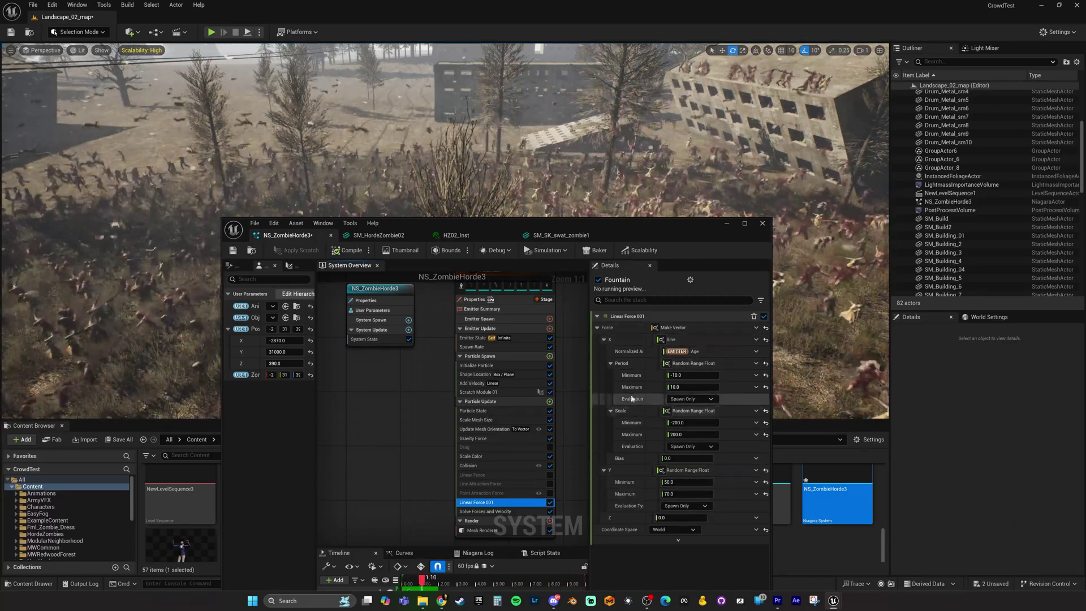
right_drag(461, 139, 461, 164)
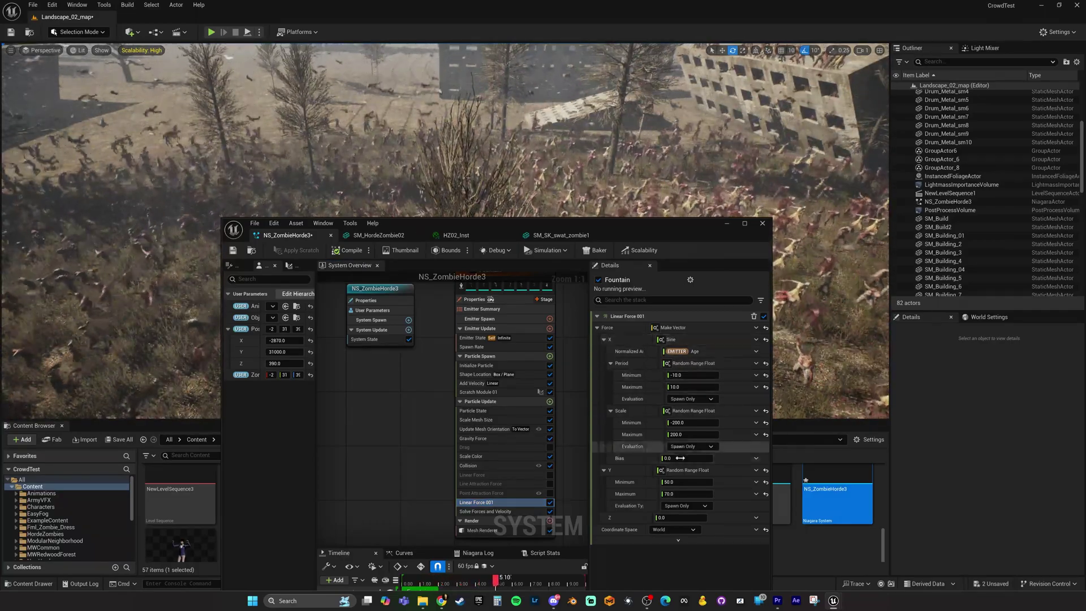
click(673, 481)
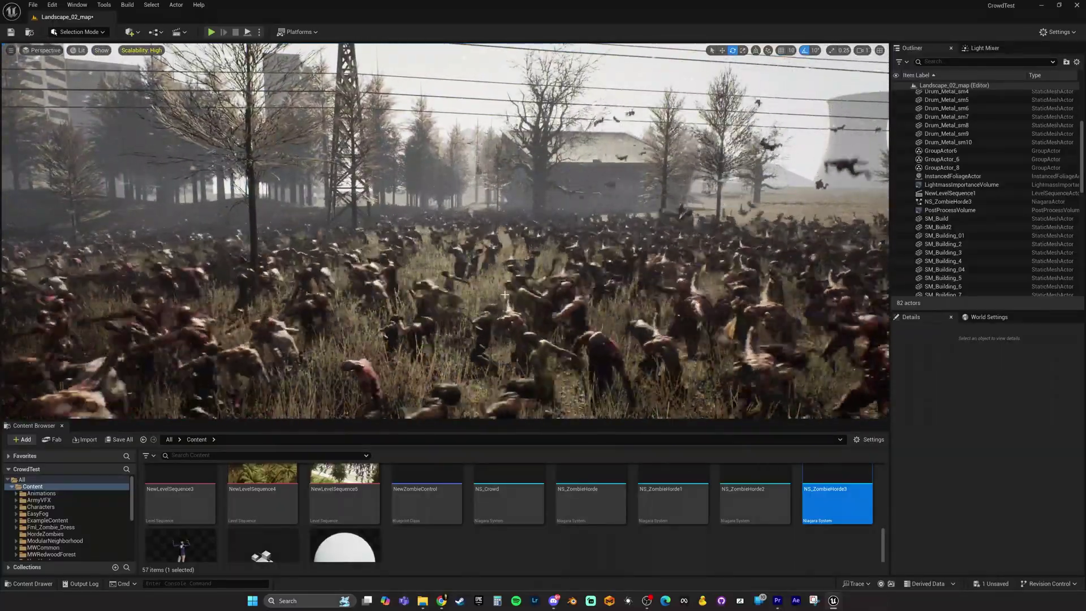
- Switch to the browser, view the AnimToTexture plugin and Niagara rat swarm videos, and return to the horde in the Unreal level
key(alt+Tab)
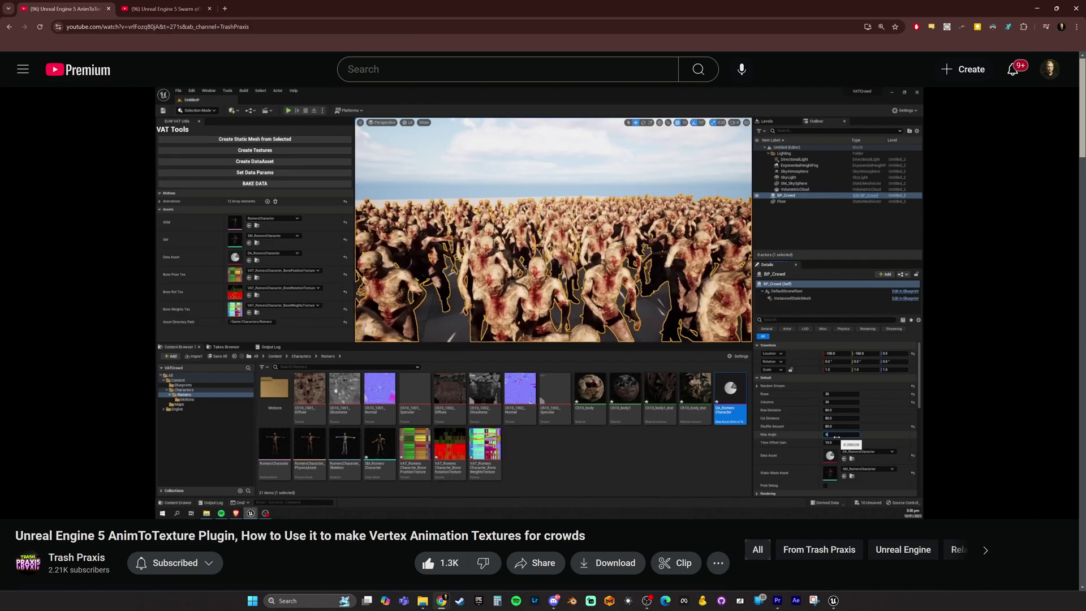
drag(15, 535, 596, 532)
click(590, 527)
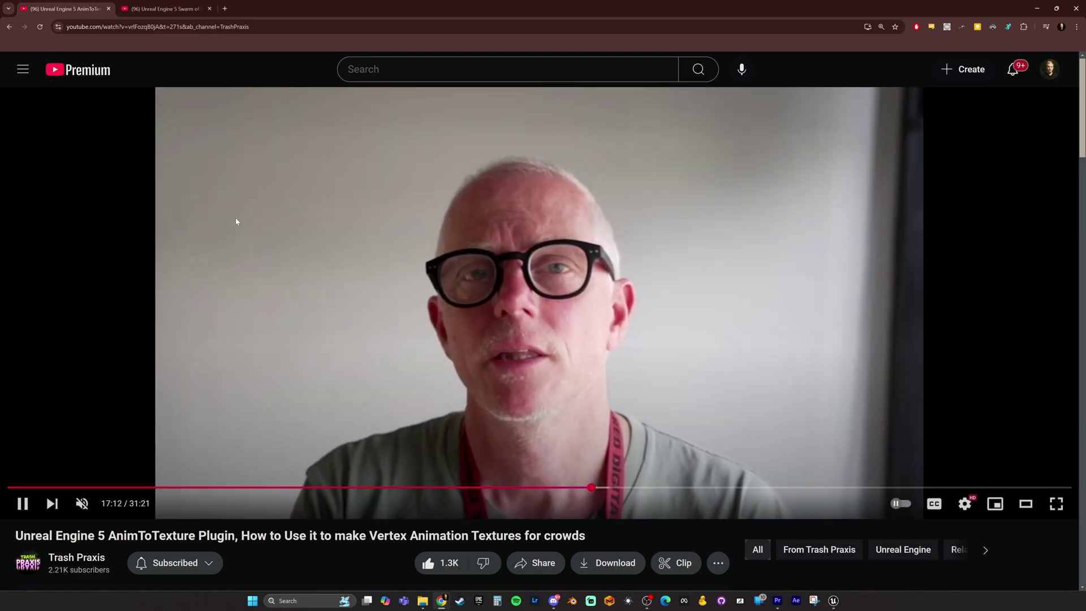
key(ctrl+Tab)
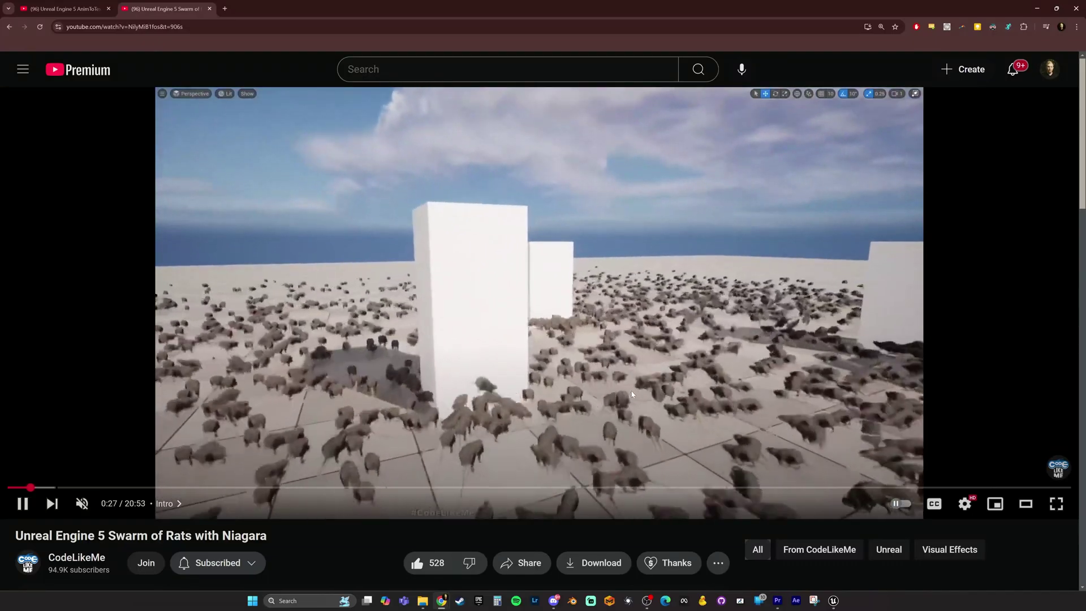
key(alt+Tab)
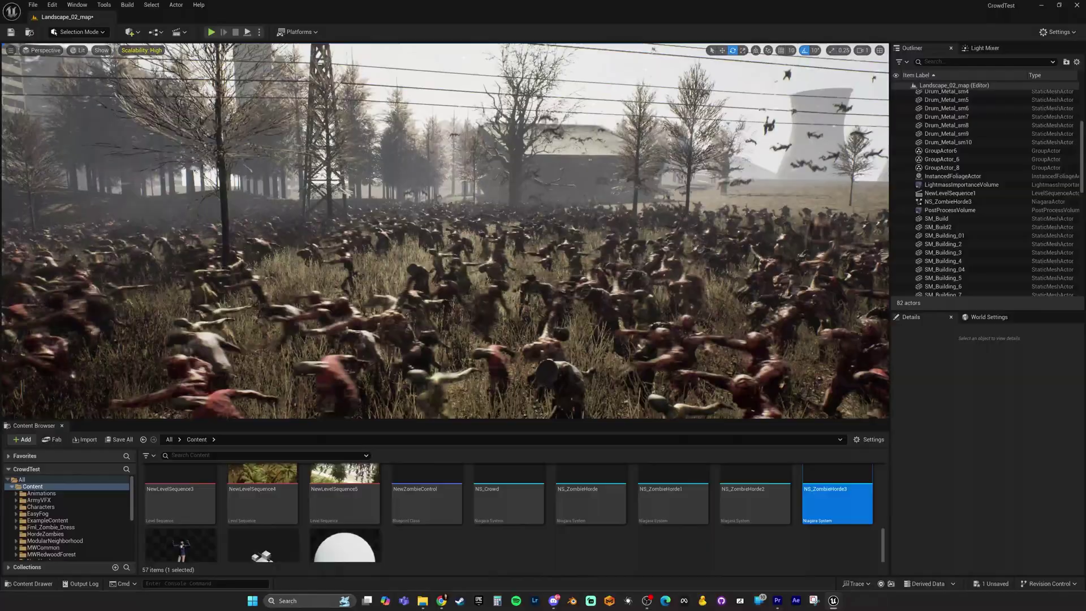
right_drag(444, 231, 497, 240)
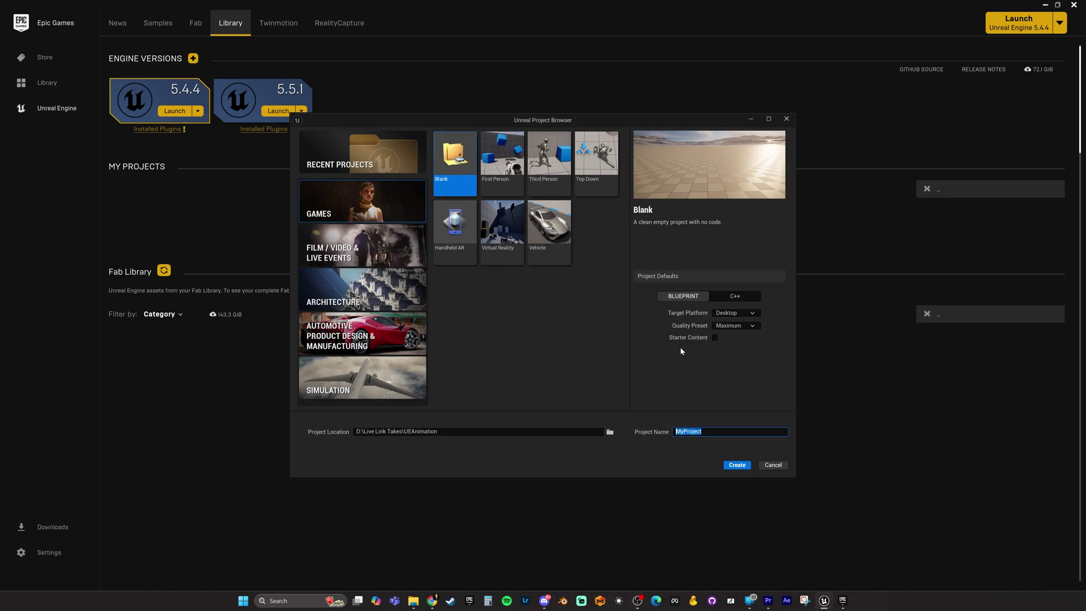
- Create a Blank Blueprint games project named ZombieTut, without starter content
text(ZombieTut)
click(735, 466)
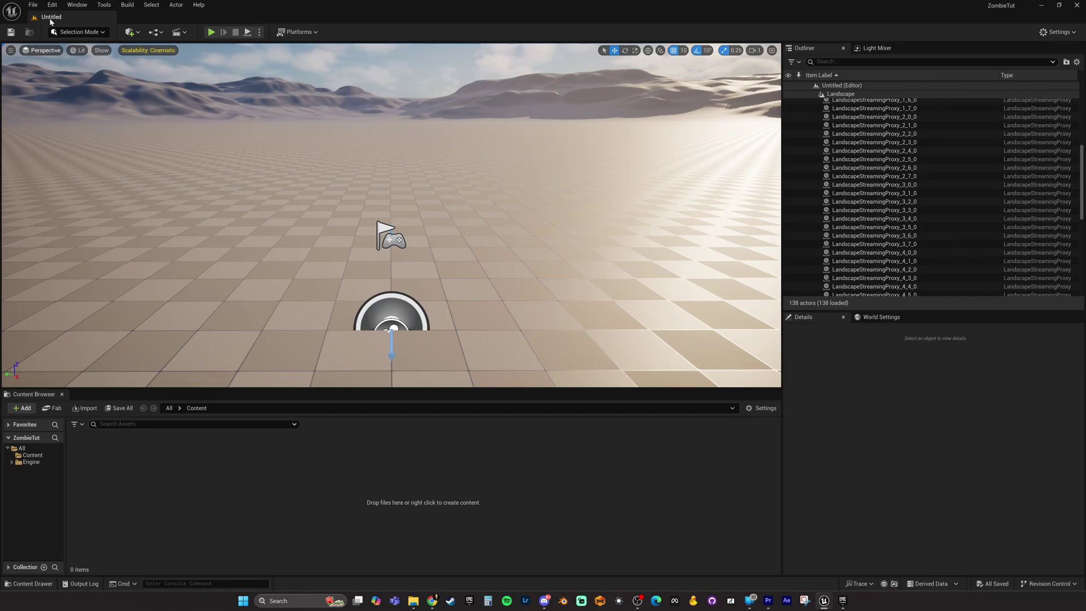
- Create a new level from the Basic template and save it in the Content folder as ZombieSetup
click(34, 5)
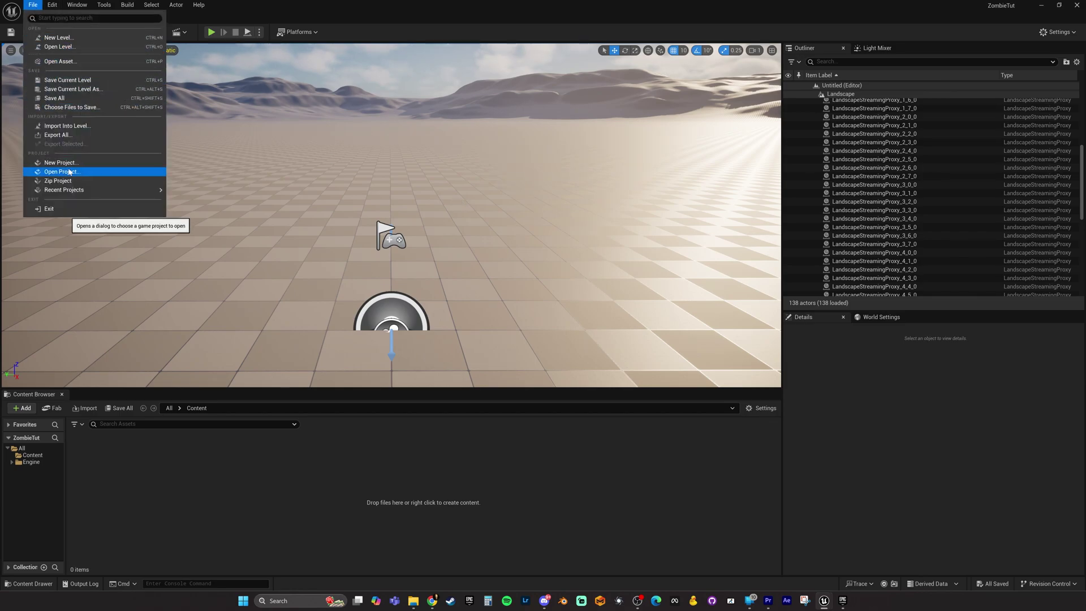
click(65, 39)
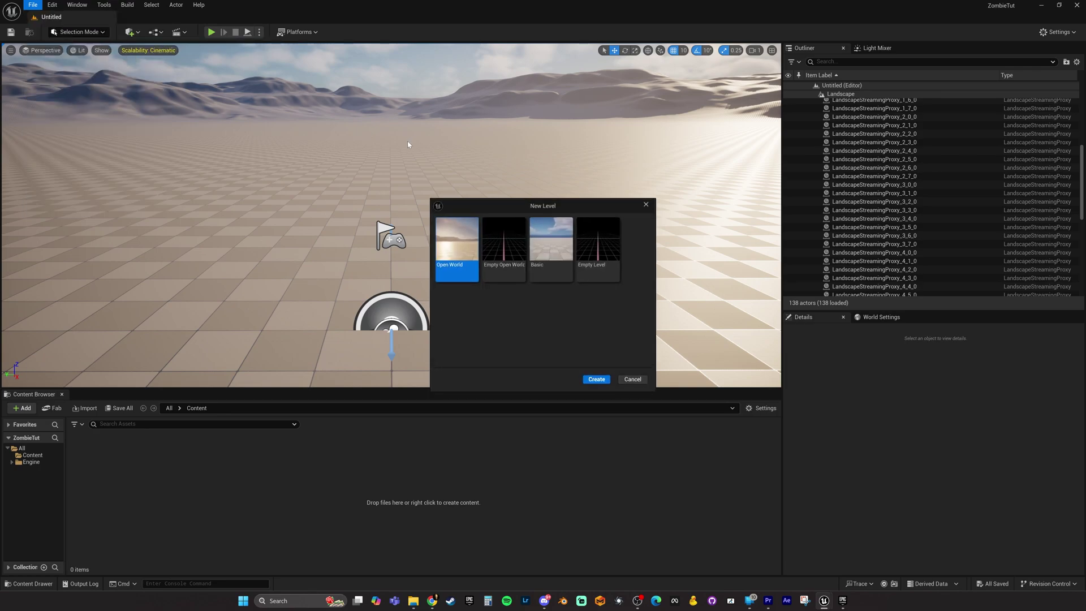
click(596, 380)
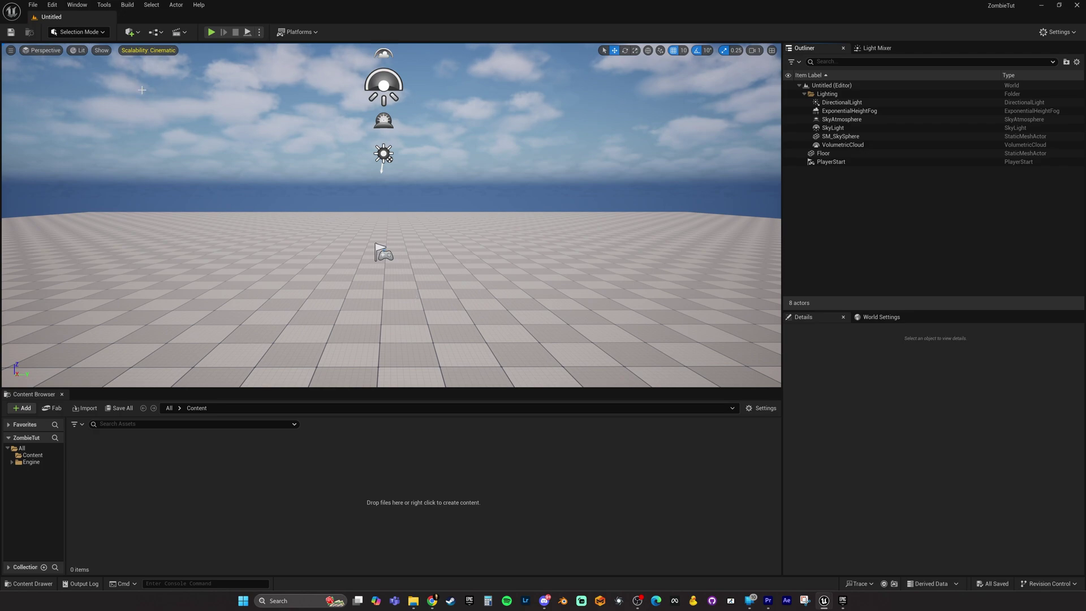
click(9, 34)
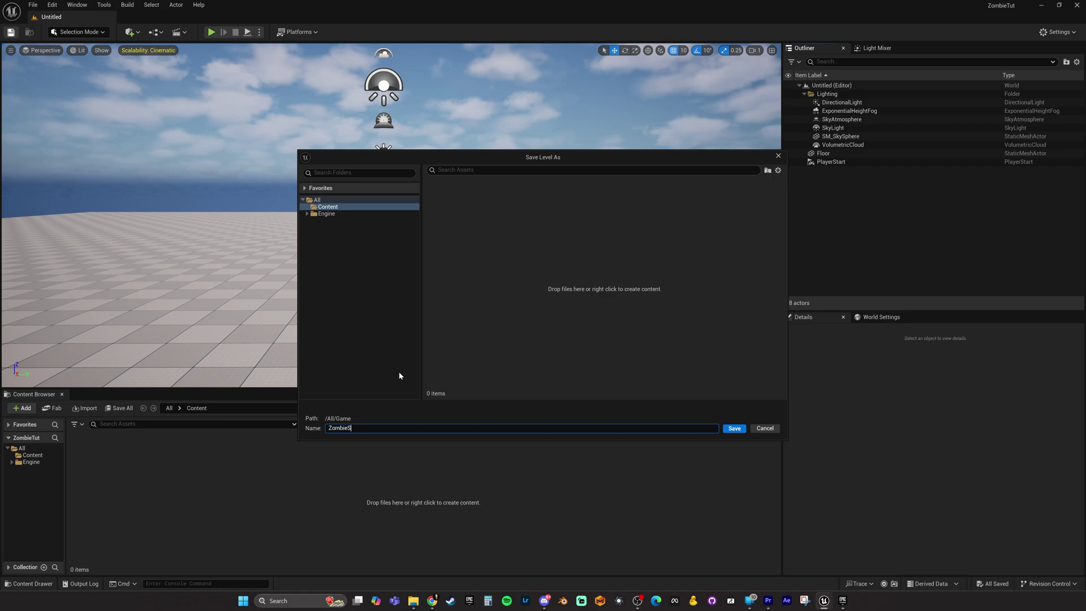
text(ZombieSetup)
key(Return)
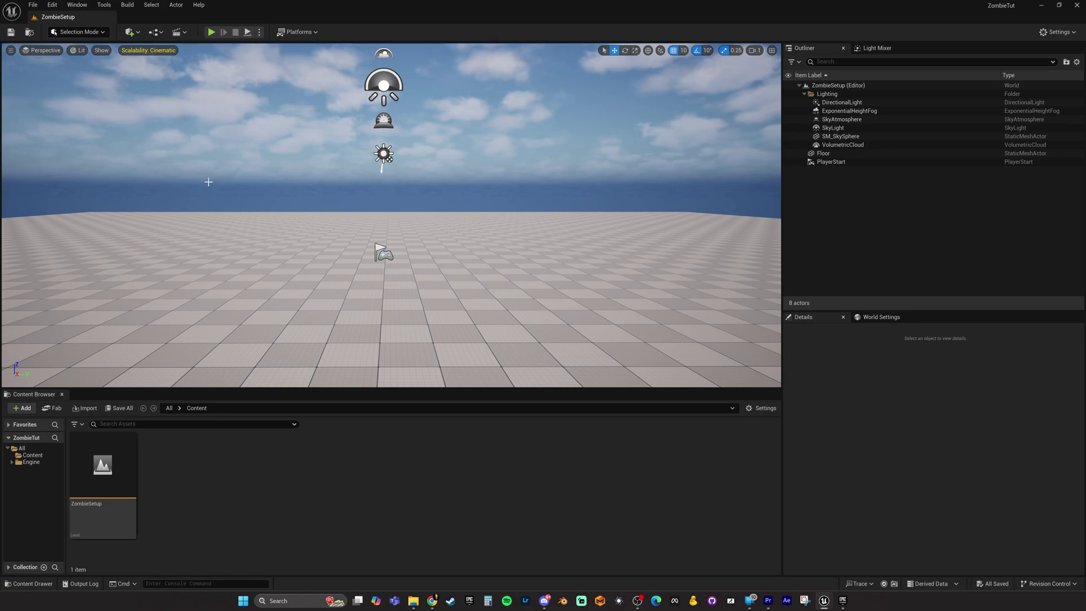
- Set the project's Editor Startup Map to ZombieSetup and close the project settings
click(55, 7)
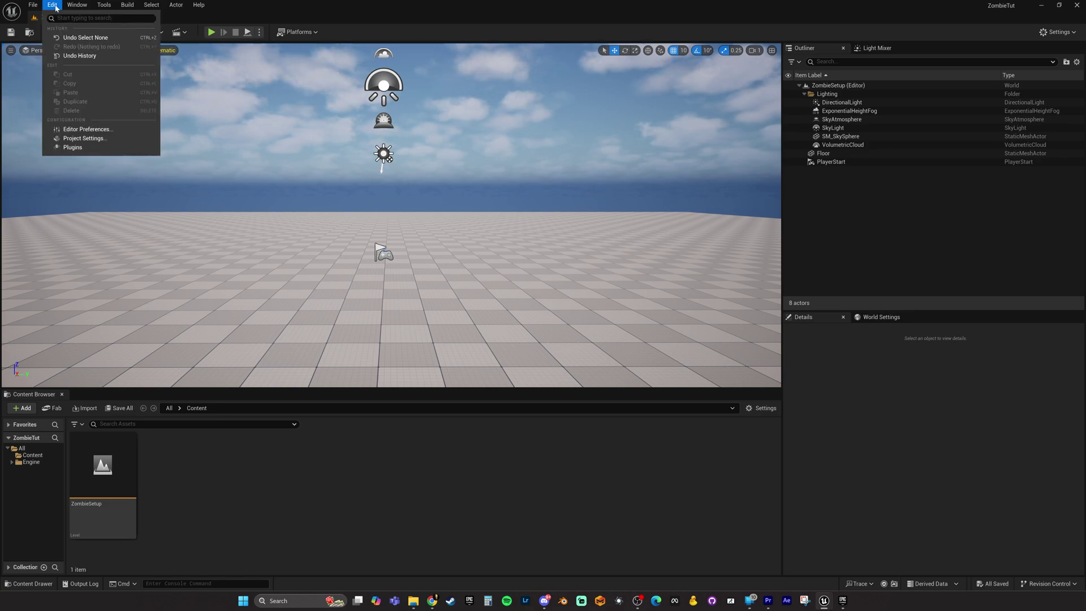
click(78, 138)
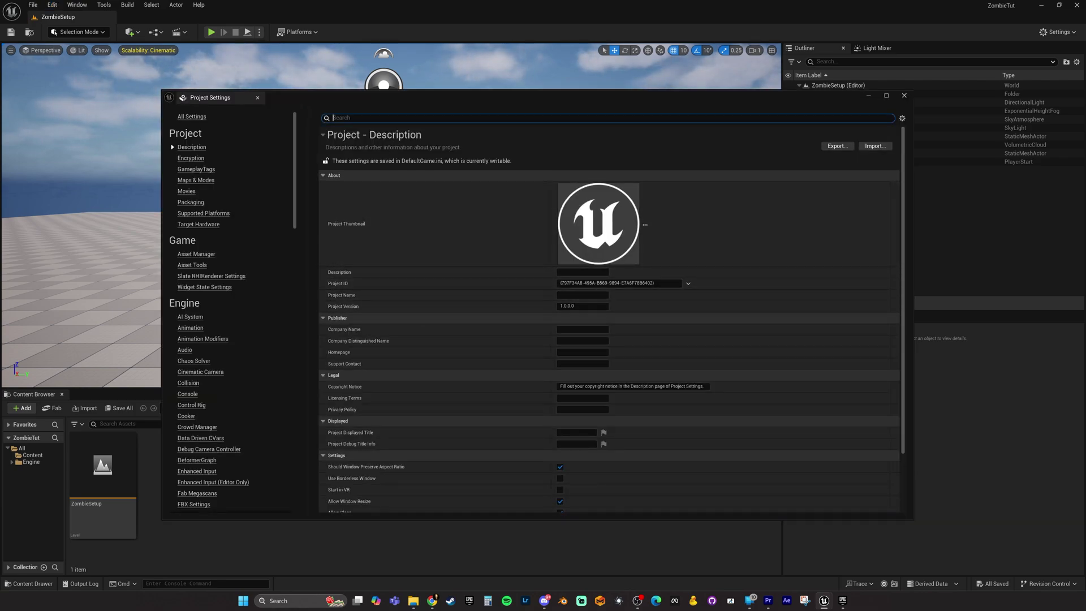
text(startup)
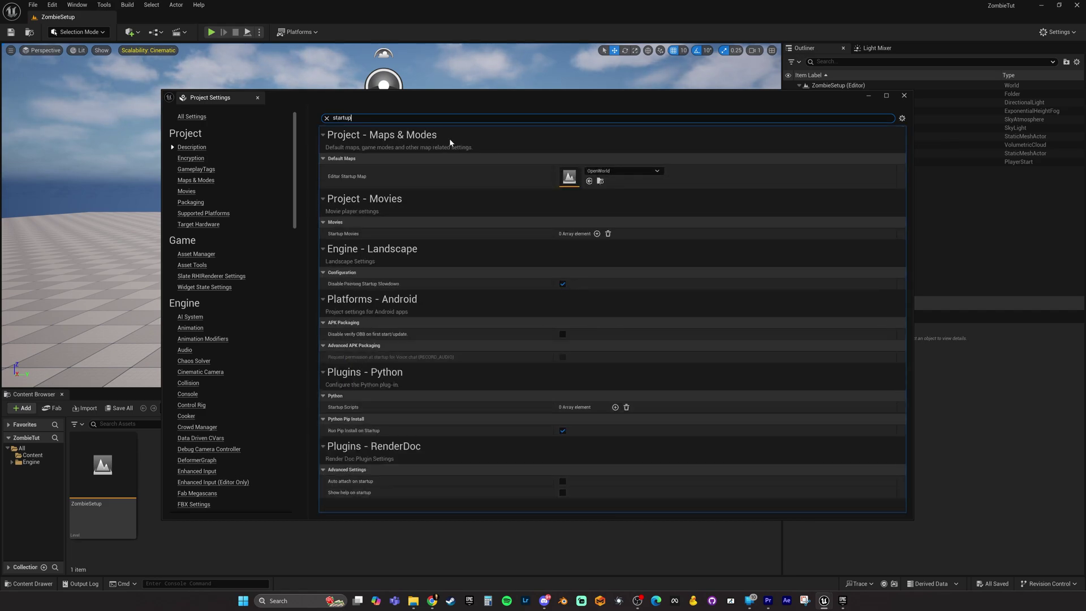
click(633, 170)
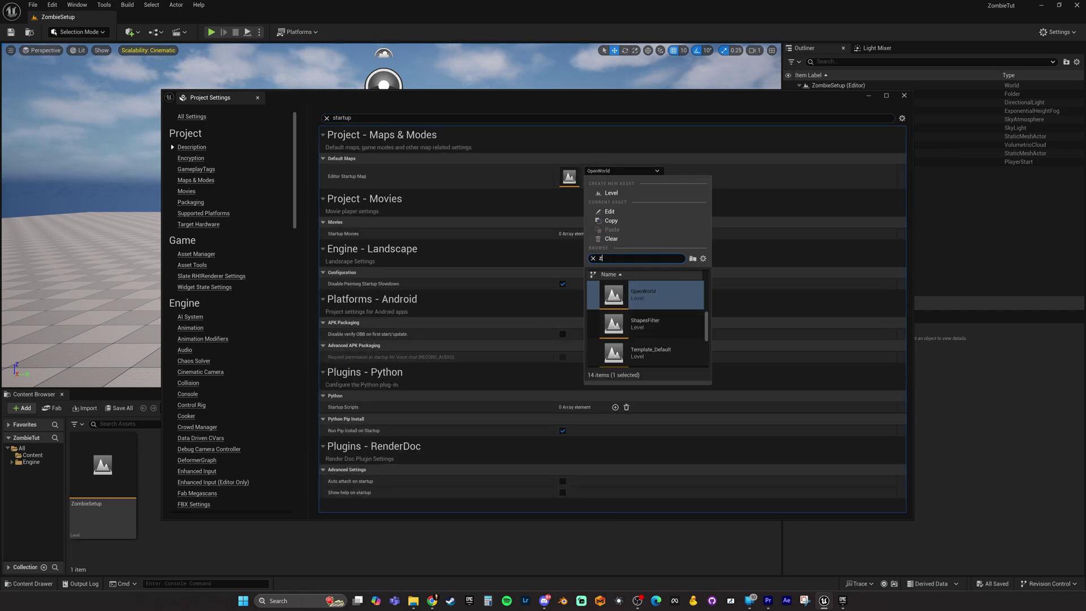
click(614, 294)
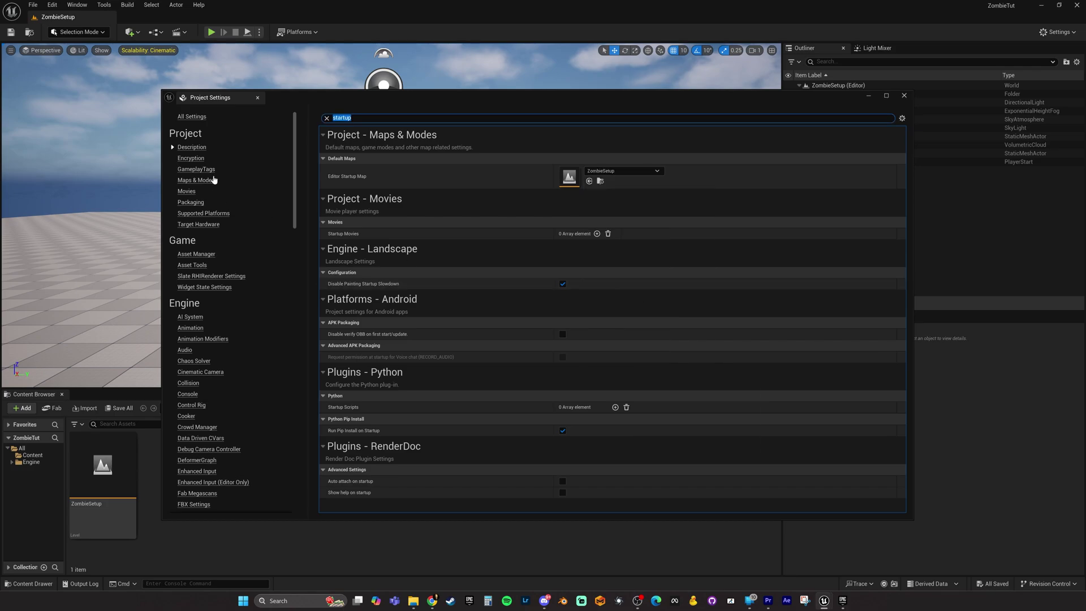
drag(887, 98, 852, 104)
click(355, 489)
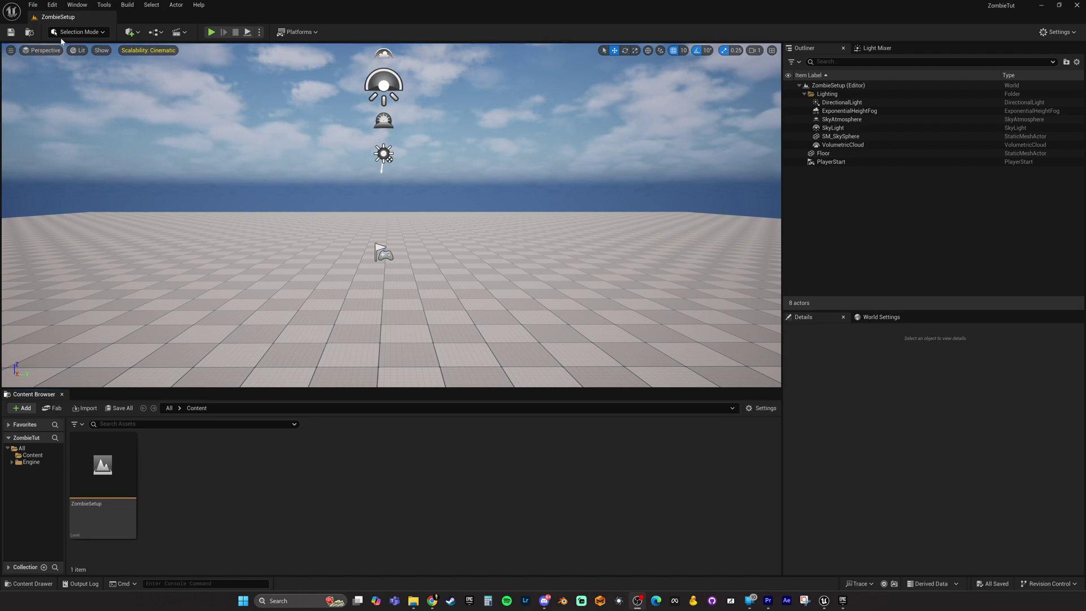
- Enable the AnimToTexture plugin and restart the editor
click(51, 5)
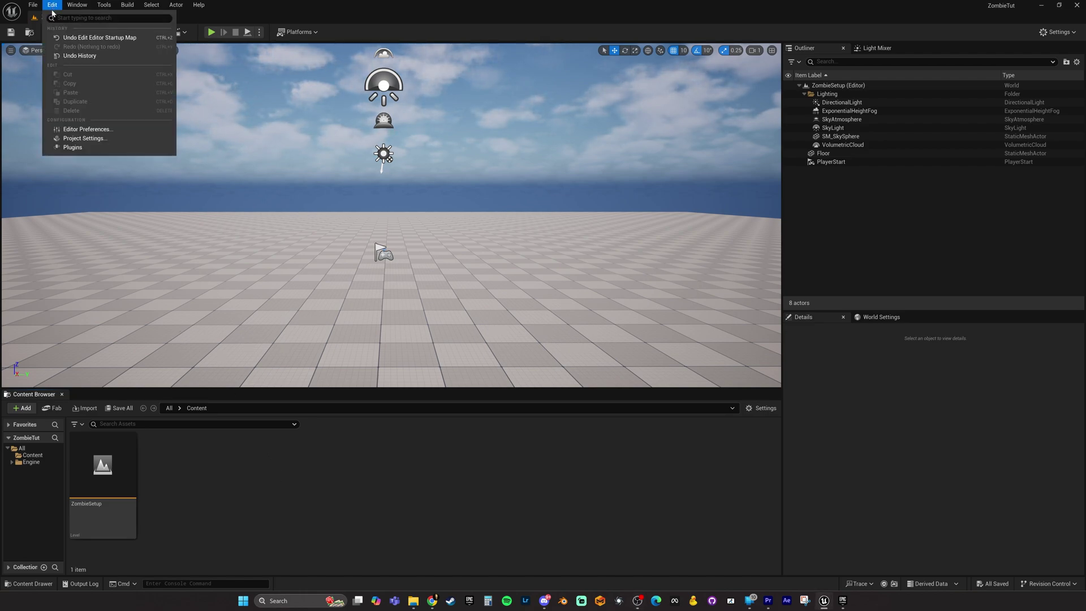
click(72, 147)
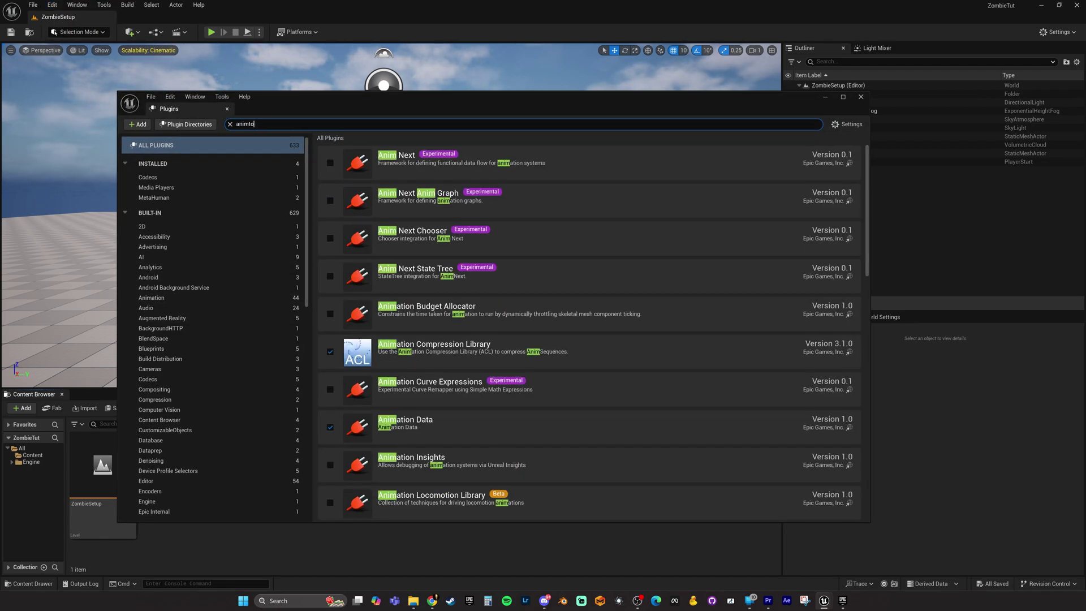
click(330, 164)
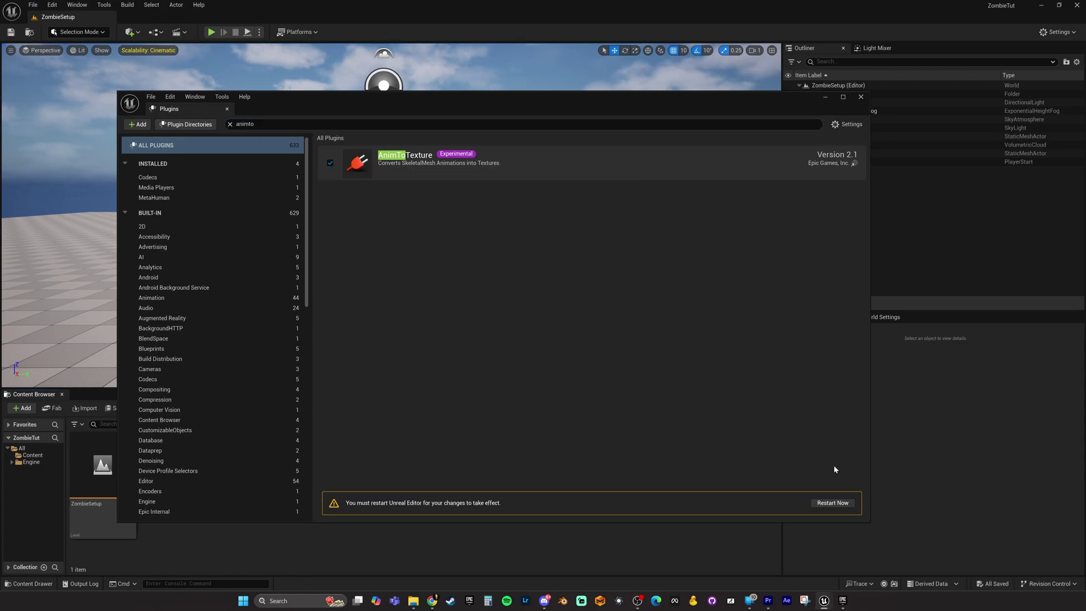
click(845, 504)
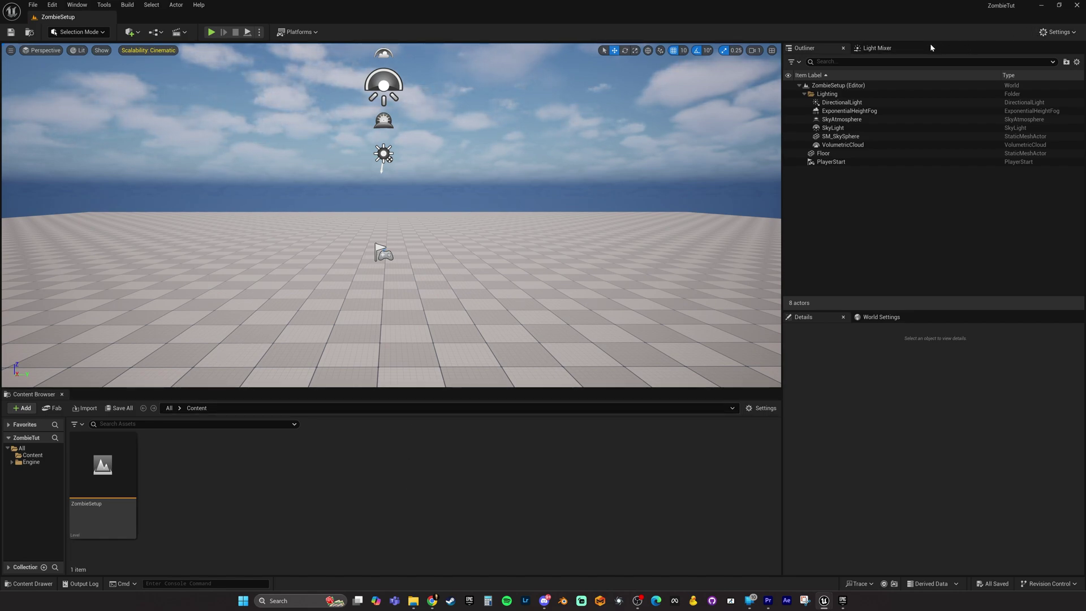
- Switch to the browser and download EUW_VAT_Utils_544.uasset from the AnimToTextureHelpers GitHub repository
key(alt+Tab)
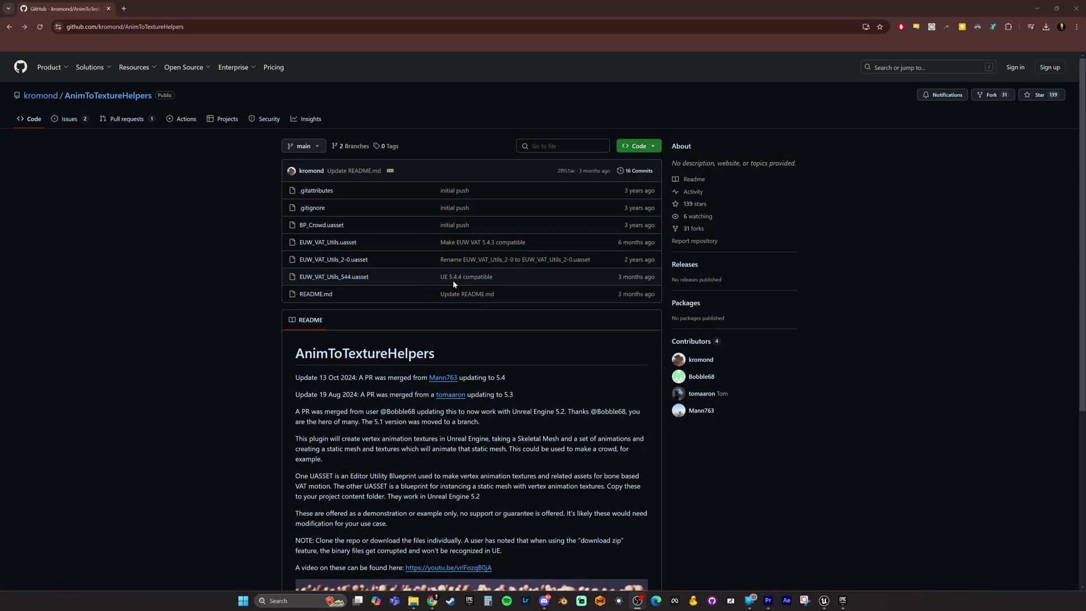
click(339, 277)
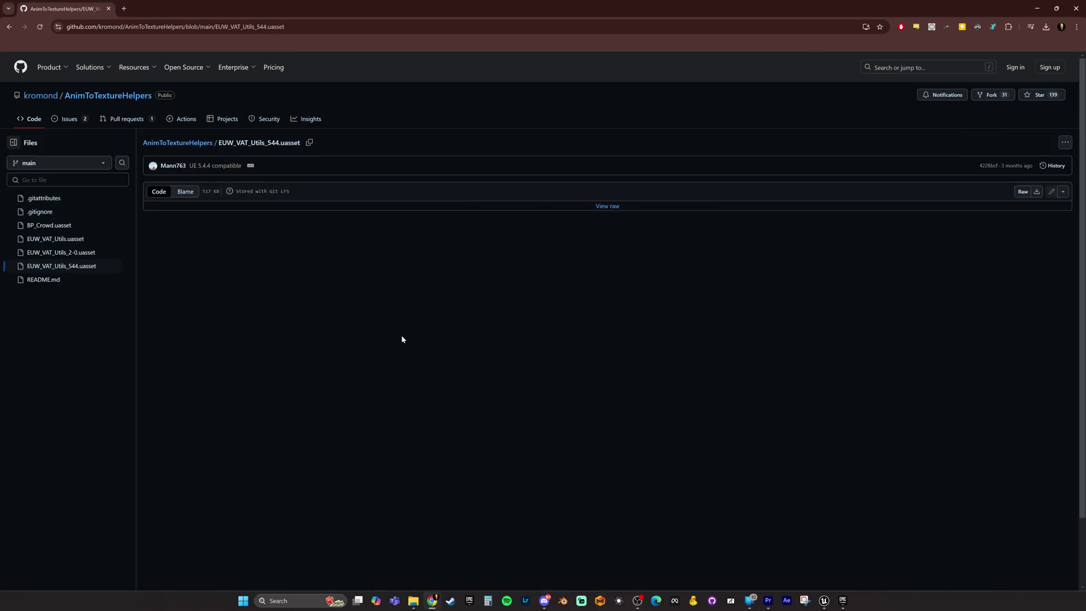
click(1037, 192)
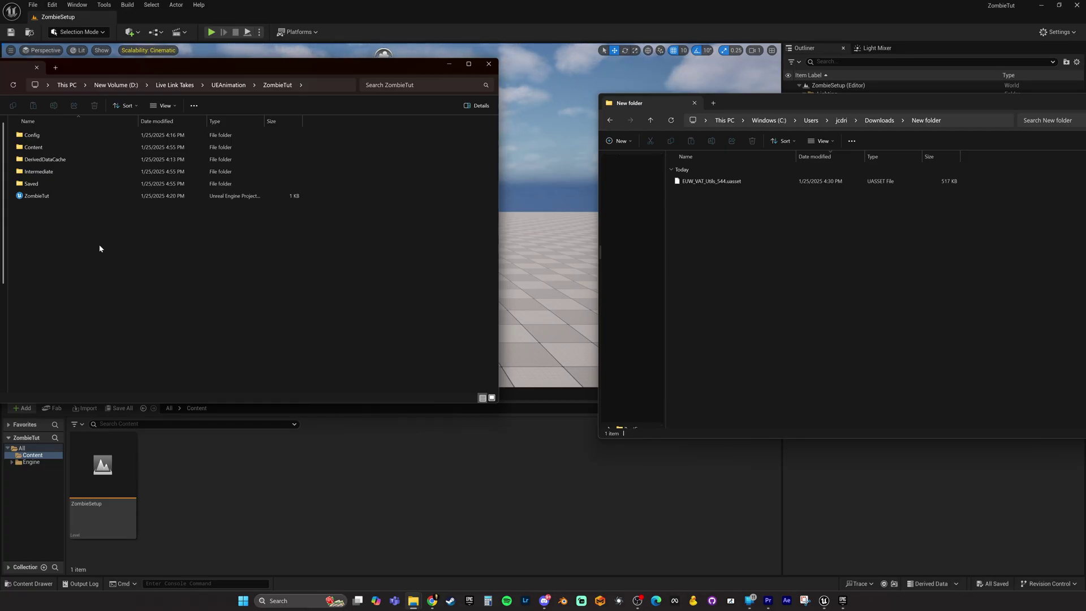
- Copy EUW_VAT_Utils_544.uasset from the download folder into the ZombieTut project's Content folder and return to the Unreal editor
double_click(28, 147)
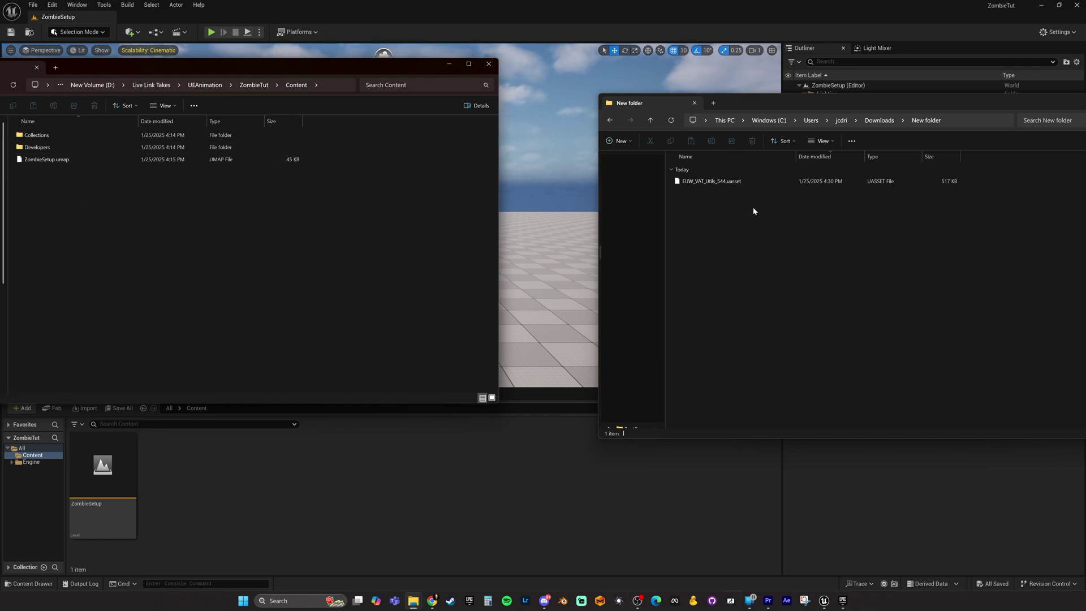
click(721, 186)
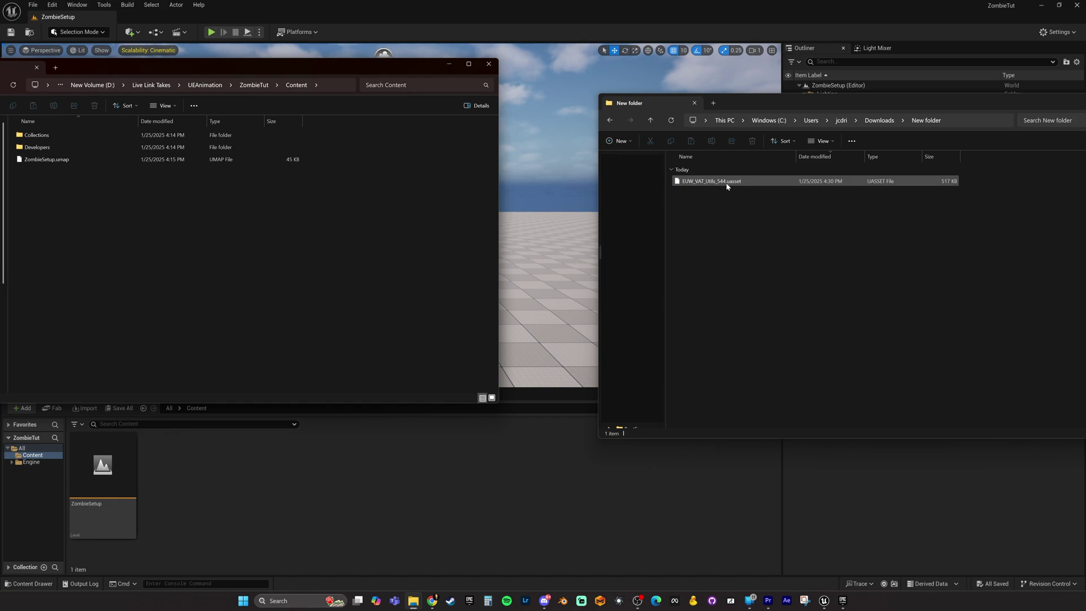
drag(716, 183, 90, 226)
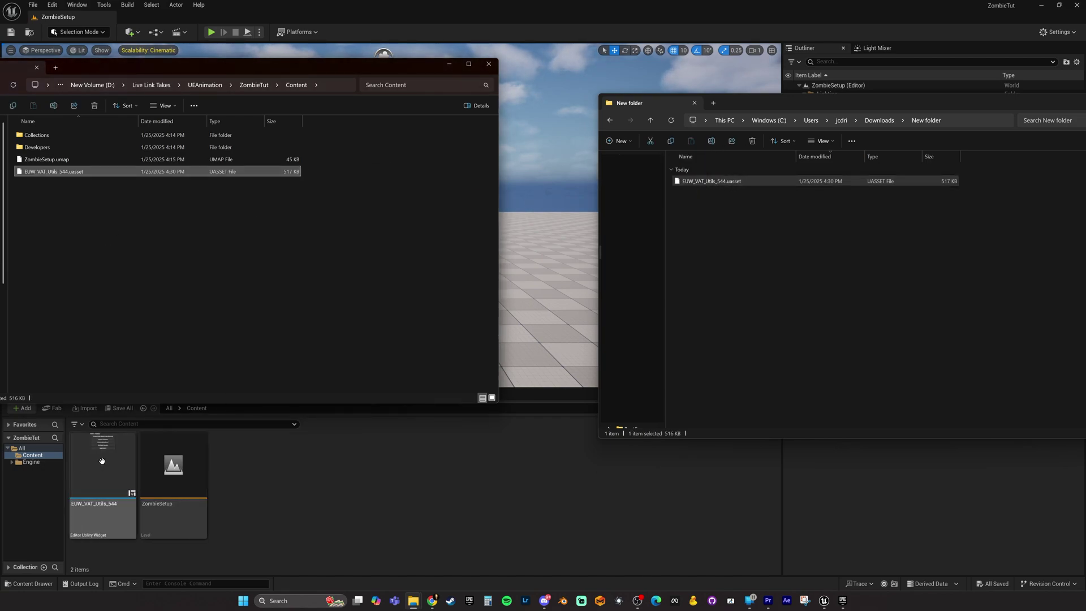
click(301, 500)
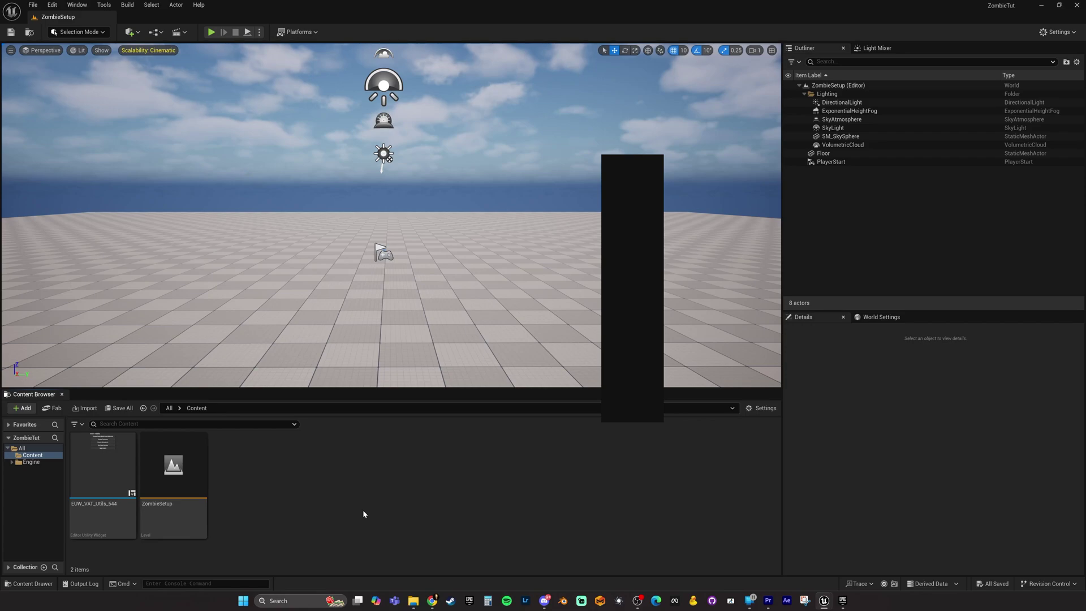
- Run the EUW_VAT_Utils_544 editor utility widget, dock its VAT Tools window beside the level view and narrow it
right_click(95, 487)
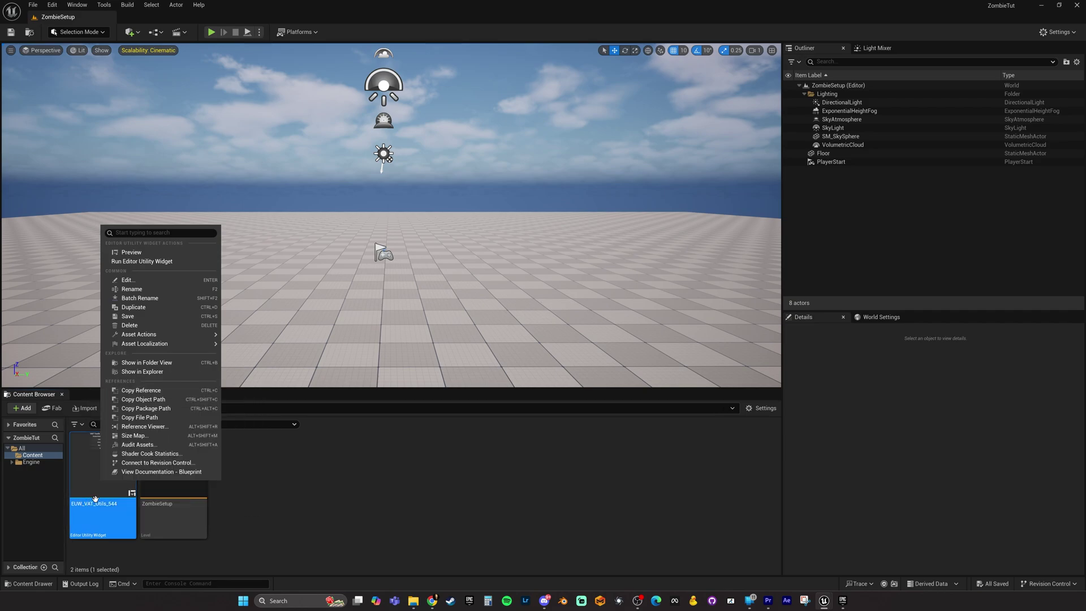
click(132, 263)
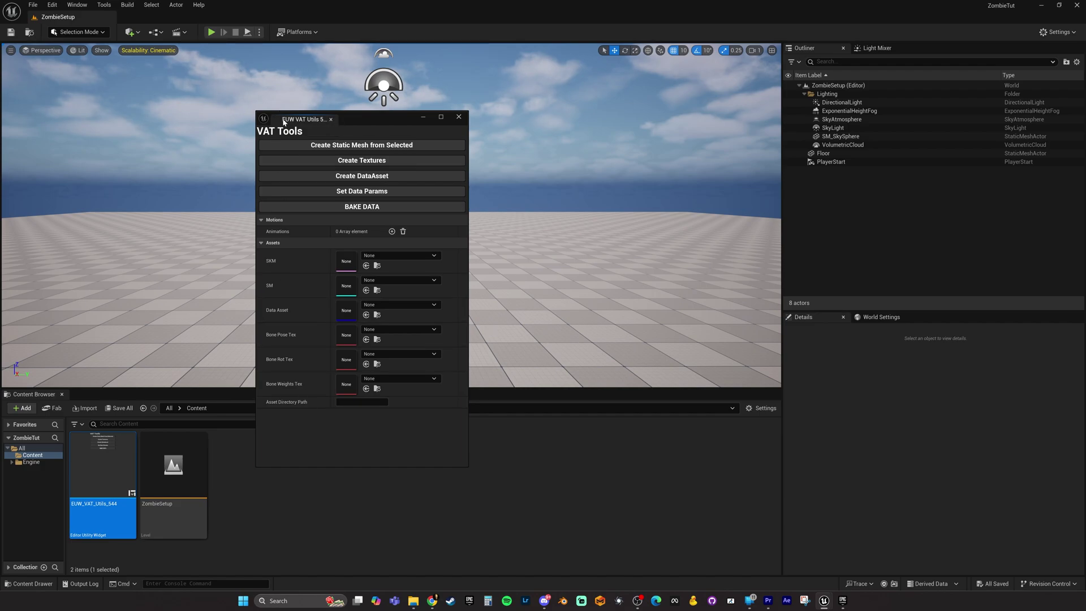
drag(306, 120, 47, 135)
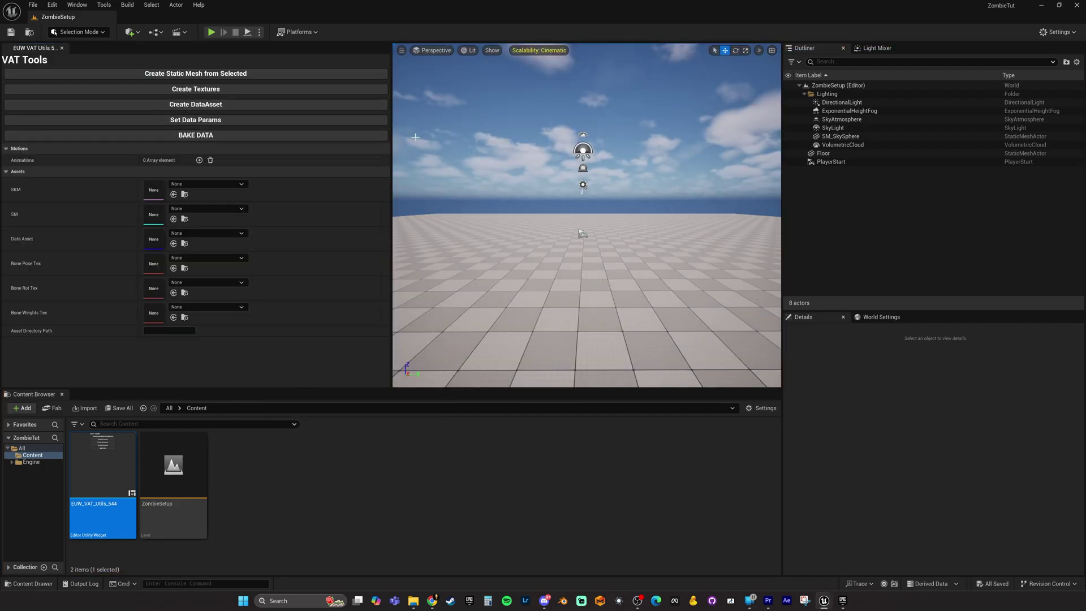
drag(392, 163, 227, 163)
click(296, 515)
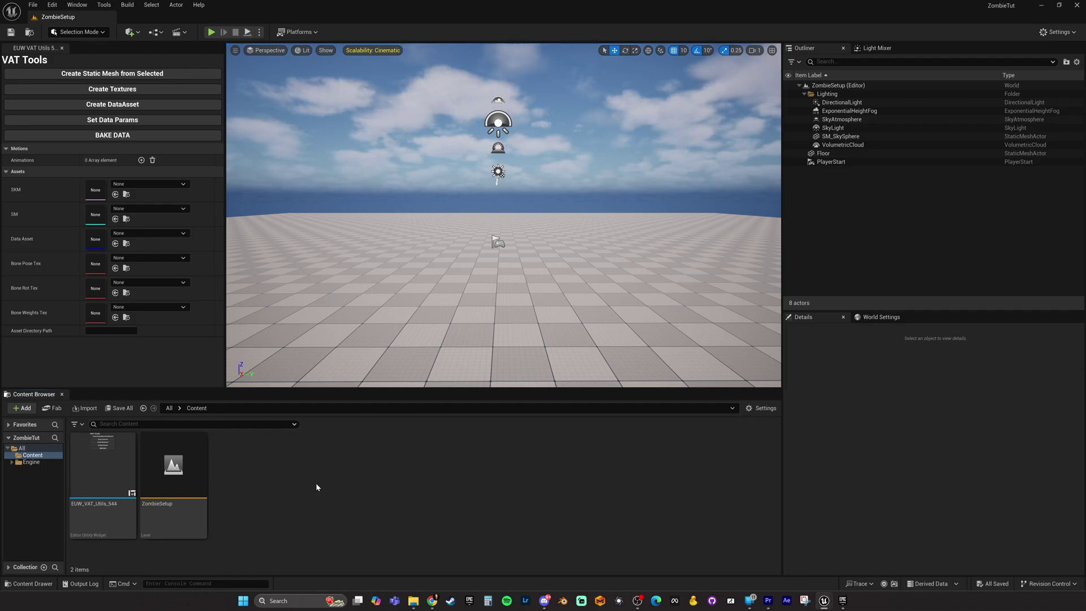
- Add the Zombie pack in version 5.4 and the Zombie Animations pack from Fab to the project
click(52, 407)
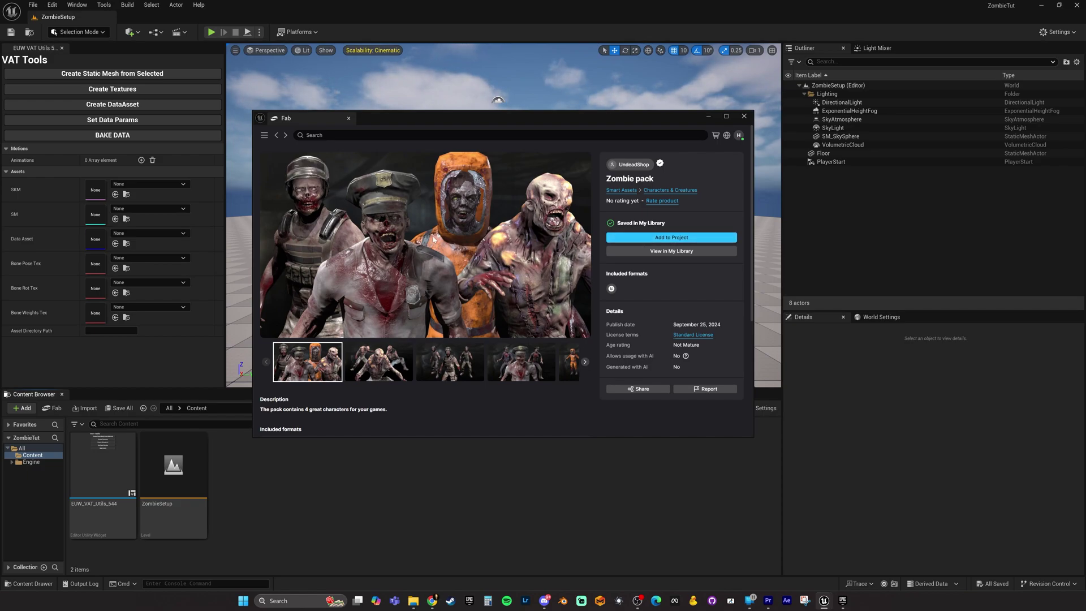
click(688, 239)
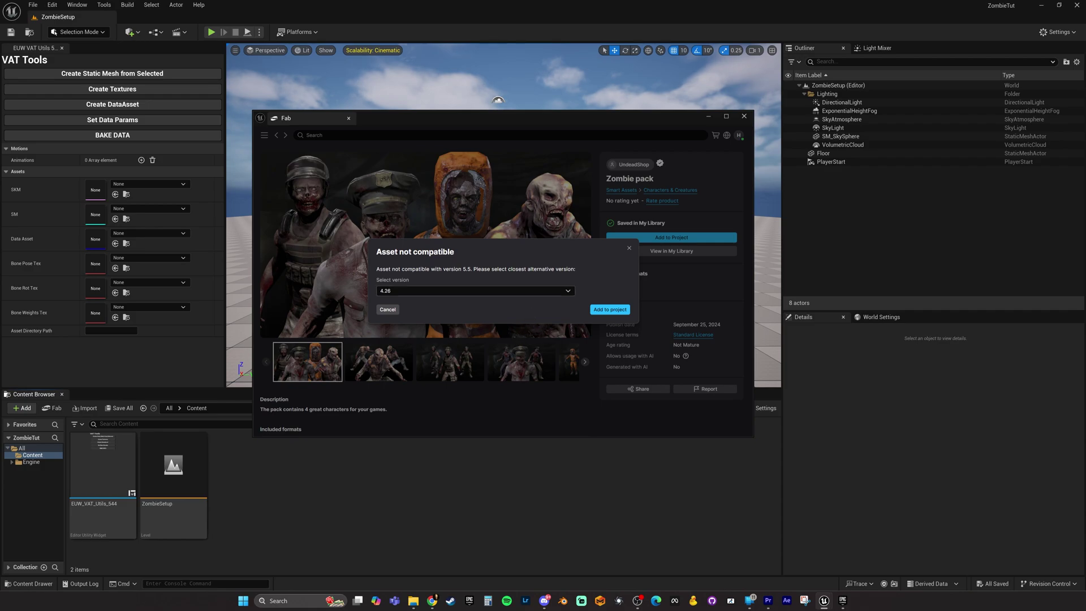
click(541, 291)
click(392, 349)
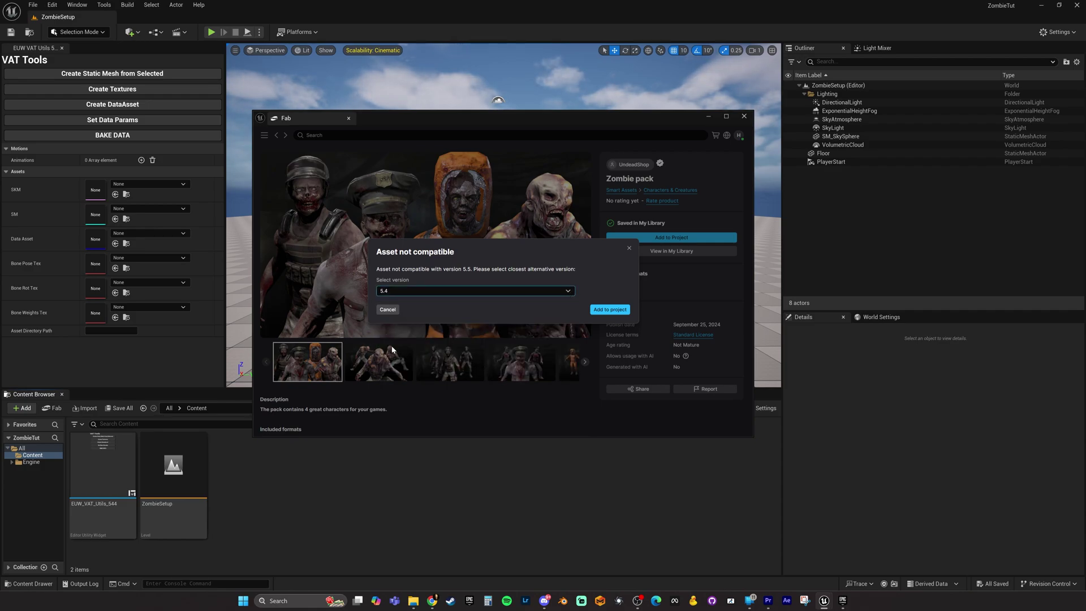
click(610, 309)
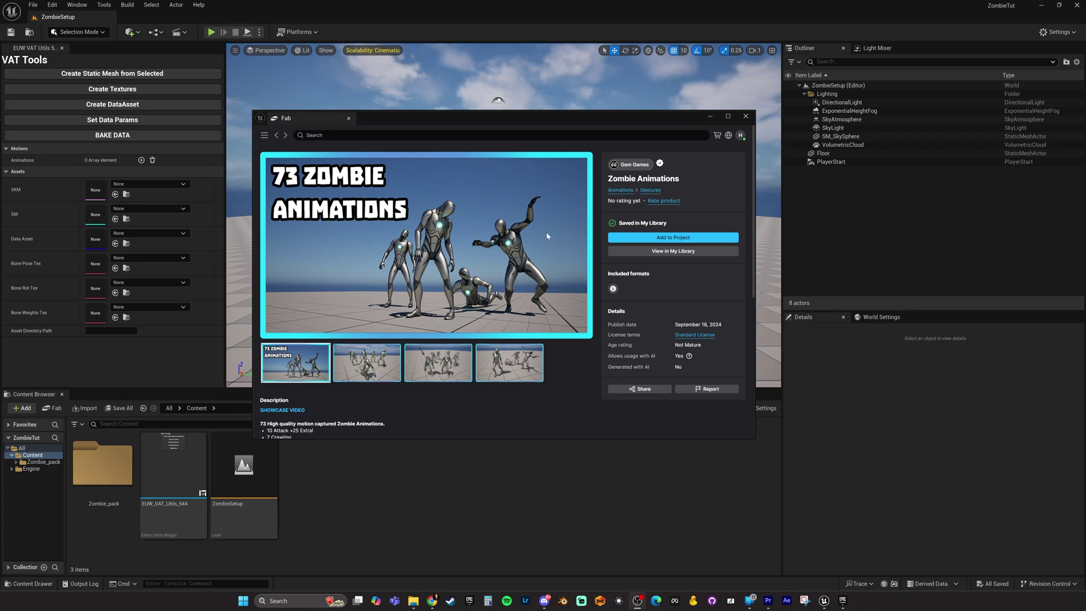
click(706, 238)
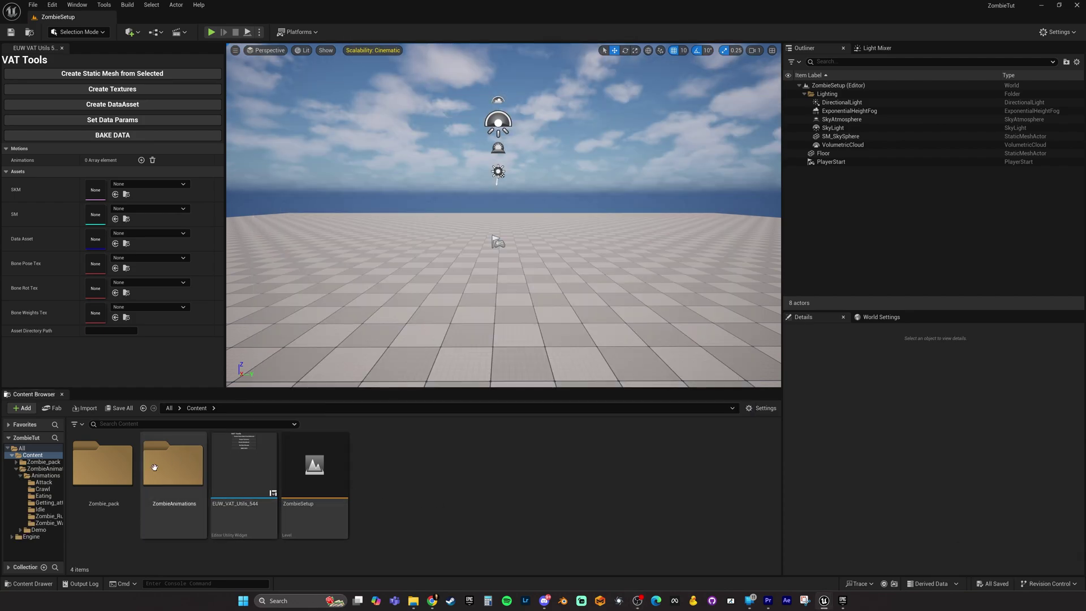
- Browse to the Zombie_Runs folder of ZombieAnimations and preview the Run2 and Run5 animation sequences
double_click(156, 468)
click(97, 484)
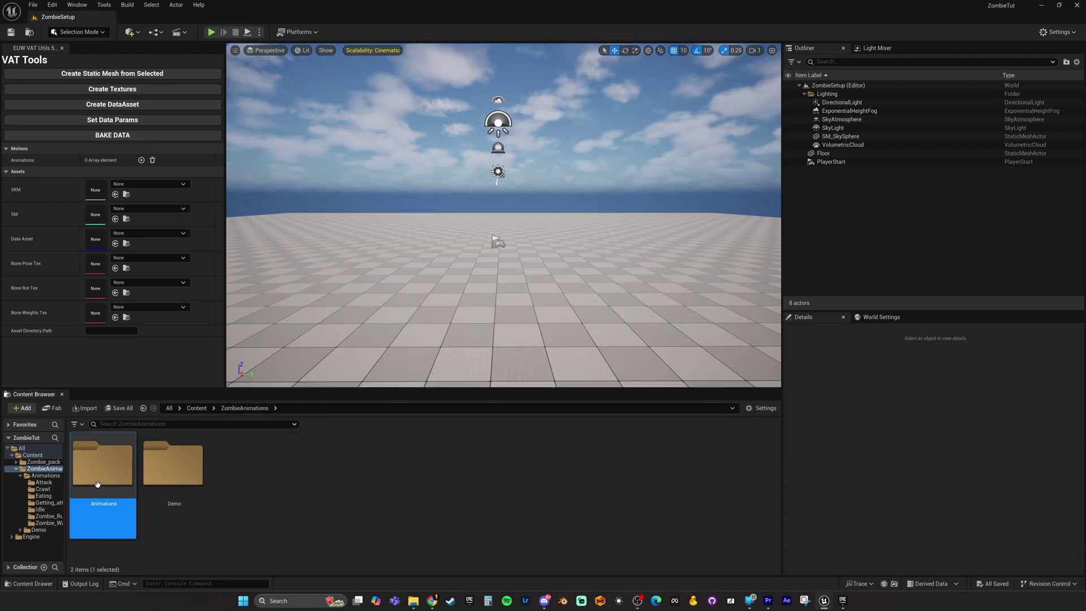
double_click(98, 485)
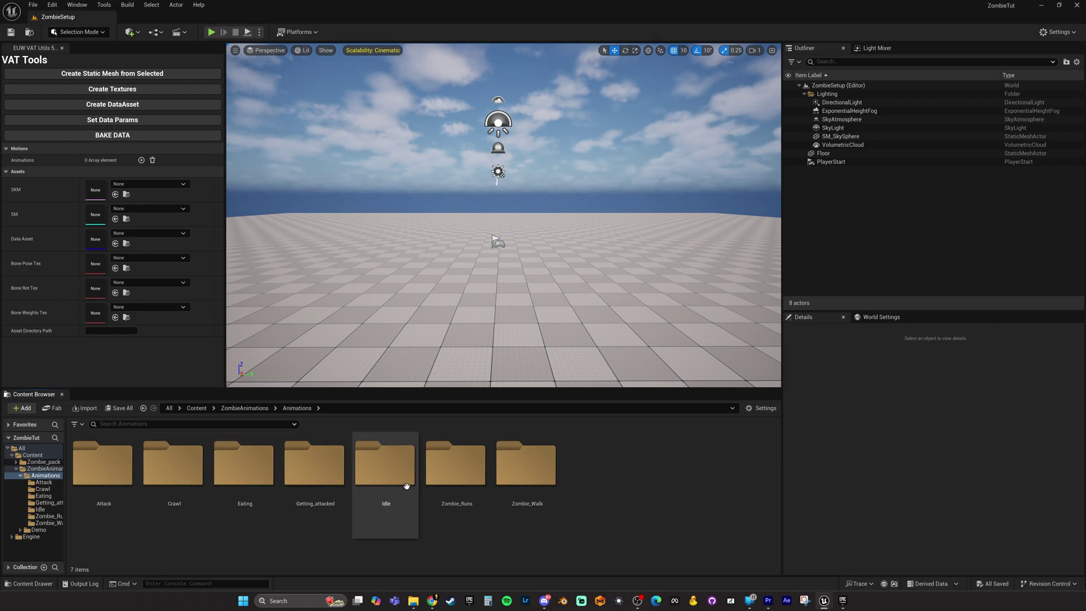
double_click(458, 482)
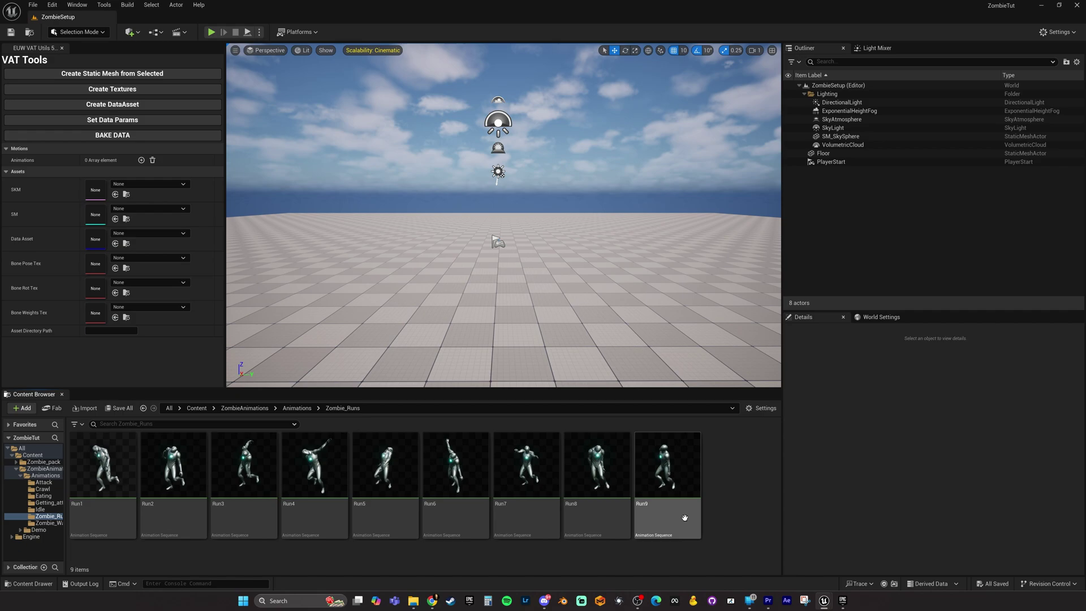
mouse_move(666, 522)
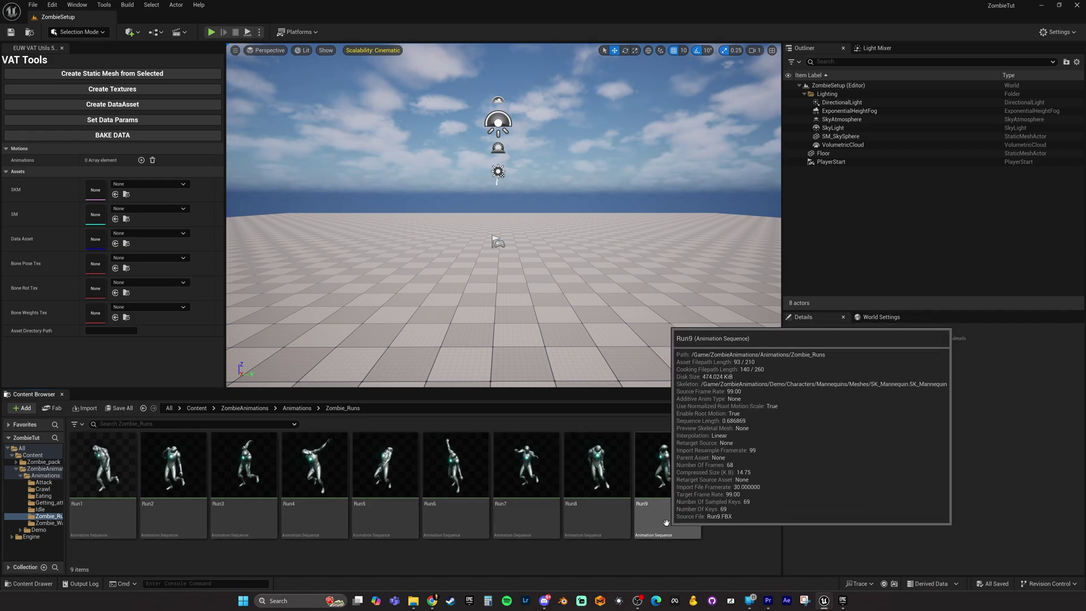
click(314, 512)
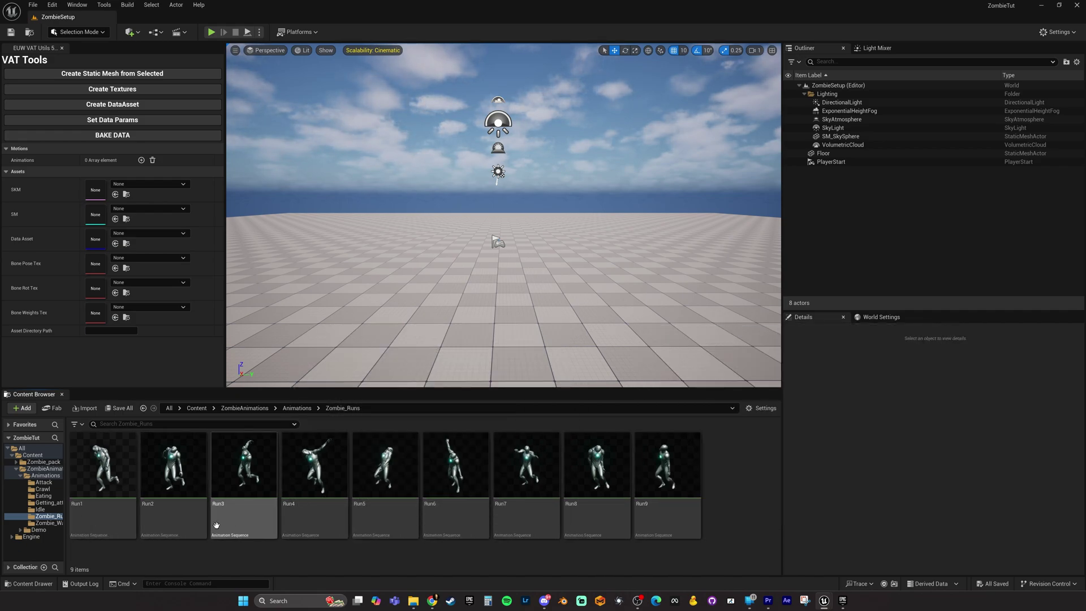
double_click(186, 512)
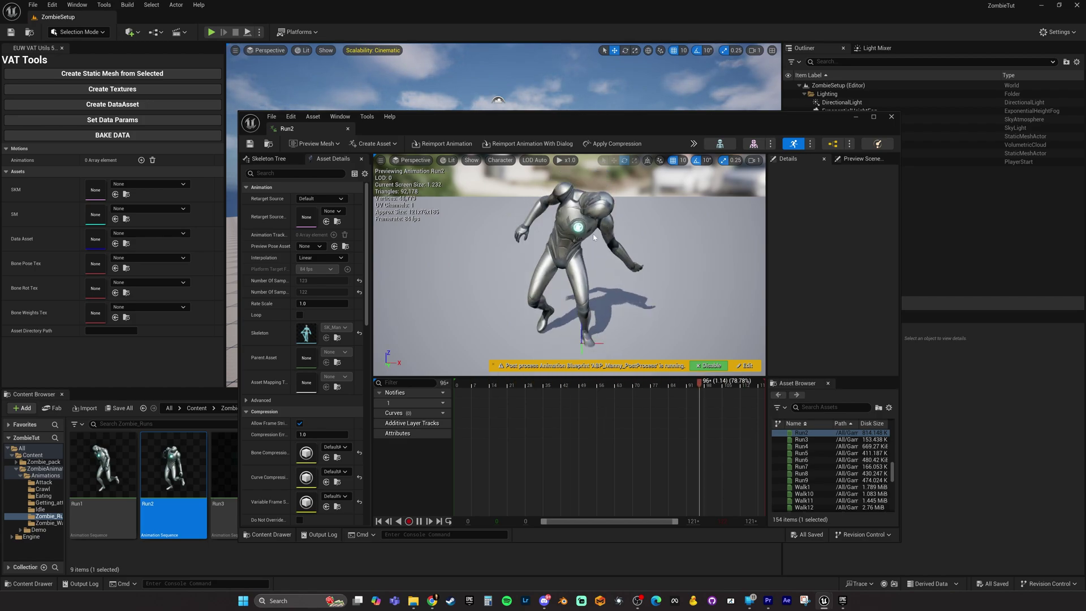
click(347, 129)
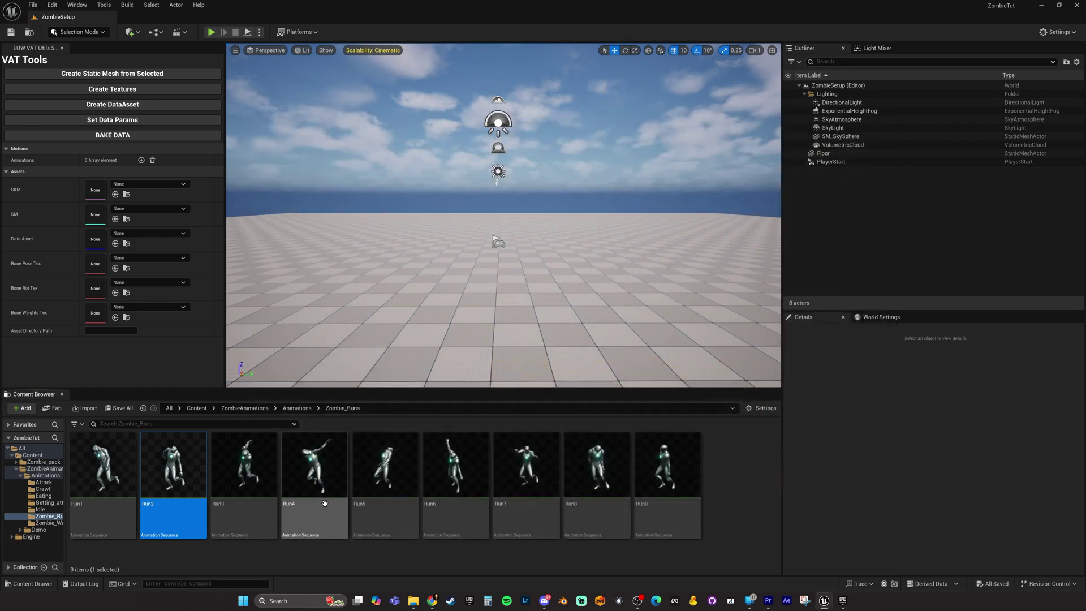
click(394, 465)
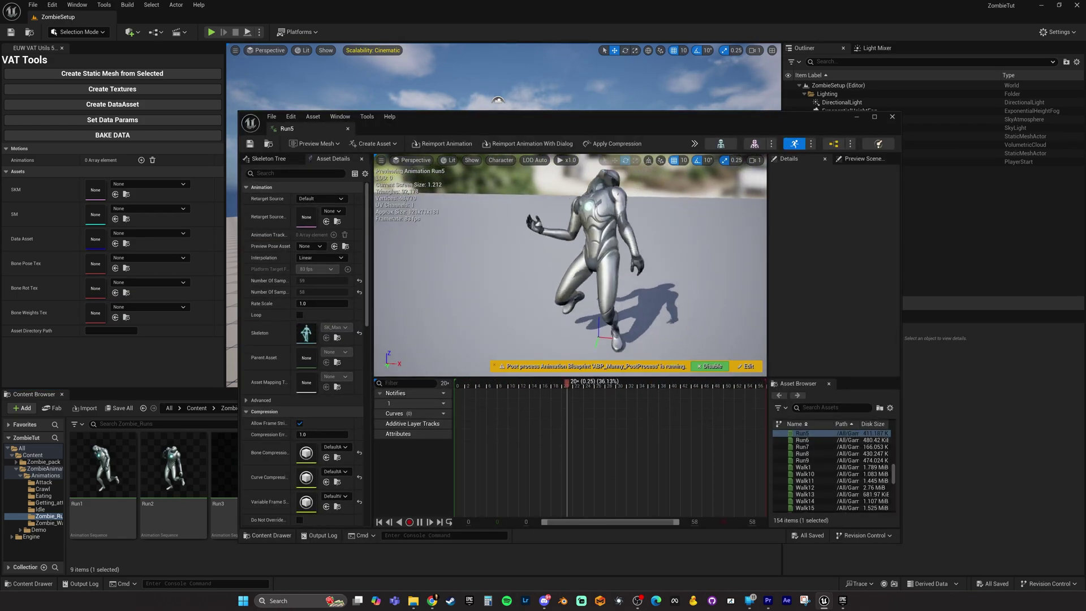
click(893, 117)
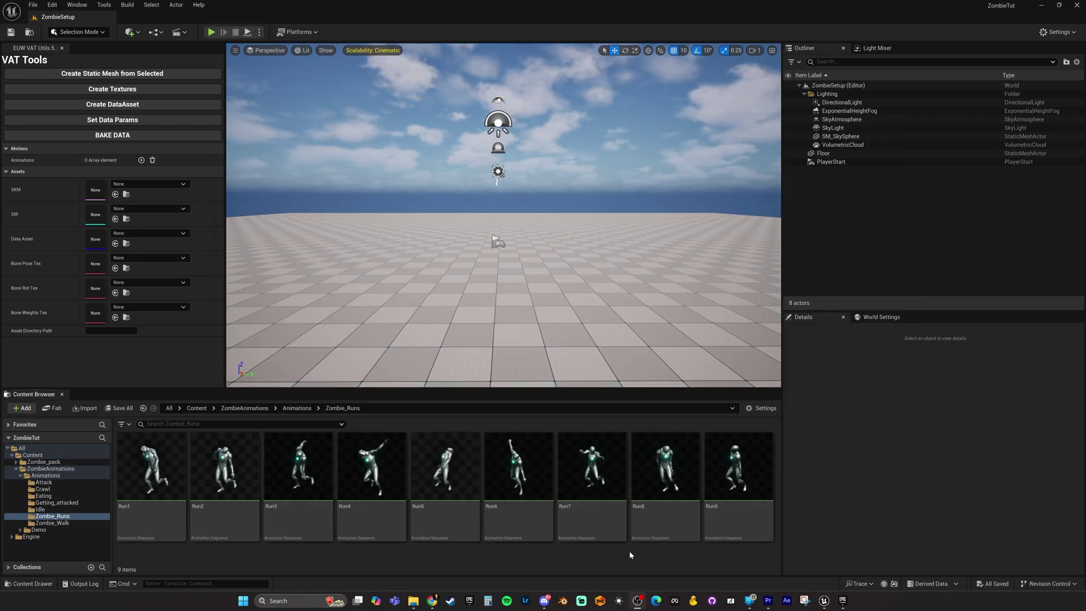
- Inspect the SK_army_mutant skeletal mesh from the Army_mutant Mesh folder of Zombie_pack, then close its editor
click(197, 408)
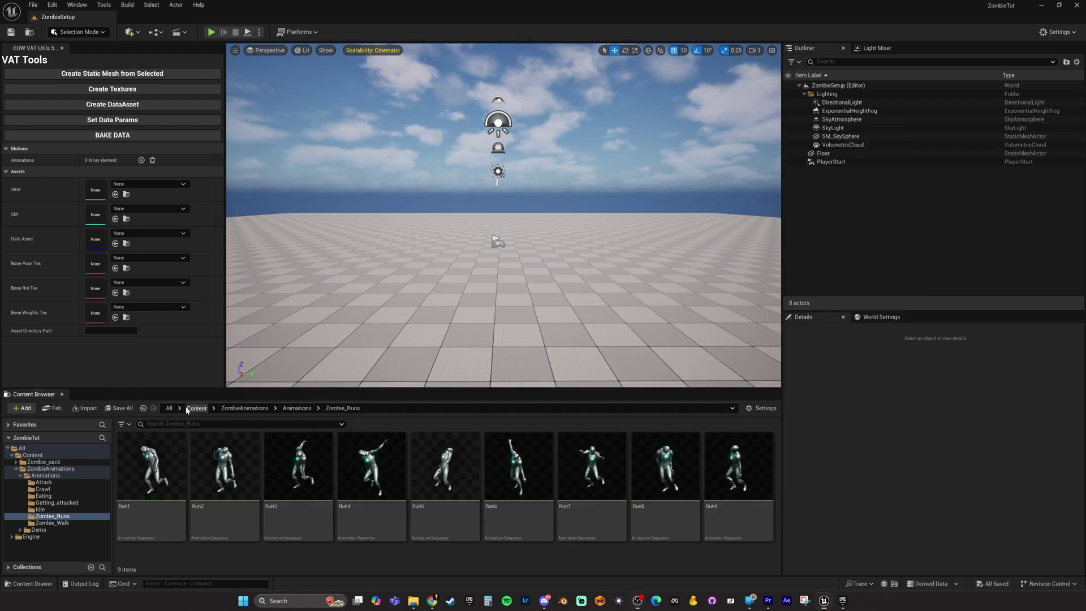
double_click(148, 486)
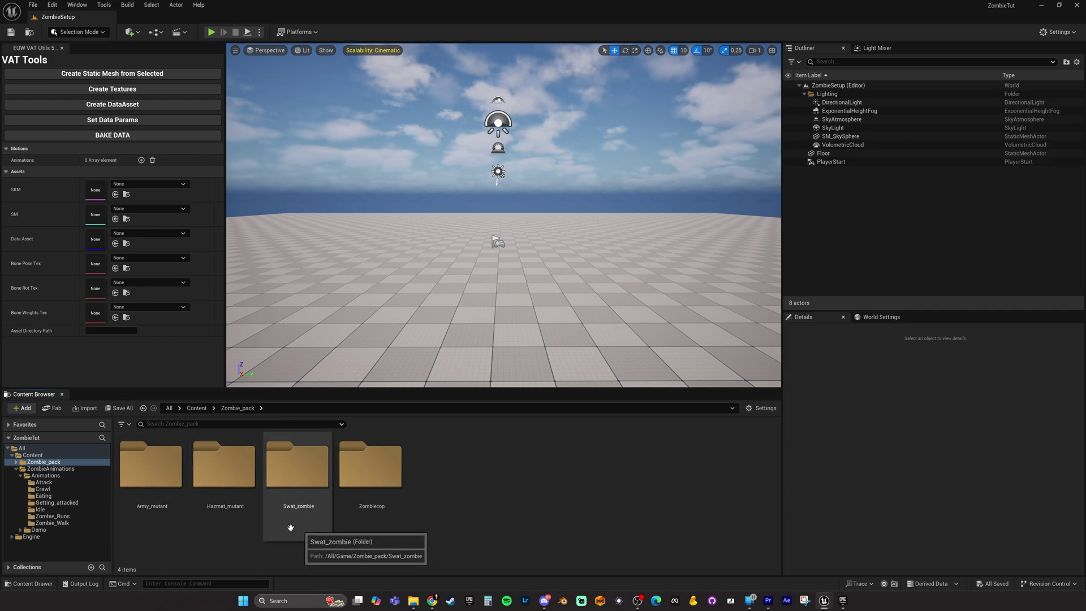
double_click(160, 471)
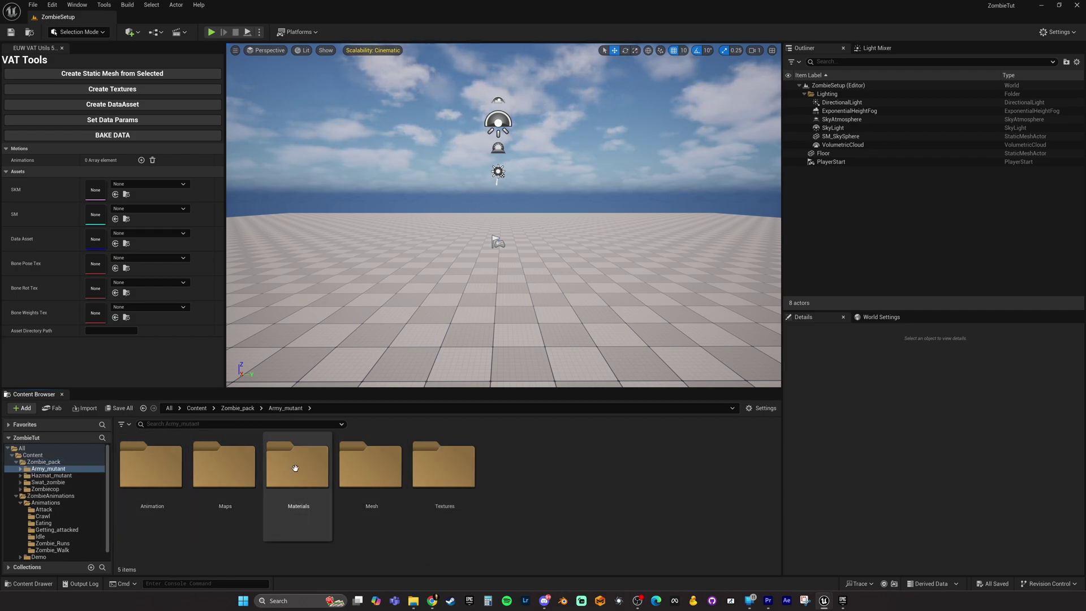
double_click(376, 487)
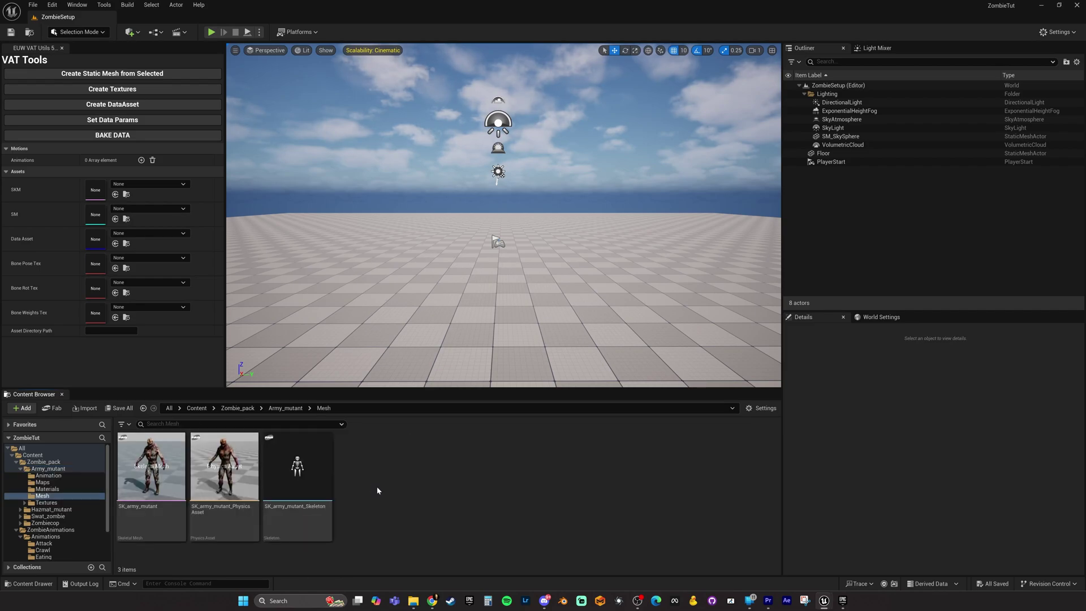
click(152, 486)
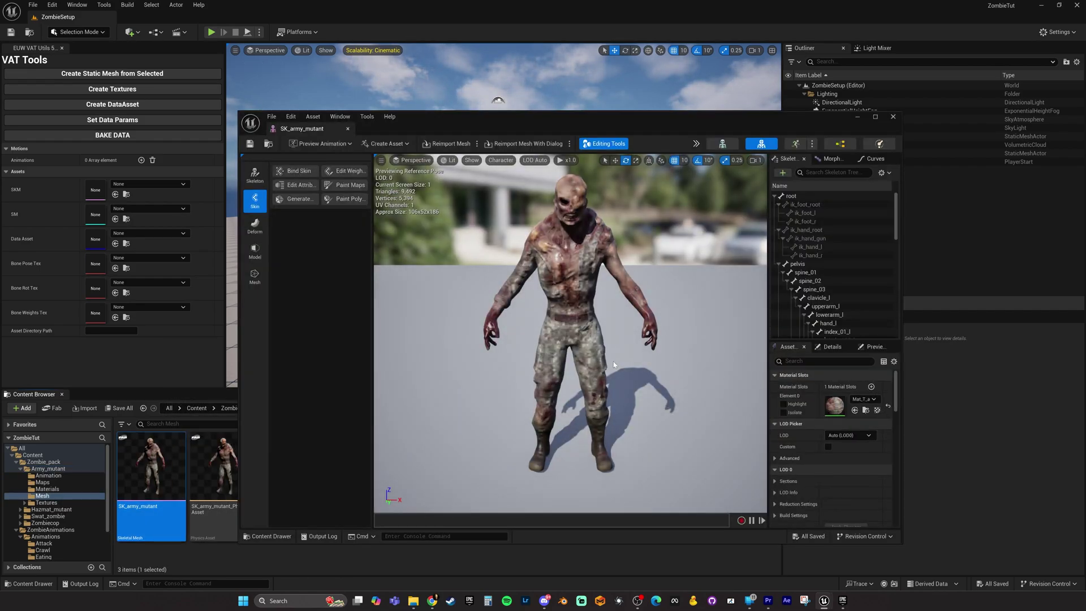
drag(624, 351, 590, 314)
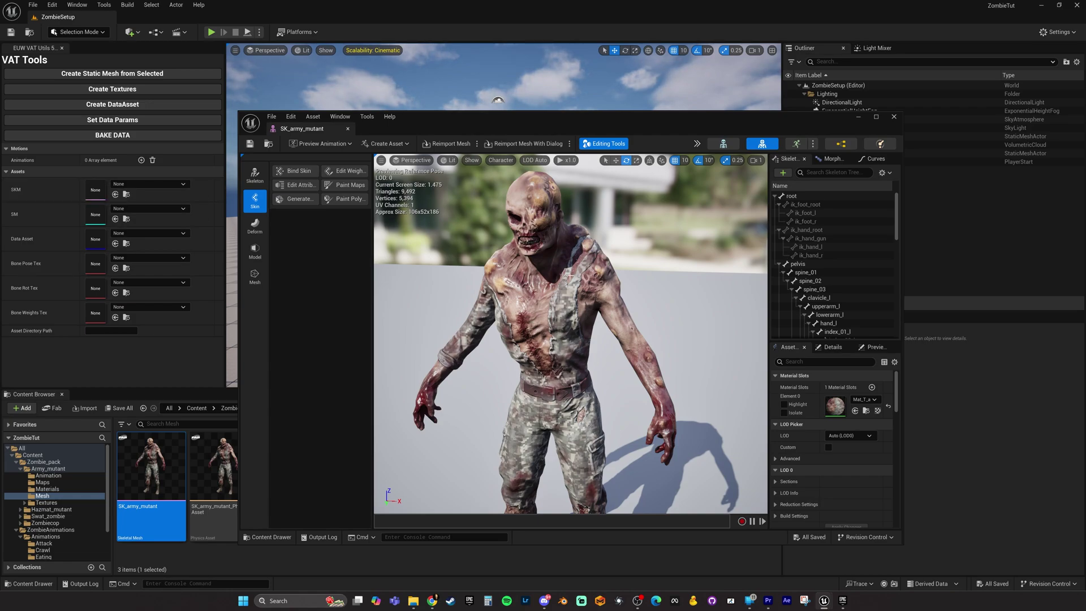
click(893, 117)
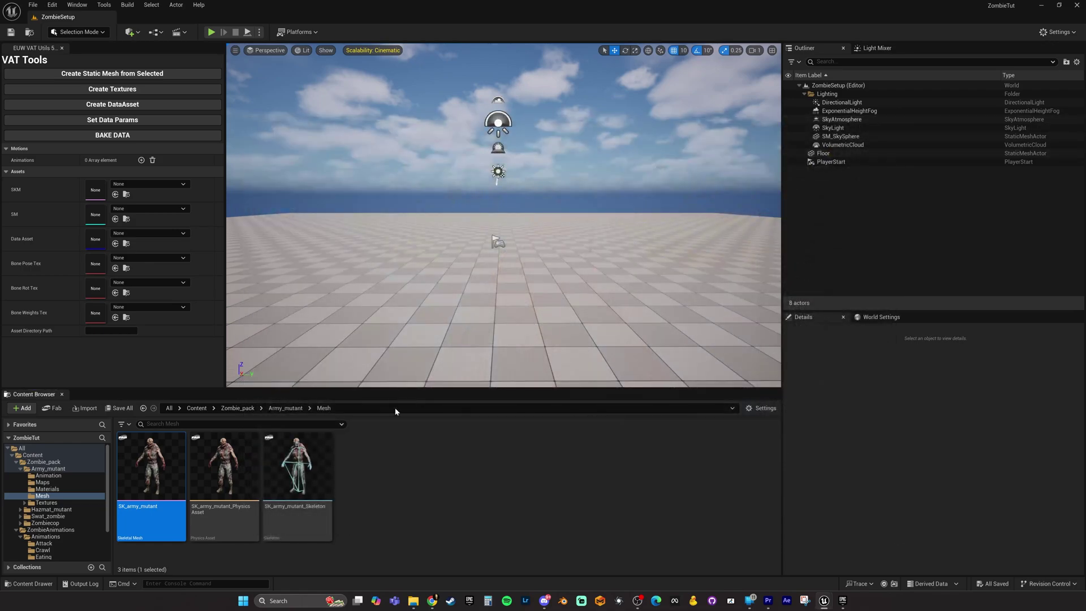
- Return to the Zombie_Runs folder, preview the Run7 animation sequence and close its editor
click(196, 407)
click(231, 488)
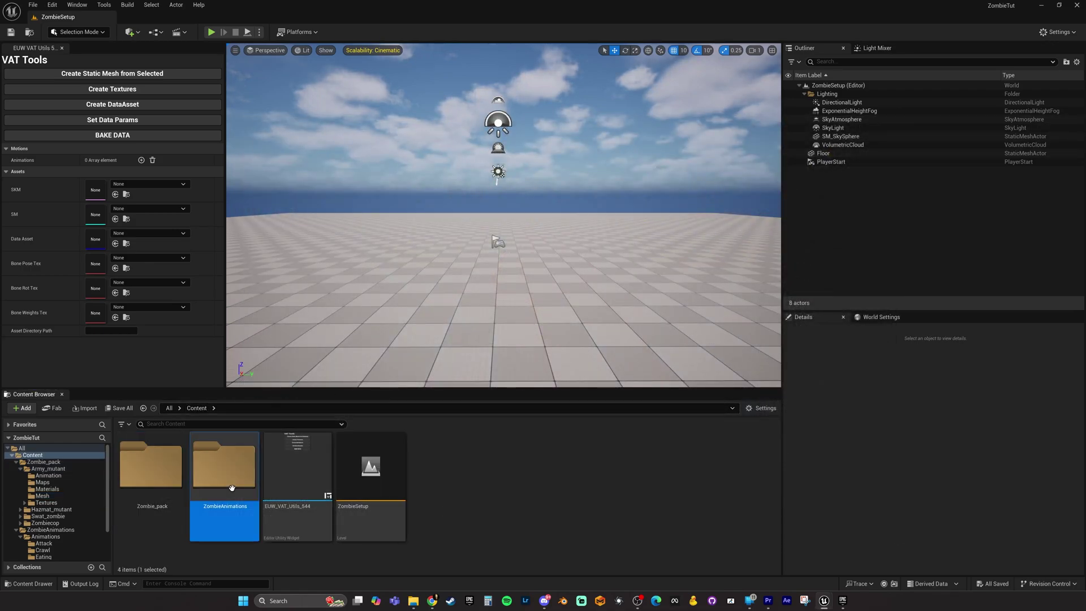
double_click(231, 487)
double_click(158, 473)
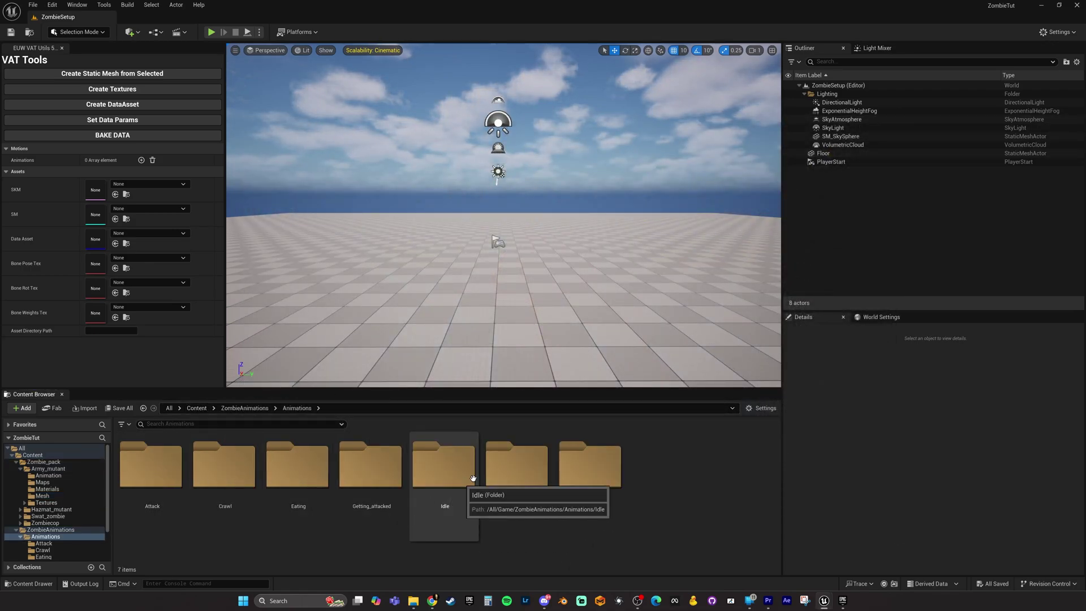
double_click(527, 491)
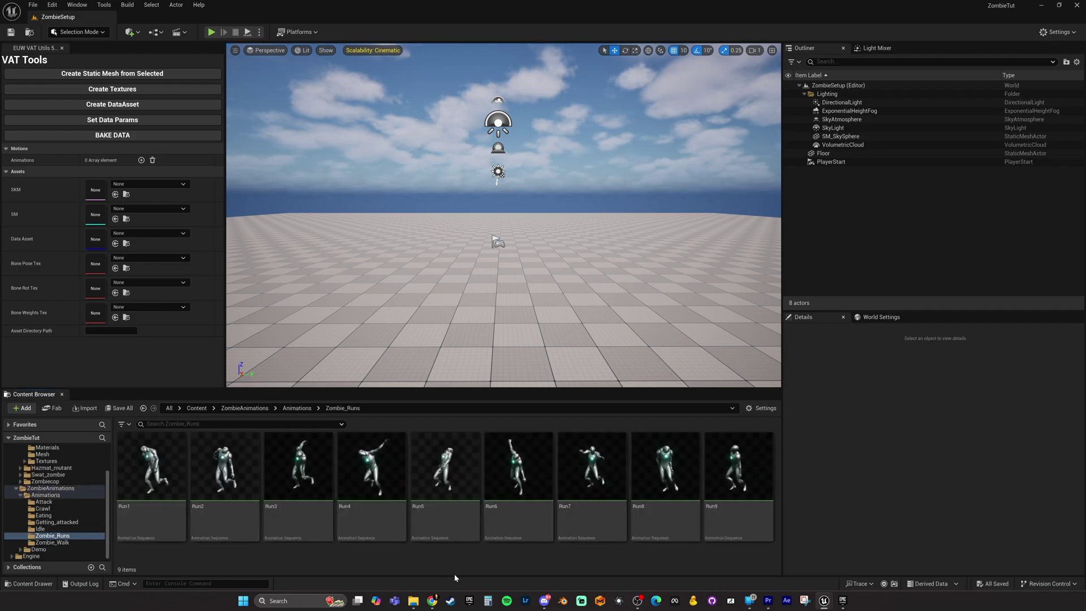
click(600, 488)
double_click(605, 487)
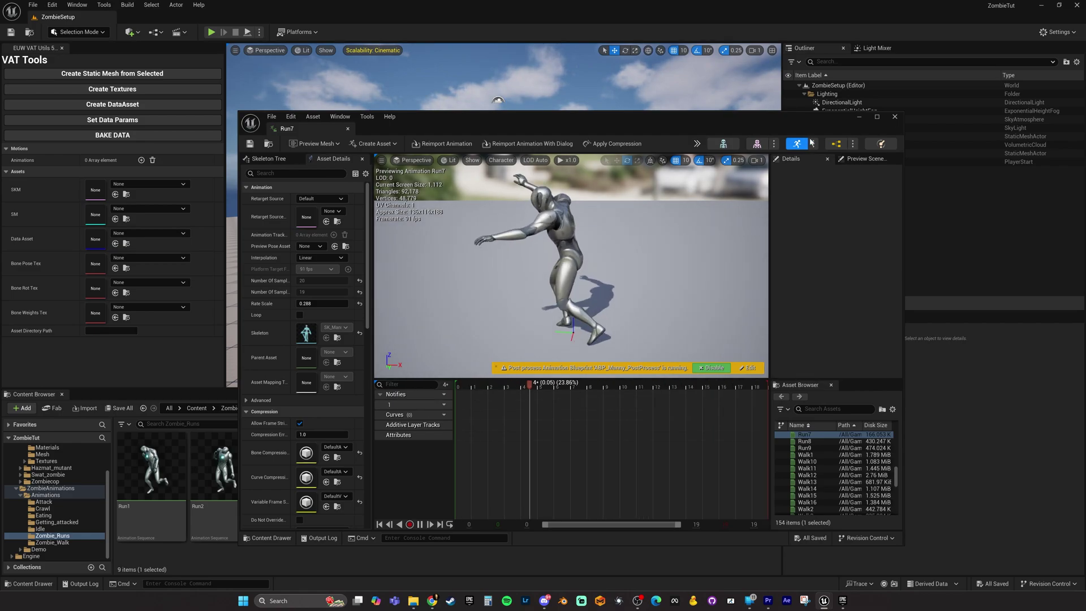
click(894, 116)
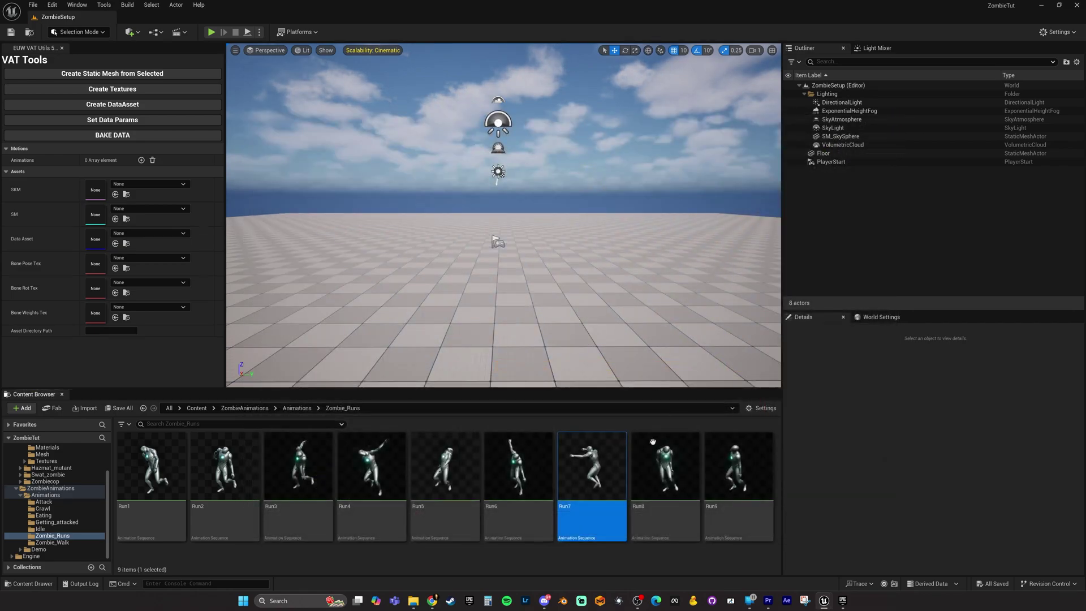
- Set up retargeting of the Run7 animation from SKM_Manny to the SK_army_mutant skeletal mesh and check the preview
right_click(591, 477)
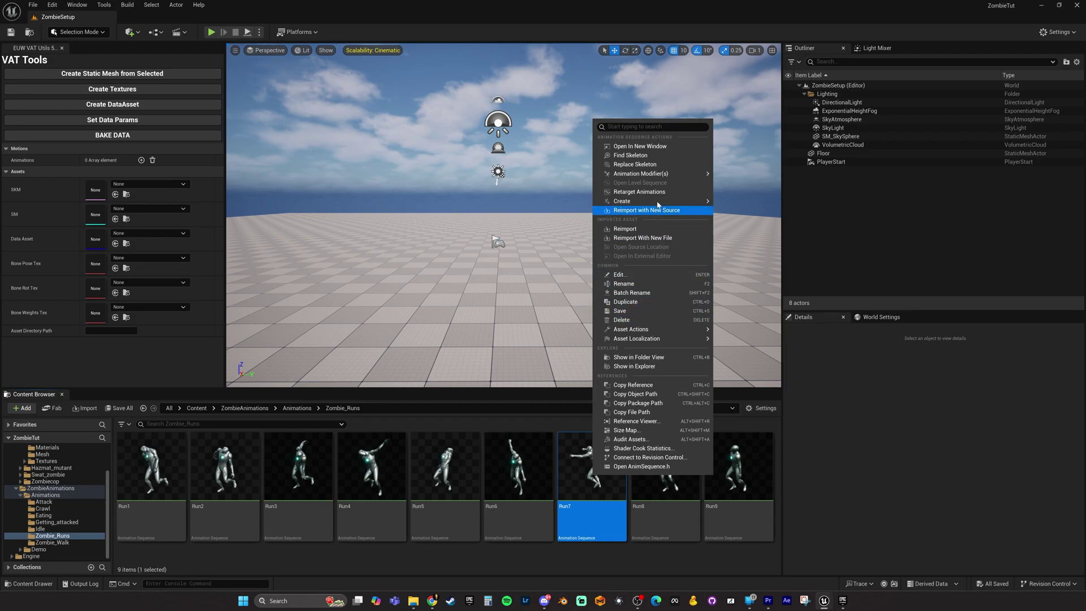
click(657, 182)
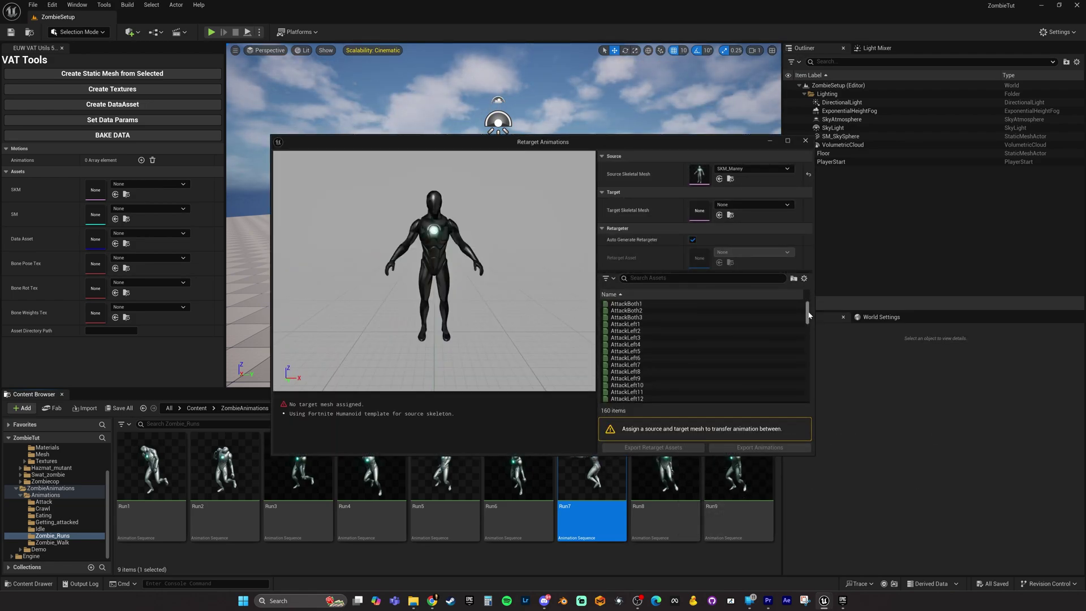
drag(808, 316, 809, 378)
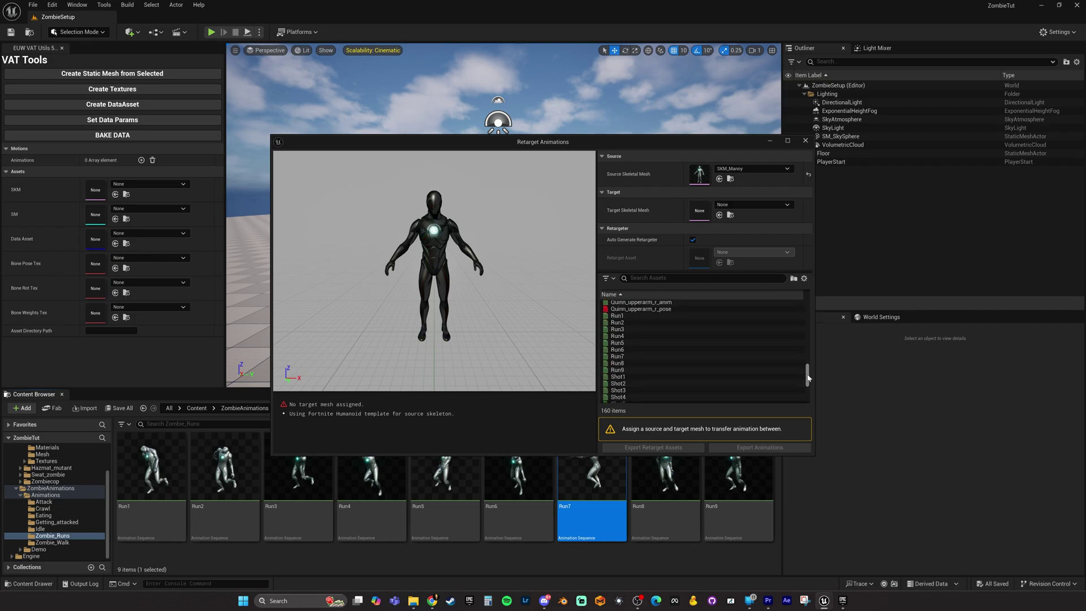
click(618, 356)
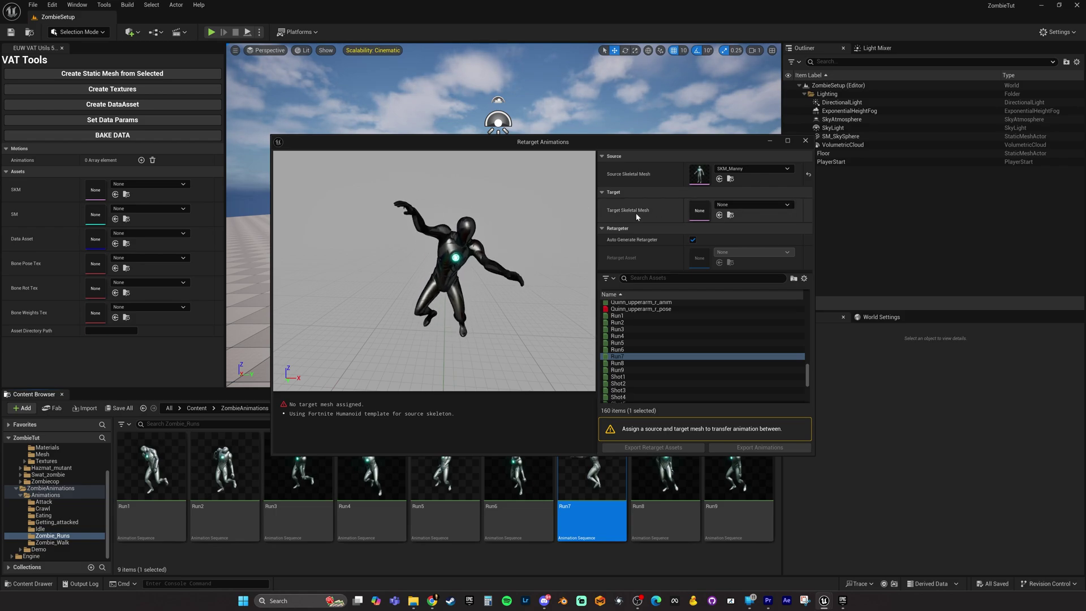
click(741, 204)
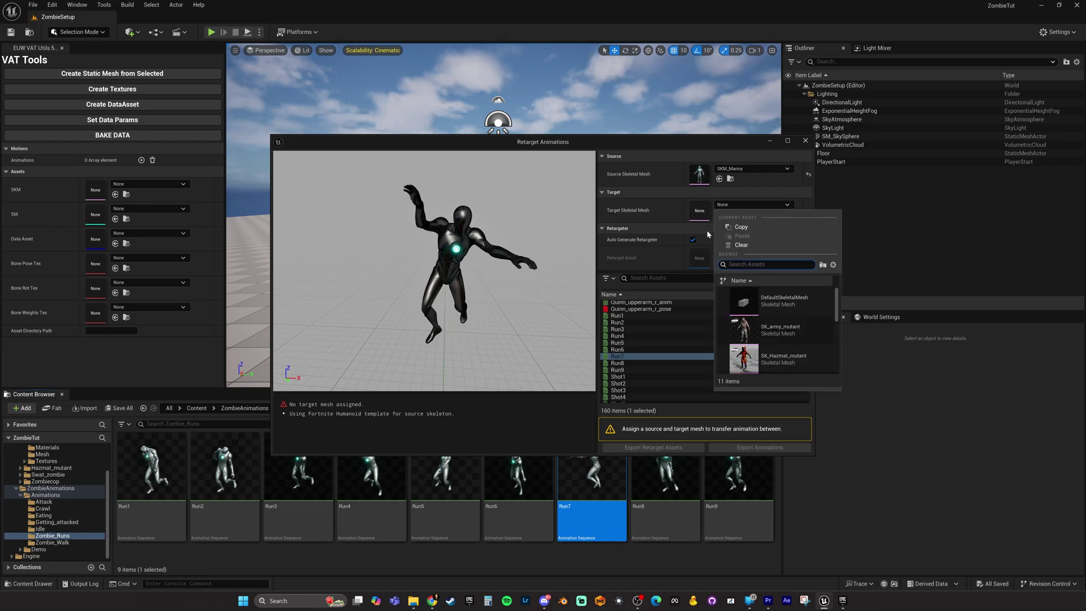
mouse_move(778, 334)
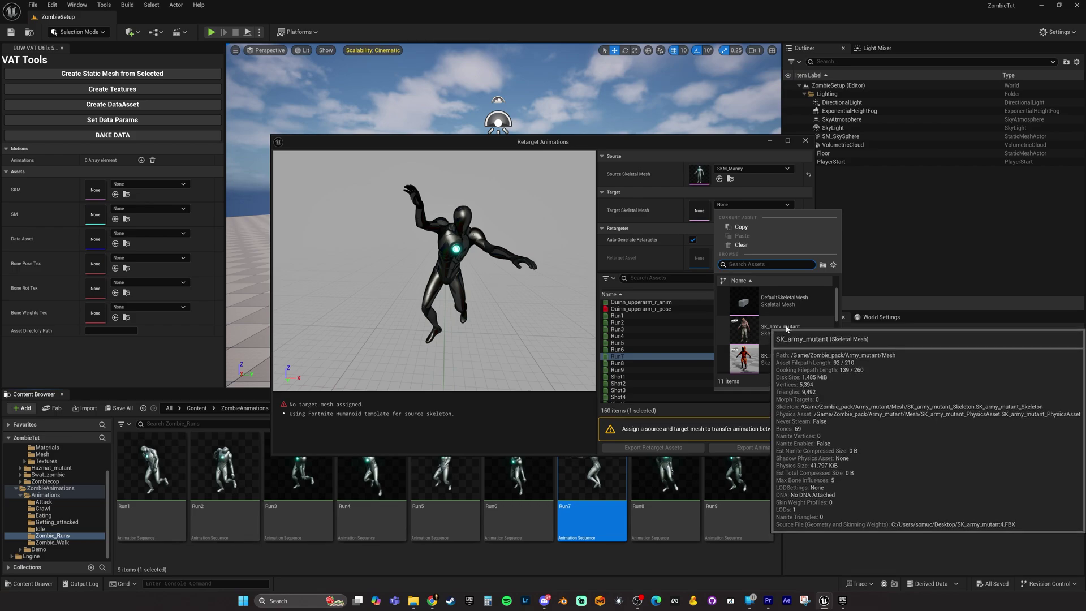
click(778, 332)
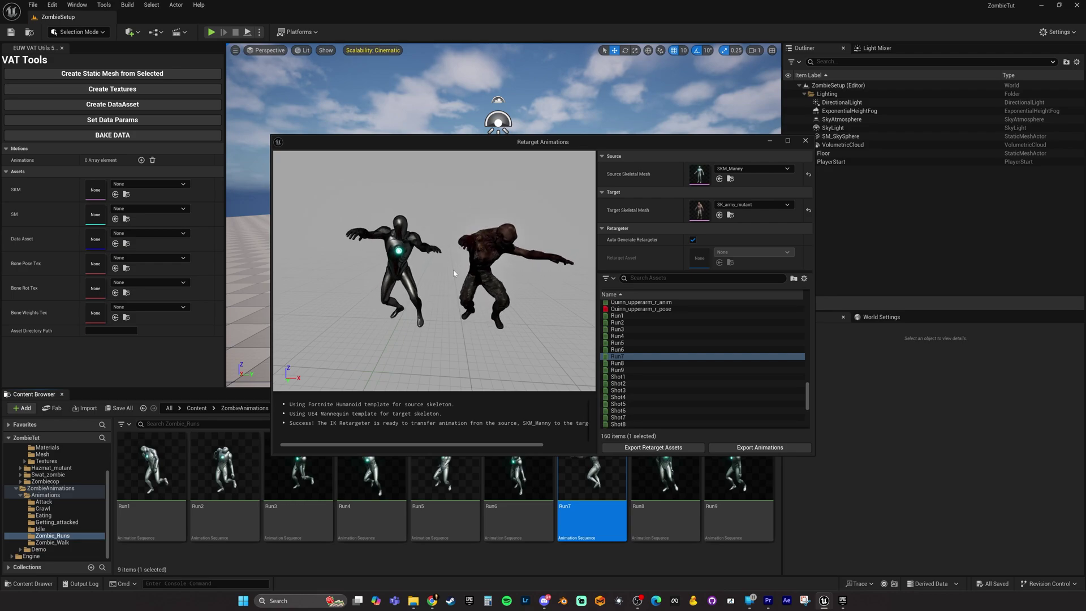
scroll(453, 269, up, 3)
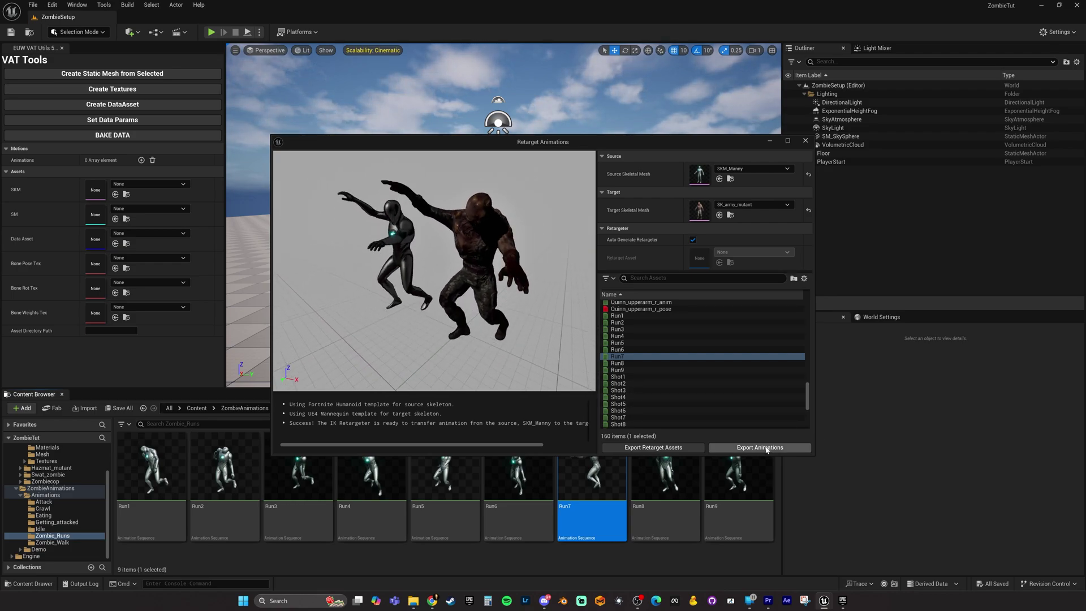
- Export the retargeted Run7 animation to a new folder named Animations under Content, keeping the default batch export options
click(779, 448)
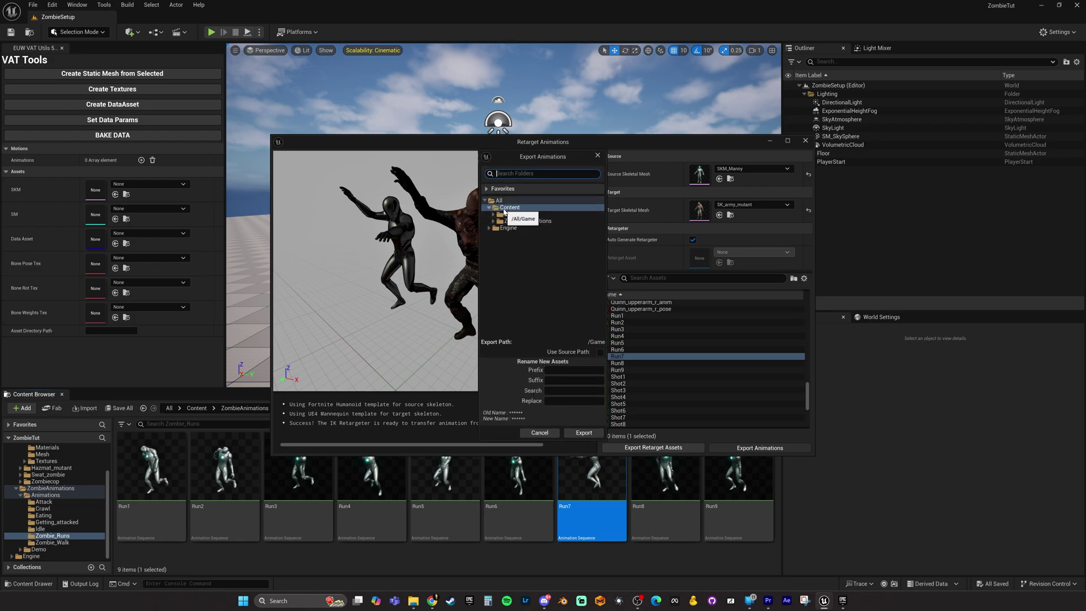
right_click(516, 213)
click(551, 224)
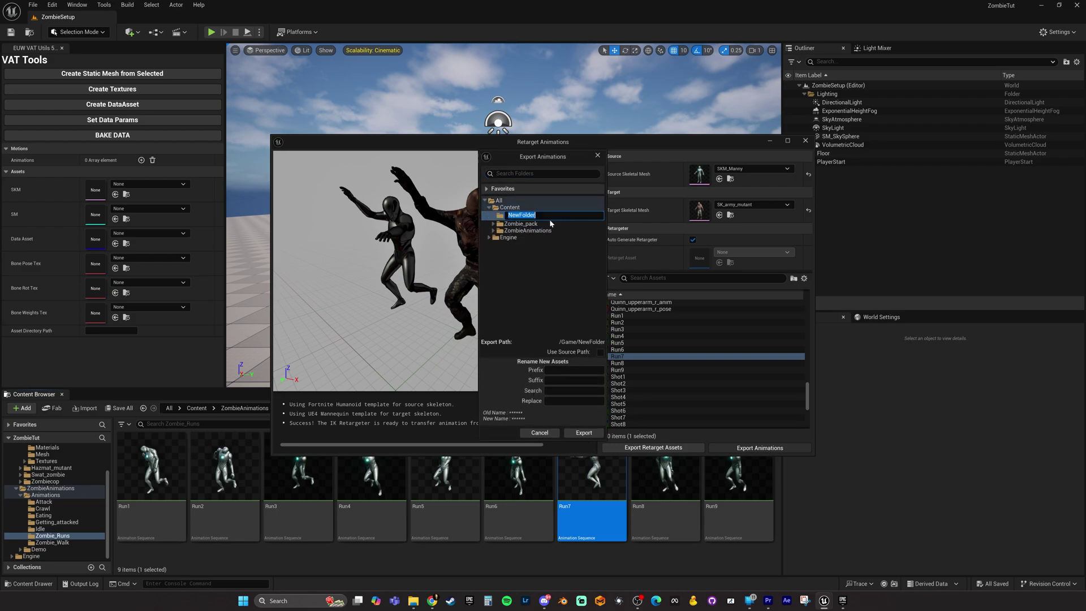
text(Animations)
key(Return)
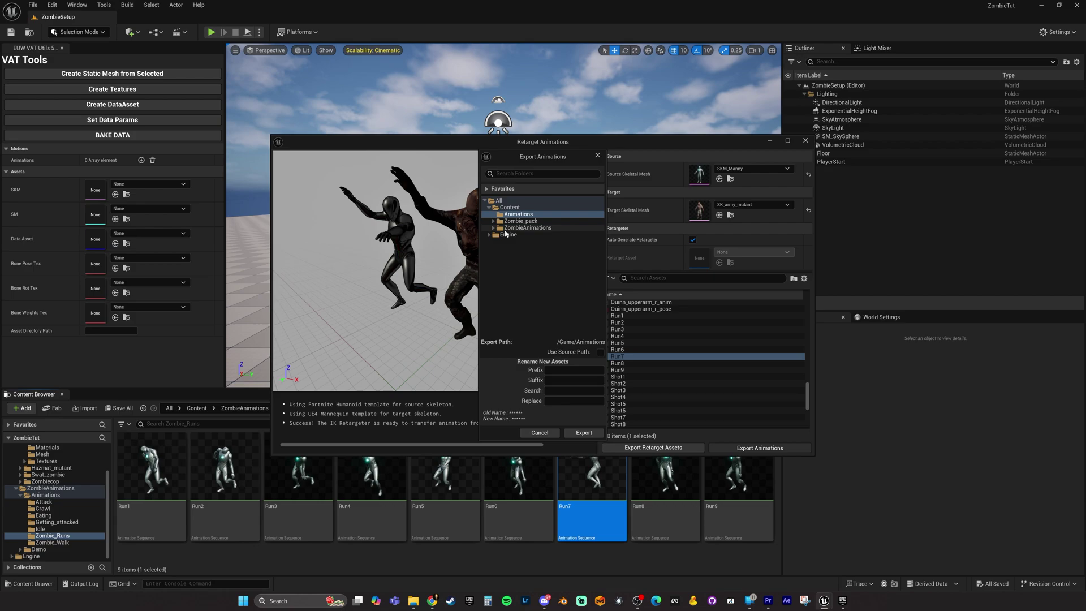
click(582, 433)
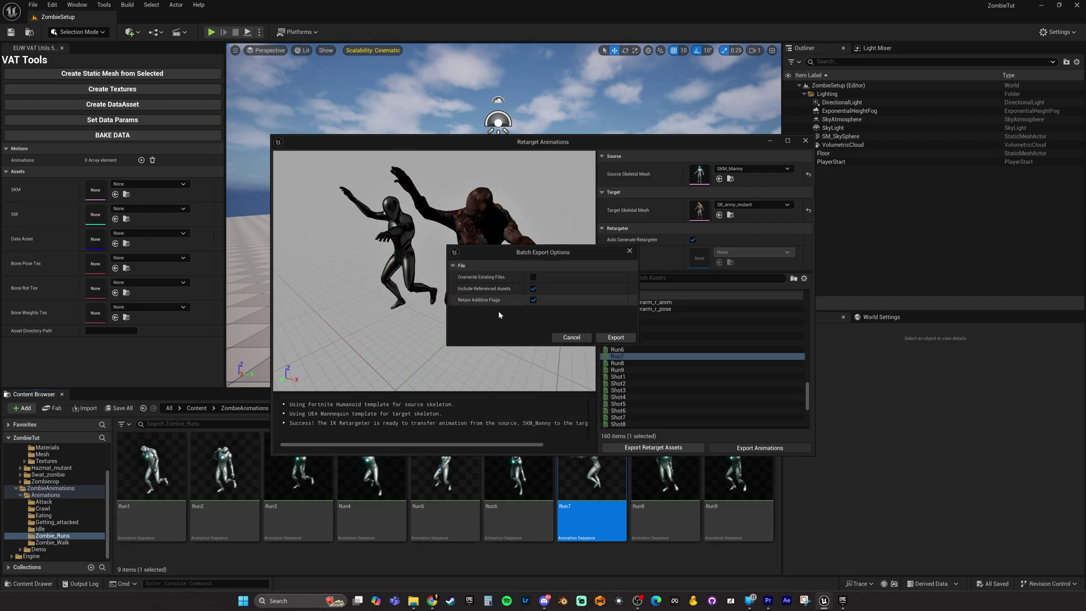
click(616, 337)
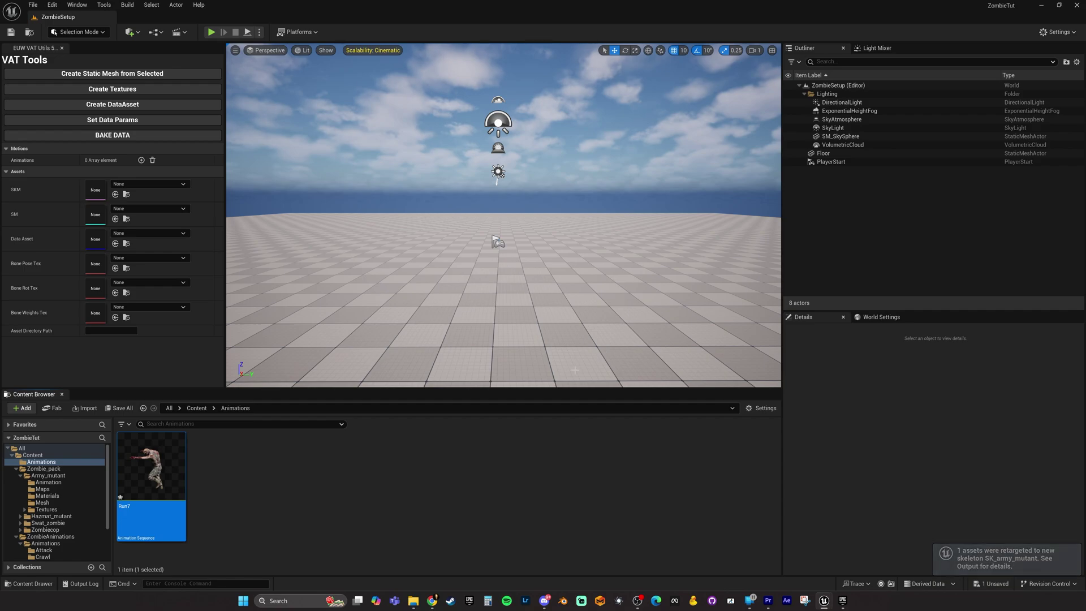
- Preview the exported Run7 animation sequence on the army mutant, then close its editor
double_click(172, 475)
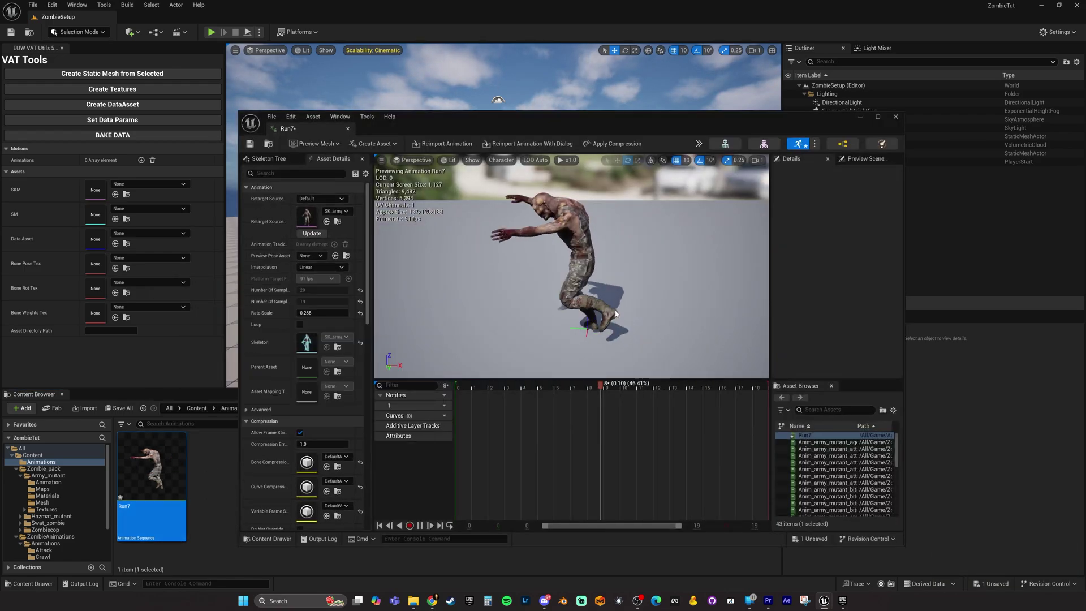
click(895, 116)
click(282, 483)
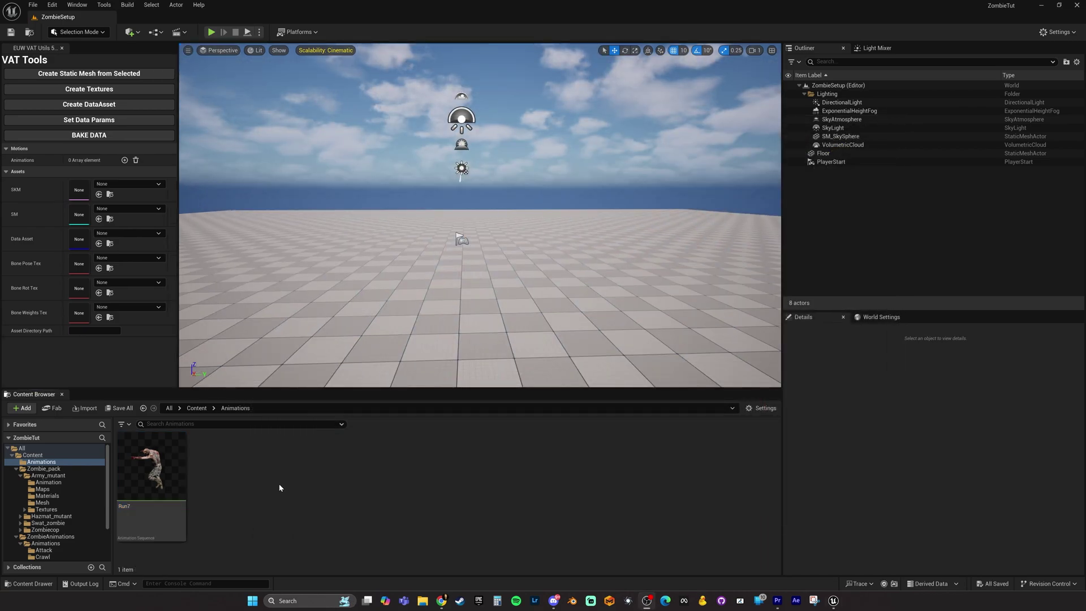
- Create a new folder named ZombieMeshes under Content
right_click(40, 456)
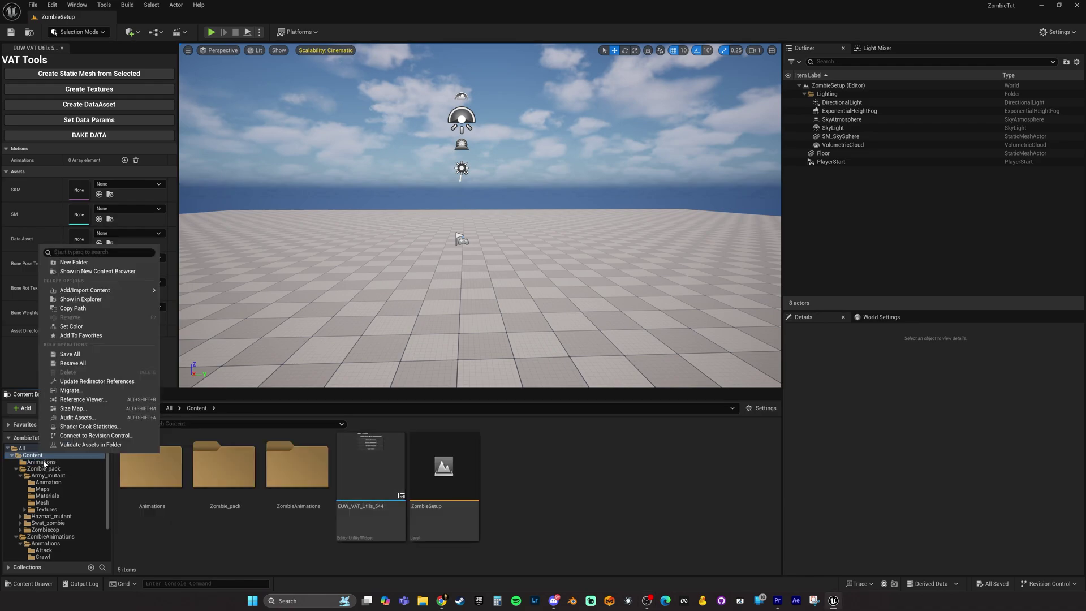
click(68, 272)
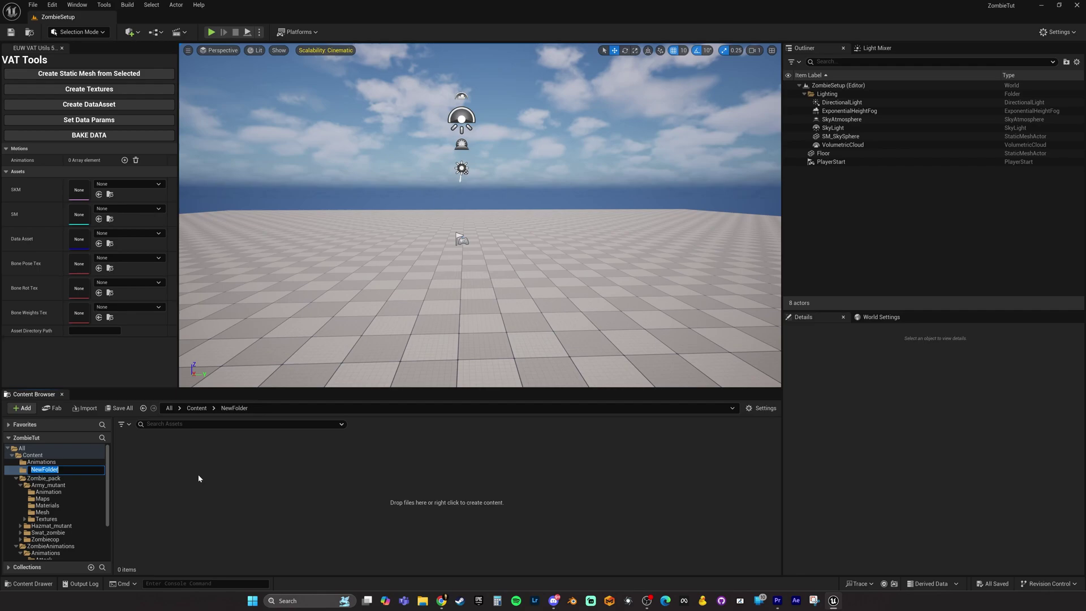
text(ZombieMeshes)
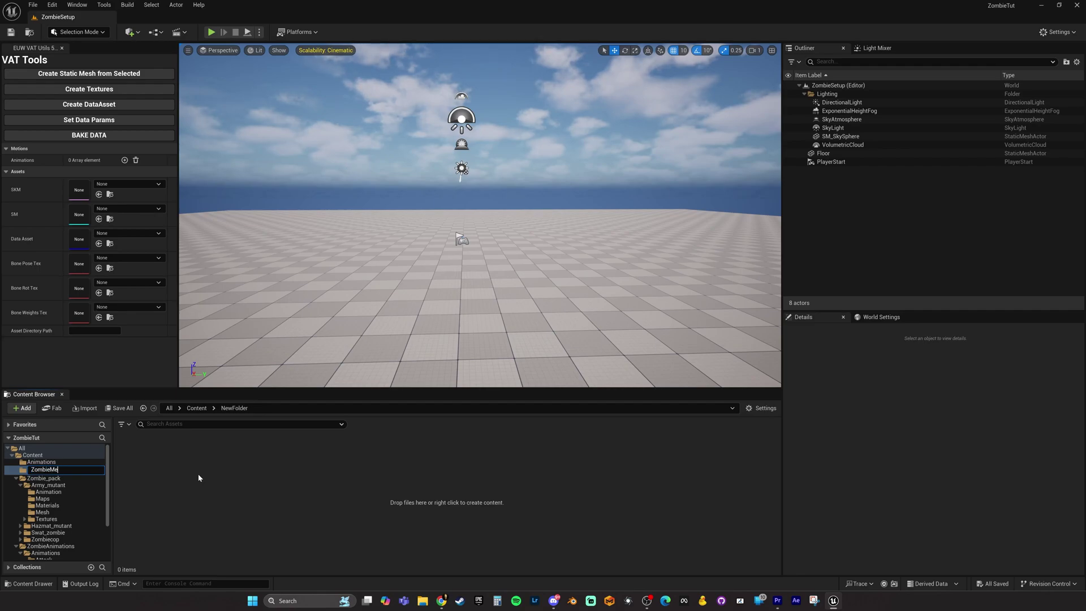
key(Return)
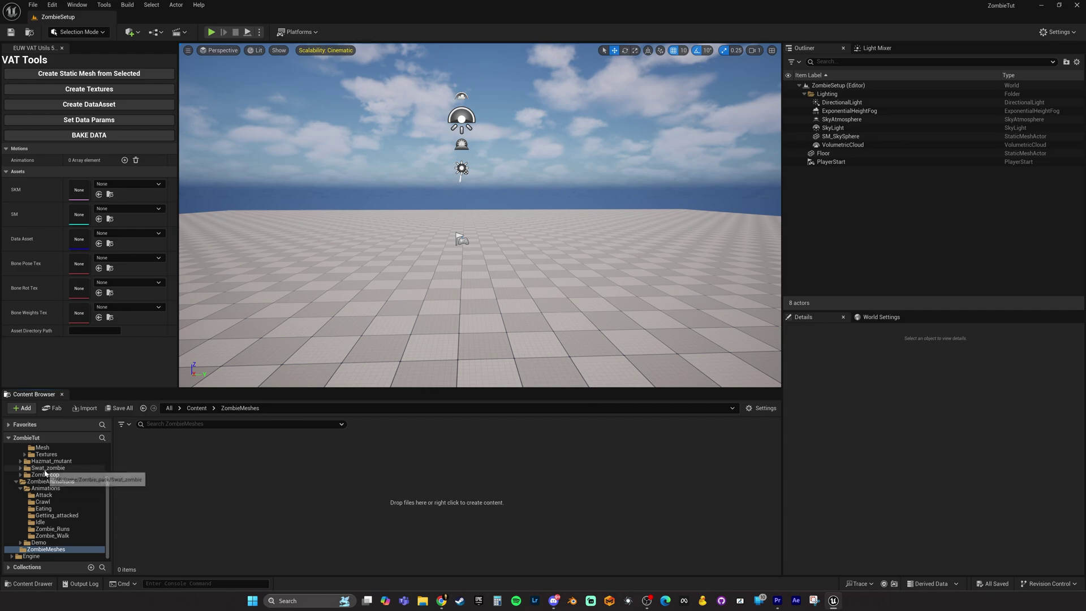
- Move the SK_army_mutant skeletal mesh from the Army_mutant Mesh folder into ZombieMeshes, and open that folder
scroll(62, 484, up, 3)
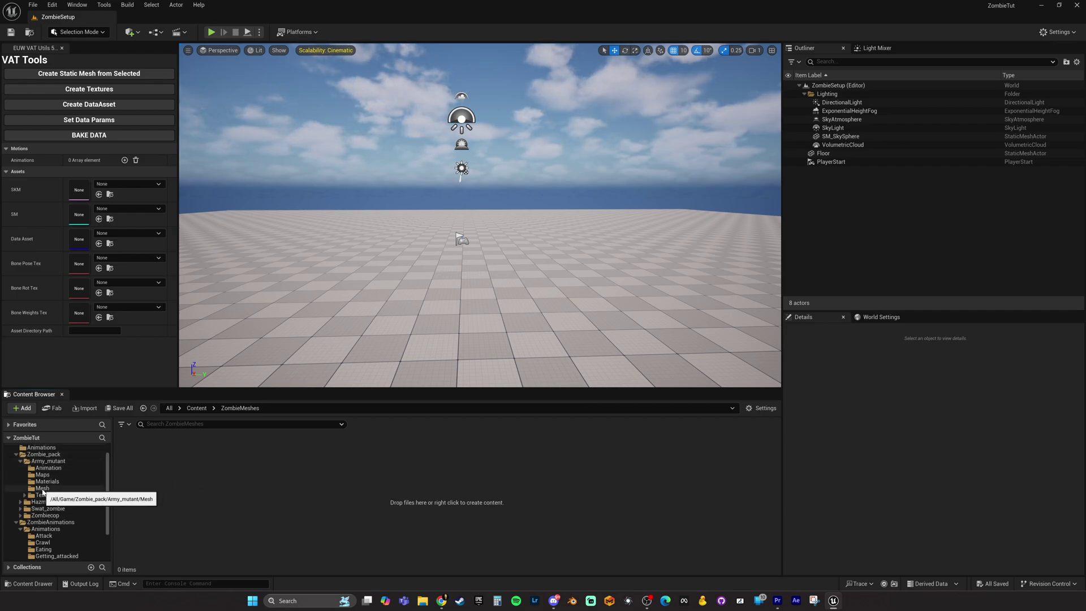
click(42, 489)
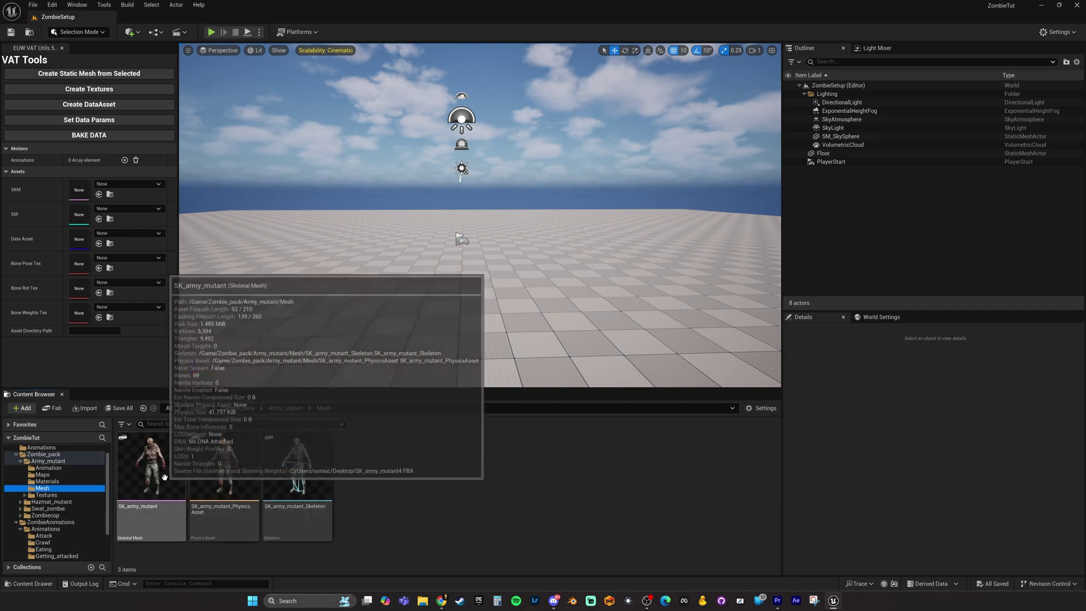
scroll(85, 481, down, 3)
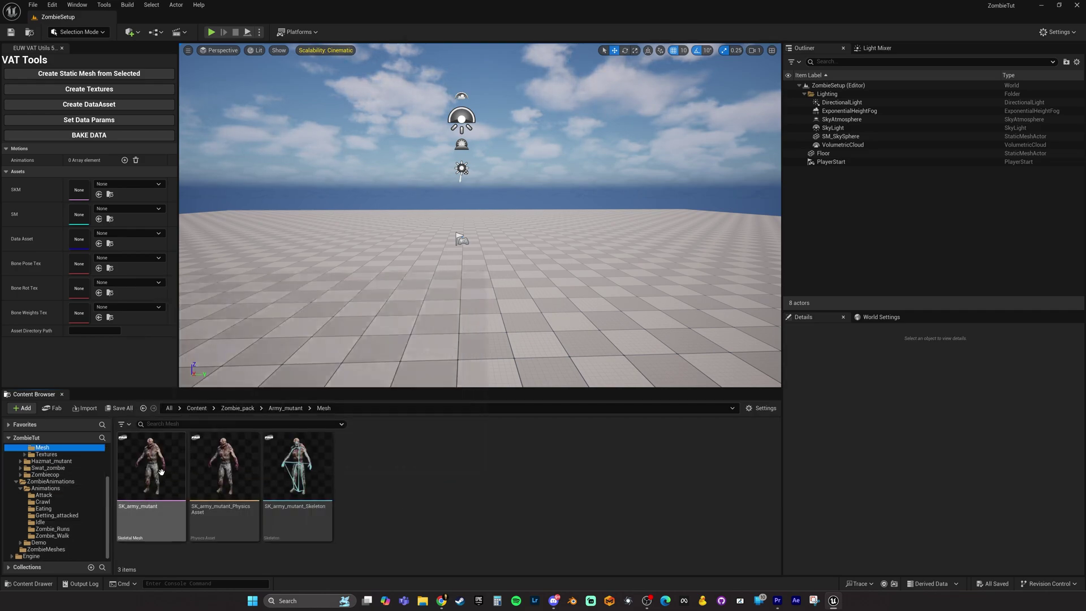
drag(161, 470, 61, 552)
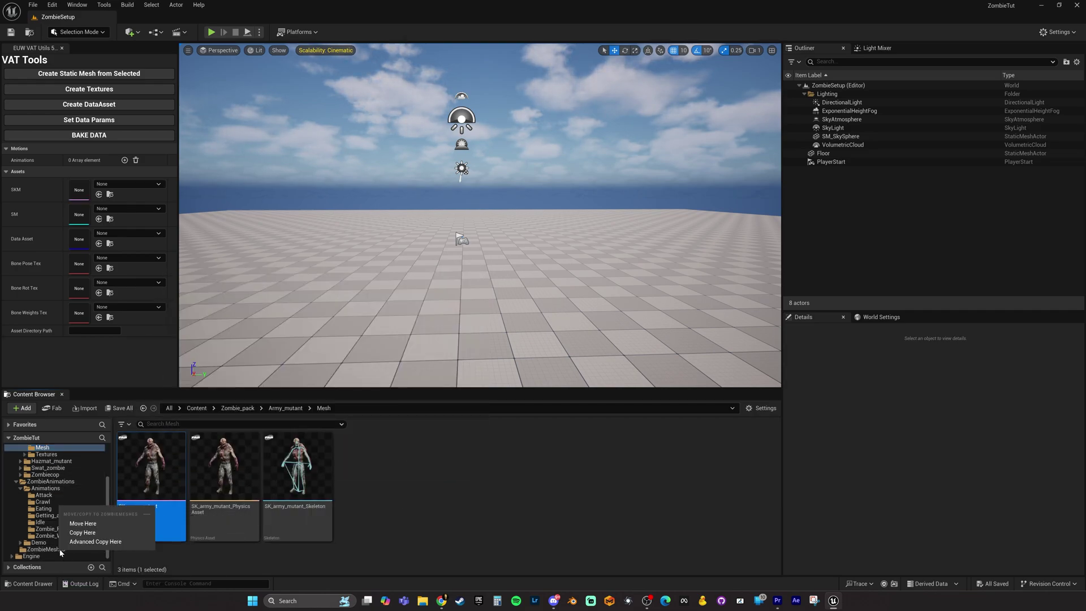
click(85, 523)
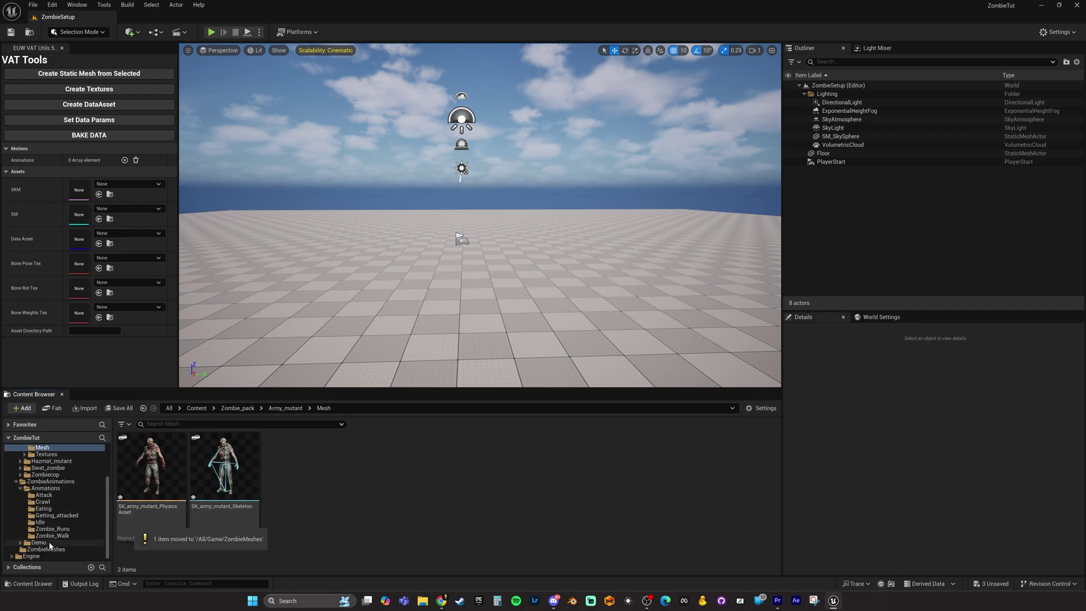
click(48, 550)
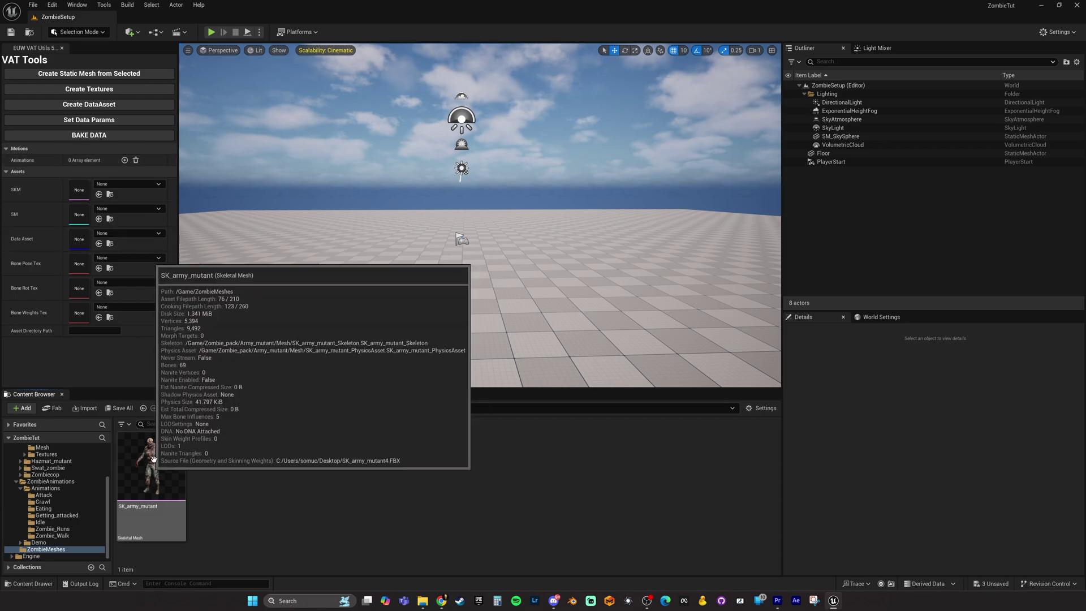
mouse_move(171, 450)
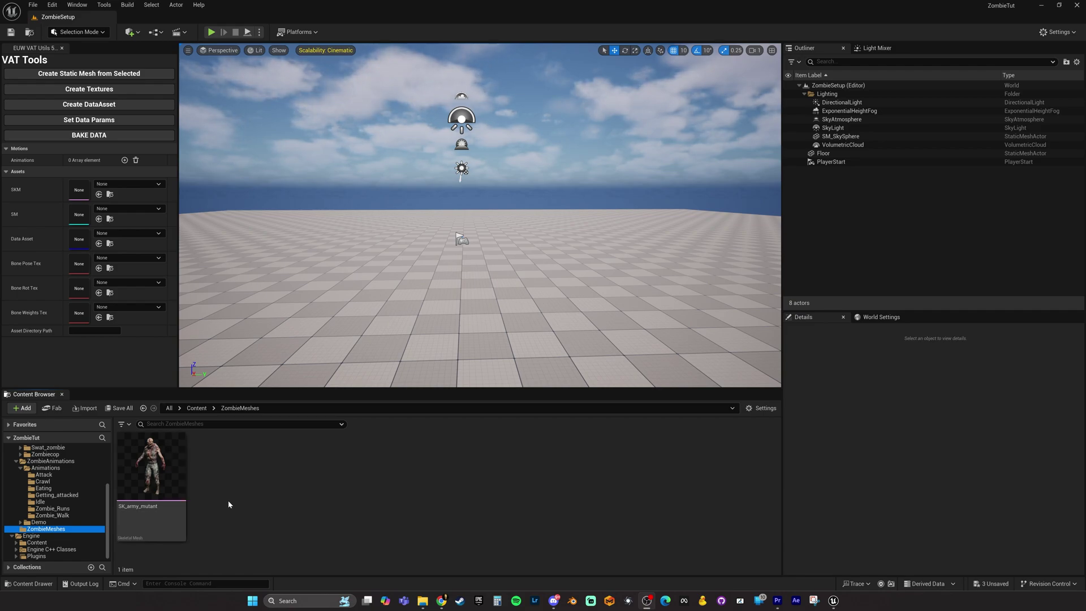
click(219, 502)
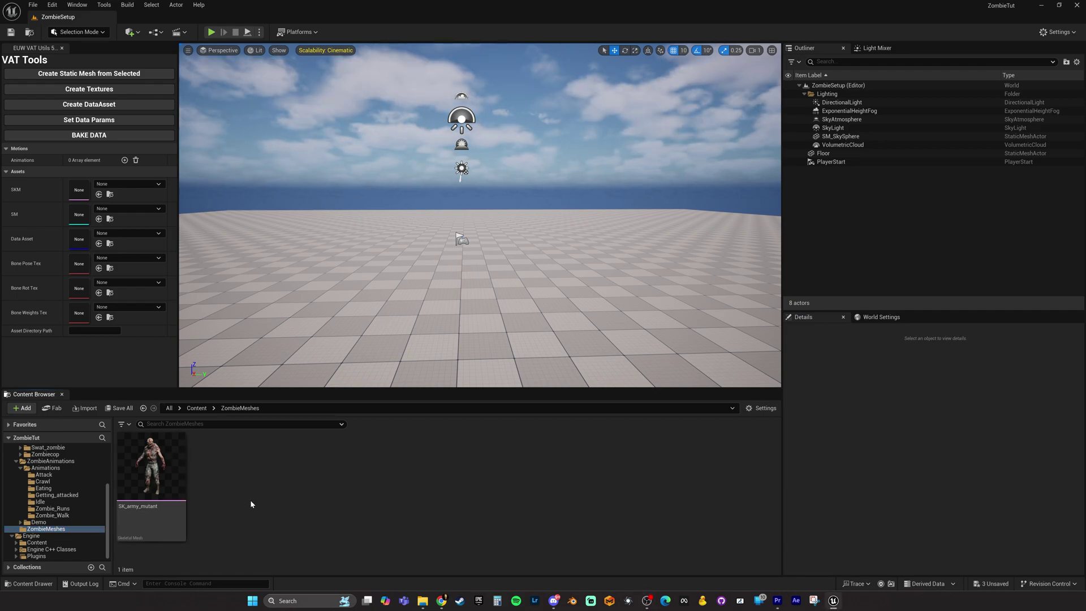
- Check the Show Engine Content and Show Plugin Content options, then browse to the AnimToTexture plugin's Characters/Mannequin folder
click(751, 409)
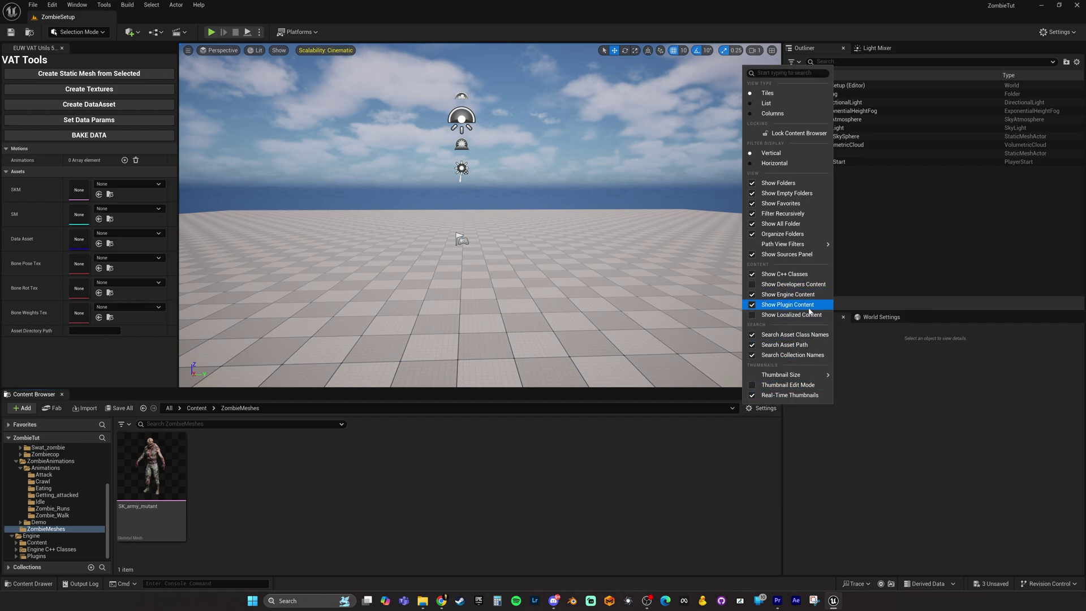
click(452, 453)
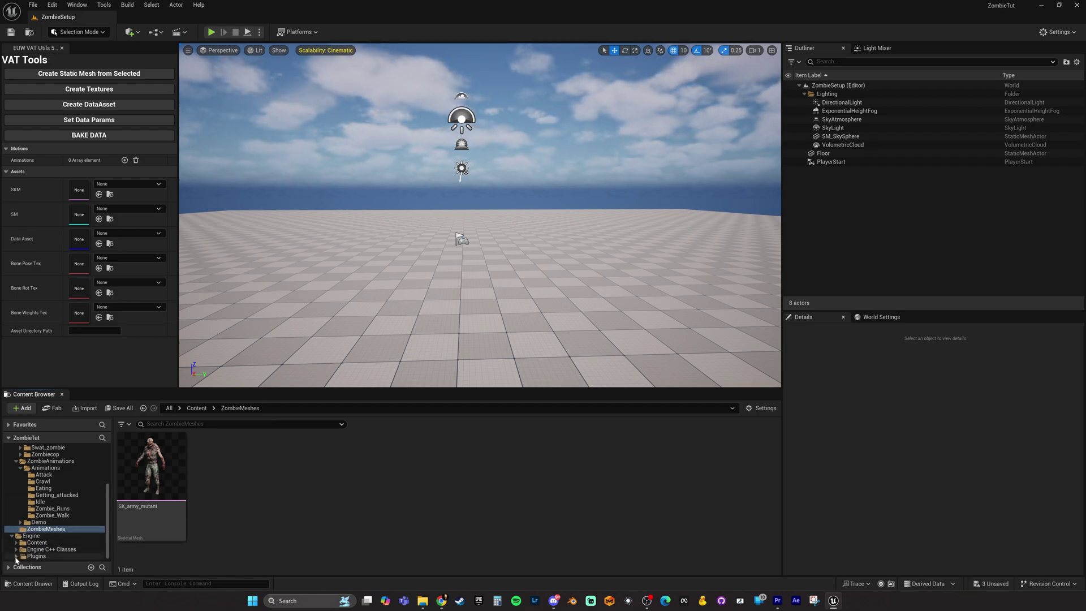
click(16, 557)
scroll(51, 526, down, 3)
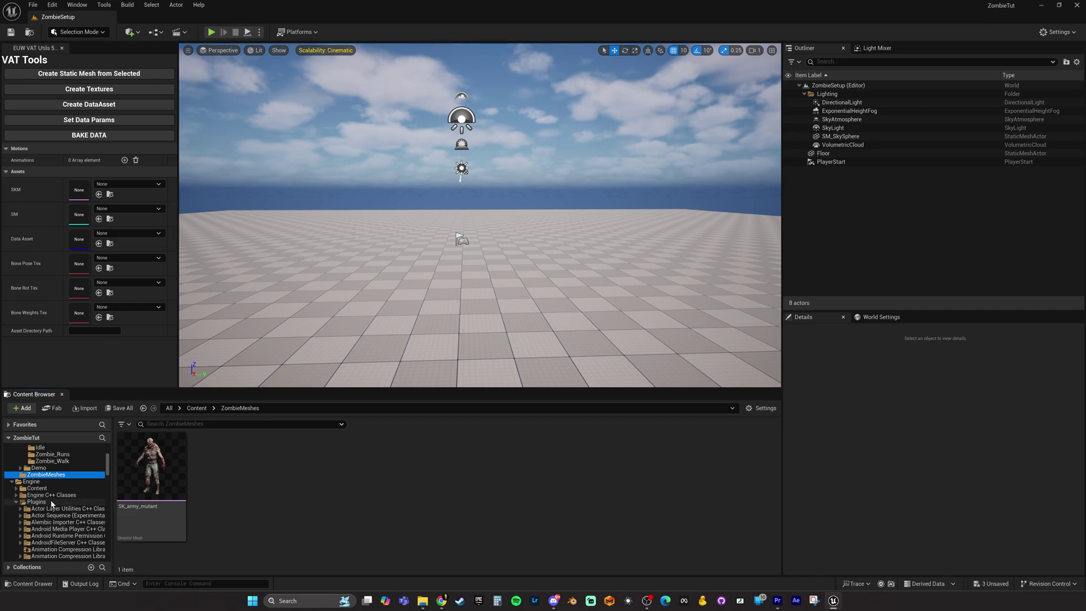
scroll(62, 509, down, 3)
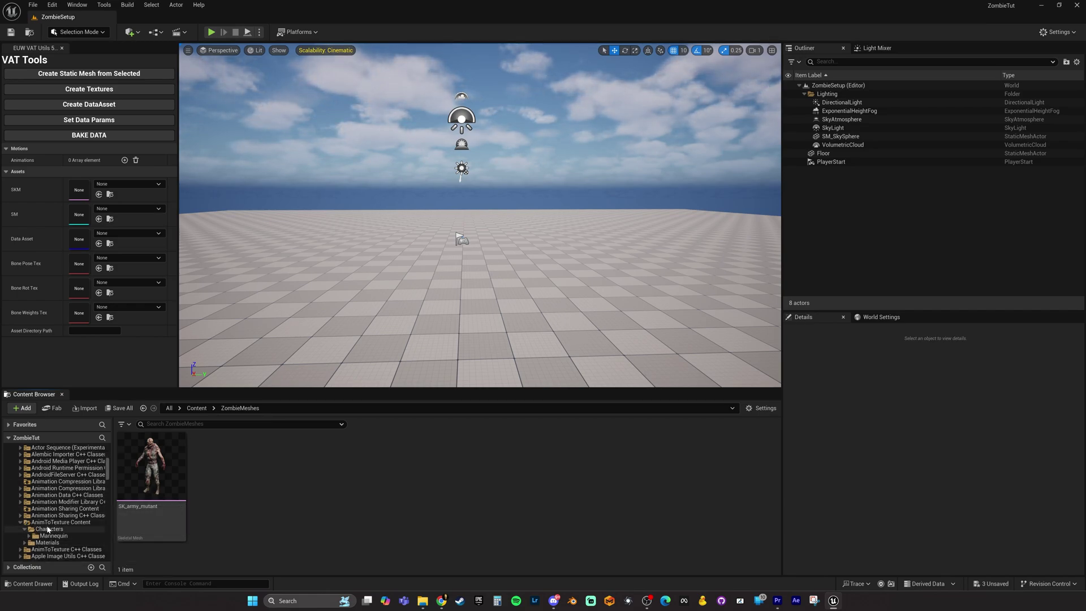
click(35, 523)
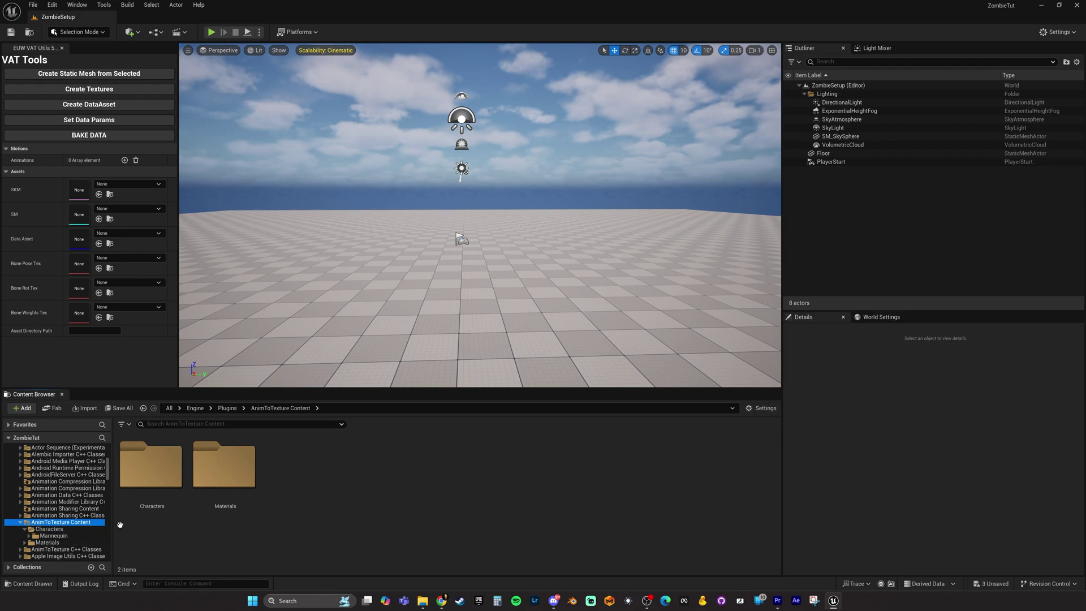
click(147, 469)
double_click(147, 469)
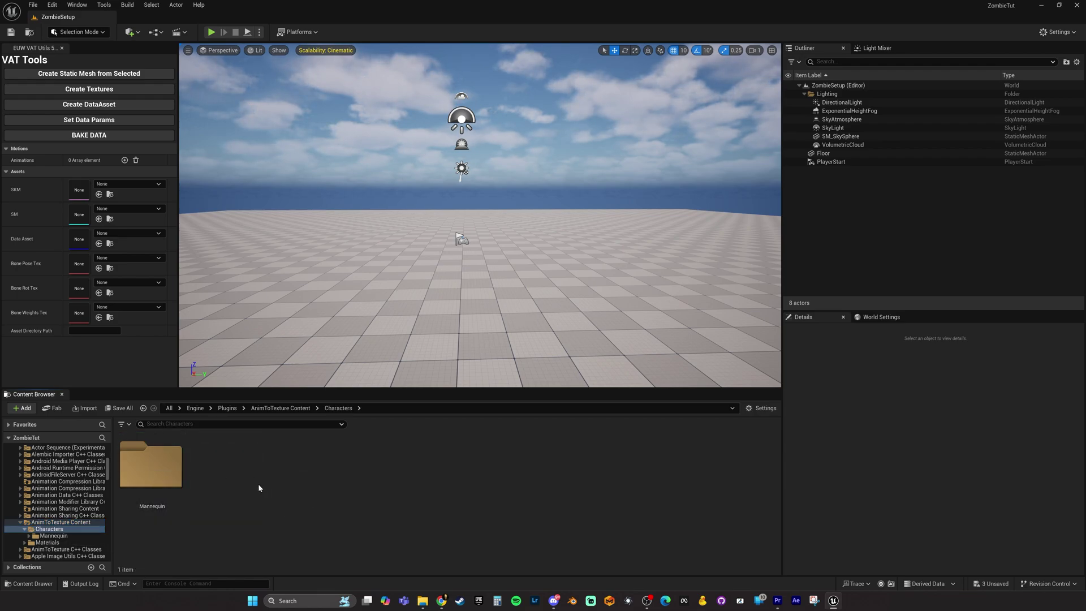
click(170, 475)
double_click(170, 476)
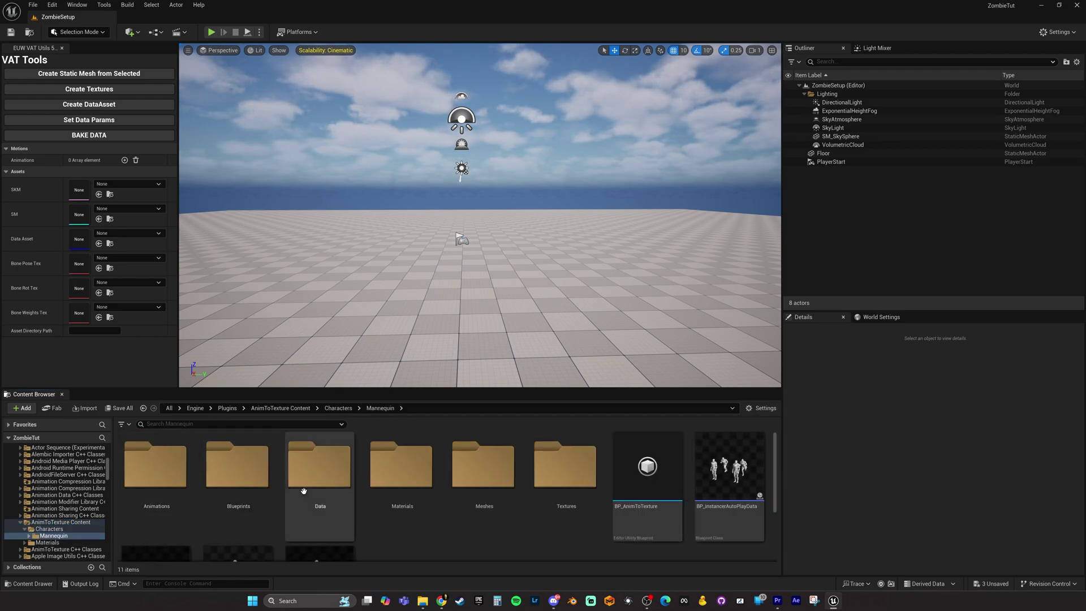
- Open the BP_InstancerAutoPlayData blueprint and inspect its animated mannequin preview and InstancedStaticMesh component
scroll(492, 517, down, 1)
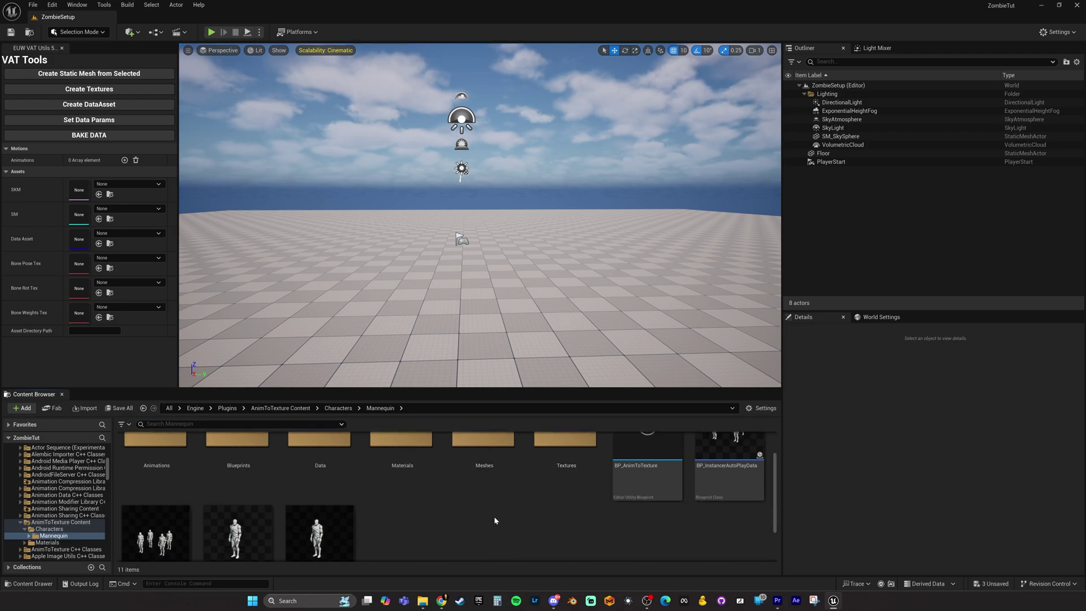
scroll(494, 521, up, 1)
click(731, 466)
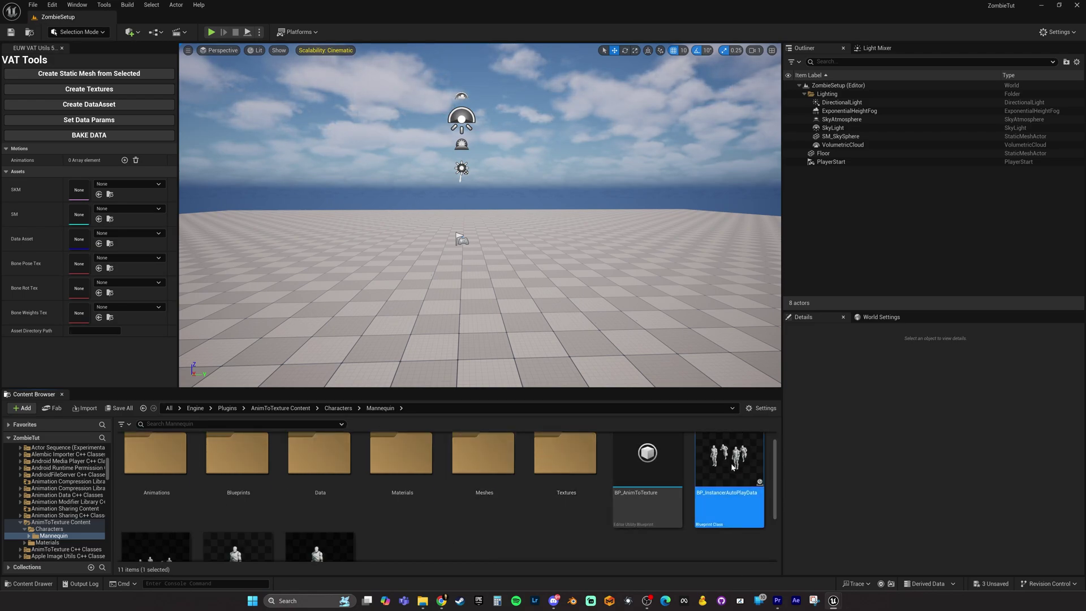
double_click(731, 467)
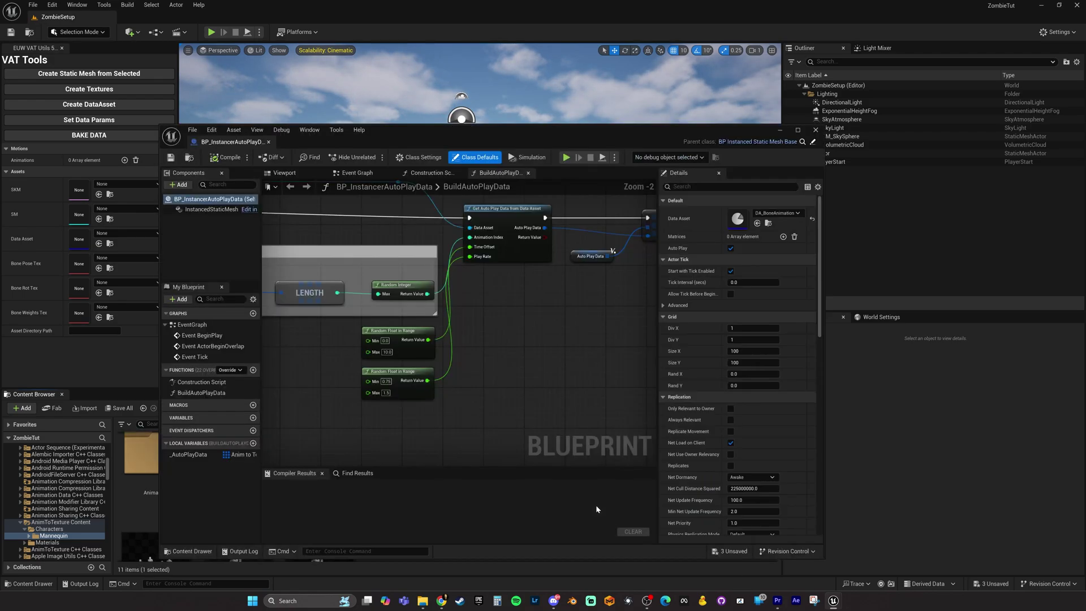
click(286, 173)
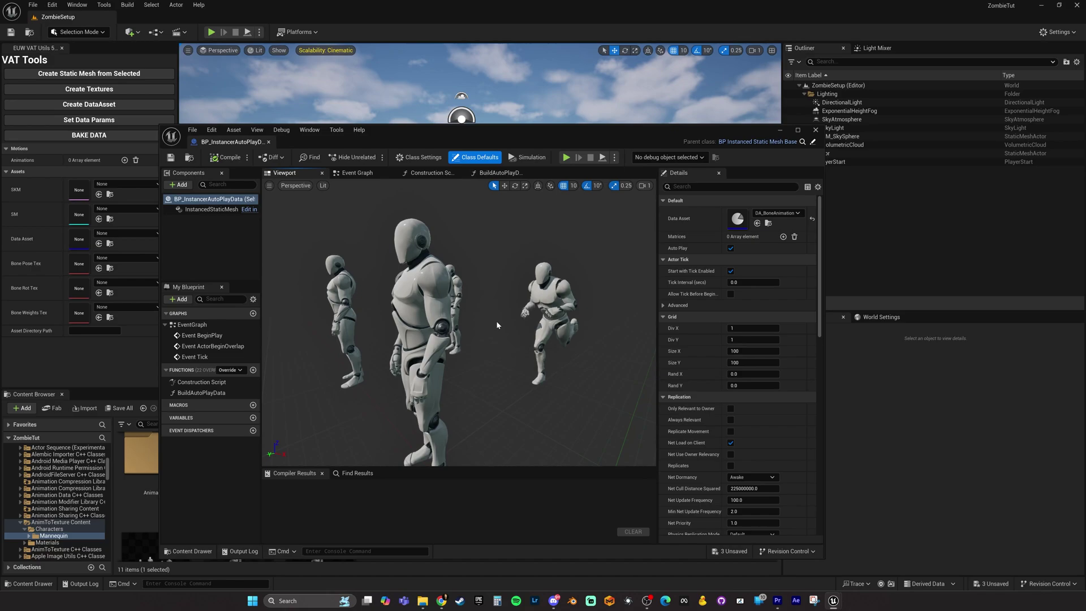
scroll(566, 340, down, 5)
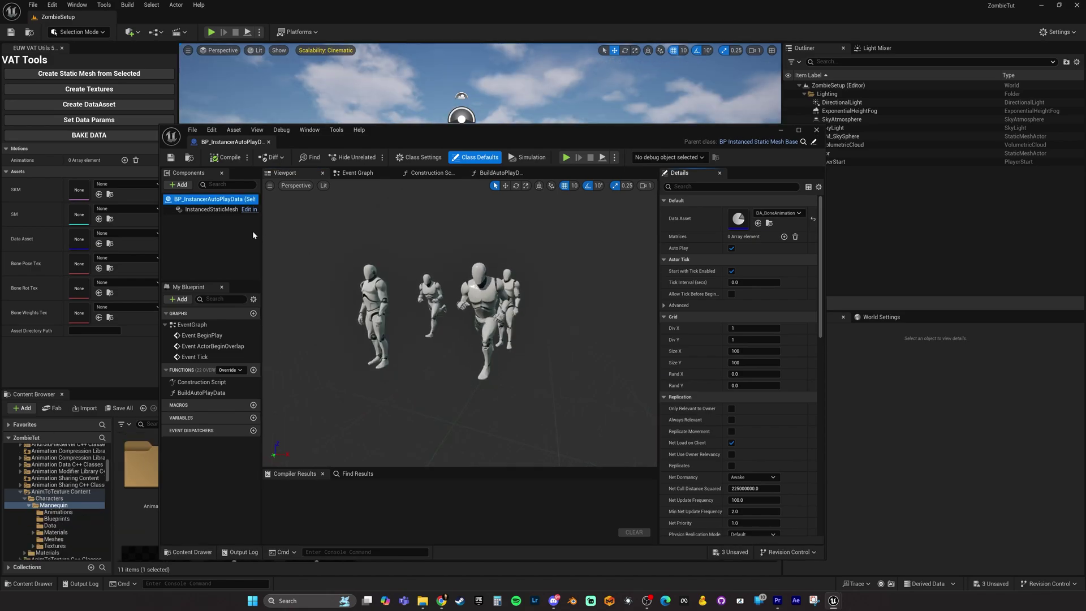
click(199, 210)
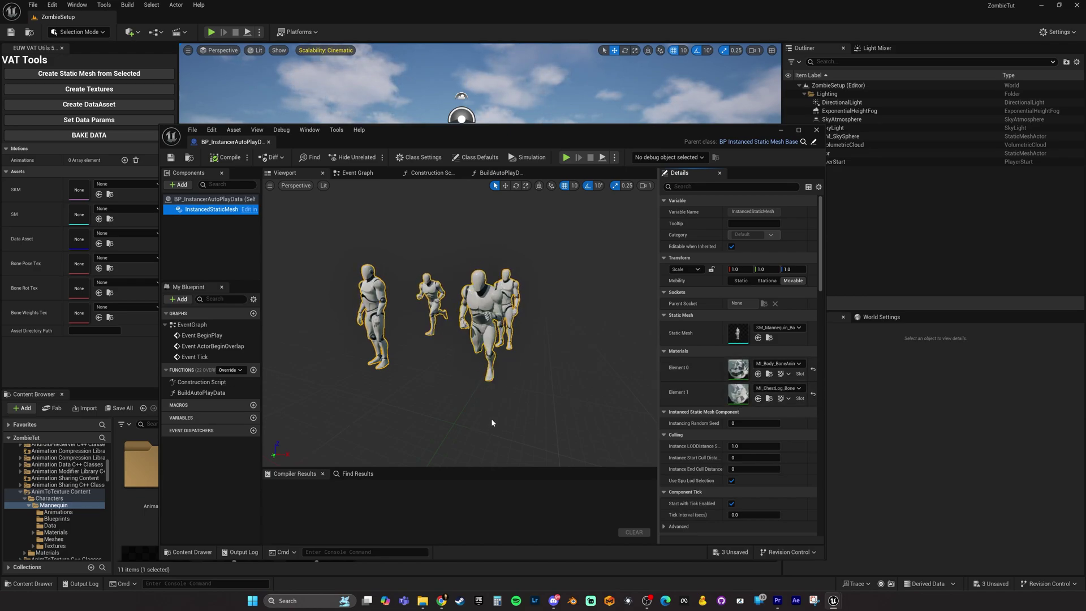
- Return to the ZombieMeshes folder and open the SK_army_mutant skeletal mesh in its editor
scroll(50, 492, down, 5)
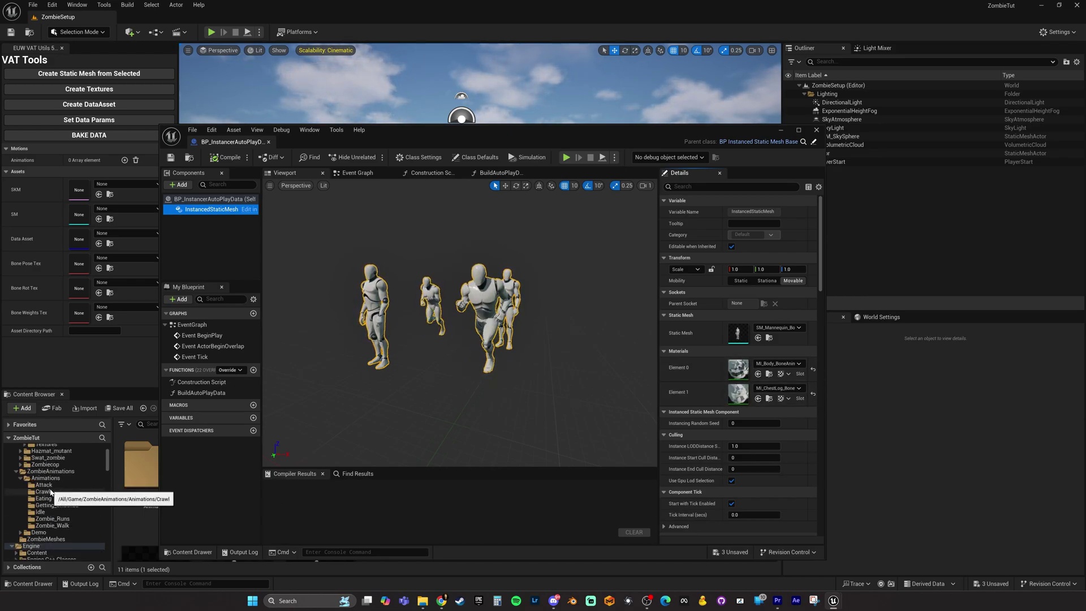
scroll(51, 498, down, 1)
click(57, 526)
click(134, 464)
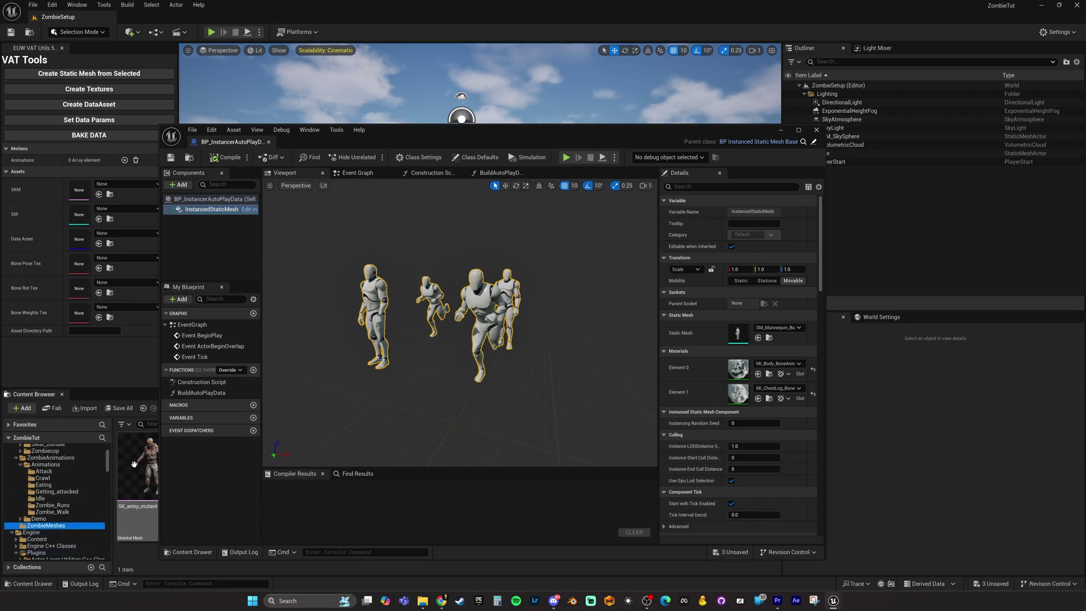
double_click(136, 468)
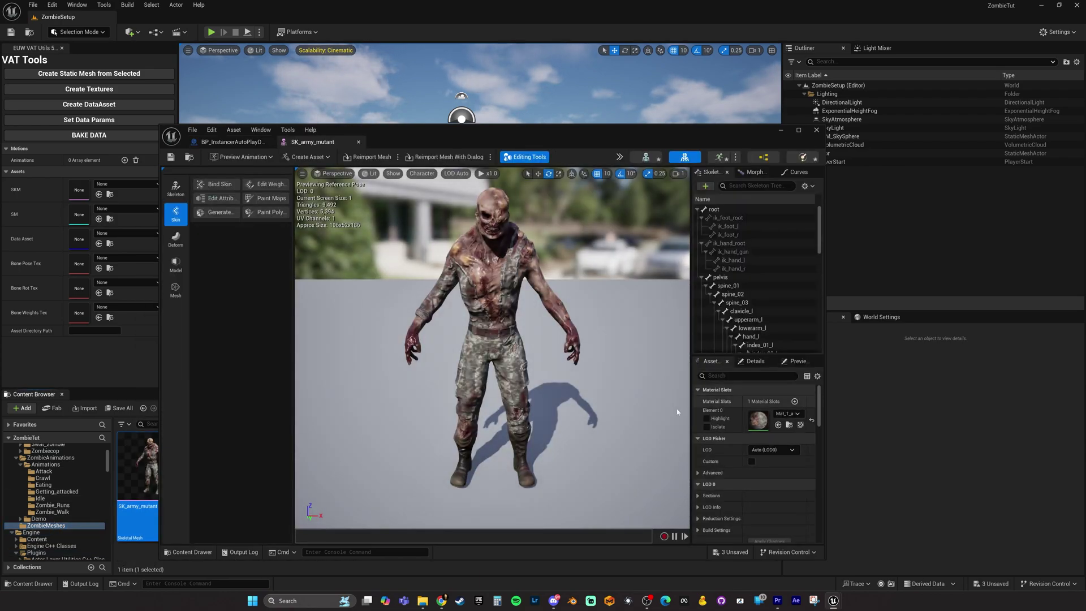
- Compare the mannequin instances in BP_InstancerAutoPlayData with the static reference pose of the SK_army_mutant mesh
click(229, 142)
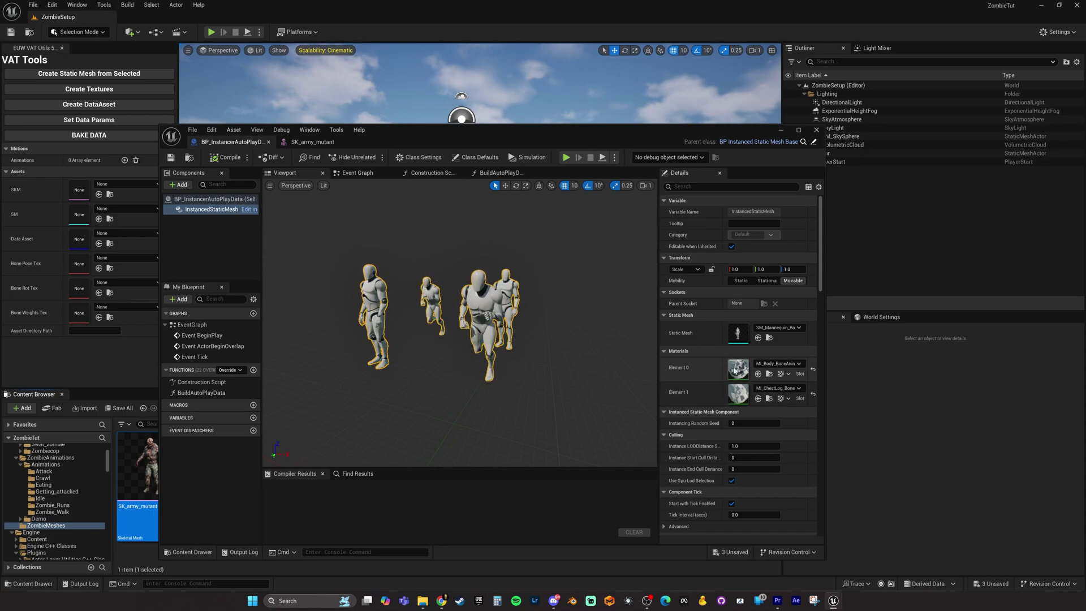
click(308, 142)
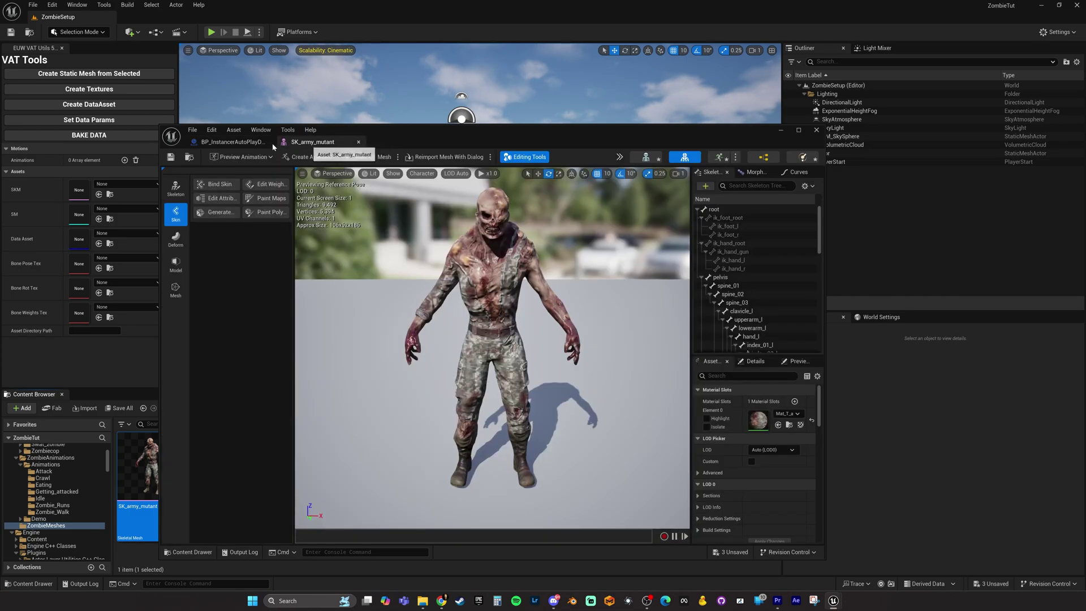
click(232, 142)
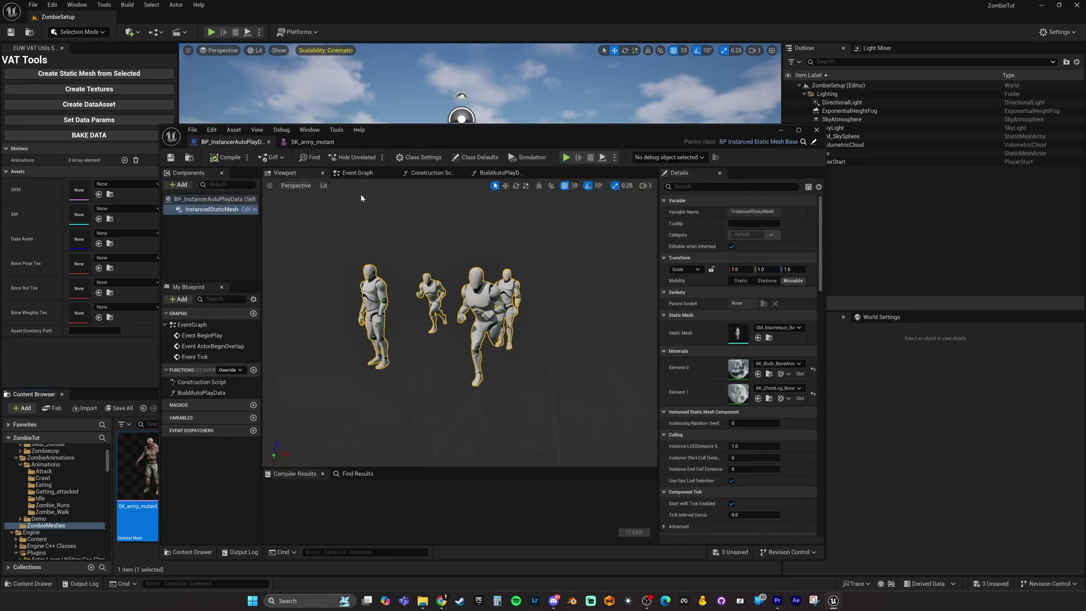
click(313, 142)
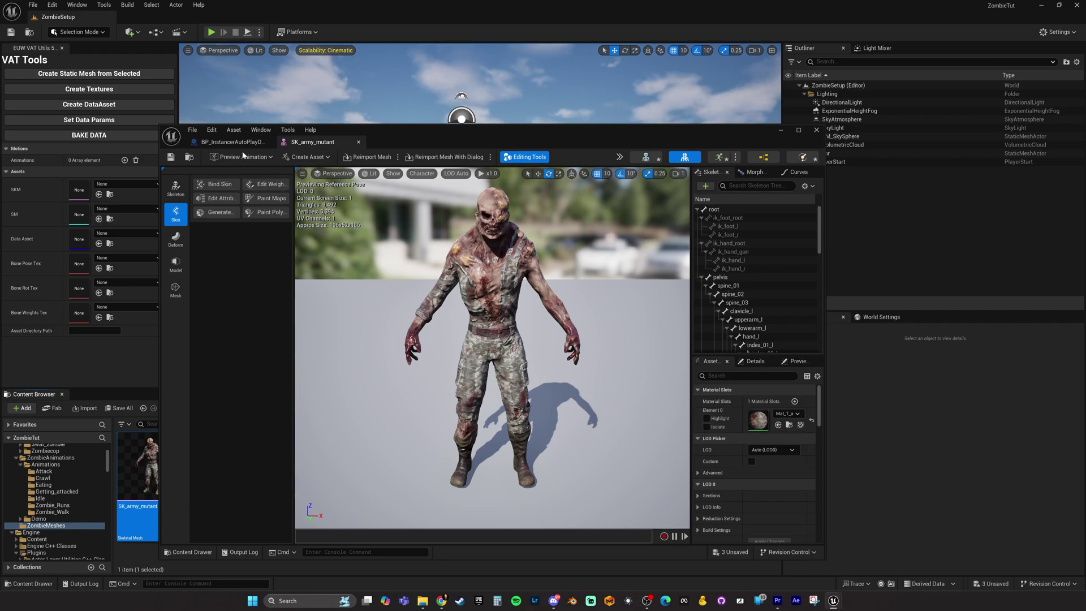
click(231, 142)
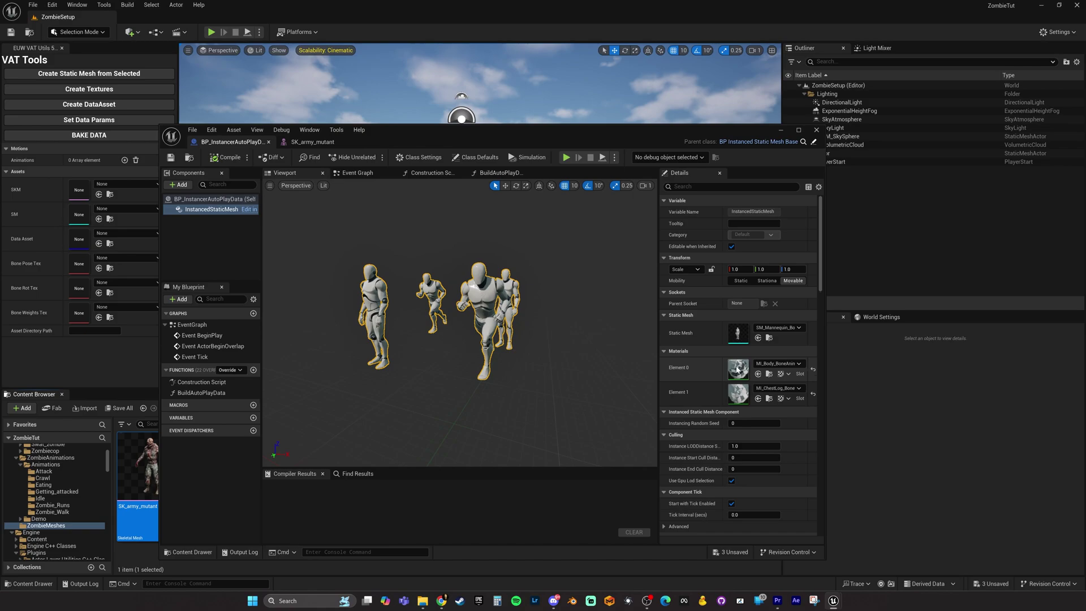
- Open the Element 0 material instance MI_Body_BoneAnimation, then its parent M_Body_BoneAnimation, and examine the Bone Animation part of the graph
double_click(737, 368)
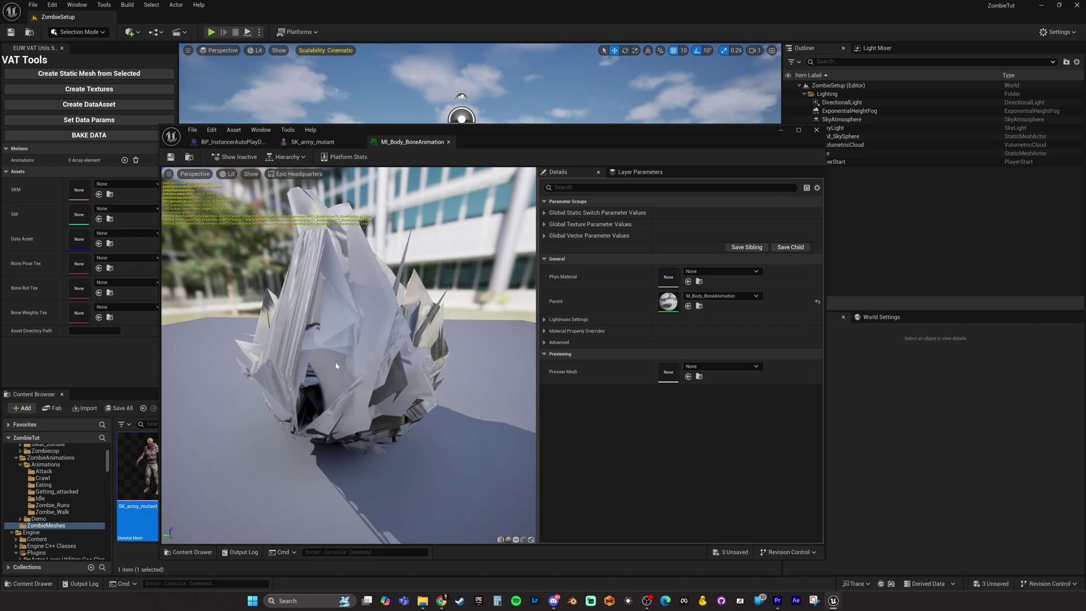
double_click(668, 302)
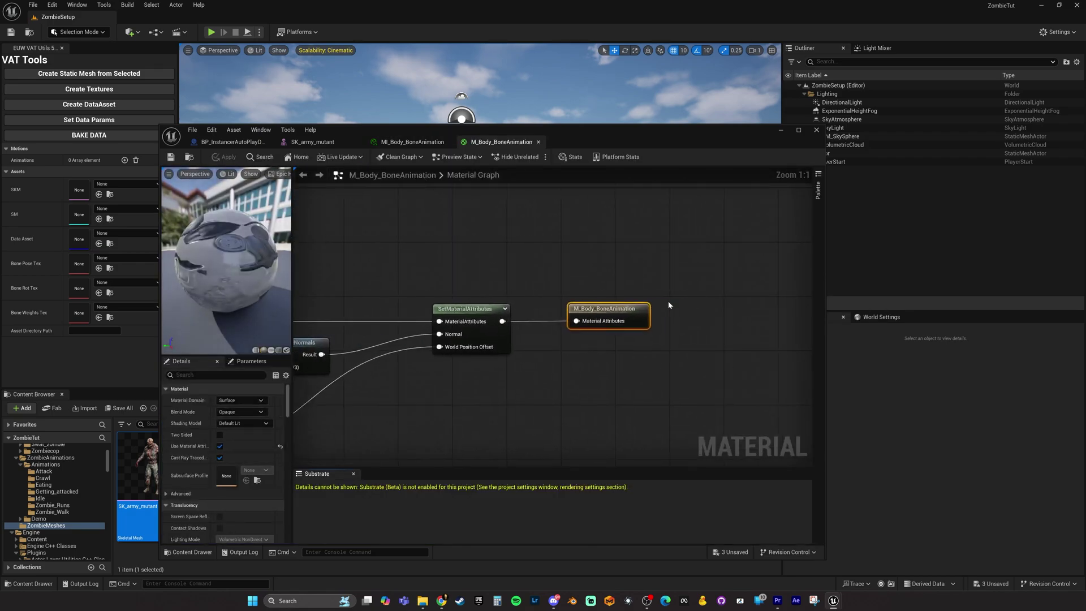
drag(596, 138, 585, 3)
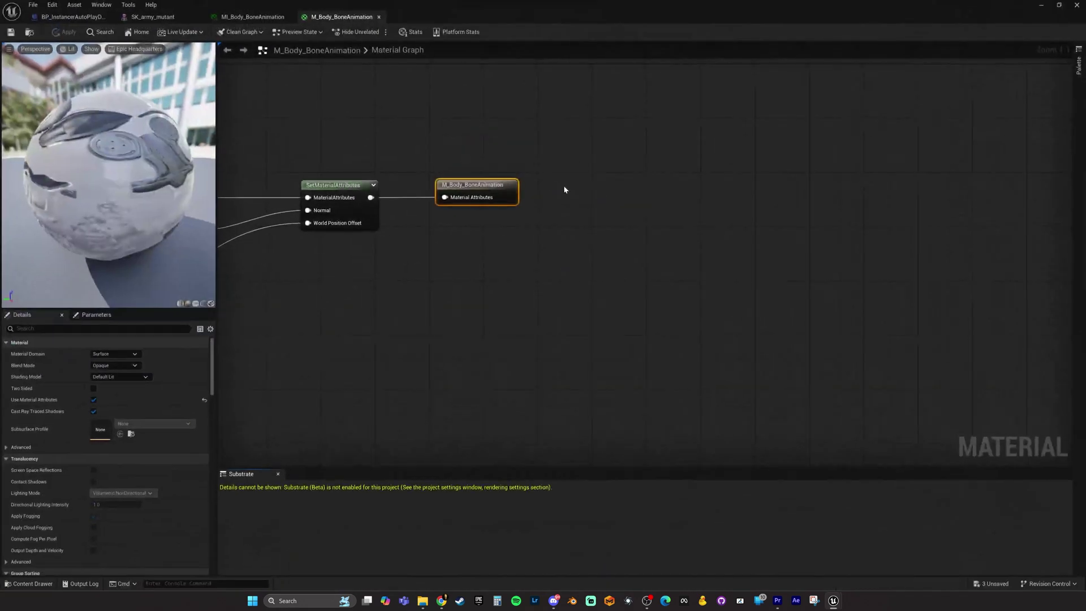
scroll(779, 177, down, 6)
right_drag(656, 176, 639, 205)
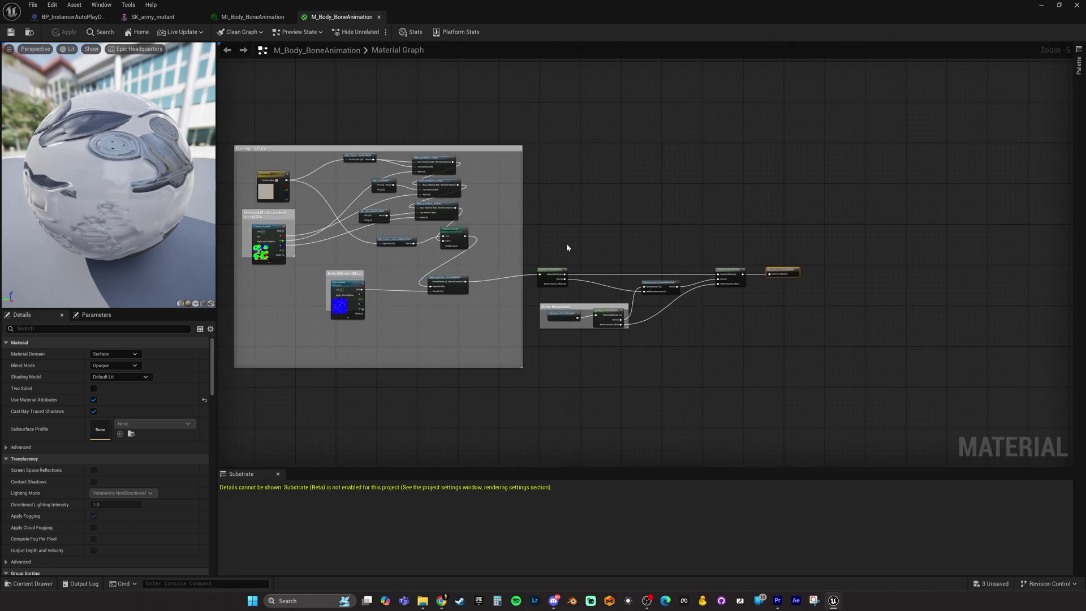
scroll(567, 248, up, 2)
right_drag(710, 264, 650, 253)
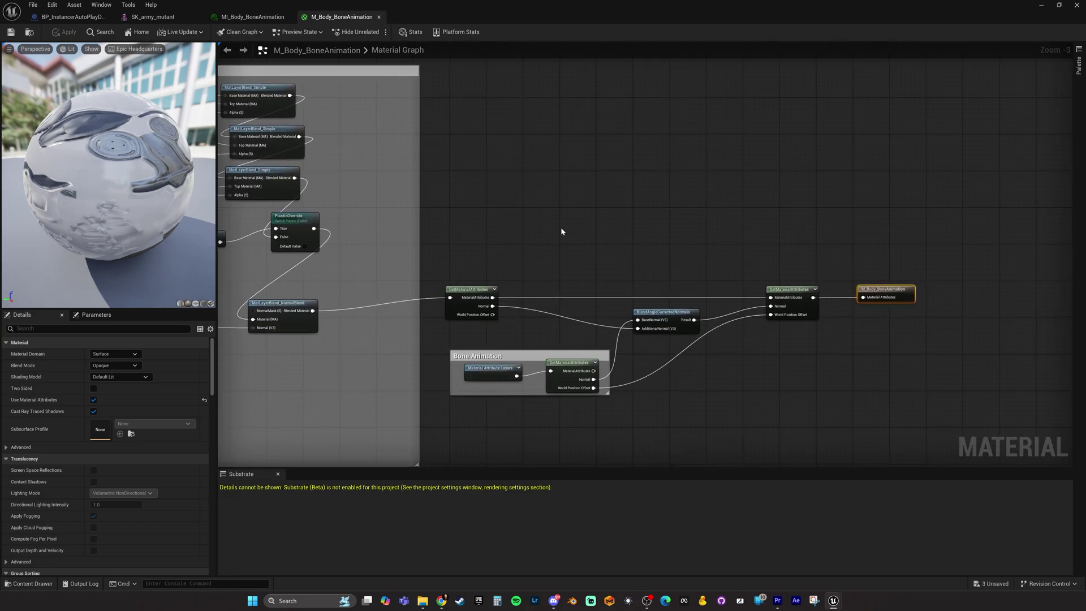
- Open the SK_army_mutant mesh's material, Mat_T_army_mutant_set_02, and look over its texture connections
click(151, 16)
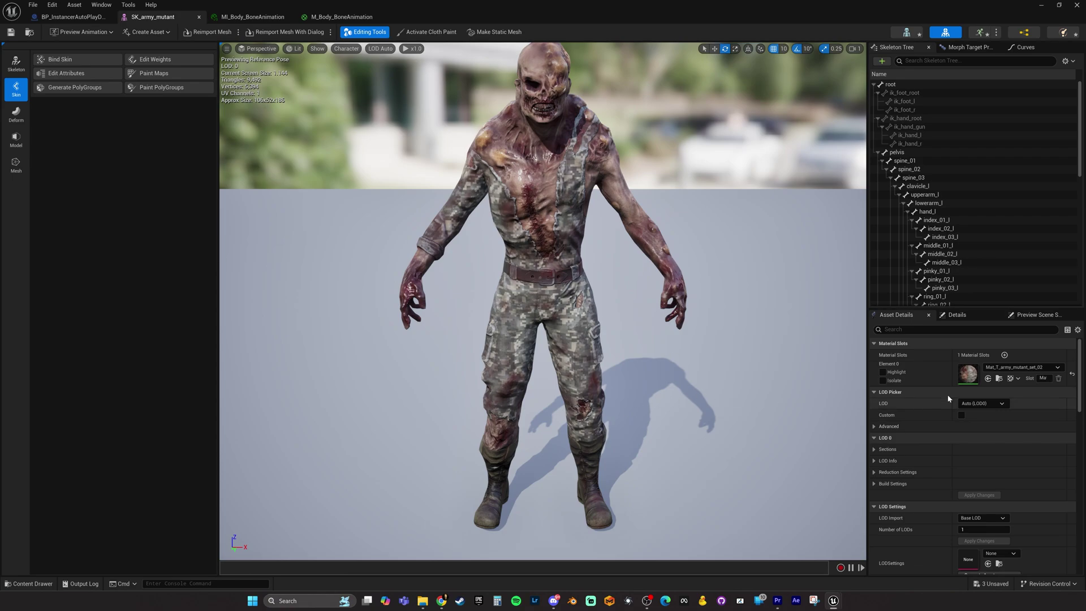
double_click(968, 373)
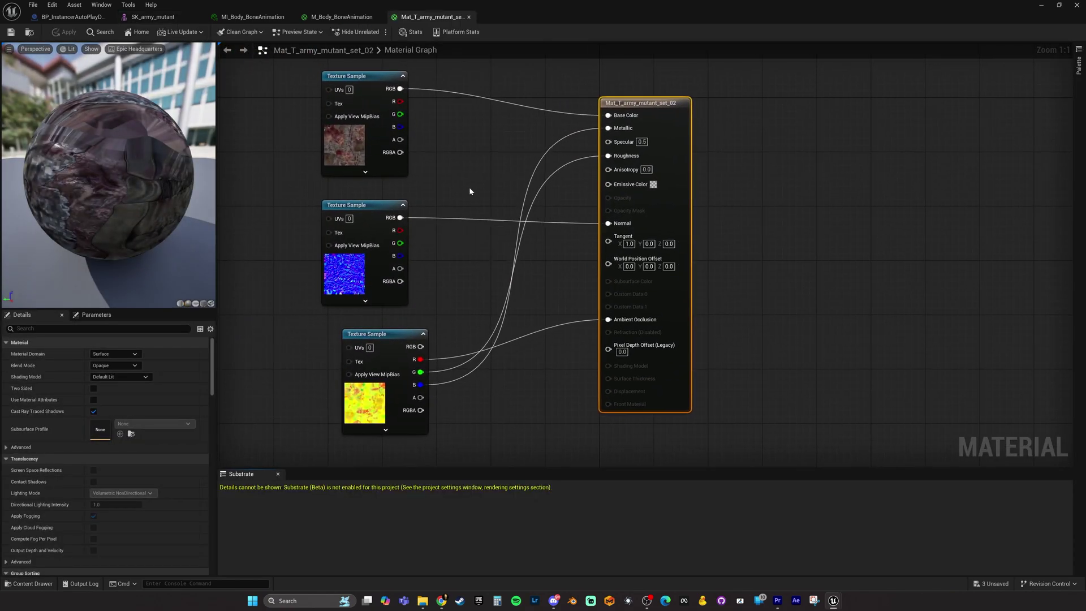
right_drag(478, 174, 469, 215)
scroll(465, 200, down, 1)
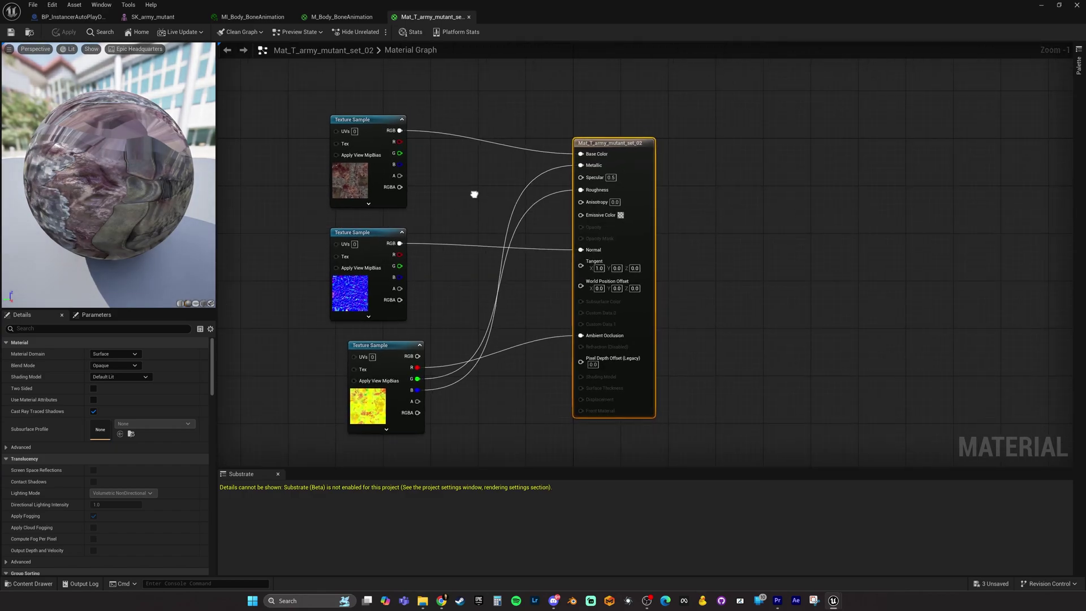
- Review the whole M_Body_BoneAnimation graph and close the MI_Body_BoneAnimation material instance
click(353, 19)
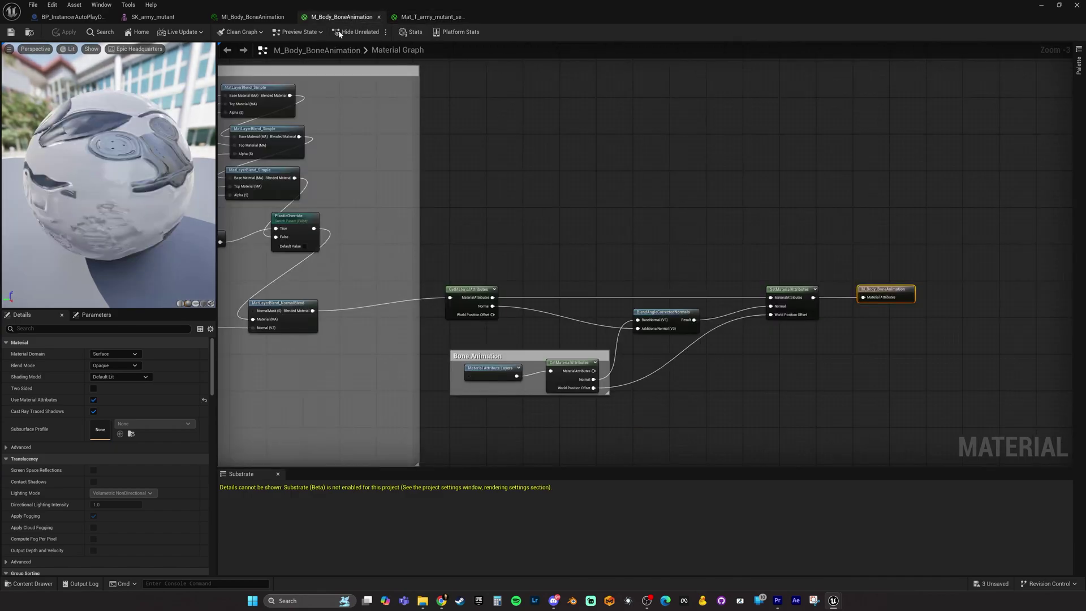
key(Home)
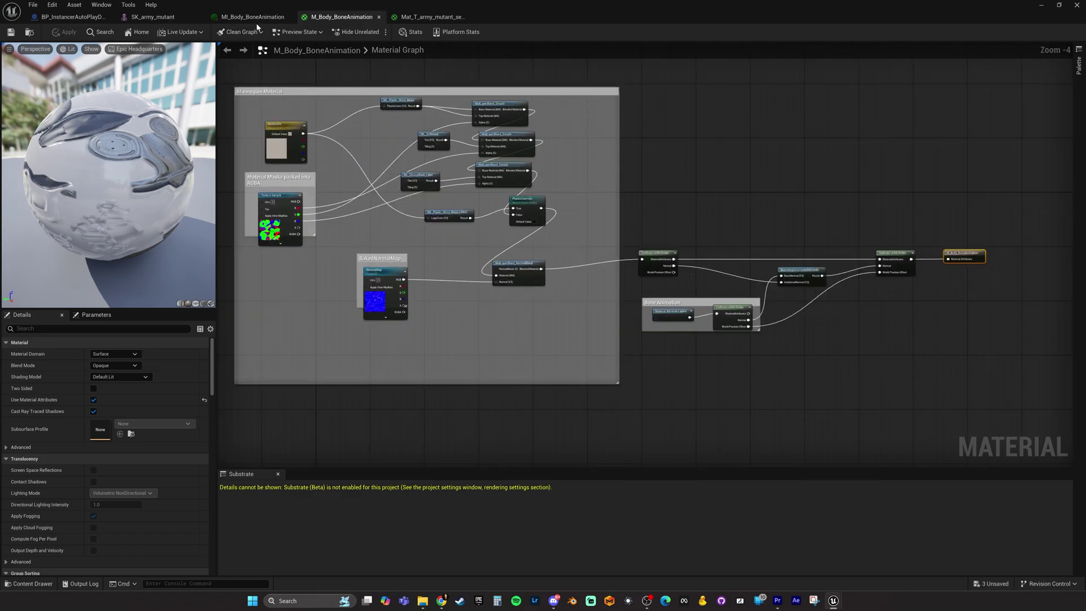
click(253, 18)
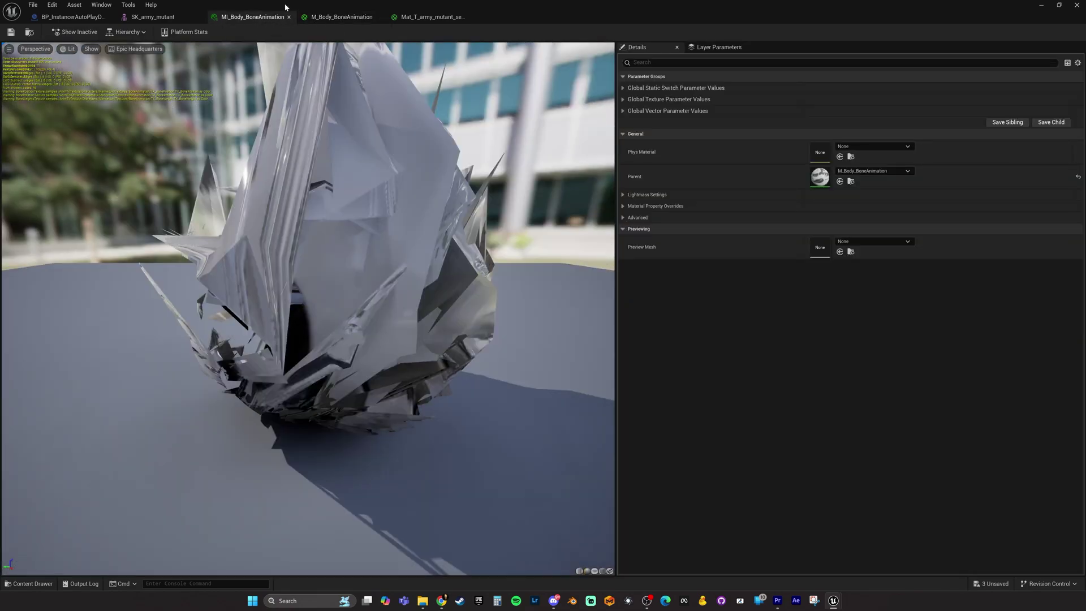
click(289, 17)
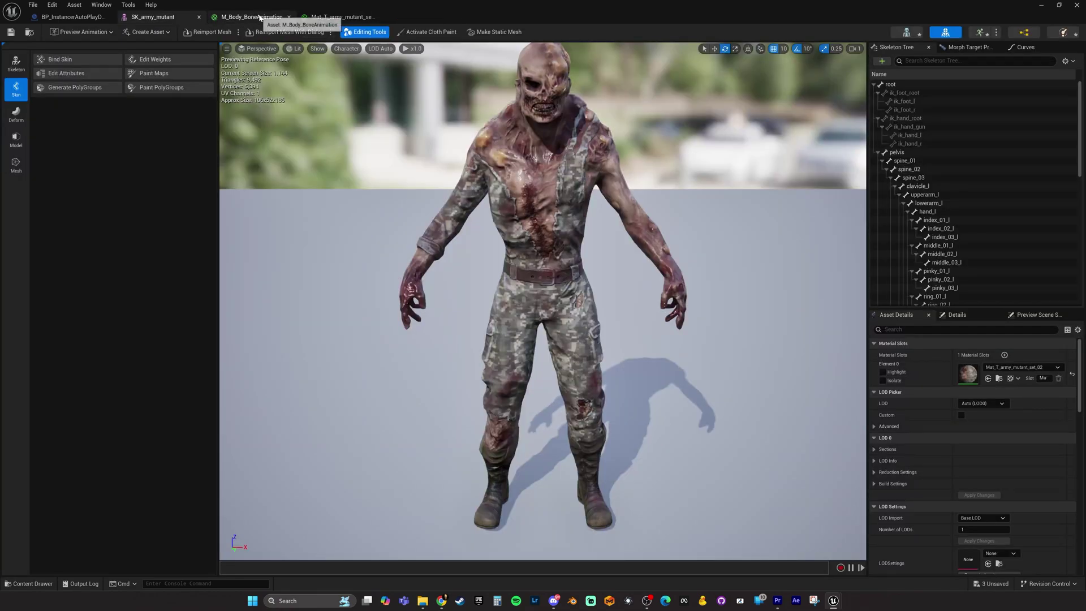
- Copy the Bone Animation group with its attribute and normal-blending nodes from M_Body_BoneAnimation into Mat_T_army_mutant_set_02, beyond the result node
click(259, 17)
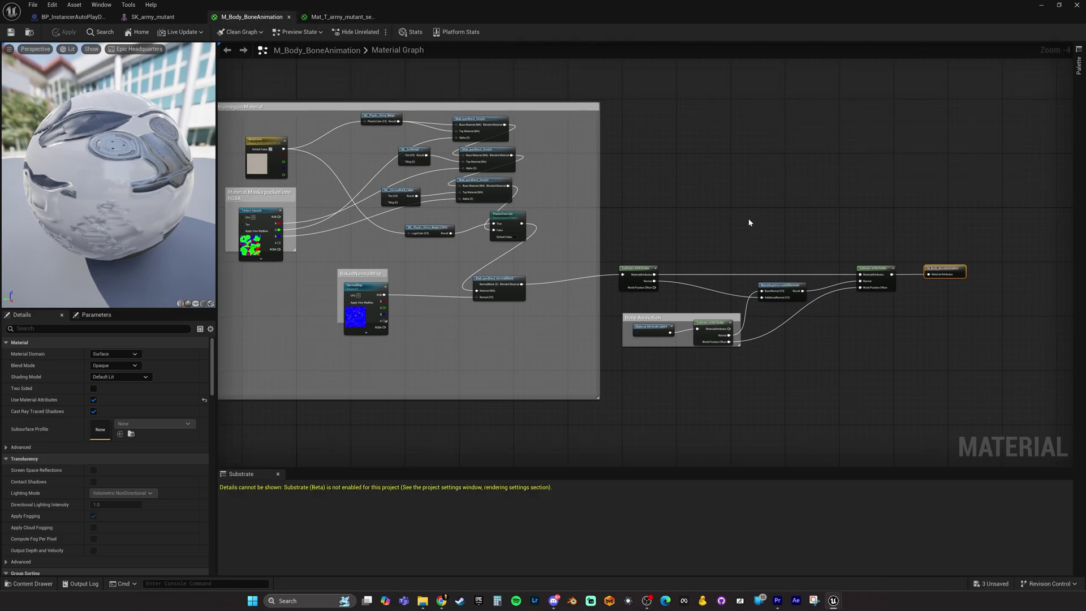
drag(831, 227, 620, 362)
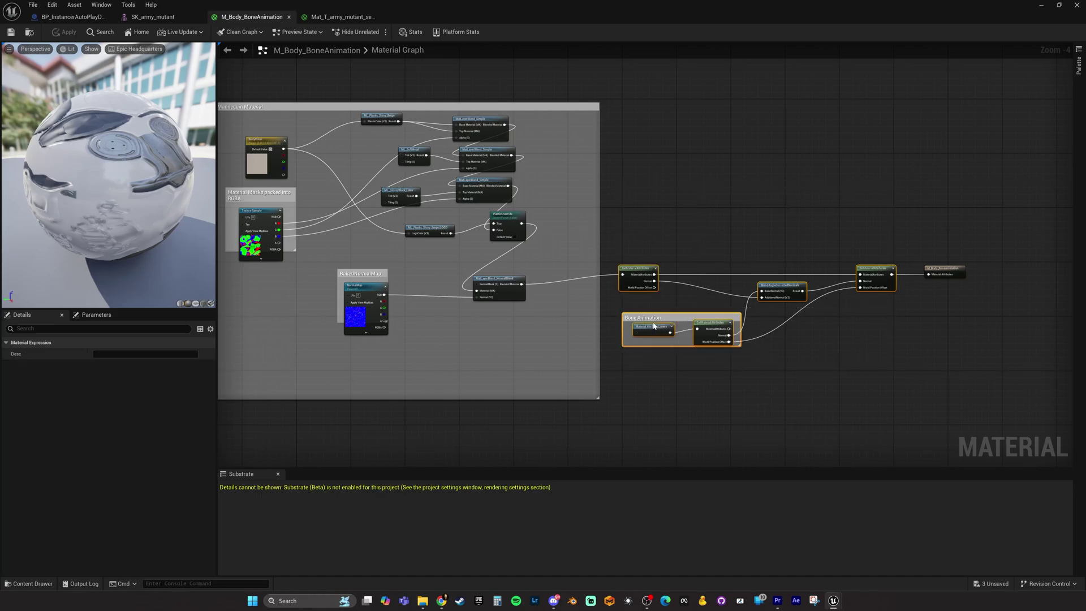
click(342, 17)
right_drag(744, 194, 588, 176)
scroll(588, 177, down, 3)
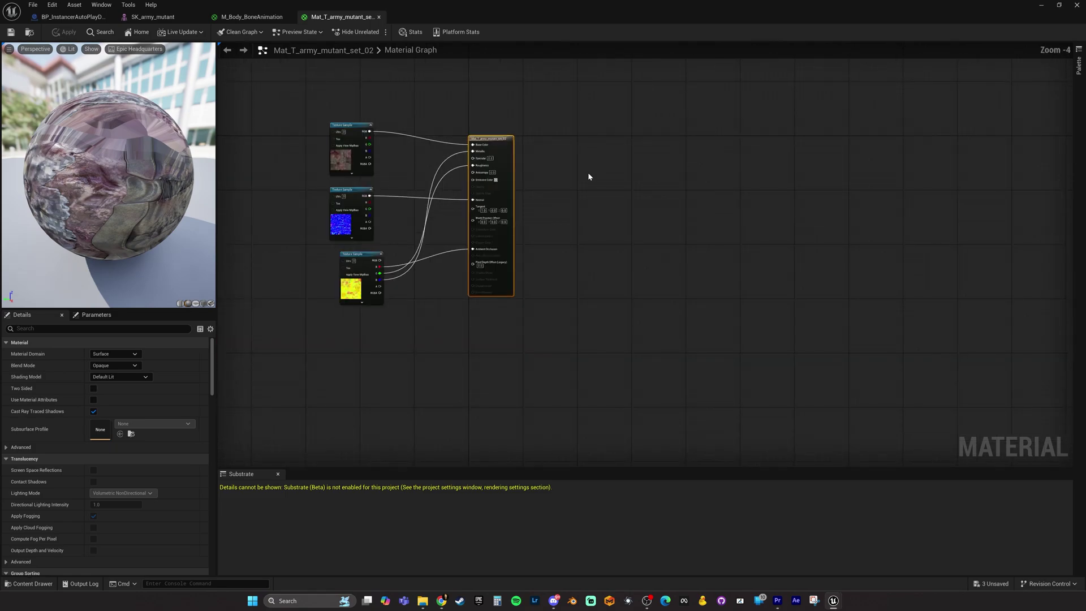
key(ctrl+v)
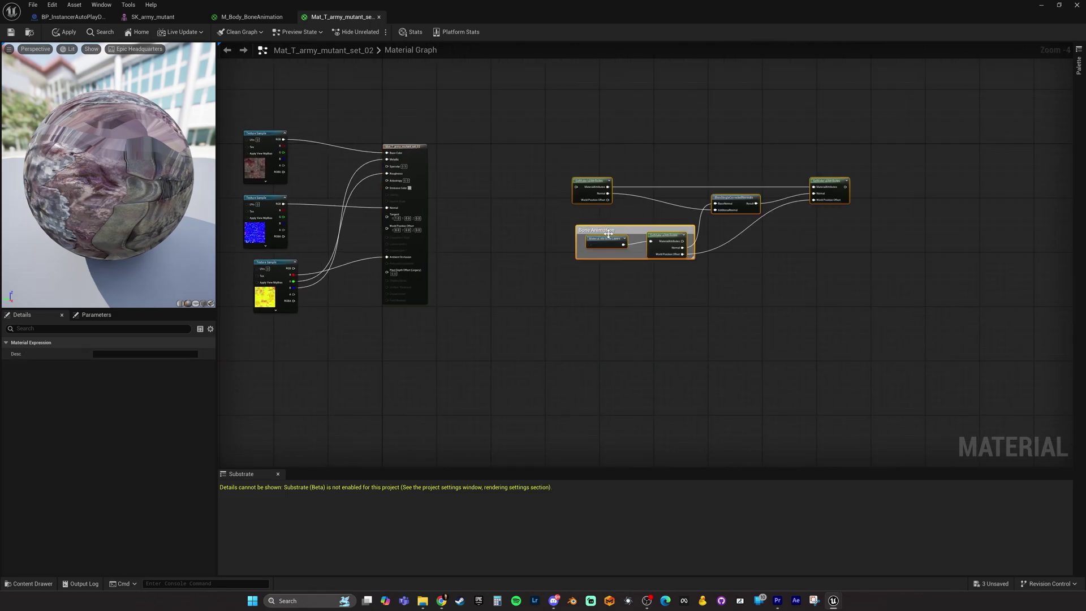
drag(638, 232, 638, 263)
- Add a MakeMaterialAttributes node and place it beside the material's result node
right_drag(480, 173, 524, 172)
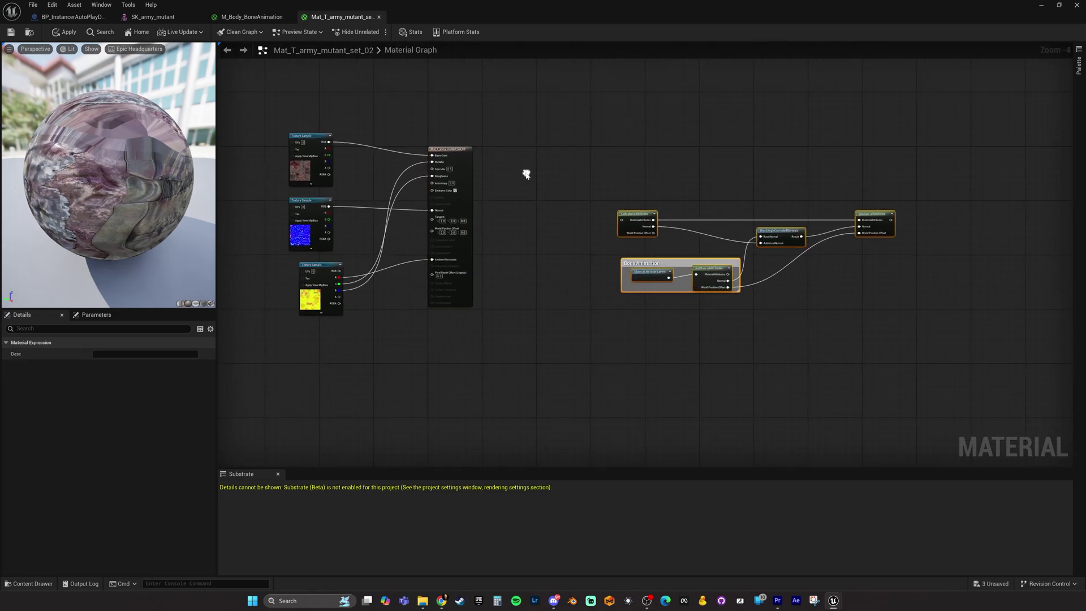
scroll(516, 178, up, 1)
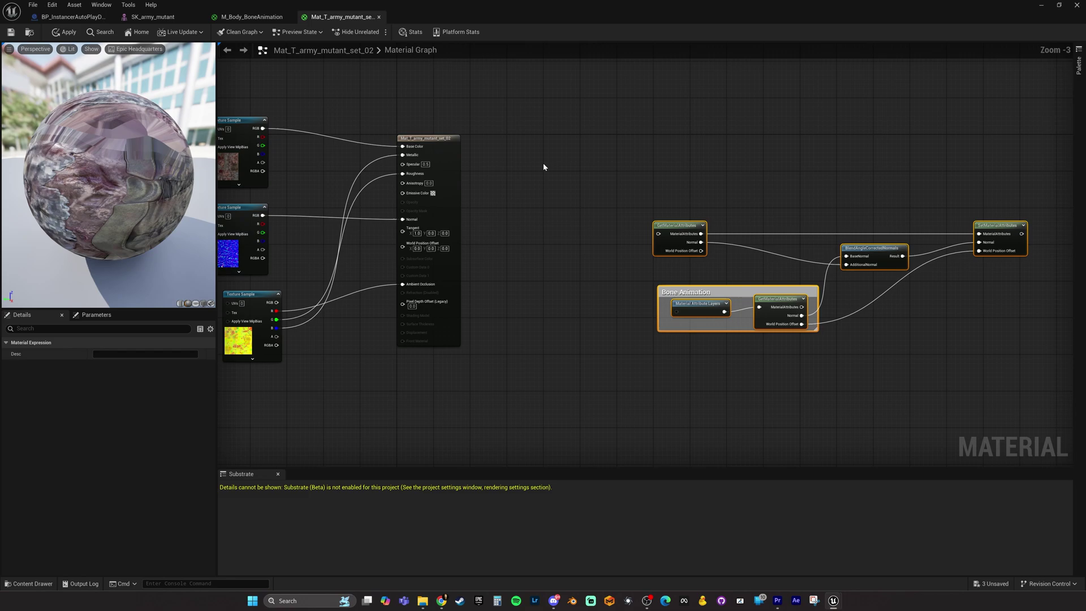
right_click(519, 195)
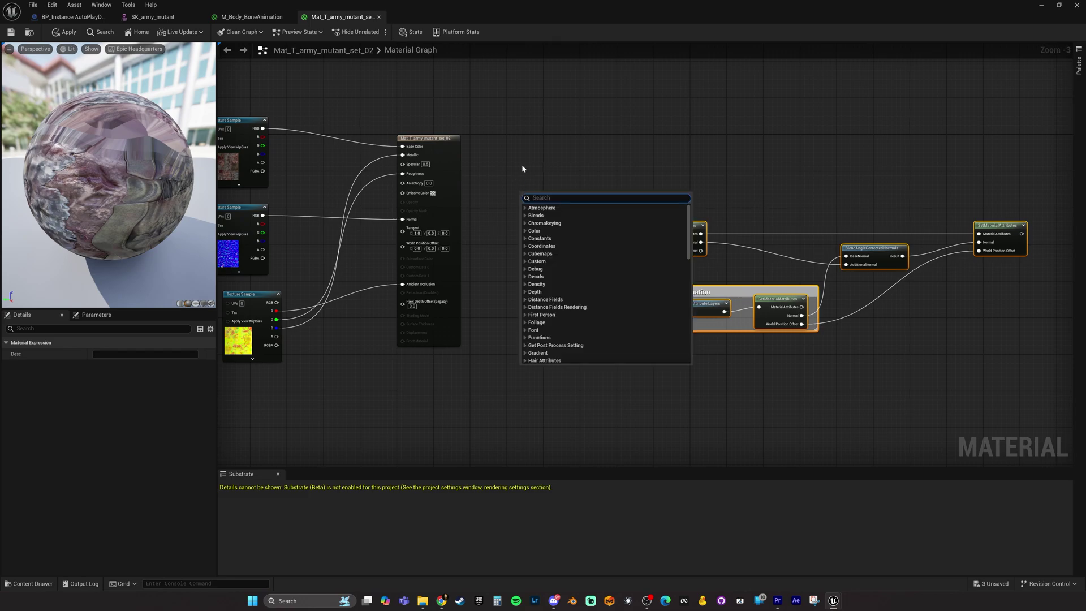
text(makema)
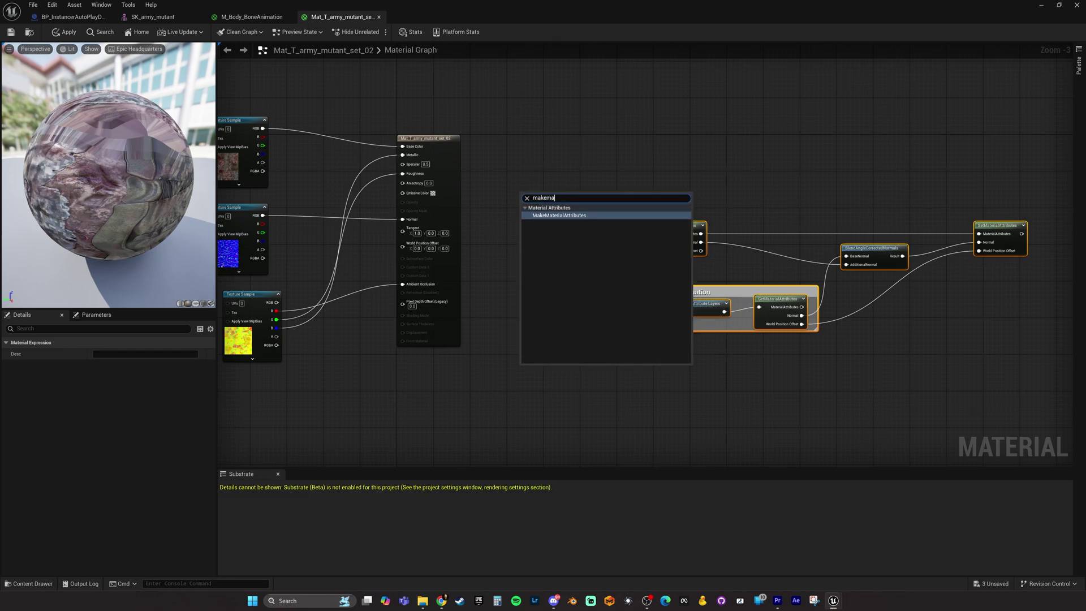
click(565, 216)
drag(552, 197, 522, 146)
right_drag(475, 158, 492, 168)
scroll(491, 165, up, 1)
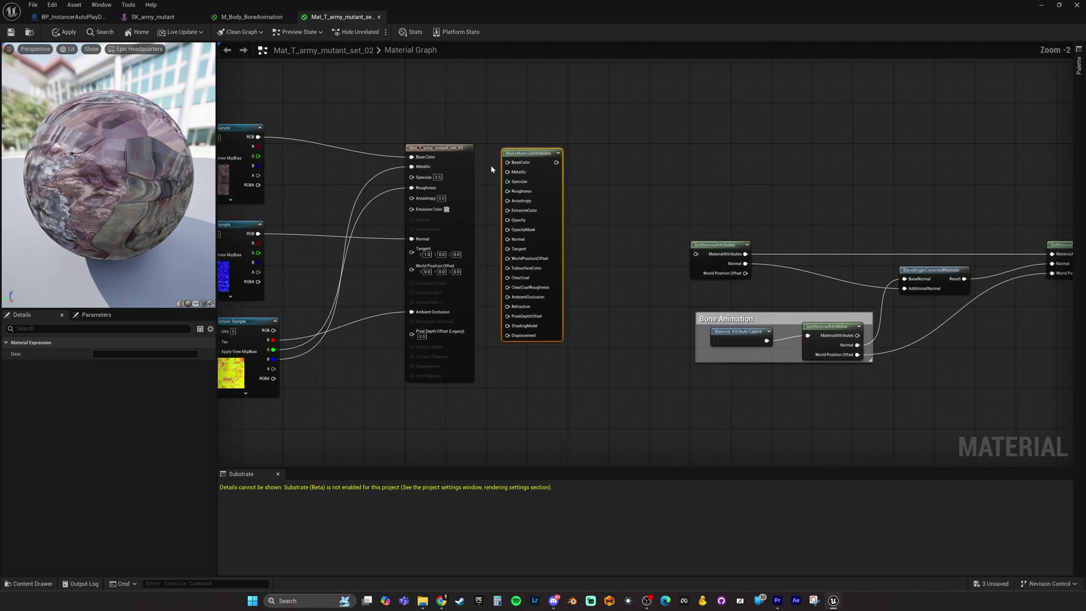
- Transfer the Base Color, Metallic, Roughness, Normal and Ambient Occlusion connections from the result node to the MakeMaterialAttributes node
ctrl+drag(411, 157, 507, 163)
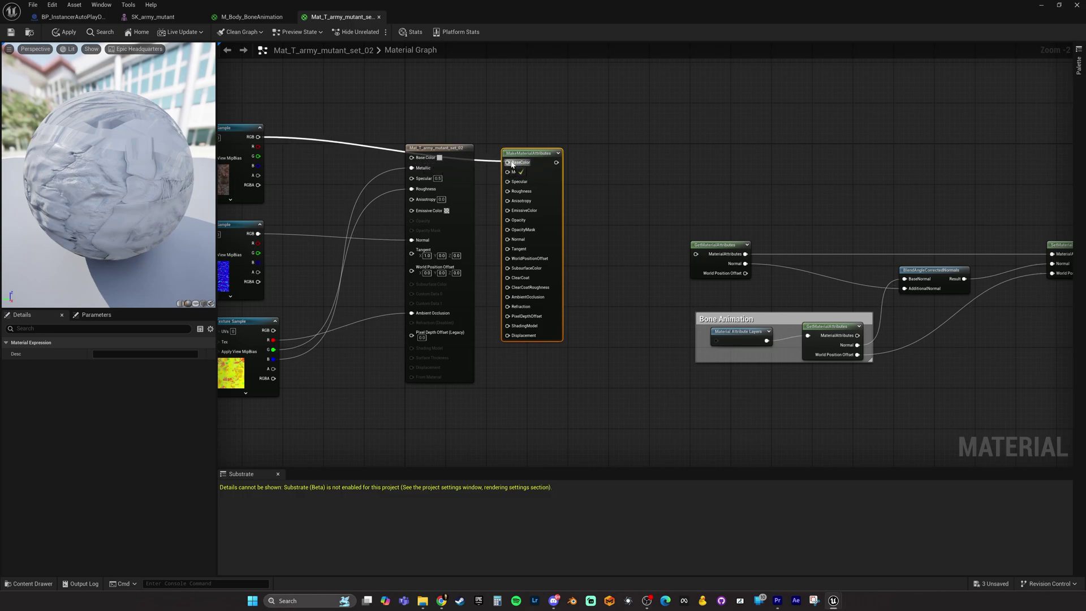
ctrl+drag(412, 168, 507, 172)
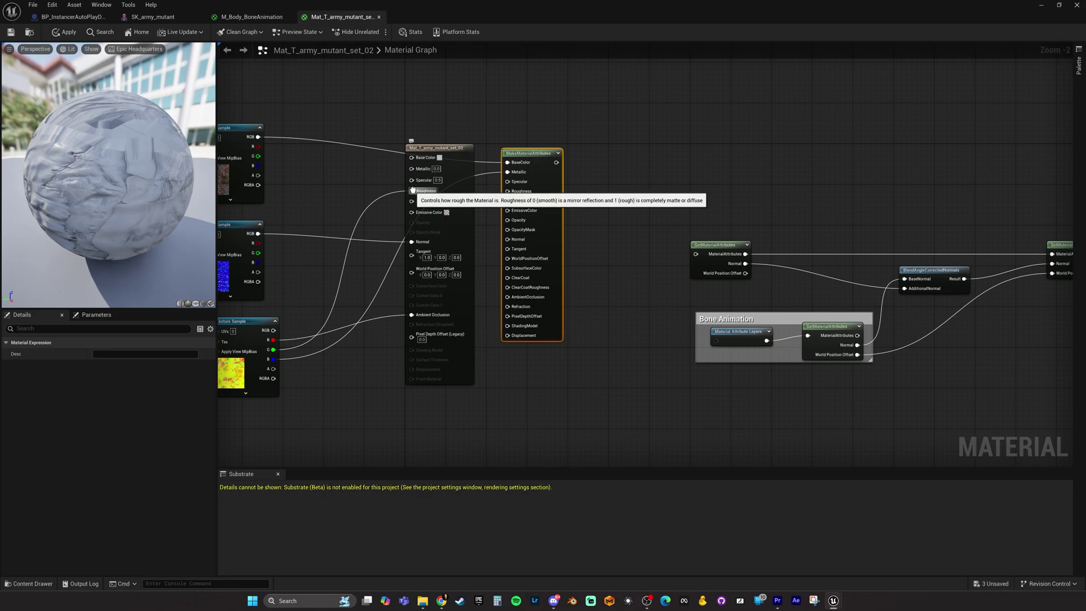
ctrl+drag(411, 192, 512, 194)
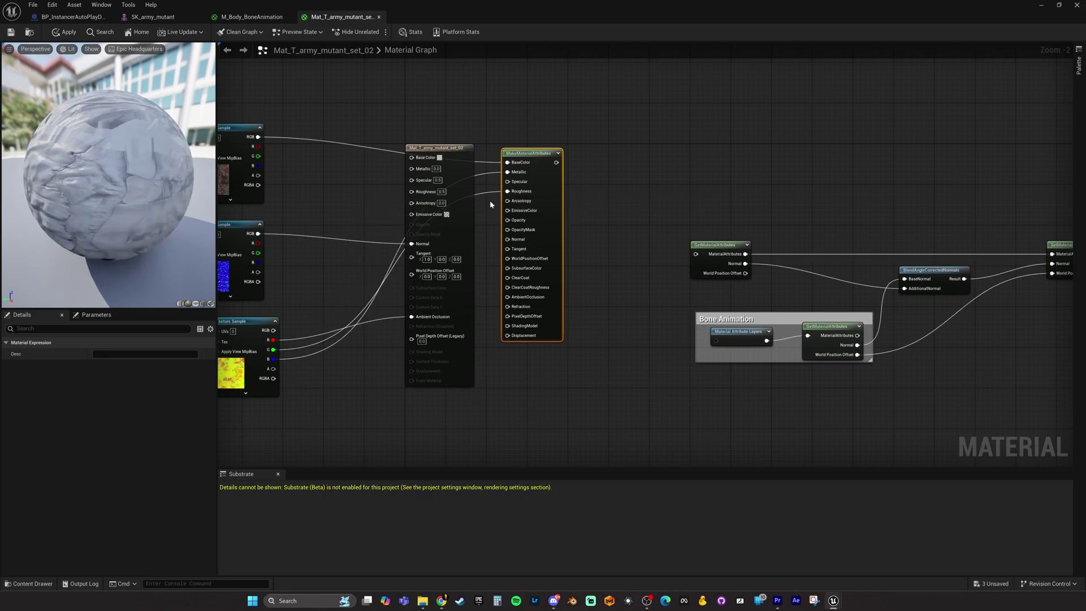
ctrl+drag(416, 248, 509, 239)
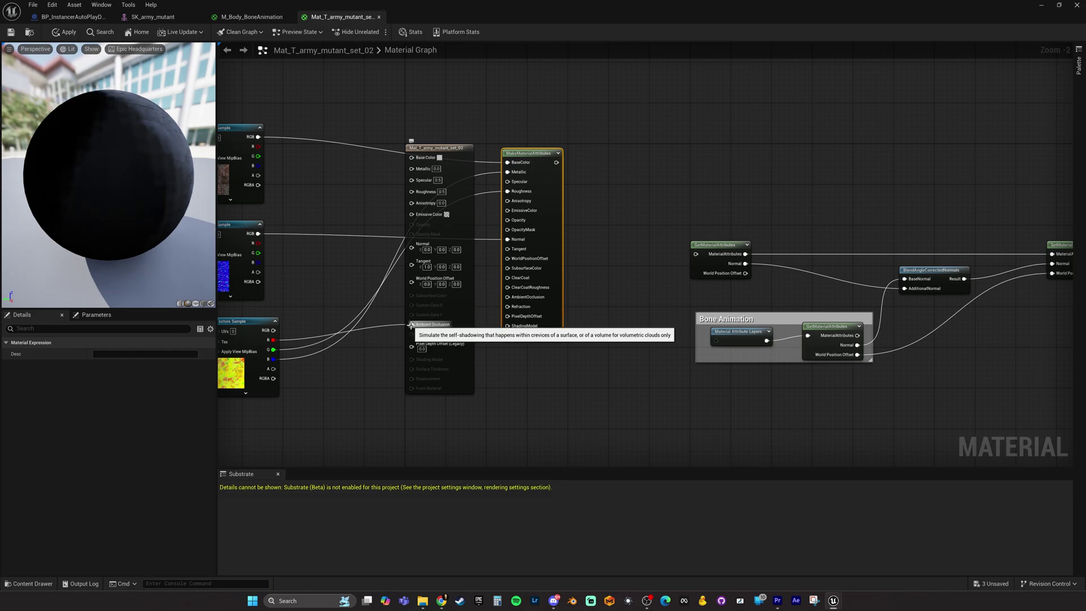
ctrl+drag(411, 325, 515, 298)
- Enable Use Material Attributes for the material and move its result node beyond the pasted SetMaterialAttributes node
drag(455, 148, 617, 141)
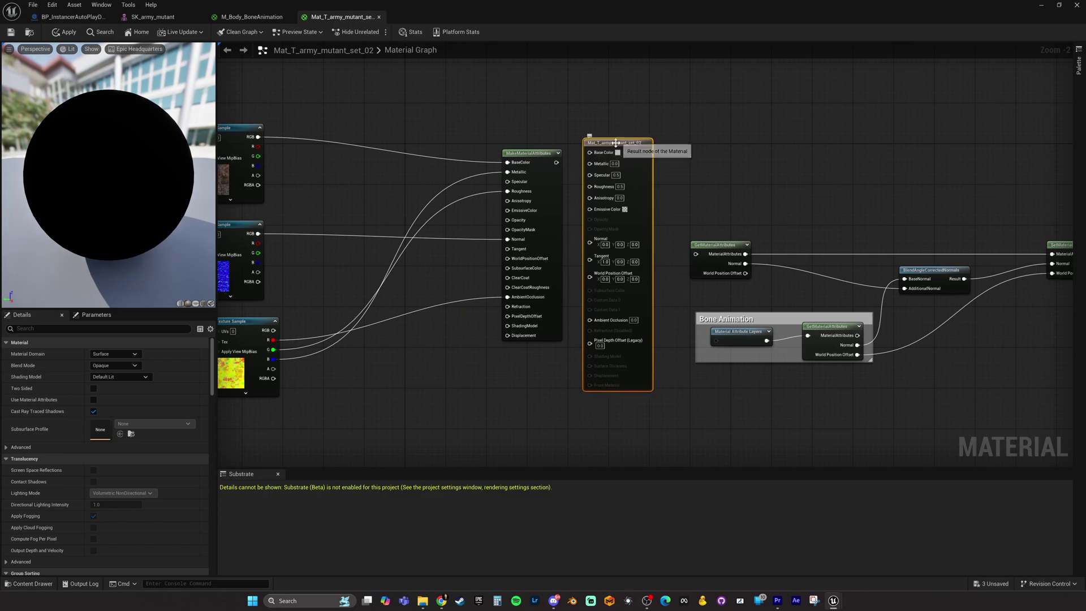
click(94, 400)
right_drag(610, 203, 379, 229)
scroll(525, 241, down, 2)
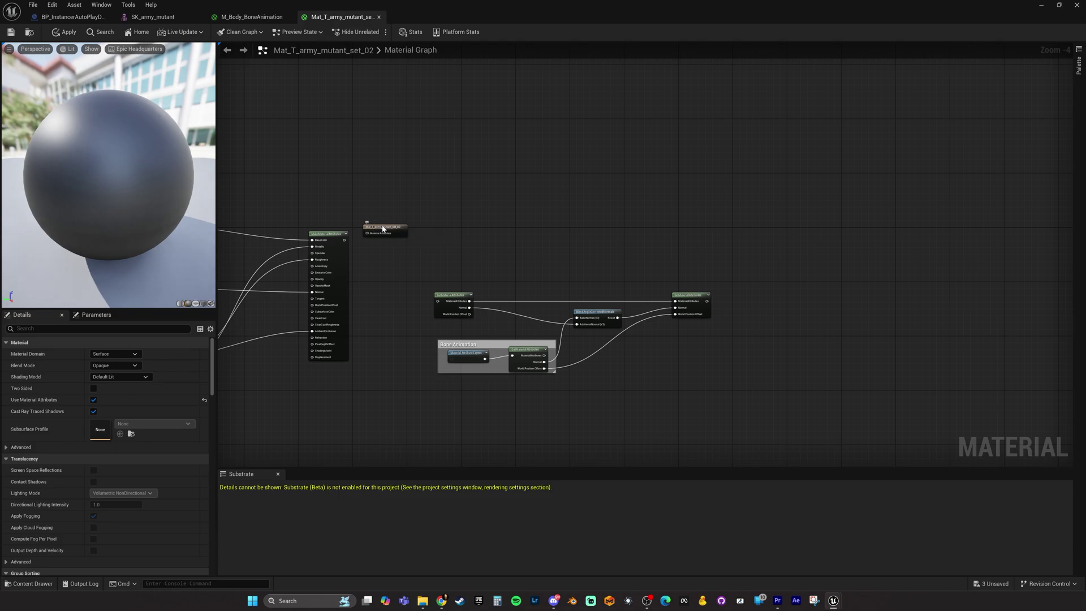
drag(383, 229, 765, 293)
scroll(361, 244, up, 1)
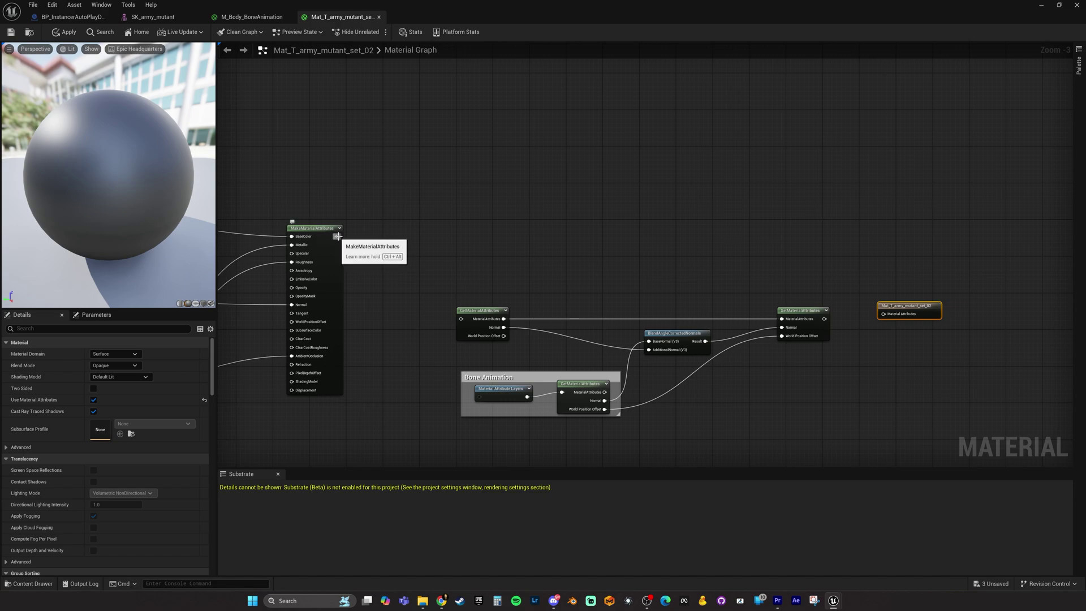
- Connect the MakeMaterialAttributes output to the input of the GetMaterialAttributes node outside the Bone Animation group
drag(338, 236, 462, 319)
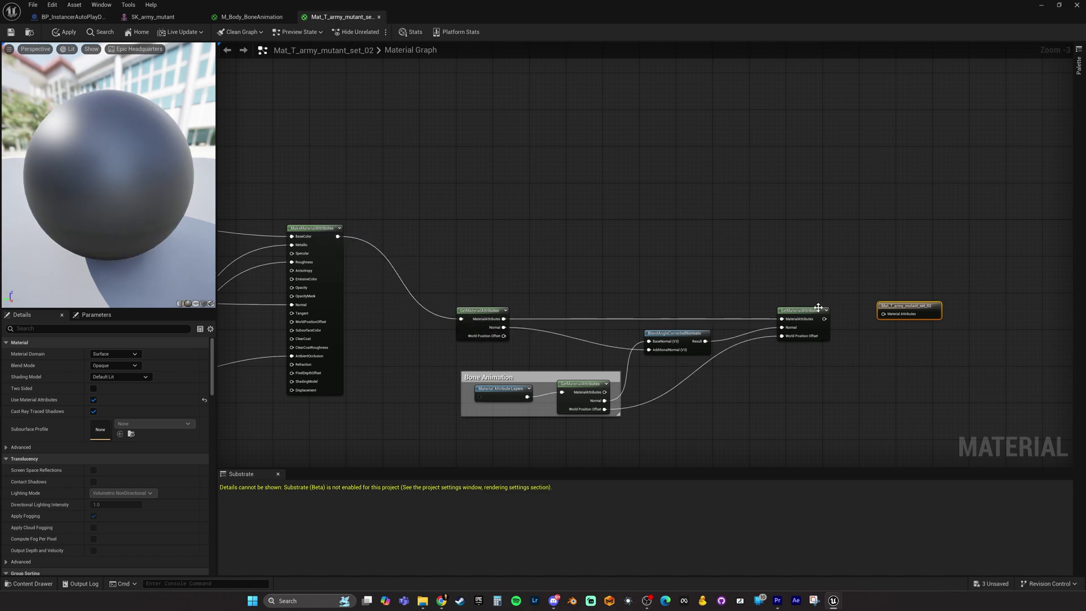
right_drag(818, 307, 808, 307)
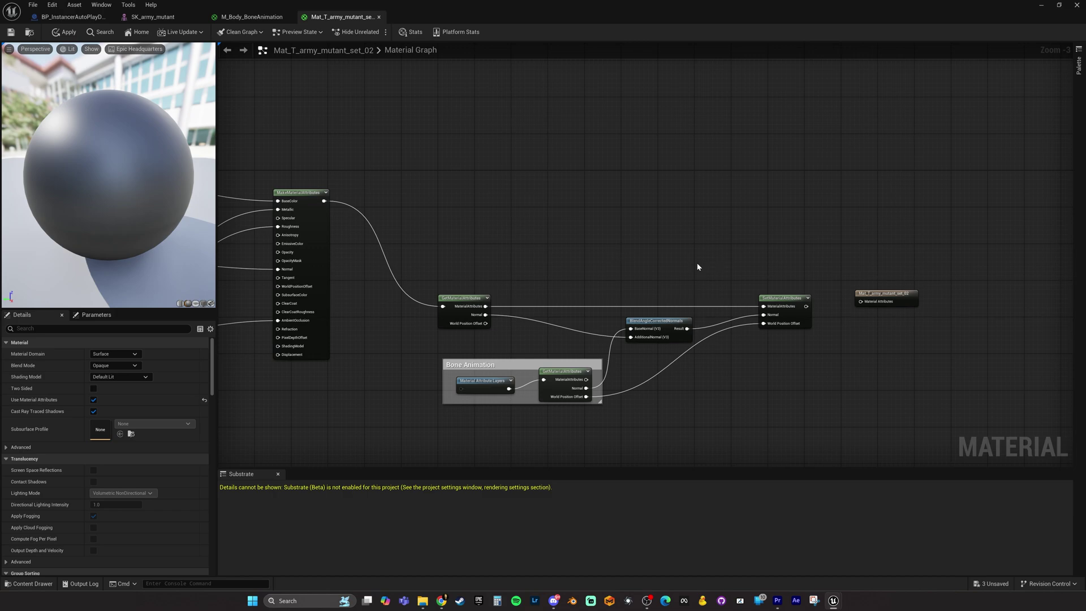
- Add a StaticSwitch node to the material graph above the SetMaterialAttributes connections
right_click(705, 230)
text(static)
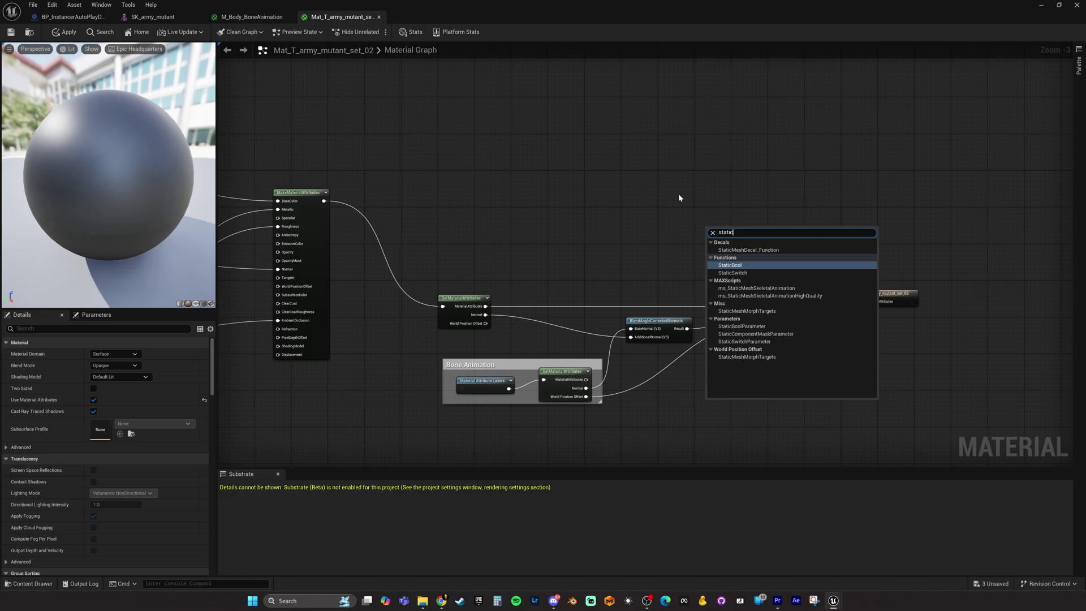
text(switch)
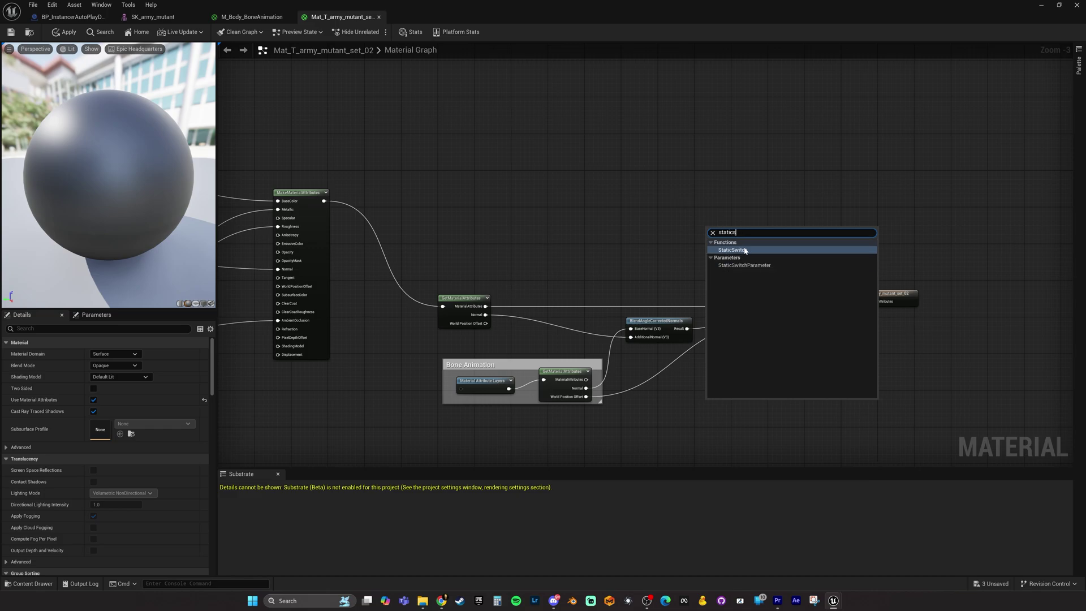
click(735, 250)
drag(726, 230, 706, 230)
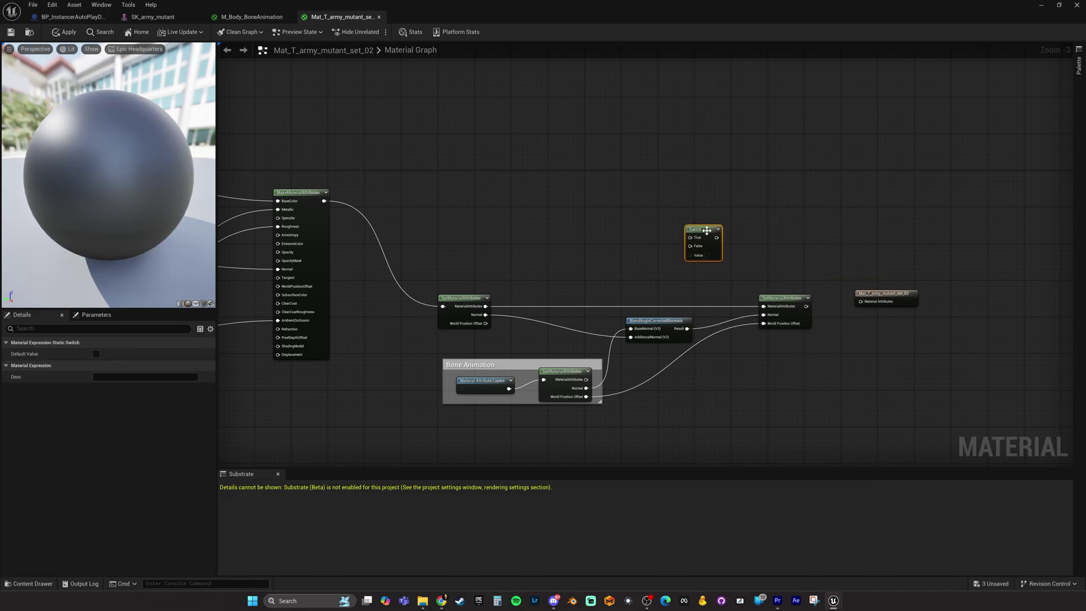
- Add a StaticBoolParameter node named UseLayers beside the Switch node
right_click(769, 230)
text(bool)
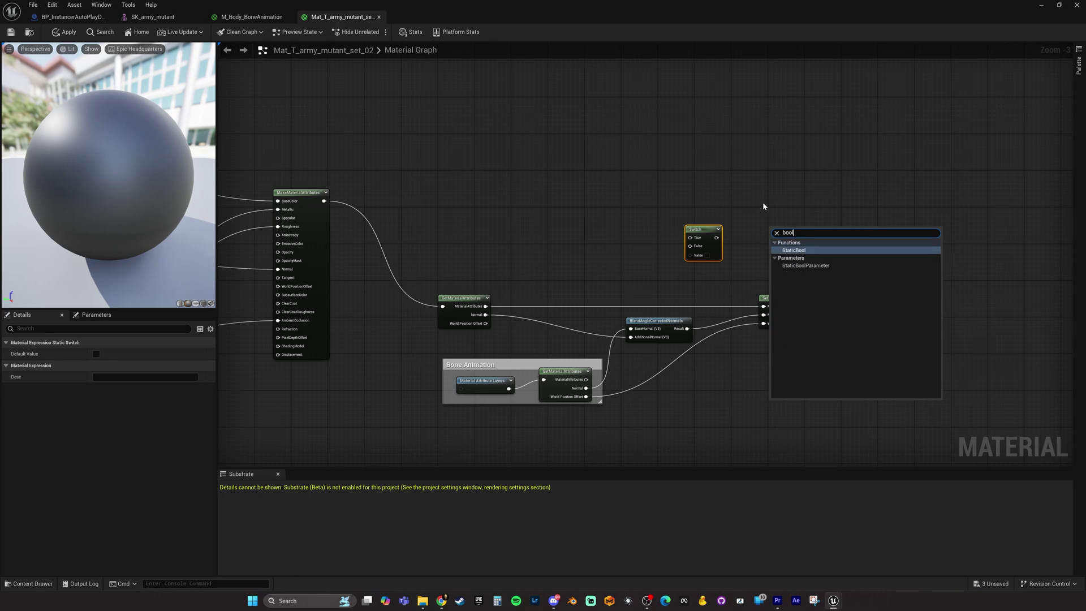
click(804, 266)
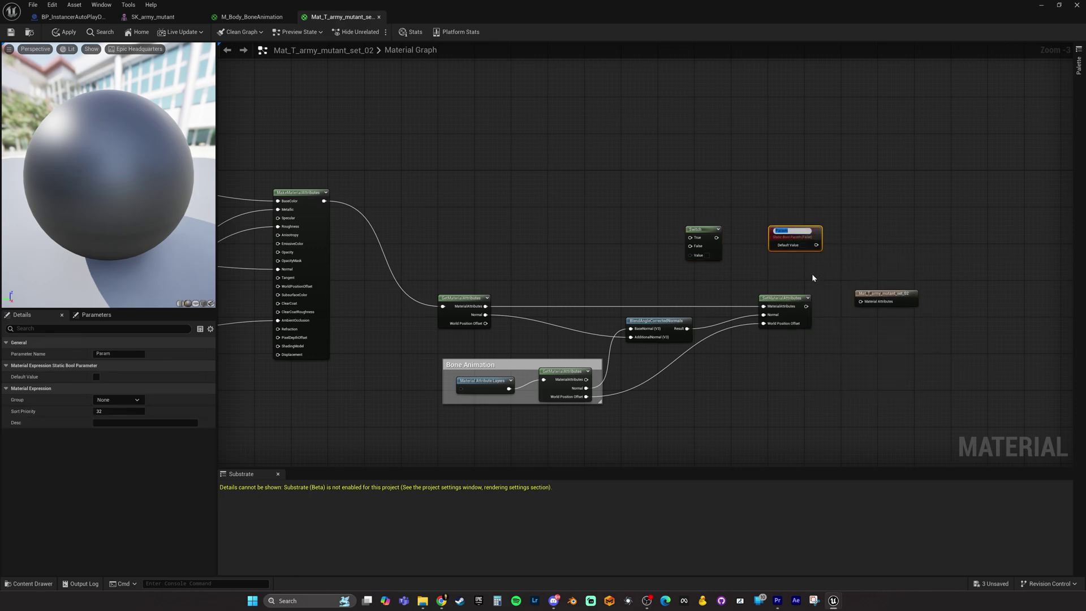
text(UseLayers)
key(Return)
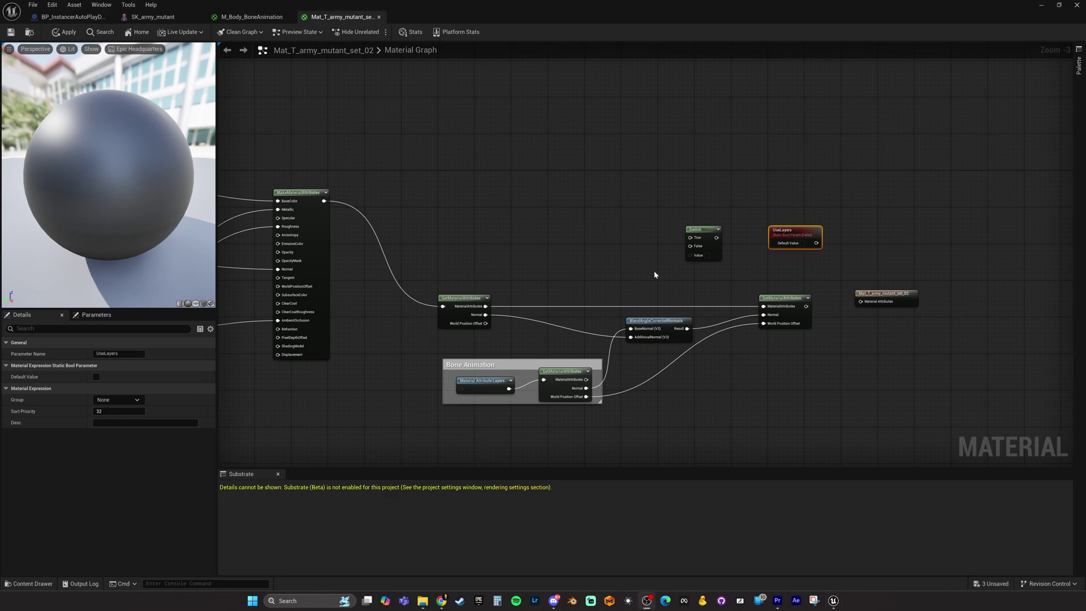
- Wire UseLayers to the Switch's Value, SetMaterialAttributes to True, MakeMaterialAttributes to False and the Switch output to the result node, and save
drag(700, 228, 693, 258)
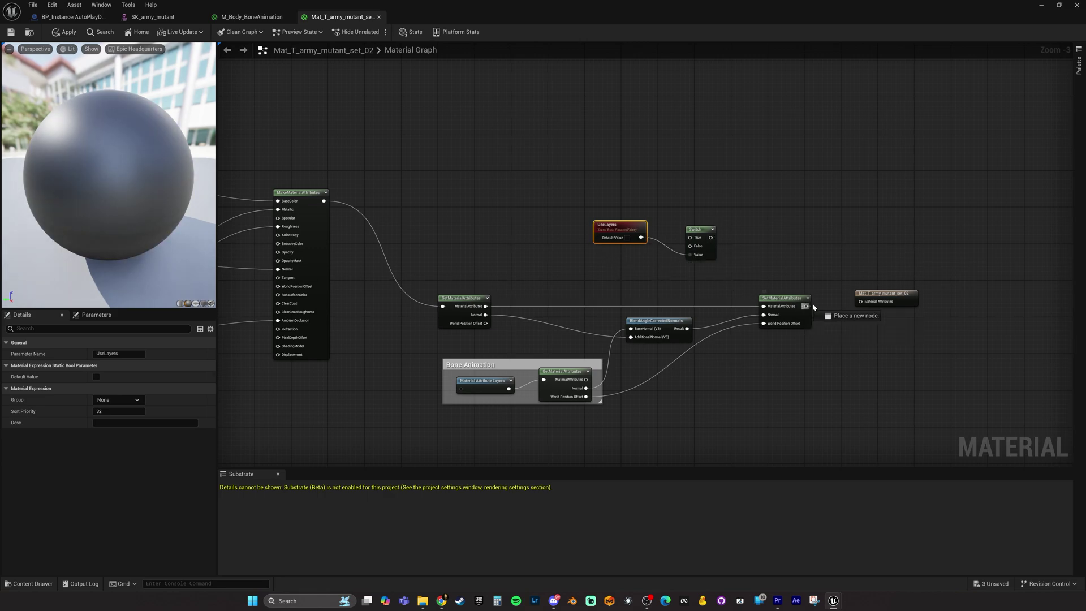
drag(805, 306, 690, 241)
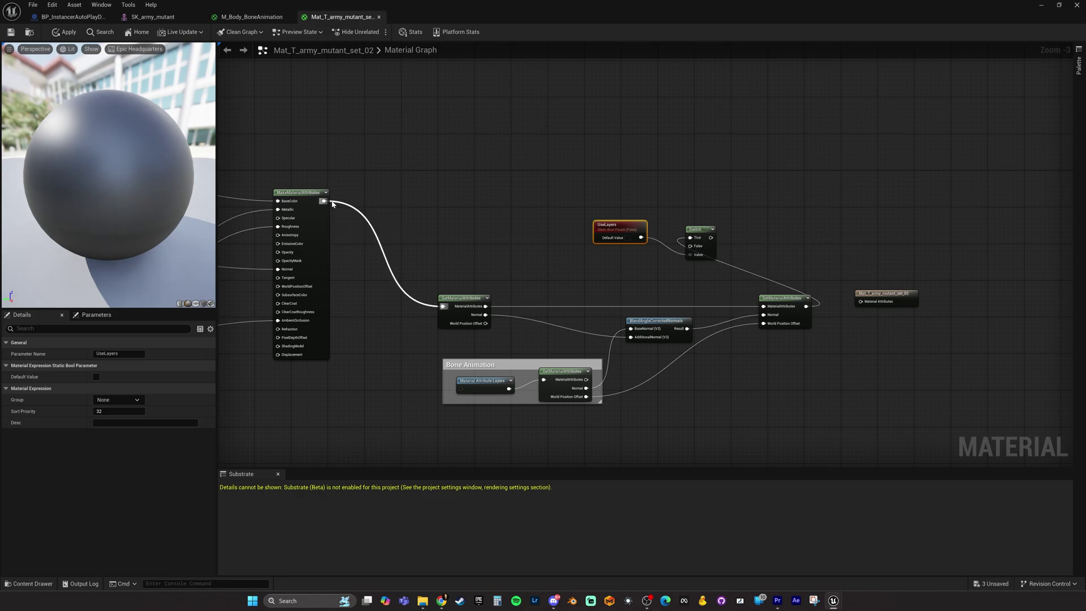
drag(331, 201, 903, 301)
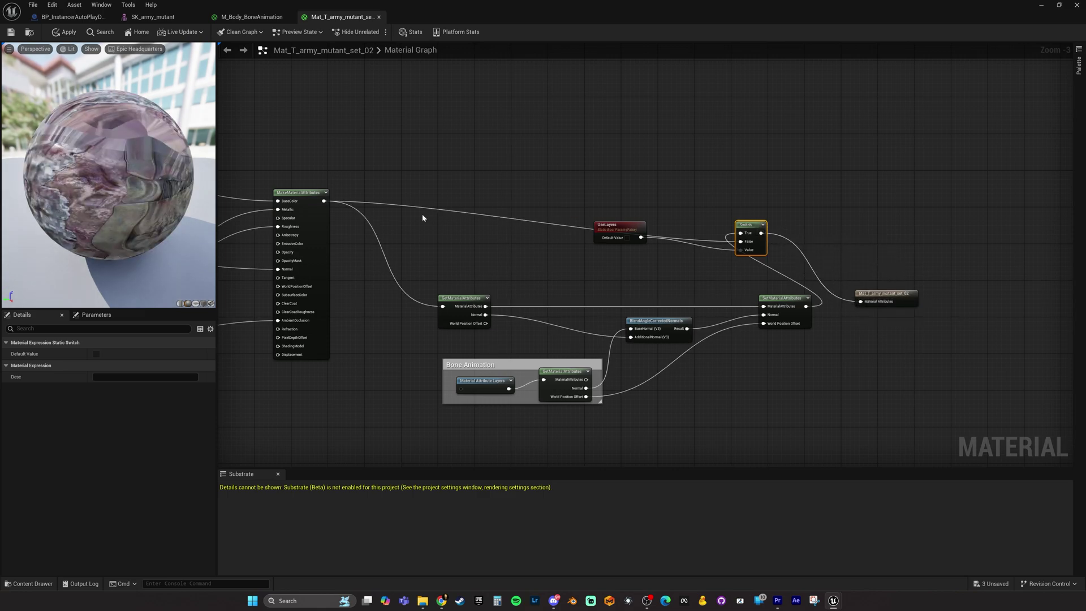
click(10, 32)
- Tidy the graph by moving the UseLayers parameter higher and spacing out the Switch and the material's result node
scroll(548, 261, down, 4)
scroll(548, 259, up, 3)
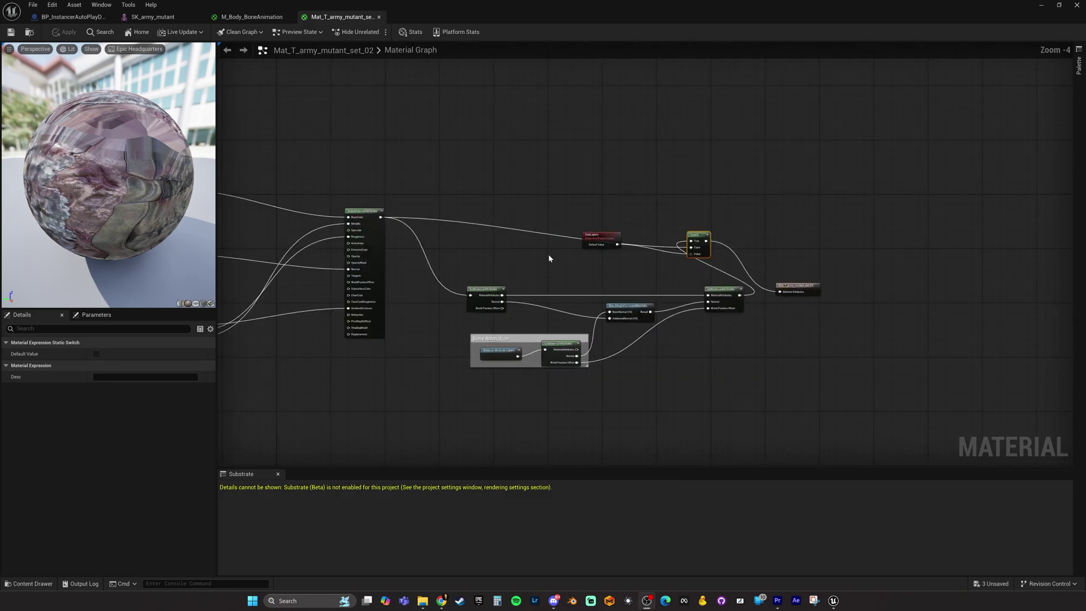
scroll(548, 259, up, 1)
drag(620, 235, 646, 175)
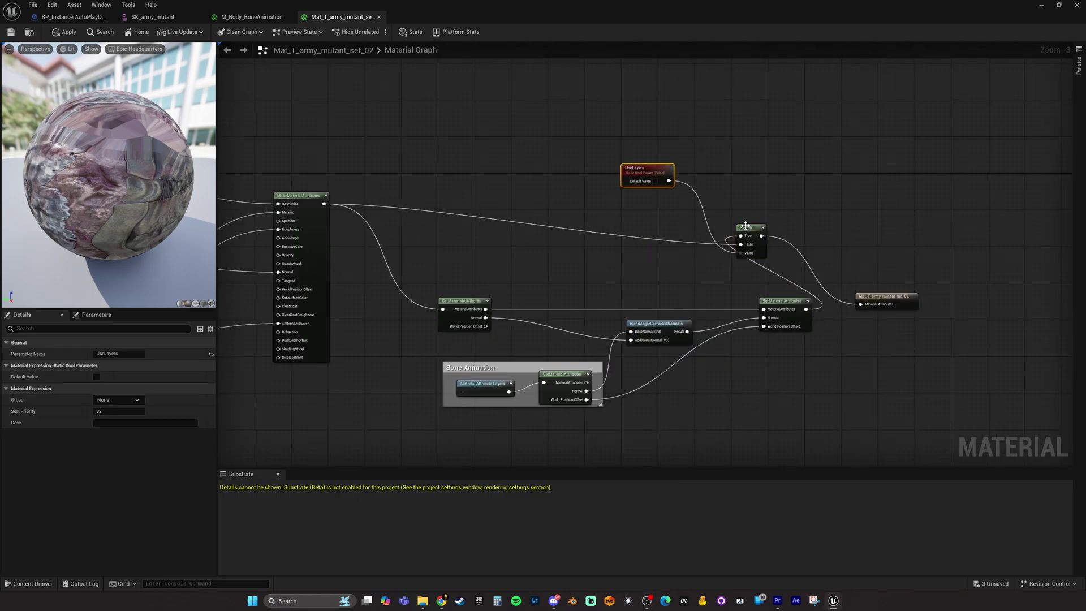
drag(745, 226, 781, 216)
drag(884, 296, 935, 277)
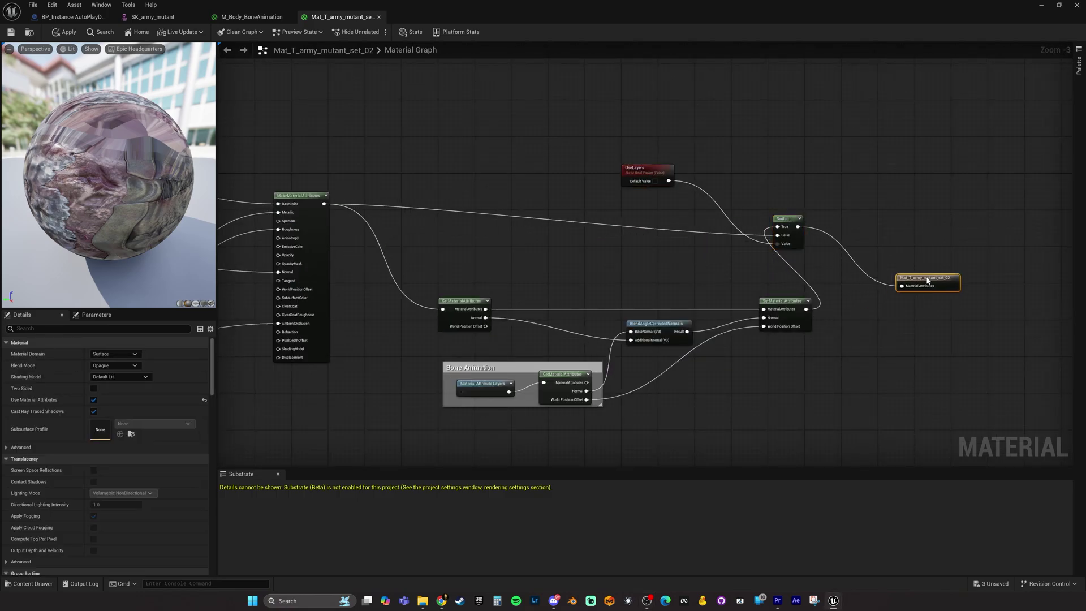
scroll(519, 201, down, 4)
scroll(521, 203, up, 3)
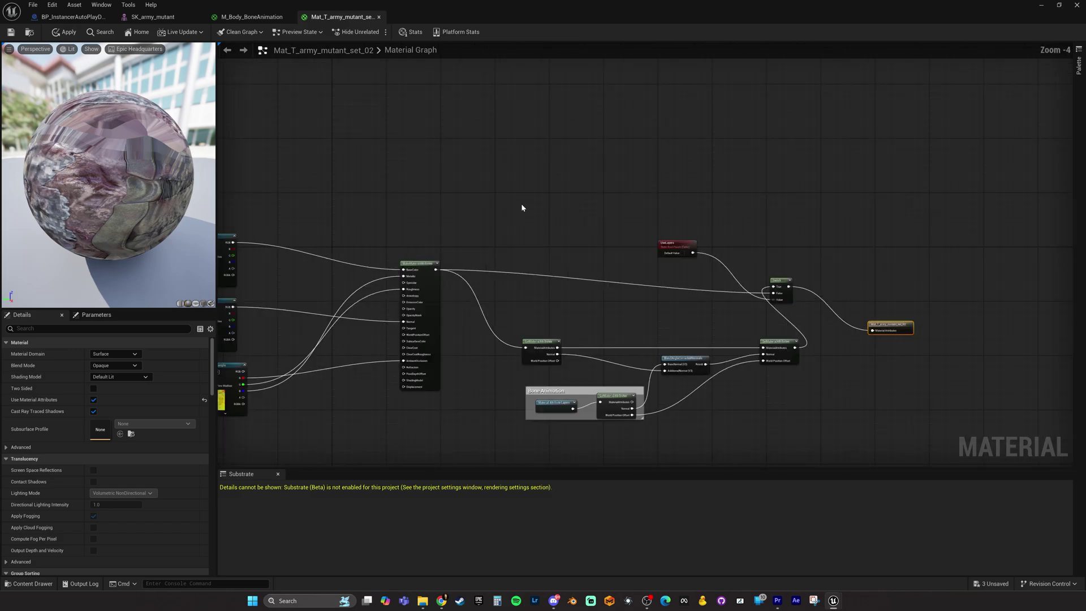
scroll(518, 205, down, 1)
right_drag(518, 204, 549, 182)
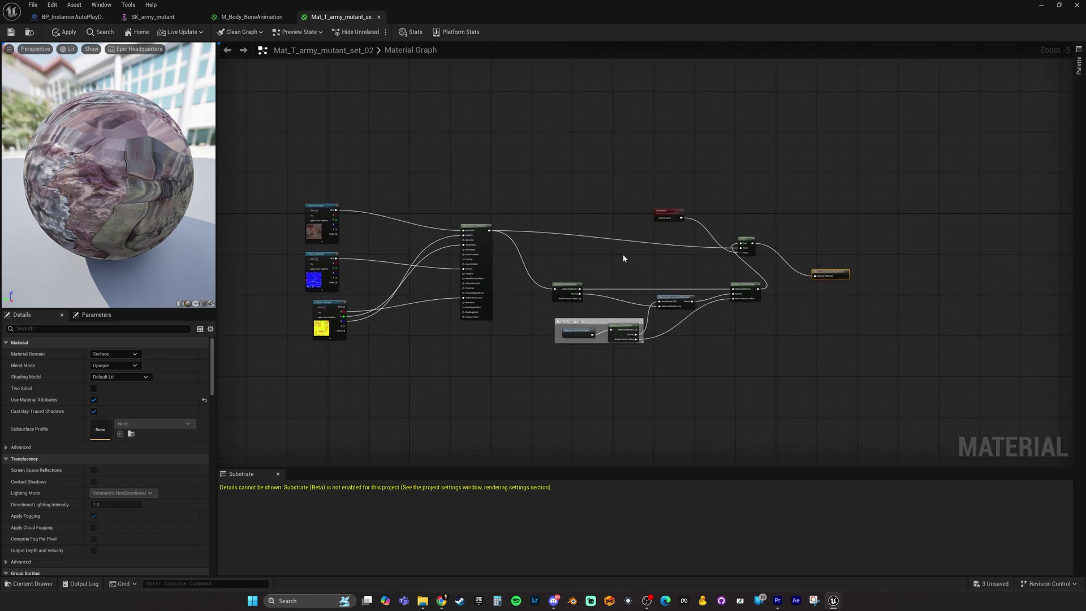
scroll(622, 258, up, 2)
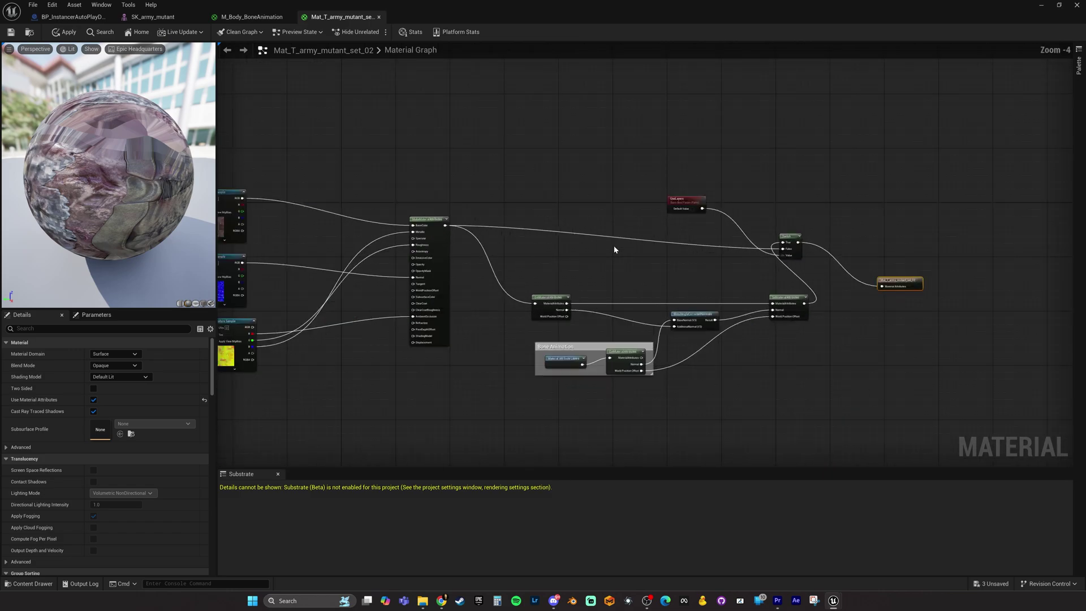
- Select the nodes from MakeMaterialAttributes through the Switch, including the Bone Animation group, and save the material
click(153, 18)
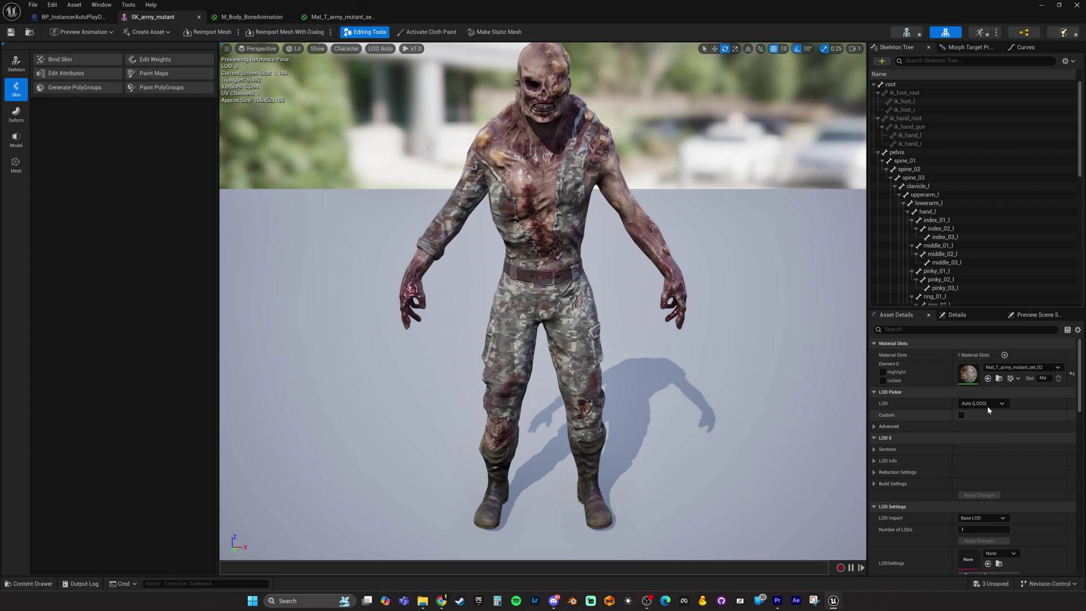
click(354, 16)
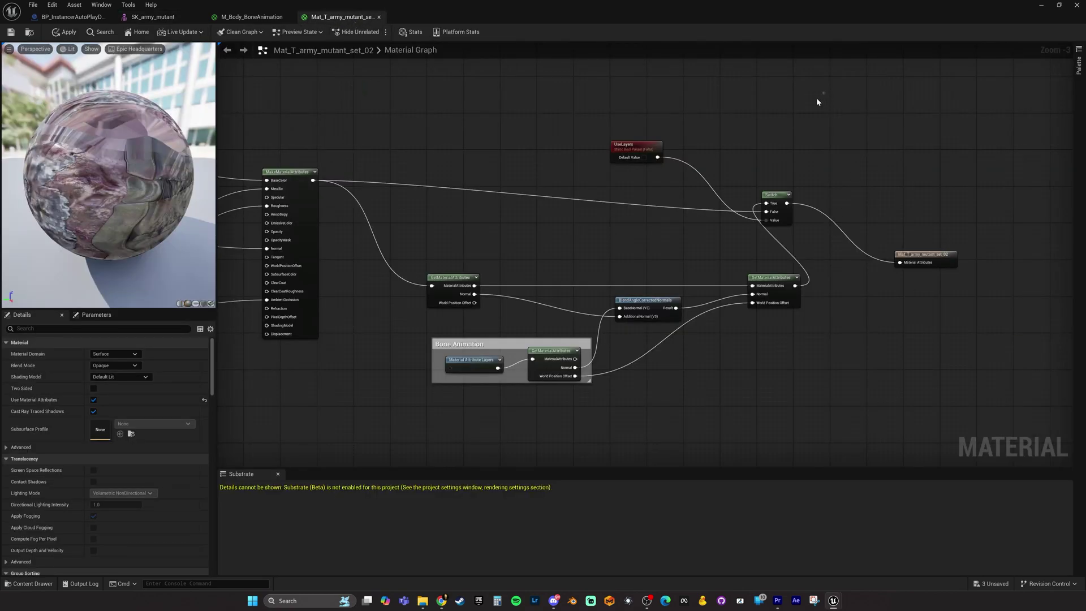
drag(817, 98, 297, 423)
scroll(343, 362, down, 1)
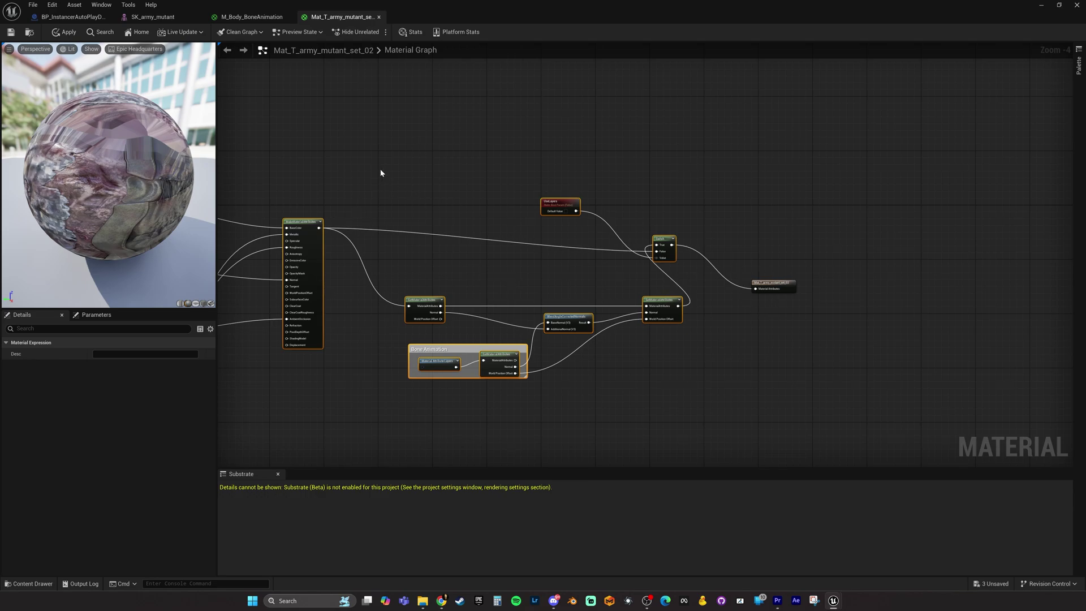
click(10, 33)
- Locate the material assigned to SK_army_mutant in the Content Browser and move the editor window clear of it
click(151, 17)
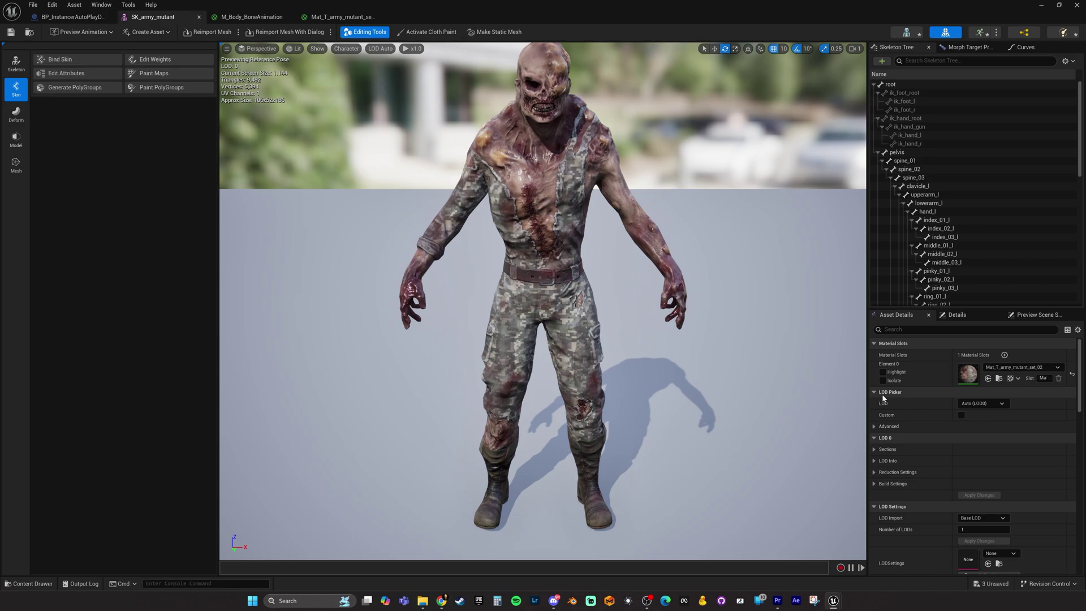
drag(738, 9, 657, 53)
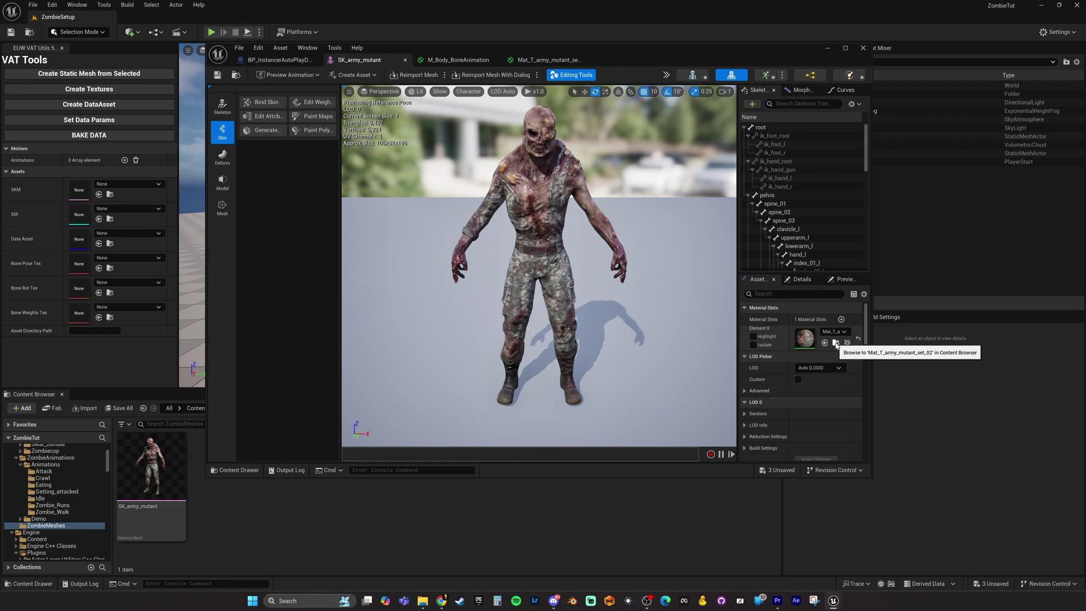
click(836, 343)
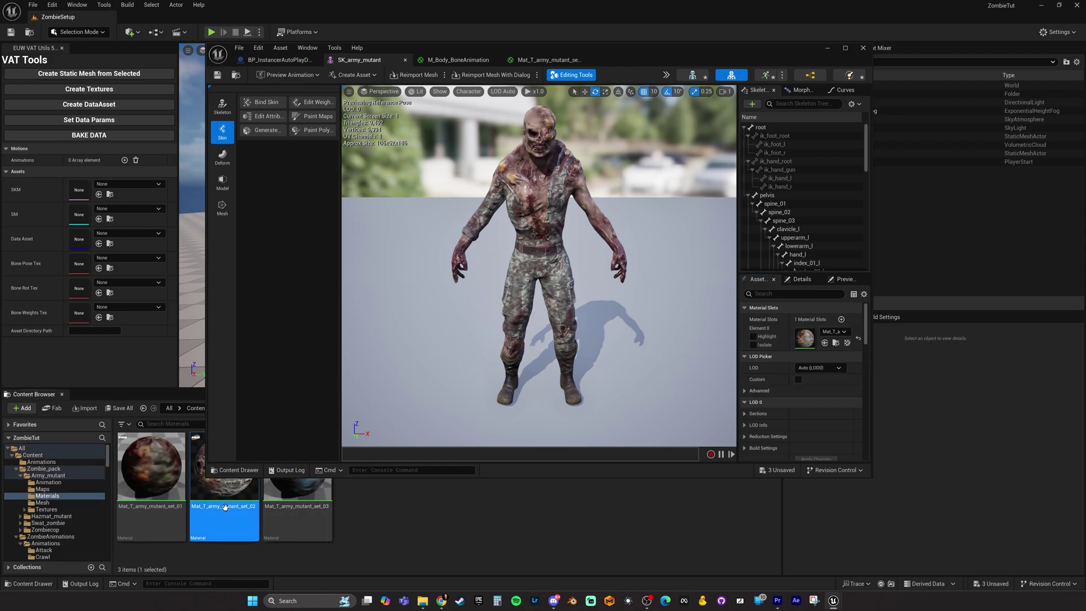
drag(637, 51, 770, 43)
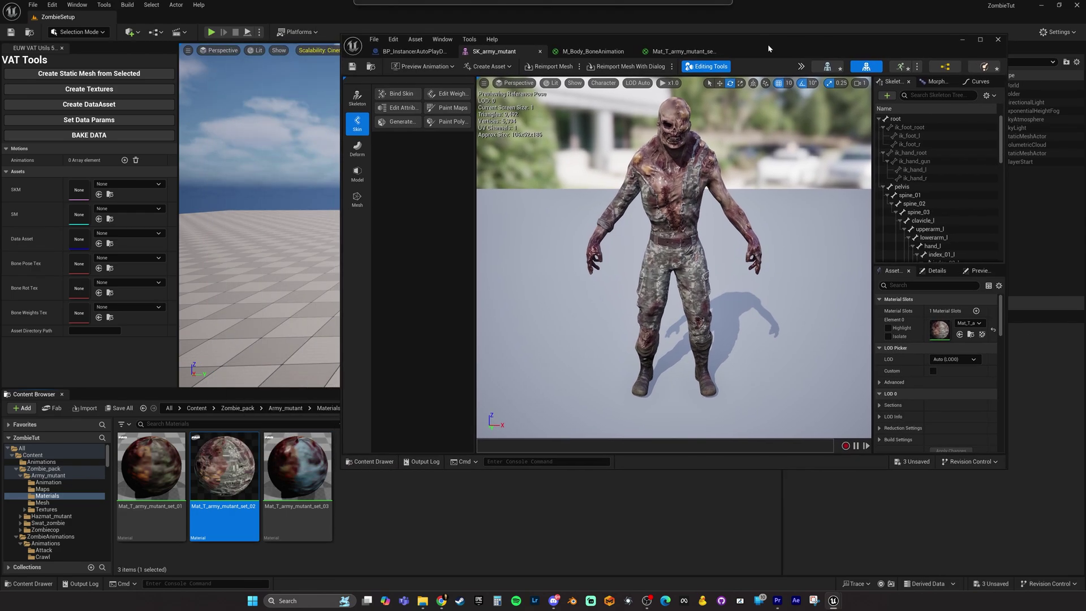
- Create a material instance from Mat_T_army_mutant_set_02, keeping the default name
right_click(224, 485)
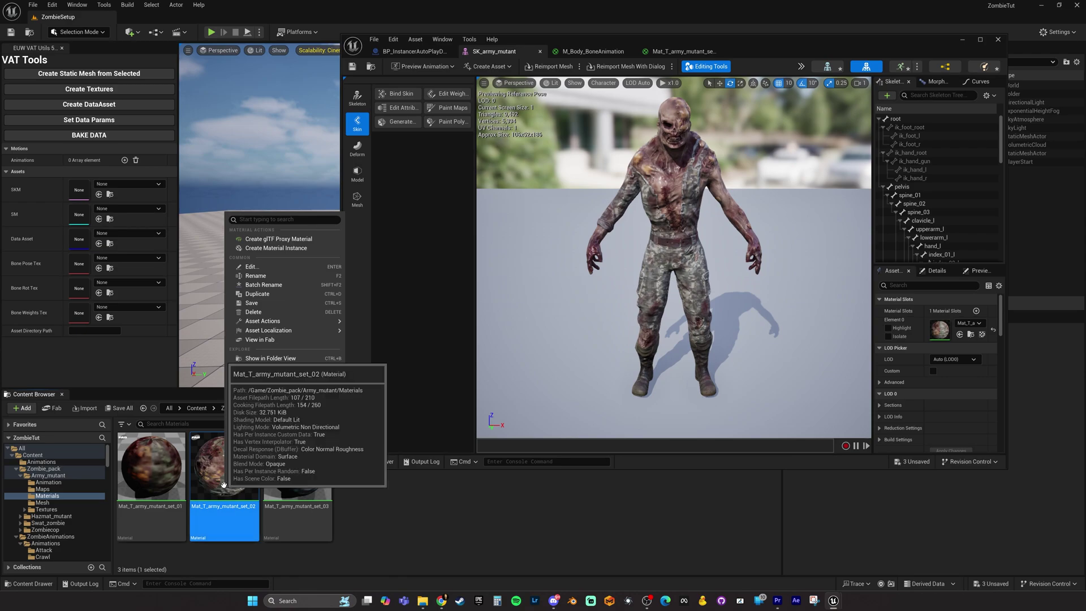
click(276, 248)
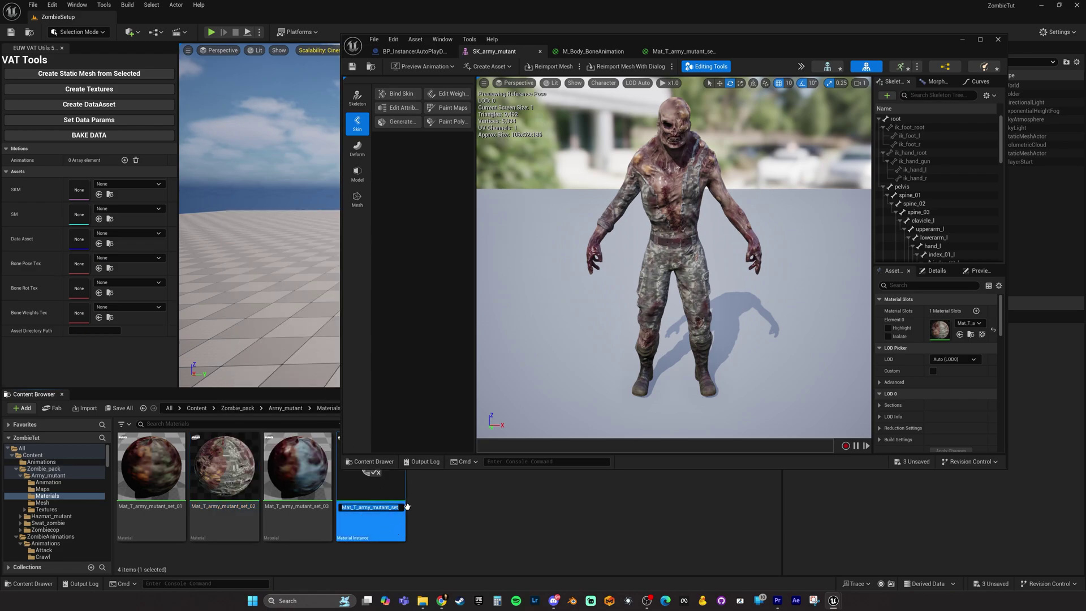
key(Return)
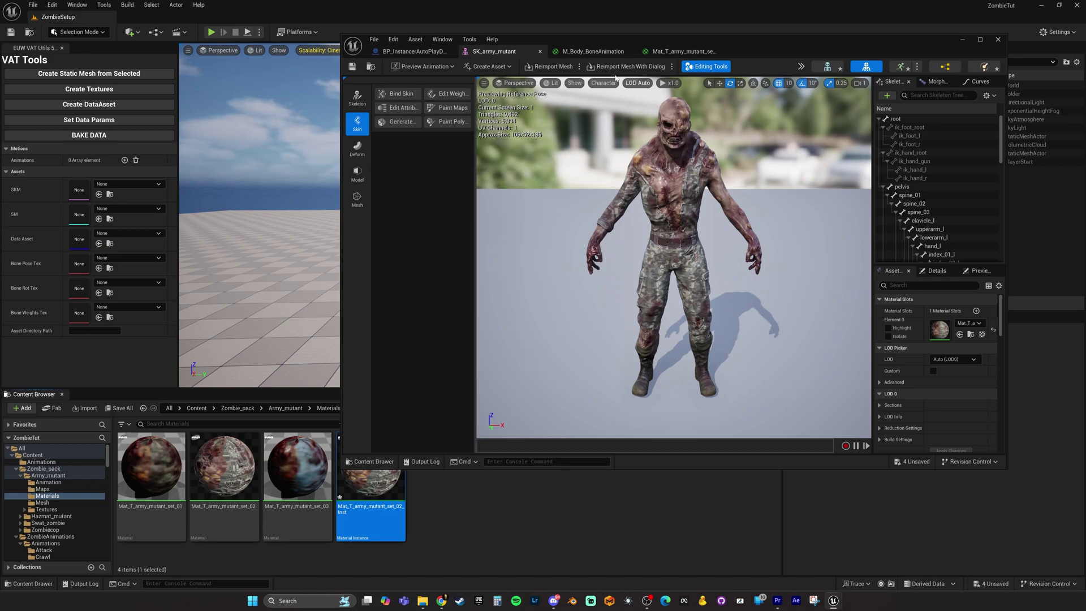
- Move Mat_T_army_mutant_set_02 and its material instance together into the ZombieMeshes folder
drag(599, 43, 703, 44)
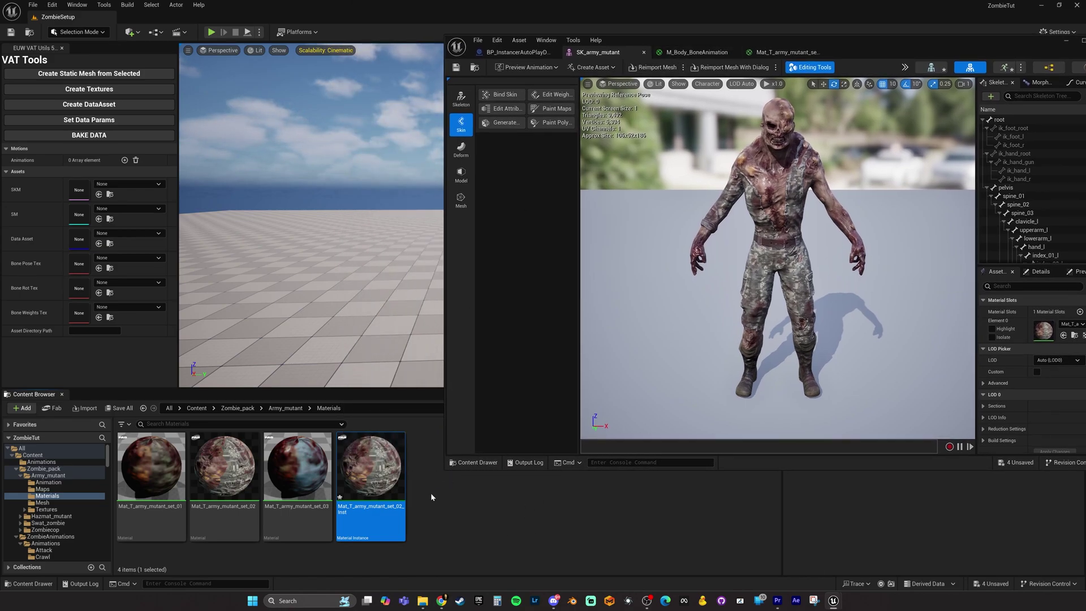
ctrl+click(230, 480)
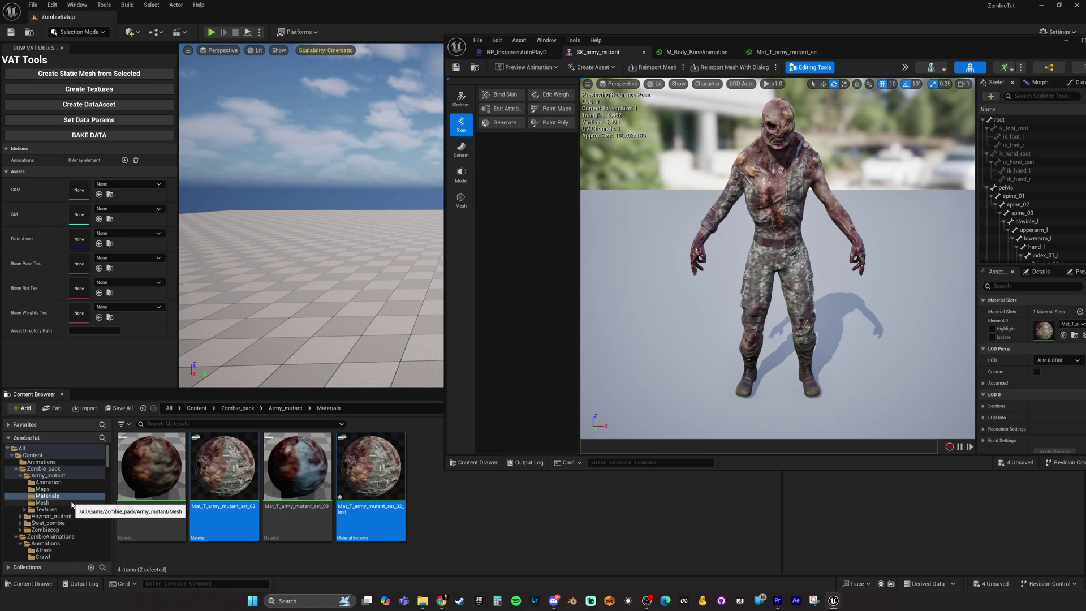
scroll(70, 502, down, 4)
scroll(70, 502, down, 5)
scroll(69, 502, up, 3)
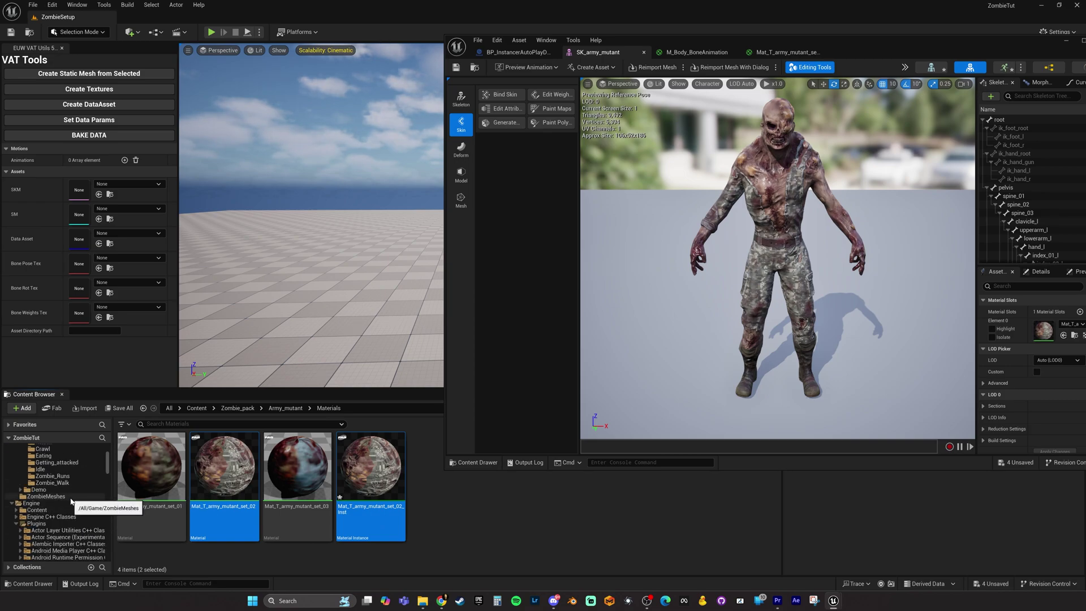
scroll(68, 502, up, 1)
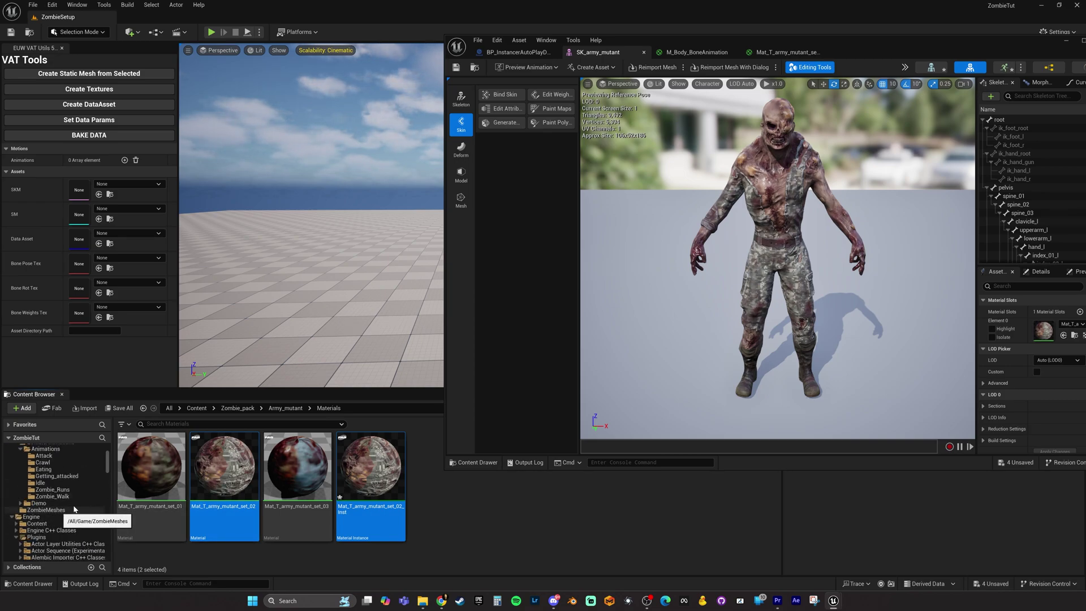
drag(210, 472, 49, 511)
click(67, 529)
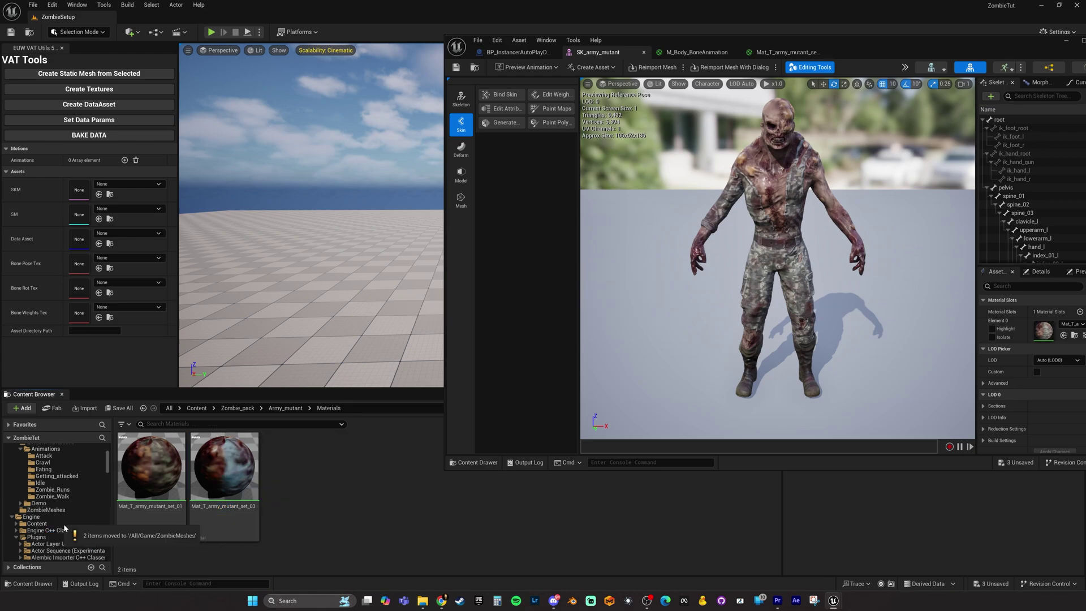
- Open the material instance from ZombieMeshes and expand its static switch values and the Background layer's ML_BoneAnimation parameters
click(55, 511)
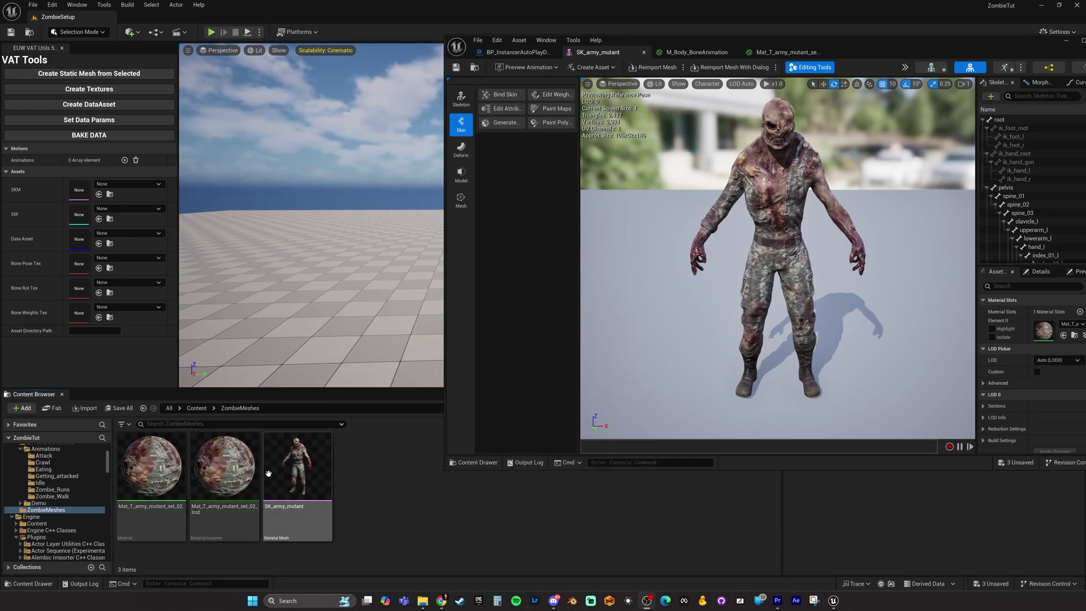
double_click(224, 474)
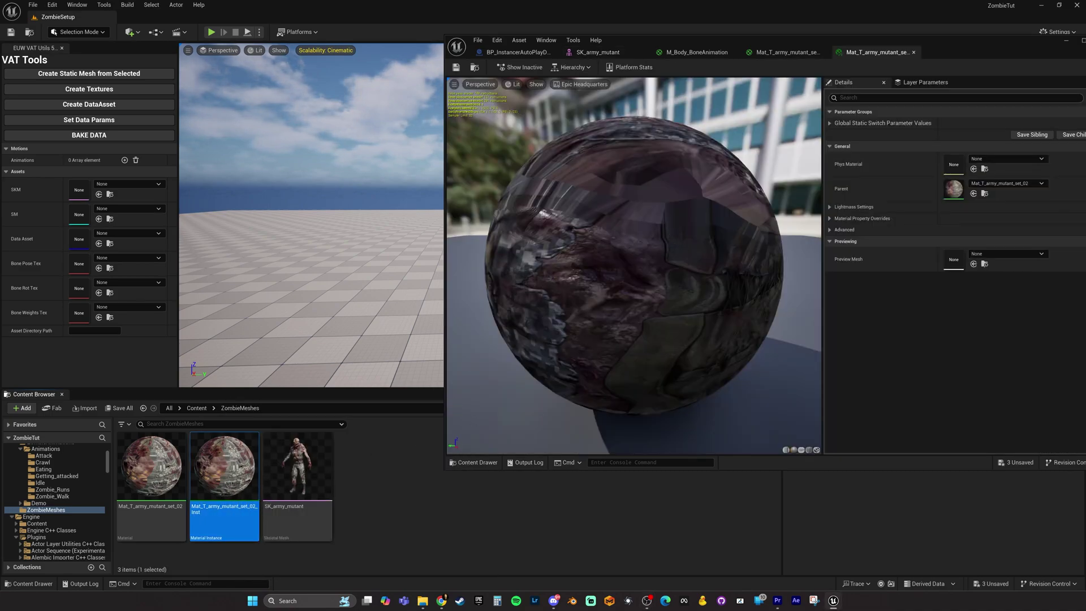
click(829, 123)
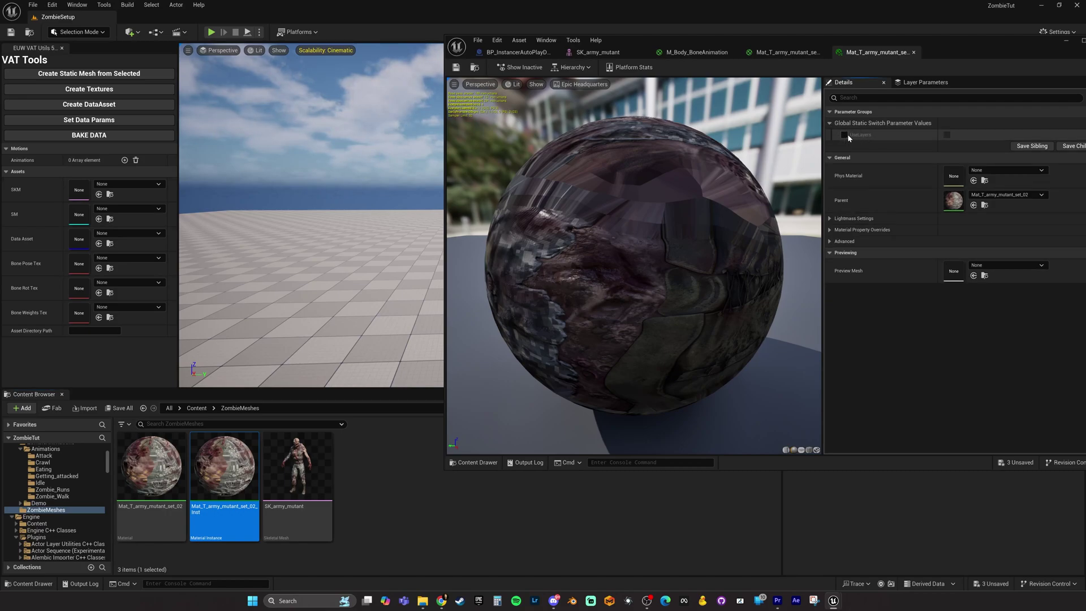
click(928, 84)
click(830, 111)
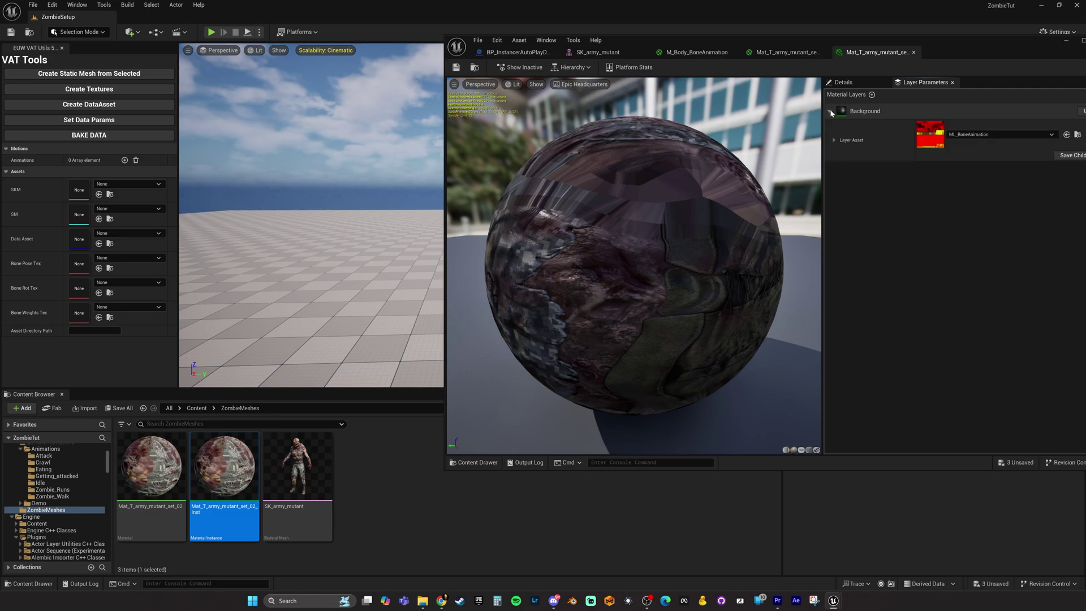
click(834, 140)
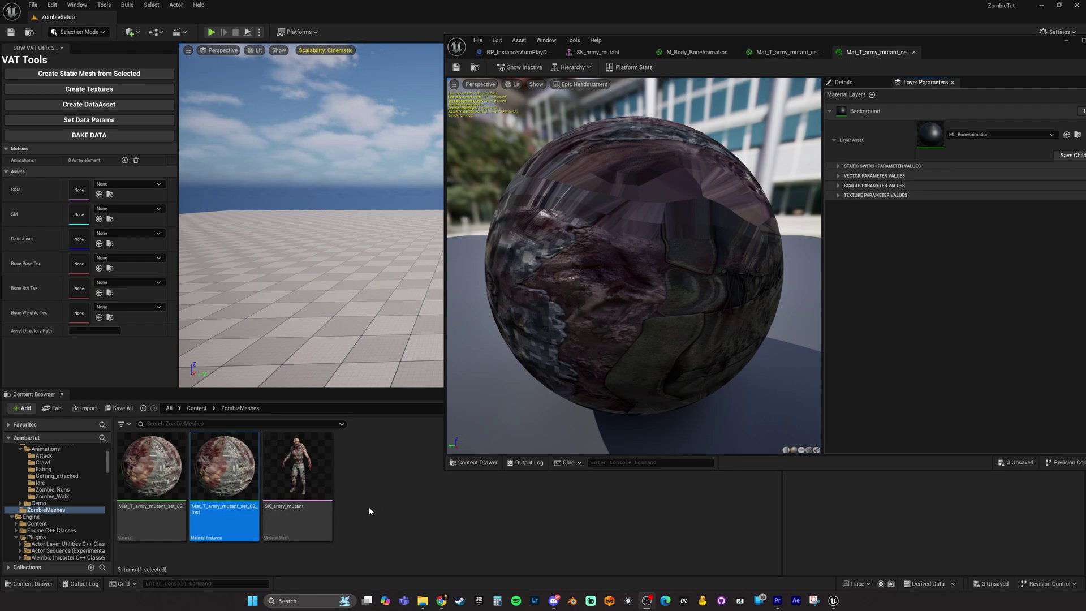
- Assign SK_army_mutant as the SKM asset in VAT Tools and create a static mesh from it
double_click(980, 42)
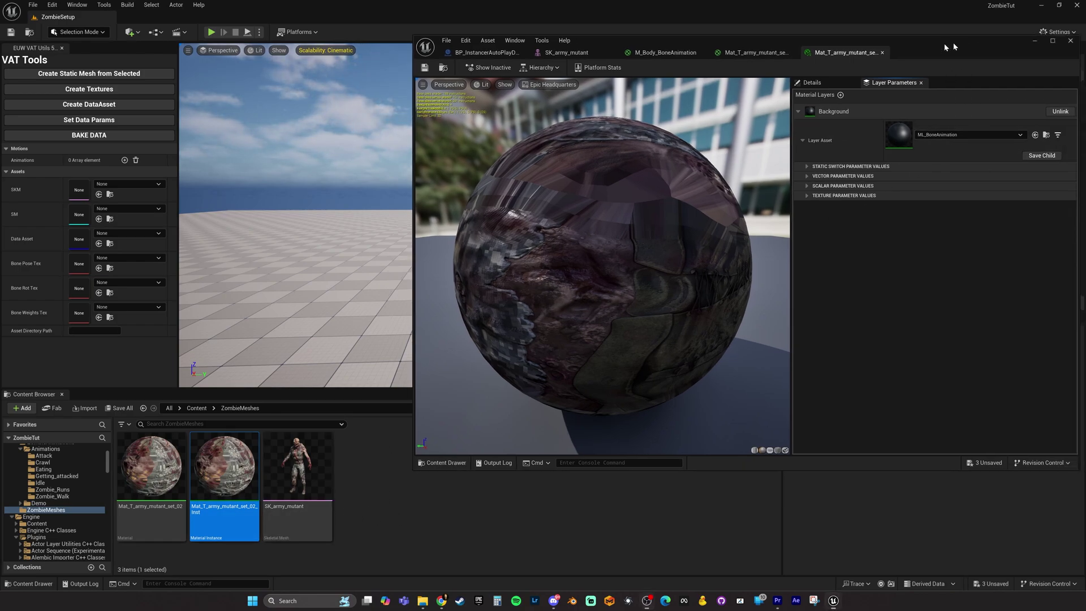
click(982, 47)
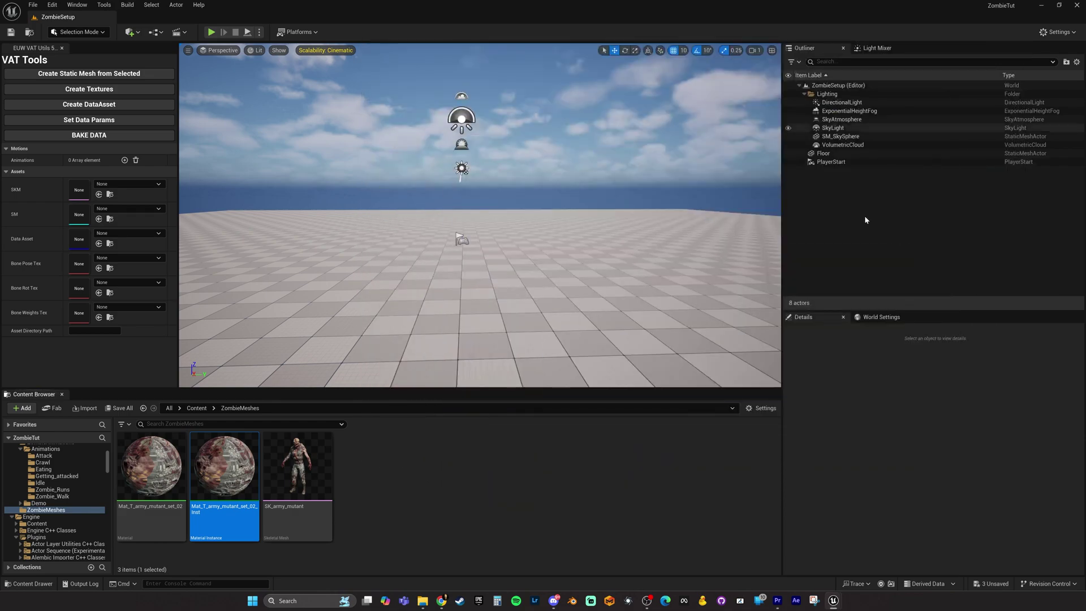
click(514, 480)
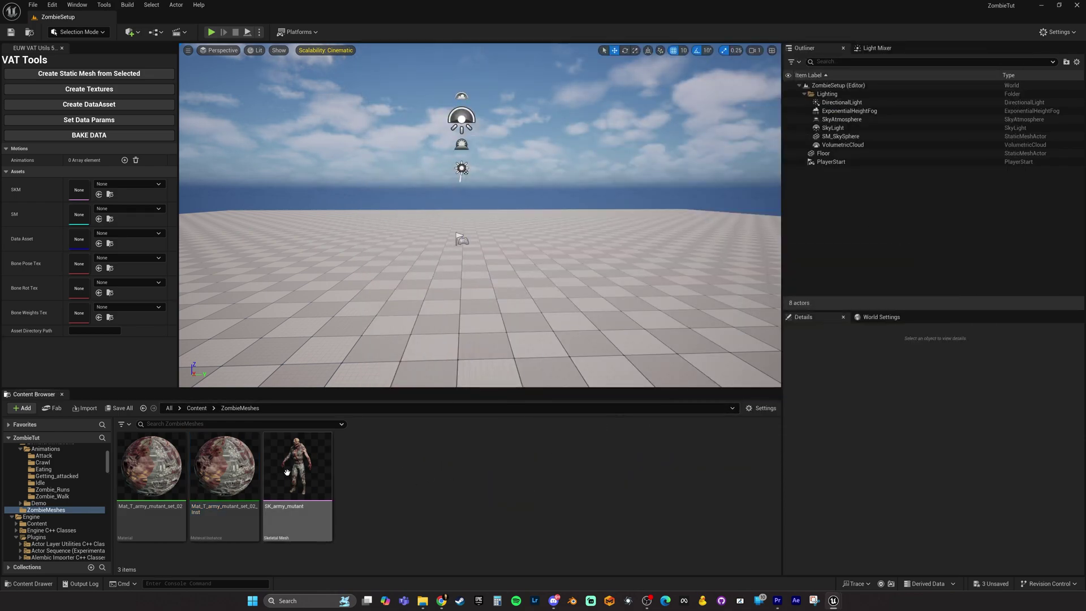
drag(306, 493, 79, 190)
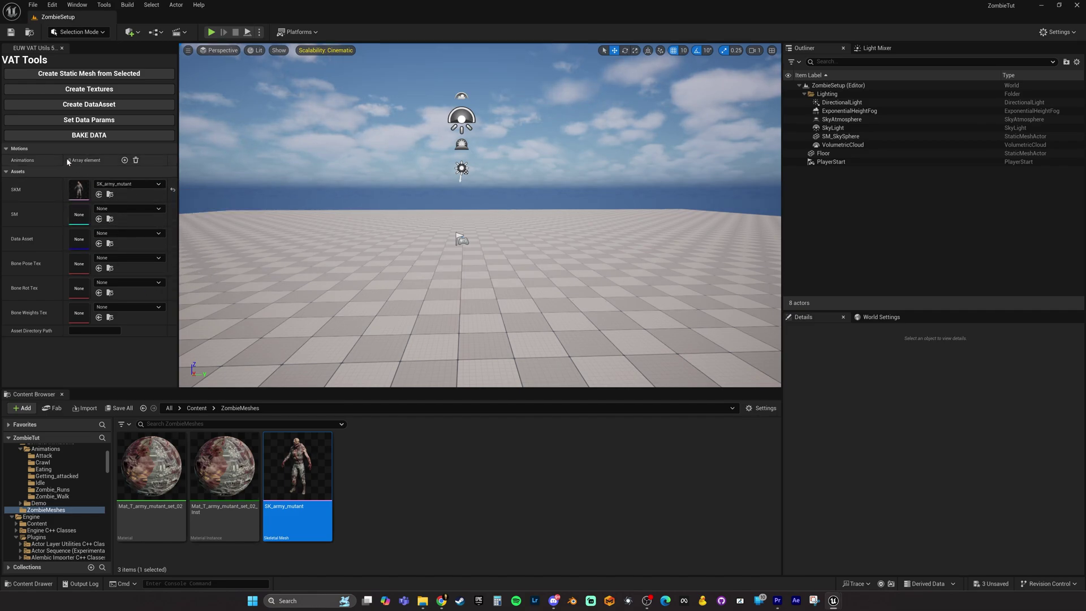
click(30, 75)
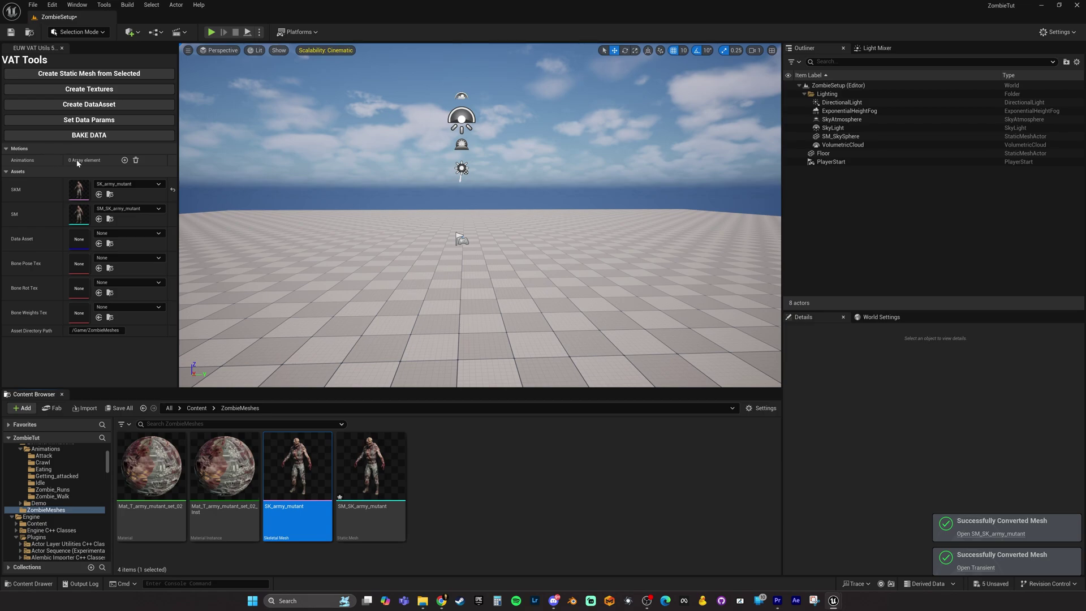
- Add one element to the VAT Tools Animations array and assign the Run7 sequence from Content/Animations to it
click(125, 161)
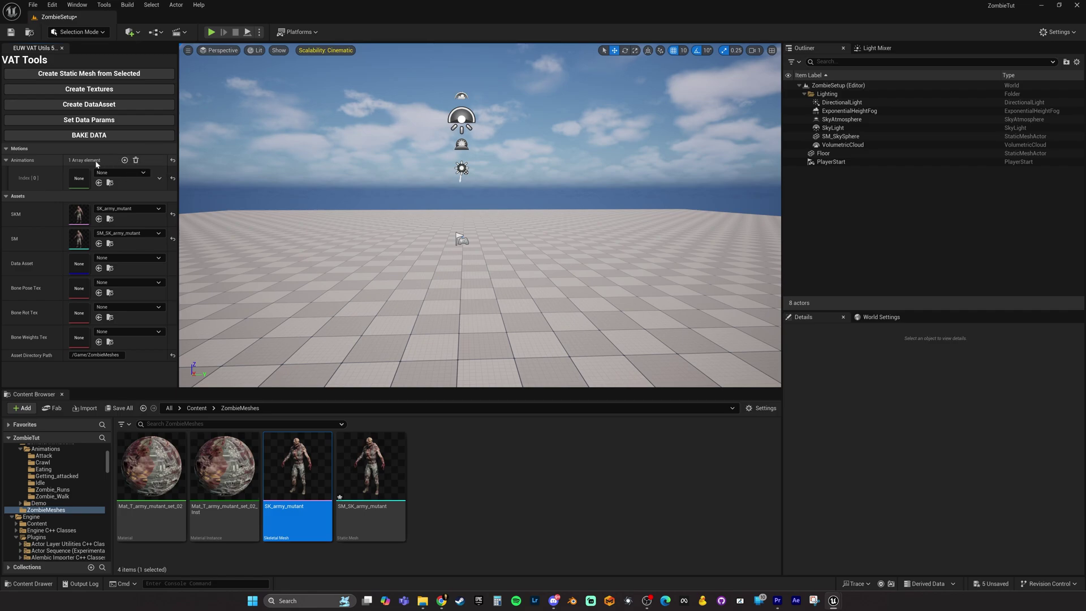
scroll(45, 490, up, 2)
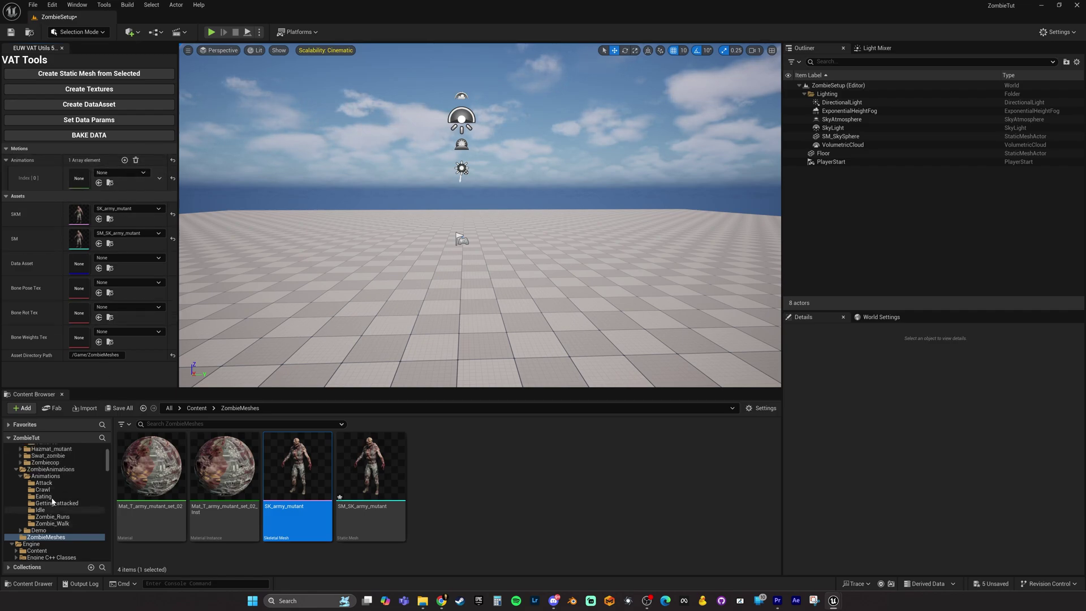
scroll(45, 490, up, 3)
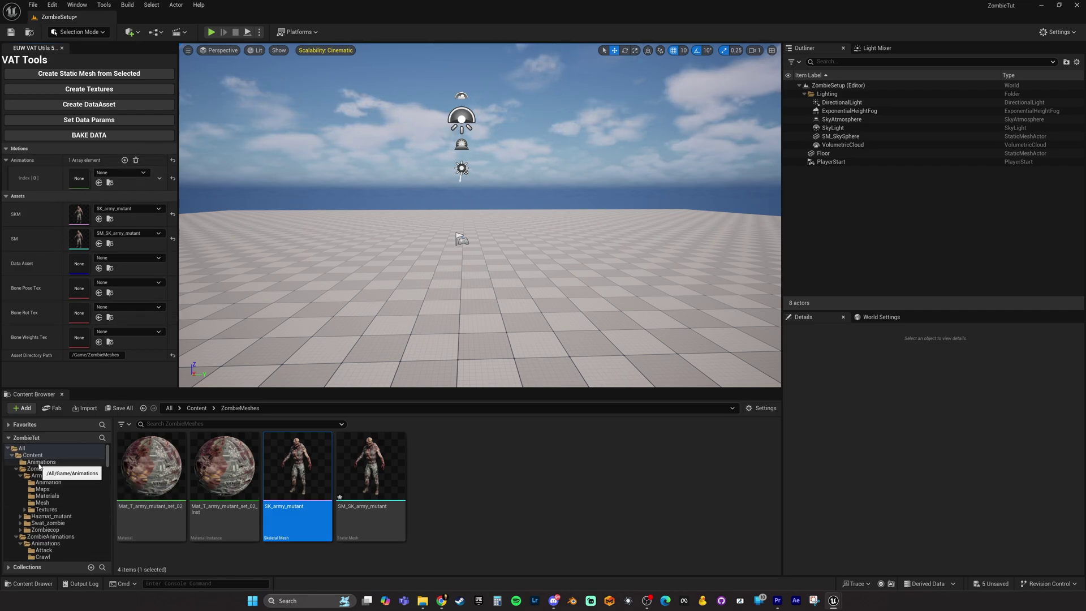
click(197, 408)
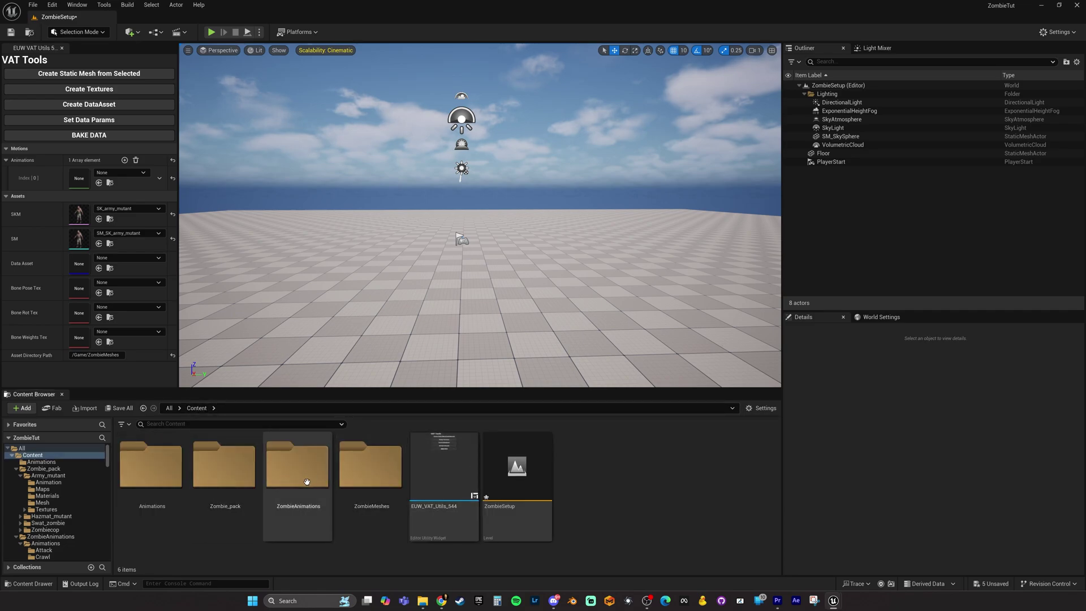
double_click(145, 474)
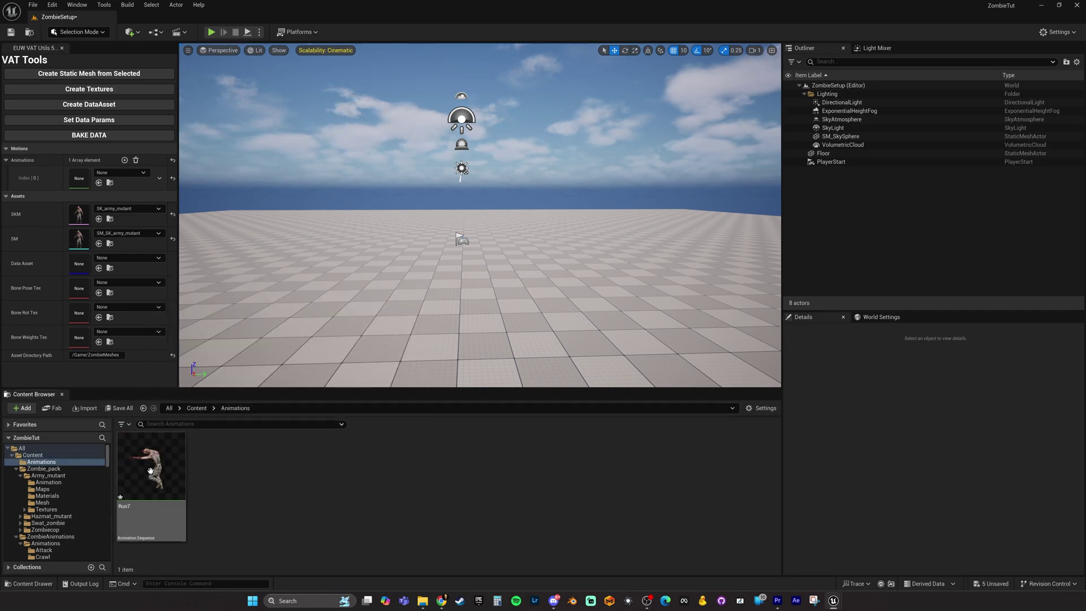
drag(168, 468, 79, 180)
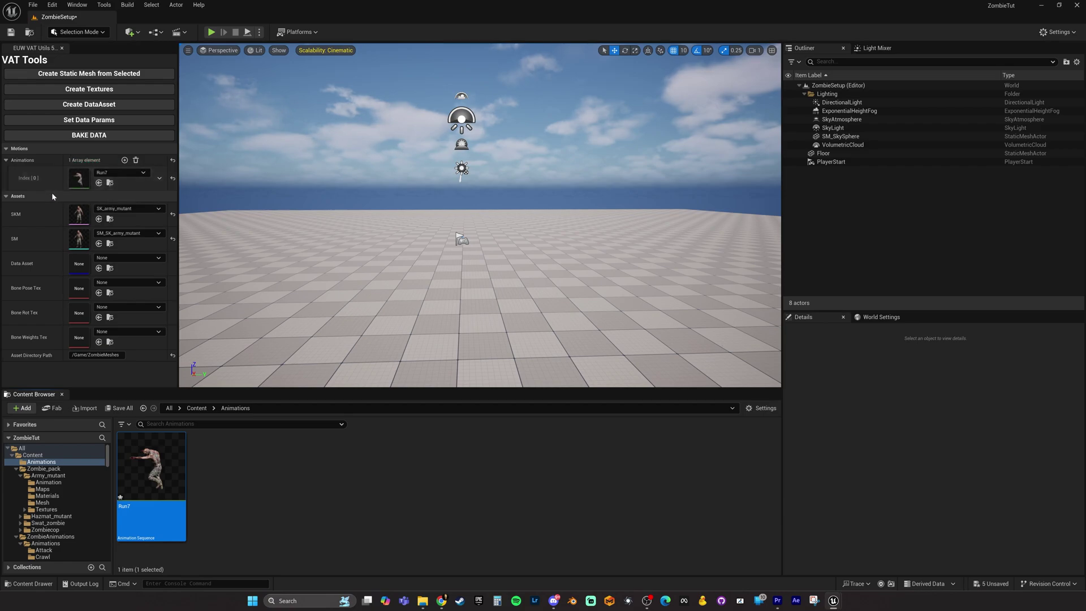
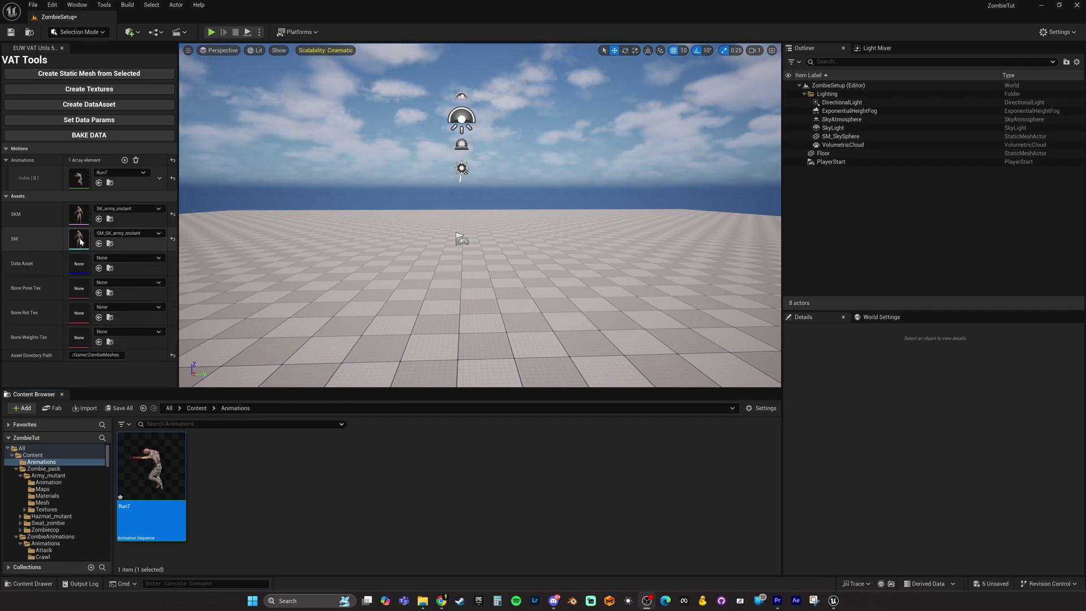
- Assign the Mat_T_army_mutant_set_02 material instance to Element 0 of the SM_SK_army_mutant static mesh and save the mesh
click(110, 245)
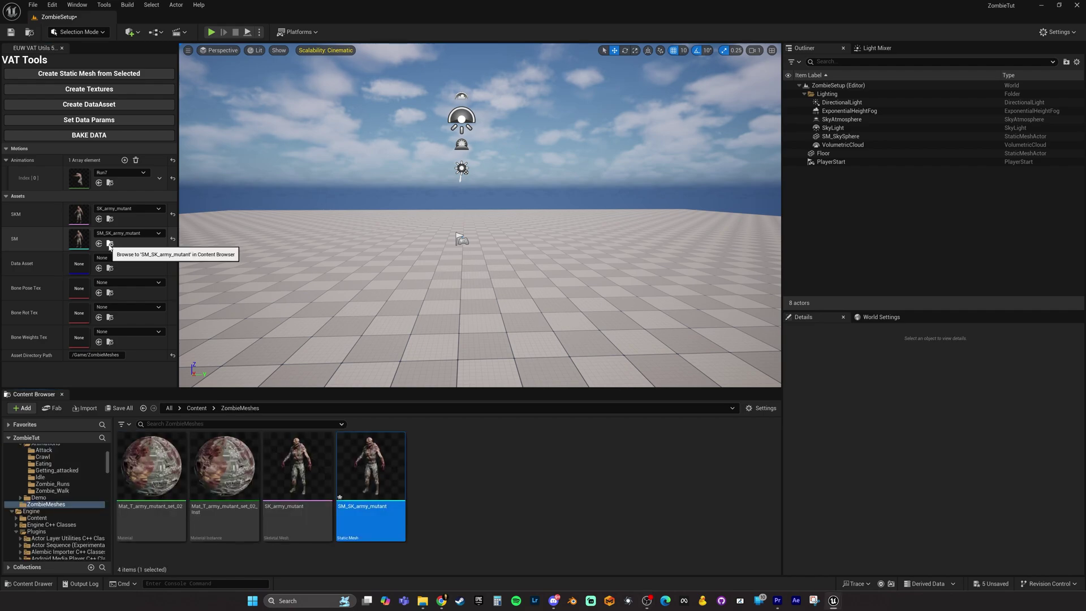
double_click(377, 467)
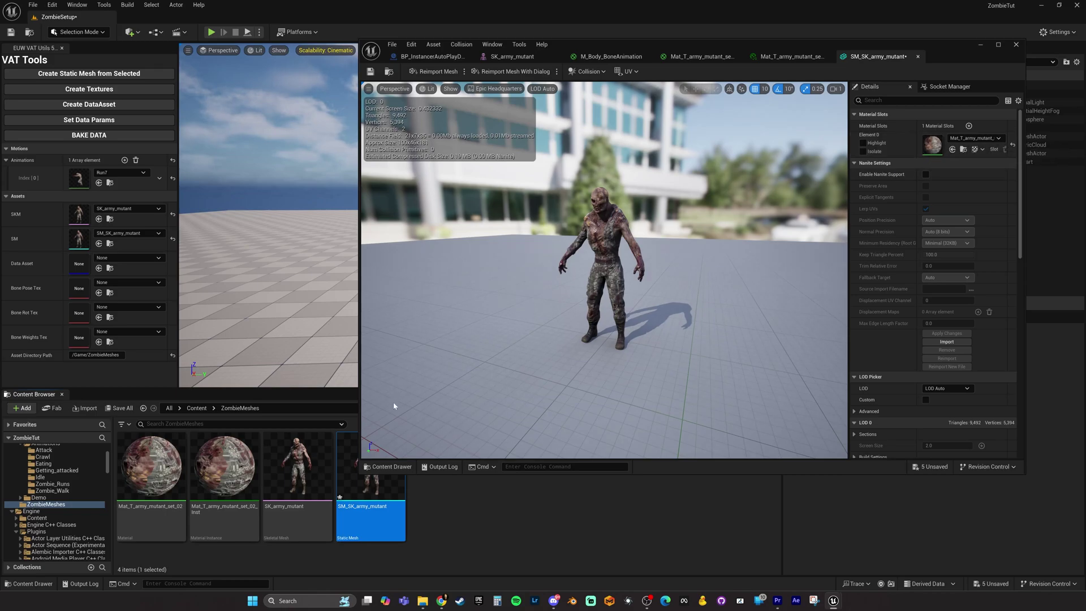
drag(214, 471, 936, 138)
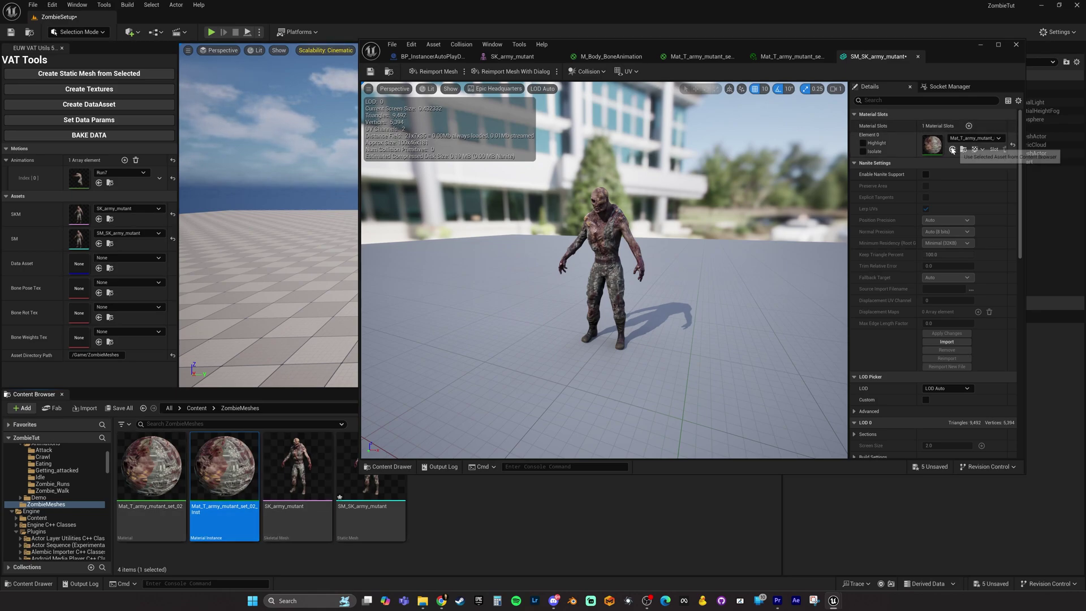
click(370, 71)
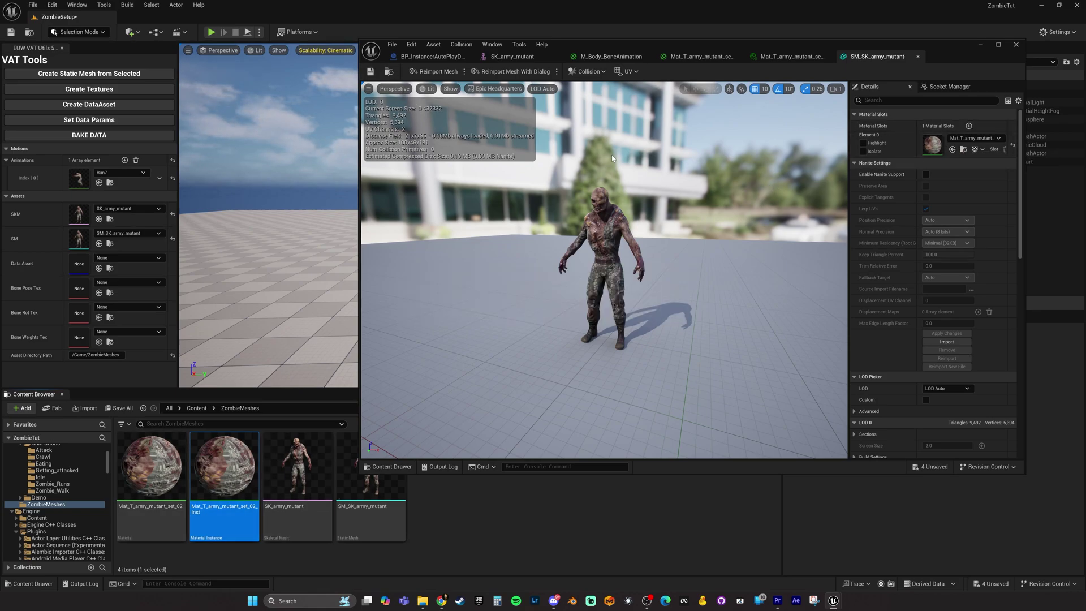
click(981, 45)
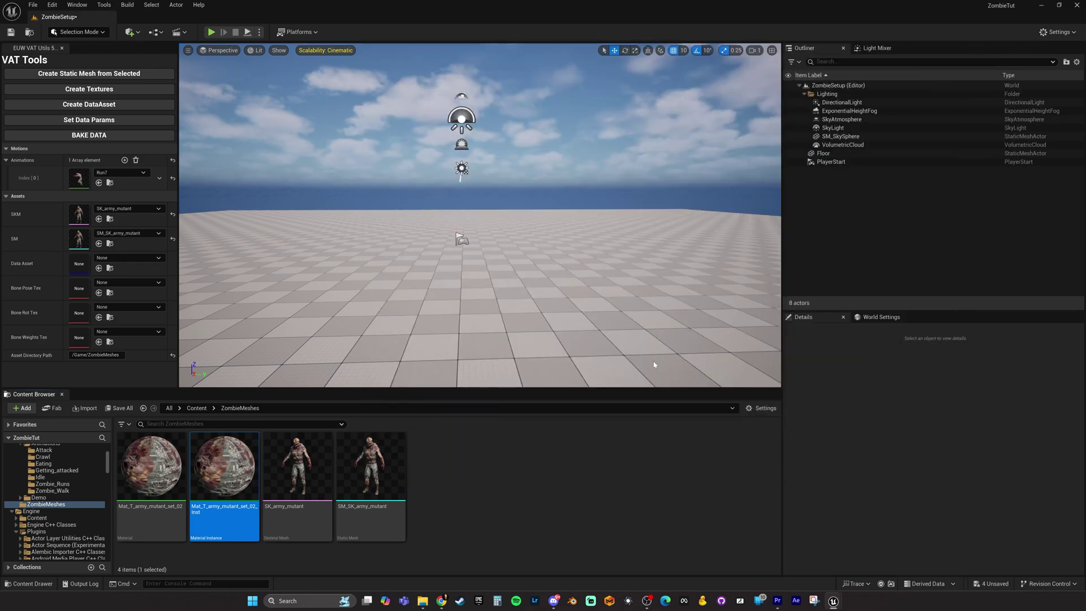
- Create the VAT bone textures and the data asset for SK_army_mutant with VAT Tools
click(507, 463)
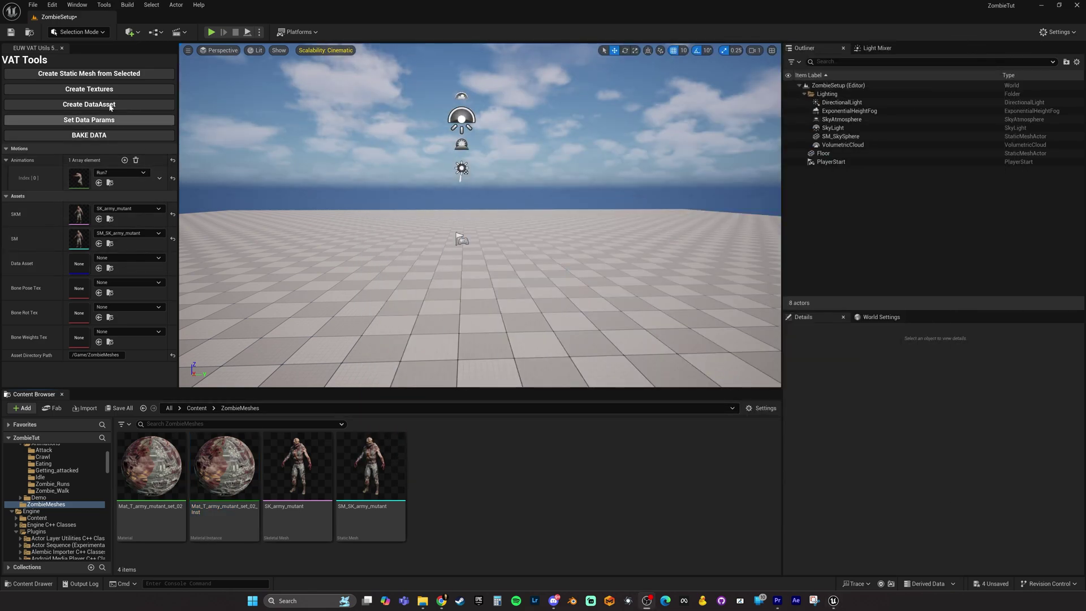
click(41, 90)
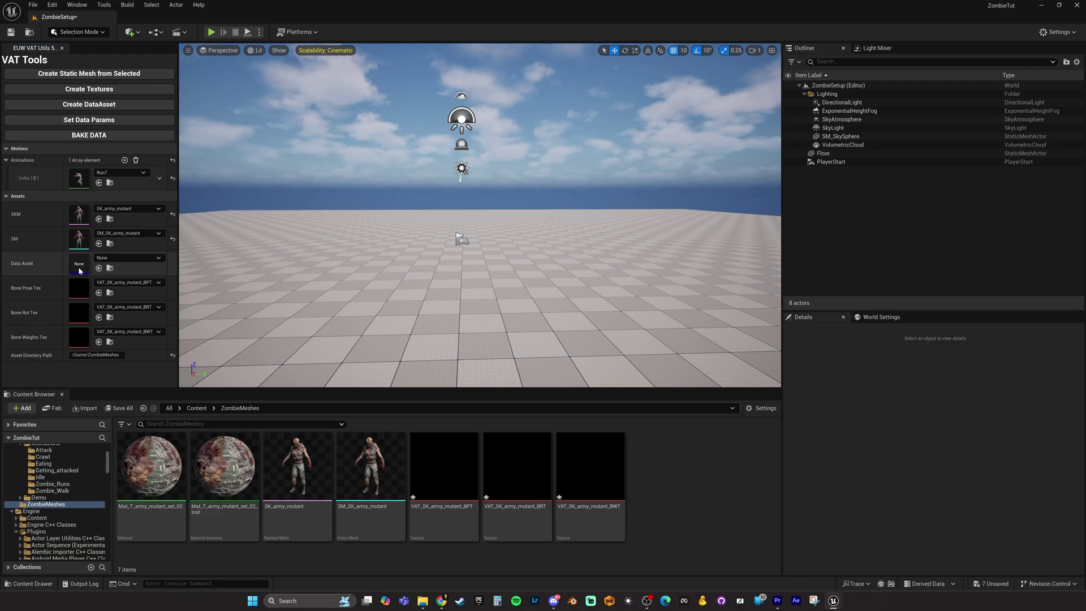
click(42, 107)
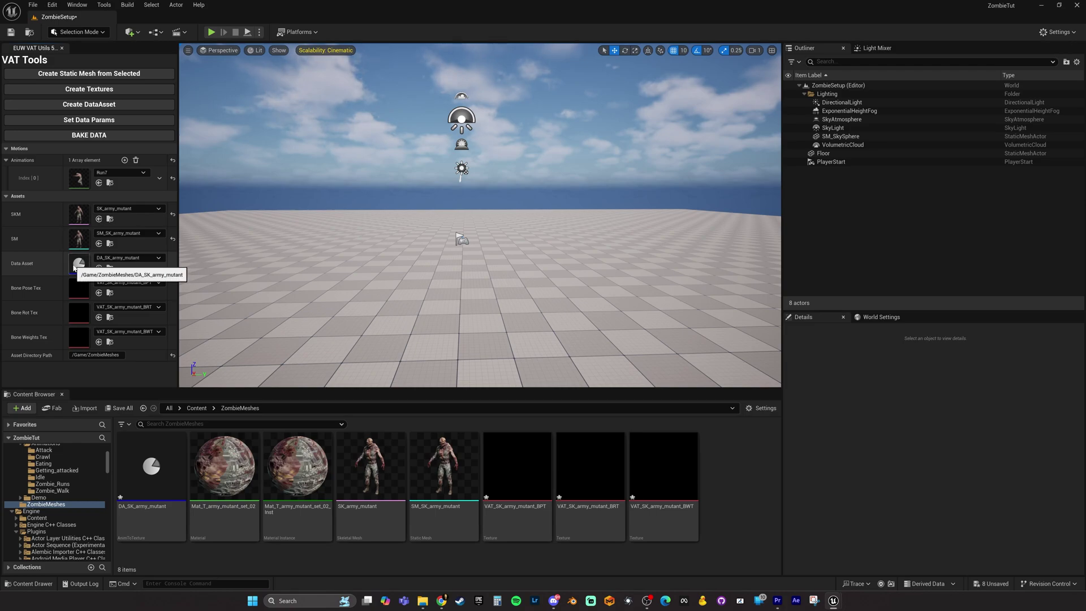
- Set the data params on DA_SK_army_mutant, and enable Enforce Power Of Two in the asset's Texture settings
click(40, 121)
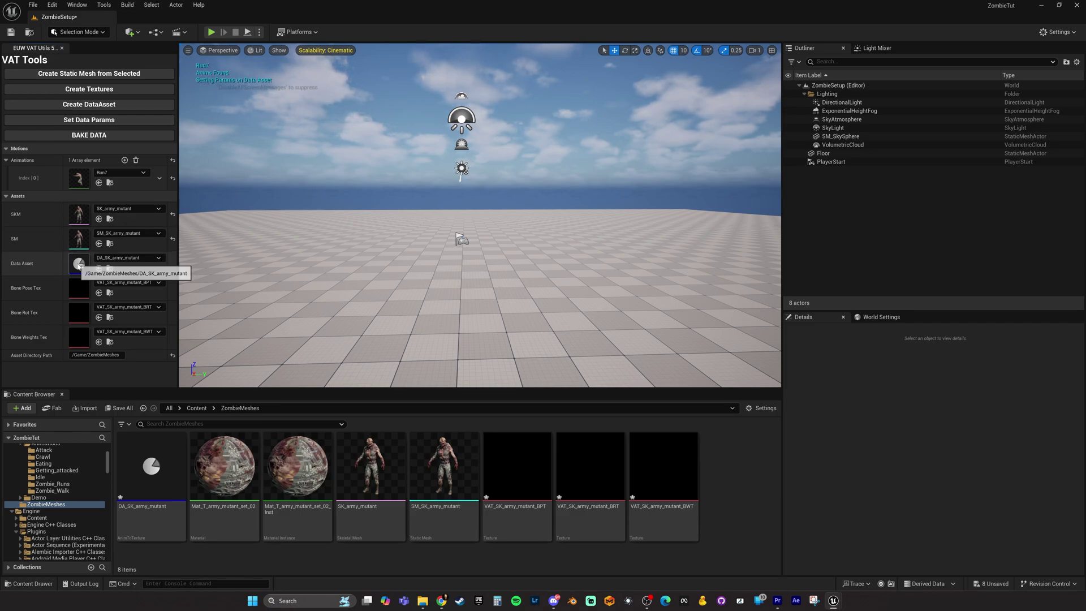
double_click(80, 263)
drag(718, 42, 586, 43)
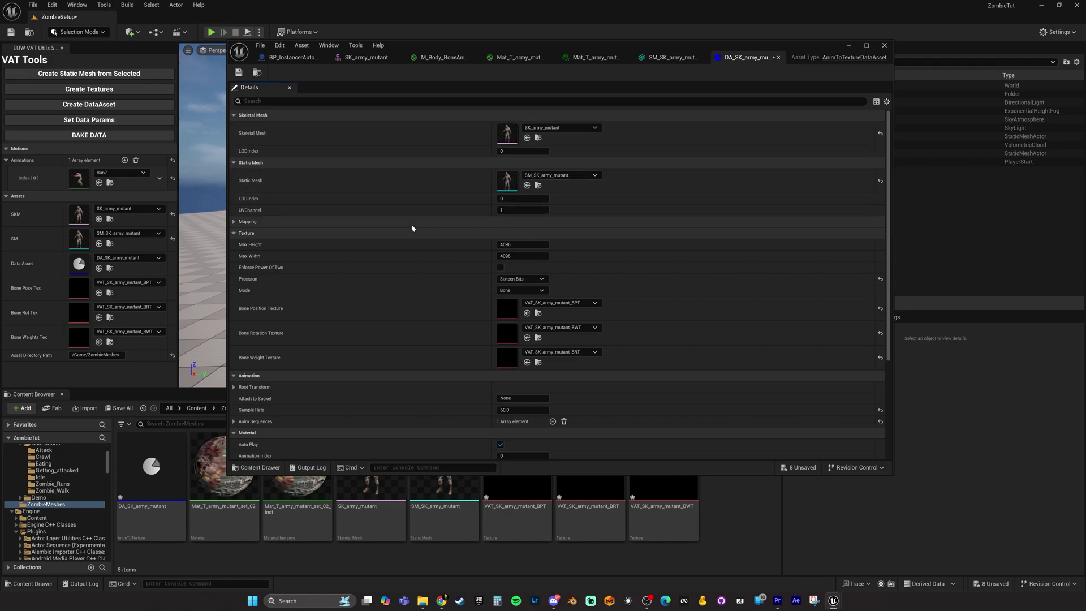
scroll(406, 222, down, 3)
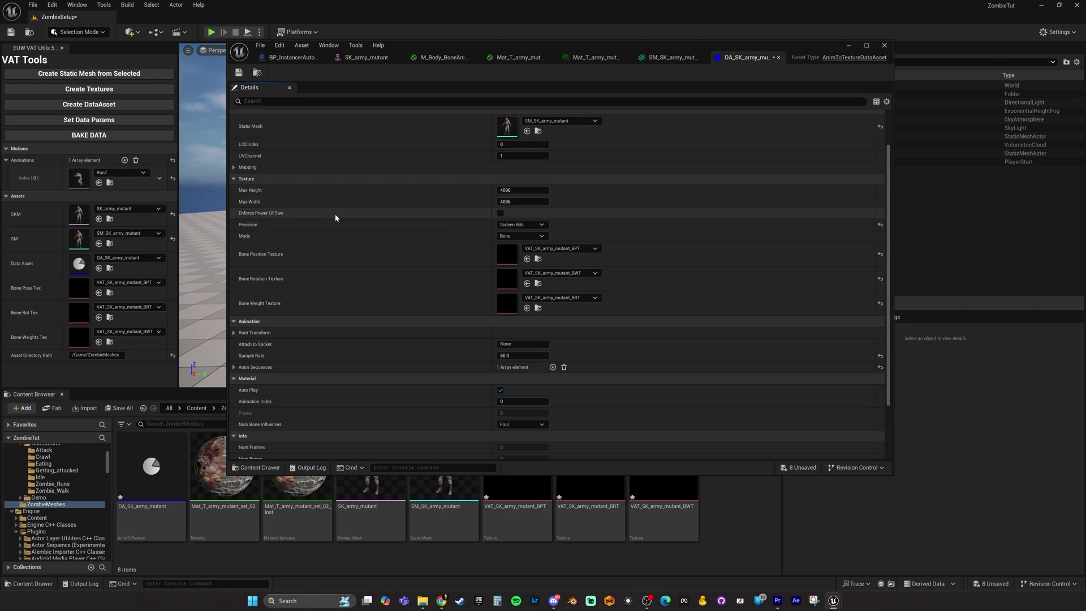
click(501, 213)
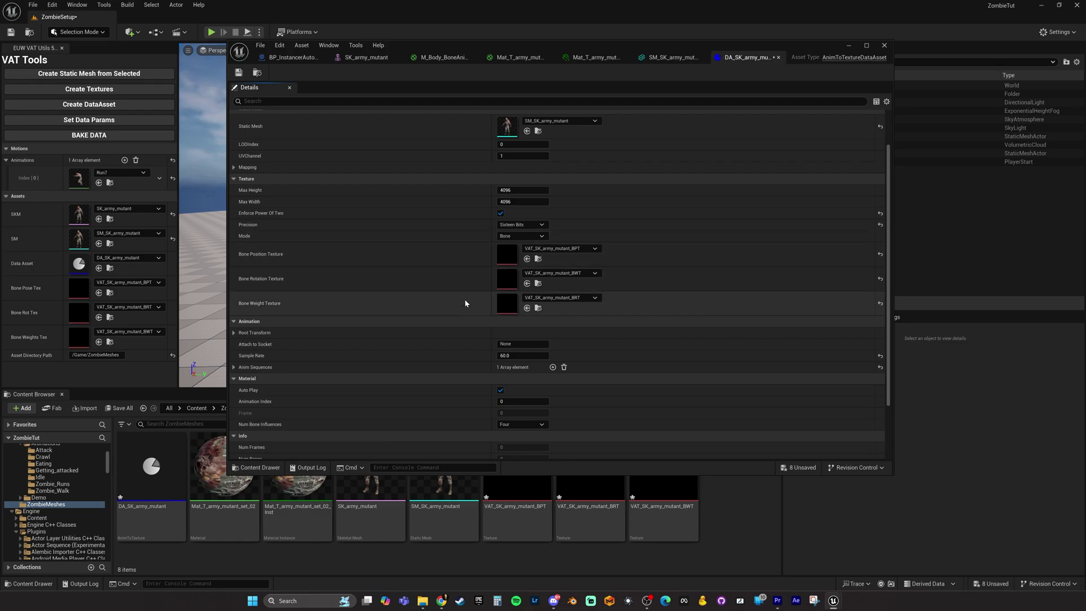
- Enable Use Custom Range for the Run7 entry in the data asset's Anim Sequences
scroll(421, 312, down, 1)
click(378, 305)
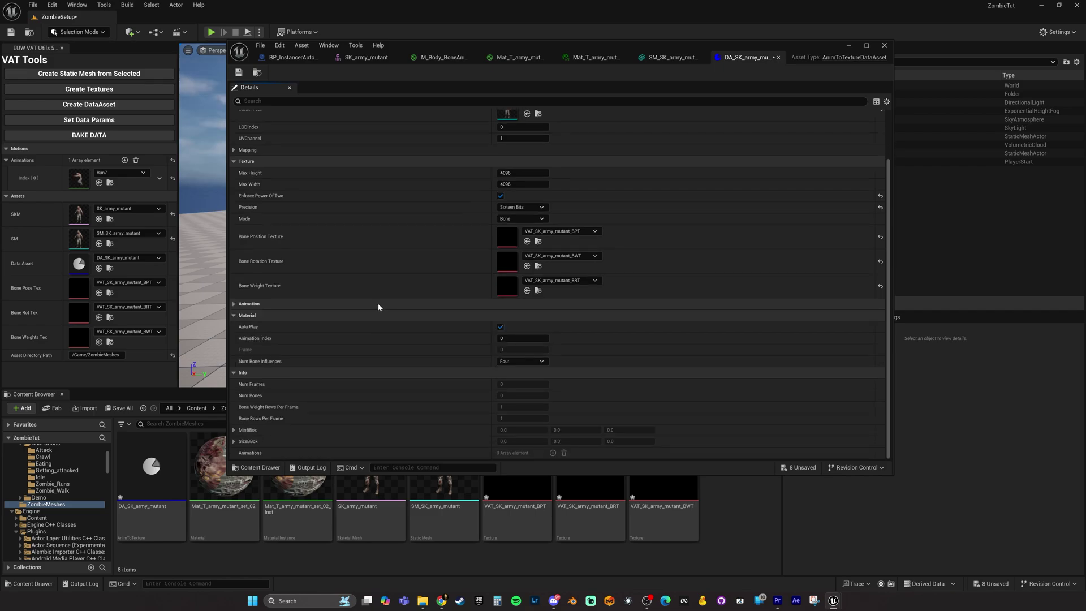
click(236, 305)
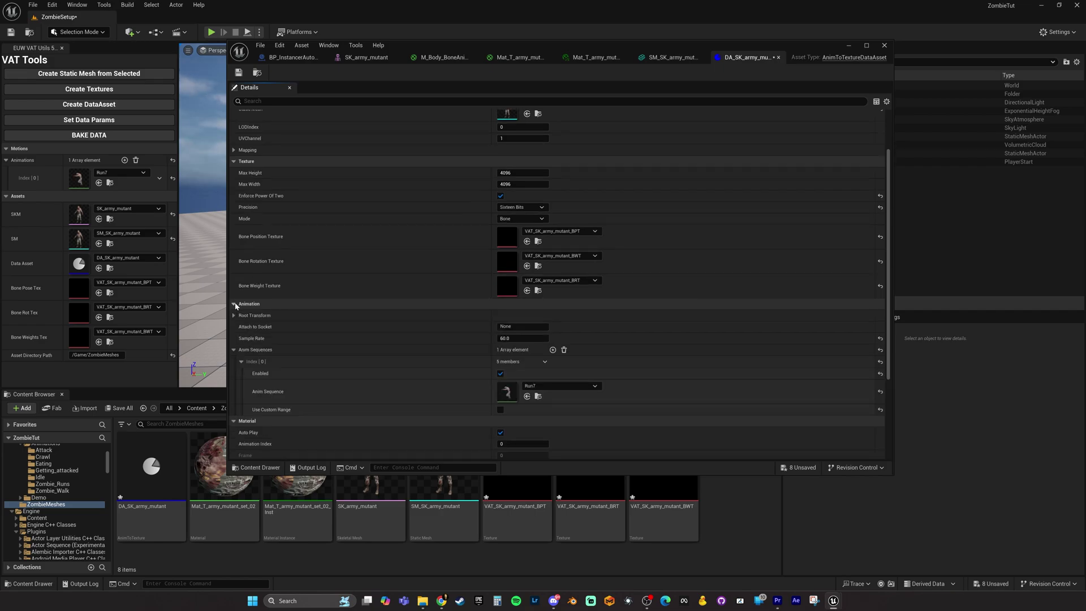
click(500, 409)
scroll(382, 361, down, 1)
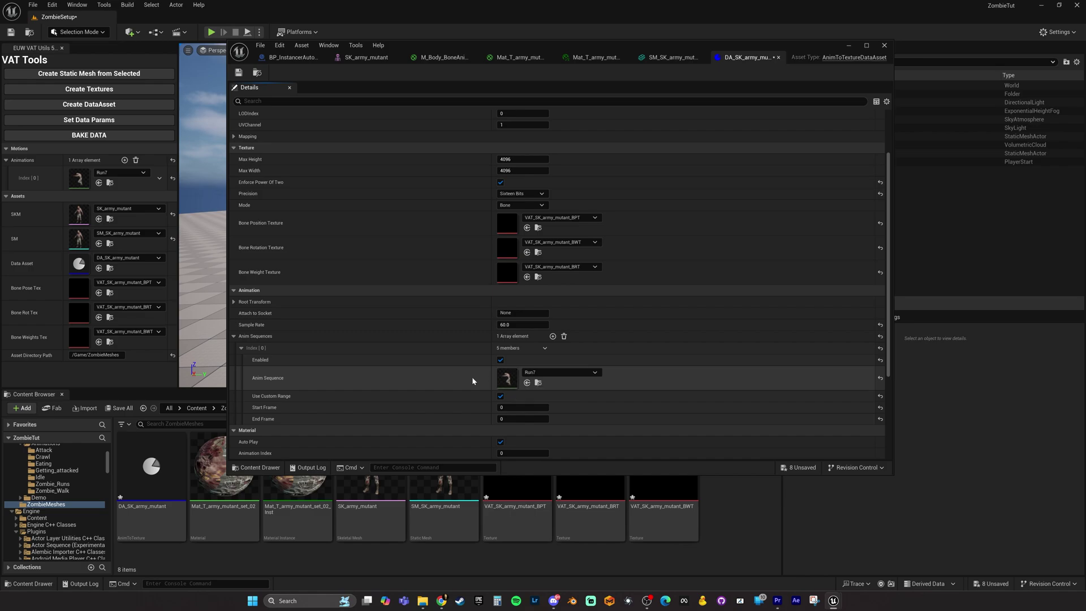
- Locate Run7 in the Content Browser to check its details and set the data asset's Sample Rate to 91
click(538, 383)
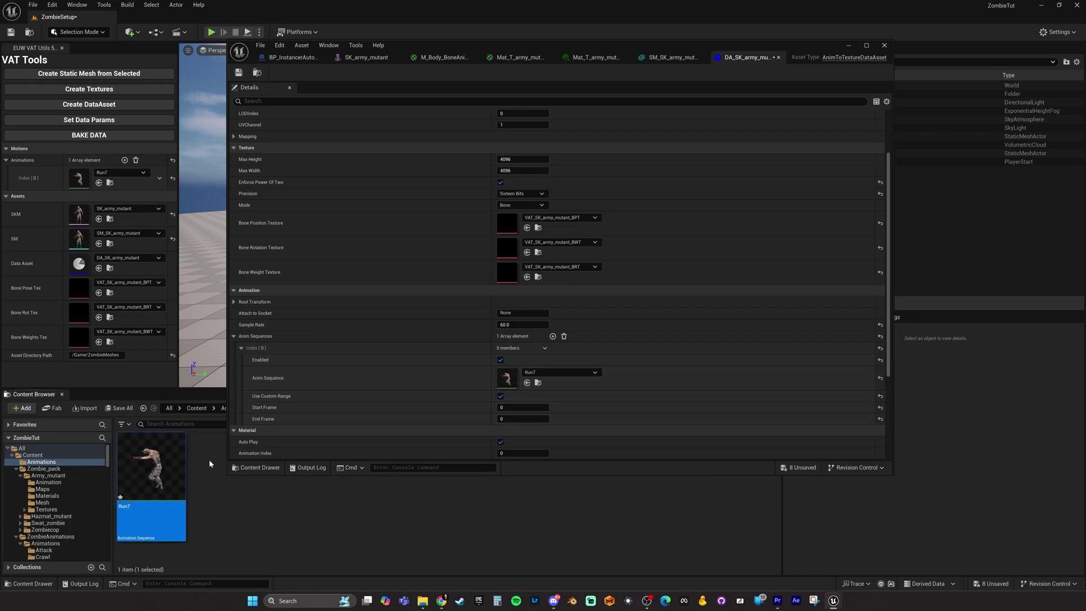
mouse_move(161, 466)
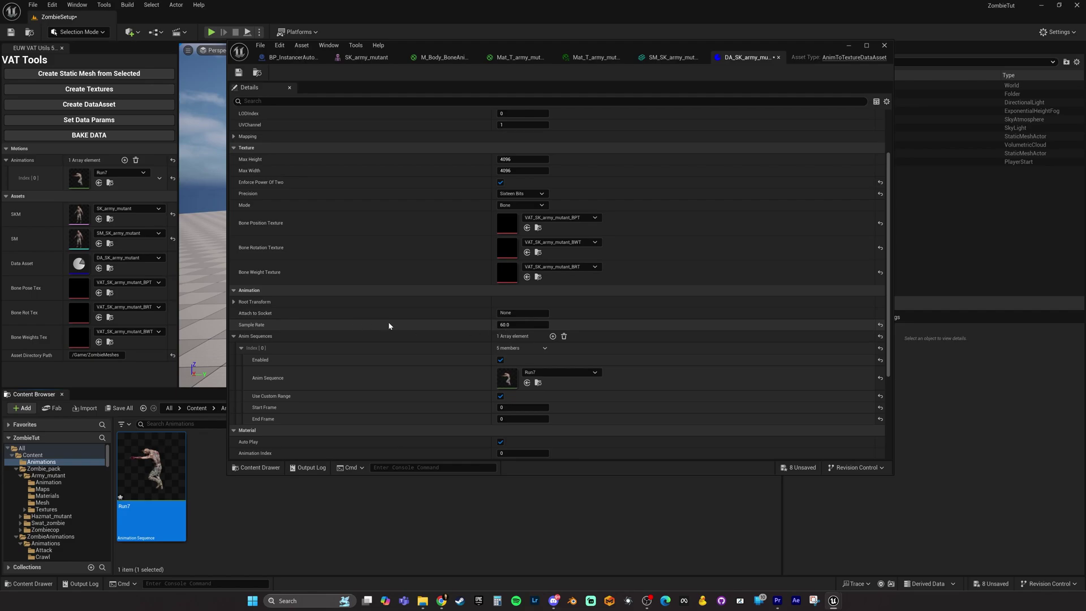
click(519, 325)
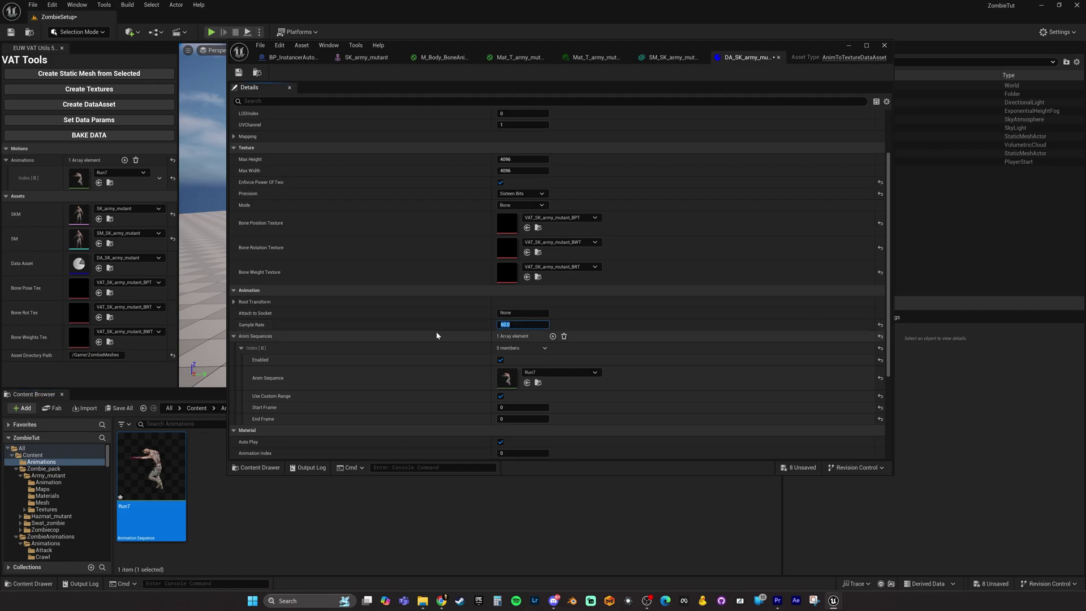
text(91)
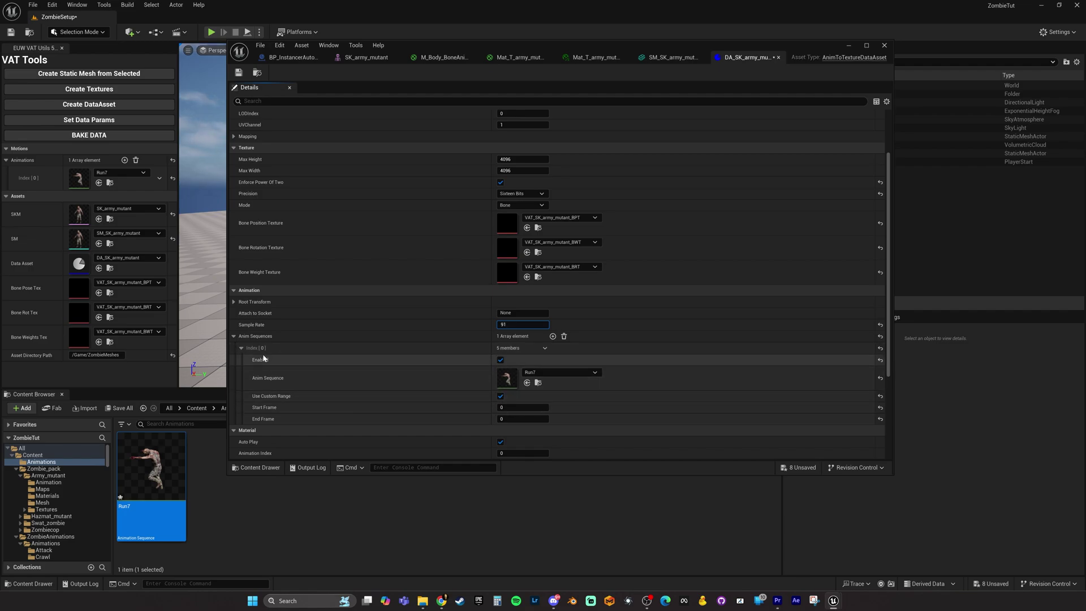
- Set the End Frame of the Run7 sequence's custom range to 18
click(242, 348)
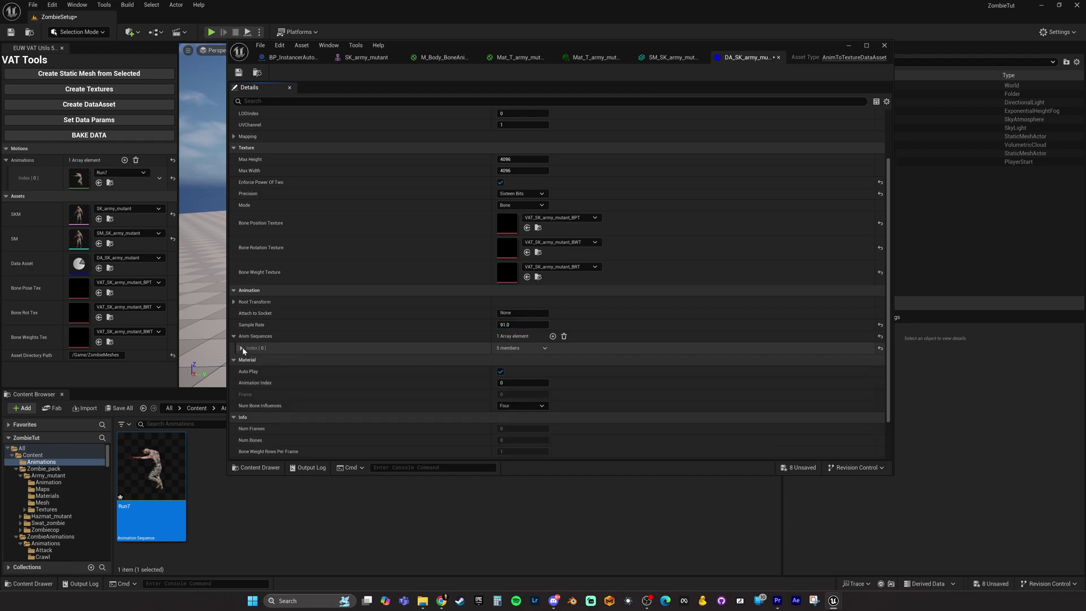
click(242, 348)
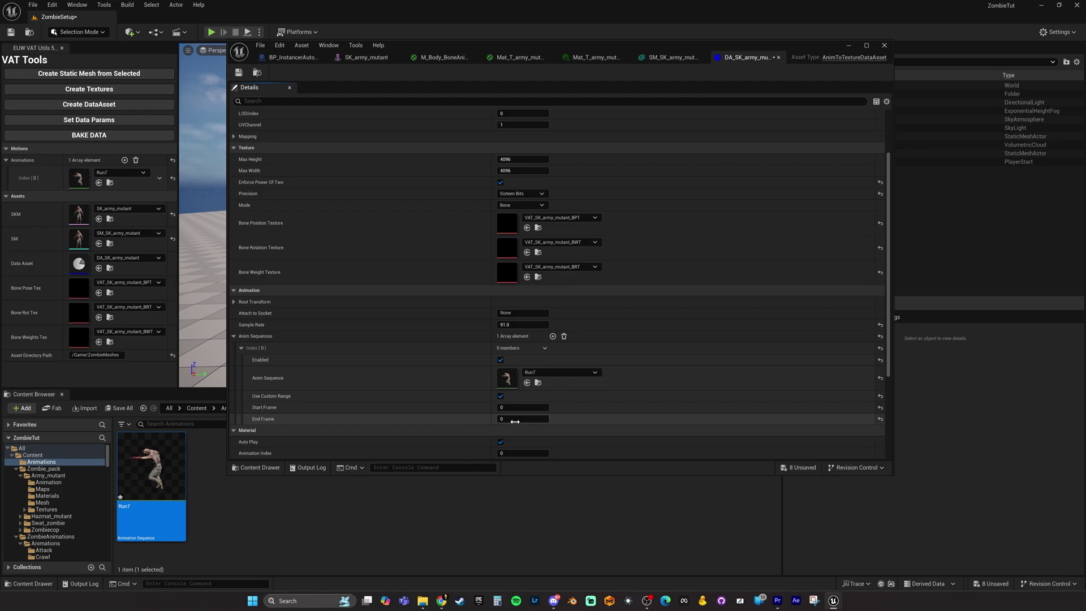
click(516, 419)
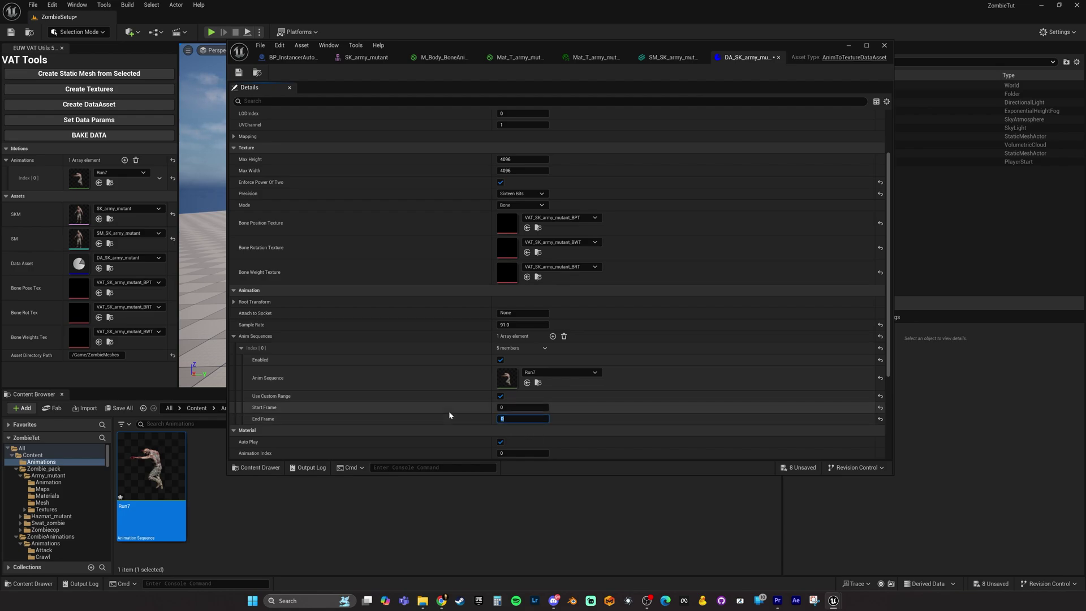
text(18)
scroll(401, 382, down, 1)
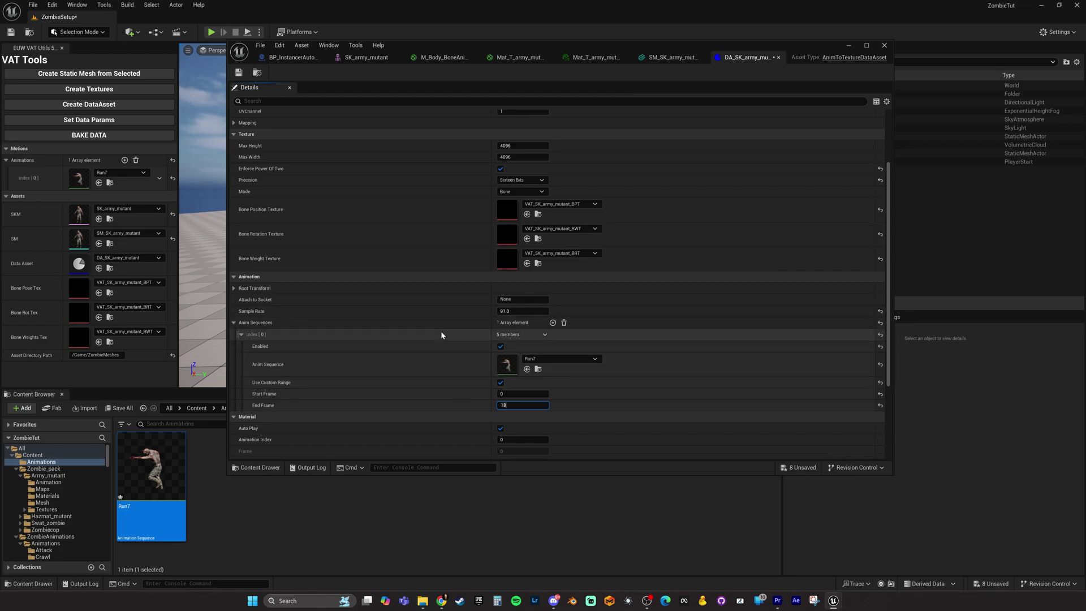
- Save the data asset and bake the animation data for SK_army_mutant with VAT Tools
click(238, 74)
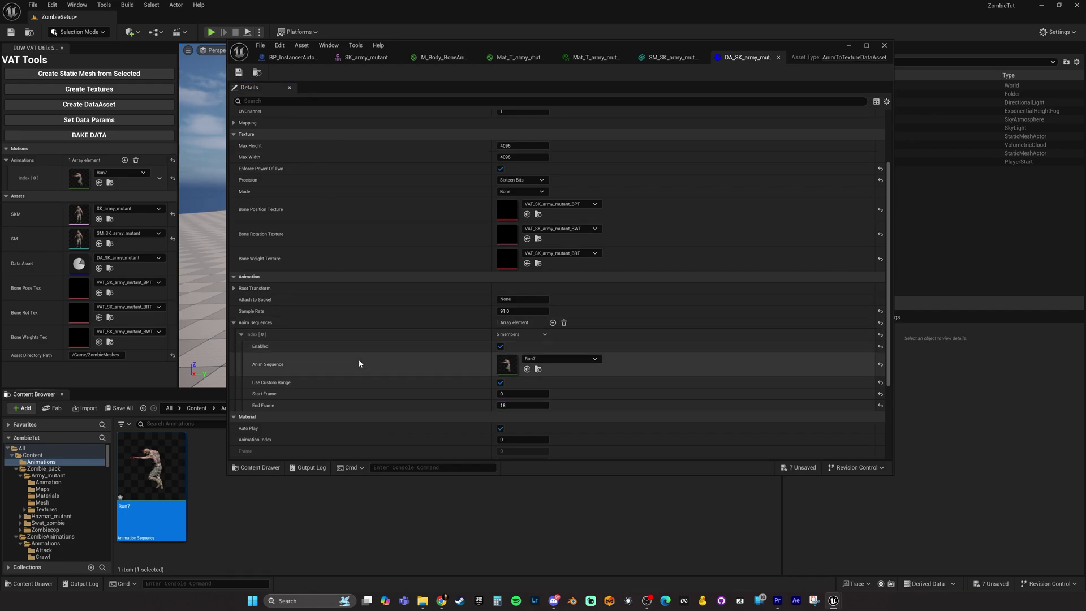
scroll(358, 364, down, 5)
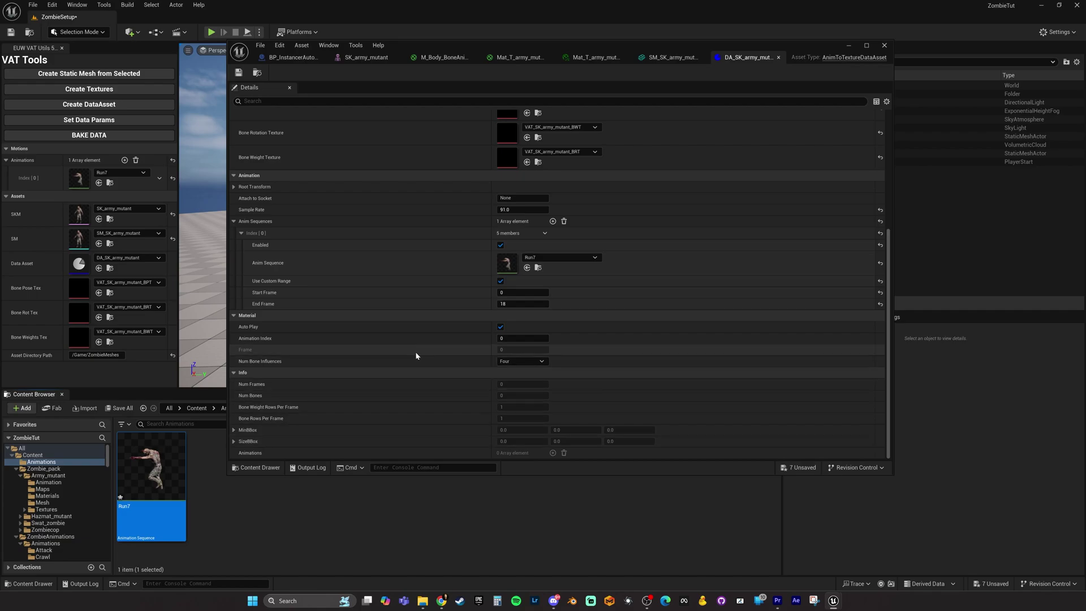
scroll(409, 368, up, 5)
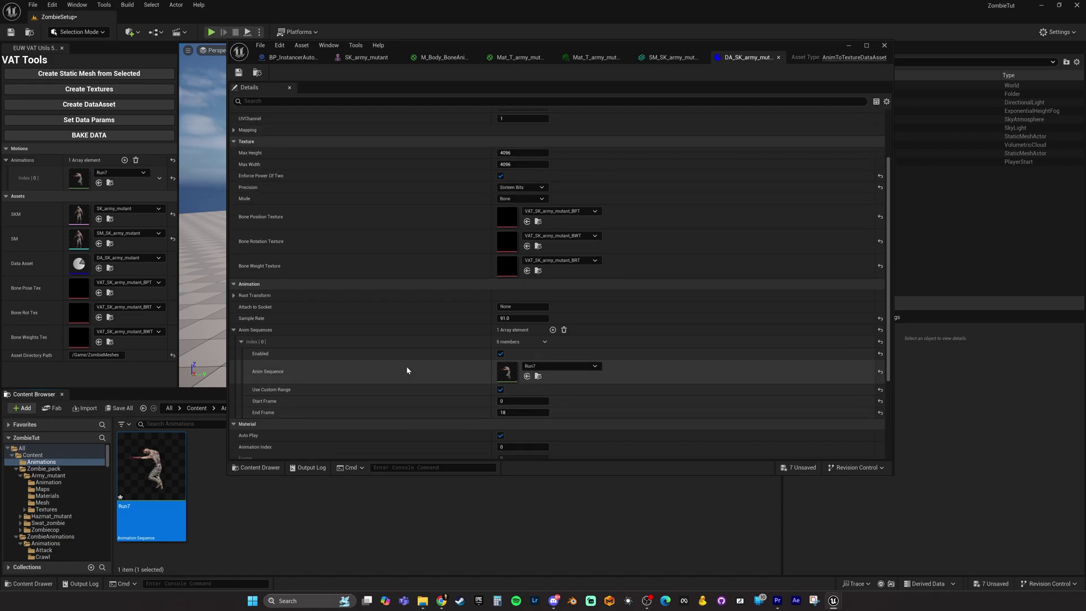
click(849, 46)
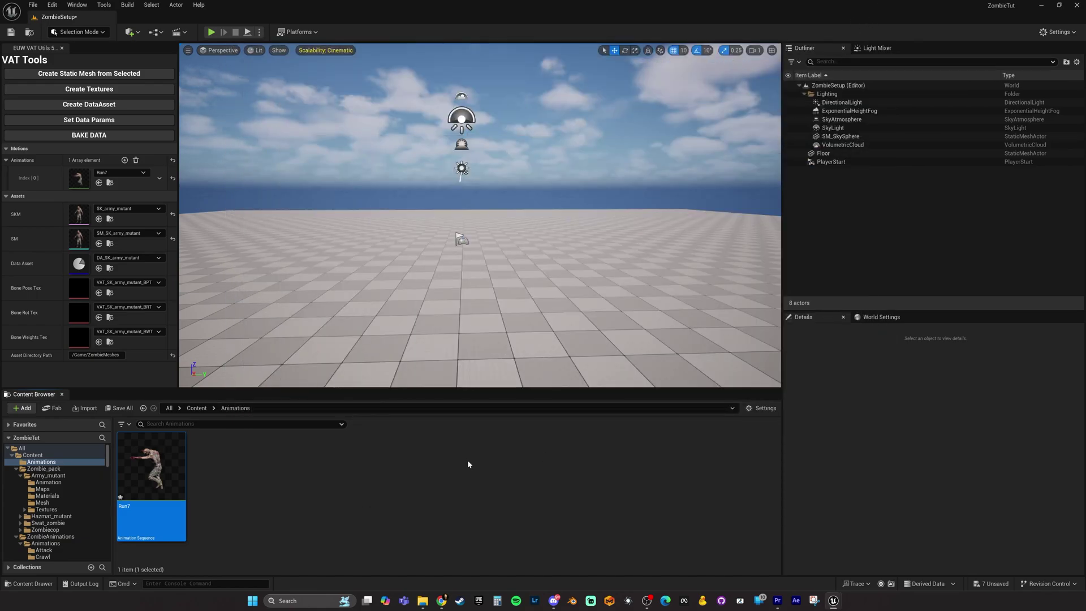
click(352, 496)
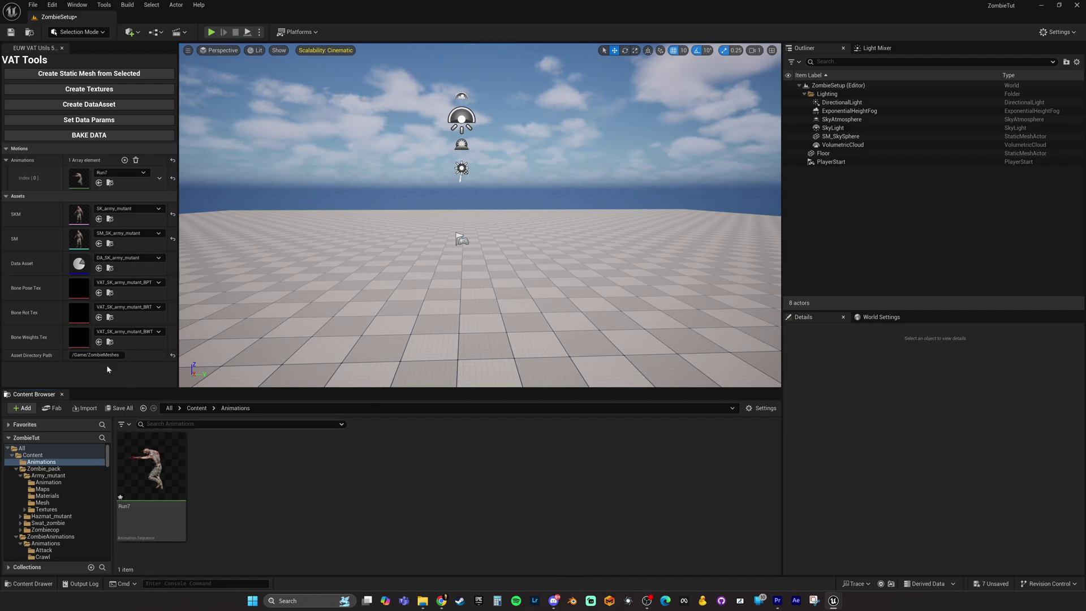
click(56, 136)
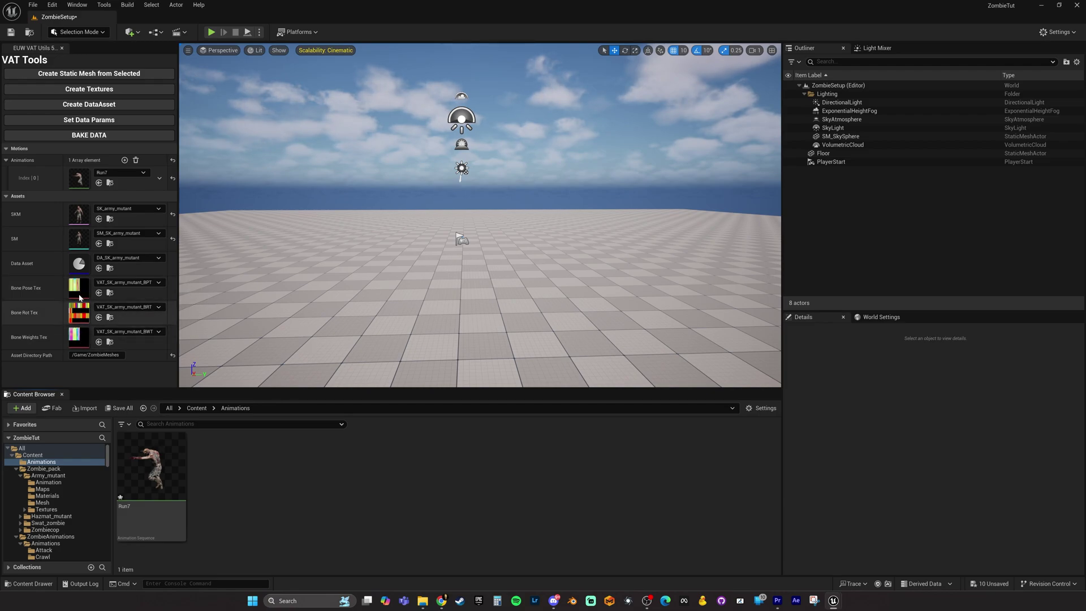
- Open the baked static mesh SM_SK_army_mutant and locate its assigned material instance in the Content Browser
click(109, 243)
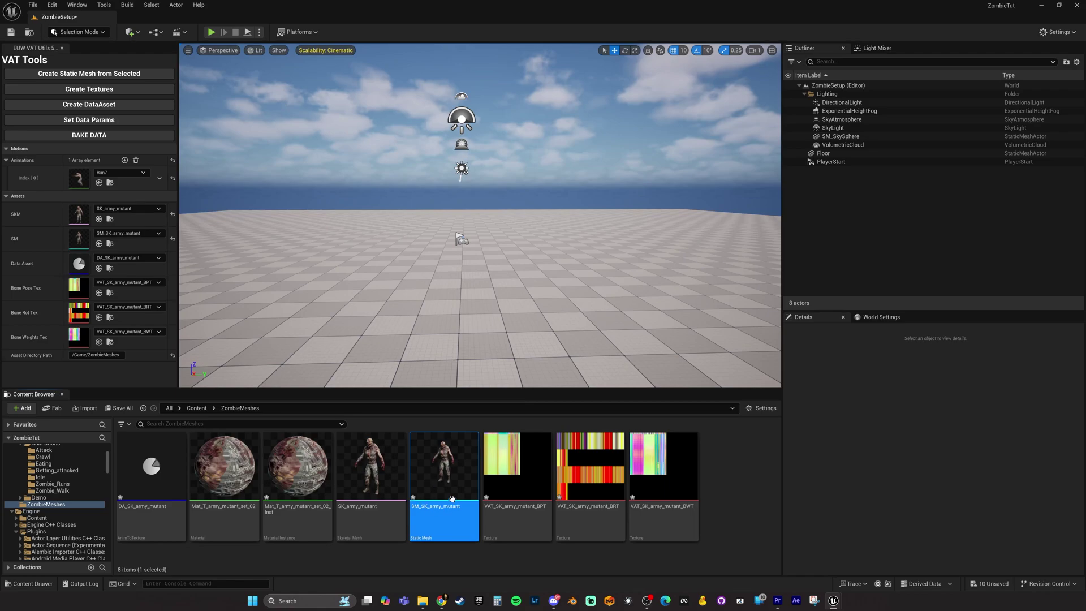
mouse_move(447, 474)
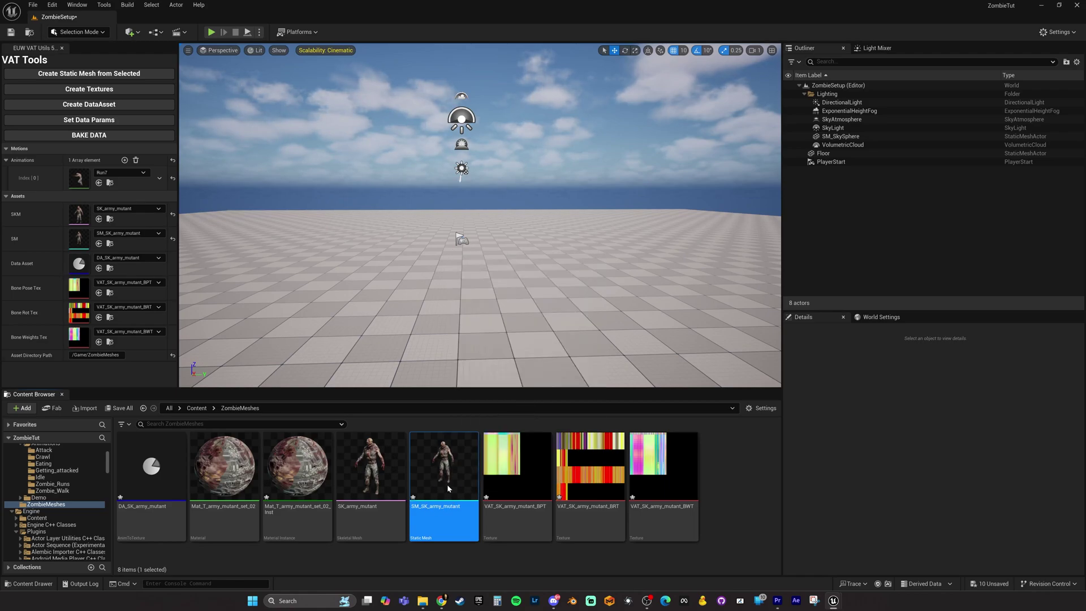
double_click(447, 484)
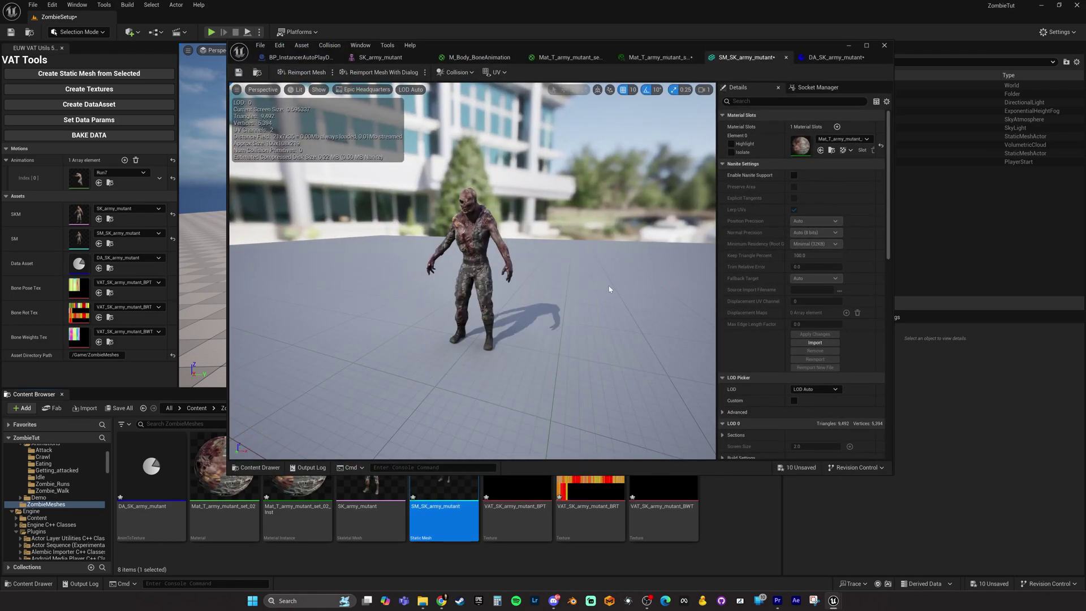
scroll(609, 289, up, 5)
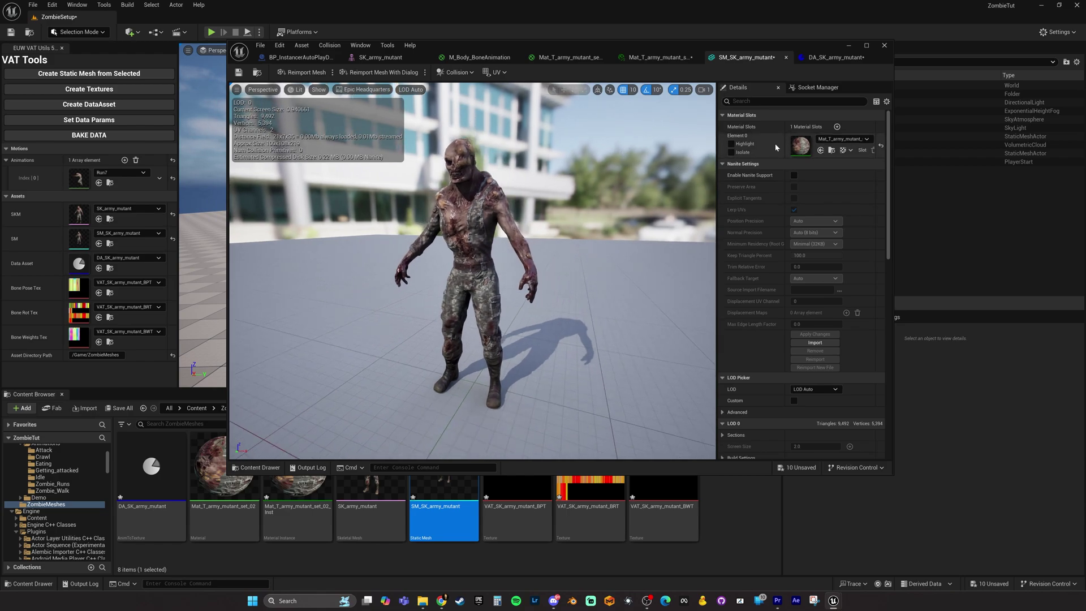
click(832, 151)
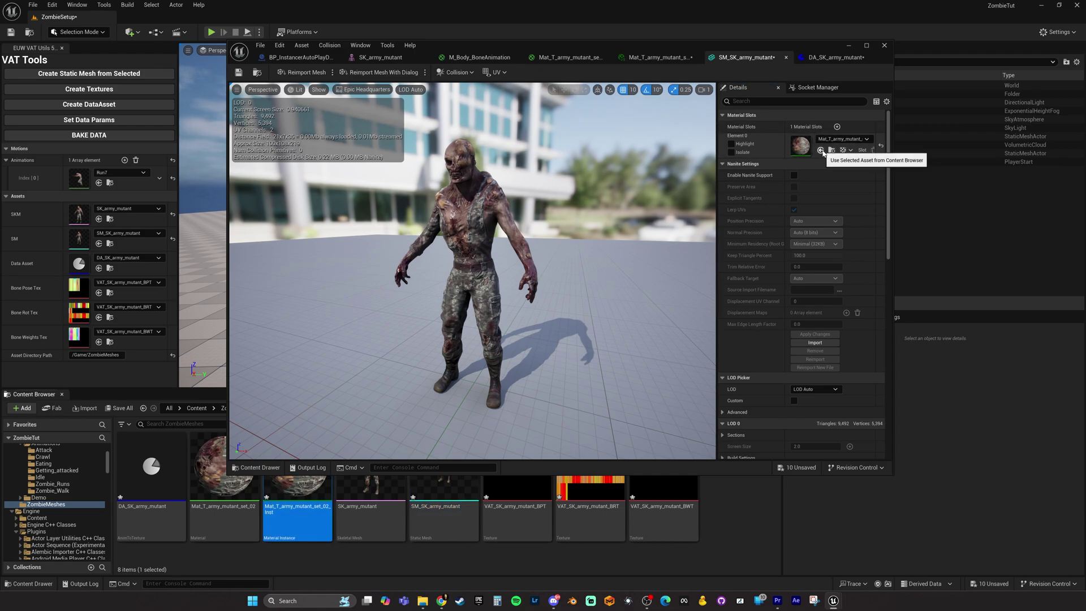
- Override and enable the UseLayers static switch in the mutant's material instance
double_click(297, 509)
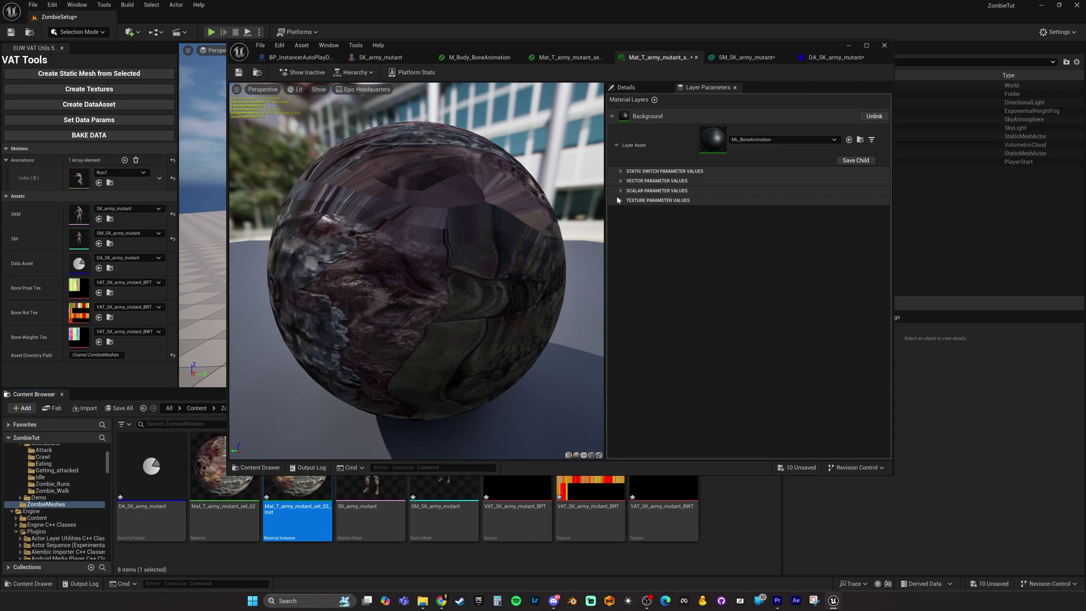
click(639, 88)
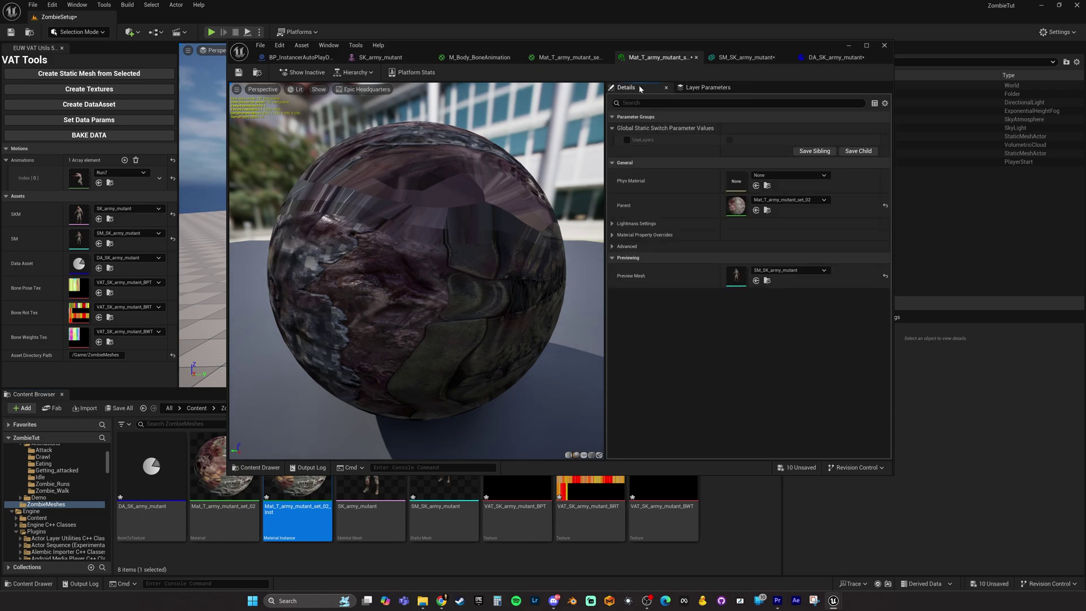
click(627, 140)
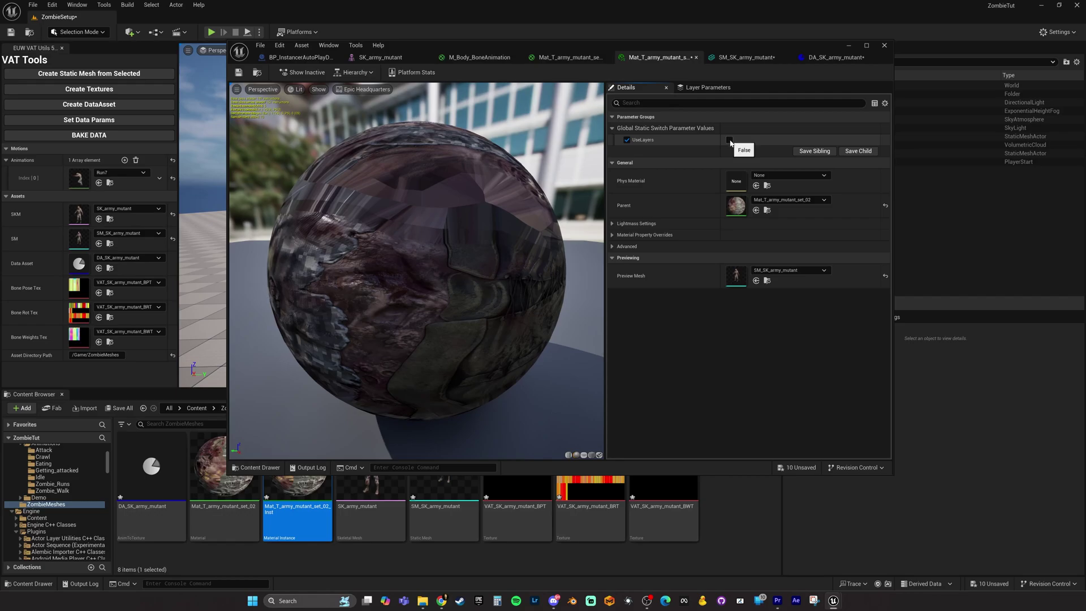
click(729, 140)
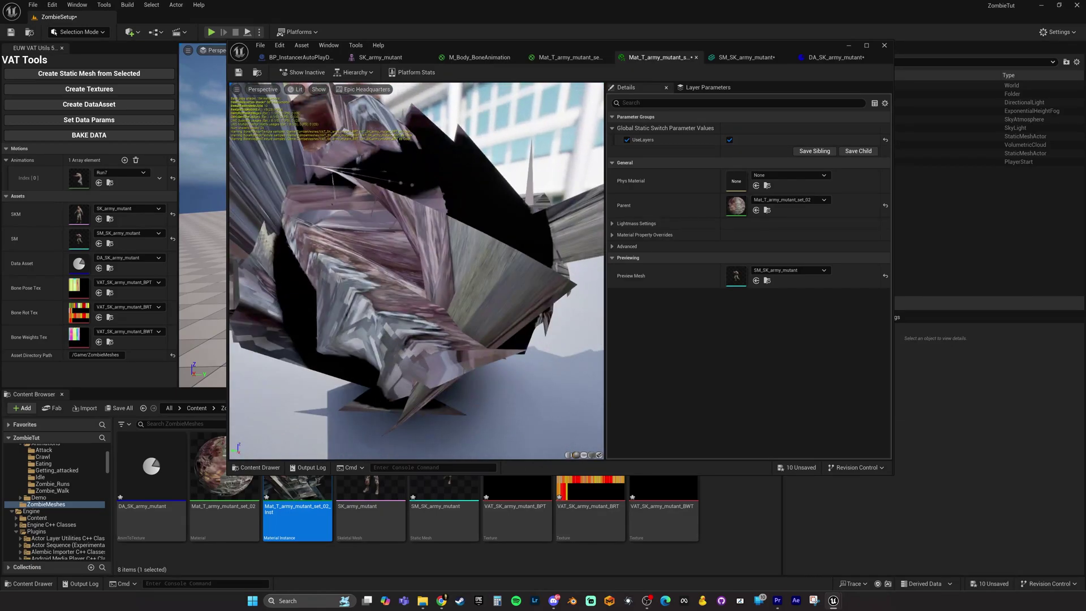
- Turn off the UseUV0 override in the ML_BoneAnimation layer's static switches and preview the animated SM_SK_army_mutant mesh
click(717, 88)
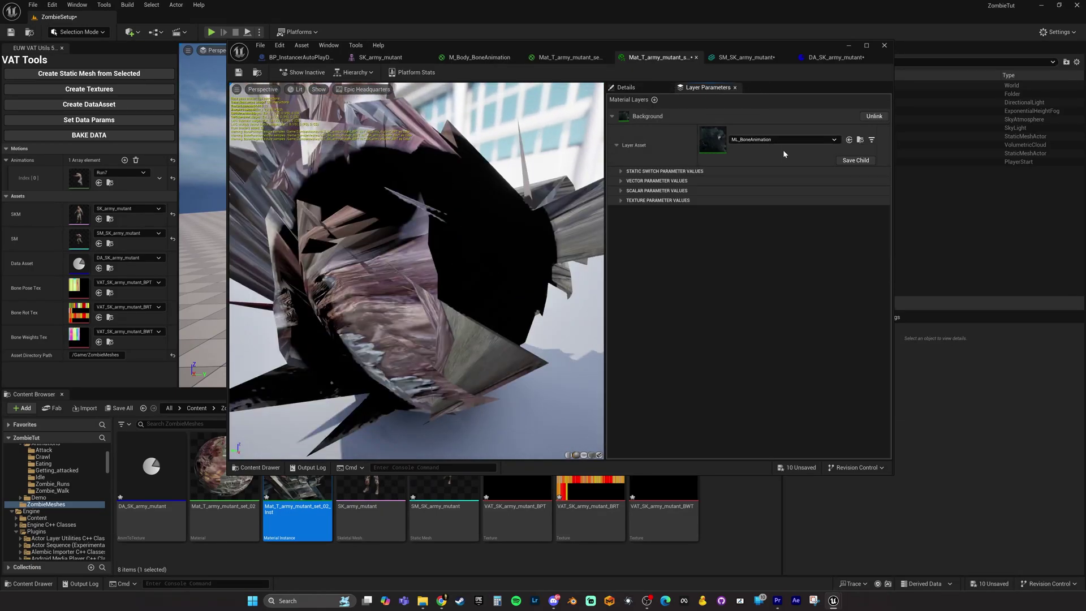
click(621, 171)
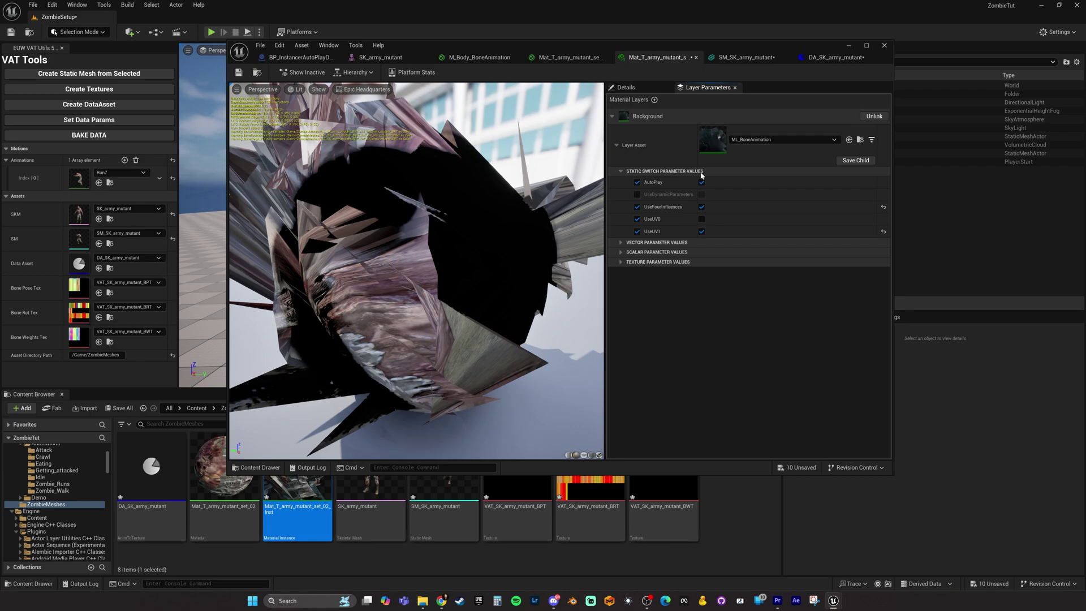
click(637, 218)
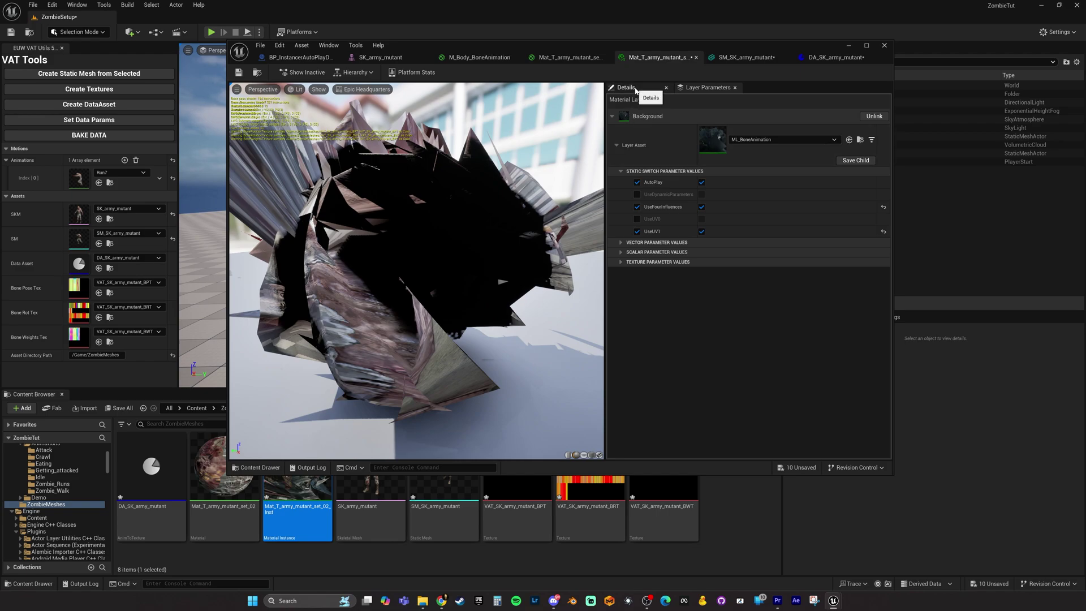
click(727, 58)
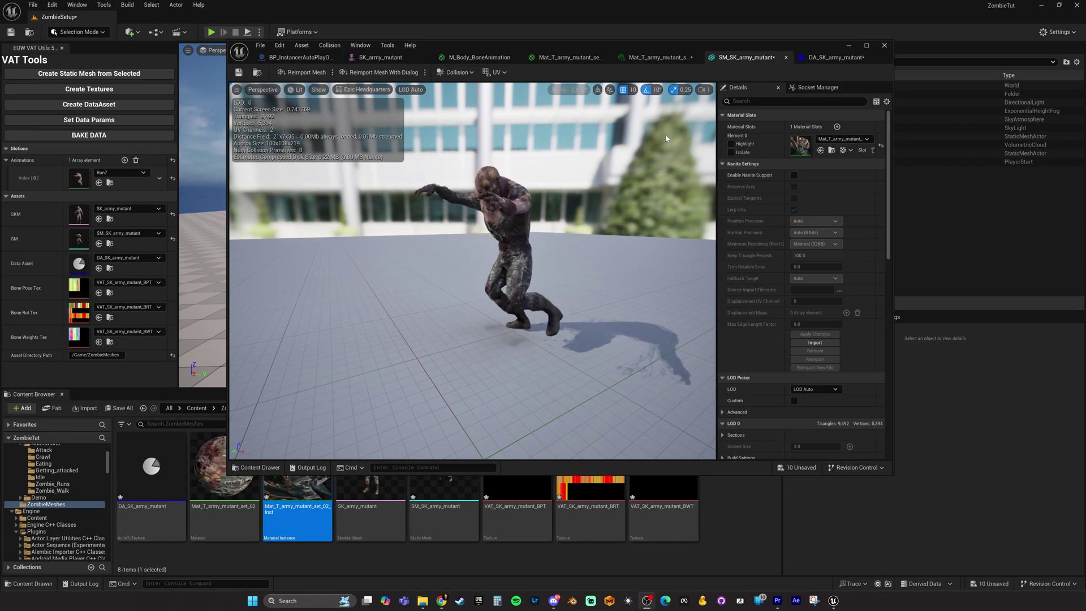
- Try a SampleRate of 60 in the material instance's scalar layer parameters and preview the animation on the static mesh
double_click(802, 146)
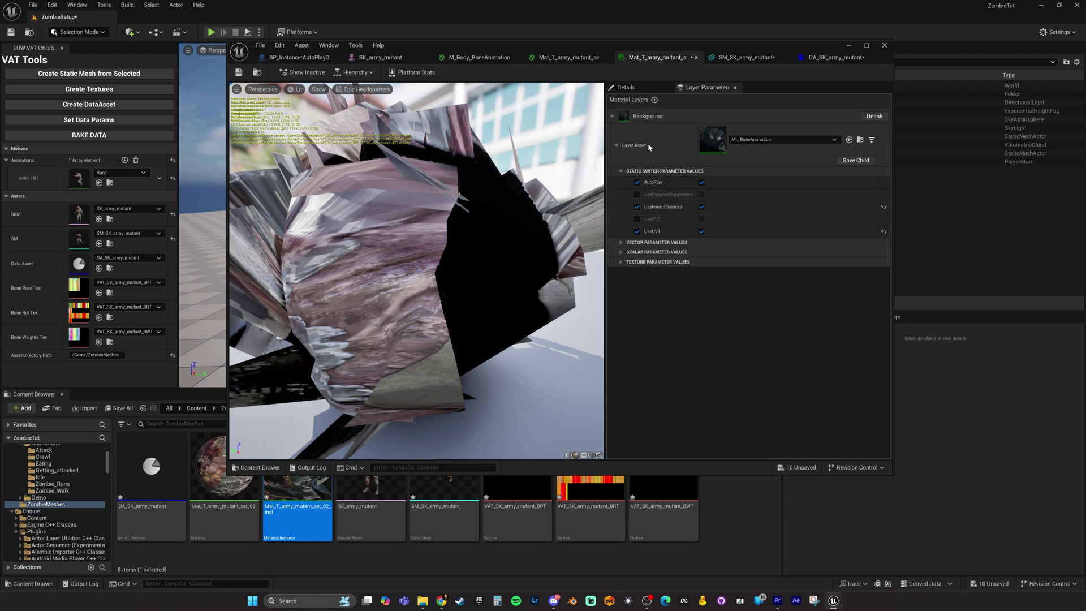
click(621, 253)
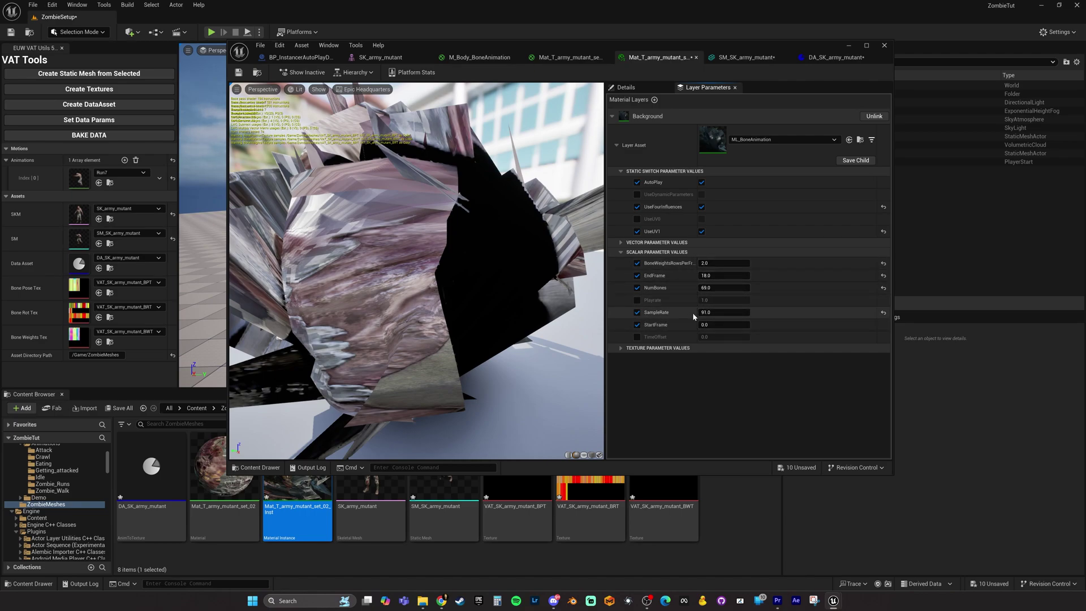
click(709, 313)
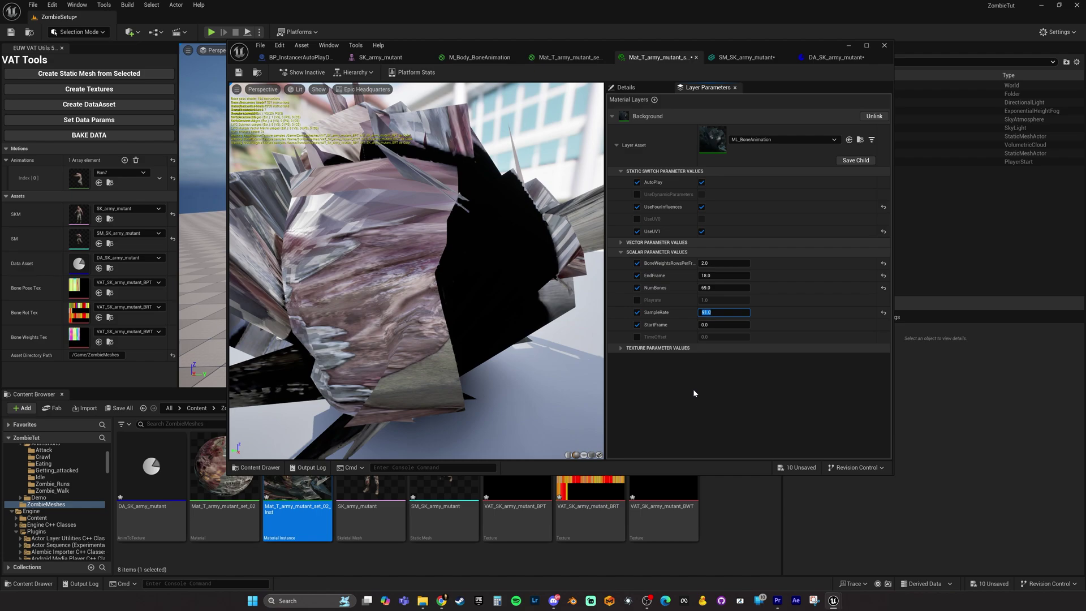
text(60)
key(Return)
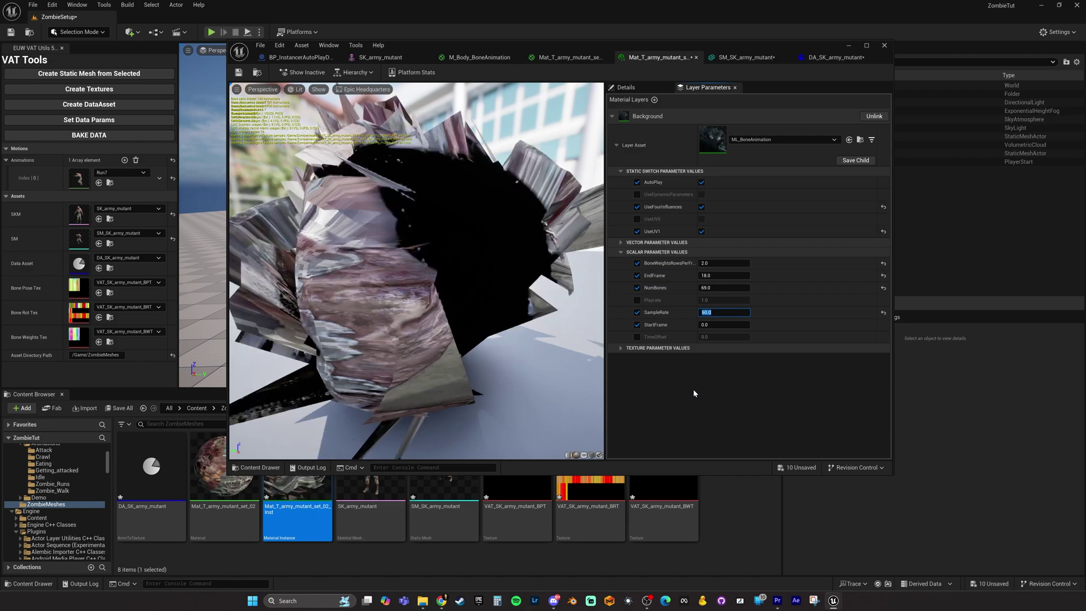
click(730, 58)
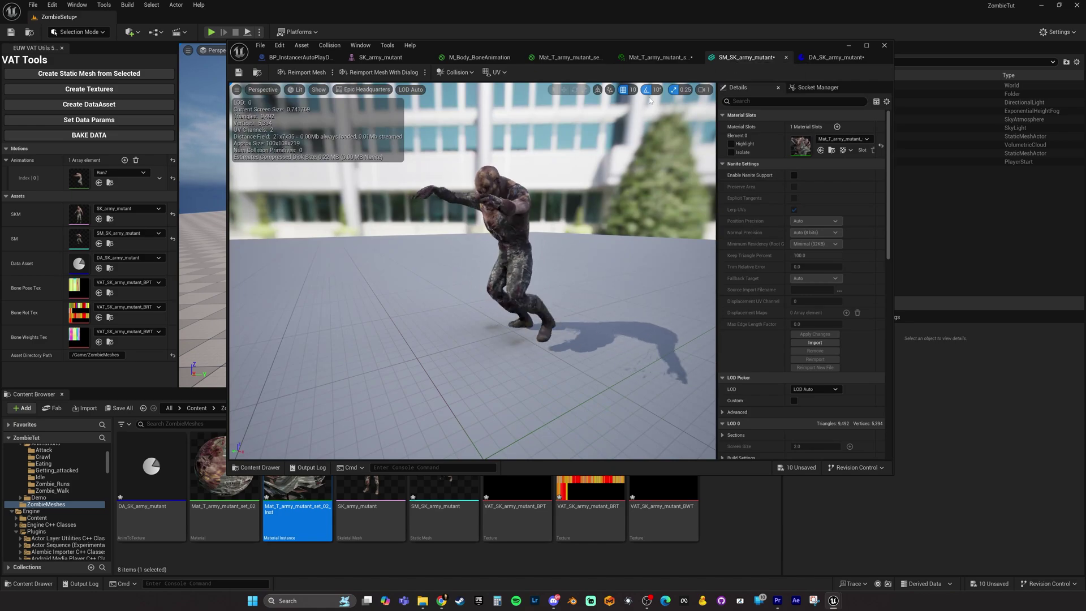
- Try a SampleRate of 30 in the bone animation layer and preview the zombie's run speed
click(658, 57)
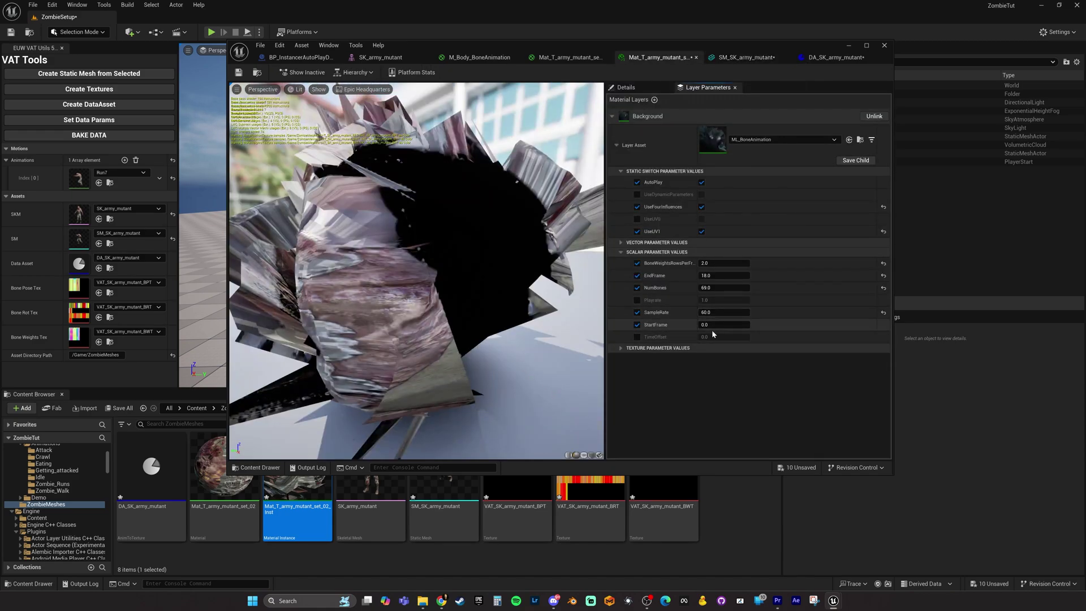
click(716, 312)
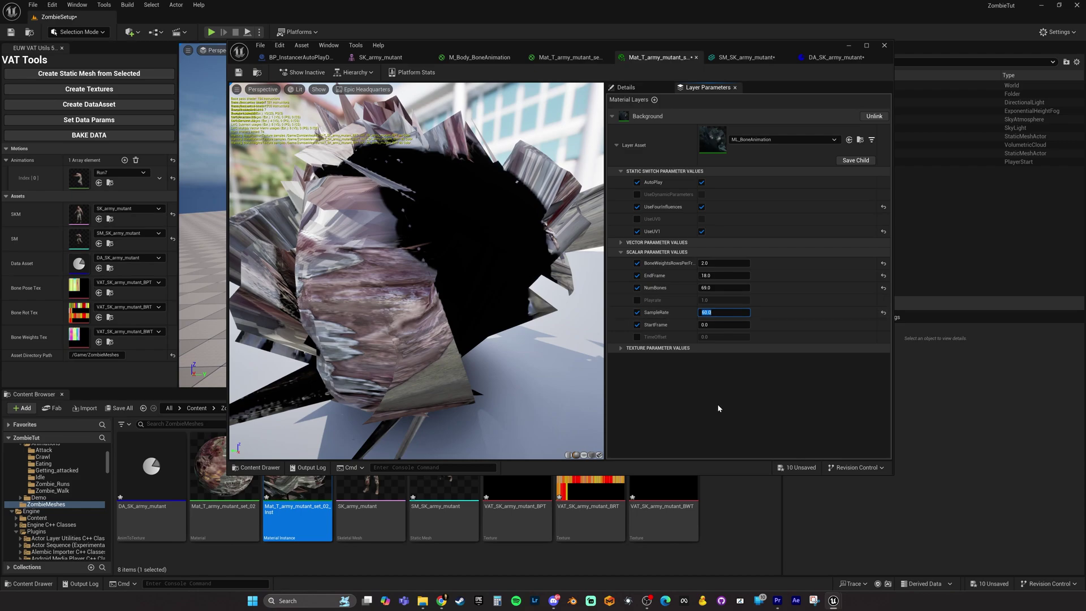
text(30)
key(Return)
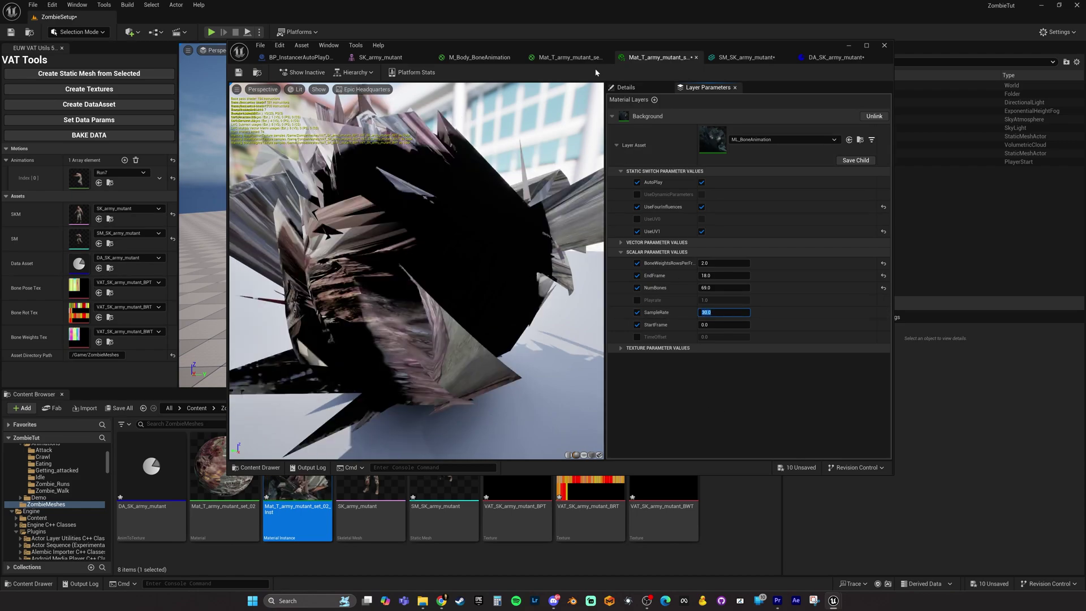
click(744, 57)
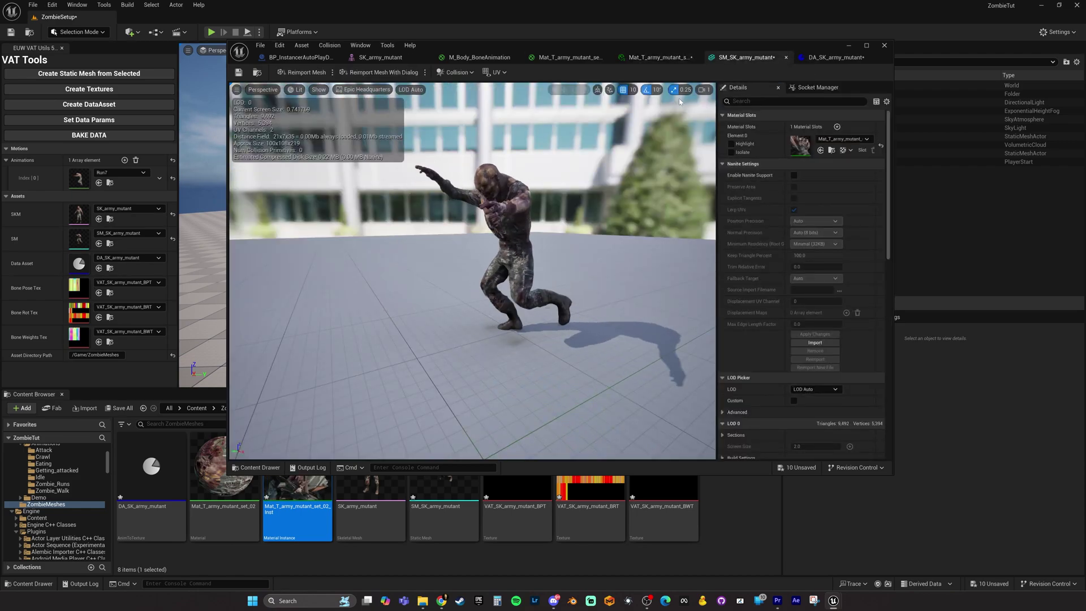
- Set the bone animation layer's SampleRate to 50, preview the run on SM_SK_army_mutant and save the static mesh
click(659, 57)
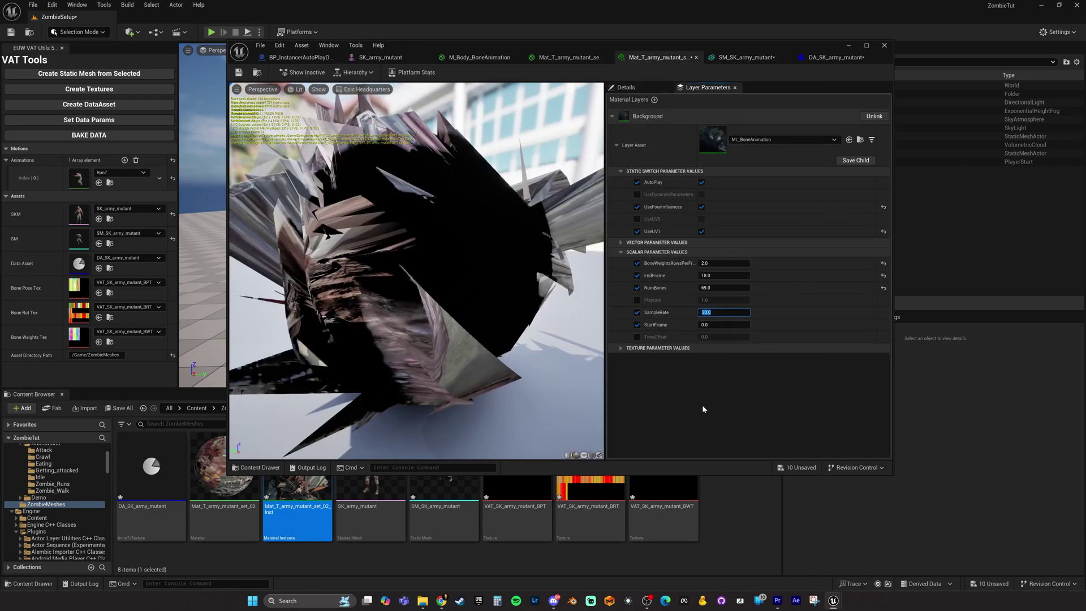
text(50)
key(Return)
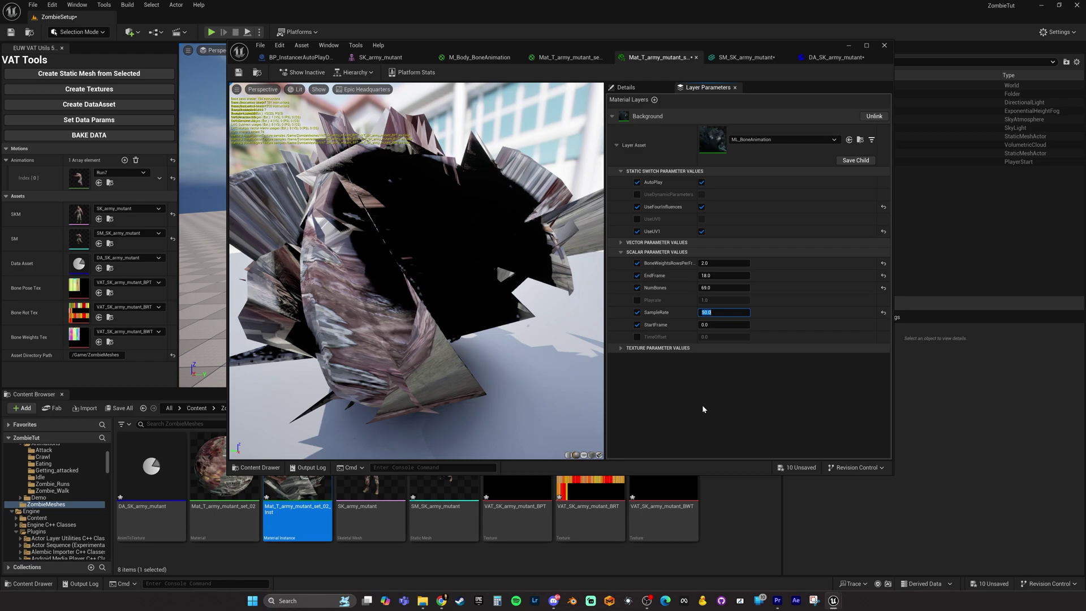
click(745, 57)
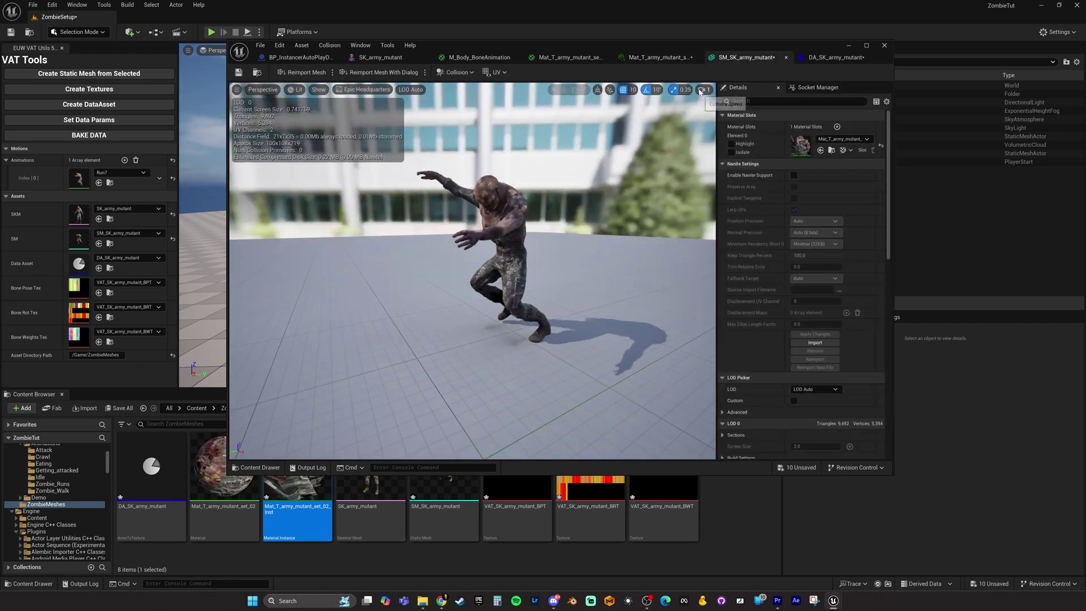
drag(613, 206, 553, 201)
key(ctrl+s)
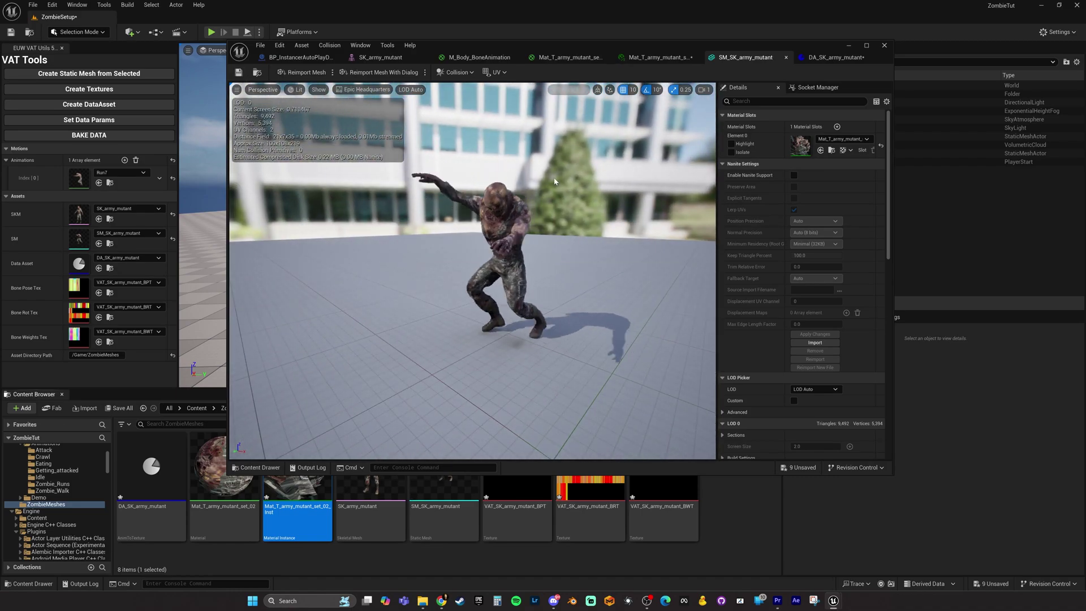
- Place the SM_SK_army_mutant static mesh on the floor of the ZombieSetup level and leave it deselected
click(848, 46)
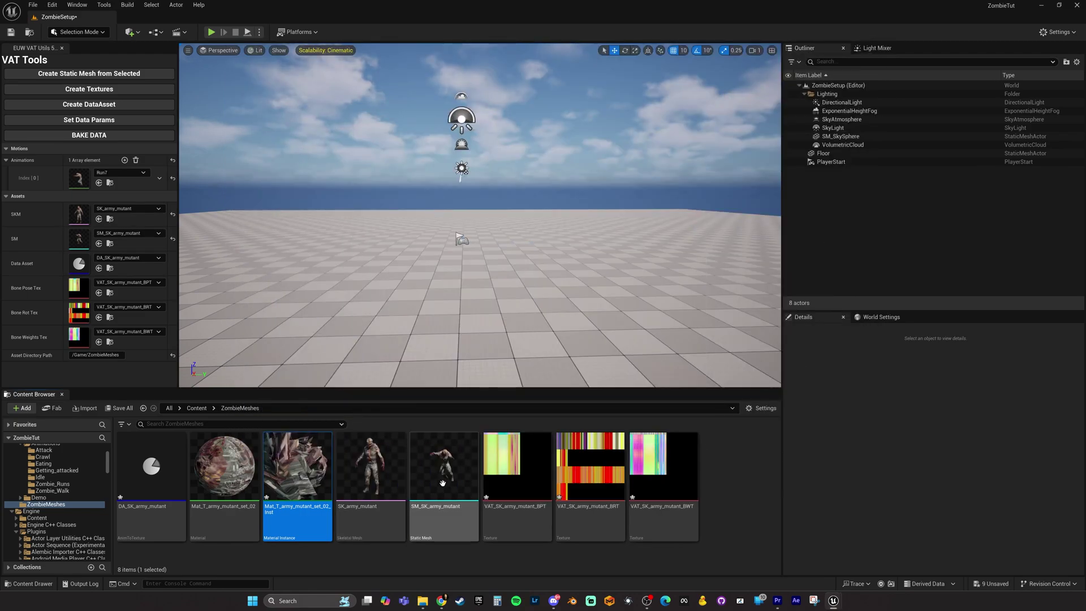
drag(442, 465, 456, 346)
right_drag(456, 346, 309, 338)
key(w)
key(Escape)
key(d)
key(w)
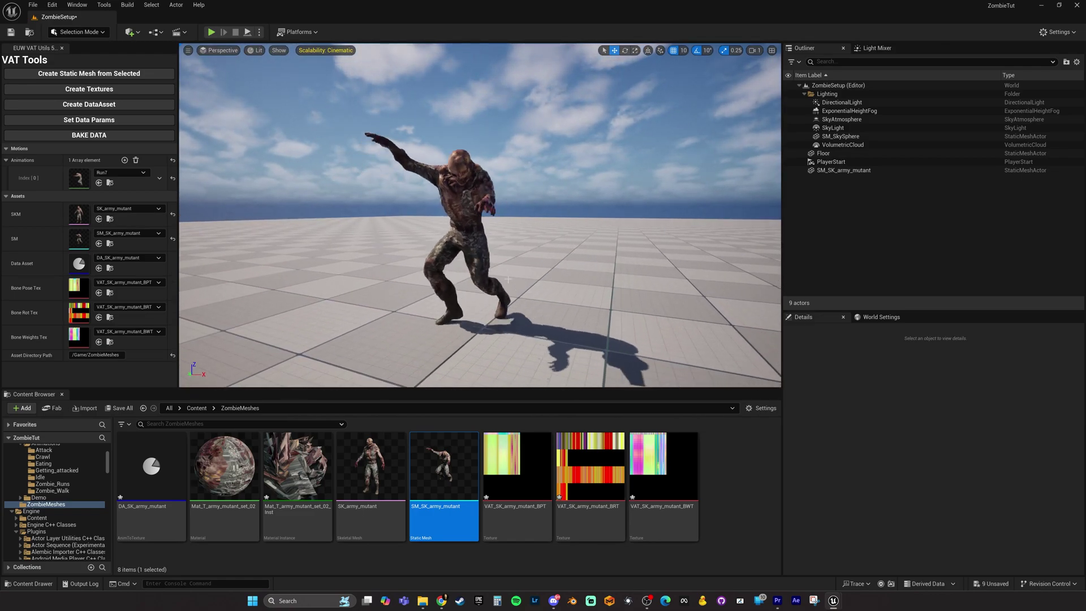
- Examine the placed zombie's run animation in the level from several distances and angles
key(s)
mouse_move(567, 242)
right_down()
mouse_move(553, 236)
mouse_move(556, 252)
mouse_move(542, 253)
mouse_move(562, 253)
right_up()
key(e)
key(w)
key(s)
key(a)
key(w)
key(s)
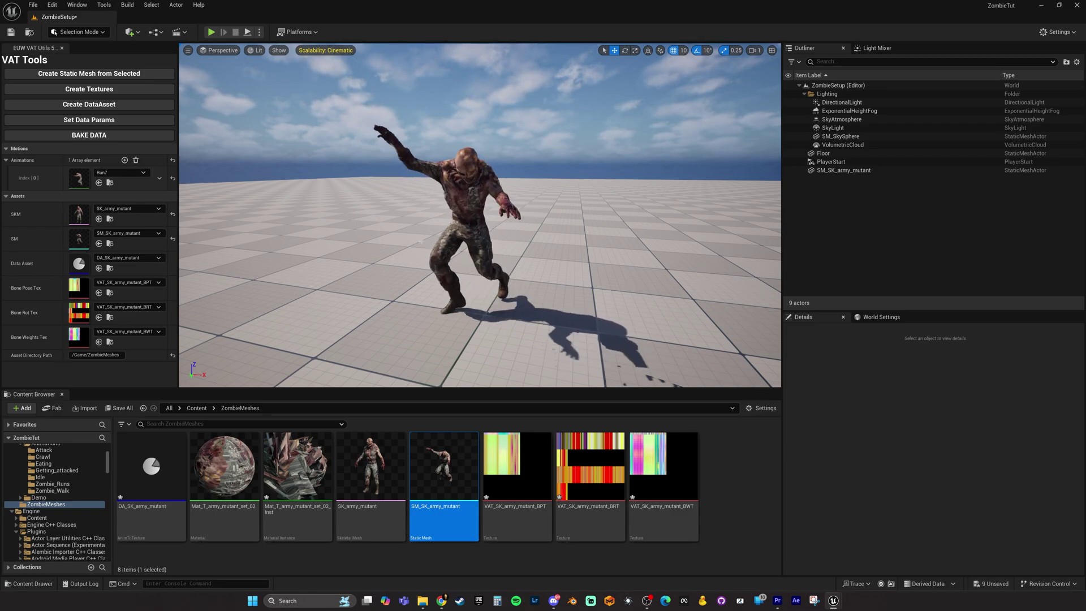
right_drag(564, 246, 549, 247)
key(d)
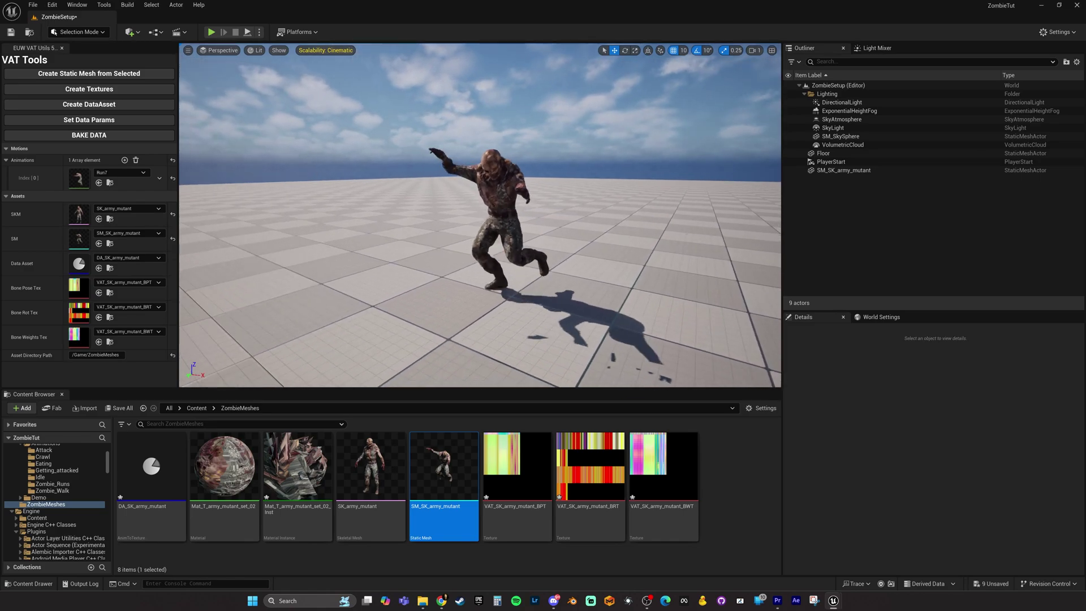
middle_drag(530, 269, 530, 269)
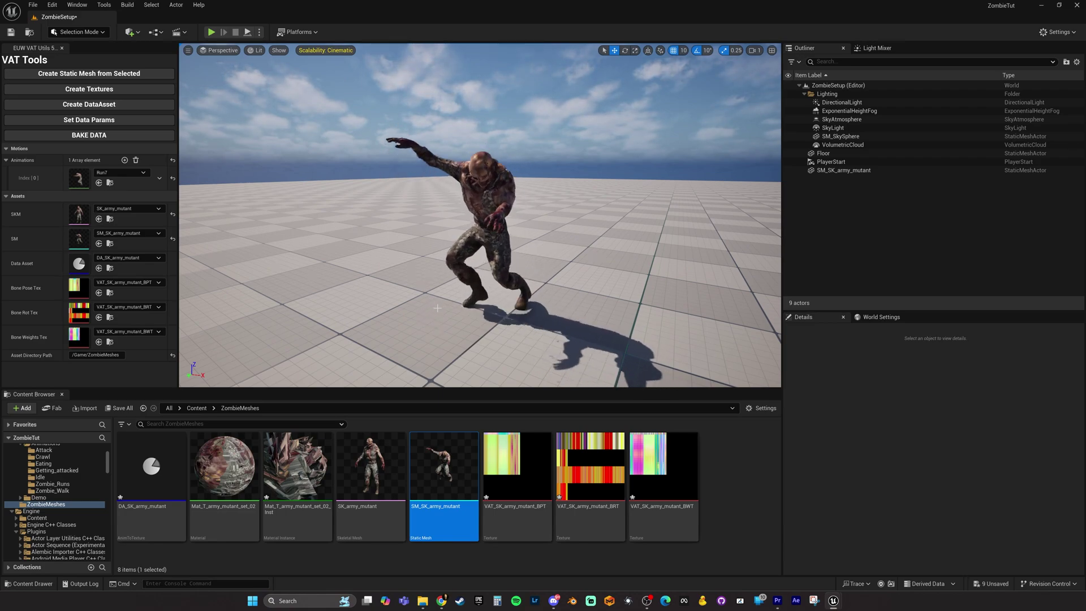
scroll(431, 280, up, 4)
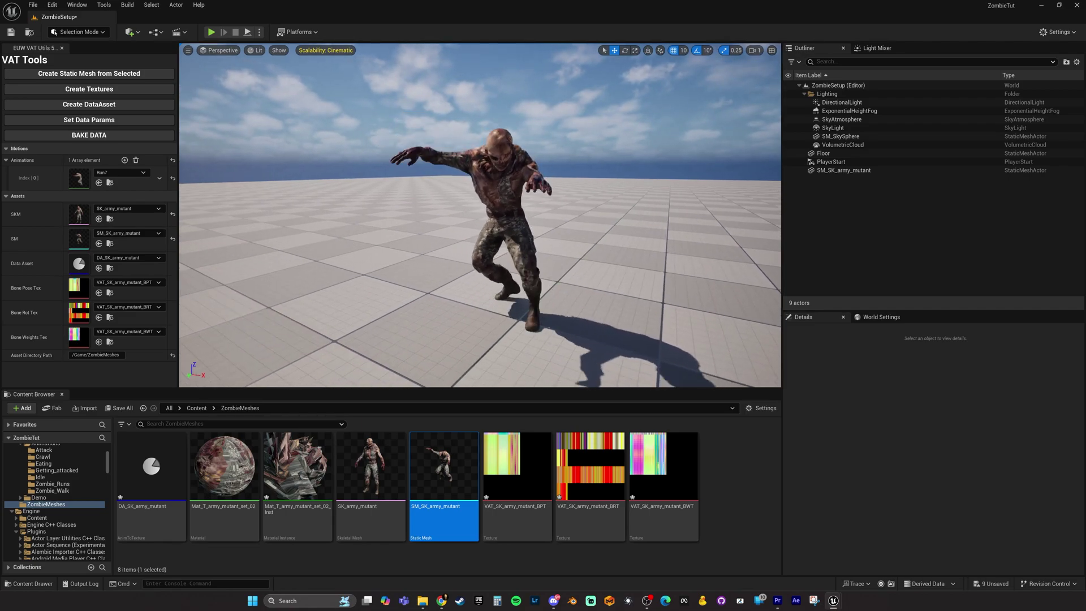
right_drag(431, 281, 431, 279)
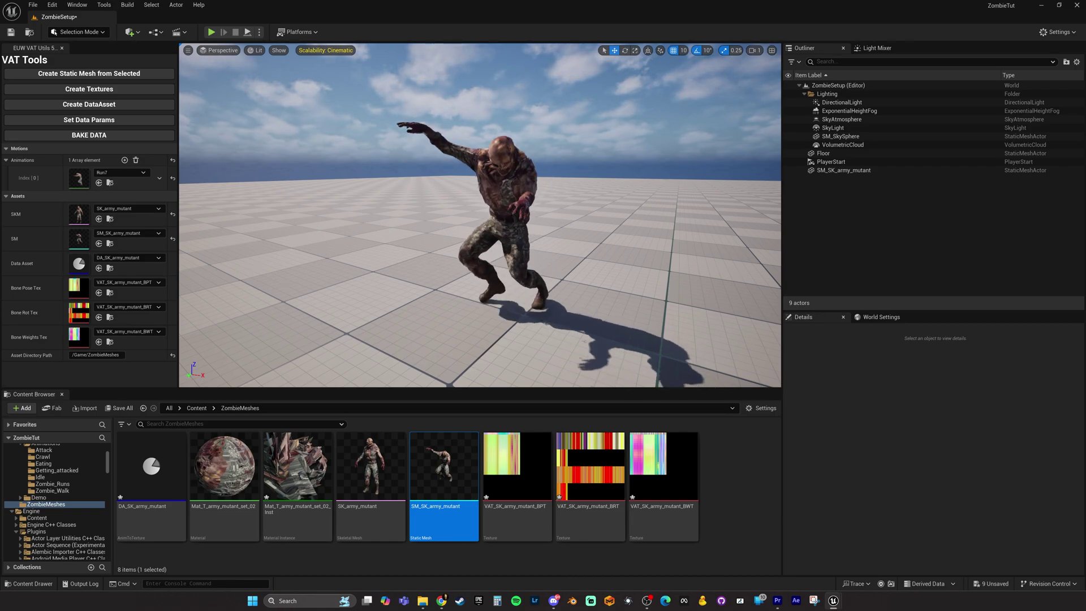
right_drag(376, 214, 396, 216)
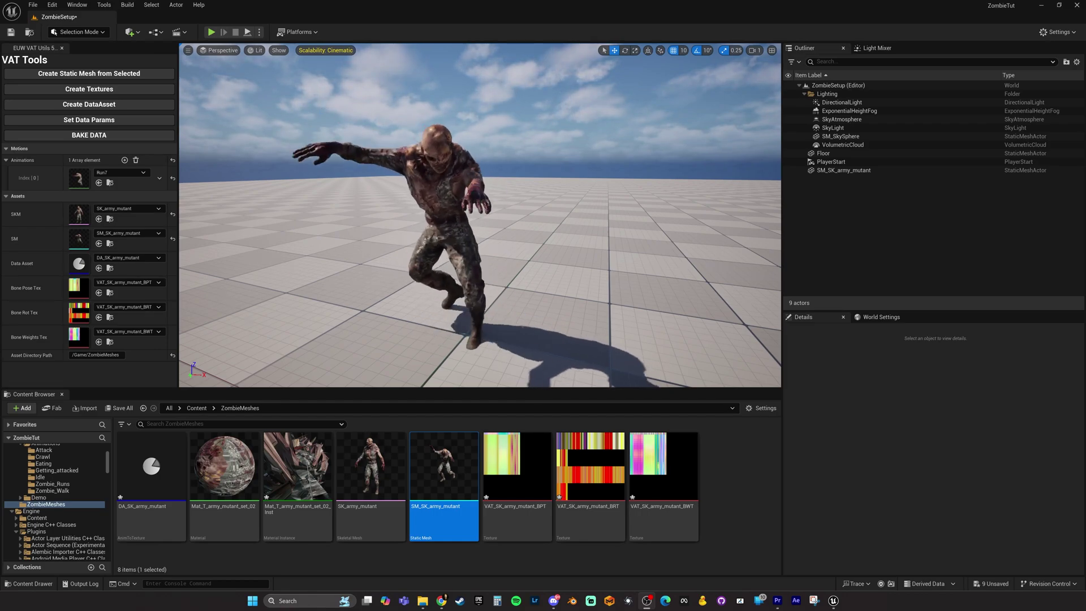
- Create a new folder named Zombie01 inside the ZombieMeshes folder
click(746, 480)
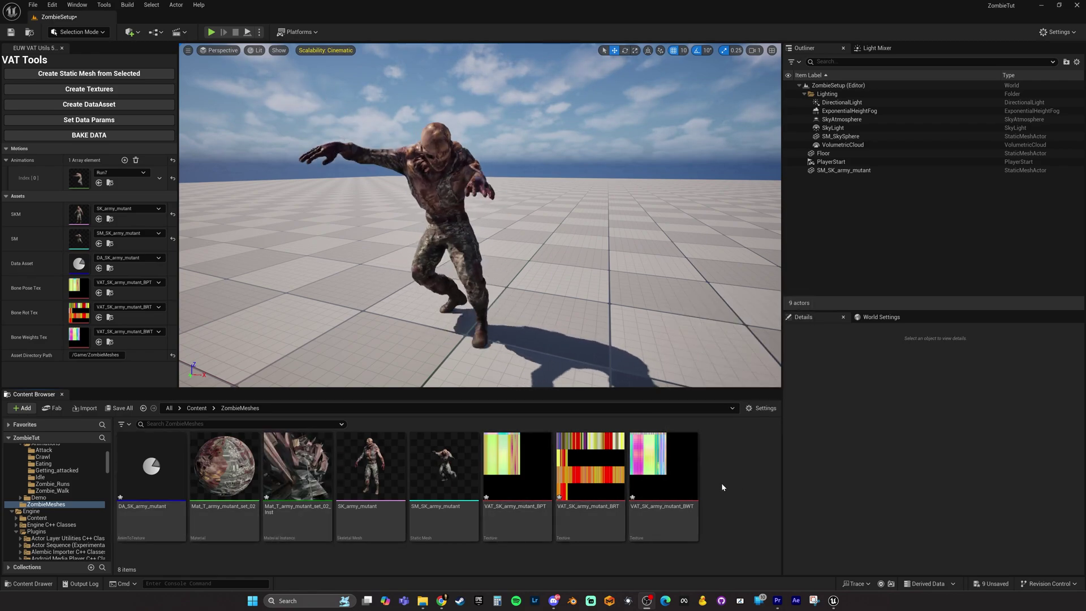
right_click(722, 486)
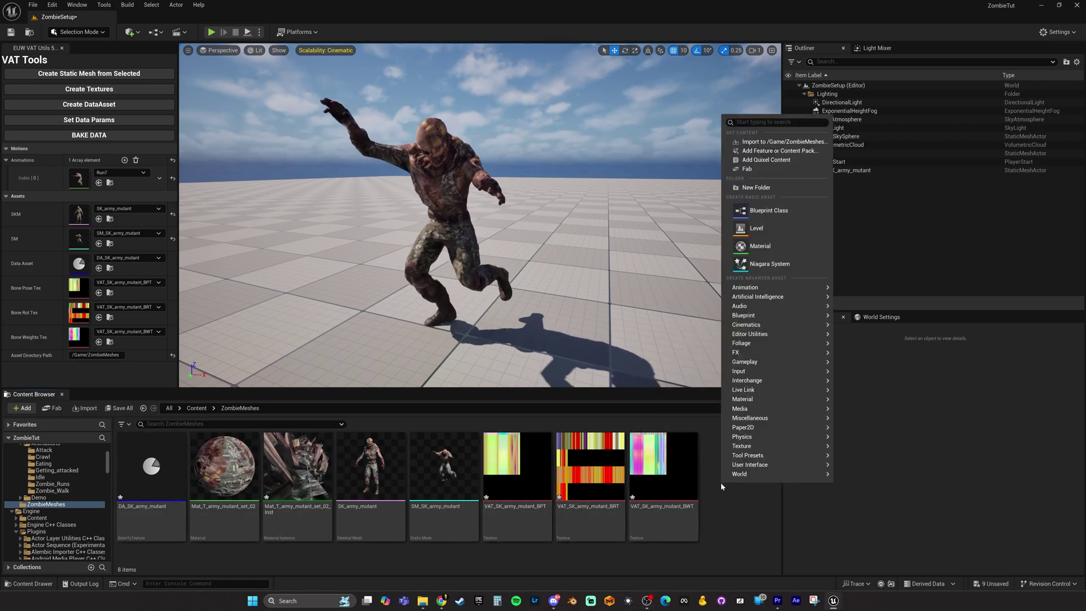
click(758, 188)
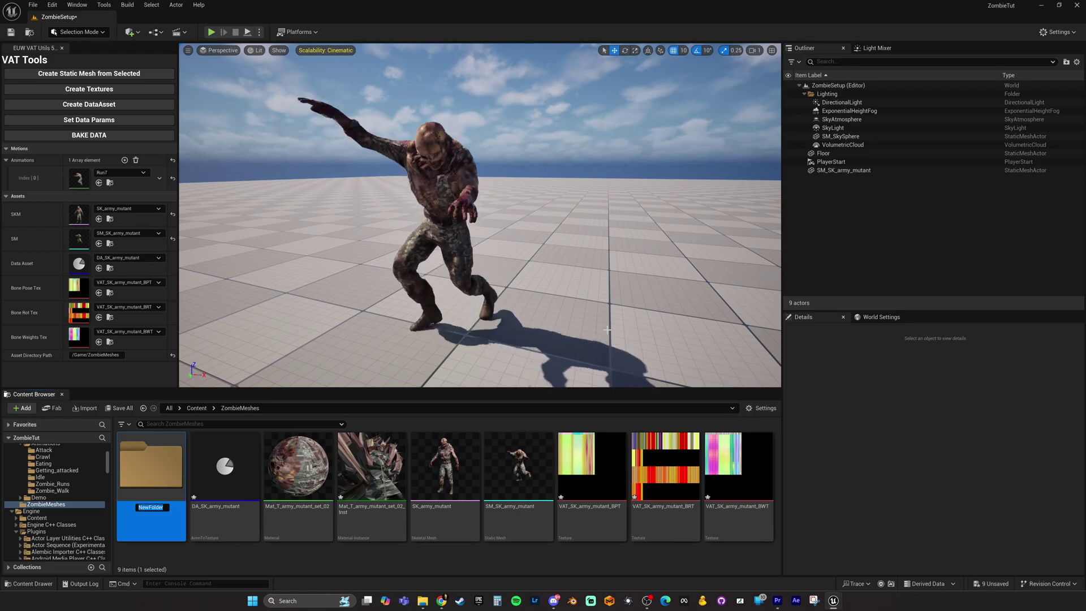
text(Zombie)
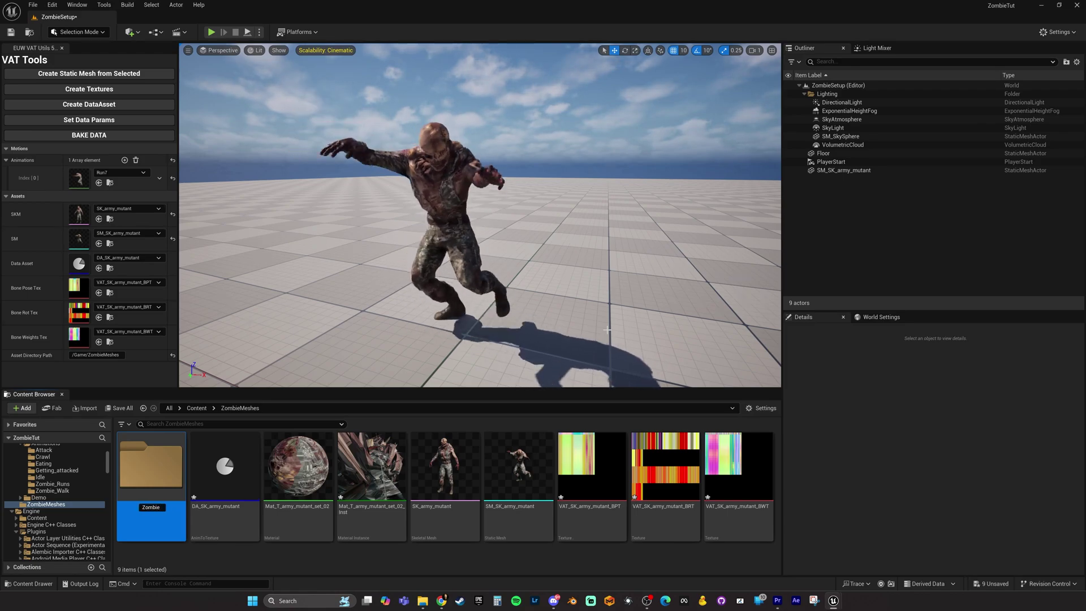
text(01)
key(Return)
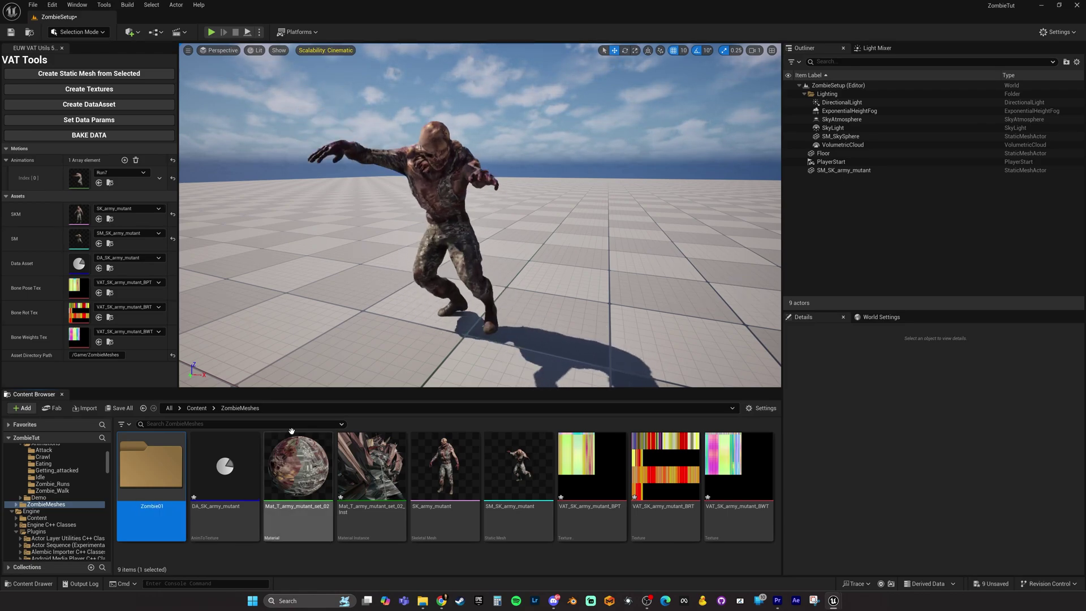
- Move all eight army mutant meshes, materials, VAT textures and the data asset from ZombieMeshes into the Zombie01 folder
click(225, 469)
shift+click(383, 476)
shift+click(445, 475)
shift+click(519, 475)
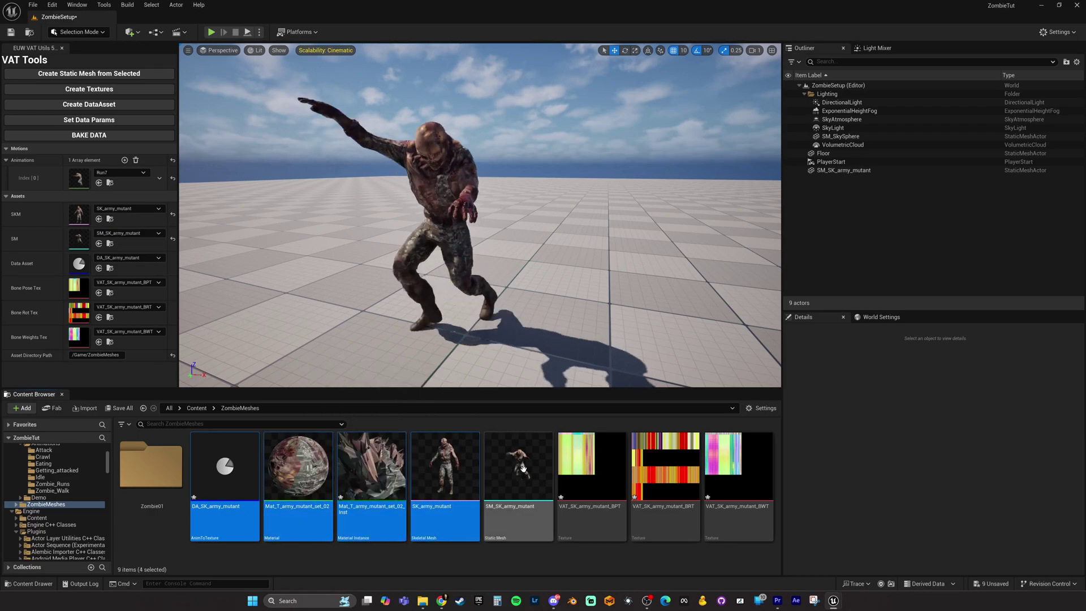
shift+click(591, 470)
shift+click(665, 469)
shift+click(745, 463)
drag(745, 464, 149, 482)
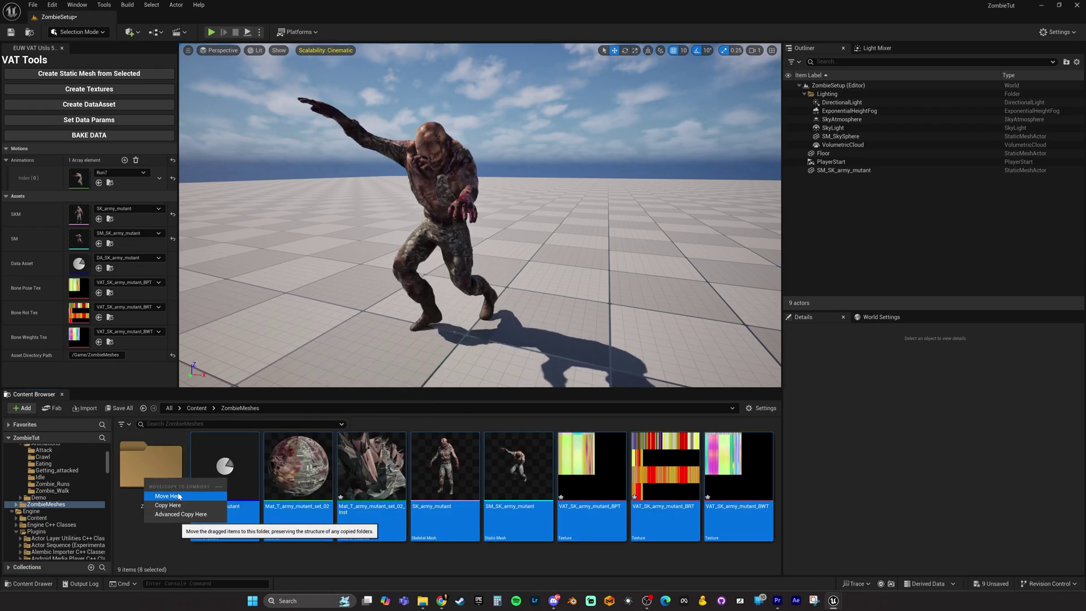
click(185, 495)
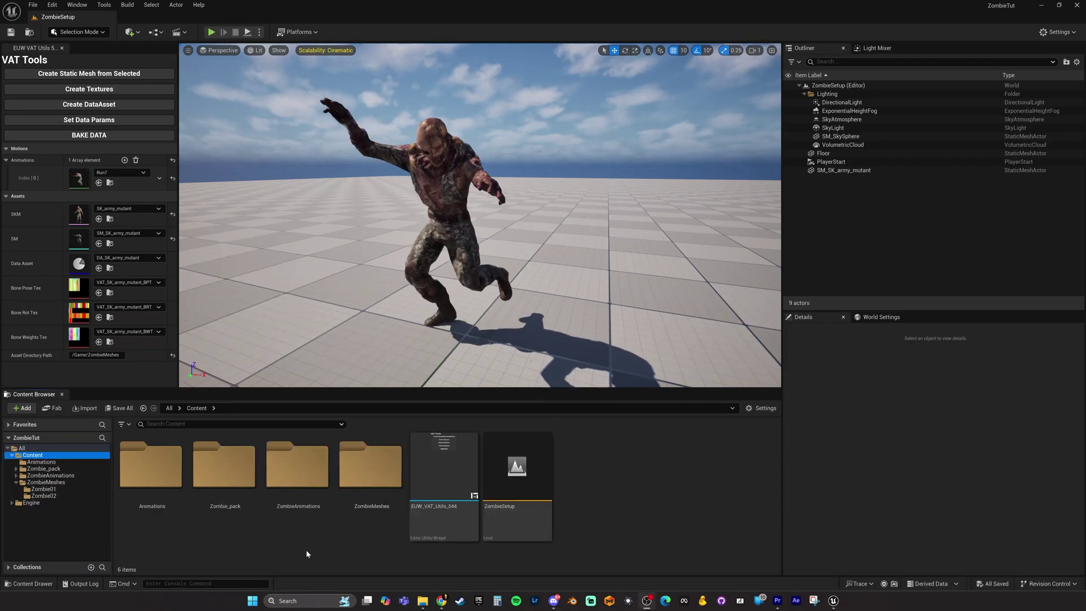
- Move the SK_zombiecop skeletal mesh from Zombie_pack/Zombiecop/Mesh to ZombieMeshes/Zombie02 and open that destination folder
double_click(244, 492)
double_click(370, 475)
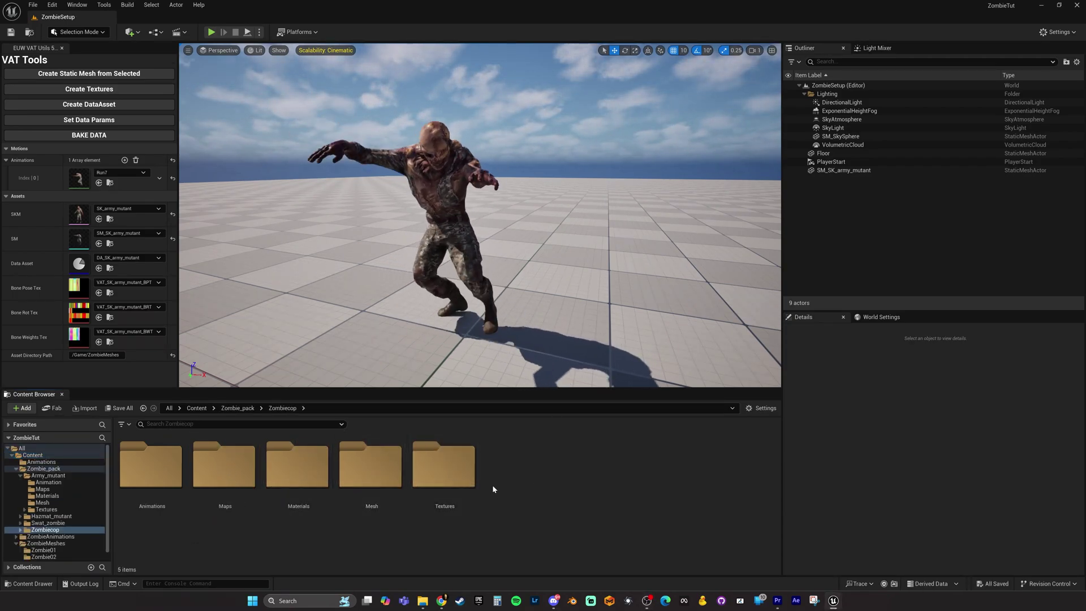
double_click(385, 470)
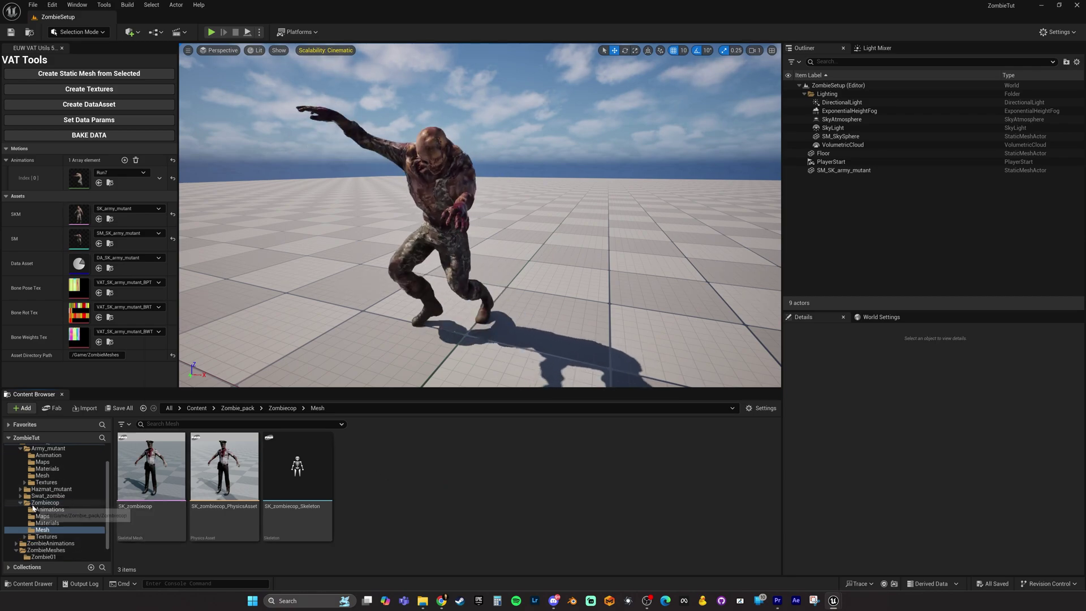
drag(150, 469, 46, 548)
click(63, 525)
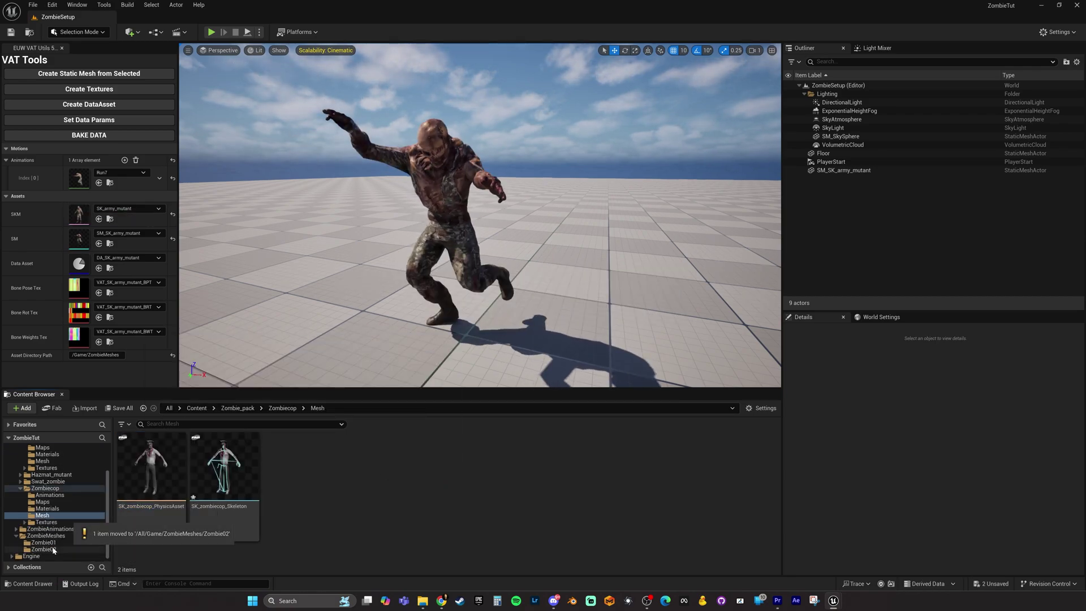
click(43, 549)
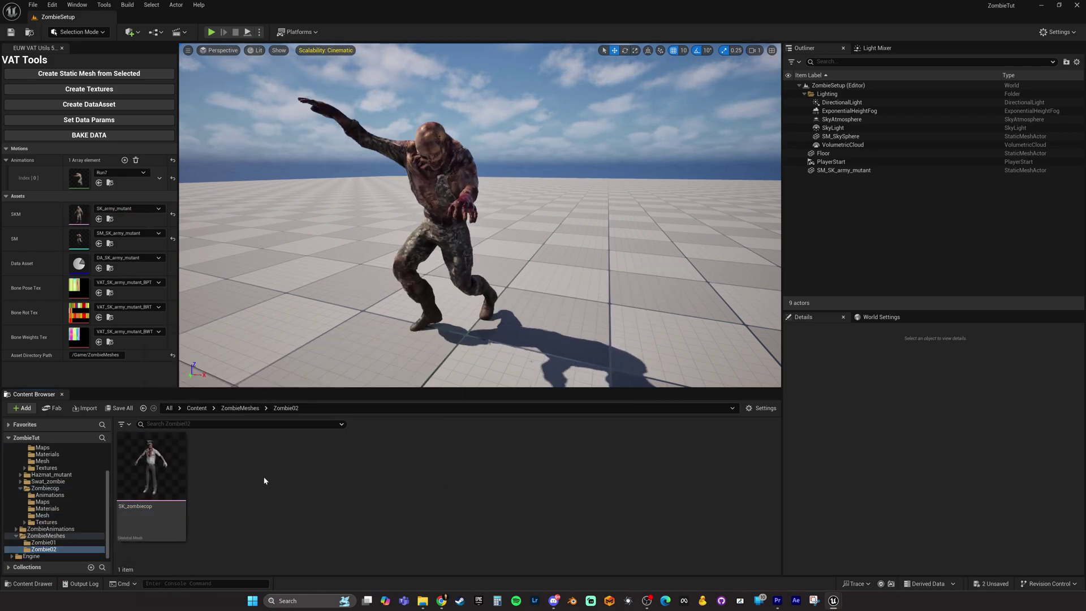
- Locate SK_zombiecop's material, Mat_T_zombiecop_set_01, from its material slot and move it into the Zombie02 folder
double_click(178, 461)
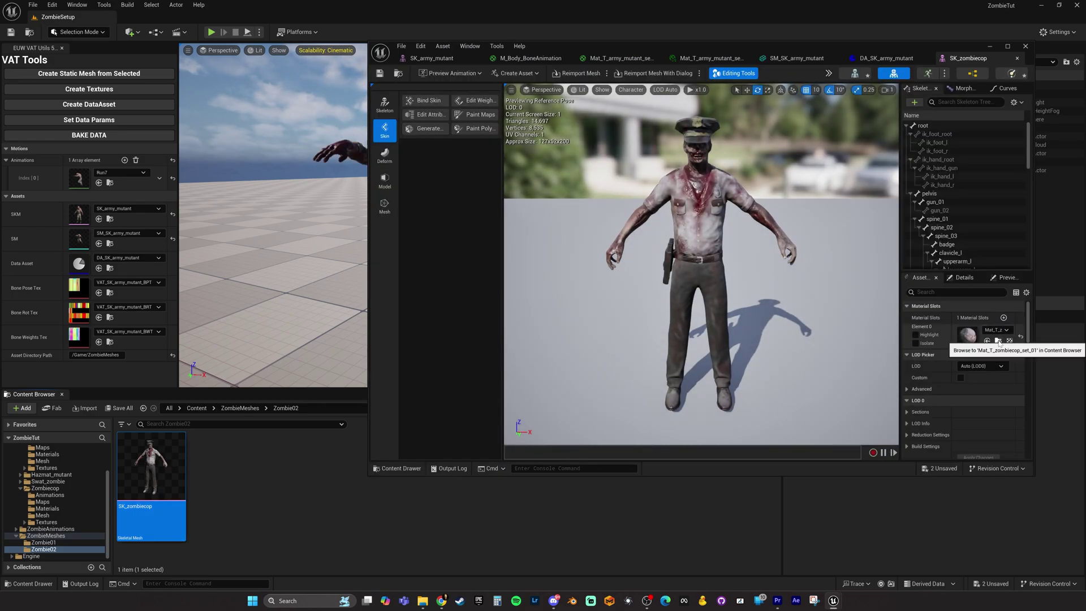
click(998, 341)
drag(151, 469, 46, 549)
click(66, 532)
click(43, 549)
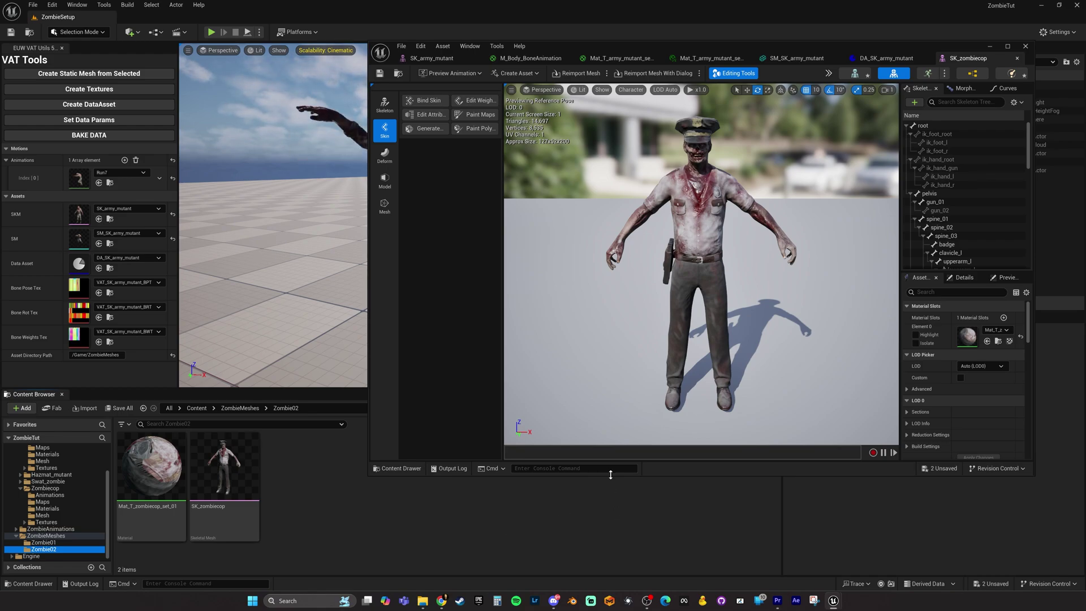
- Copy the material attribute and Bone Animation nodes from Mat_T_army_mutant_set_02 and paste them into the Mat_T_zombiecop_set_01 graph
click(621, 59)
right_drag(709, 171, 664, 118)
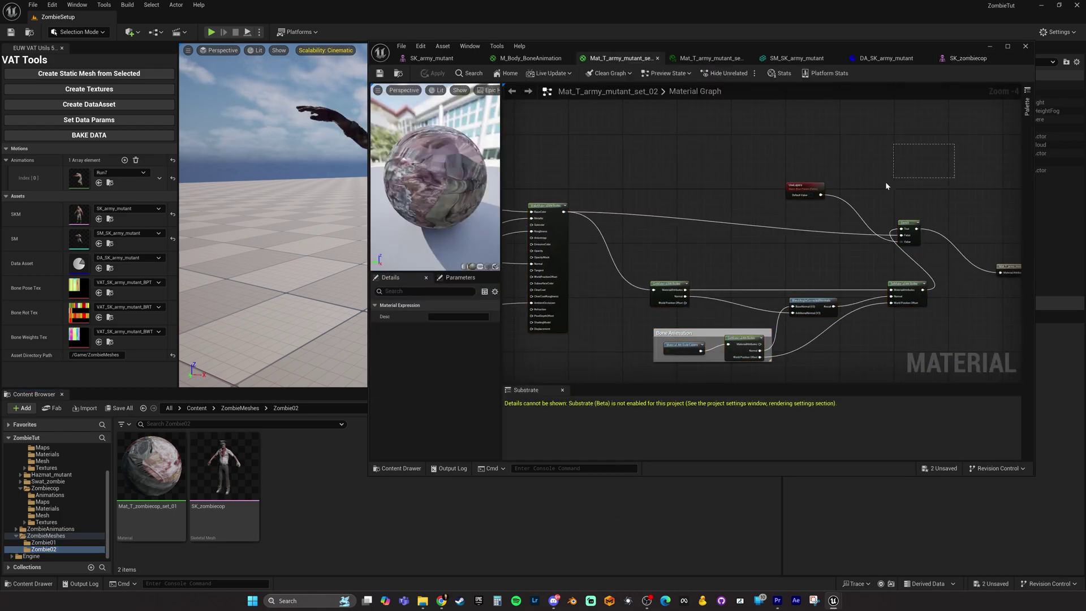
click(968, 58)
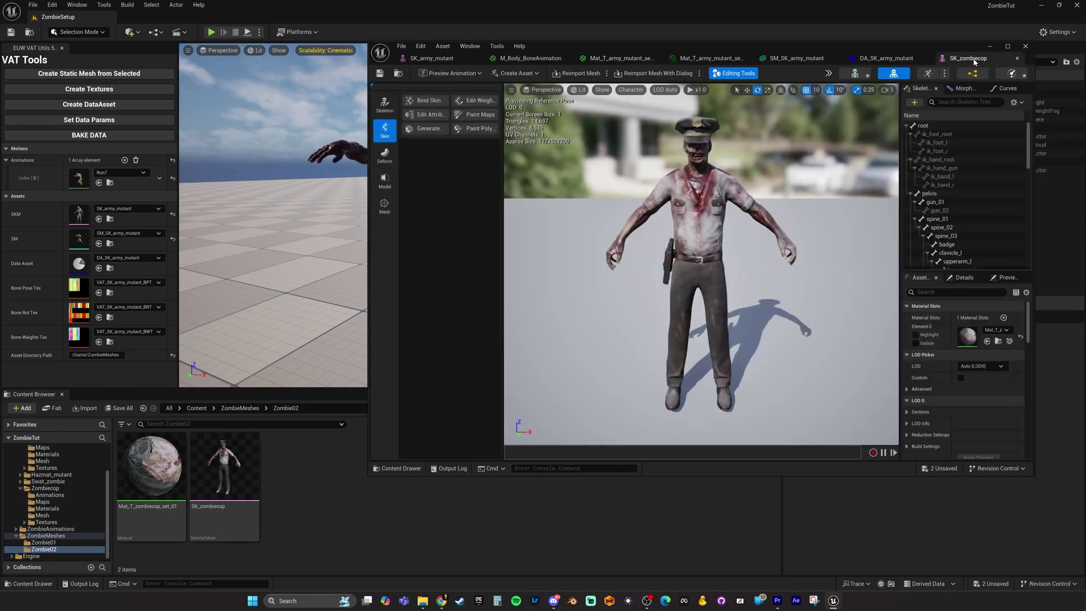
double_click(965, 339)
right_drag(806, 283, 846, 243)
drag(792, 169, 521, 210)
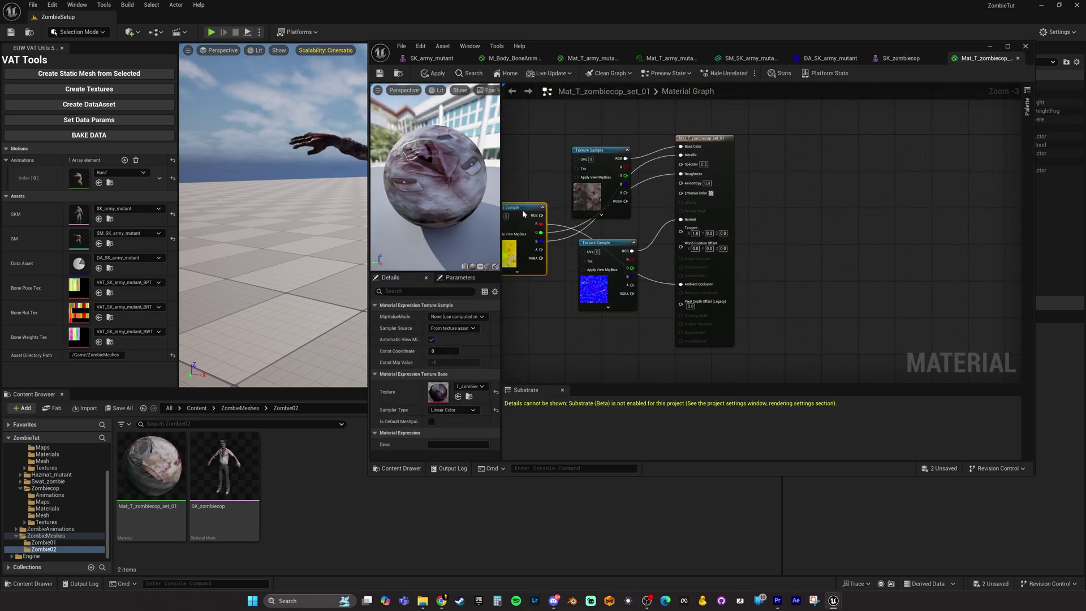
scroll(521, 209, down, 2)
key(ctrl+v)
scroll(686, 184, up, 4)
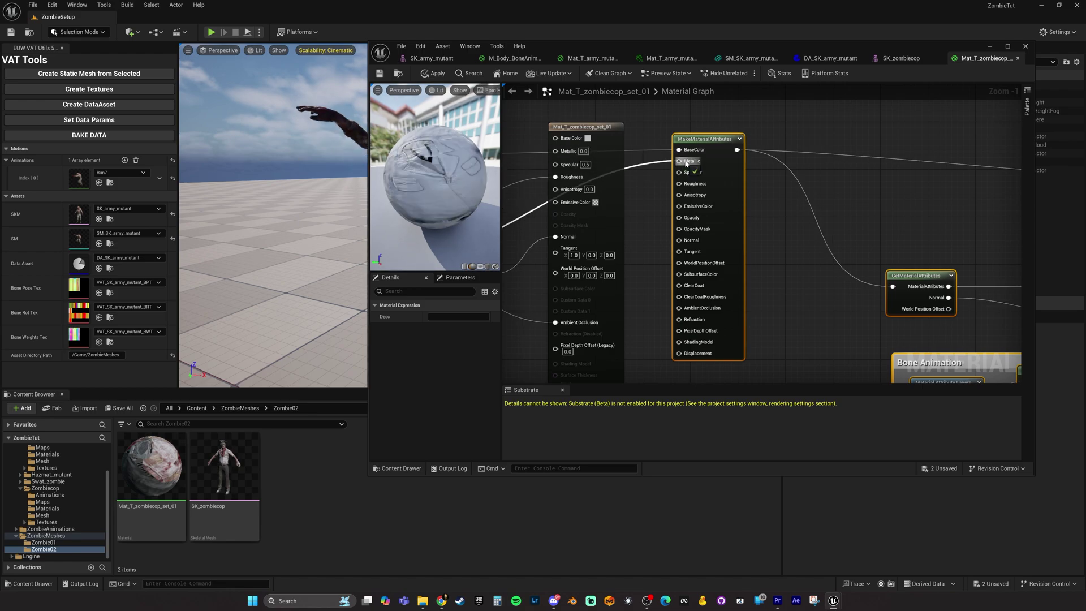
- Transfer the result node's Base Color, Metallic, Roughness, Normal and Ambient Occlusion connections to the MakeMaterialAttributes node
ctrl+drag(555, 239, 679, 240)
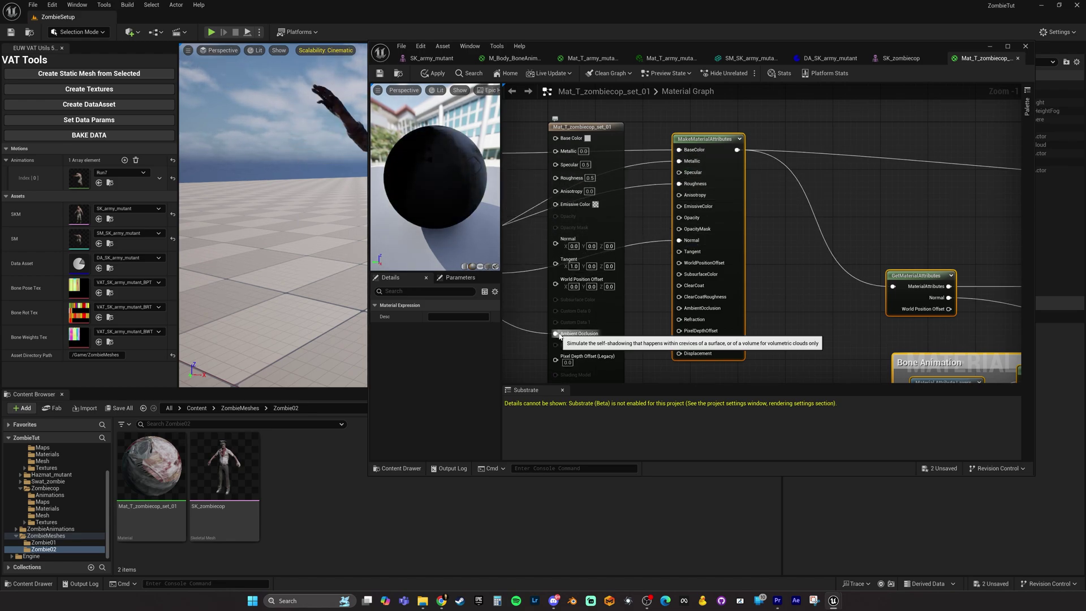
ctrl+drag(555, 324, 679, 307)
right_drag(647, 344, 588, 339)
scroll(575, 149, down, 1)
- Enable Use Material Attributes on the zombiecop result node and connect the final switch node's output to it at the graph's end
click(574, 149)
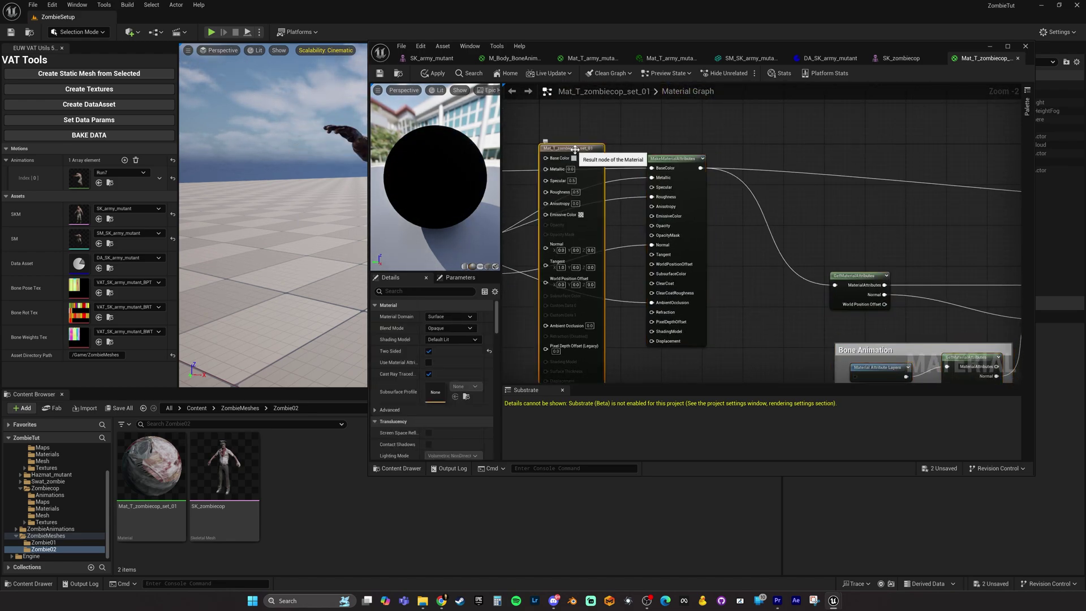
click(428, 363)
scroll(557, 219, down, 2)
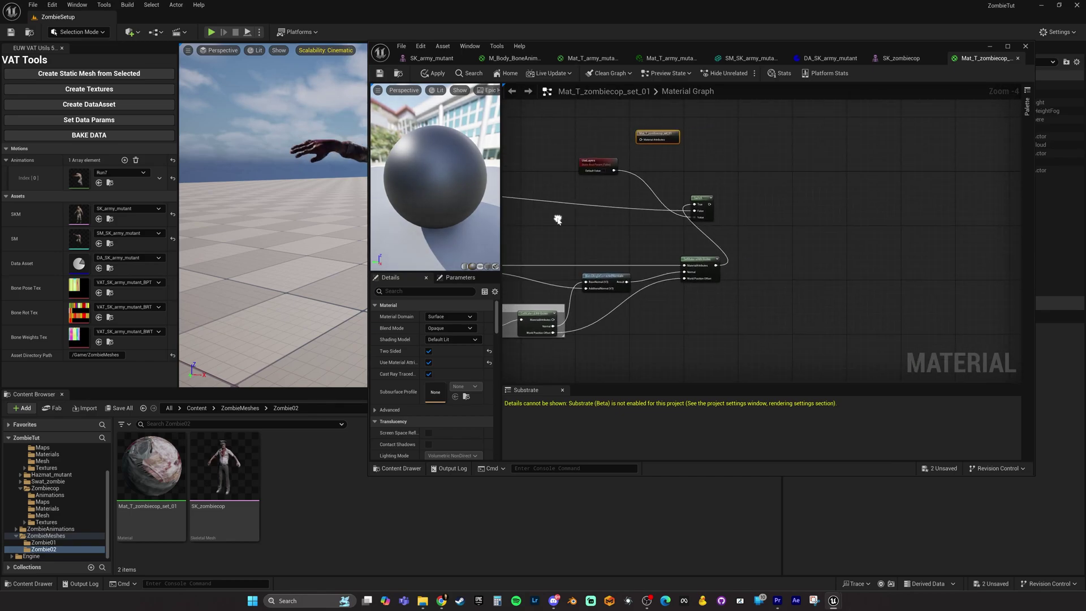
drag(767, 213, 767, 212)
right_drag(759, 277, 880, 257)
scroll(786, 317, down, 1)
right_drag(557, 337, 681, 336)
- Create a material instance of Mat_T_zombiecop_set_01 with the default name and put the material editor window away
drag(843, 51, 734, 62)
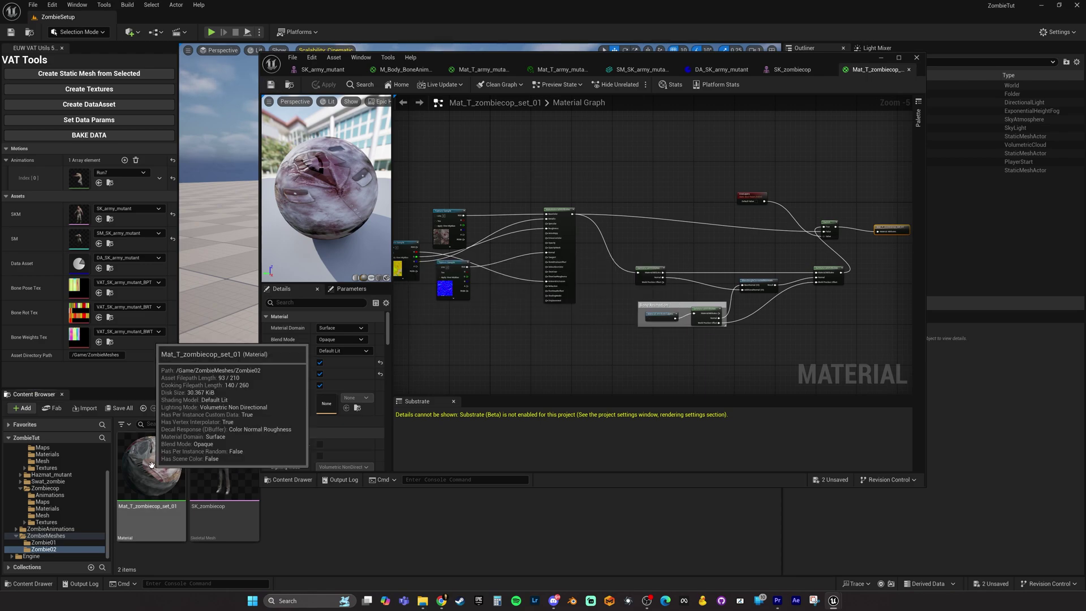
right_click(153, 464)
click(236, 238)
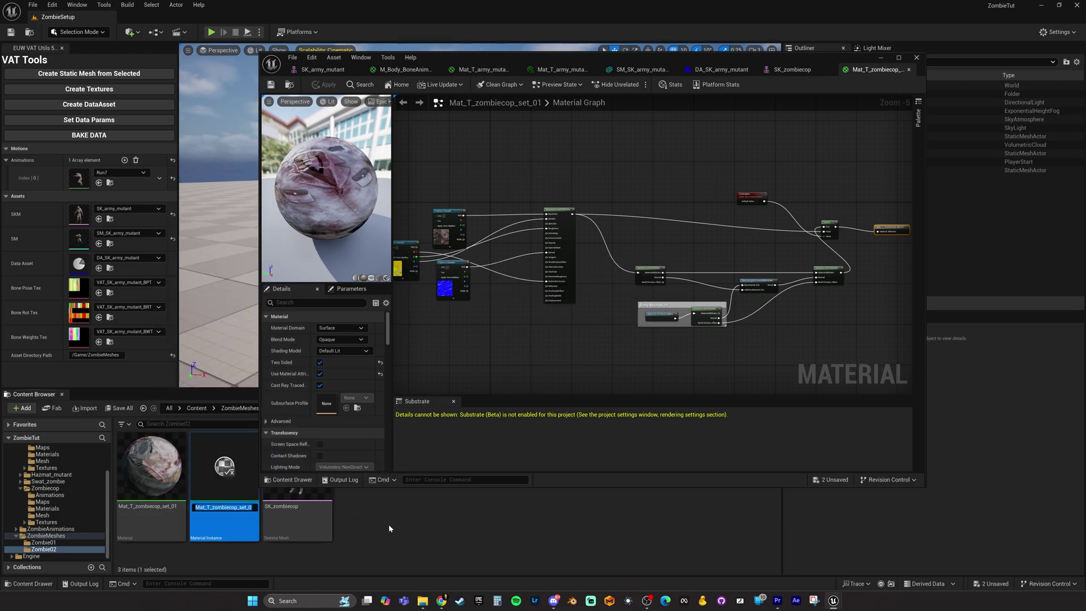
click(879, 59)
click(450, 468)
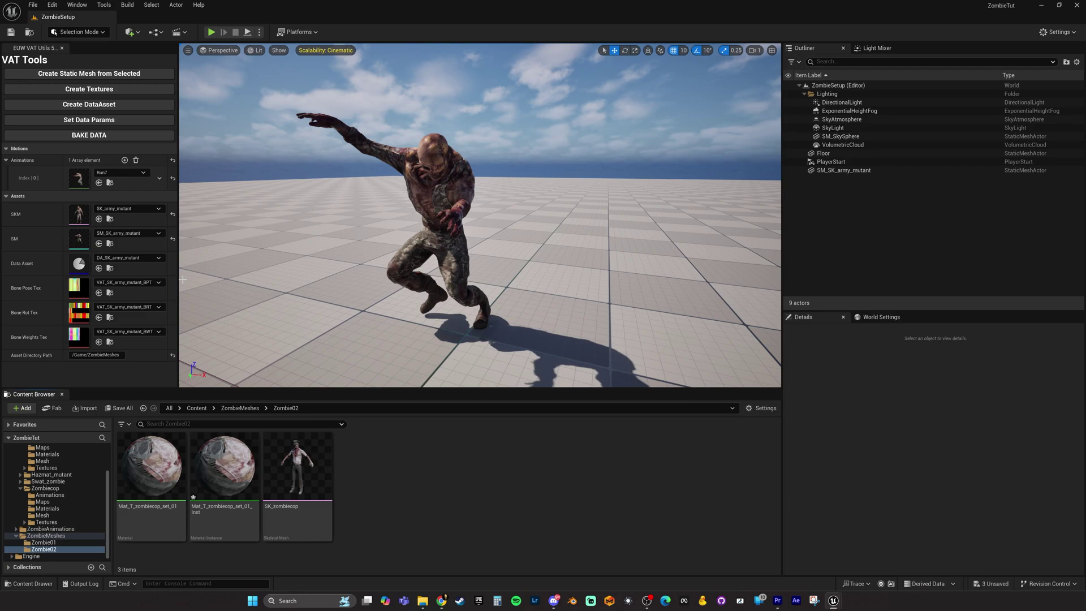
- Clear the army mutant entries from VAT Tools and assign the previewed Anim_Zombiecop_Sprint_Fwd sequence as animation index 0
click(172, 161)
click(173, 264)
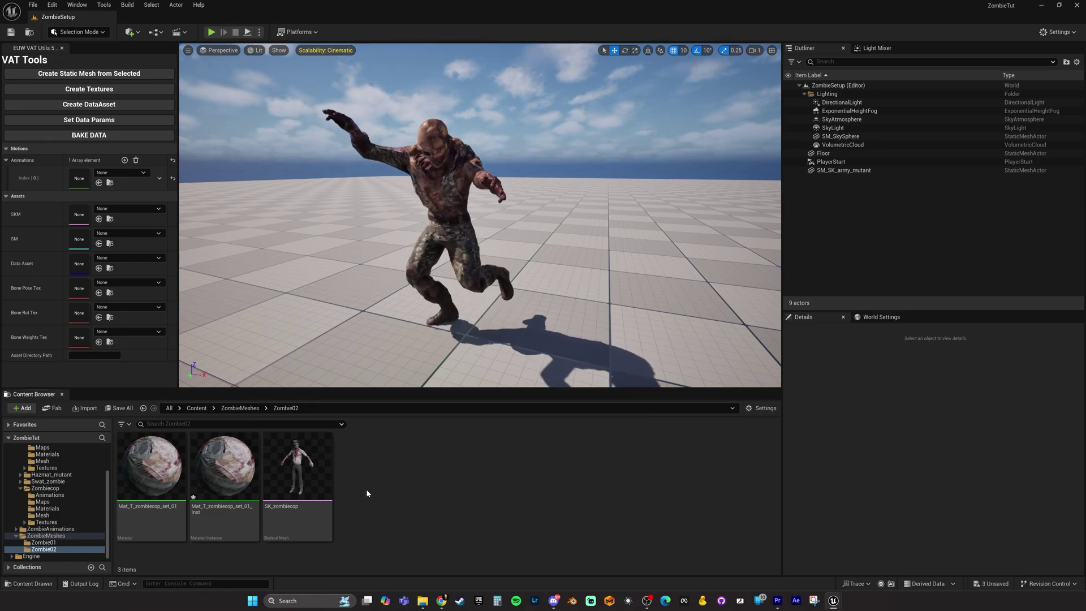
click(49, 495)
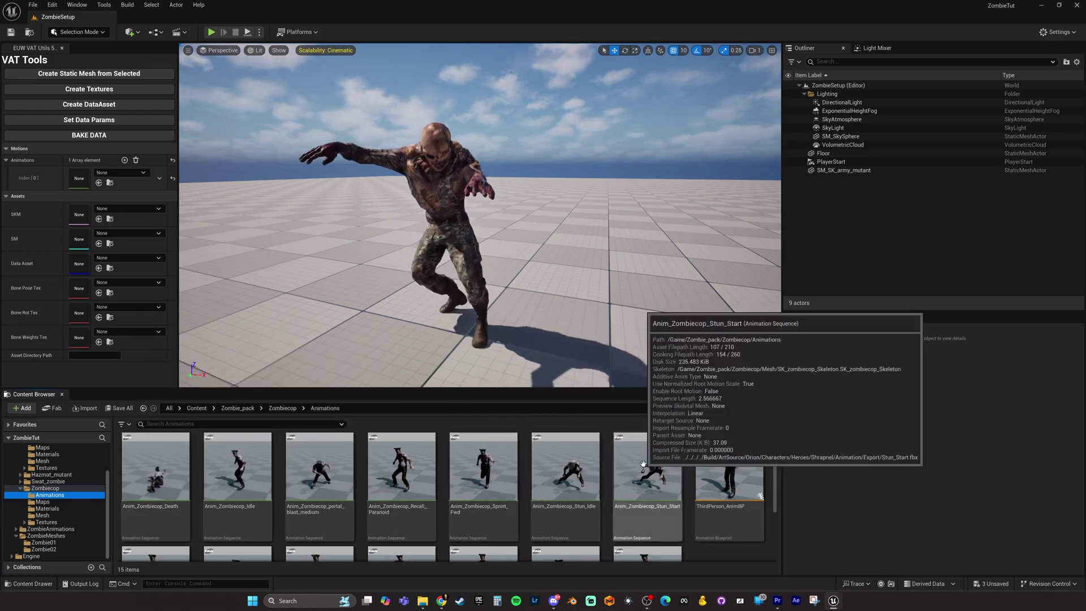
double_click(480, 465)
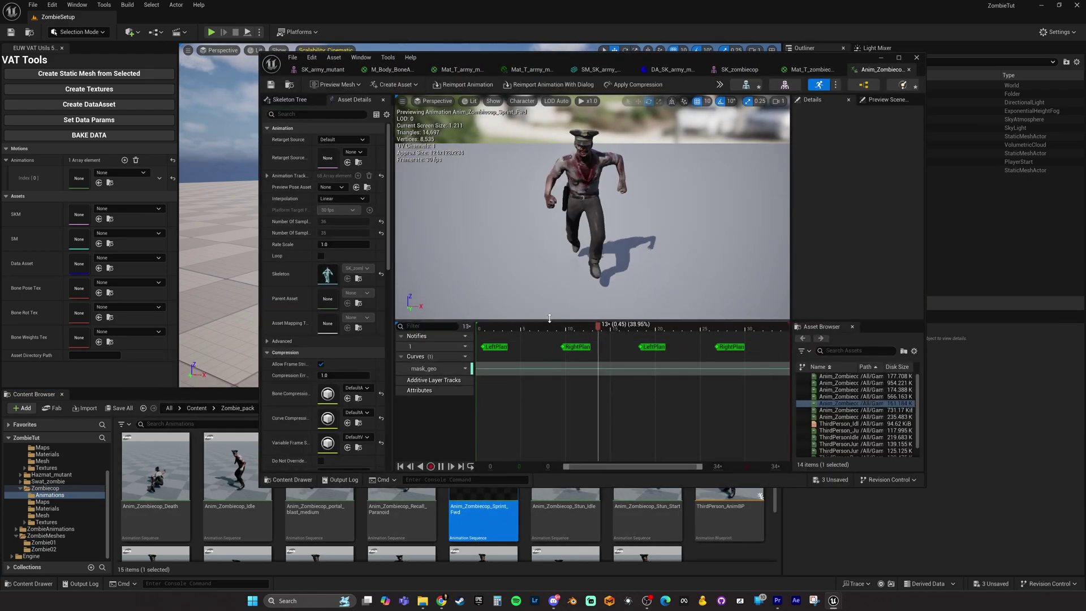
click(917, 57)
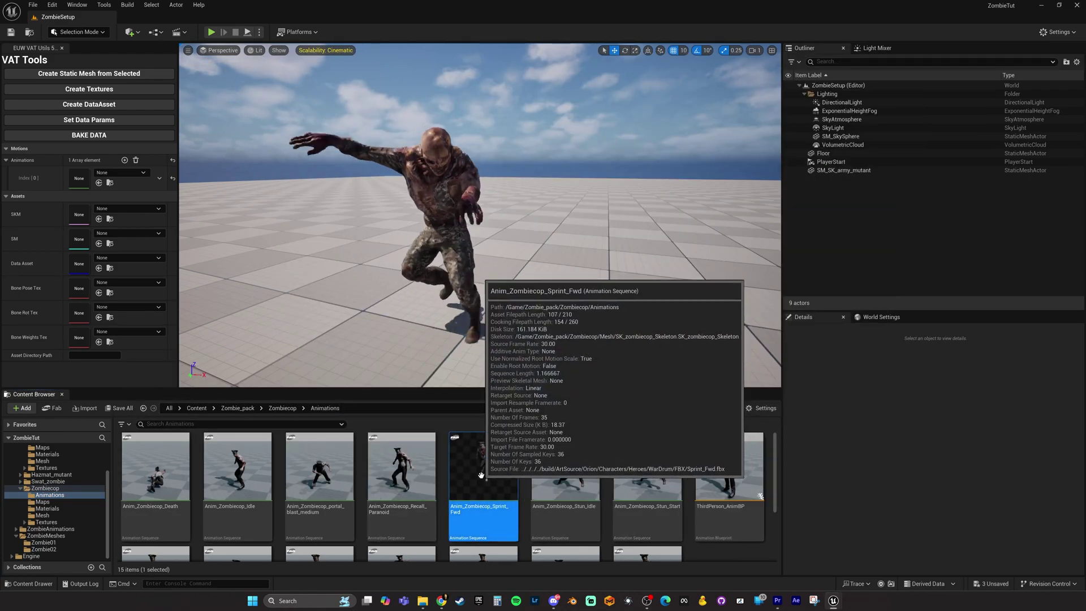
drag(490, 479, 80, 180)
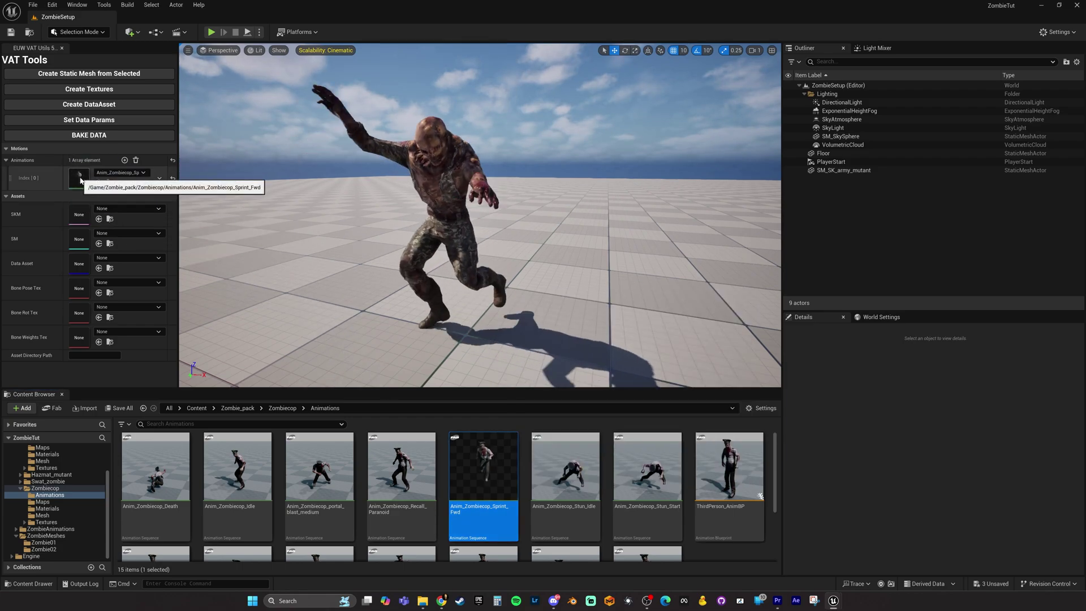
- Assign SK_zombiecop from the Zombie02 folder as the SKM in VAT Tools and create a static mesh from it
click(43, 549)
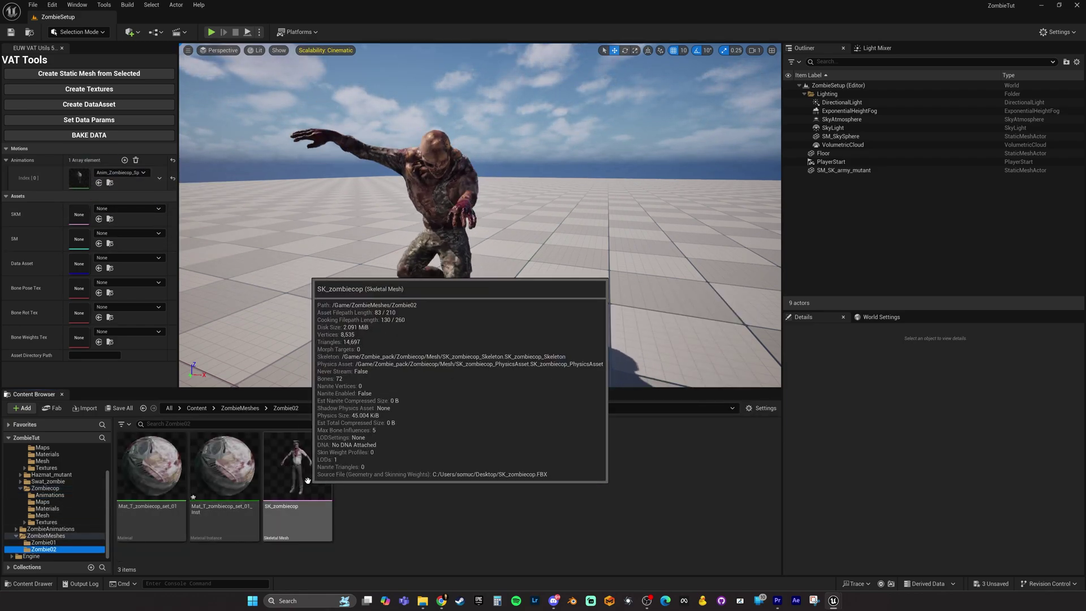
drag(306, 479, 77, 214)
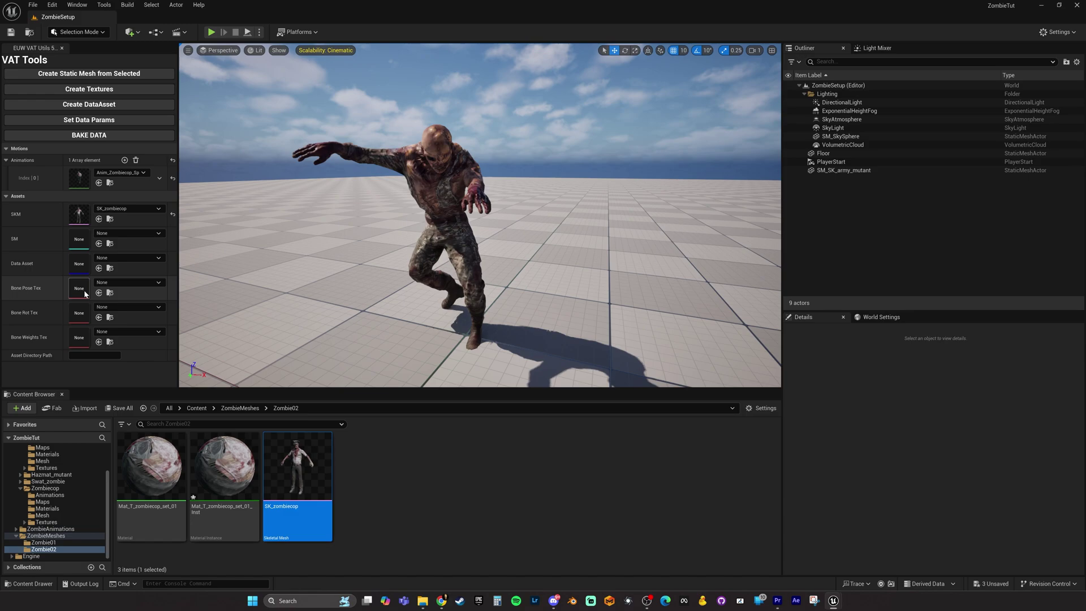
click(54, 74)
- Apply the Mat_T_zombiecop_set_01_Inst material instance to SM_SK_zombiecop's material slot and close the asset editor window
double_click(370, 467)
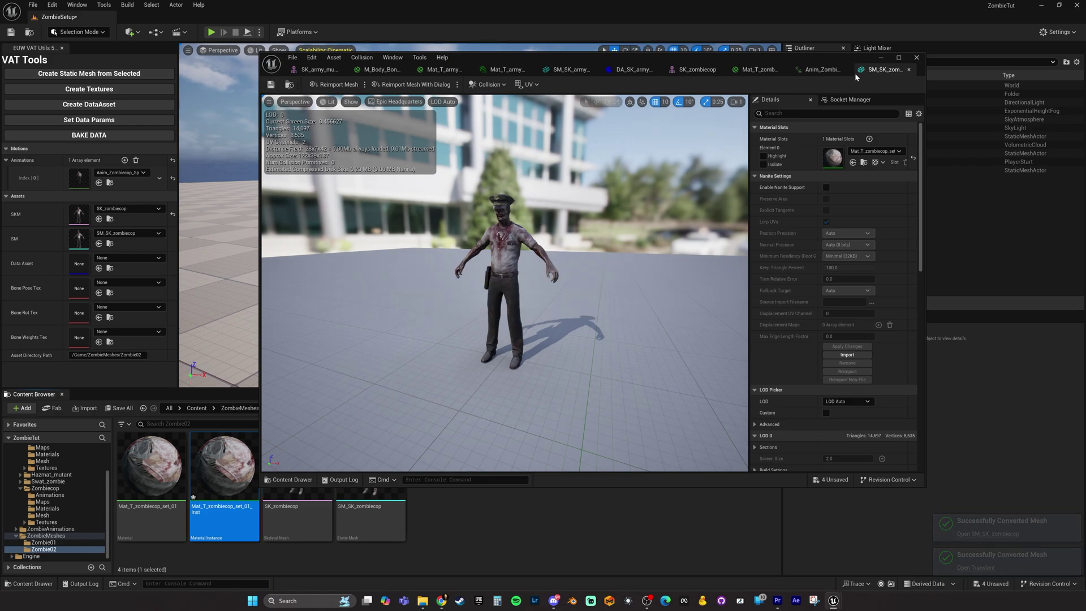
click(916, 57)
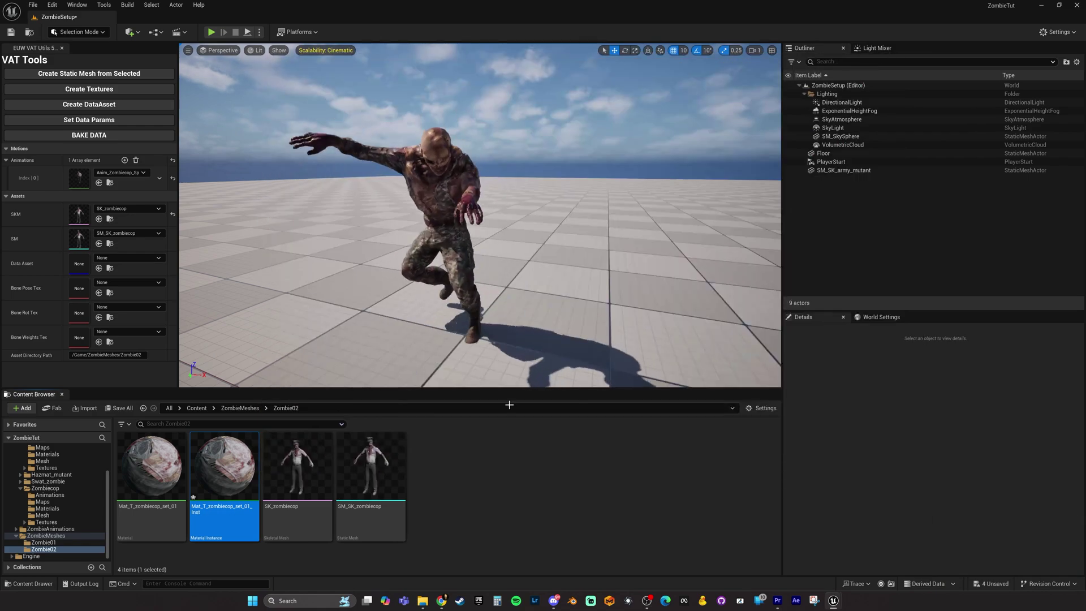
- Generate the zombiecop bone textures and data asset with VAT Tools and fill in the data asset's parameters
click(44, 89)
click(45, 104)
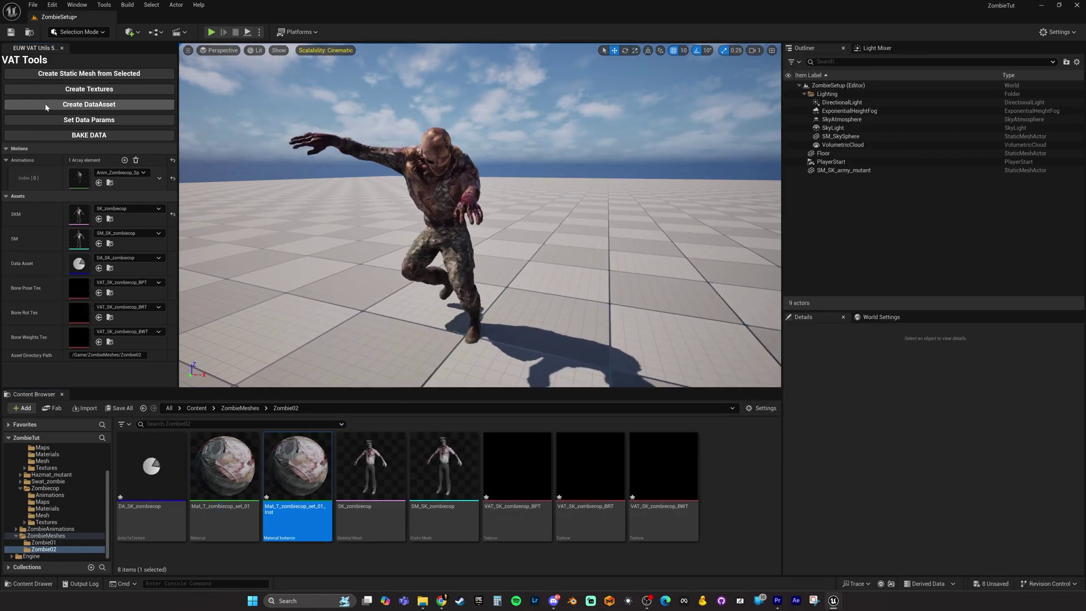
click(62, 120)
- Open the DA_SK_zombiecop data asset and enable Enforce Power Of Two for its textures
double_click(79, 263)
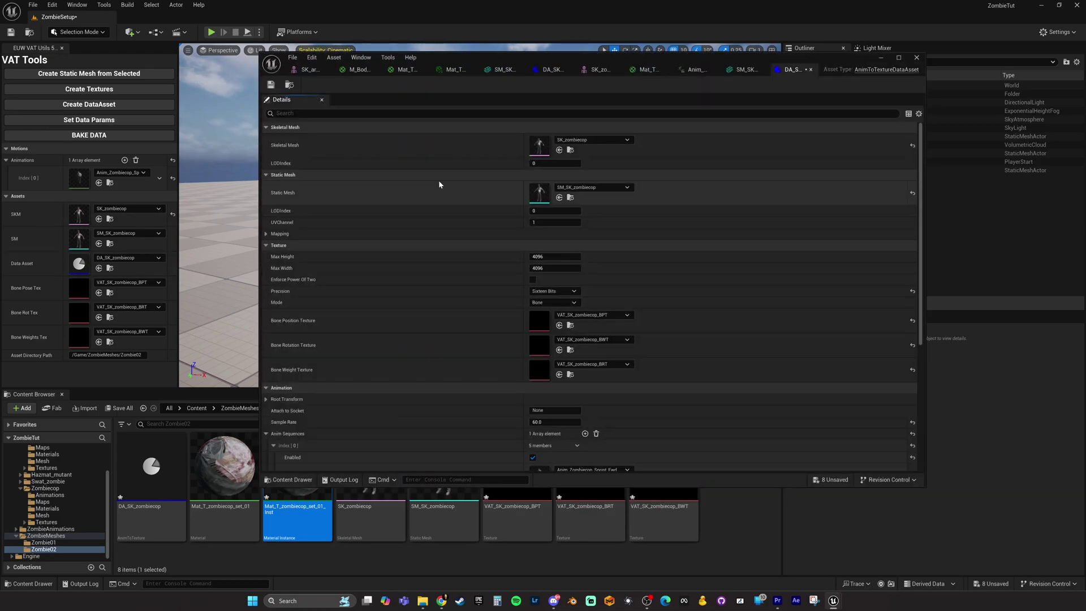
scroll(458, 274, down, 1)
scroll(458, 277, down, 4)
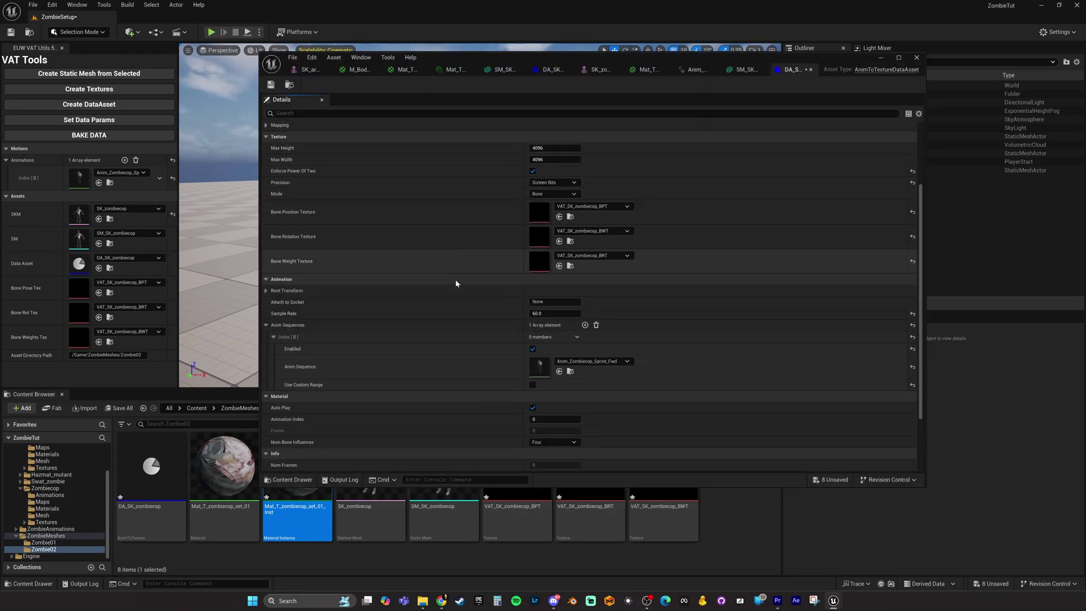
- Give the Anim_Zombiecop_Sprint_Fwd sequence a custom range with End Frame 35, set the Sample Rate to 30 and save the data asset
click(570, 358)
drag(526, 58, 518, 32)
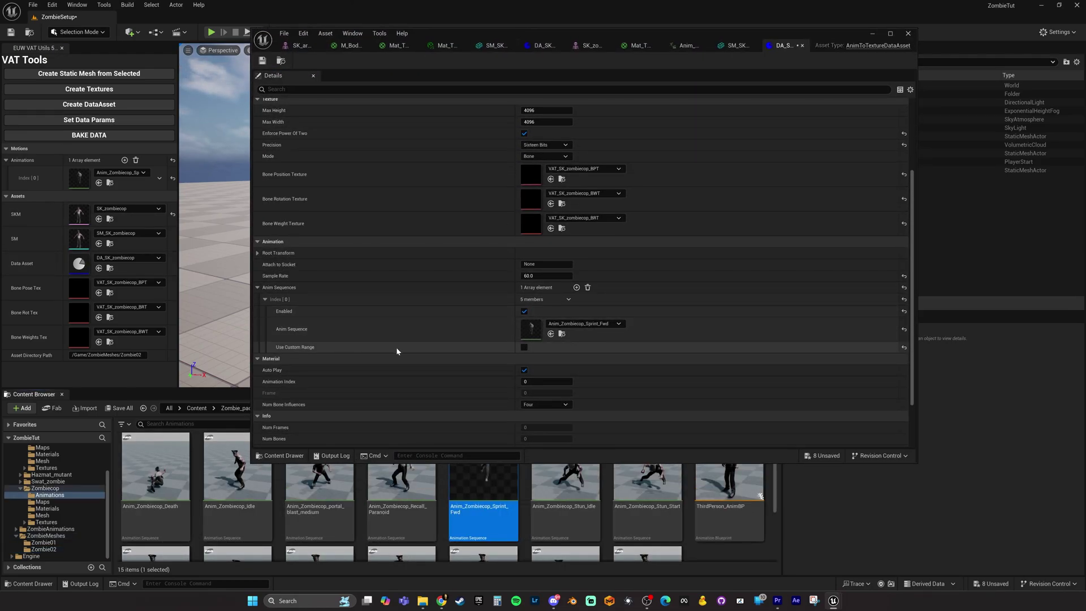
click(523, 347)
click(530, 367)
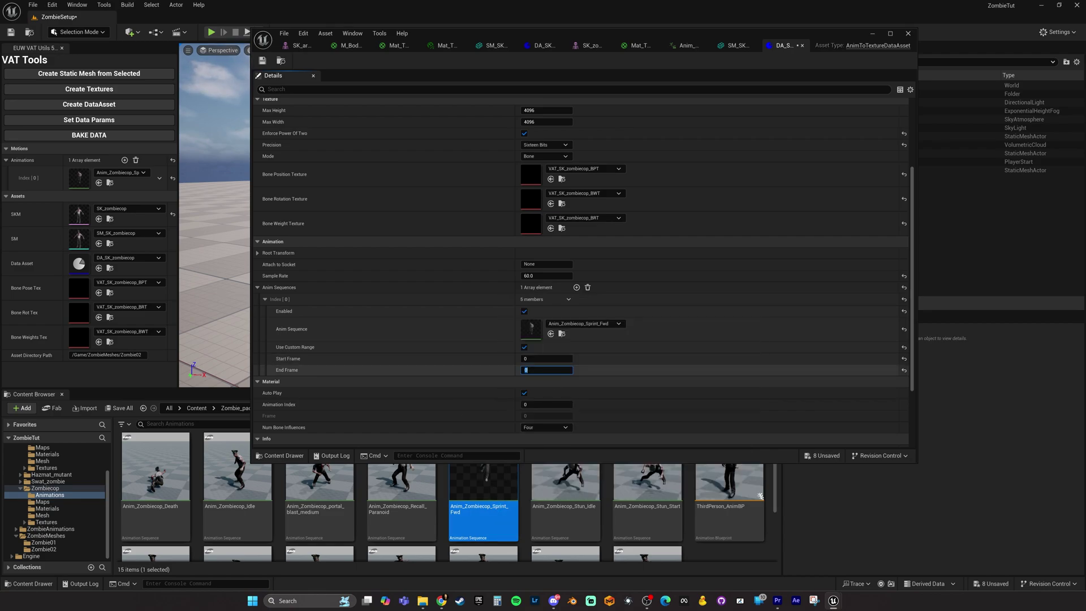
text(35)
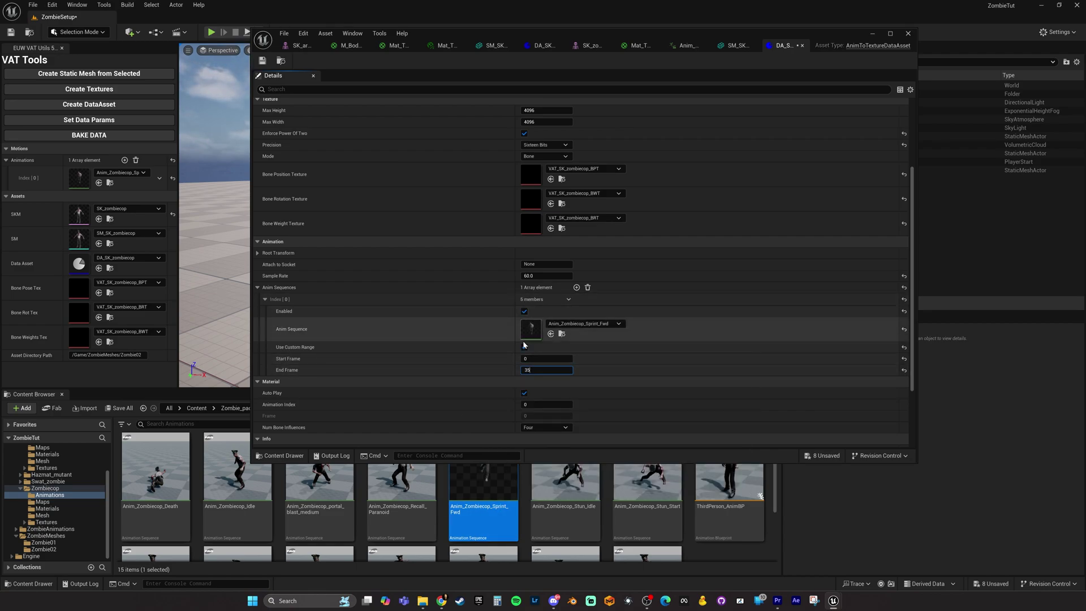
click(538, 276)
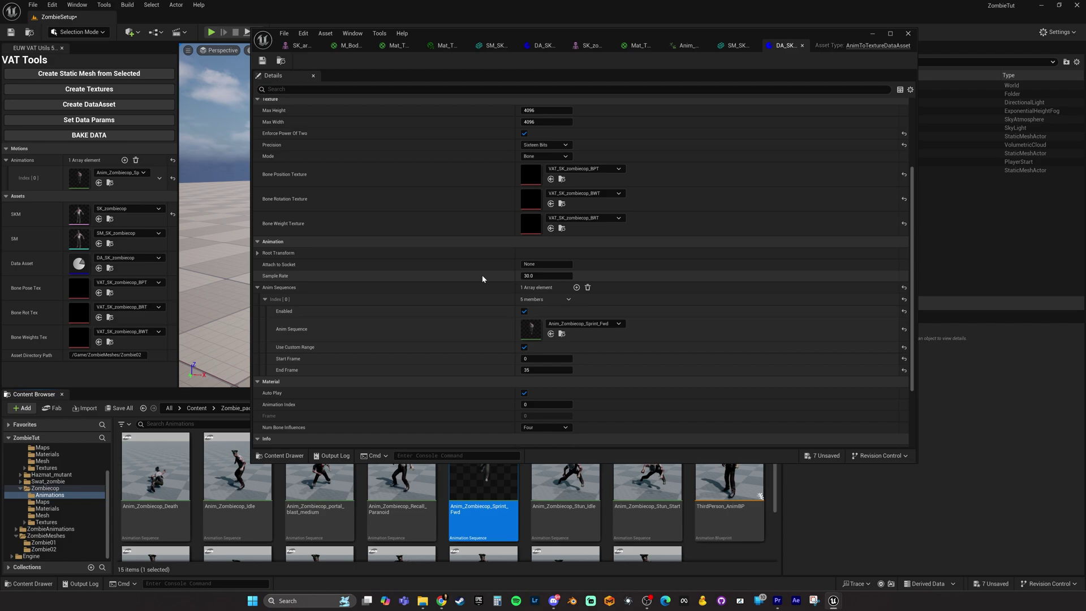
- Bake the zombiecop animation data with VAT Tools and locate SM_SK_zombiecop in its asset folder
click(99, 136)
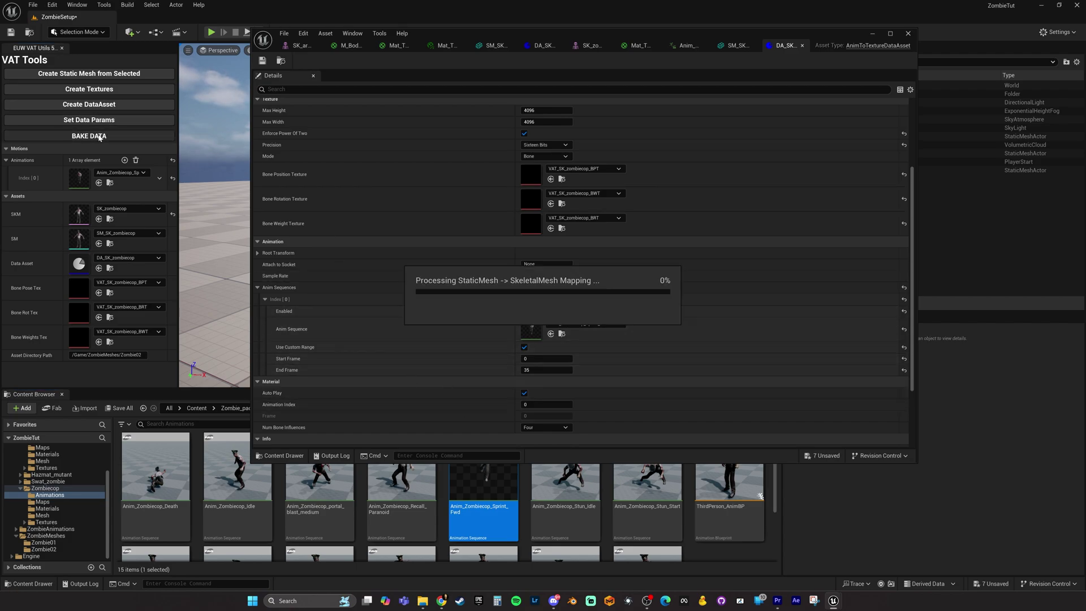
click(110, 247)
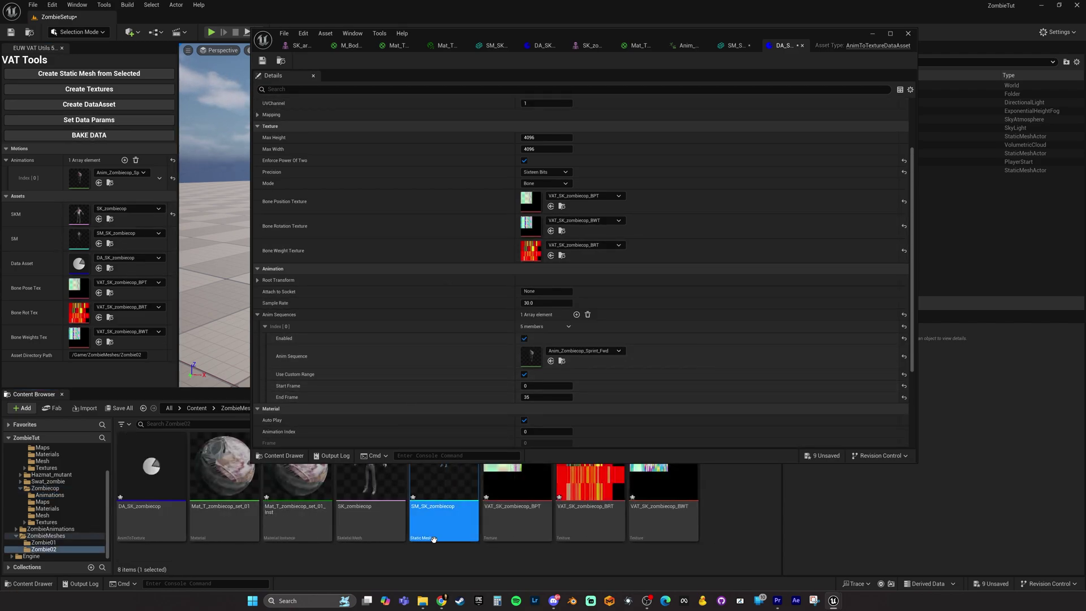
- Open the material instance used by SM_SK_zombiecop and enable its UseLayers static switch
double_click(444, 481)
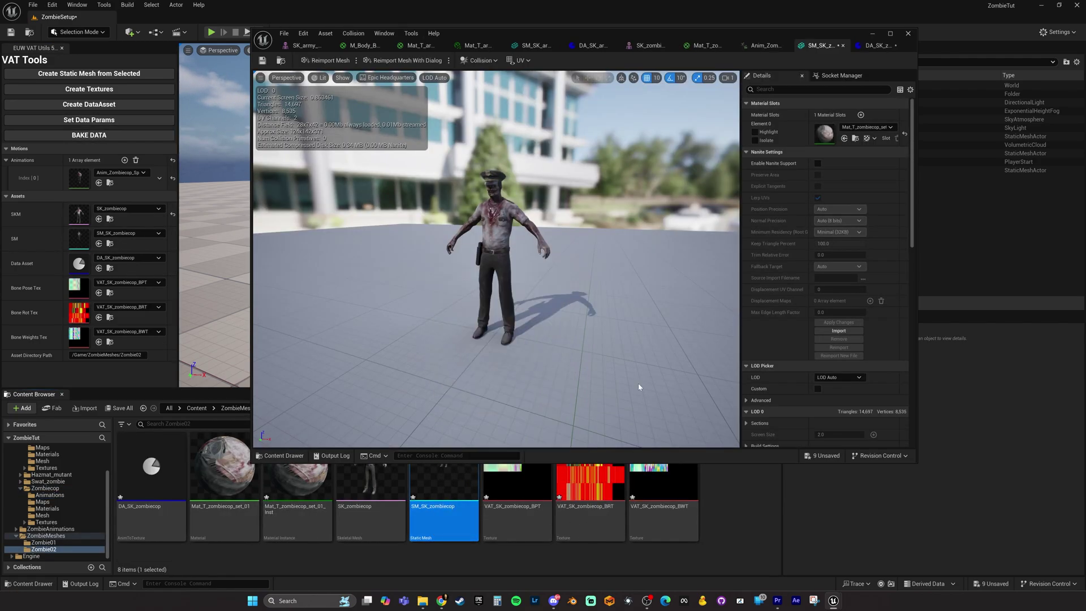
double_click(826, 136)
click(753, 127)
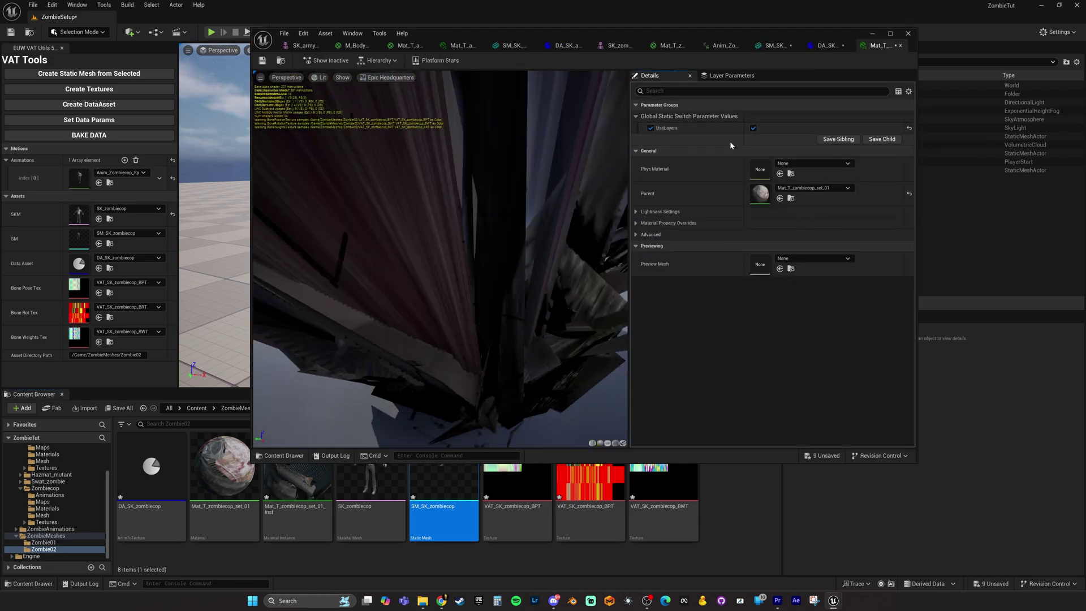
- Expand the Background layer's ML_BoneAnimation asset and examine its scalar parameter values
click(714, 76)
click(641, 134)
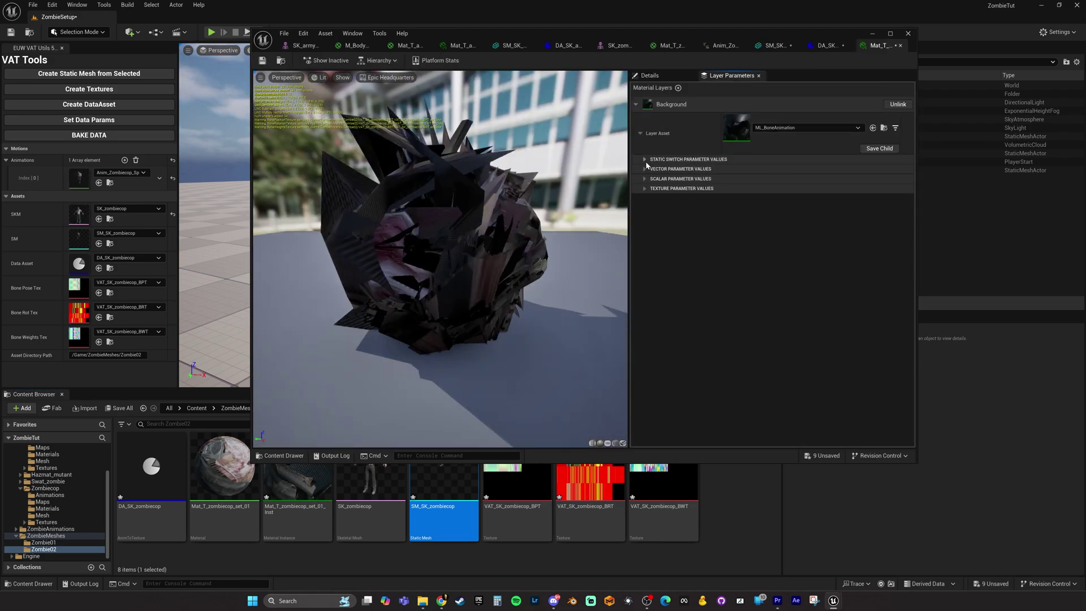
click(646, 179)
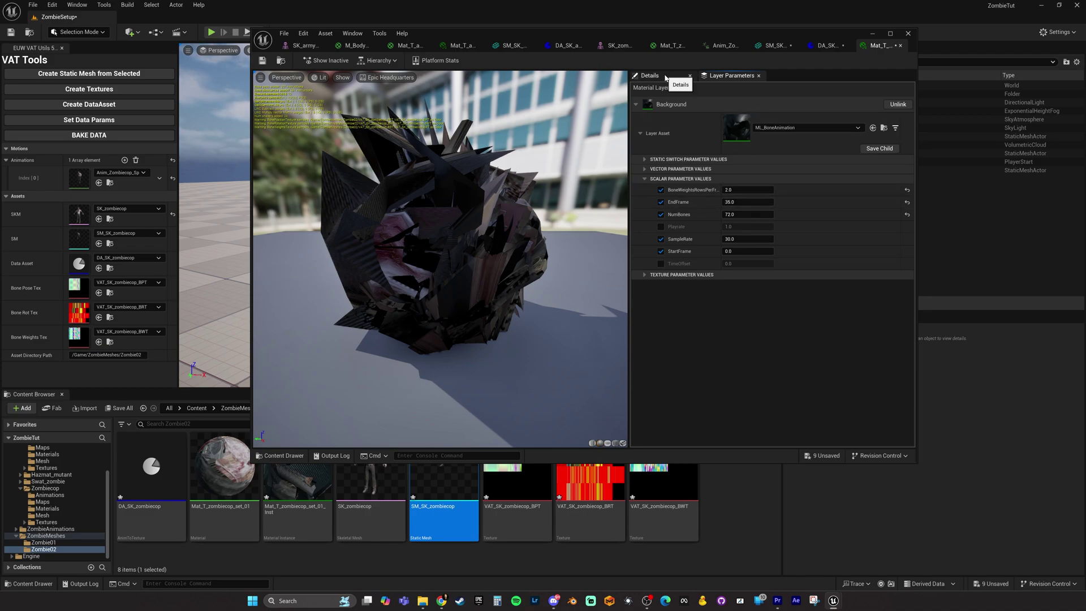
- Check the animated zombiecop static mesh in its preview and place SM_SK_zombiecop in the level beside the army mutant
click(772, 47)
drag(623, 255, 643, 235)
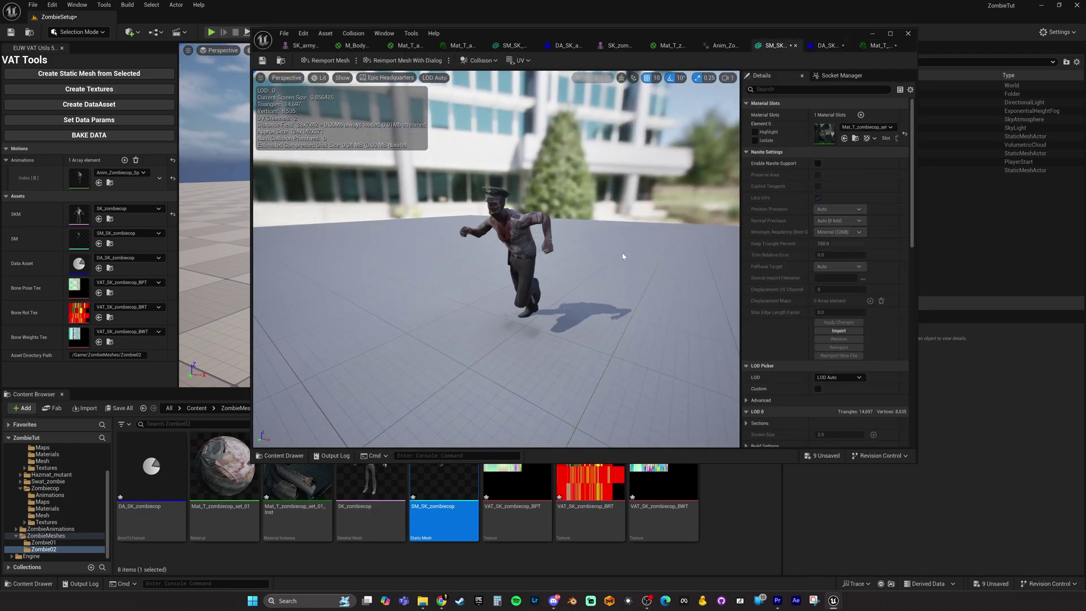
click(874, 33)
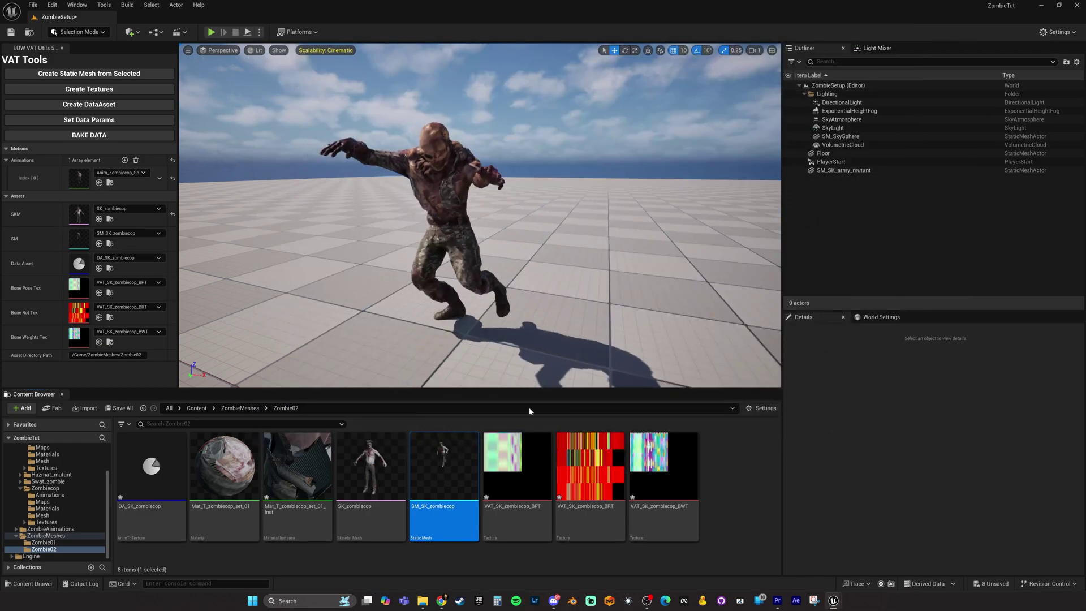
drag(443, 481, 666, 320)
key(Escape)
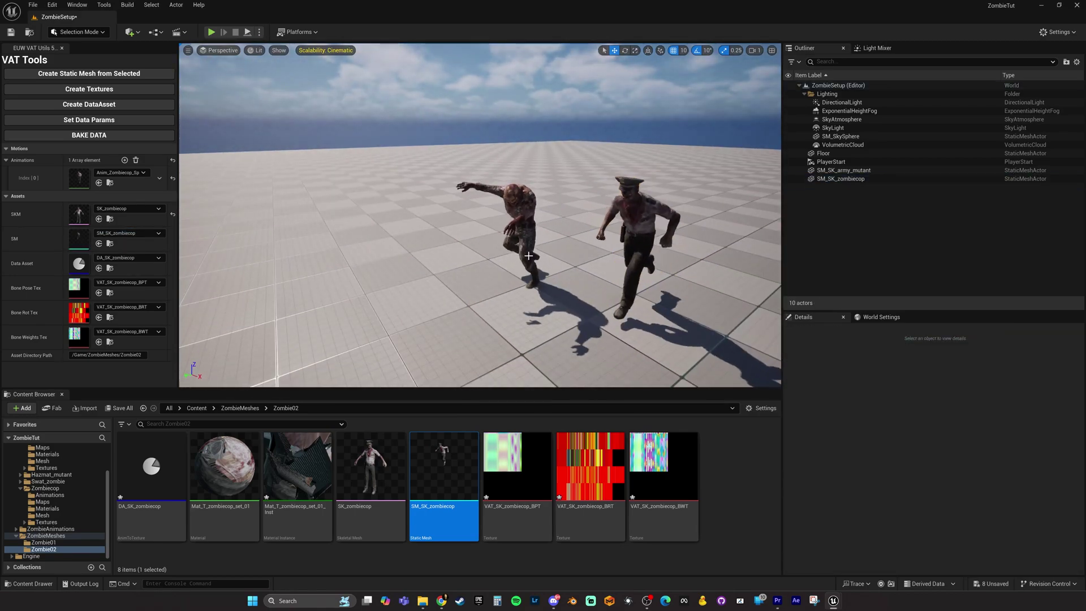
key(d)
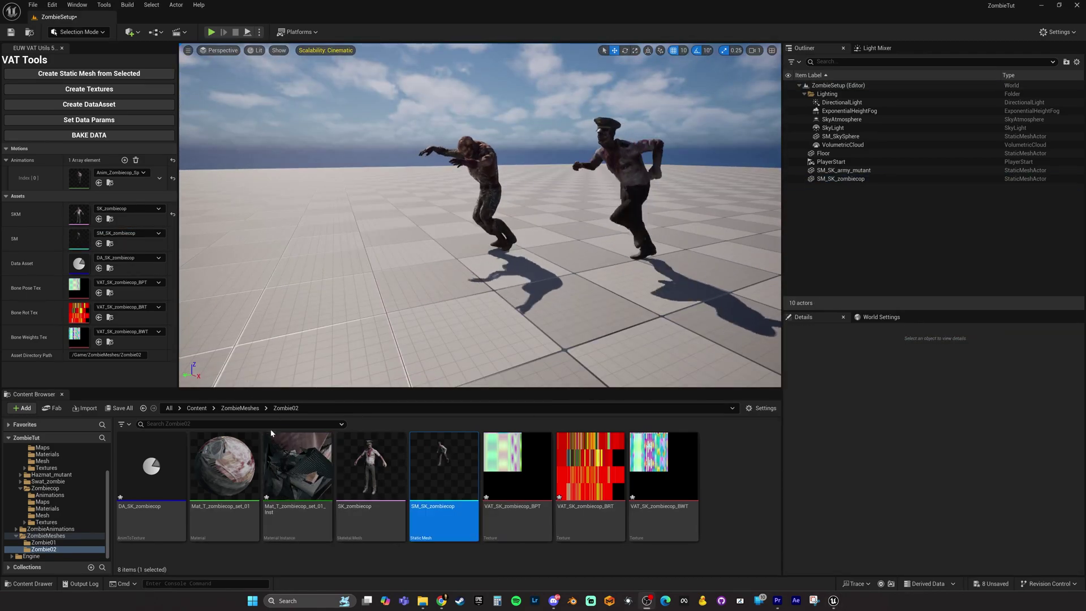
- Create two folders named Zombie03 and Zombie04 inside ZombieMeshes
click(240, 408)
right_click(331, 499)
click(366, 203)
text(Zombie03)
key(Return)
right_click(440, 483)
click(475, 187)
text(Zombie04)
key(Return)
- In Mat_T_swat_zombie_set_03, transfer the material's input connections to the MakeMaterialAttributes node and enable Use Material Attributes
double_click(151, 465)
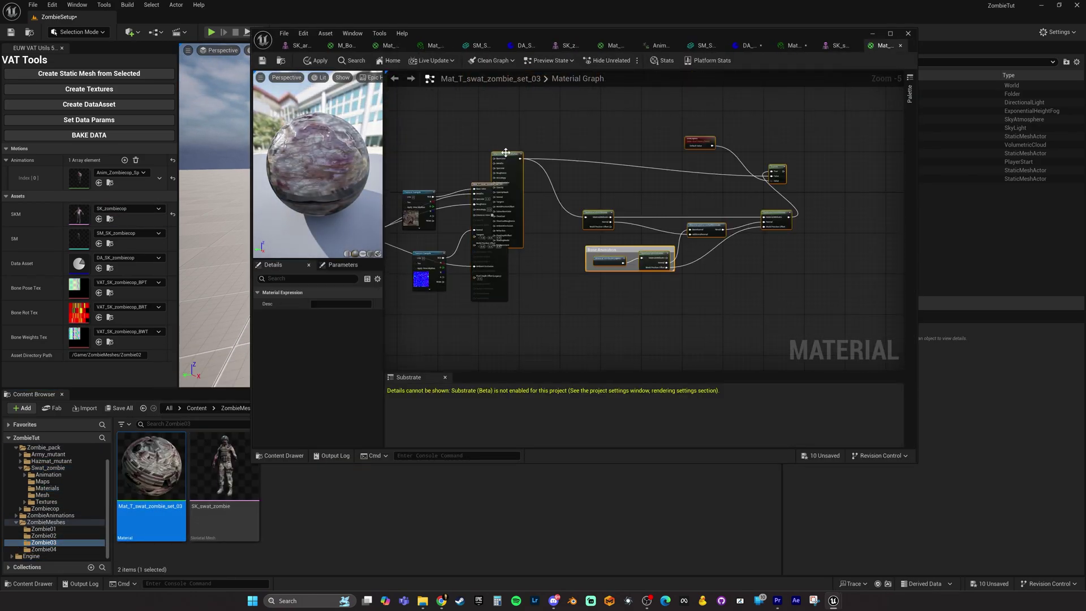
drag(505, 153, 536, 186)
scroll(517, 189, up, 2)
ctrl+drag(439, 190, 530, 203)
ctrl+drag(439, 218, 530, 220)
ctrl+drag(441, 265, 529, 264)
ctrl+drag(439, 329, 531, 314)
click(311, 349)
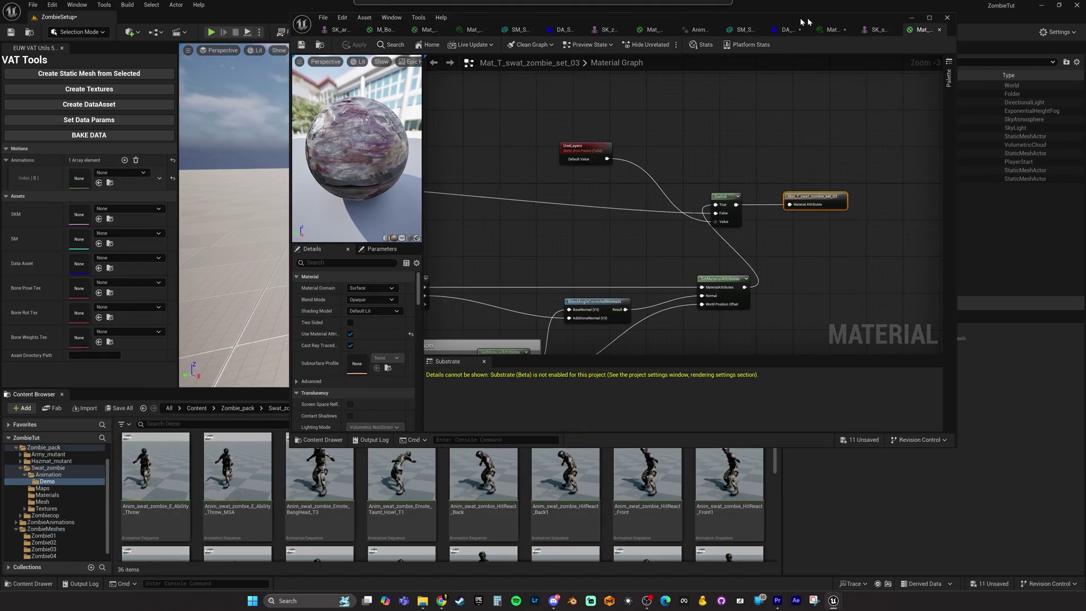
- Preview the Run5 animation from Zombie_Runs, retarget it from SKM_Manny to SK_swat_zombie and export it
drag(873, 21, 941, 53)
scroll(730, 511, down, 5)
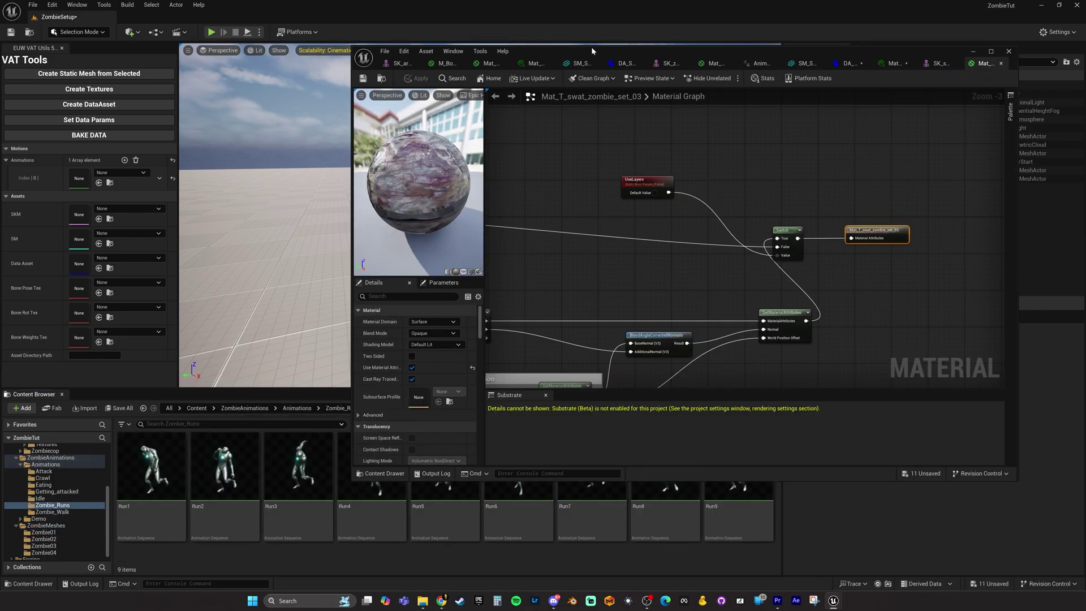
drag(592, 51, 601, 106)
double_click(453, 486)
click(994, 106)
right_click(453, 483)
click(499, 199)
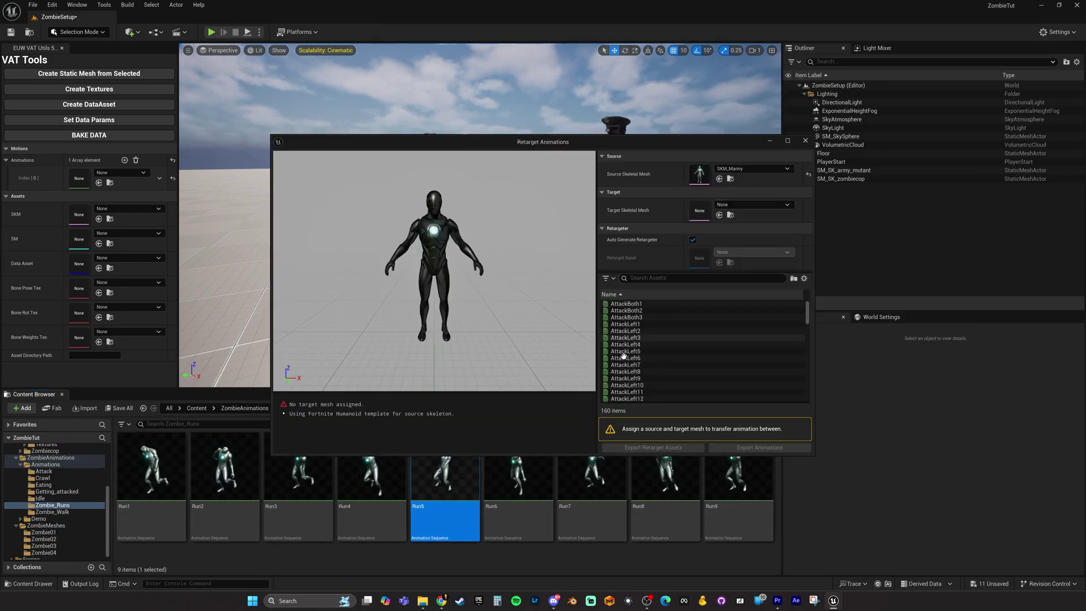
click(752, 204)
click(764, 282)
click(759, 447)
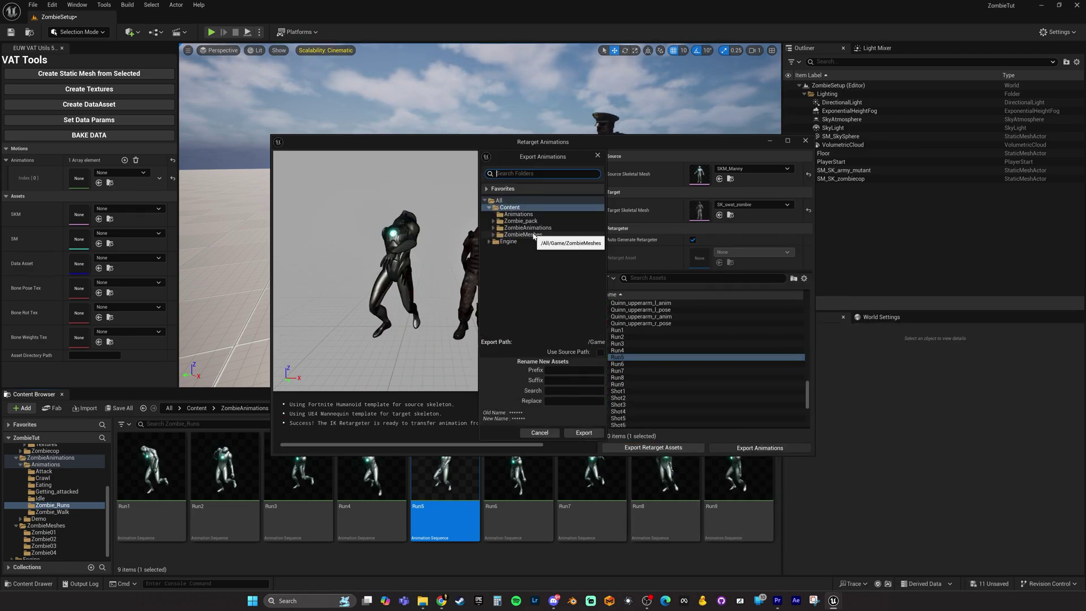
click(584, 433)
- Set Run5 and SK_swat_zombie as the VAT Tools animation and skeletal mesh, and create the static mesh from SK_swat_zombie
drag(151, 475, 78, 178)
click(16, 469)
click(16, 475)
click(44, 502)
drag(298, 475, 81, 213)
click(91, 77)
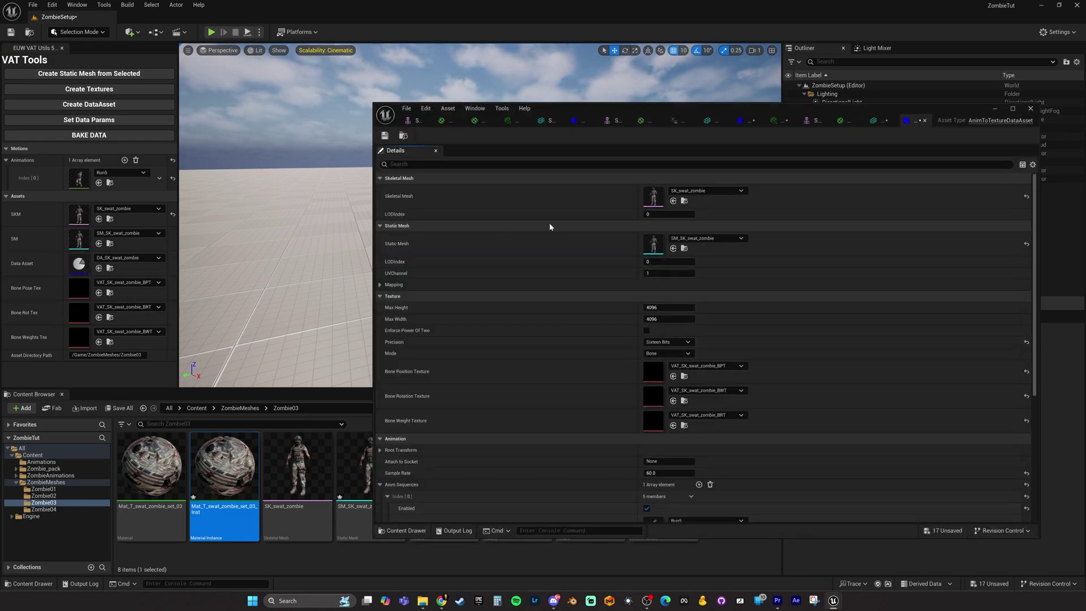
- In the swat zombie data asset, enforce power-of-two textures and set a custom range ending at frame 57 with sample rate 83
click(646, 331)
scroll(701, 339, down, 5)
click(42, 462)
click(150, 469)
click(647, 422)
click(669, 444)
text(57)
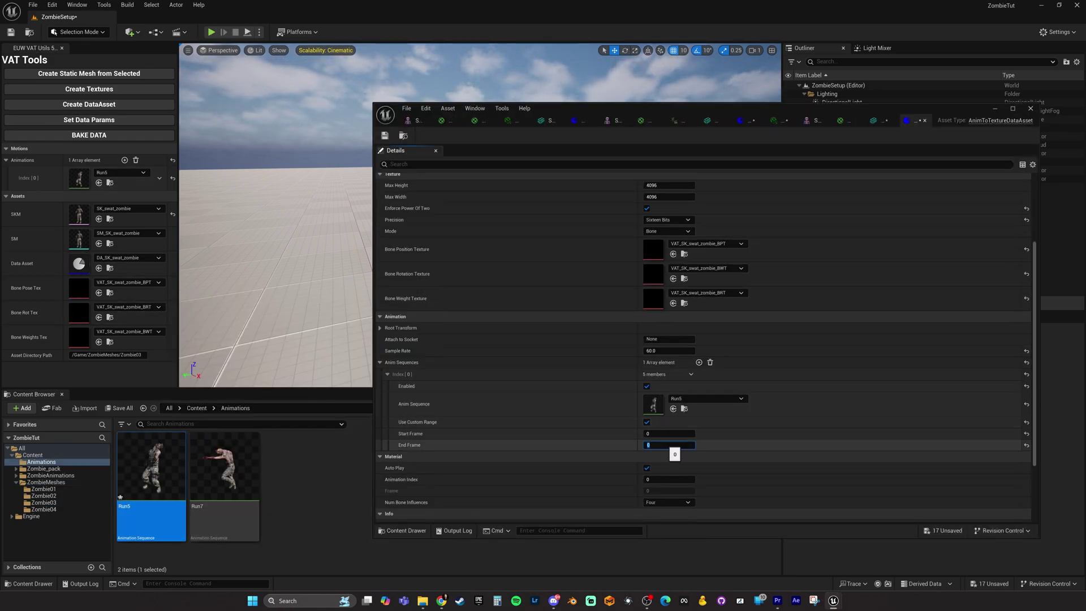
click(670, 351)
text(83)
- Bake the swat zombie's animation data and close the asset editor window
drag(735, 108, 710, 105)
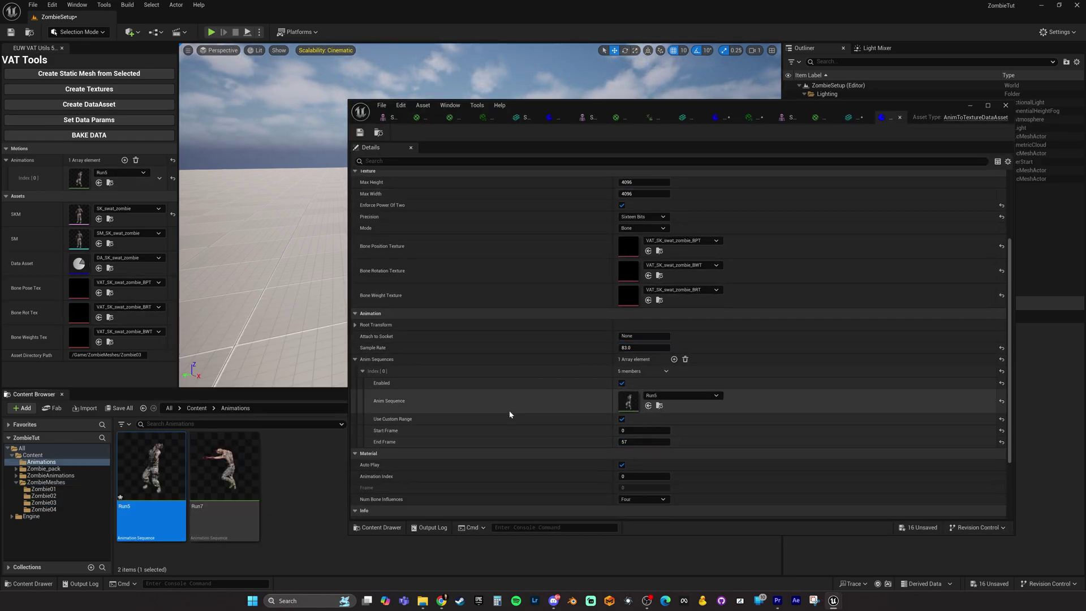
click(88, 136)
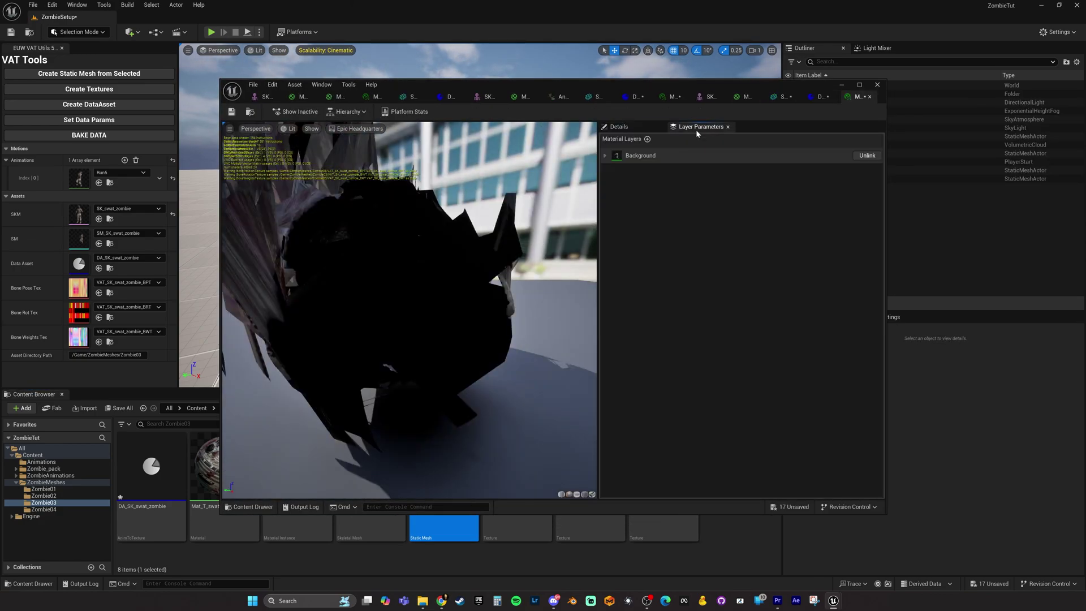
click(877, 84)
click(877, 83)
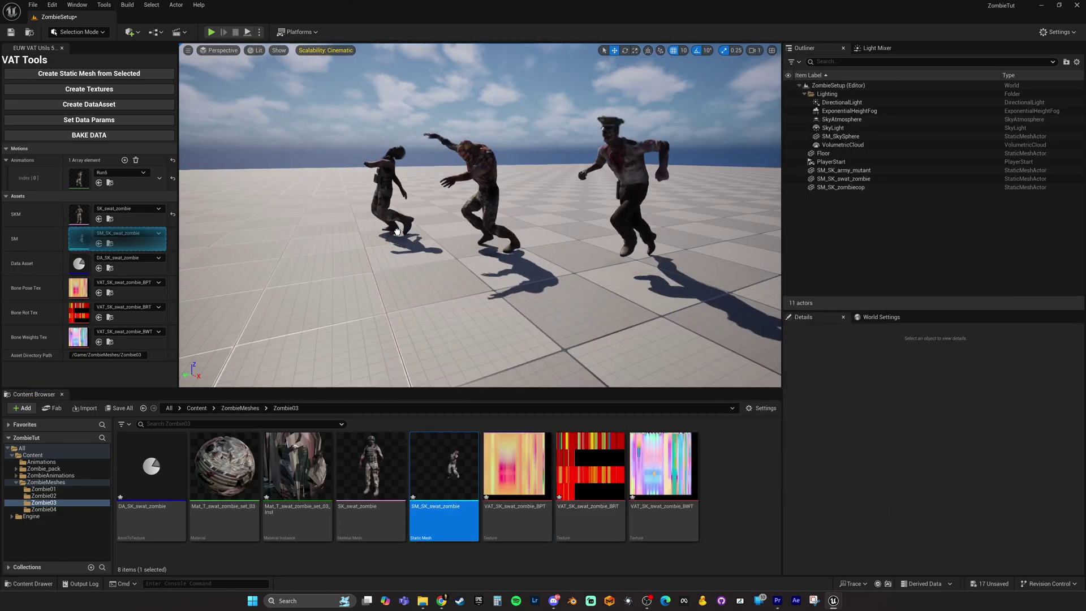
- Preview the zombie run animations and retarget Run3 from SKM_Manny to SK_Hazmat_mutant
click(50, 475)
double_click(513, 461)
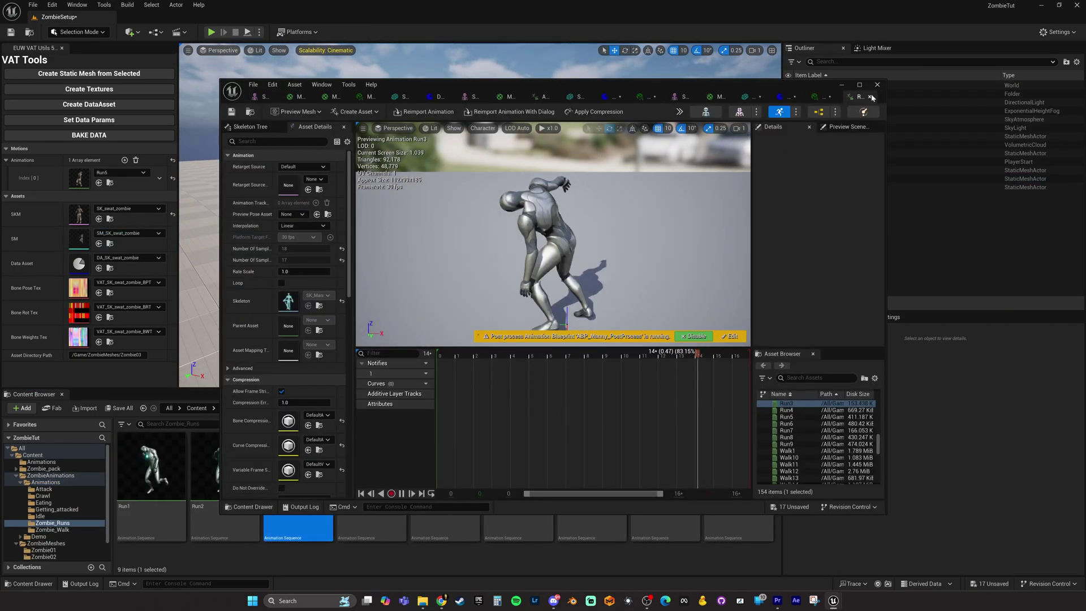
right_click(295, 469)
click(340, 183)
click(752, 204)
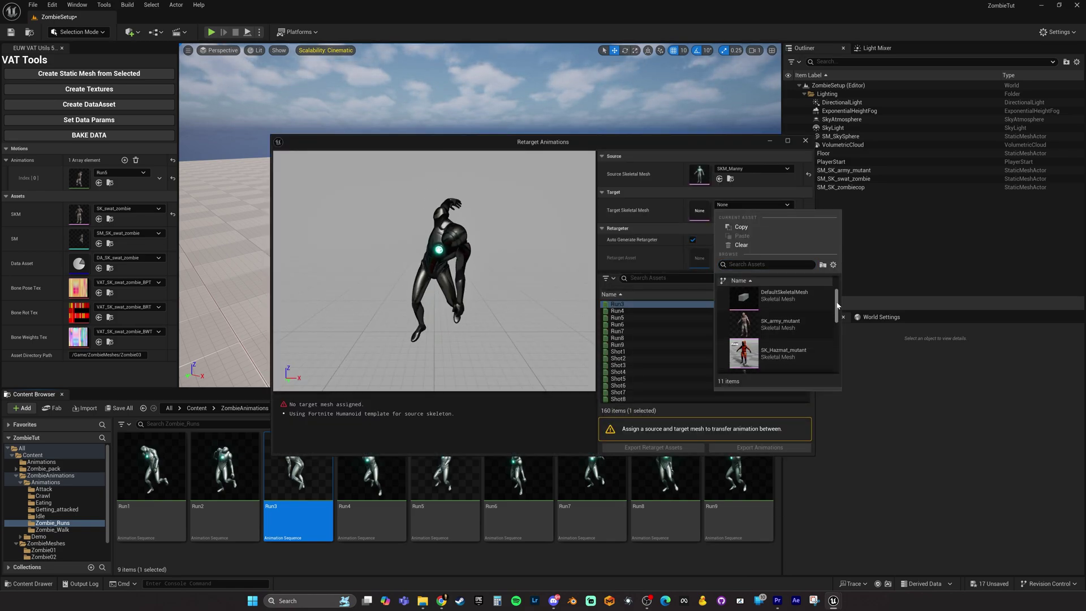
click(778, 291)
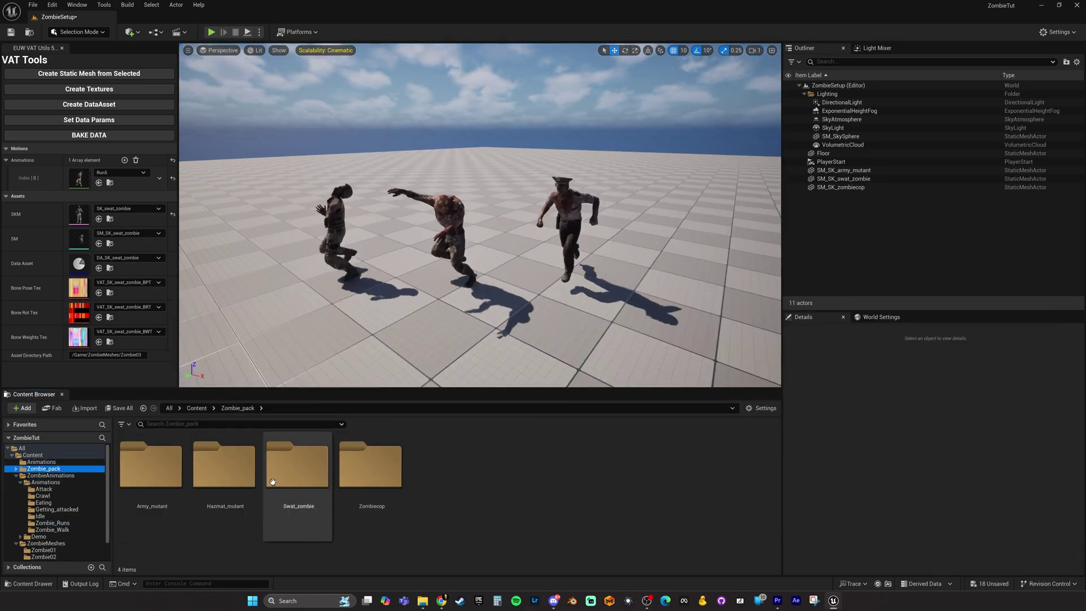
- Replace the swat zombie assets in VAT Tools with SK_Hazmat_mutant as the skeletal mesh and the retargeted Run3 as the animation
double_click(158, 474)
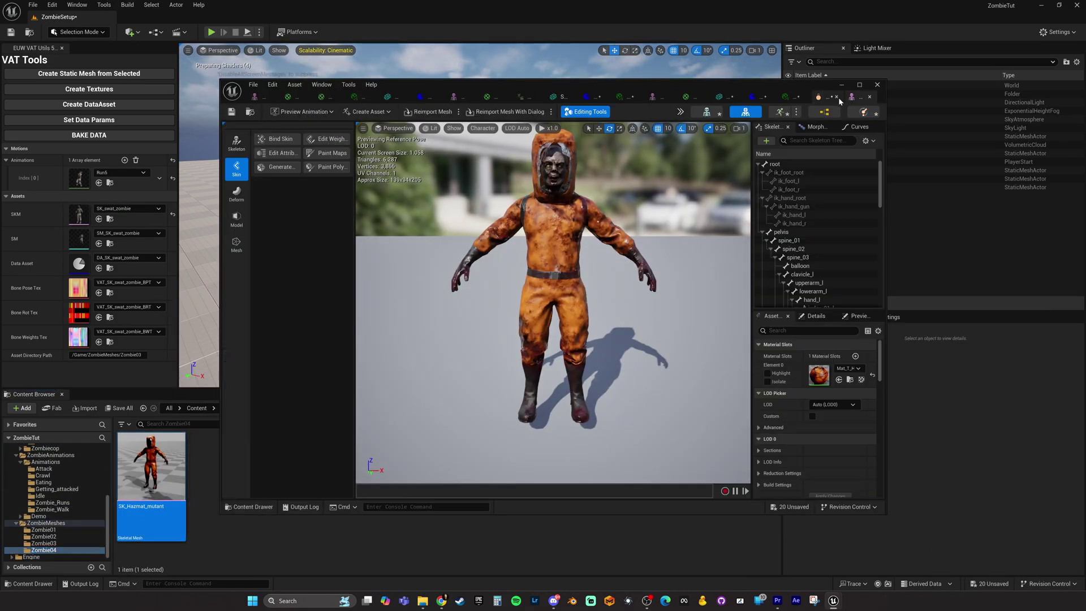
click(51, 502)
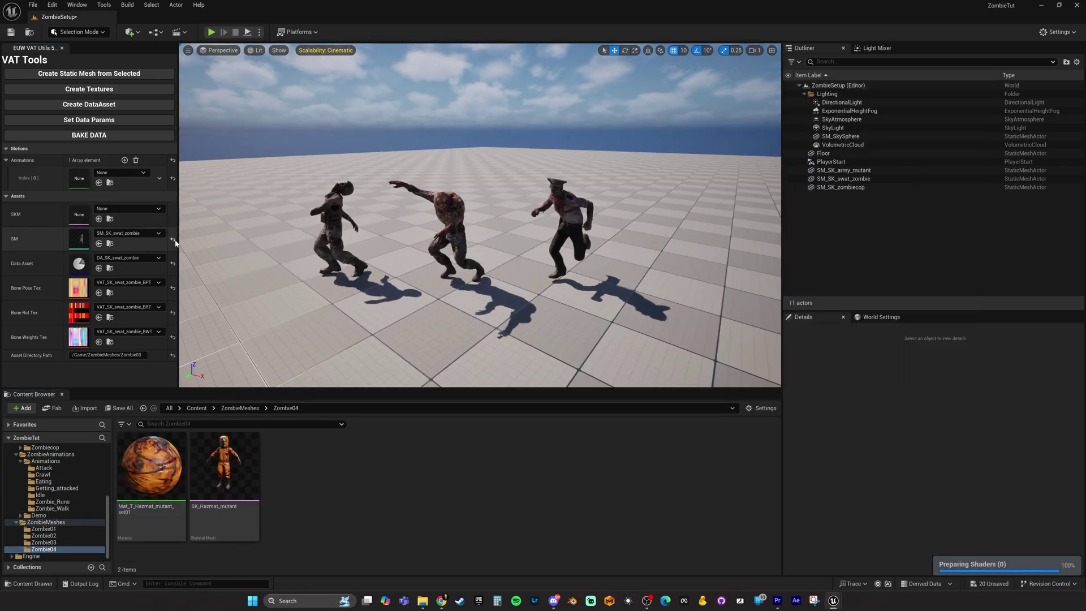
click(225, 481)
click(98, 219)
scroll(57, 498, up, 10)
click(48, 461)
click(151, 475)
click(98, 183)
click(110, 219)
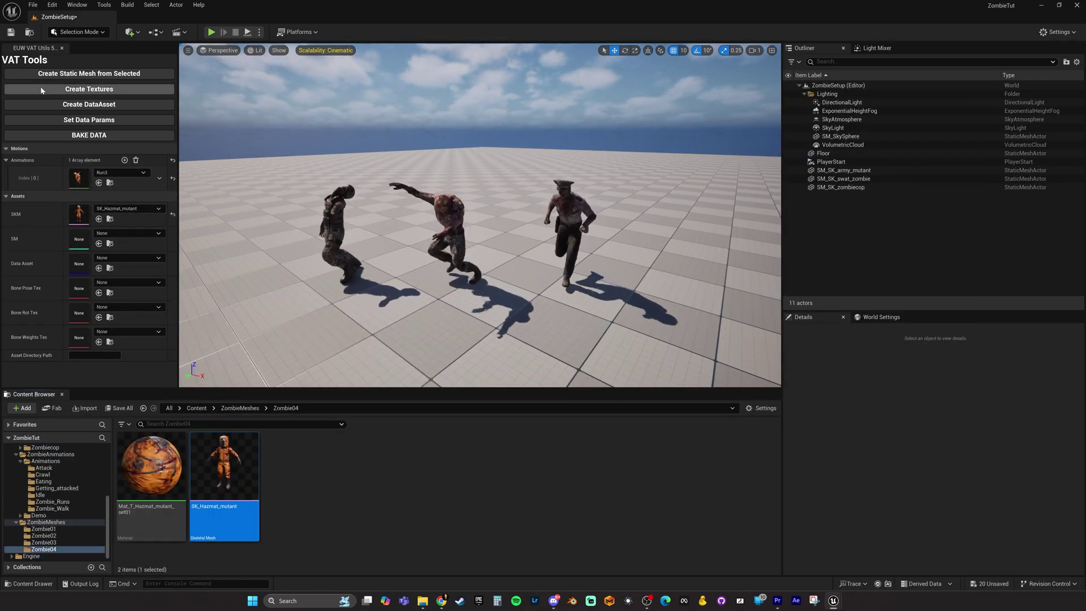
- Paste the bone animation nodes into Mat_T_Hazmat_mutant_set01 and move the material's input connections onto MakeMaterialAttributes
double_click(168, 470)
scroll(701, 237, down, 2)
drag(498, 164, 617, 161)
key(ctrl+v)
scroll(764, 237, up, 1)
ctrl+drag(529, 198, 652, 197)
ctrl+drag(529, 210, 652, 208)
ctrl+drag(529, 237, 606, 238)
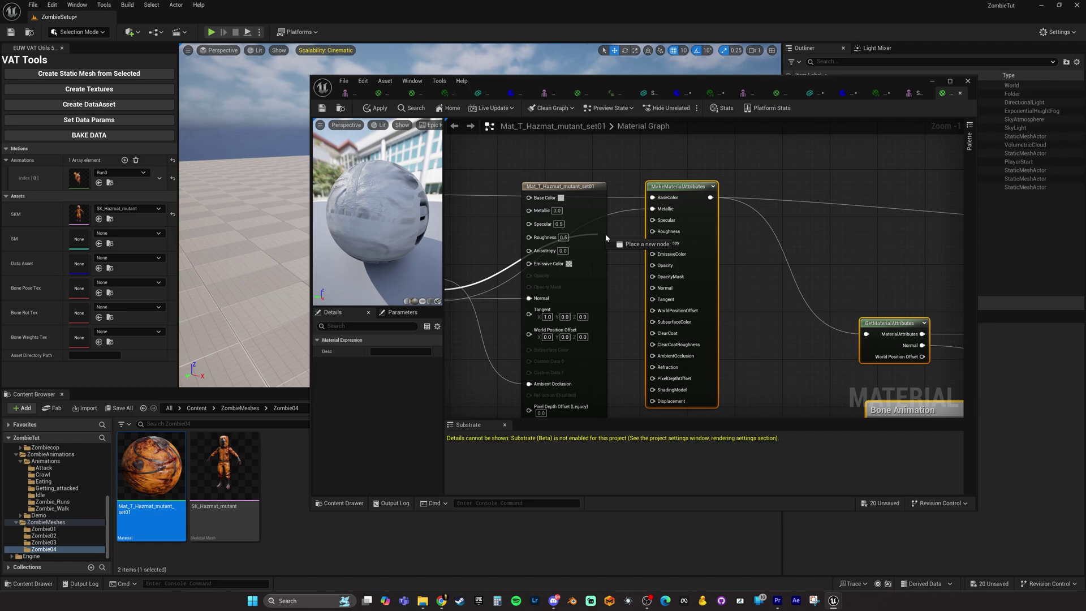
drag(602, 382, 652, 231)
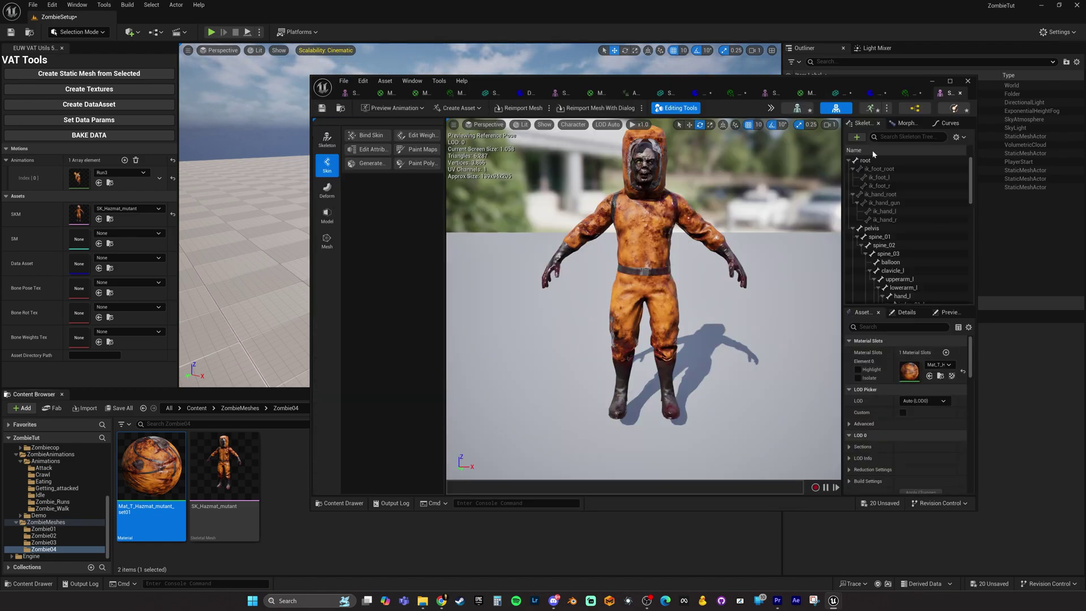
- Create a material instance of Mat_T_Hazmat_mutant_set01 and a static mesh from SK_Hazmat_mutant
right_click(156, 472)
click(198, 226)
click(66, 74)
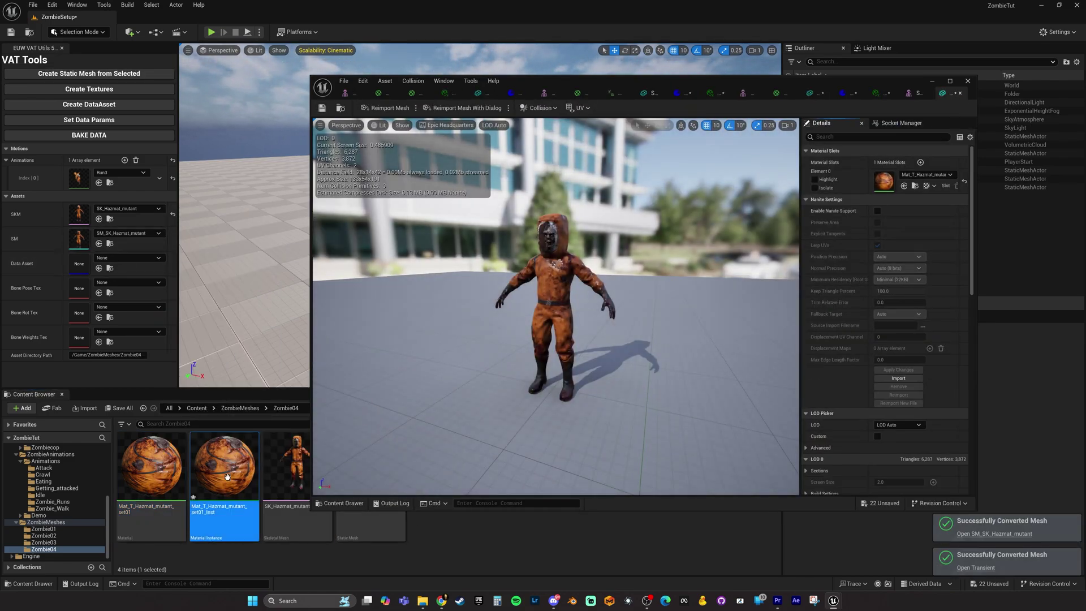
- Enable a custom frame range for Run3 in the Hazmat mutant data asset and bake the animation data
scroll(492, 324, down, 2)
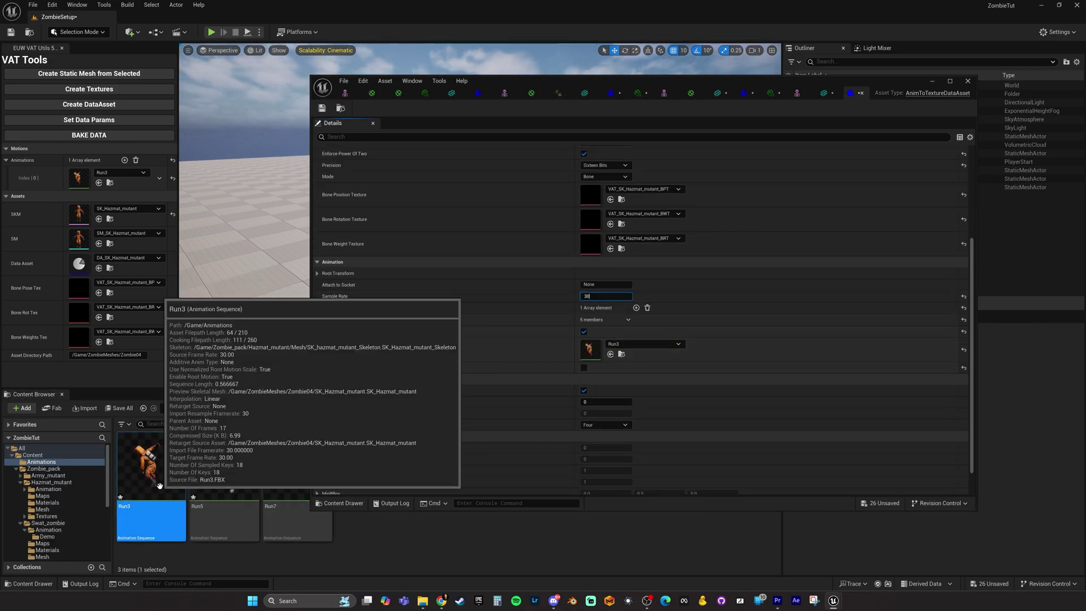
click(584, 367)
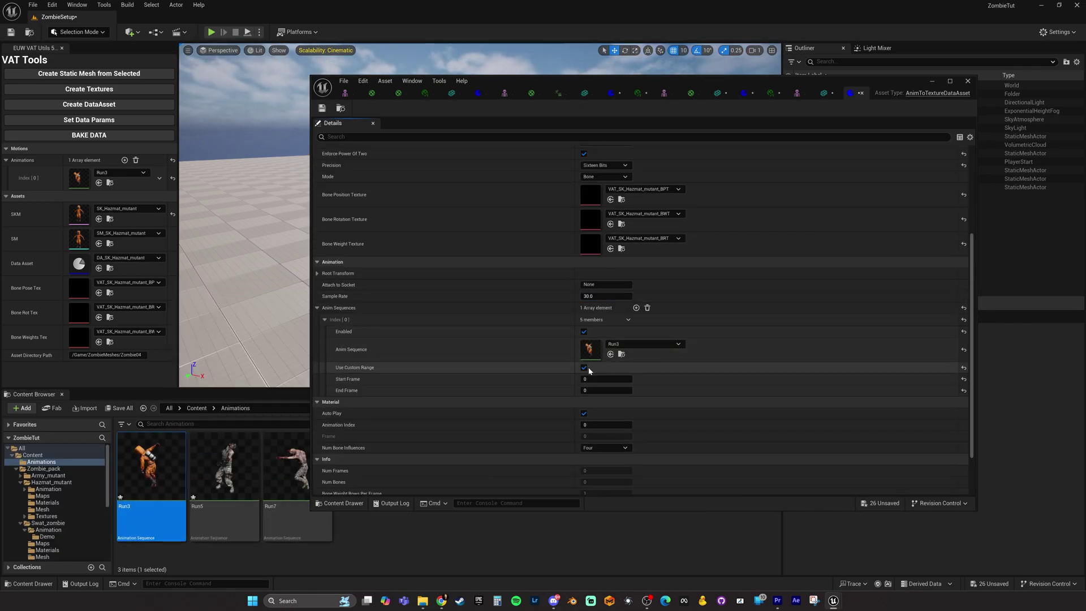
drag(566, 80, 548, 80)
click(89, 135)
- Inspect the material instance's layer scalar parameters, save all modified assets and close the asset editor window
click(773, 122)
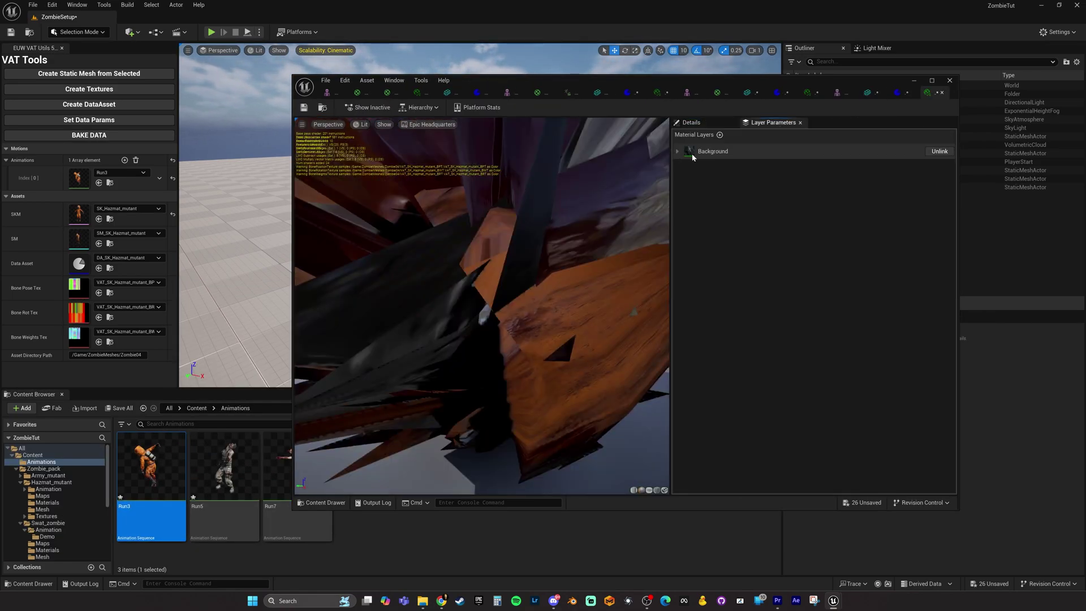
click(686, 225)
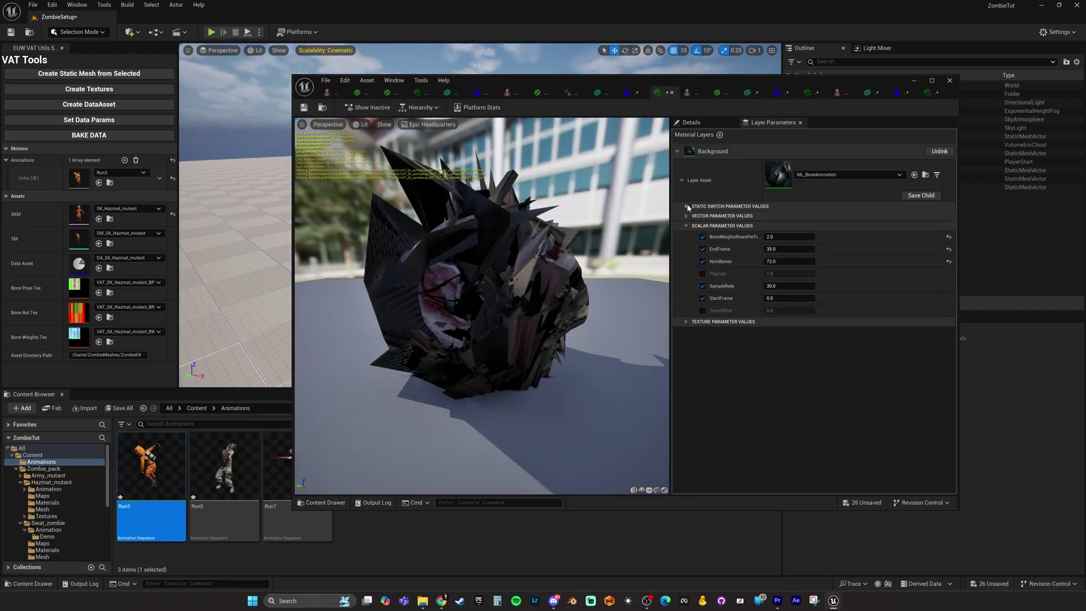
click(119, 408)
click(608, 398)
click(867, 93)
click(950, 81)
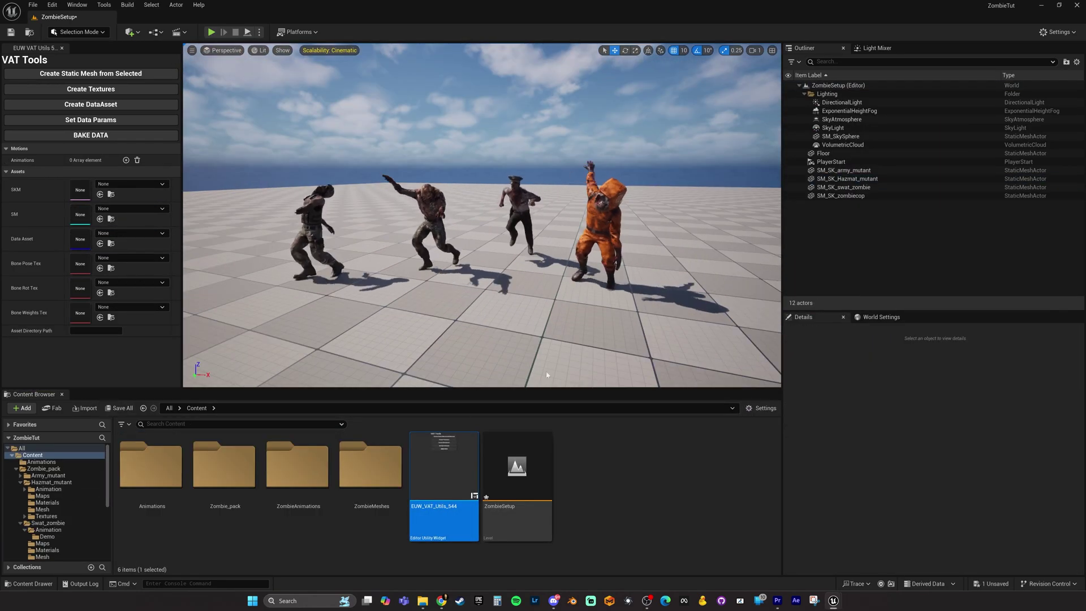
- Look over the four animated zombies in the level and the generated assets in the Zombie01 and Zombie04 folders
mouse_move(547, 375)
right_down()
mouse_move(561, 389)
mouse_move(559, 379)
right_up()
key(w)
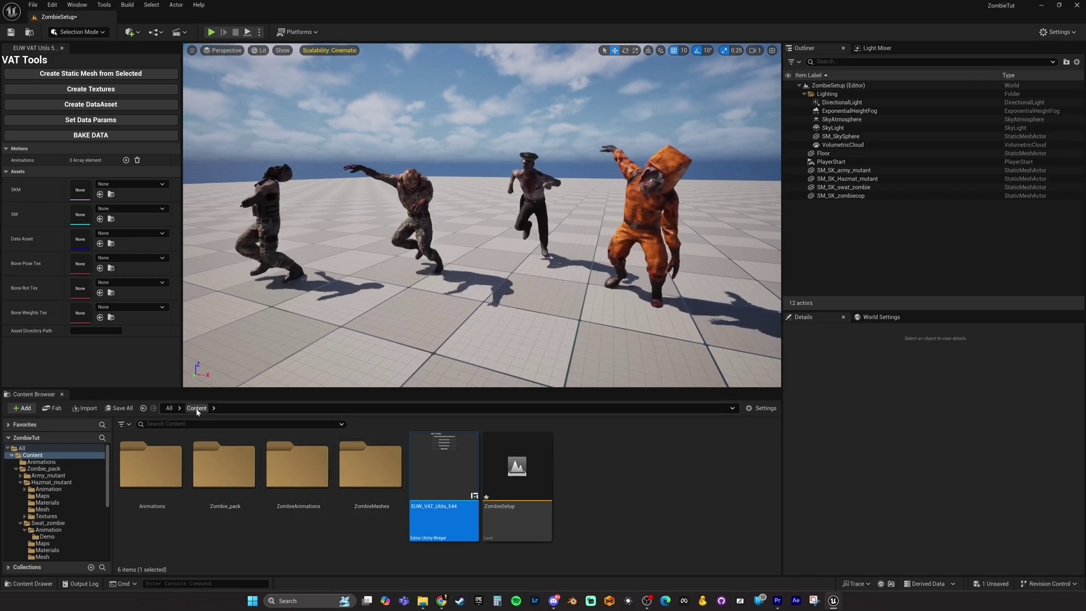
double_click(356, 473)
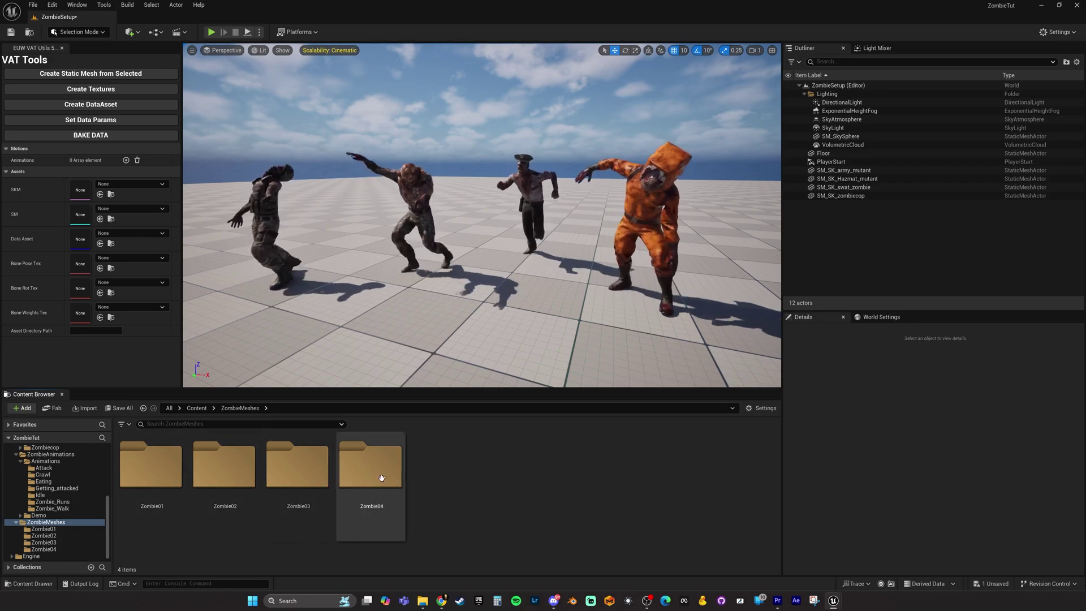
double_click(162, 474)
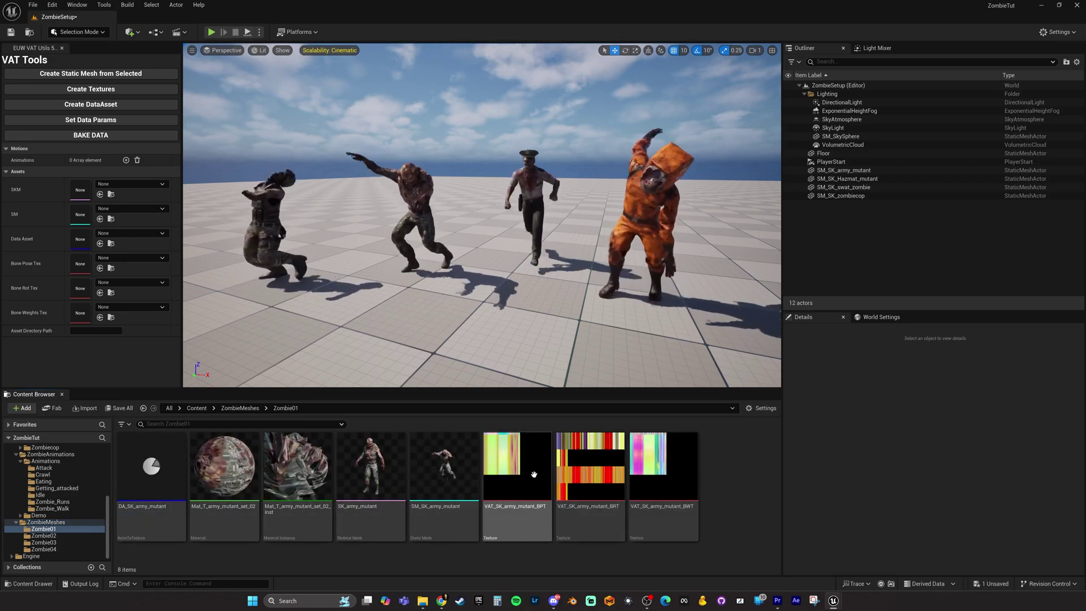
click(241, 408)
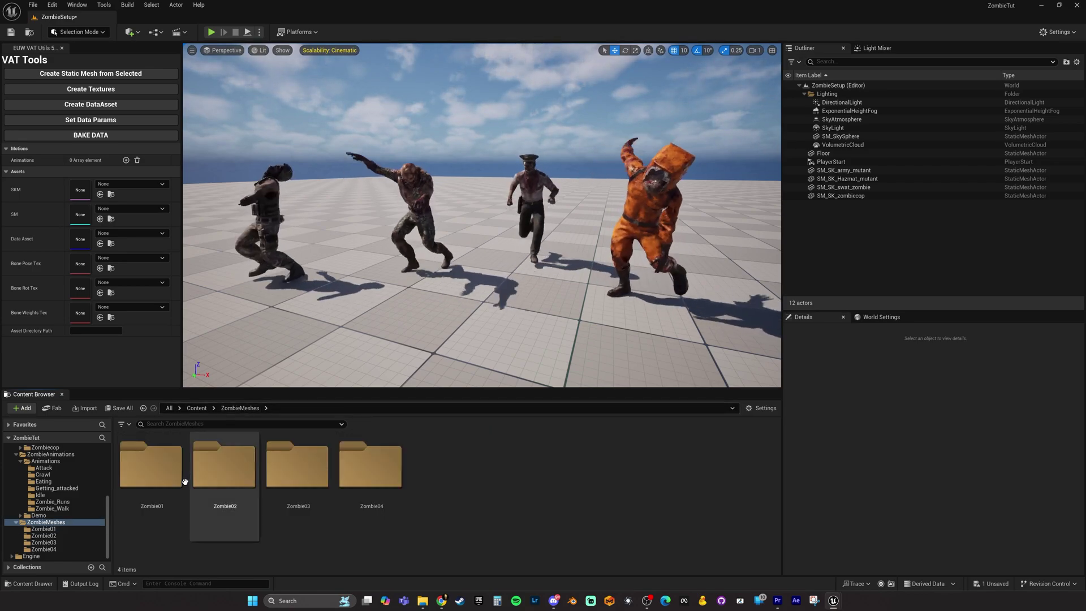
double_click(368, 473)
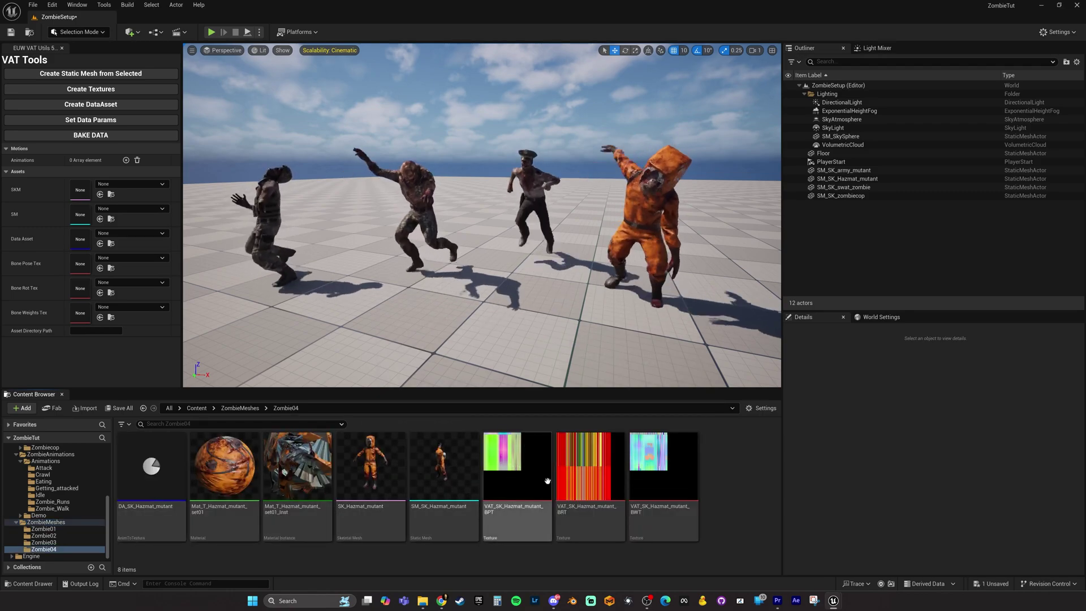
click(239, 408)
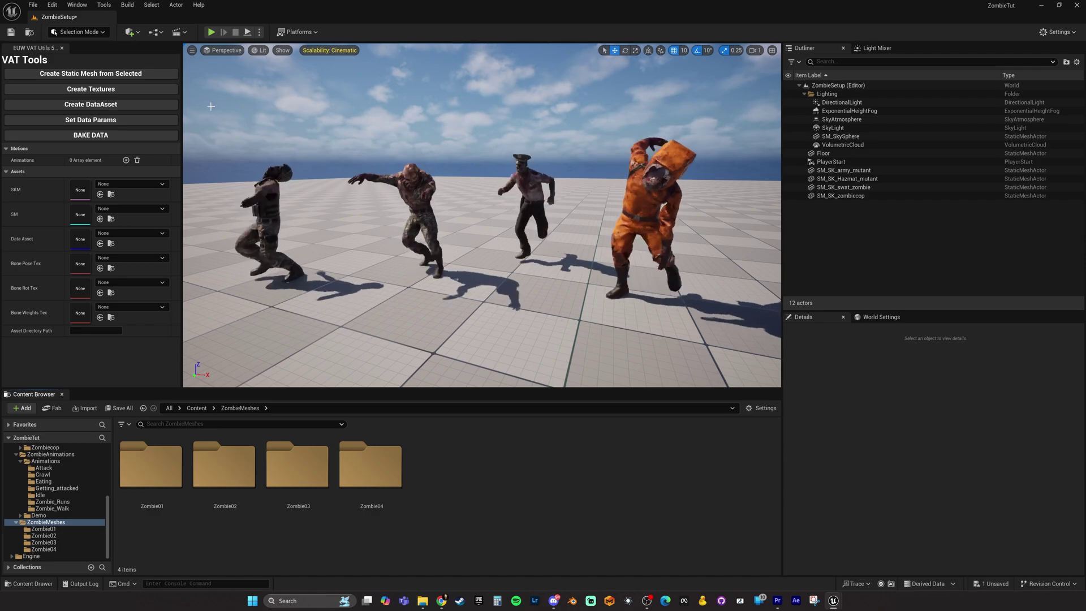
- Close the VAT Tools utility widget
click(63, 49)
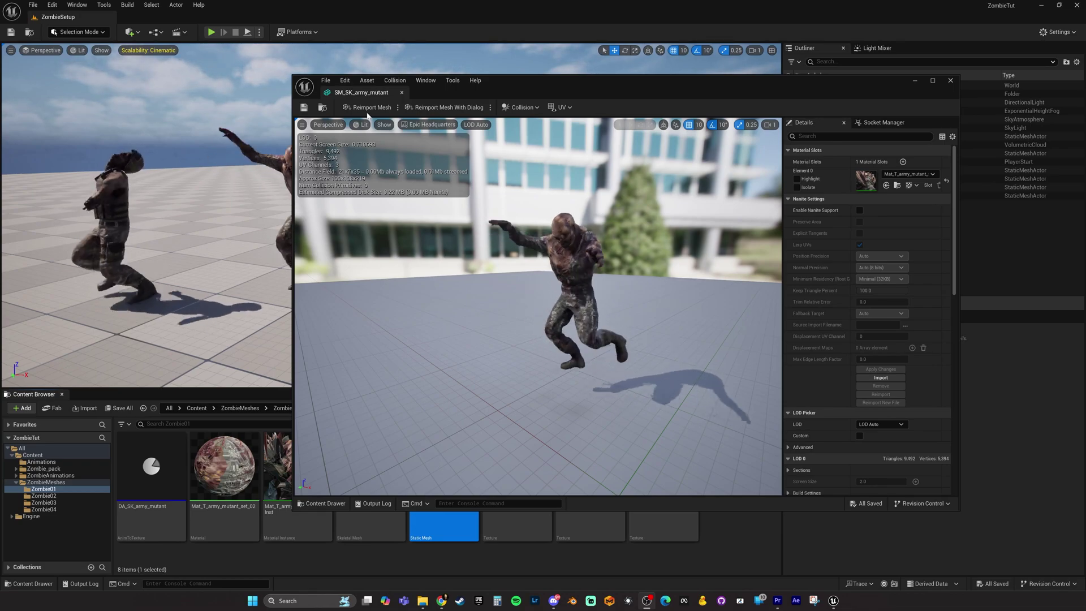
- Compare the animated SM_SK_army_mutant mesh with the zombies in the level, then close its static mesh editor
drag(473, 86, 688, 99)
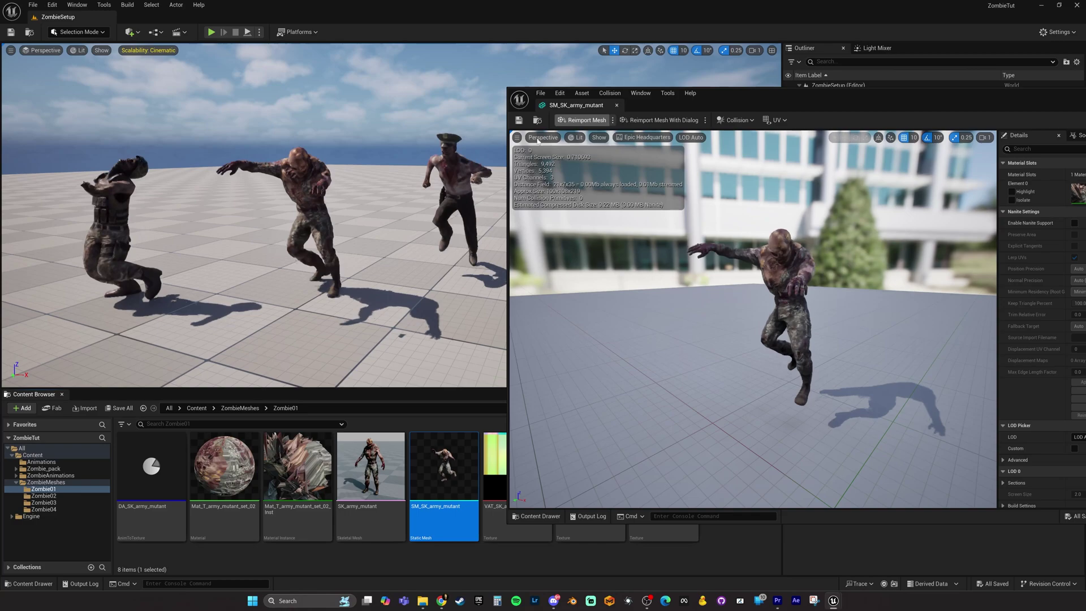
drag(777, 110, 523, 109)
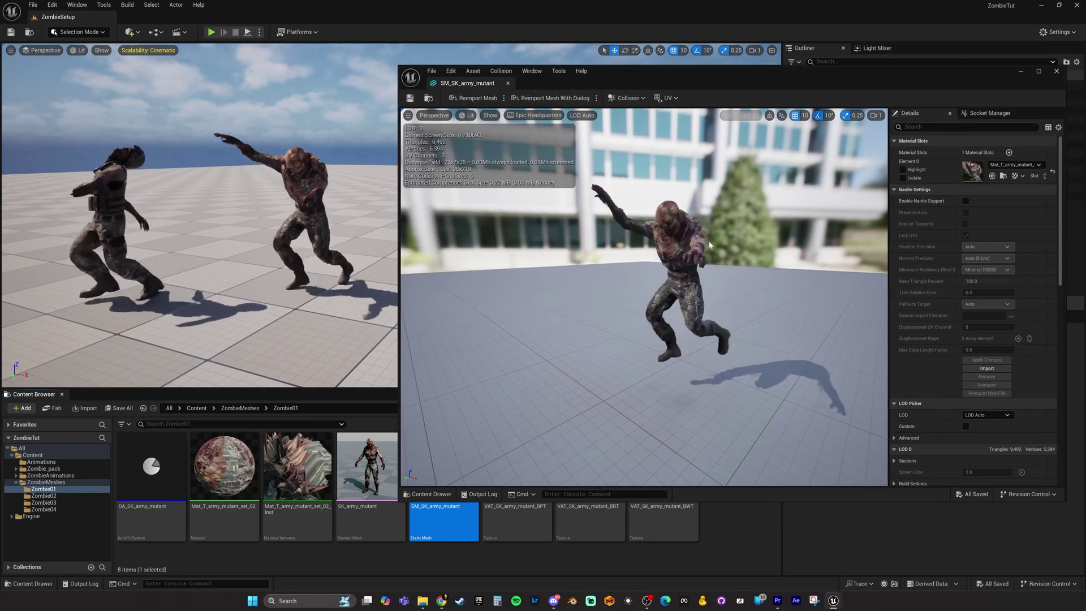
drag(676, 77, 633, 78)
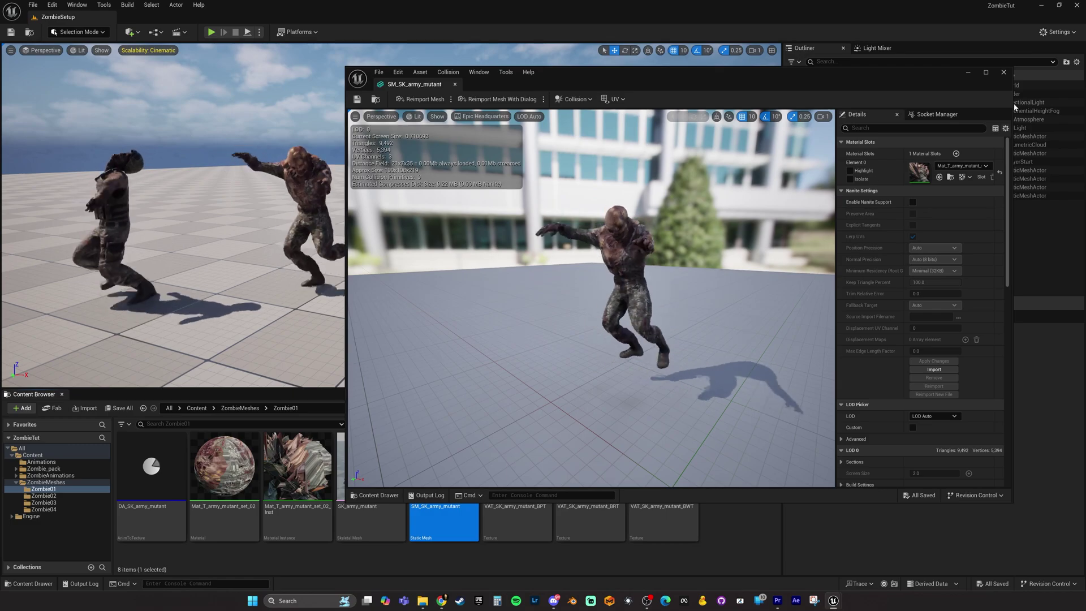
click(1004, 72)
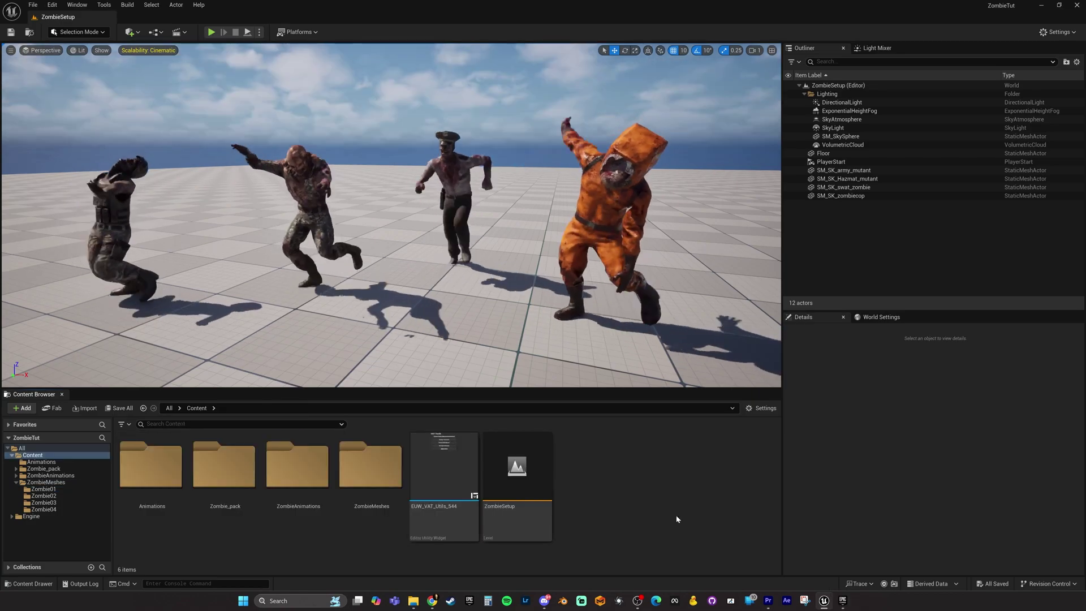
- Search the plugin list for niagara to check that the Niagara plugin is enabled, and close the list
click(52, 5)
click(77, 147)
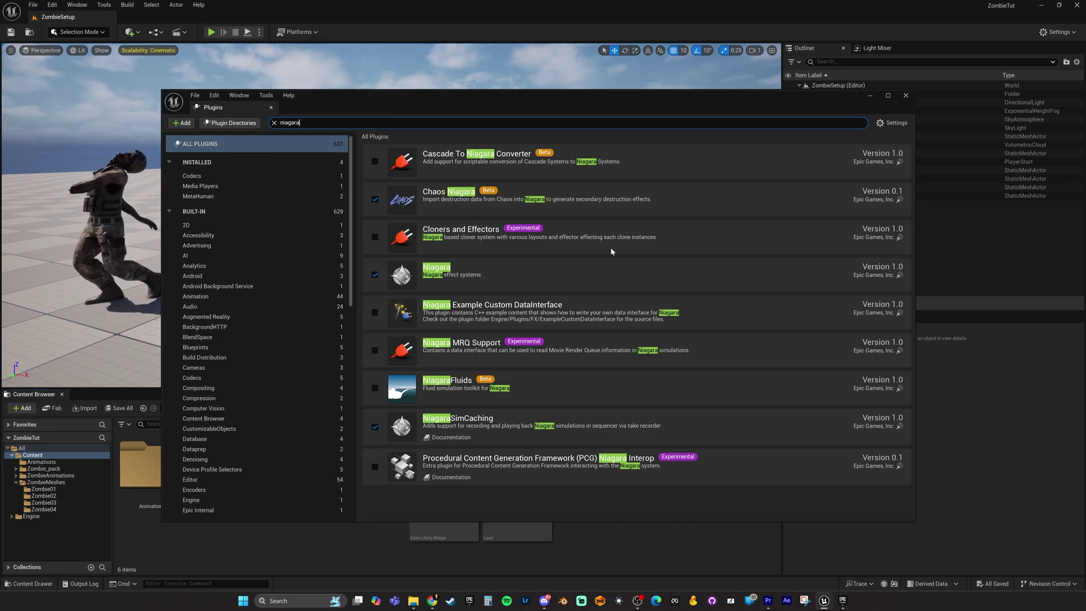
click(906, 96)
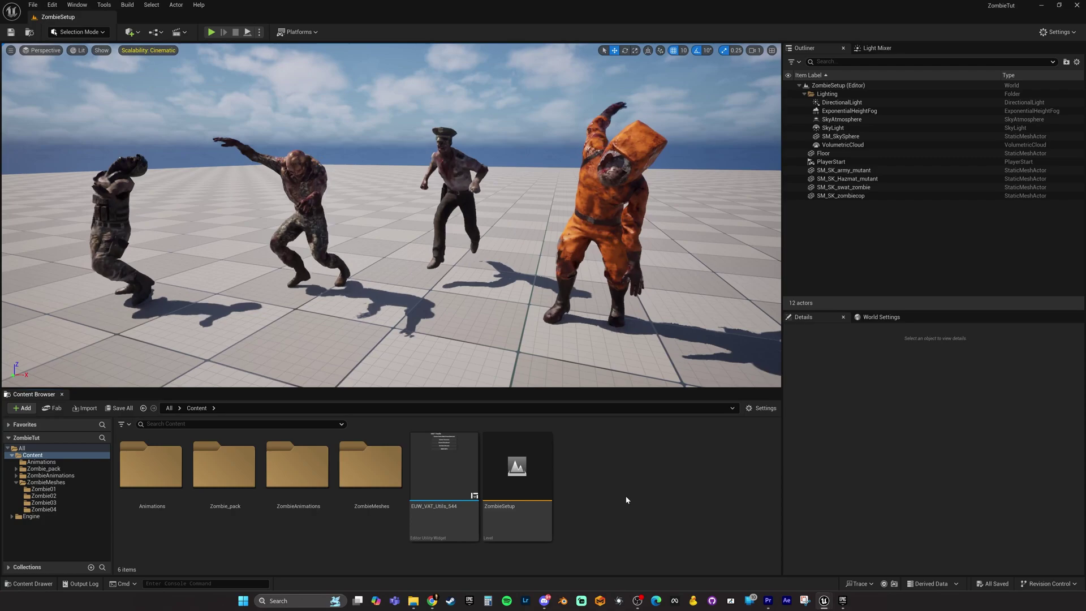
- Create a Niagara System in the Content folder based on the Fountain emitter and name it NS_ZombieHorde
right_click(623, 498)
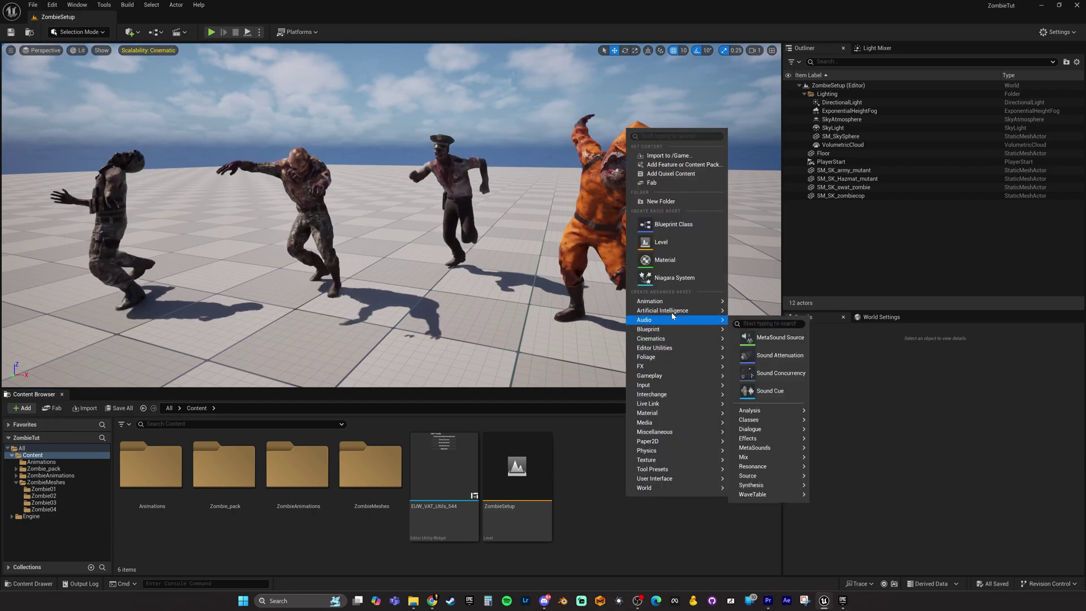
click(673, 277)
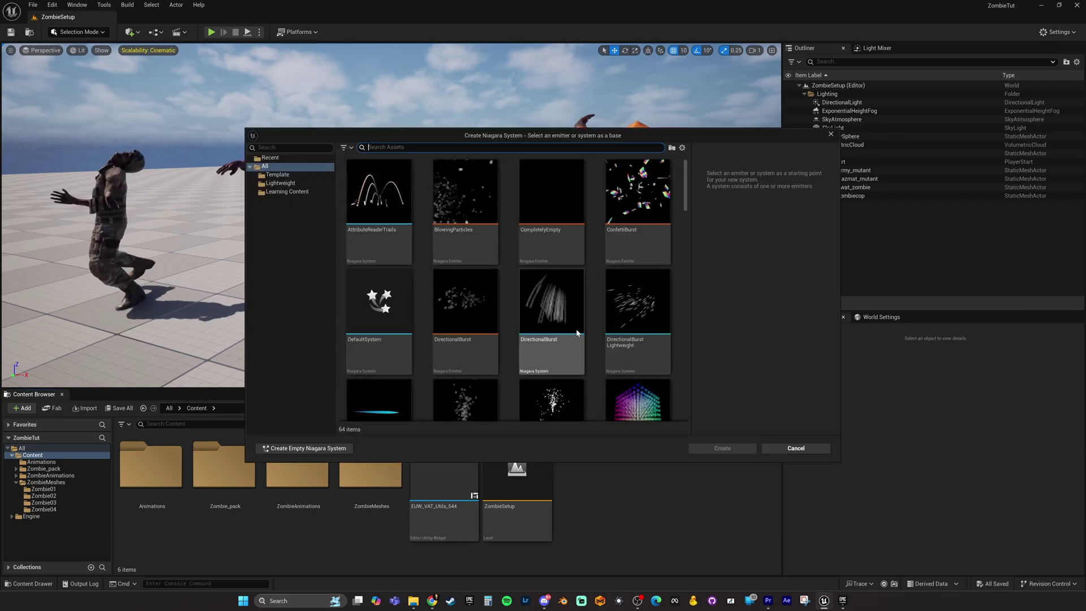
scroll(554, 253, down, 2)
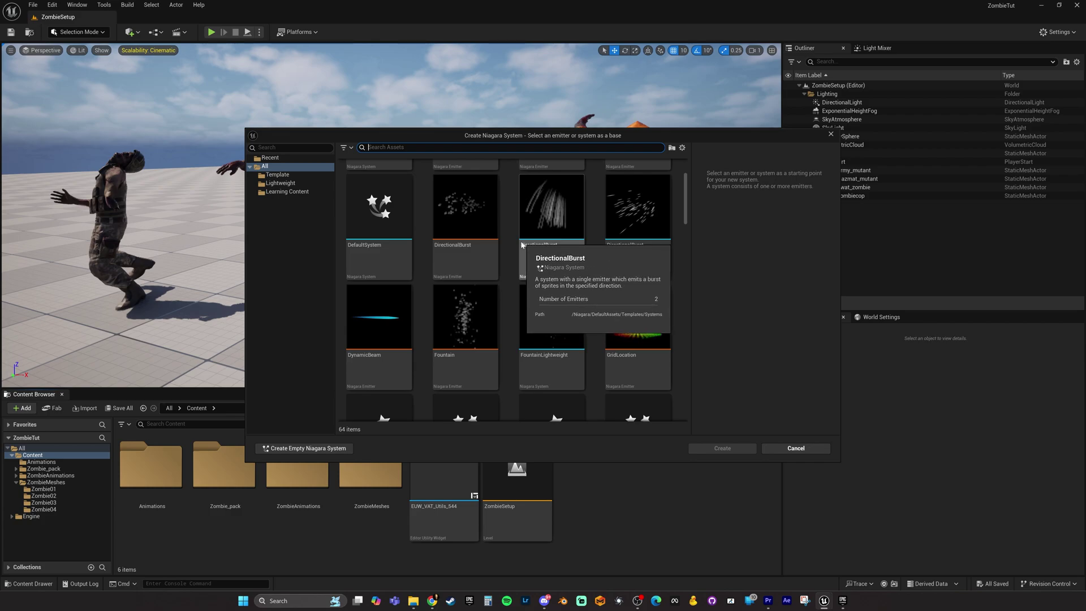
click(458, 335)
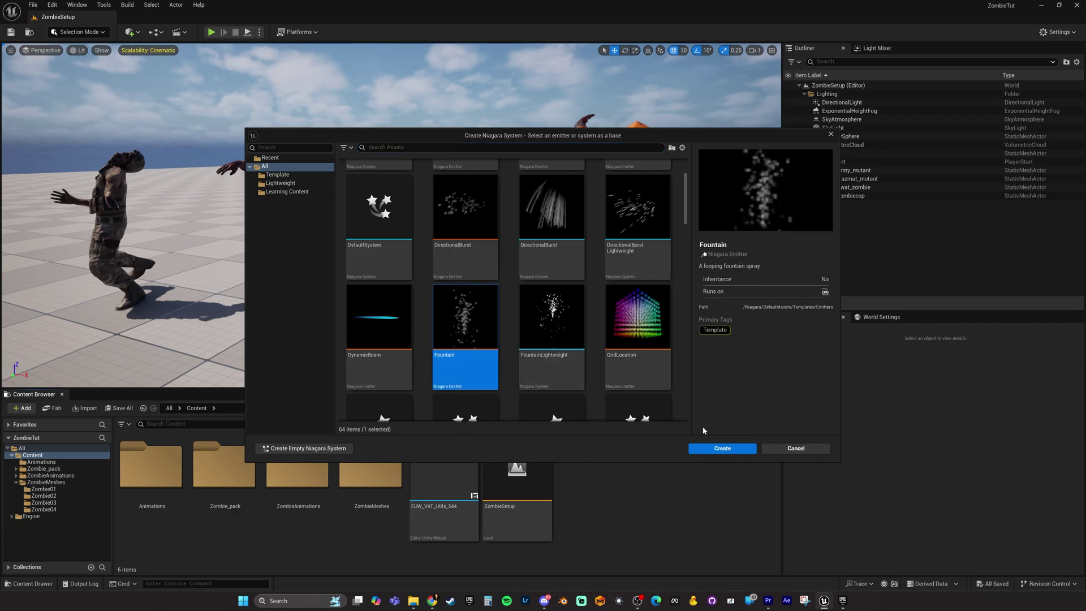
click(708, 449)
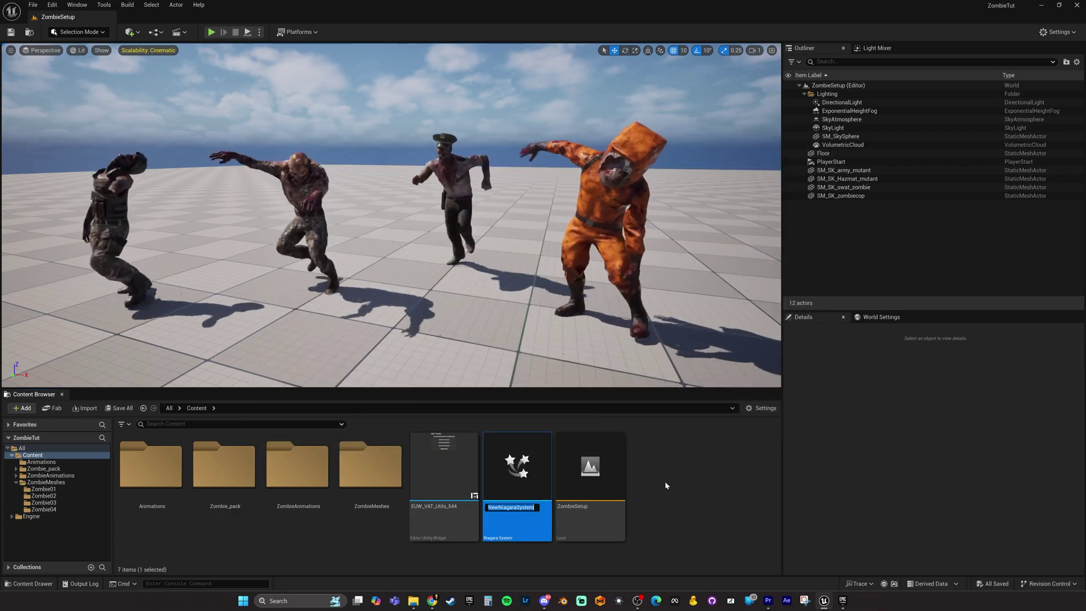
text(NS)
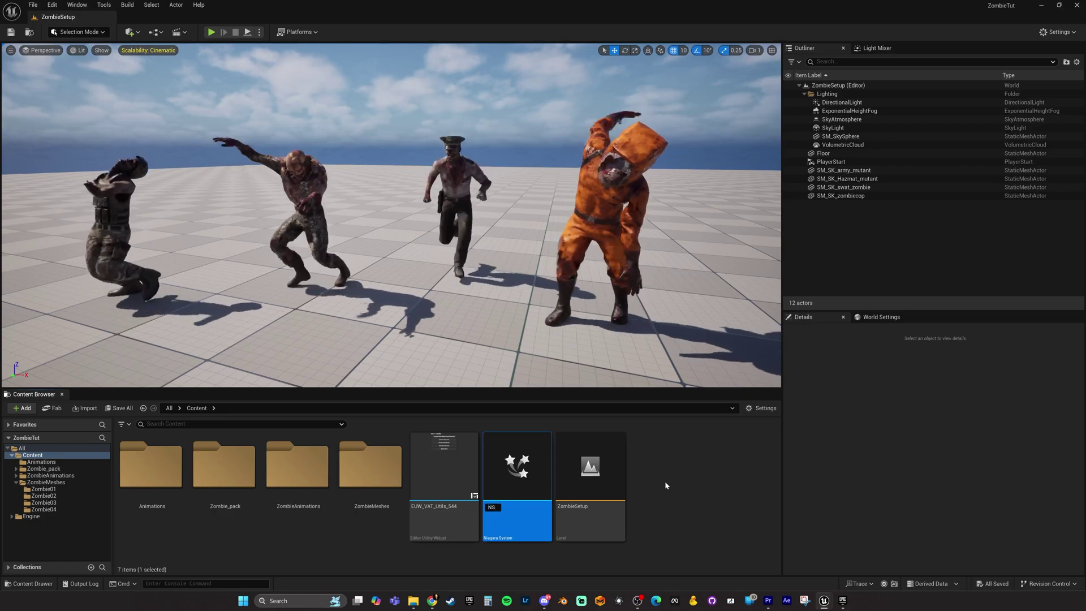
text(_)
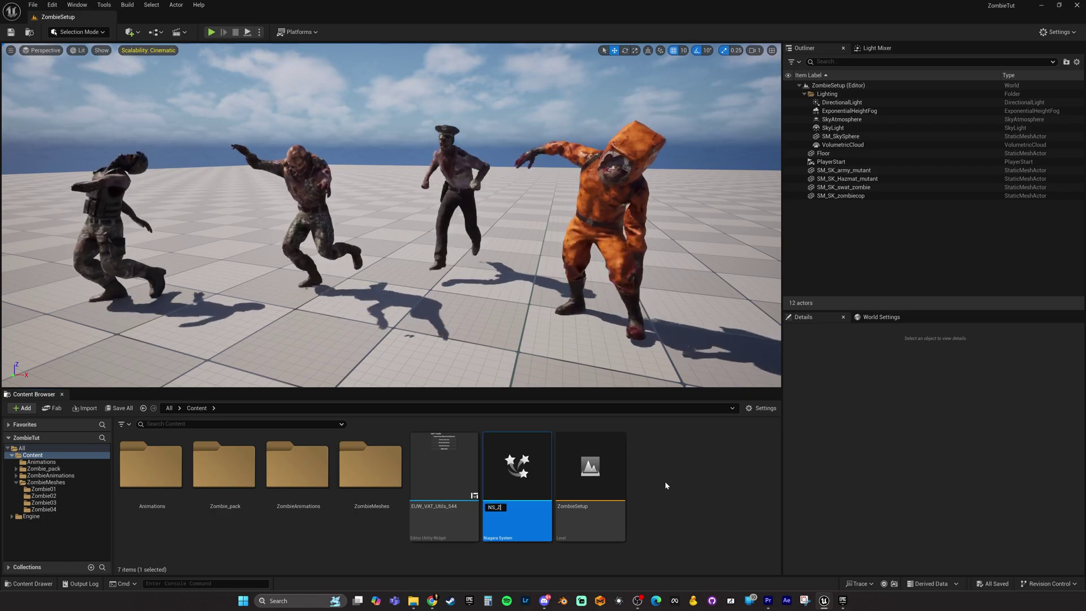
text(ZombieHorde)
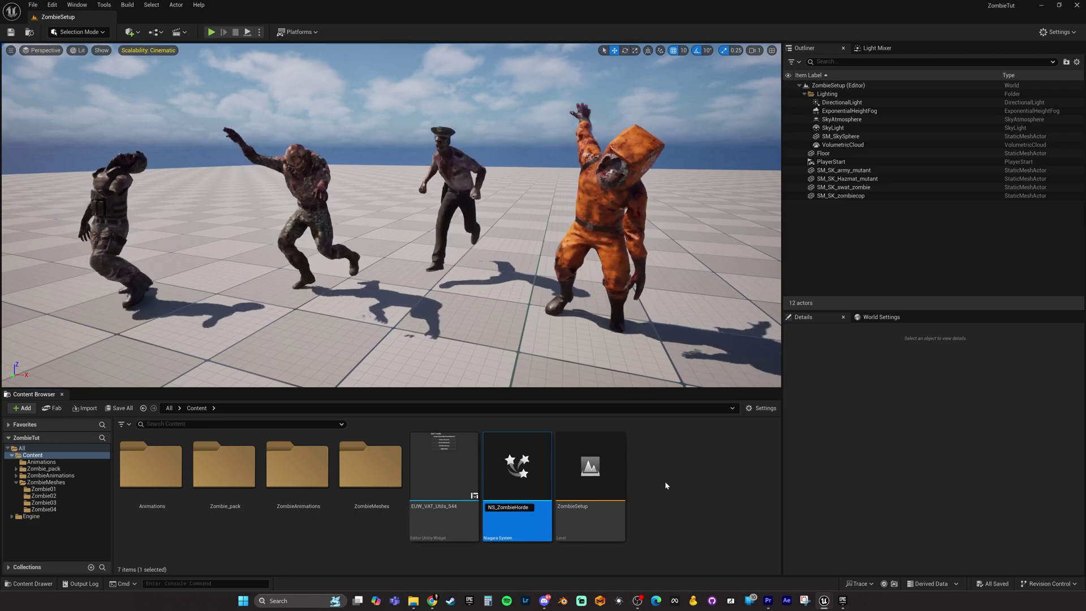
key(Return)
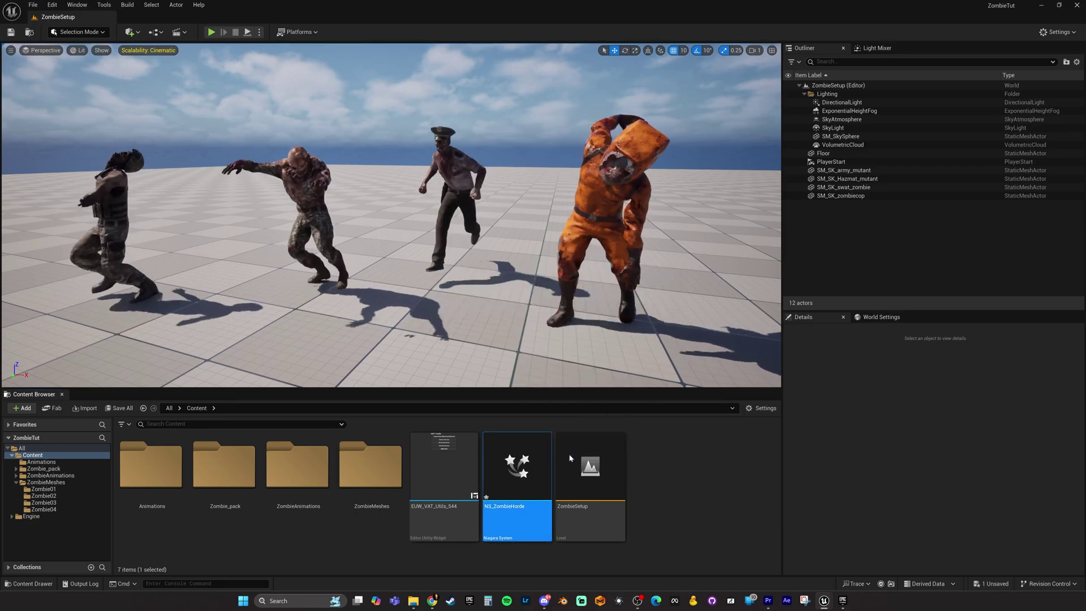
- Open NS_ZombieHorde and replace the Fountain emitter's Sprite Renderer with a Mesh Renderer
double_click(511, 465)
drag(618, 77, 436, 74)
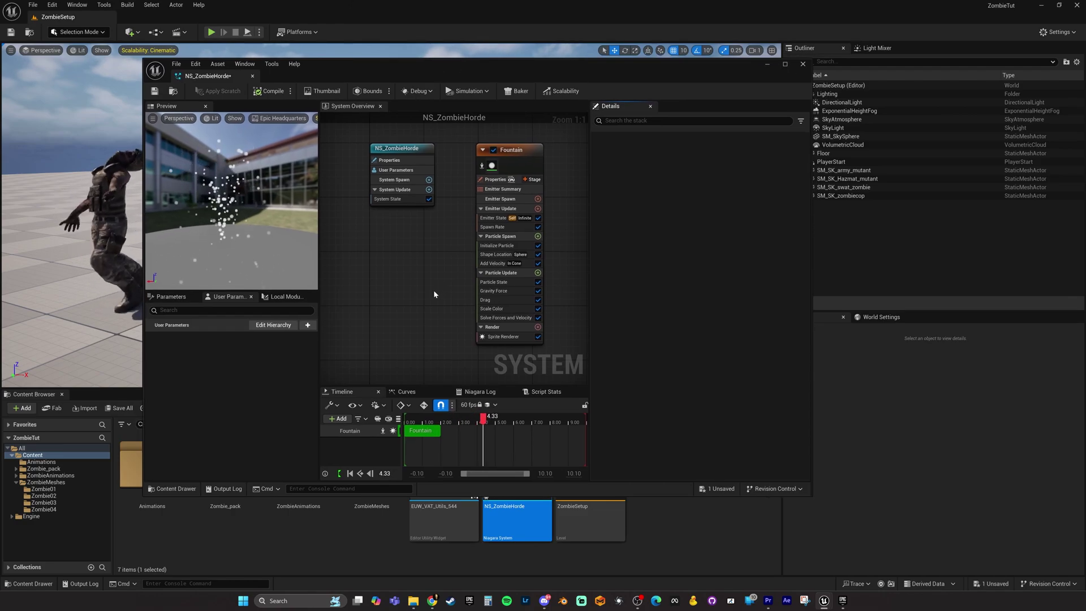
right_drag(434, 290, 395, 291)
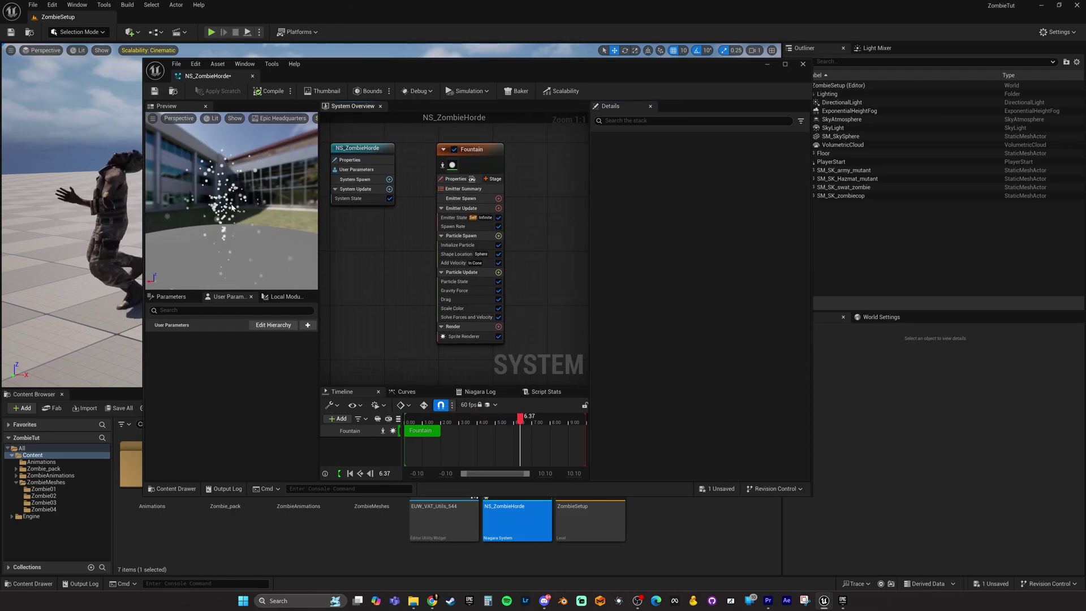
click(461, 336)
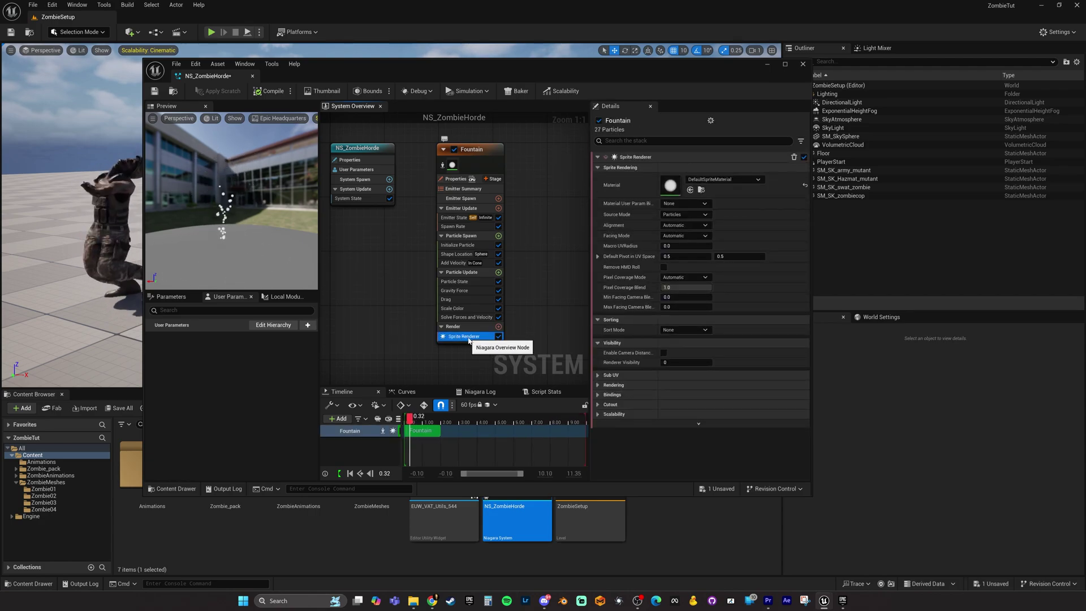
key(Delete)
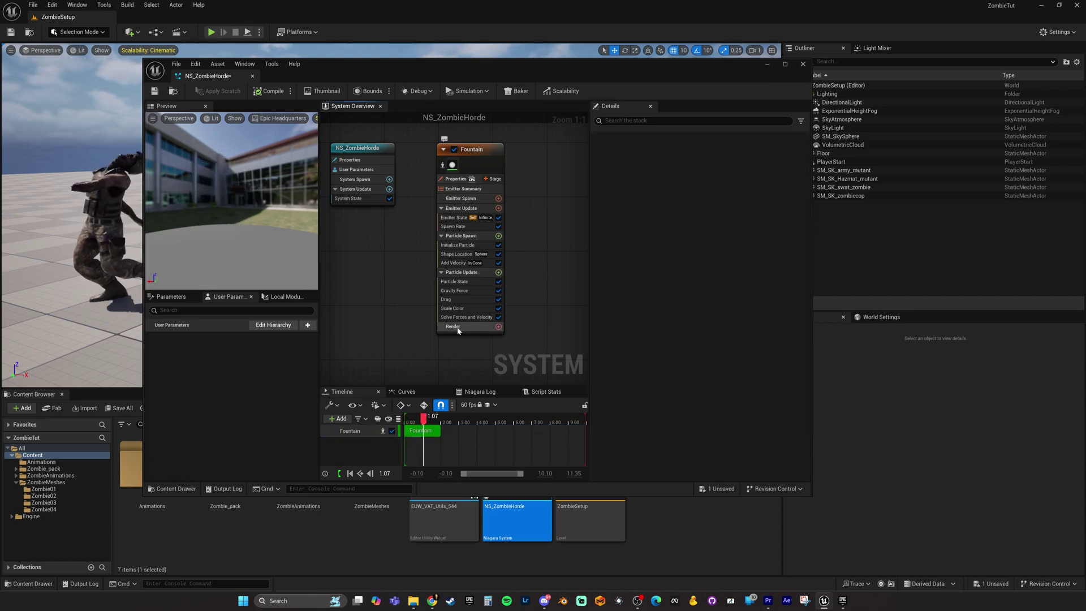
click(499, 326)
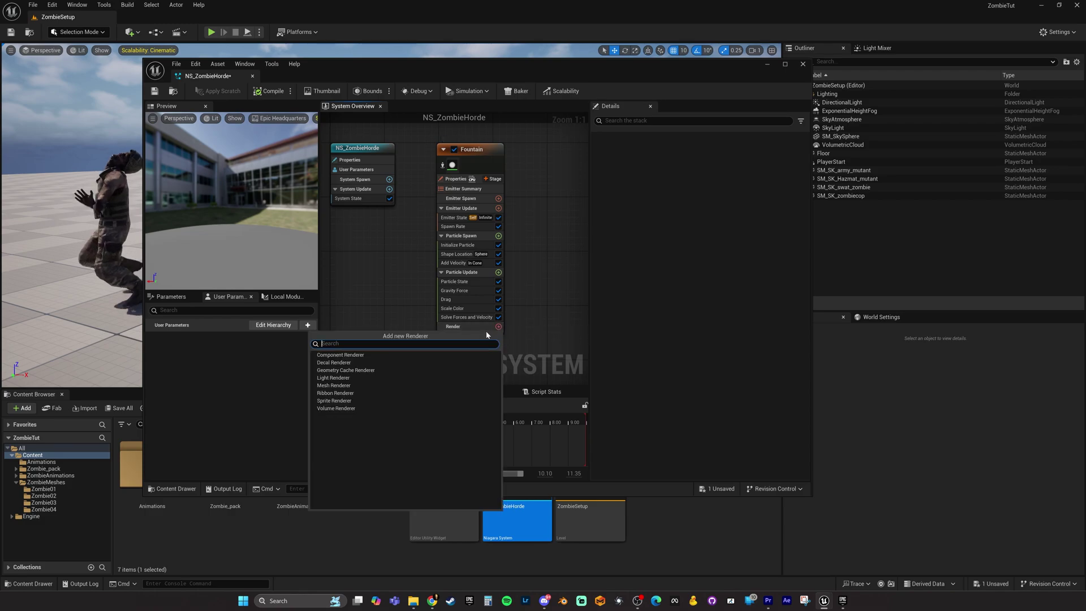
text(mesh)
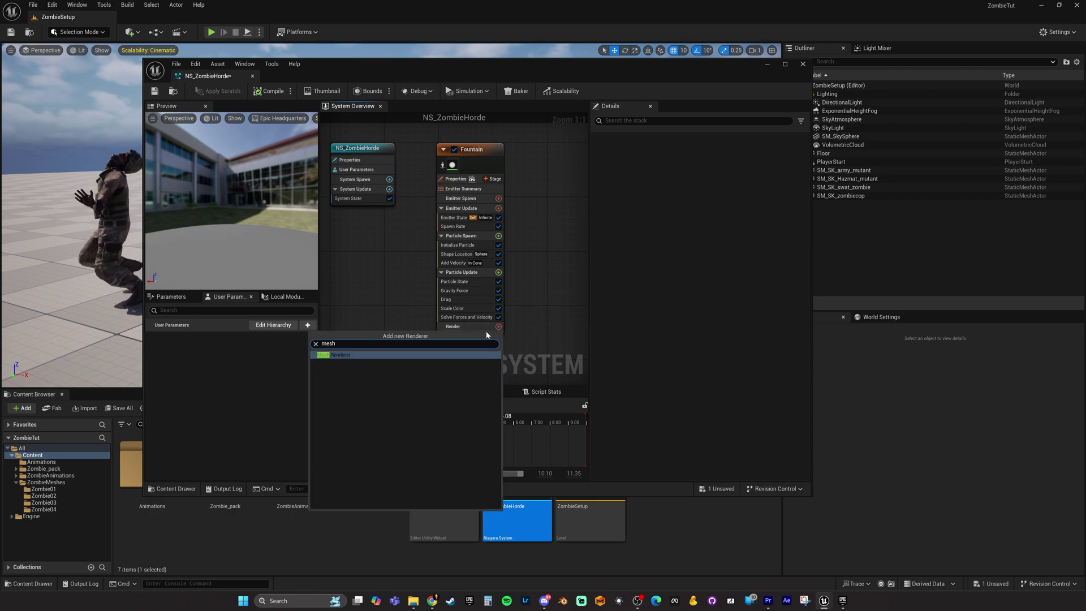
click(348, 354)
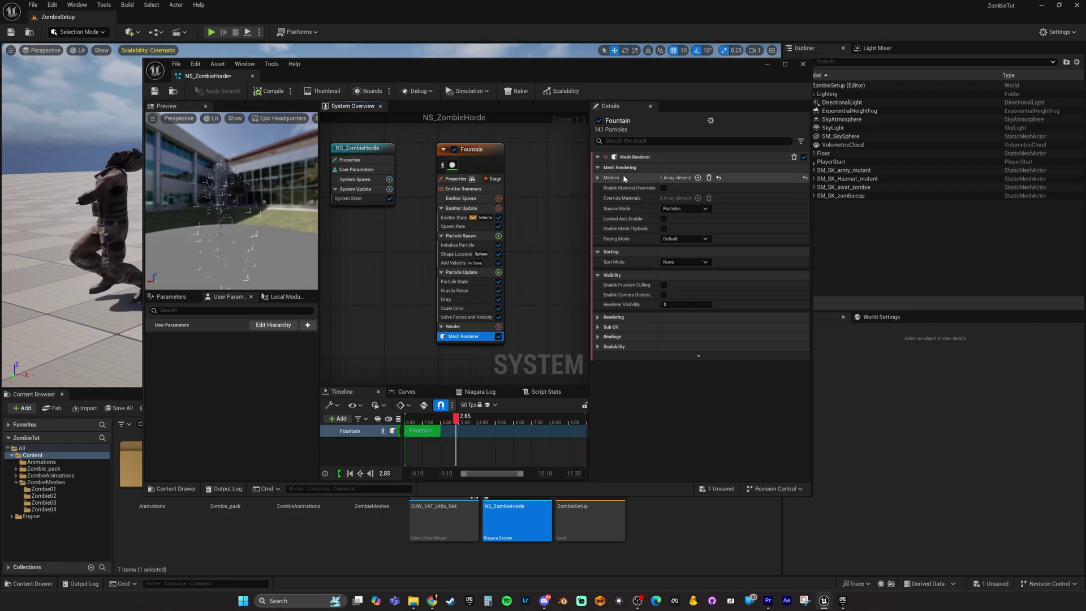
- Extend the Mesh Renderer's Meshes array to four elements and clear the default mesh at index 0
click(598, 179)
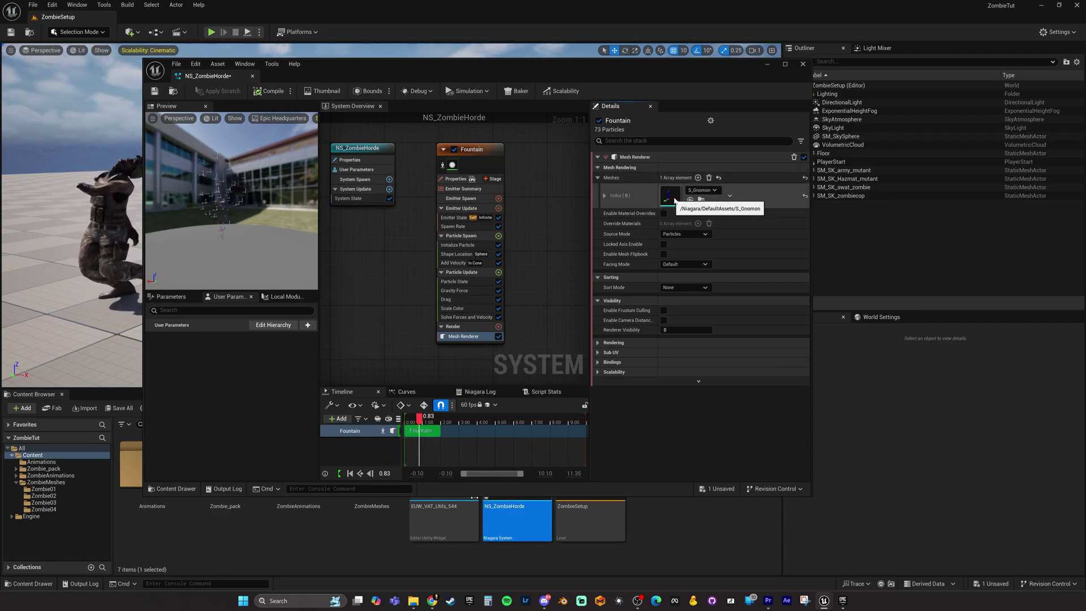
click(698, 178)
click(699, 179)
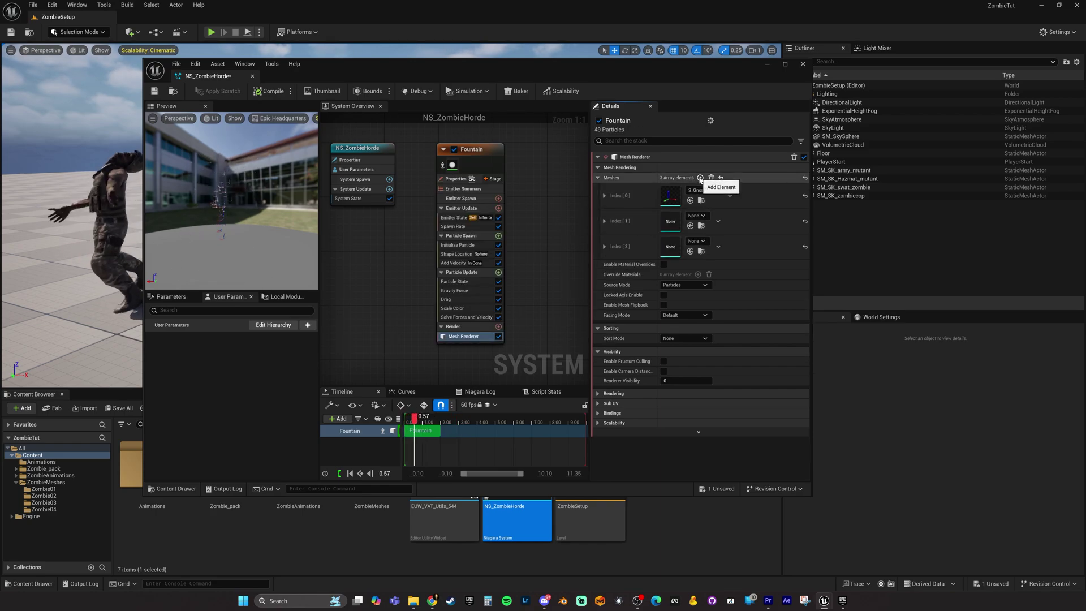
click(700, 179)
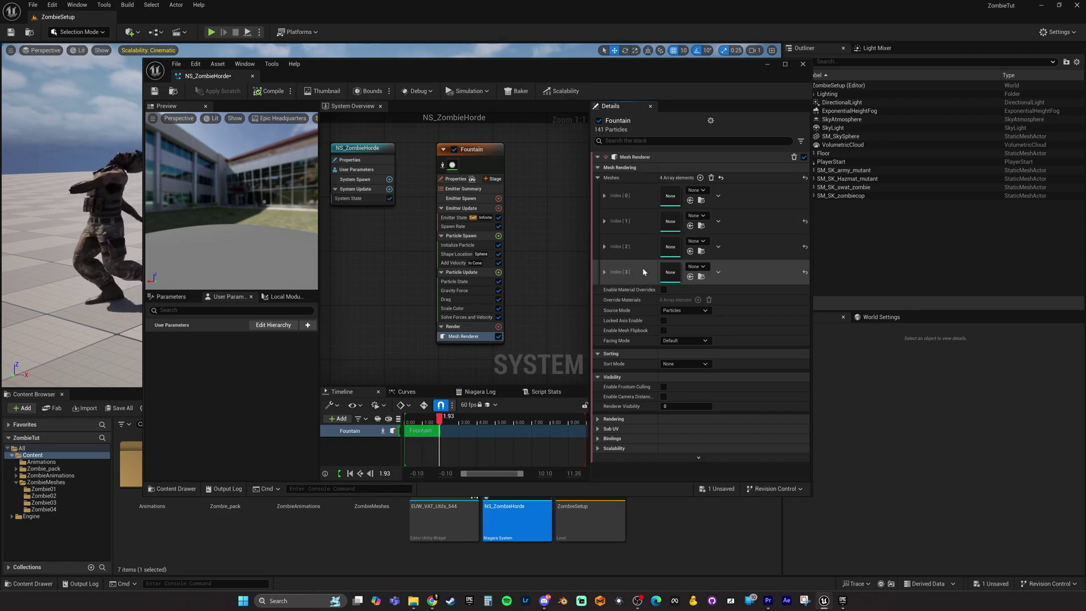
- Assign SM_SK_army_mutant from the Zombie01 folder to index 0 of the Mesh Renderer's Meshes array
drag(548, 65, 806, 68)
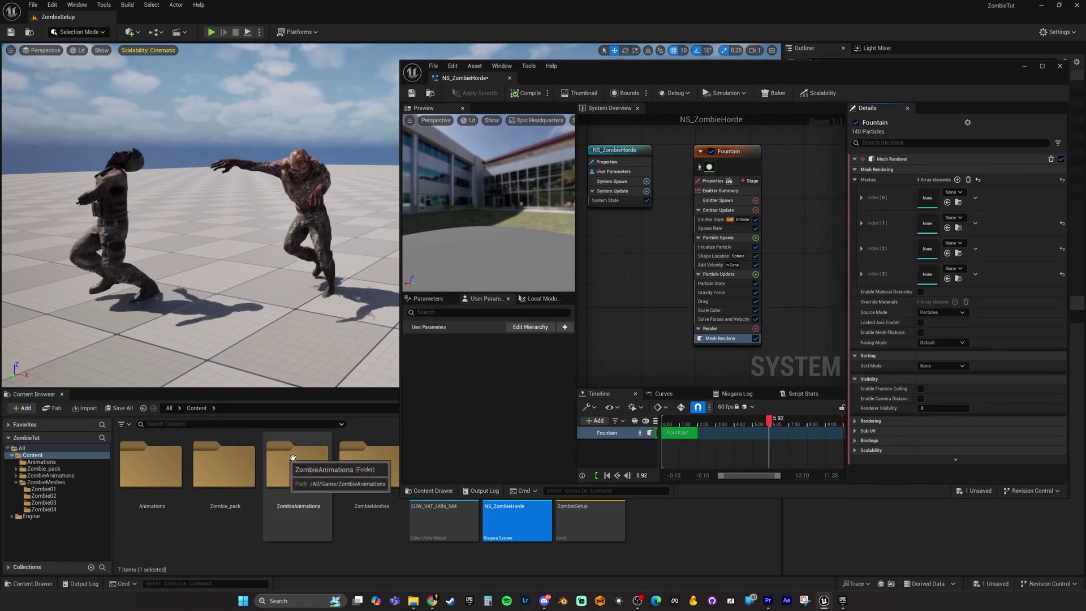
double_click(368, 466)
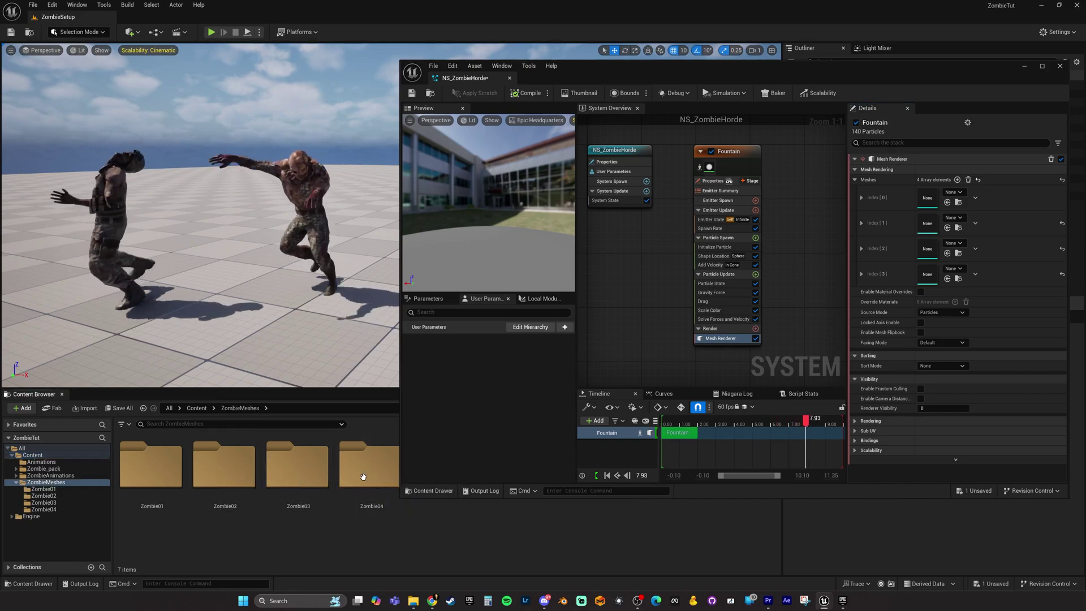
double_click(157, 486)
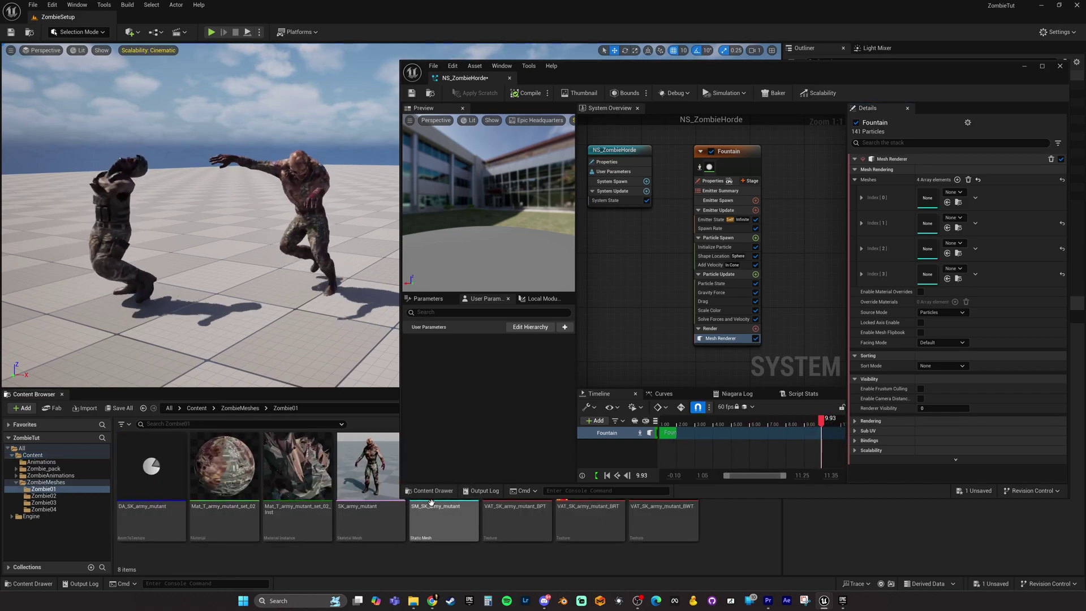
drag(593, 80, 495, 36)
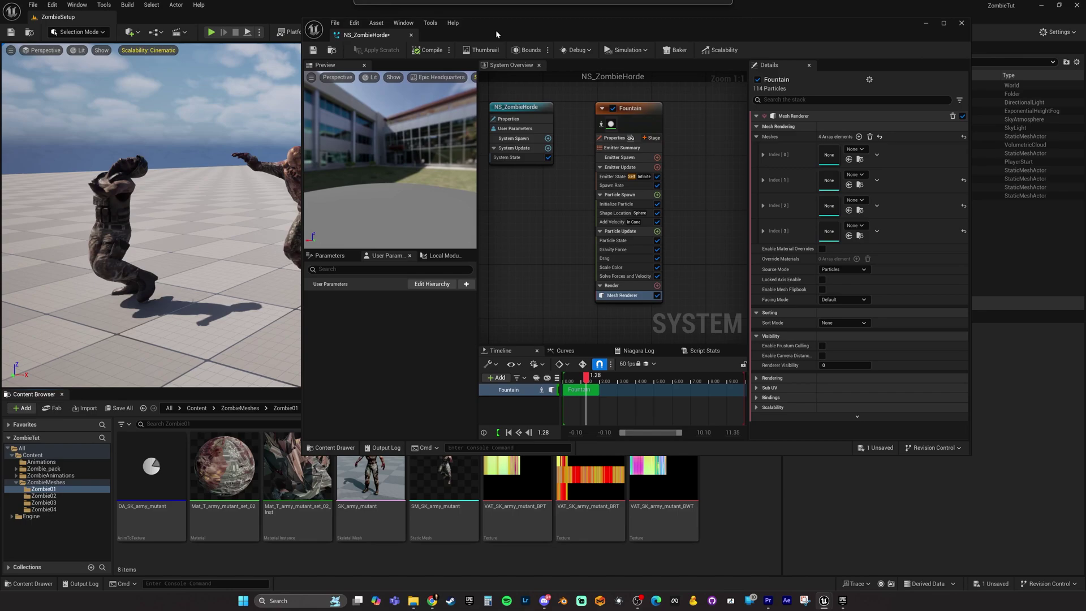
drag(444, 482, 829, 156)
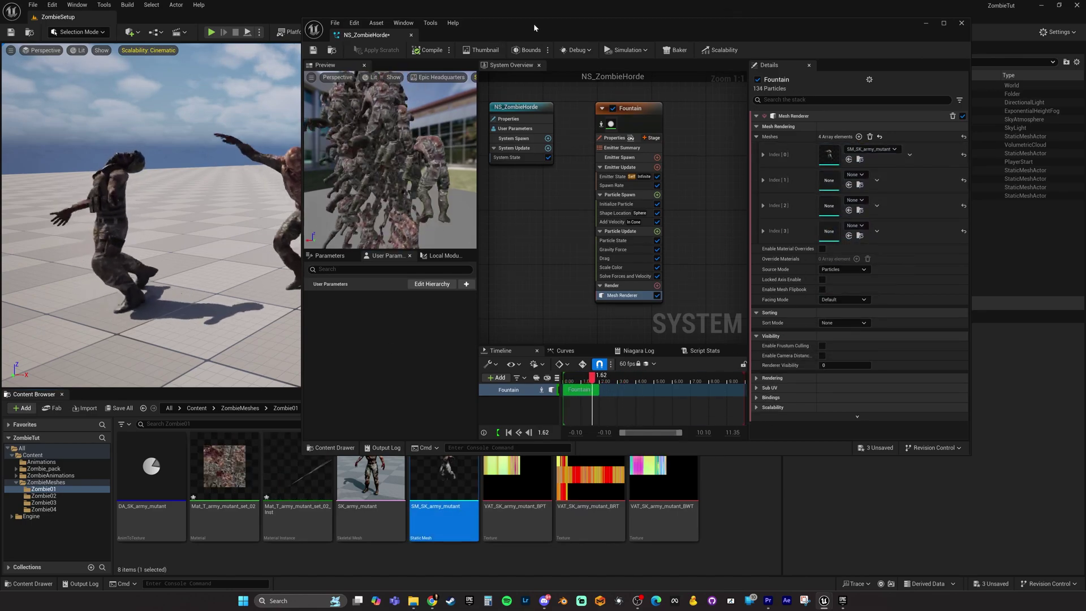
- Assign SM_SK_zombiecop from the Zombie02 folder to index 1 of the Meshes array
drag(534, 22, 577, 27)
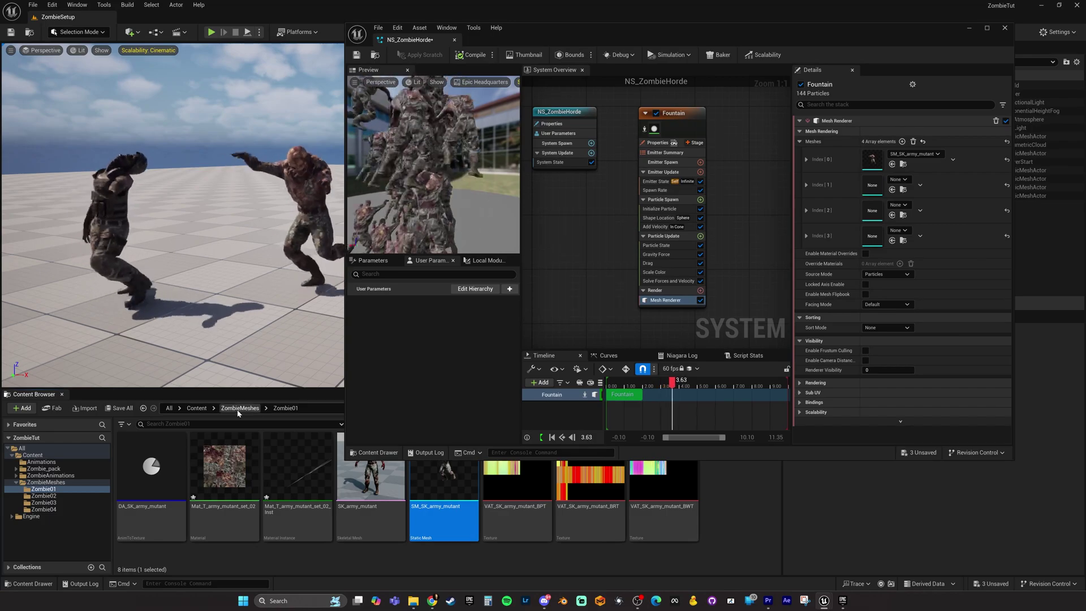
click(239, 407)
double_click(224, 469)
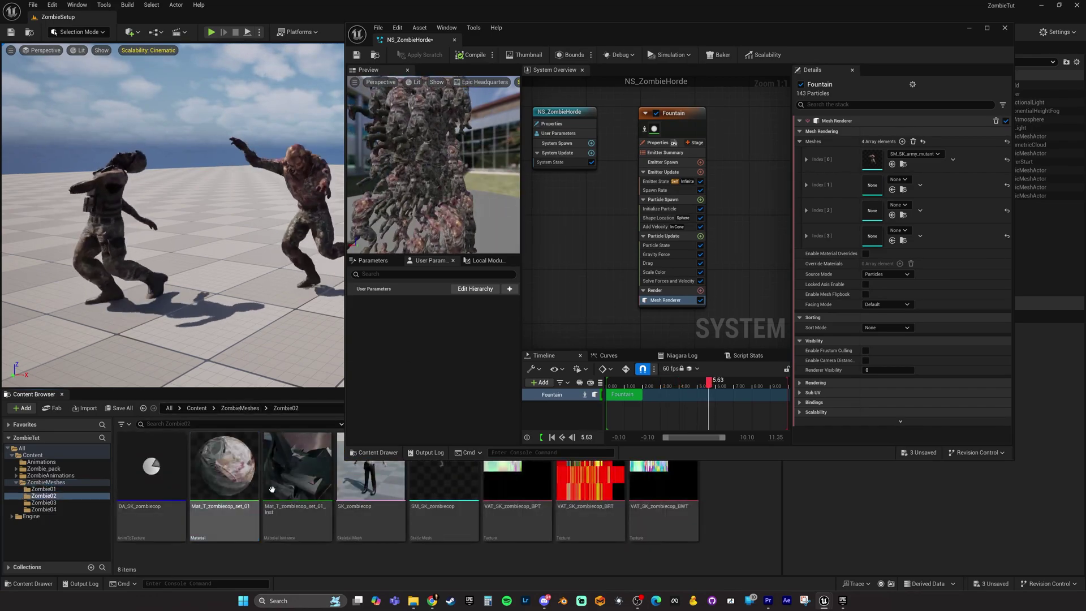
drag(446, 484, 888, 183)
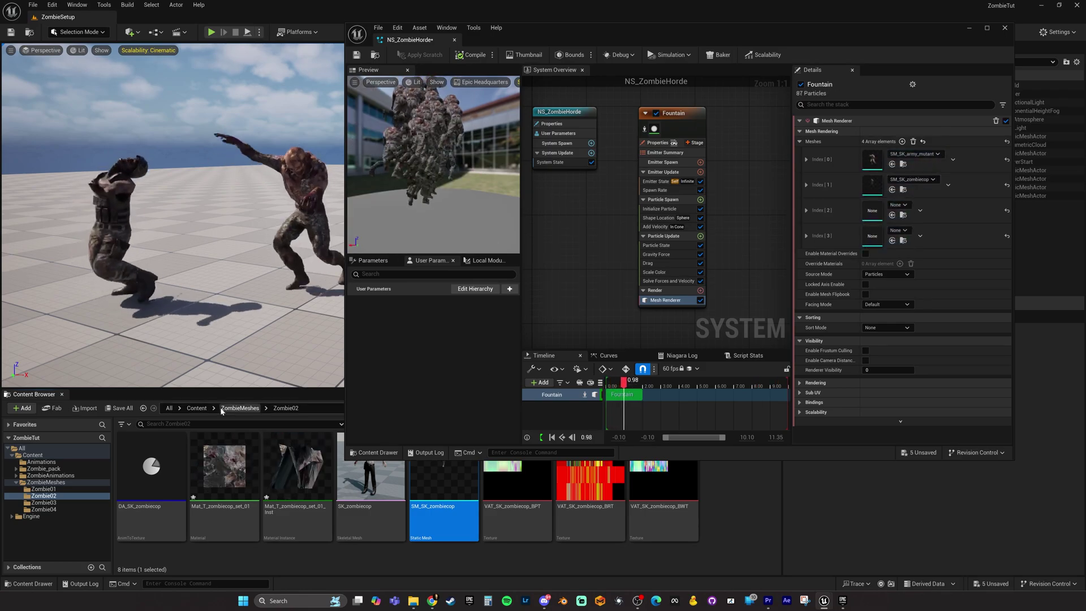
- Assign SM_SK_swat_zombie from the Zombie03 folder to index 2 of the Meshes array and return to the ZombieMeshes folder
click(239, 408)
double_click(298, 468)
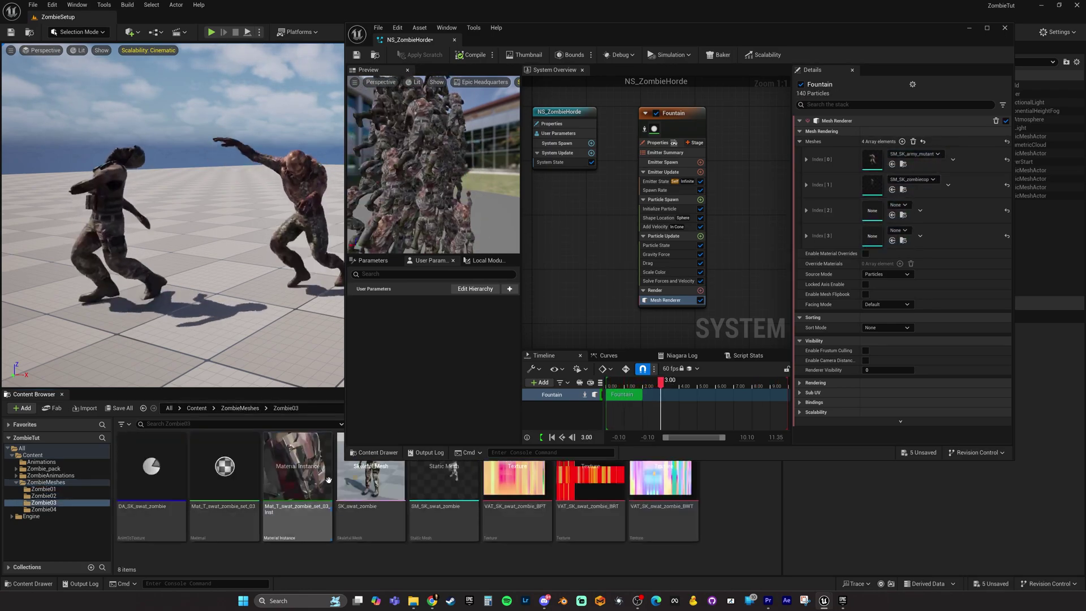
drag(451, 498, 876, 218)
click(239, 407)
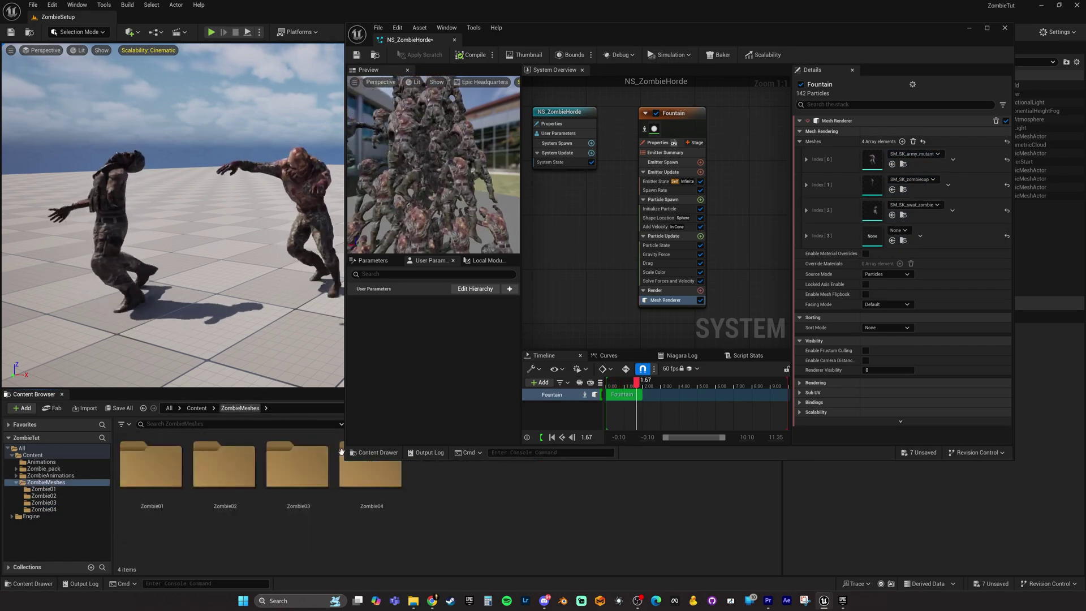
- Assign SM_SK_Hazmat_mutant from the Zombie04 folder to index 3 of the Mesh Renderer's Meshes array and save NS_ZombieHorde
double_click(379, 485)
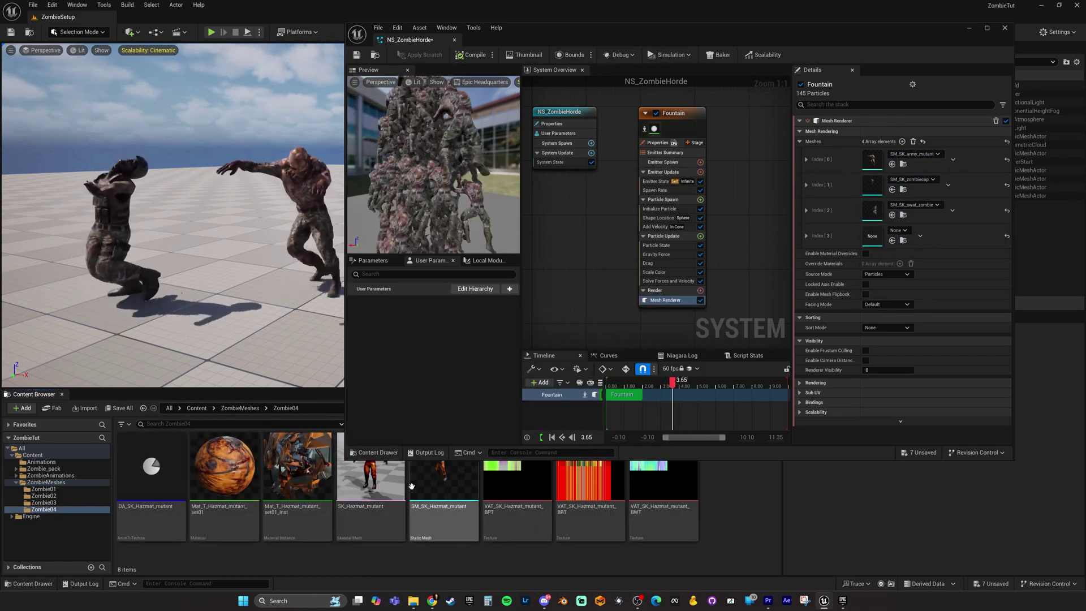
drag(434, 484, 866, 245)
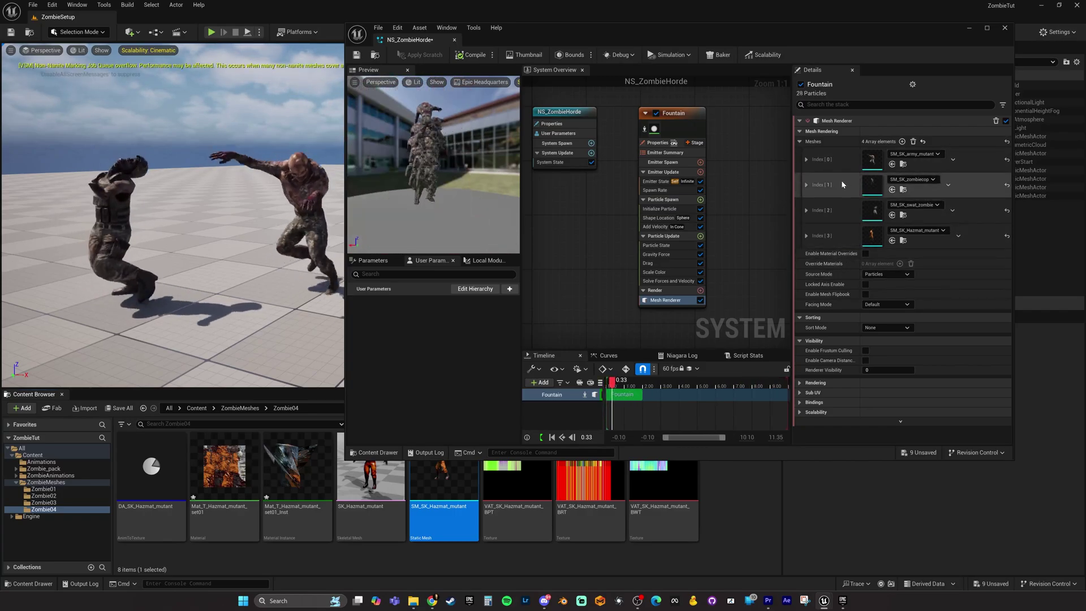
click(356, 56)
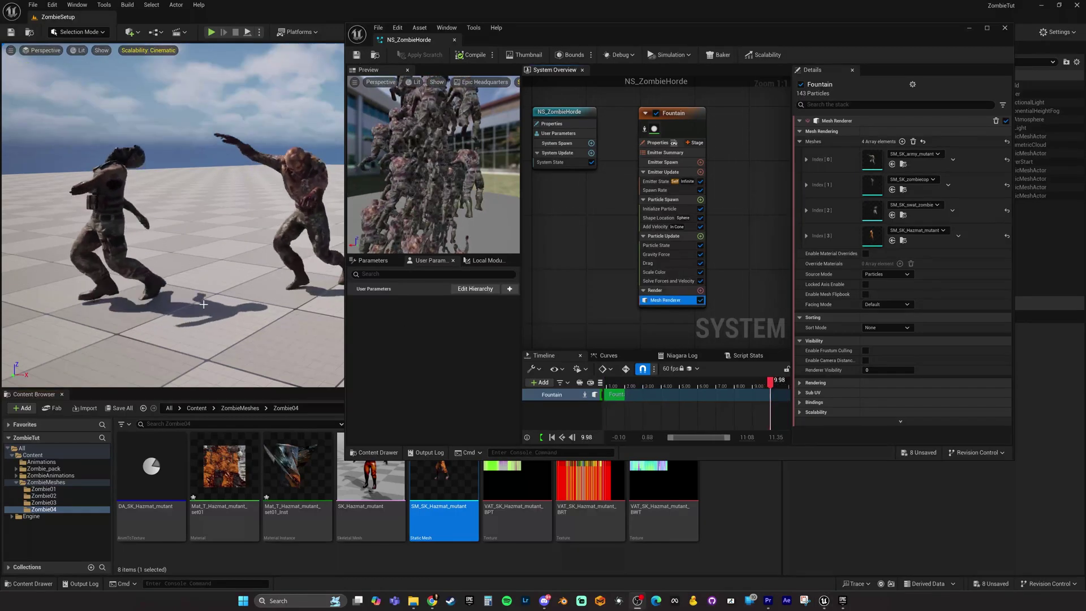
- Return to the root Content folder and close the NS_ZombieHorde editor to work in the level
mouse_move(210, 295)
right_down()
mouse_move(220, 317)
mouse_move(212, 297)
right_up()
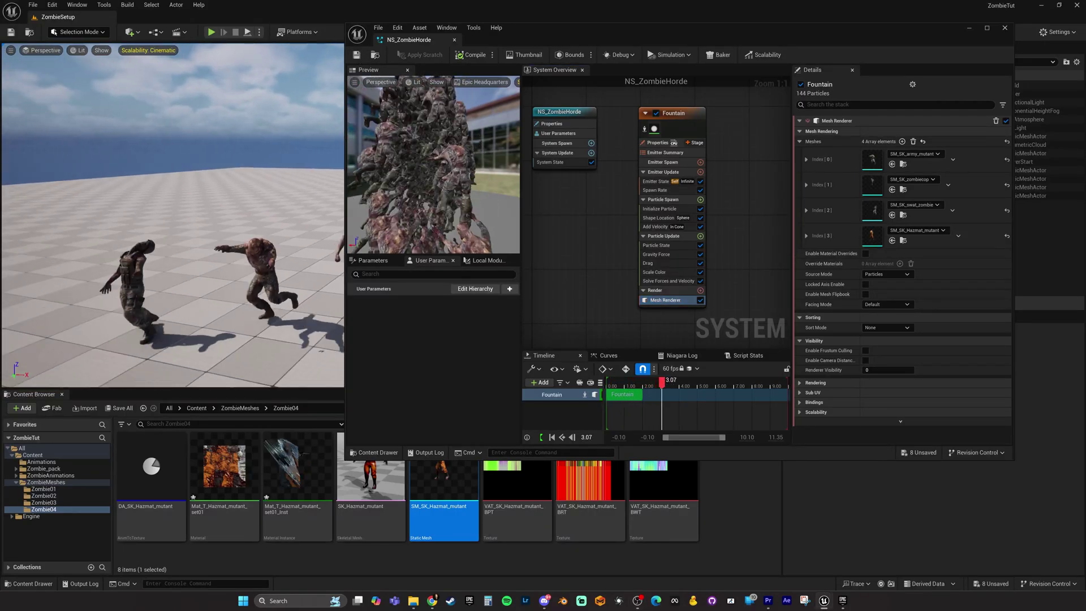
click(196, 408)
mouse_move(187, 254)
right_down()
mouse_move(198, 257)
mouse_move(188, 269)
mouse_move(195, 263)
right_up()
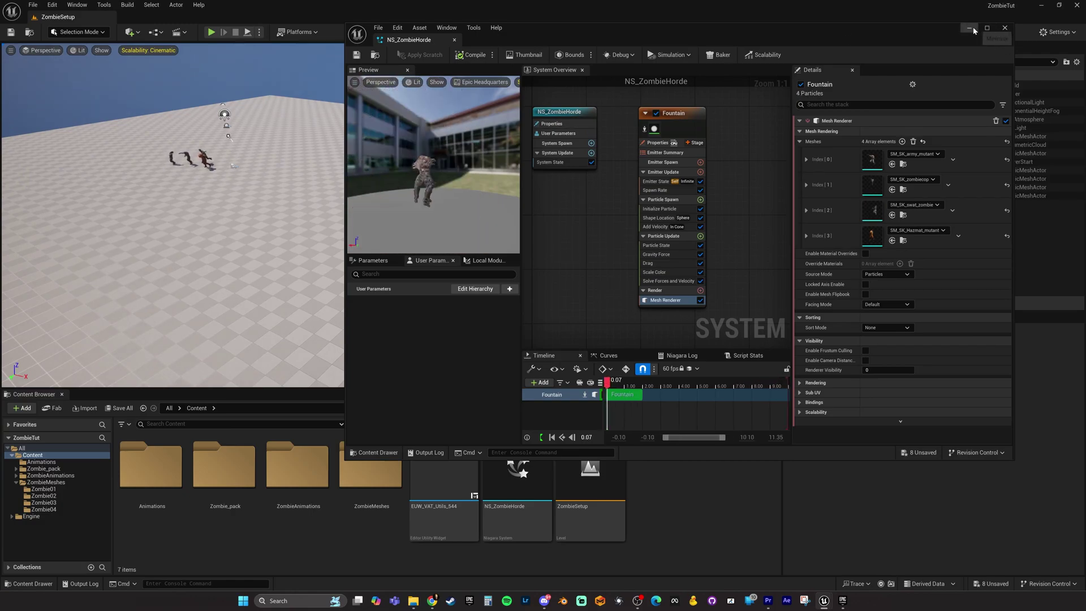
click(1004, 28)
- Enlarge the Floor actor by scaling it to 17.25 in X and 25.25 in Y
right_drag(396, 215, 407, 221)
click(403, 219)
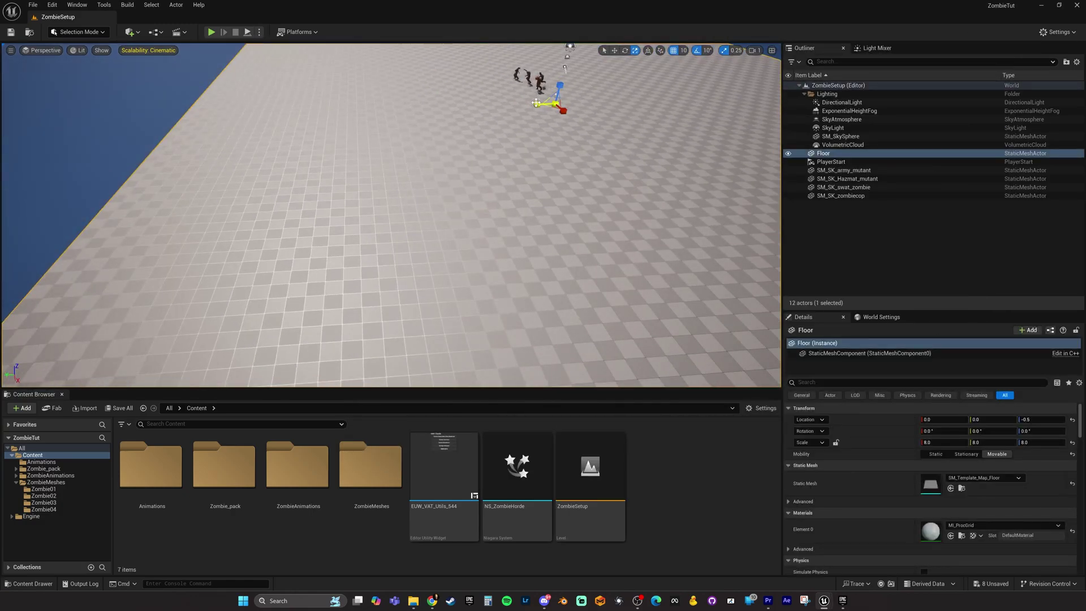
drag(536, 103, 521, 106)
right_click(699, 166)
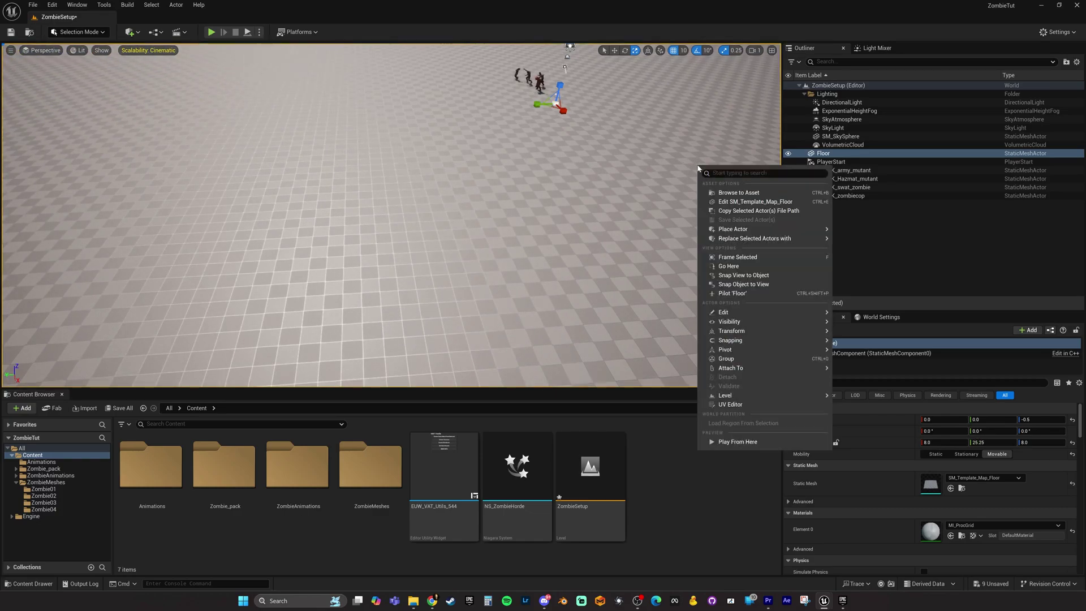
right_drag(508, 203, 509, 201)
drag(453, 211, 455, 211)
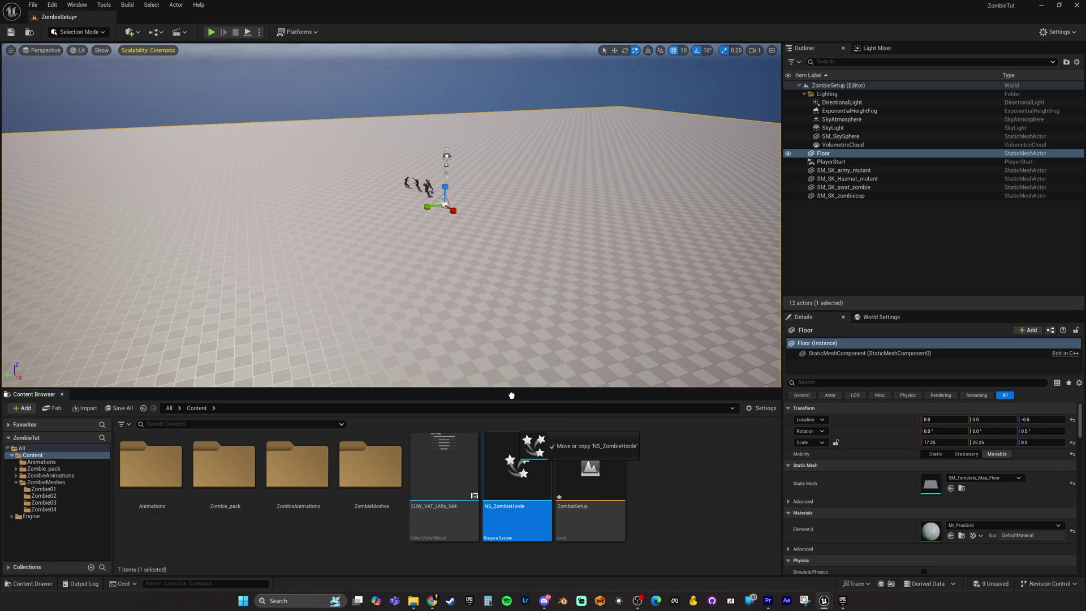
- Place NS_ZombieHorde in the level at about X 1940, Y 520, Z 180, and reopen the system for editing
drag(500, 293, 501, 293)
key(w)
right_drag(565, 189, 594, 192)
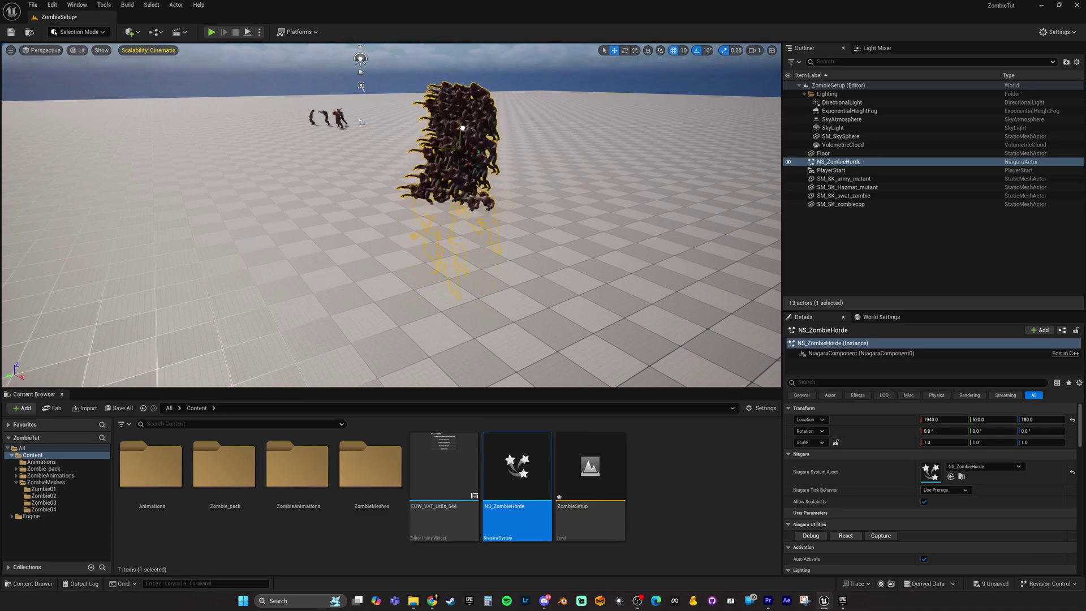
right_drag(593, 193, 509, 168)
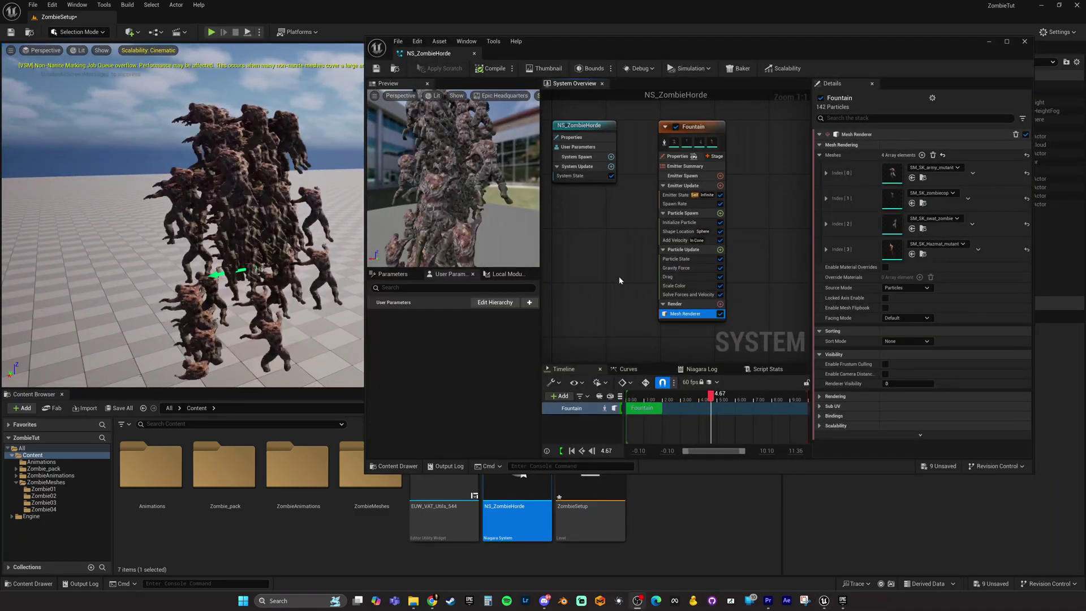
- Set the Fountain emitter's Add Velocity module to Linear mode and drive its Velocity with a Random Range Vector
click(672, 240)
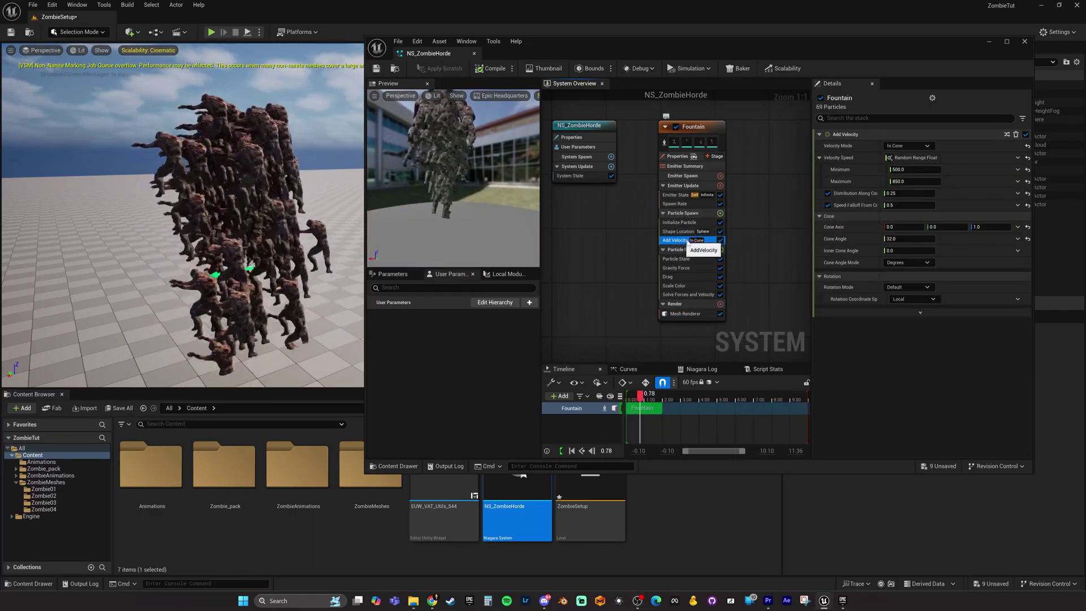
click(917, 146)
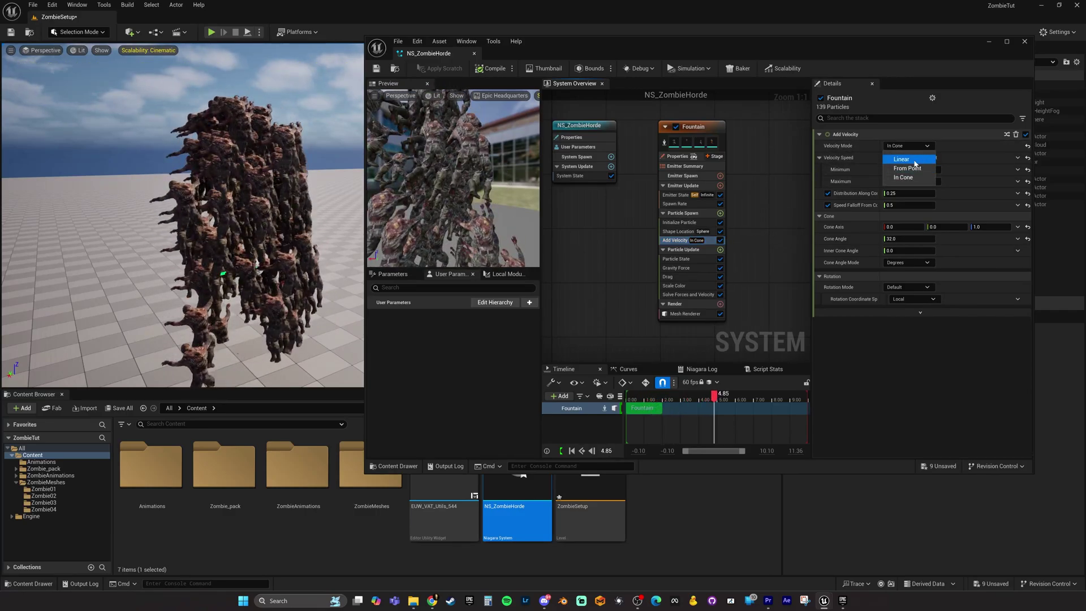
click(914, 159)
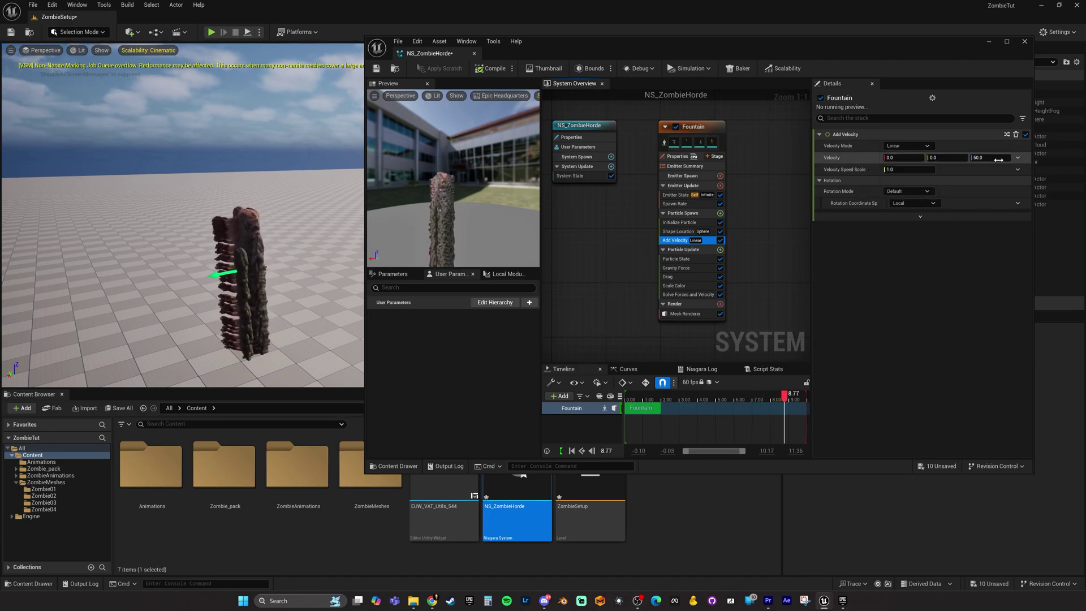
click(1018, 157)
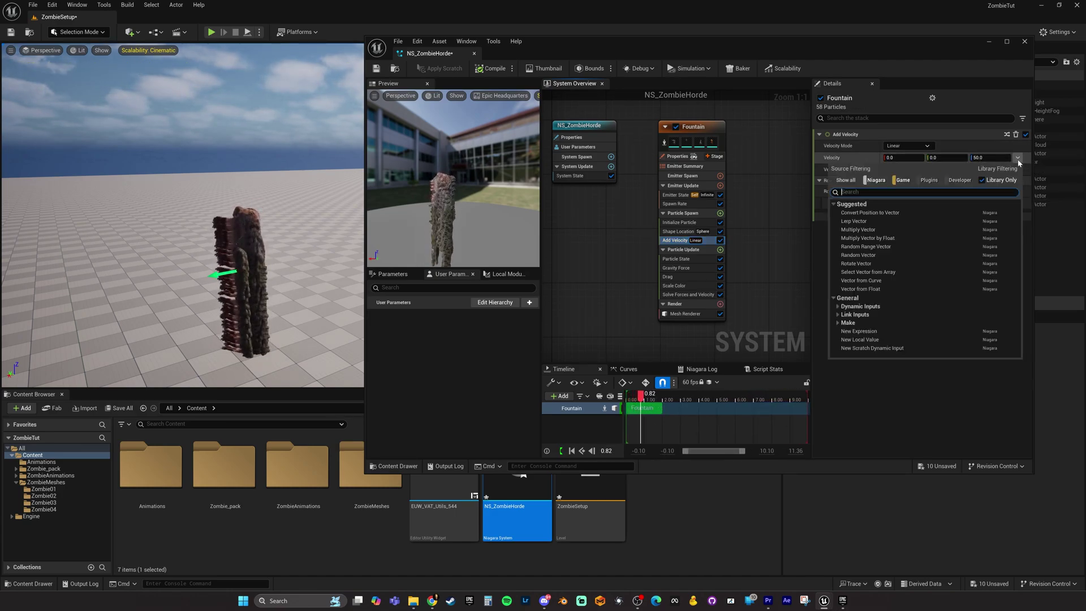
text(random)
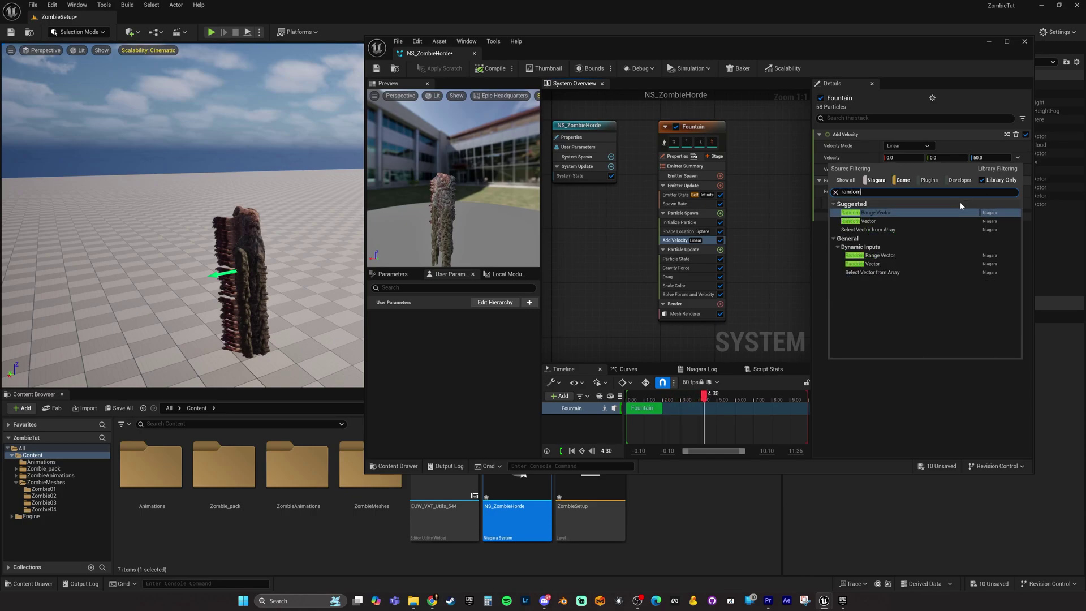
click(919, 214)
- Set the random velocity range in X and Y to a minimum of -100 and a maximum of 100
click(906, 170)
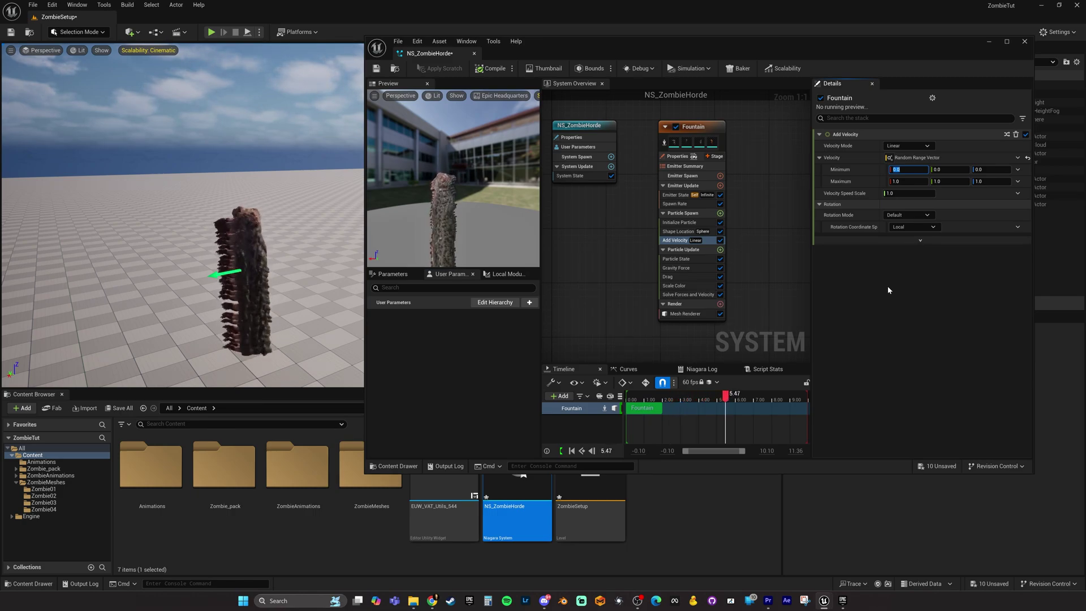
text(-100)
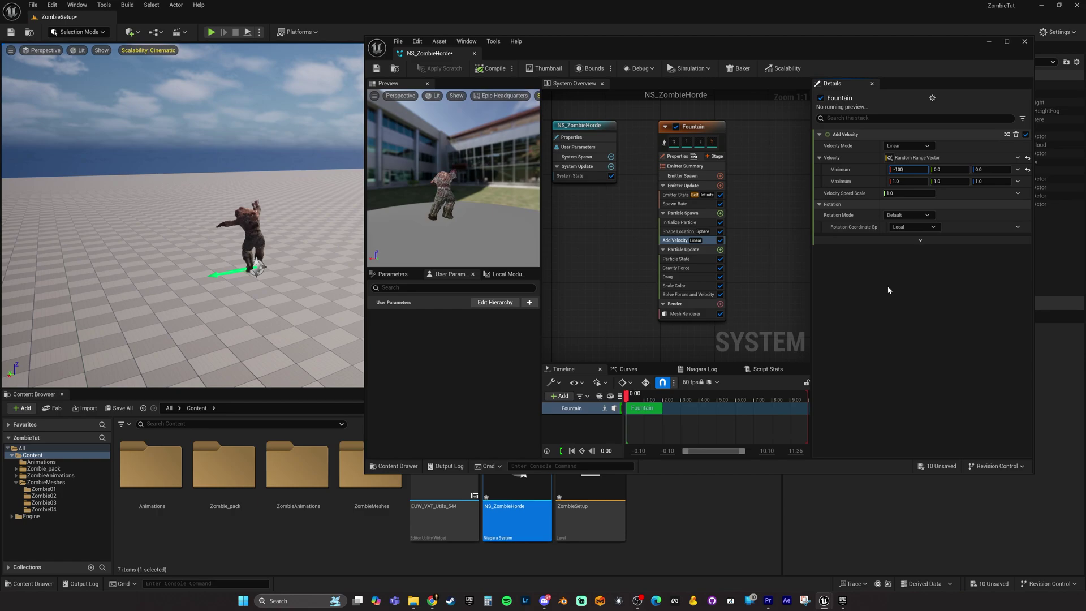
key(Tab)
text(-100)
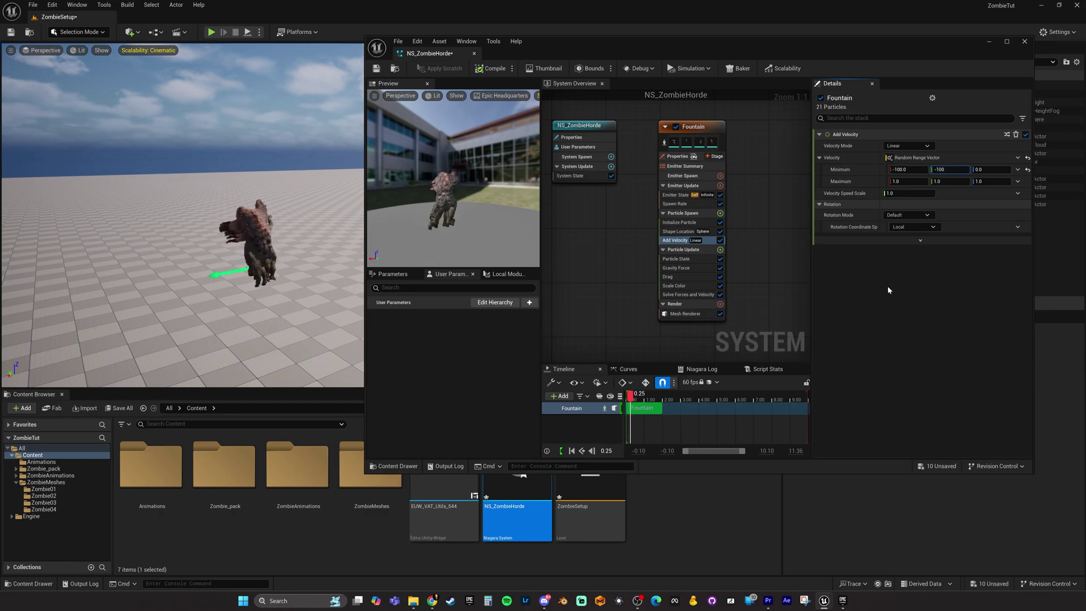
key(Tab)
key(Tab)
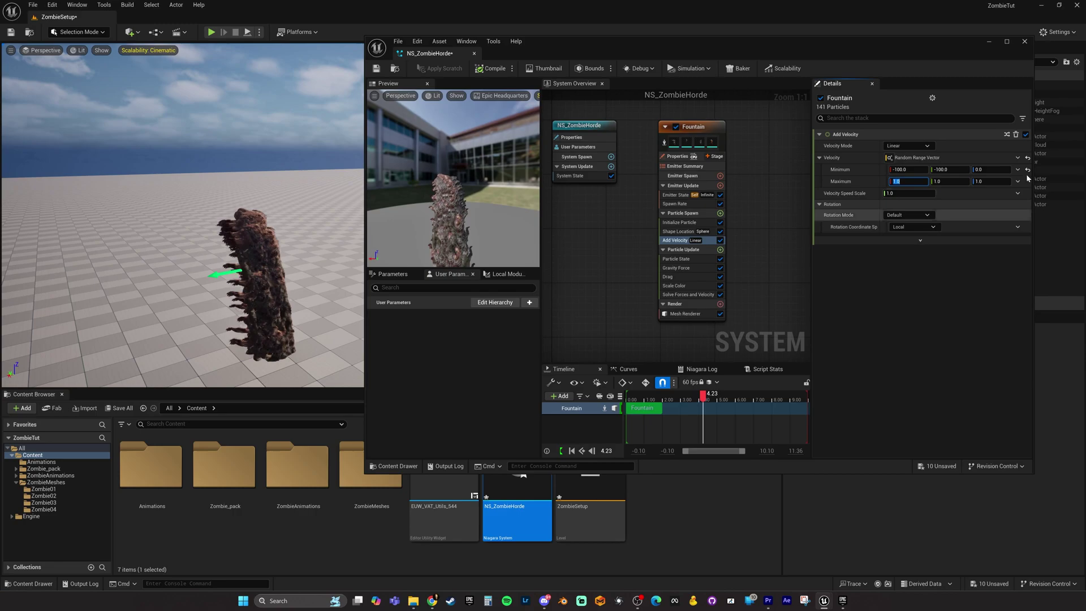
text(100)
key(Tab)
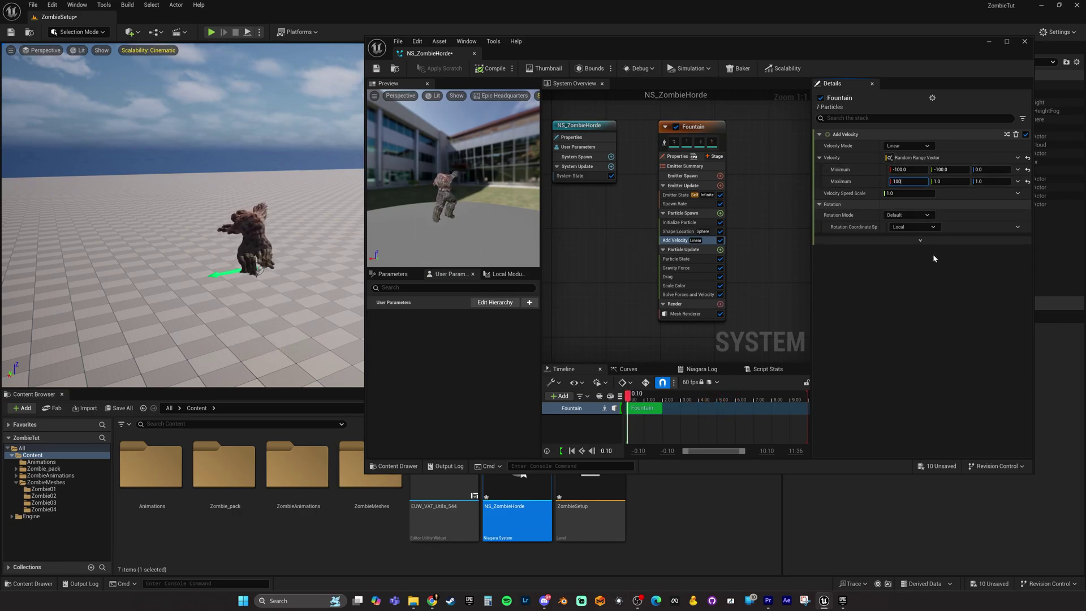
text(100)
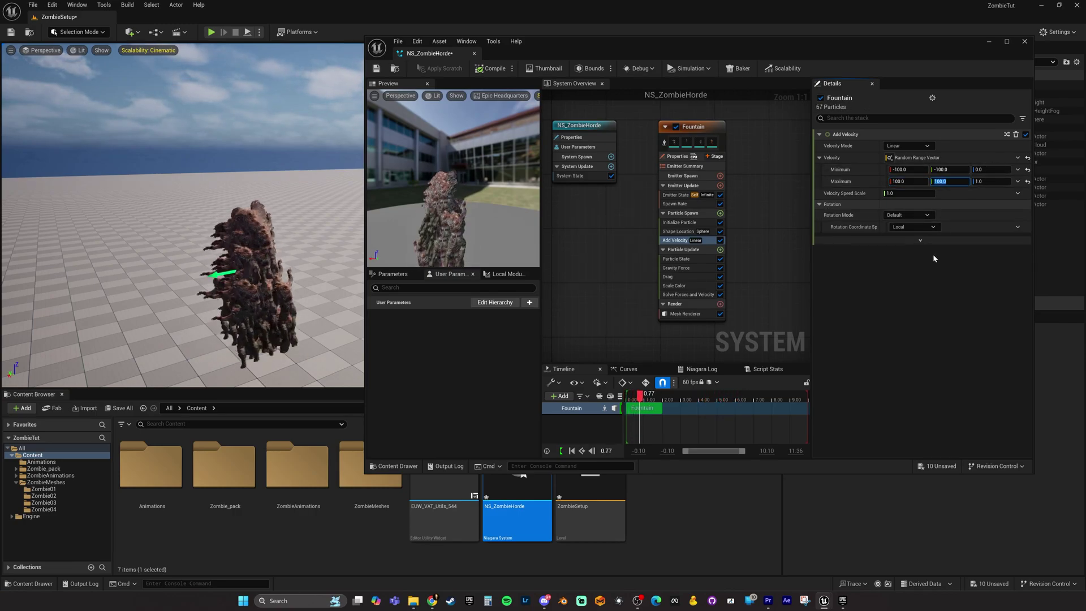
key(Return)
click(929, 271)
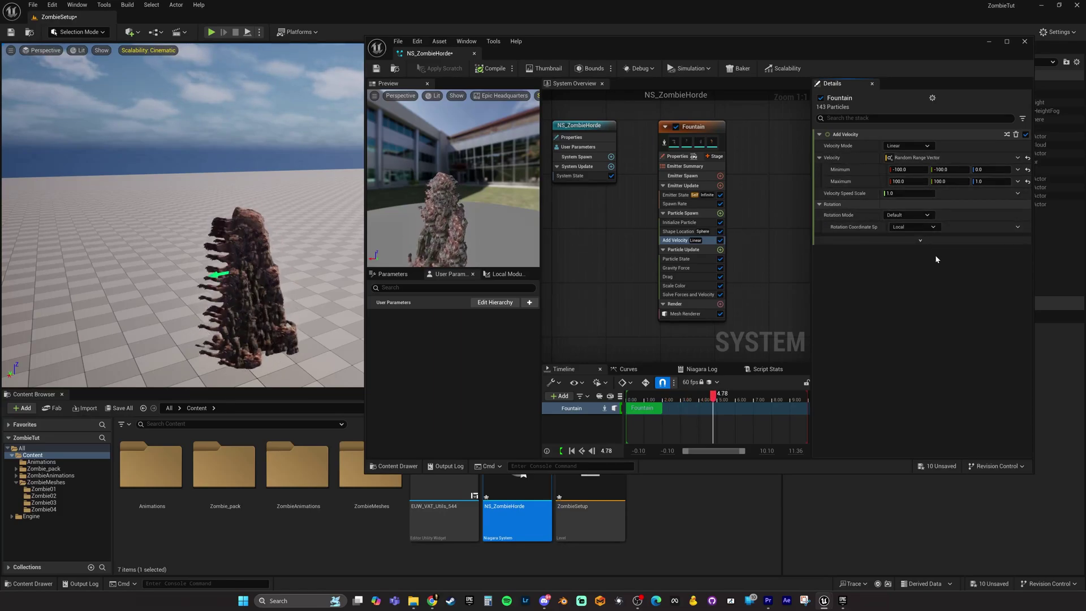
- Add a Collision module to the Fountain emitter's Particle Update group
click(685, 250)
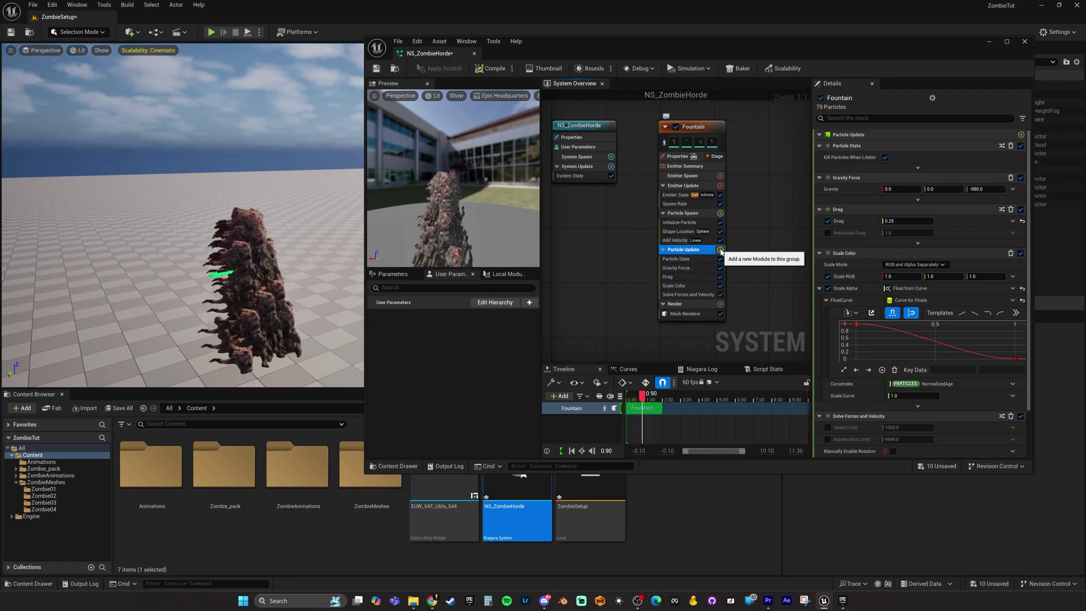
click(720, 249)
text(collis)
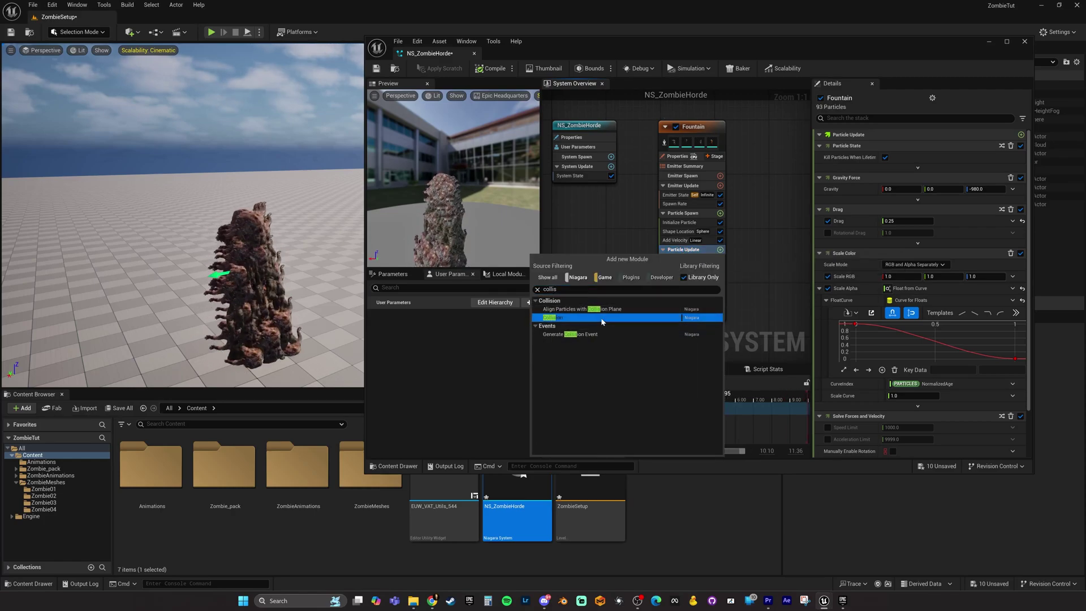
click(601, 318)
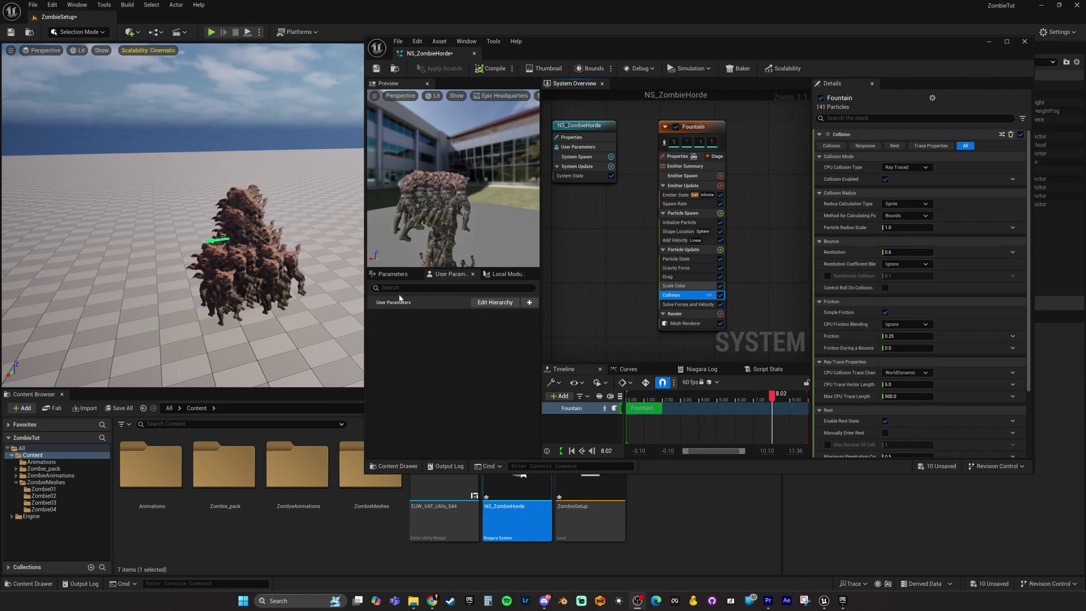
- Set Mesh Renderer Array Visibility Mode to Random in the Initialize Particle module
click(718, 326)
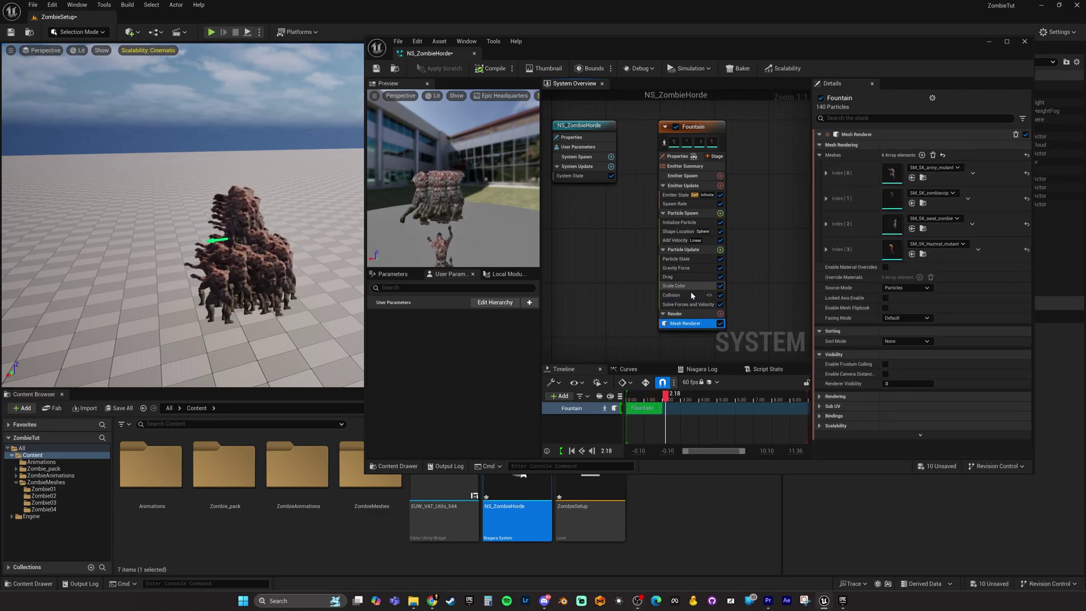
click(690, 222)
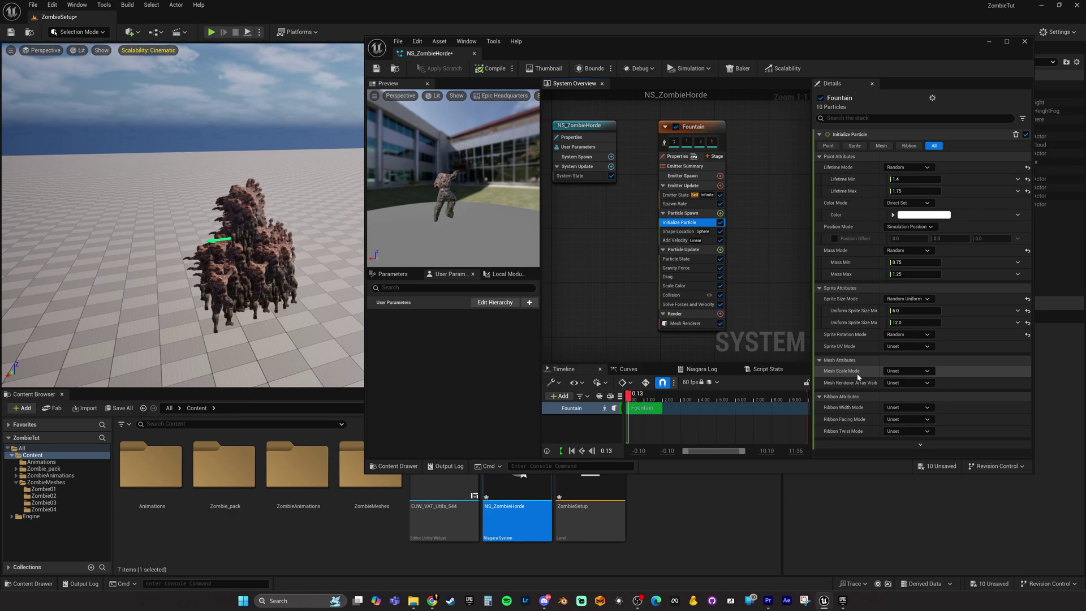
mouse_move(845, 387)
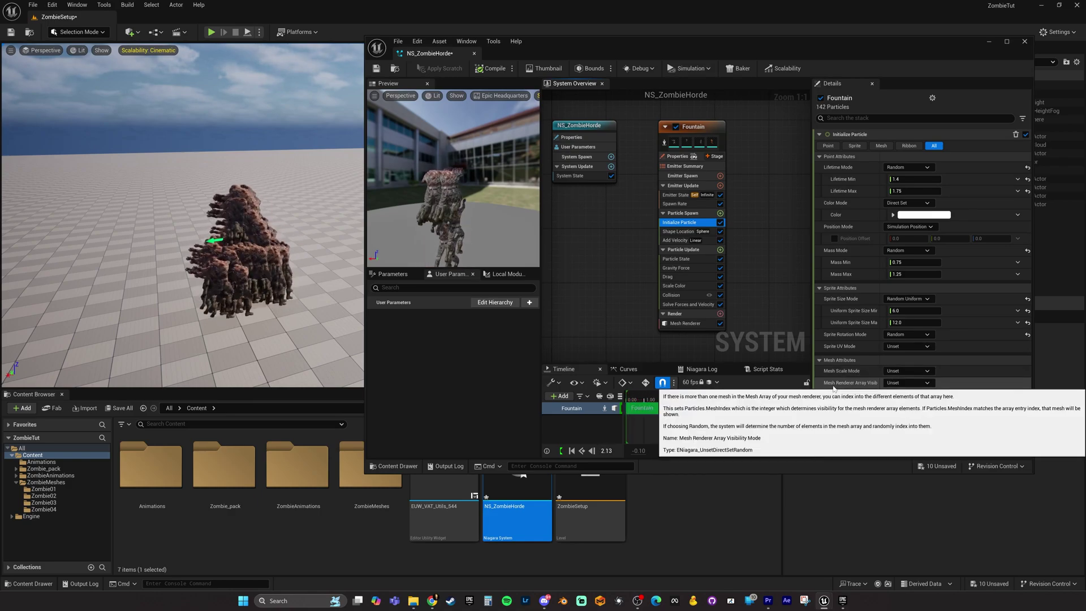
click(896, 385)
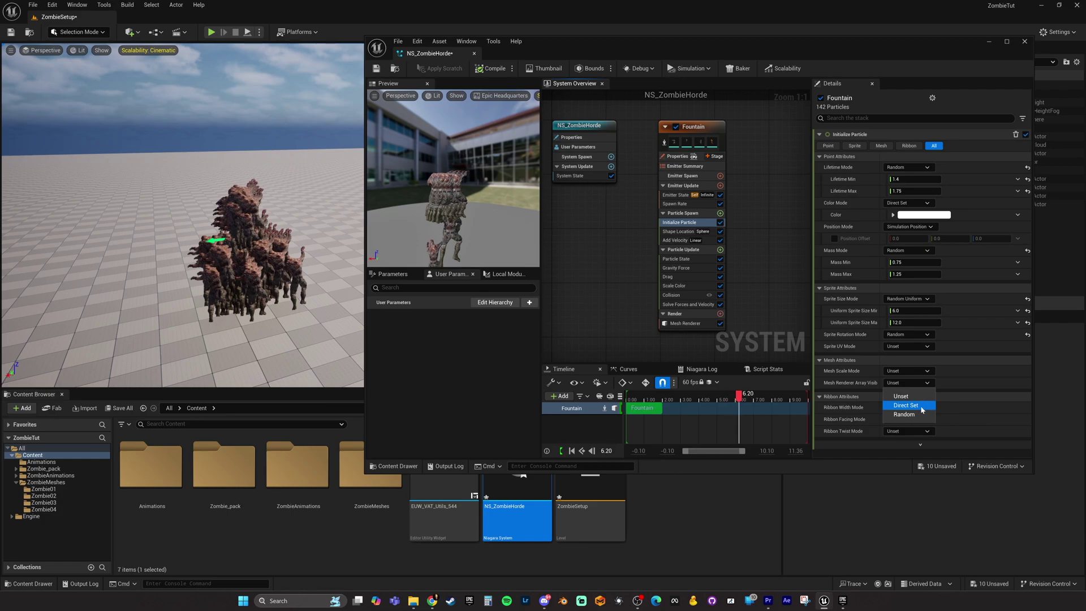
click(911, 415)
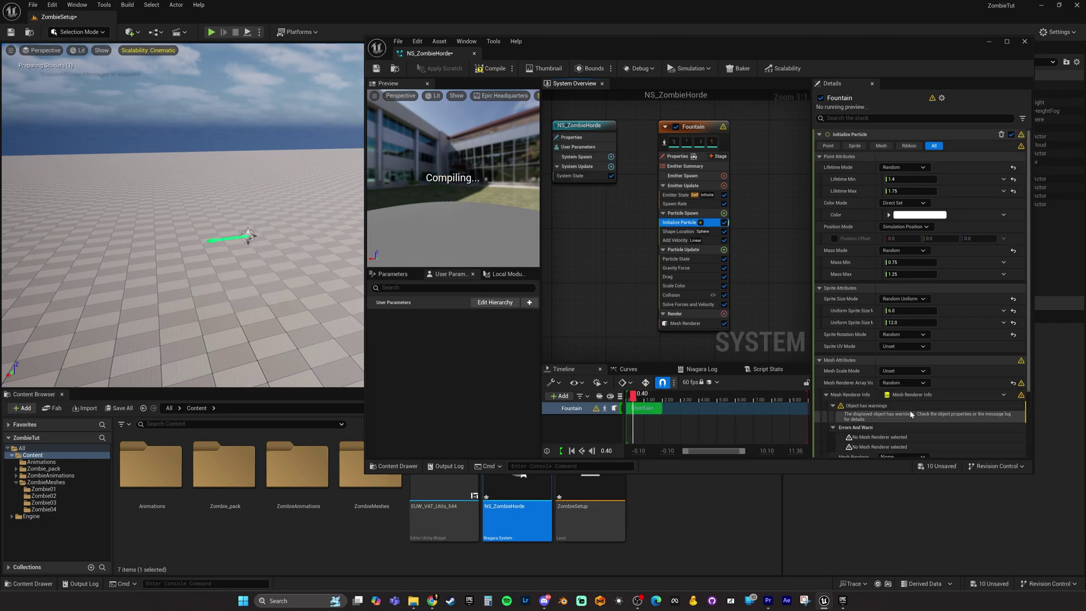
- Choose Mesh Renderer as the source of Initialize Particle's Mesh Renderer Info and inspect the mixed zombies in the level
scroll(859, 398, down, 2)
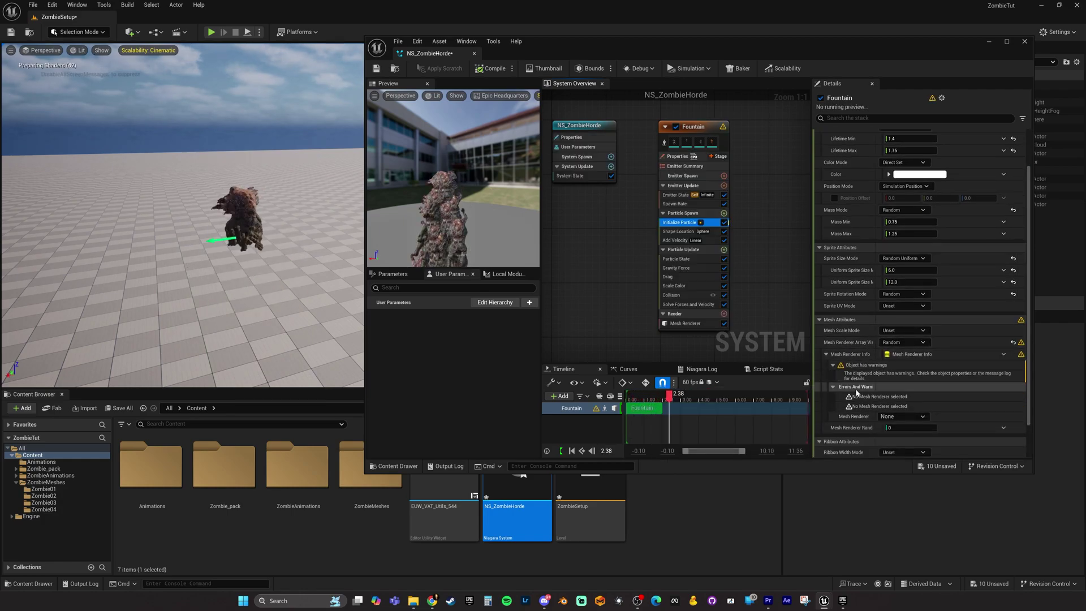
click(909, 357)
scroll(893, 369, down, 1)
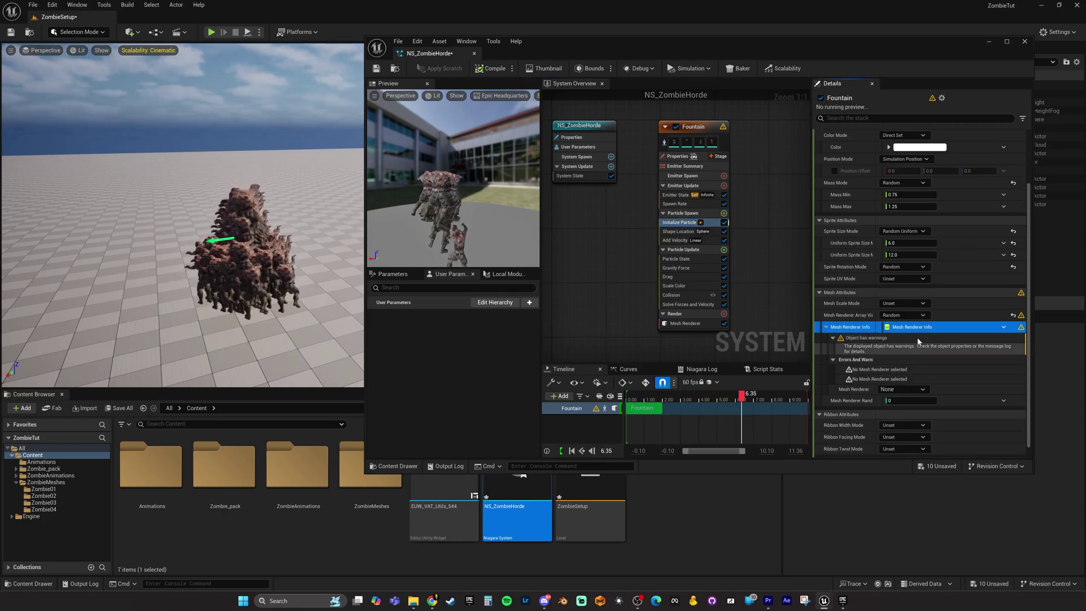
click(903, 389)
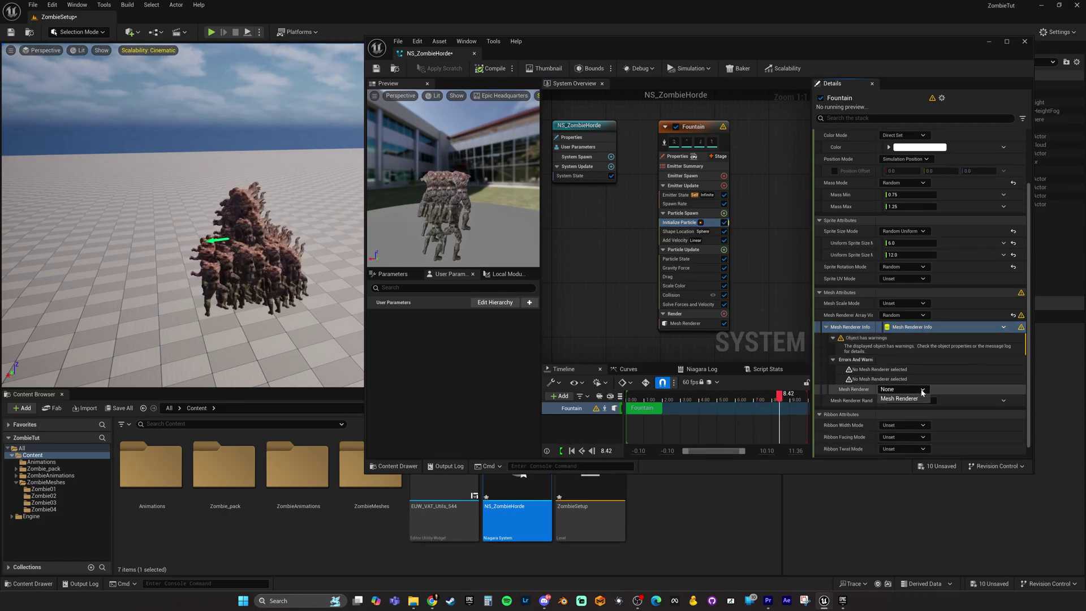
click(905, 398)
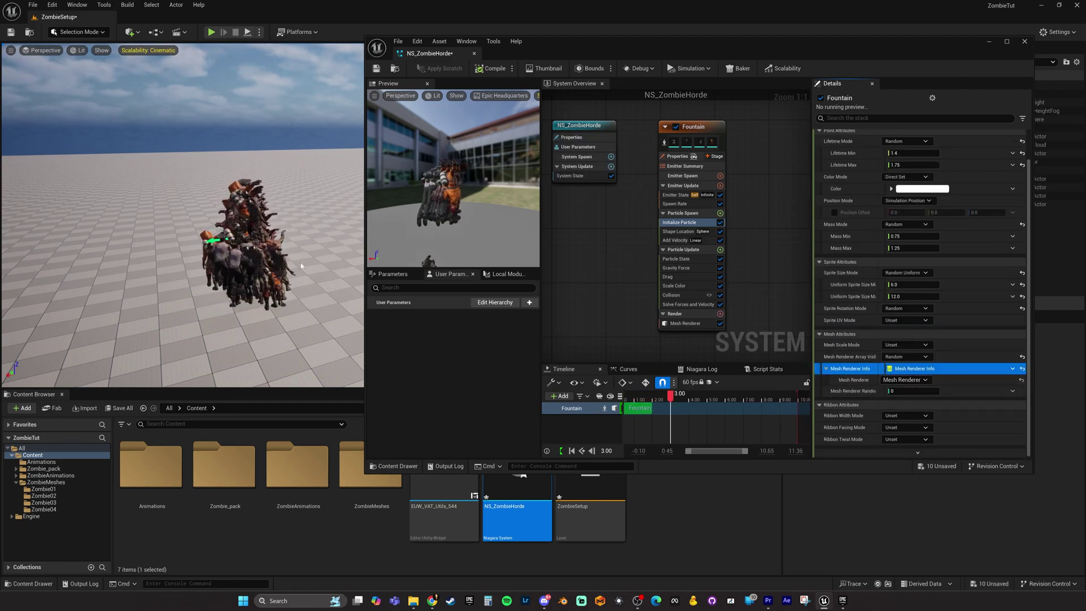
right_drag(226, 226, 272, 152)
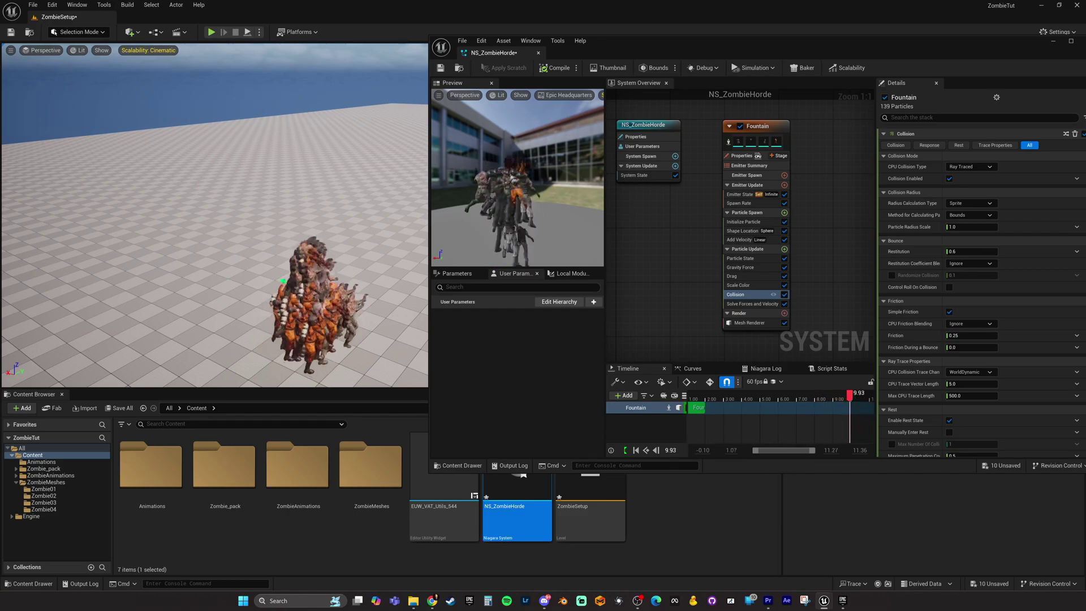
- Set the particle lifetime in Initialize Particle to a minimum of 50 and a maximum of 70
click(744, 222)
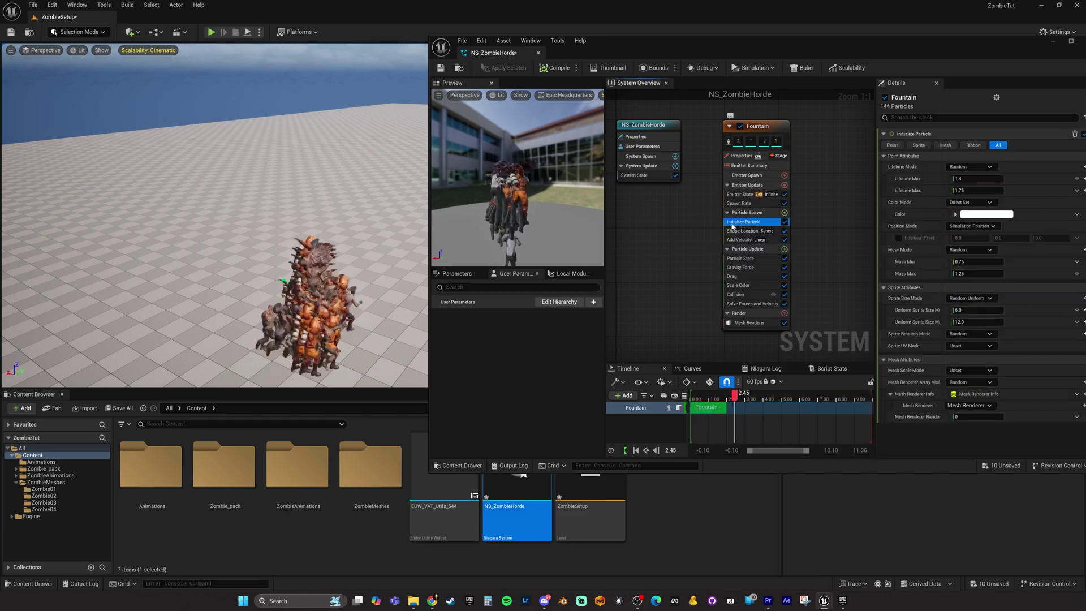
click(969, 179)
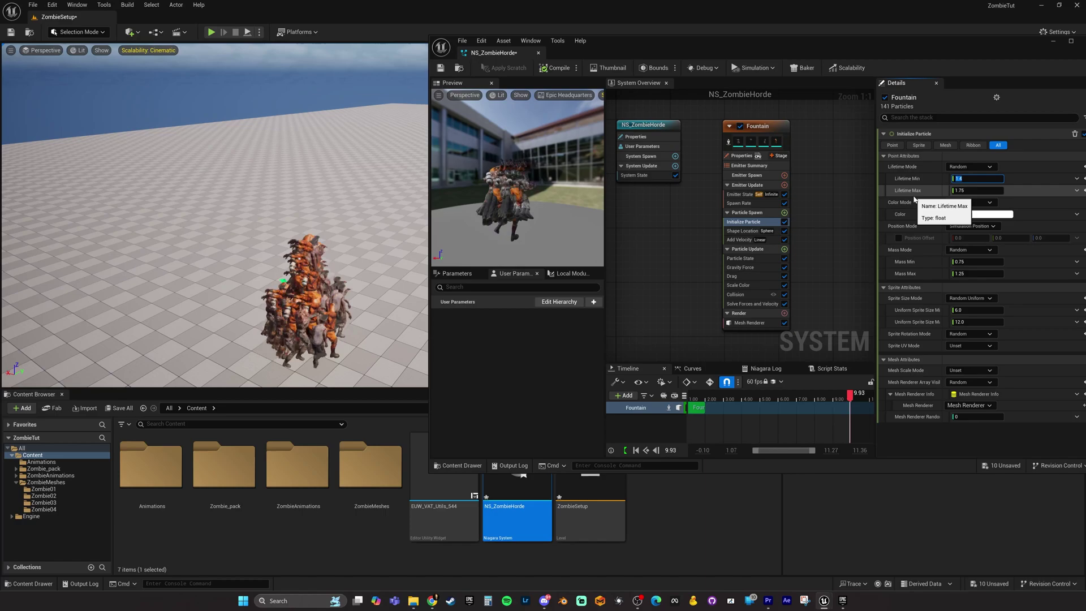
text(50)
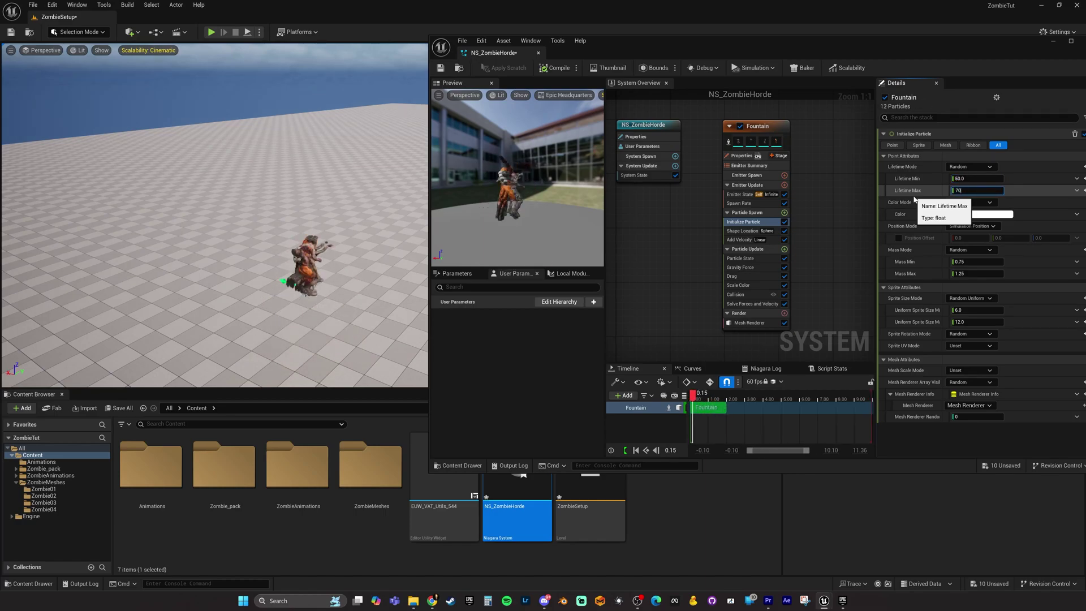
drag(920, 42, 894, 42)
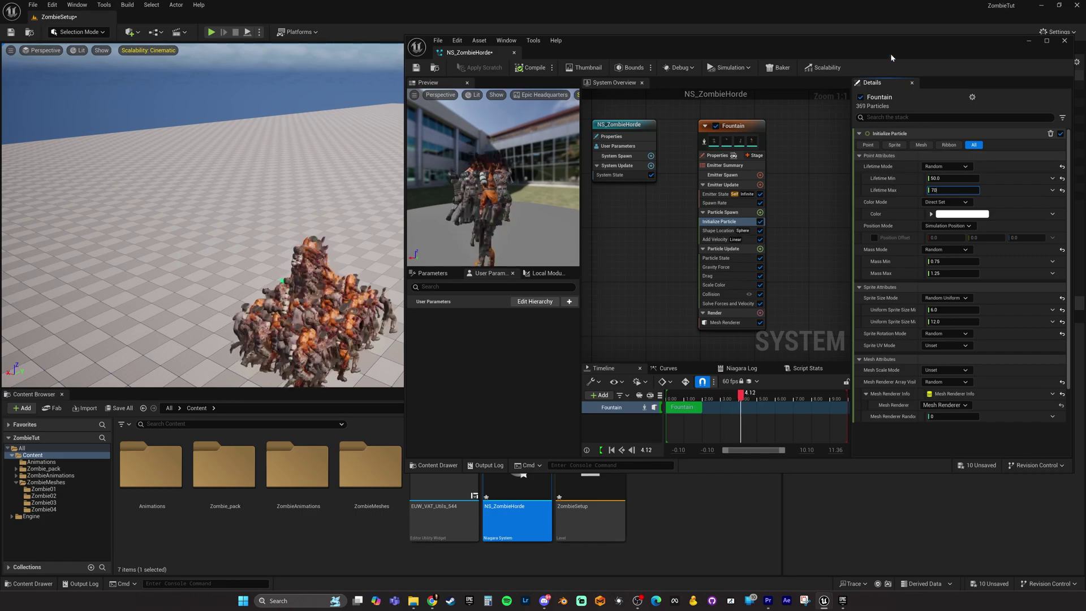
drag(892, 45, 931, 43)
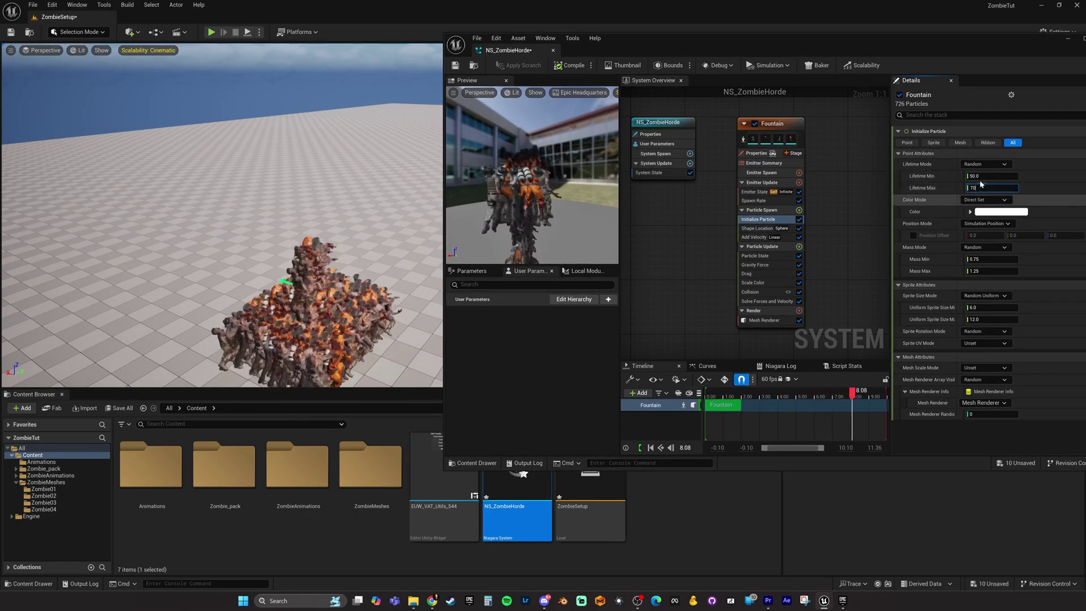
key(Return)
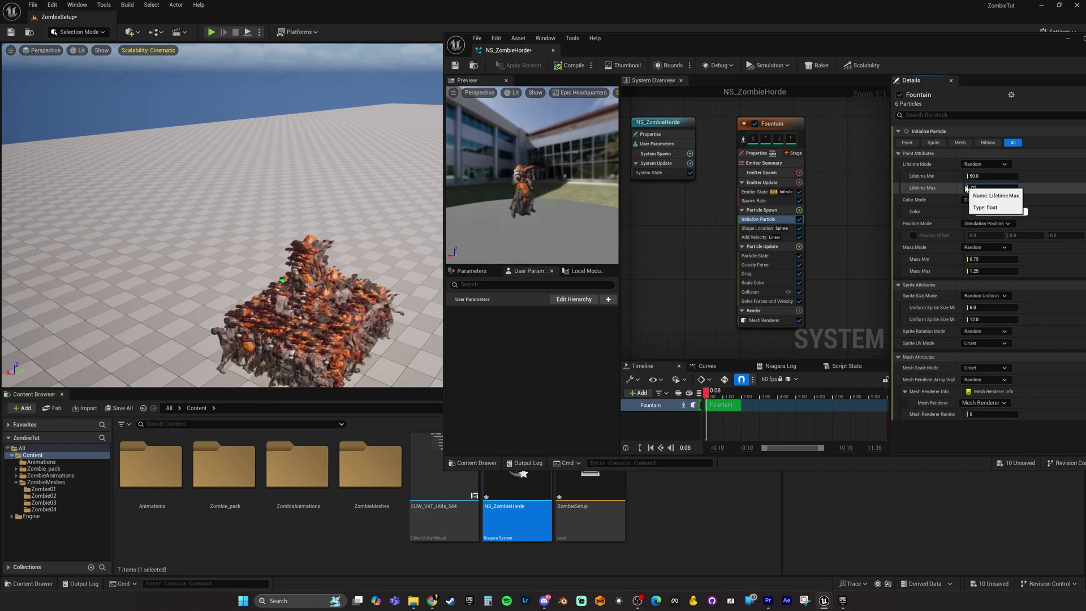
click(968, 187)
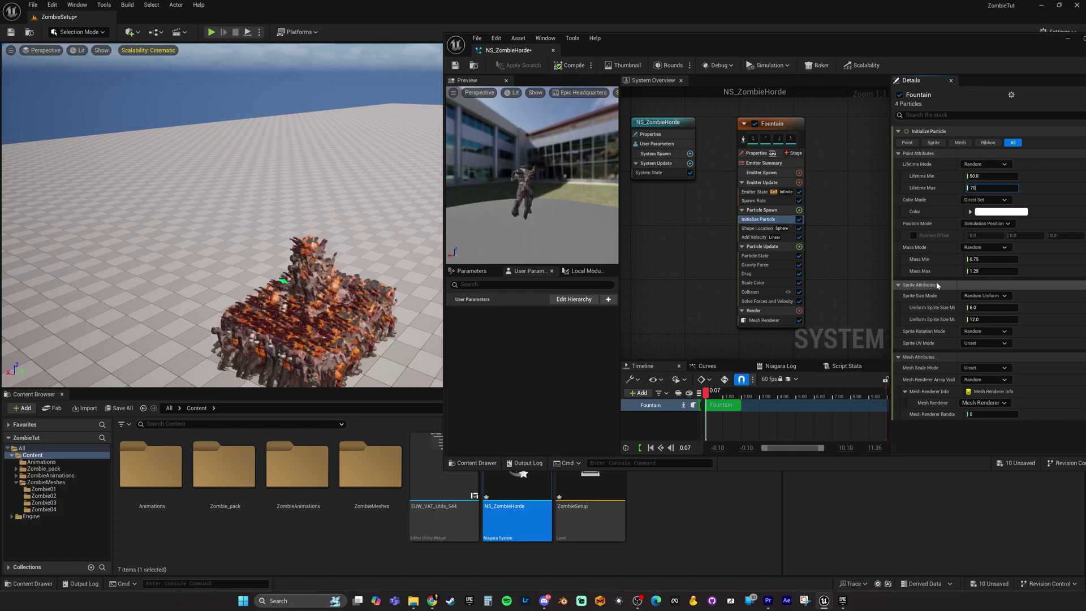
- Set Mesh Scale Mode to Random Uniform with a minimum scale of 0.8 and a maximum of 1.0, and save
click(980, 368)
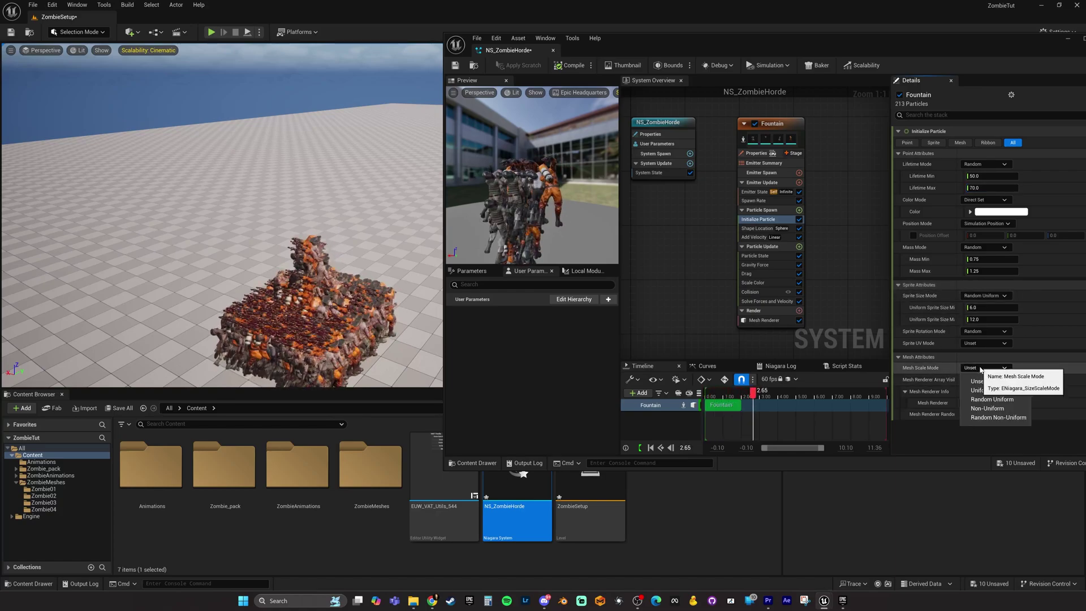
click(1021, 400)
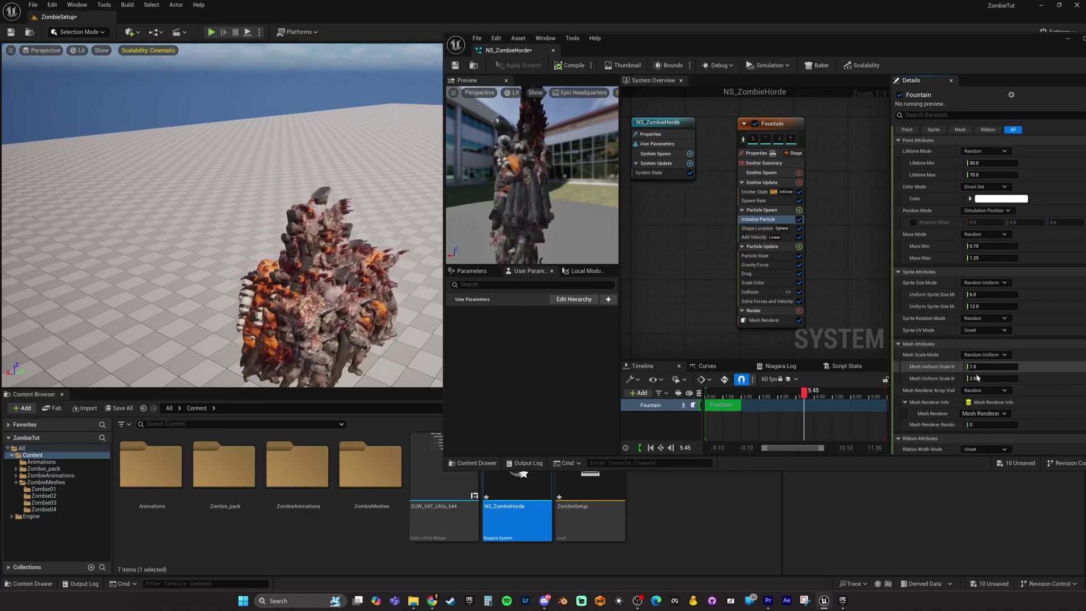
click(937, 378)
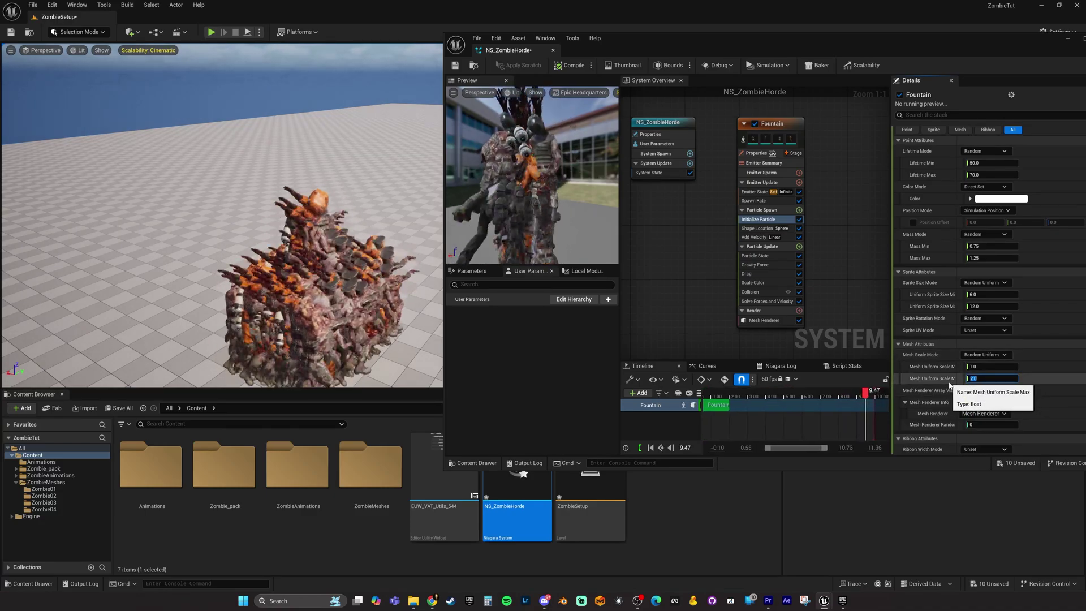
text(1)
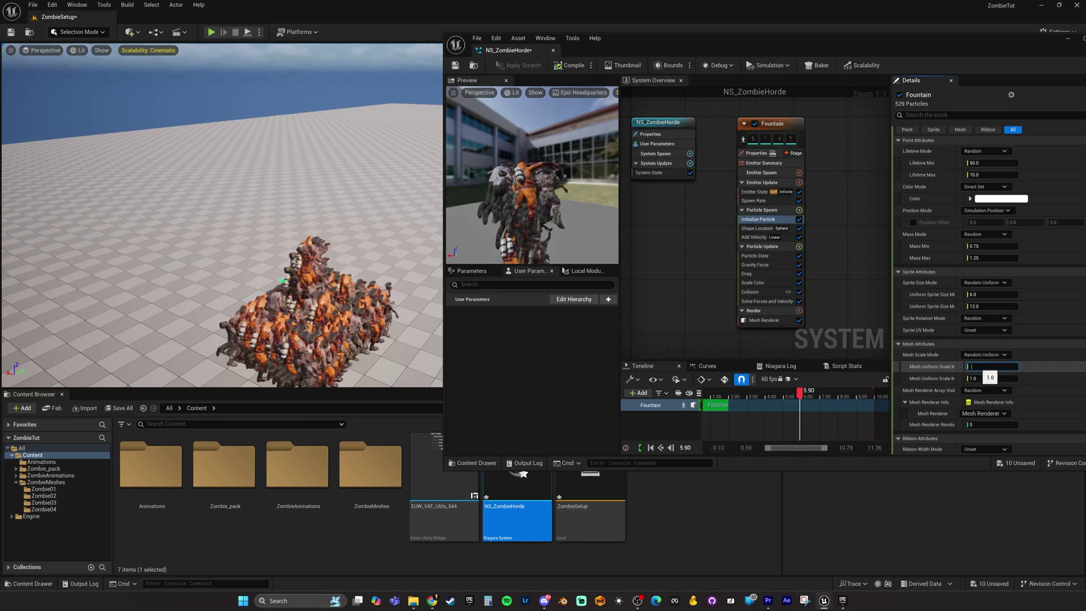
text(0.8)
key(Return)
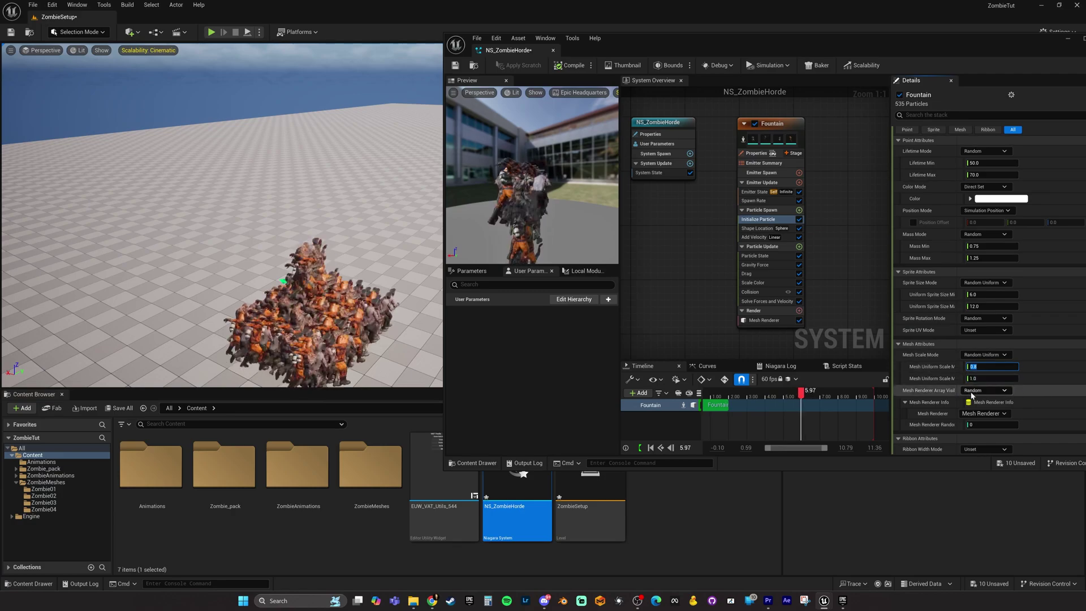
click(454, 65)
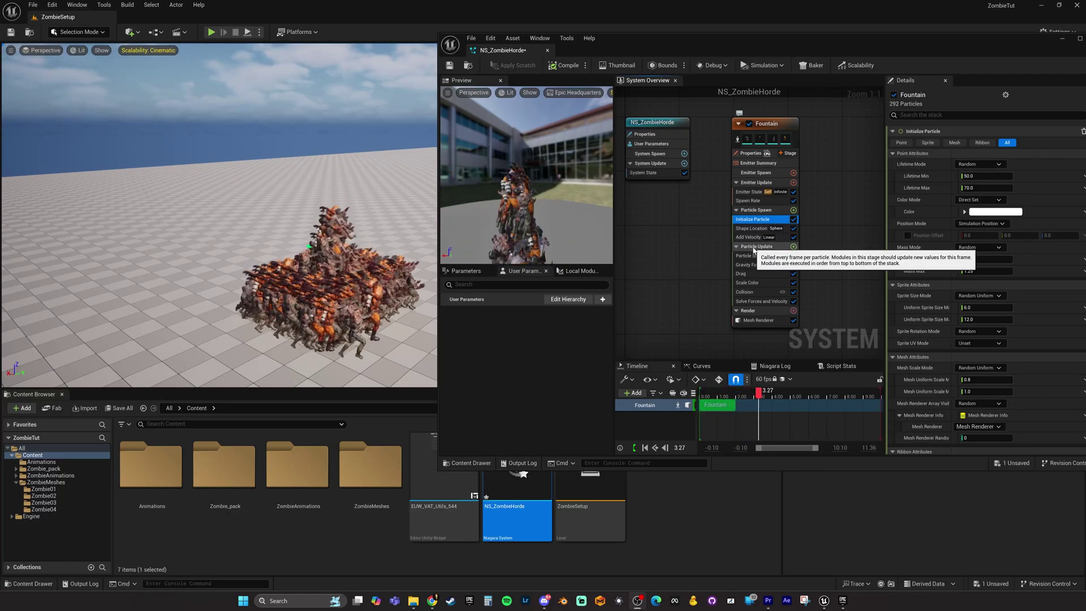
- Add a Linear Force module to the Fountain emitter's Particle Update group
click(755, 247)
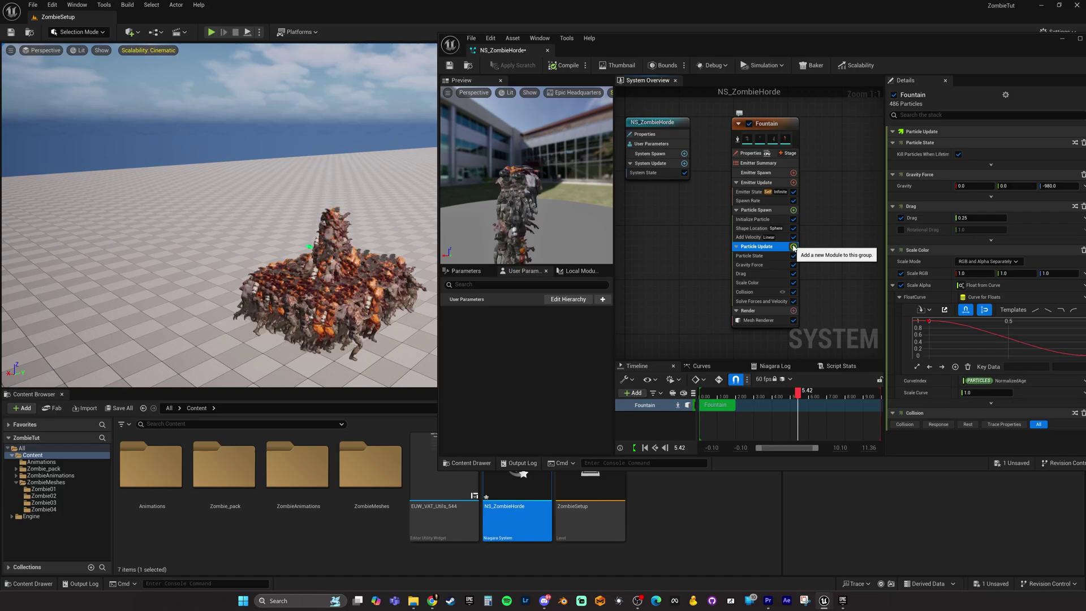
click(793, 247)
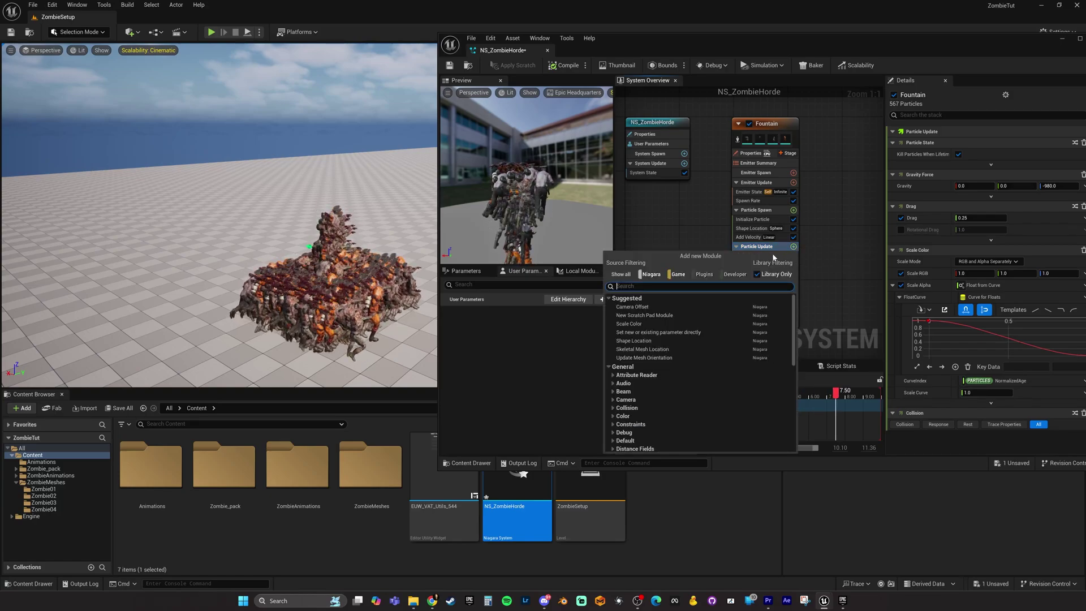
text(linear)
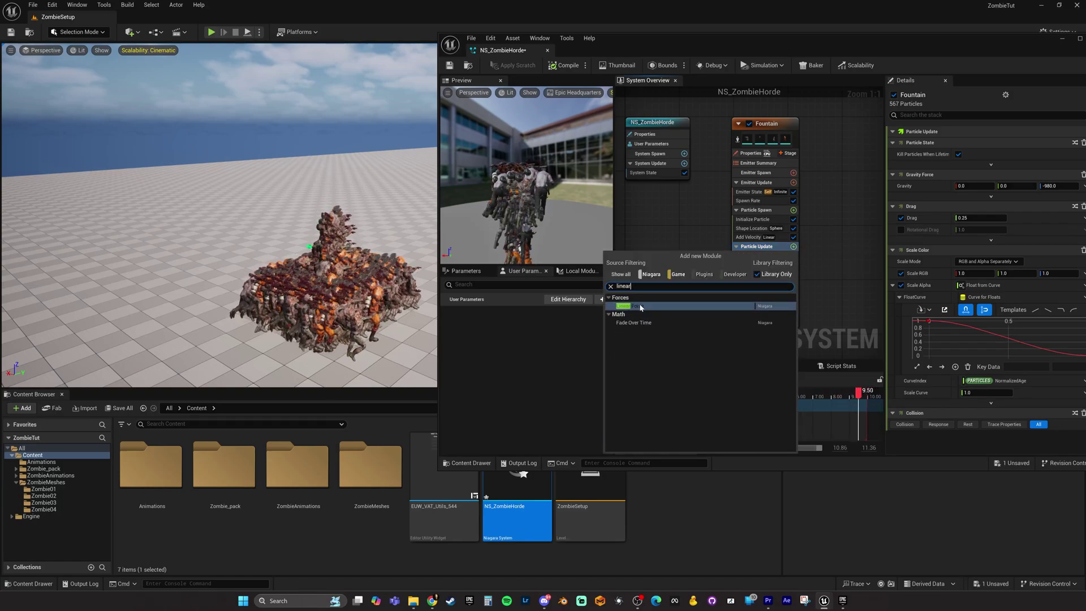
click(641, 308)
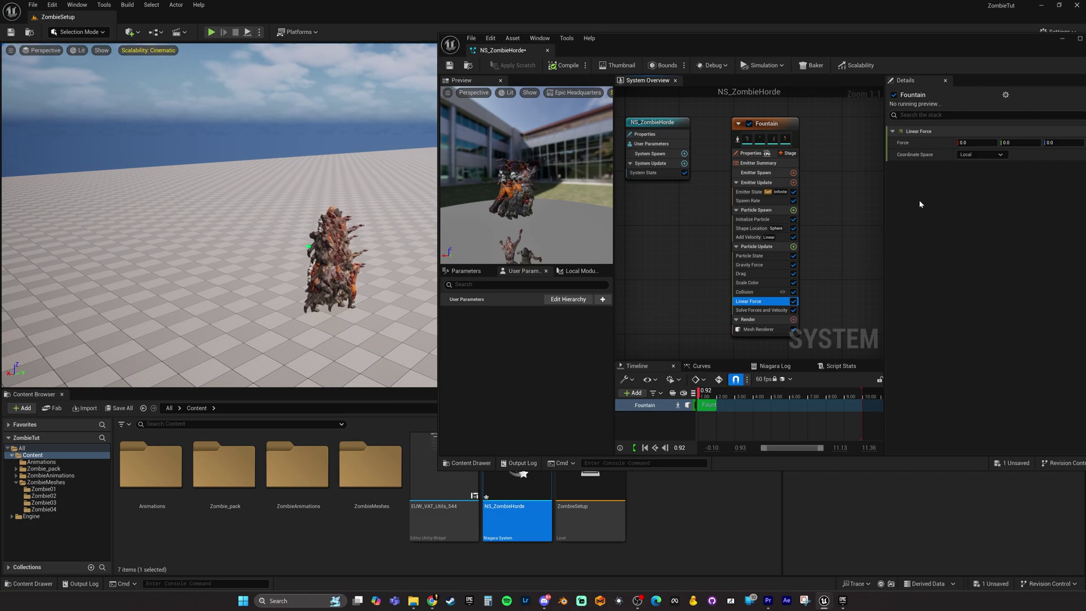
- Set the Linear Force coordinate space to World and its X force to 100
click(981, 154)
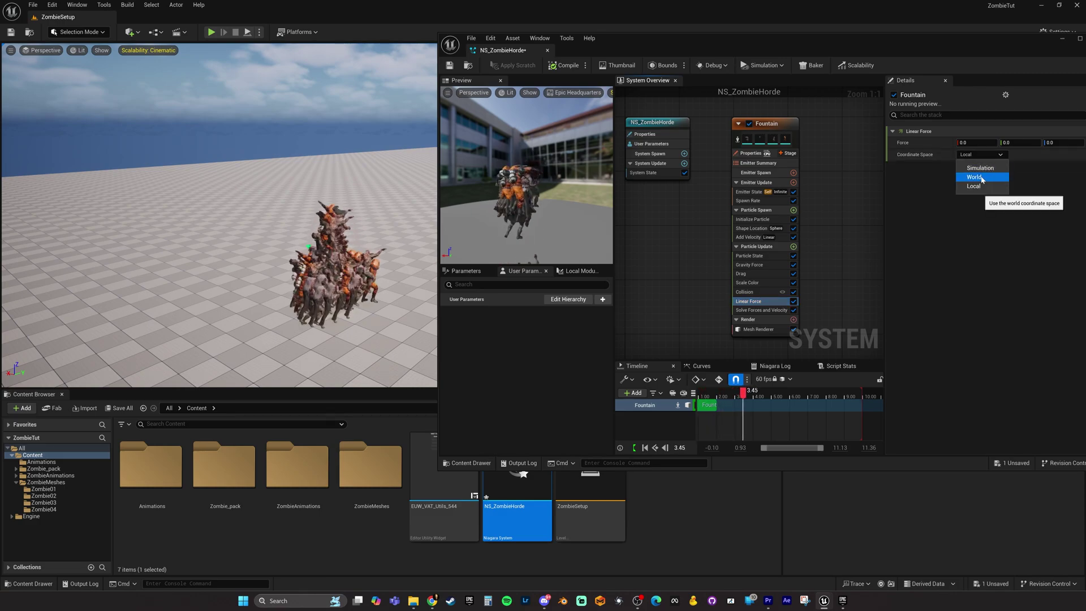
click(981, 178)
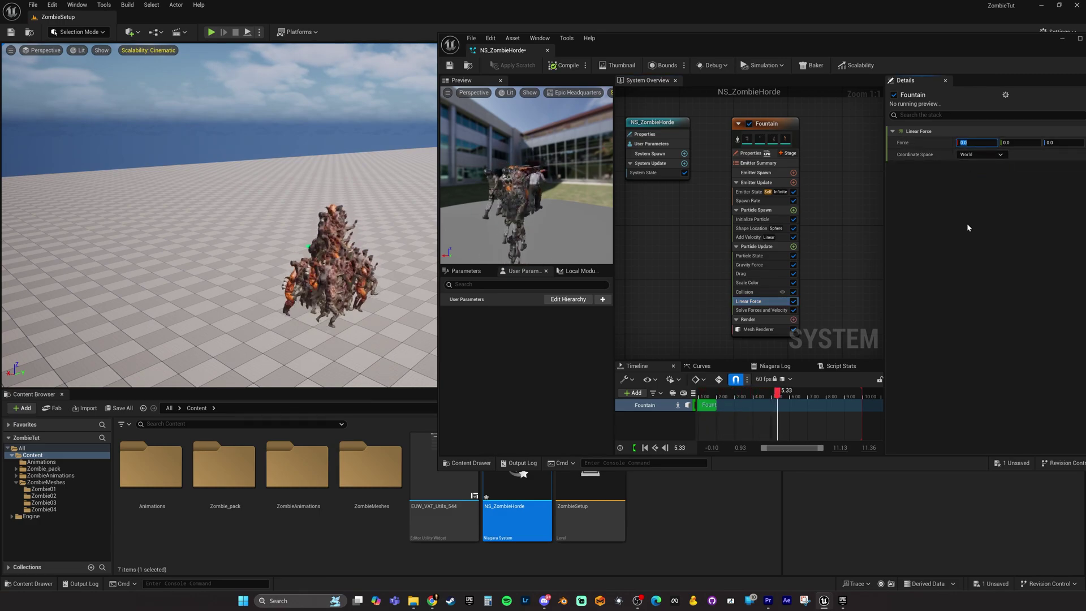
text(100)
key(Return)
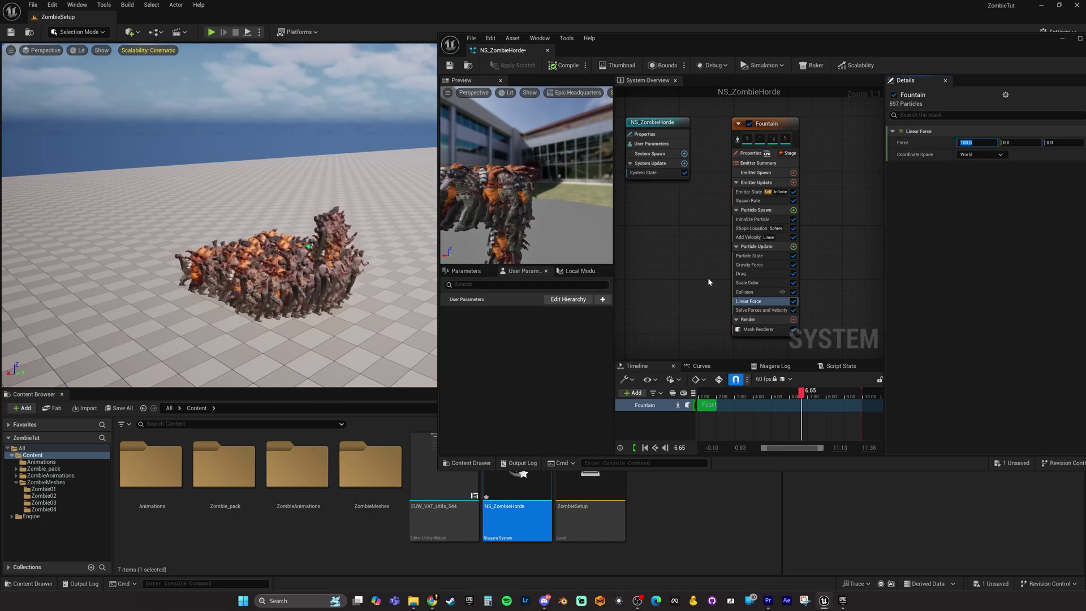
- Disable the Fountain emitter's Drag module and inspect the moving horde in the level
click(794, 274)
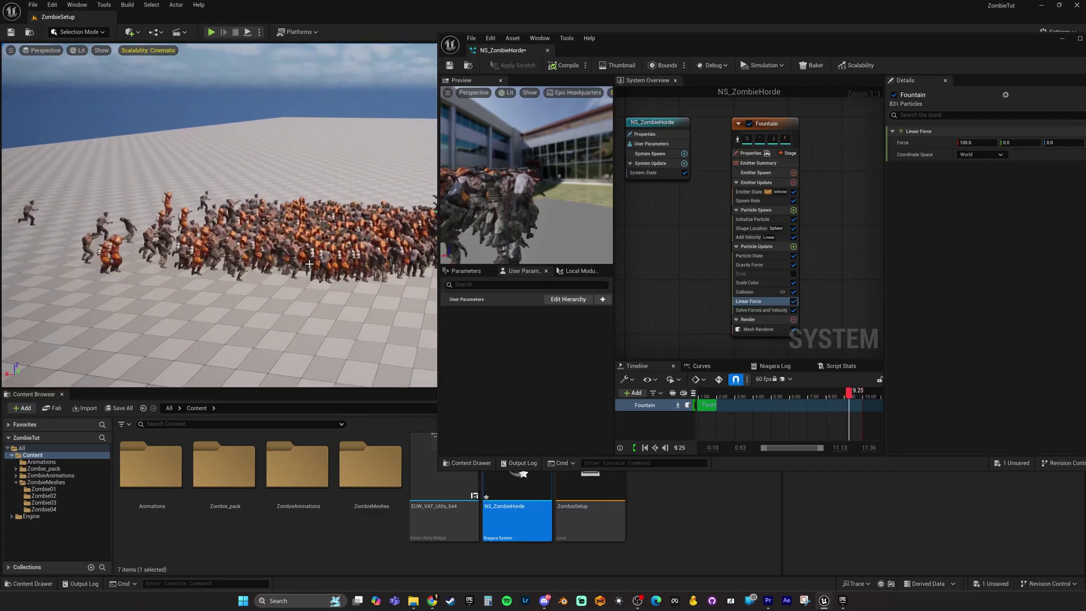
right_drag(379, 250, 379, 249)
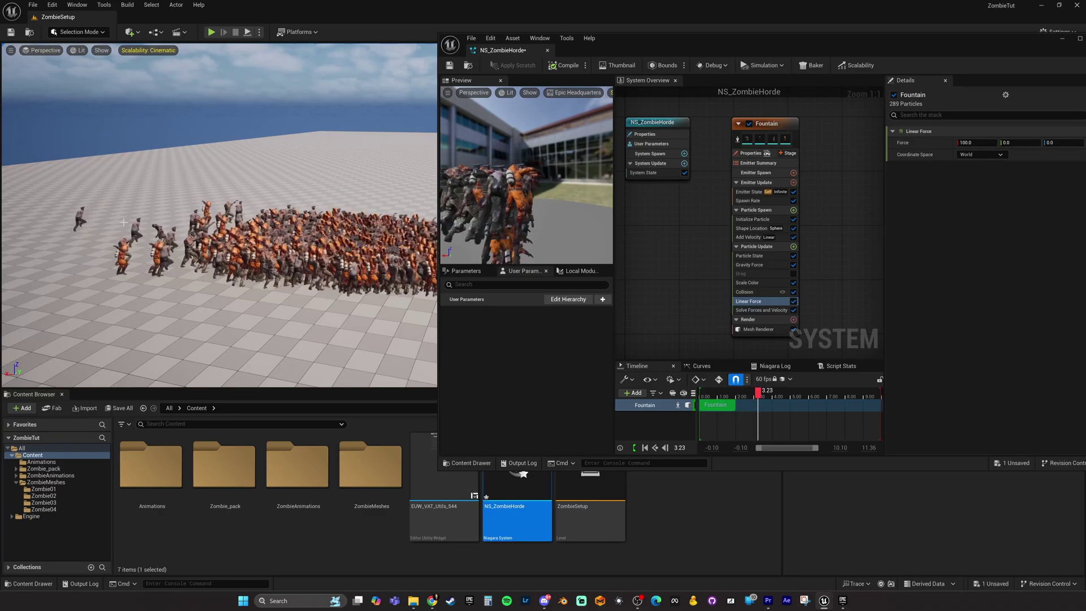
right_drag(379, 249, 380, 250)
right_drag(192, 262, 192, 262)
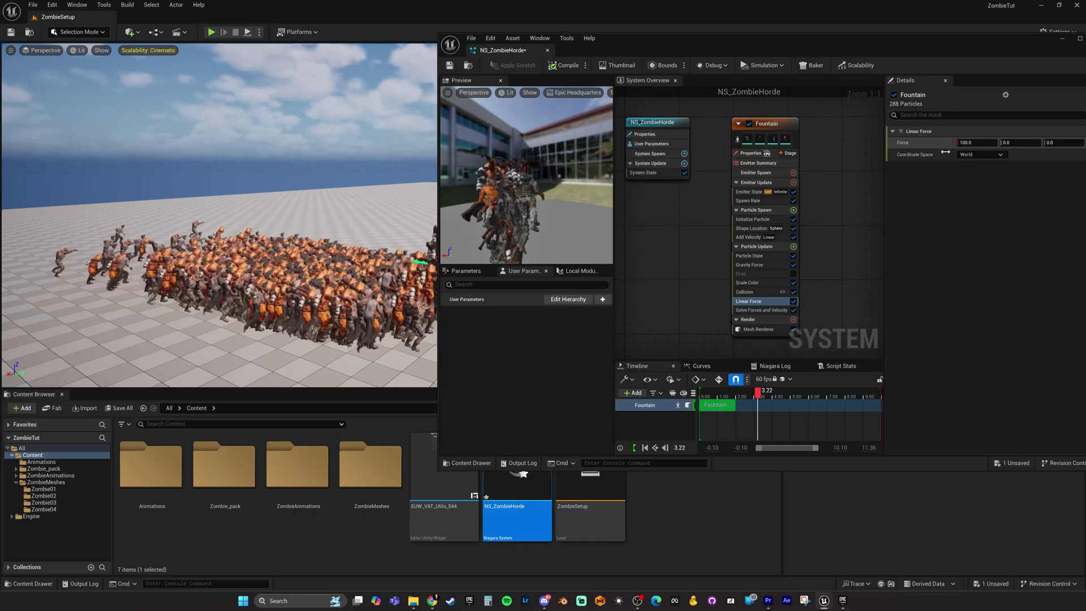
- Try a weaker Z gravity of -400 in the Gravity Force module
click(760, 267)
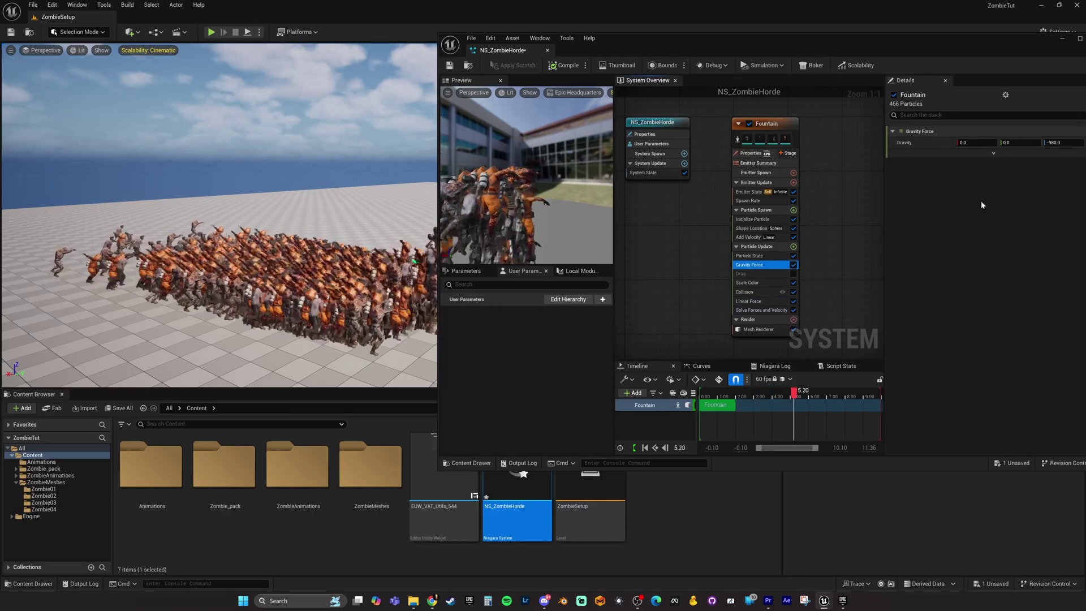
click(1052, 143)
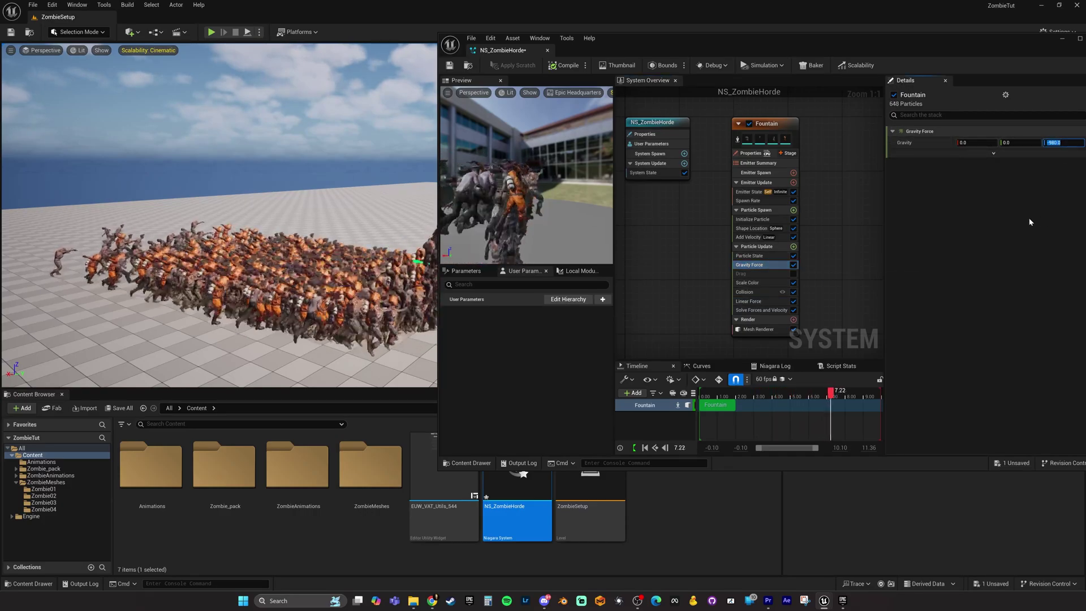
text(-4)
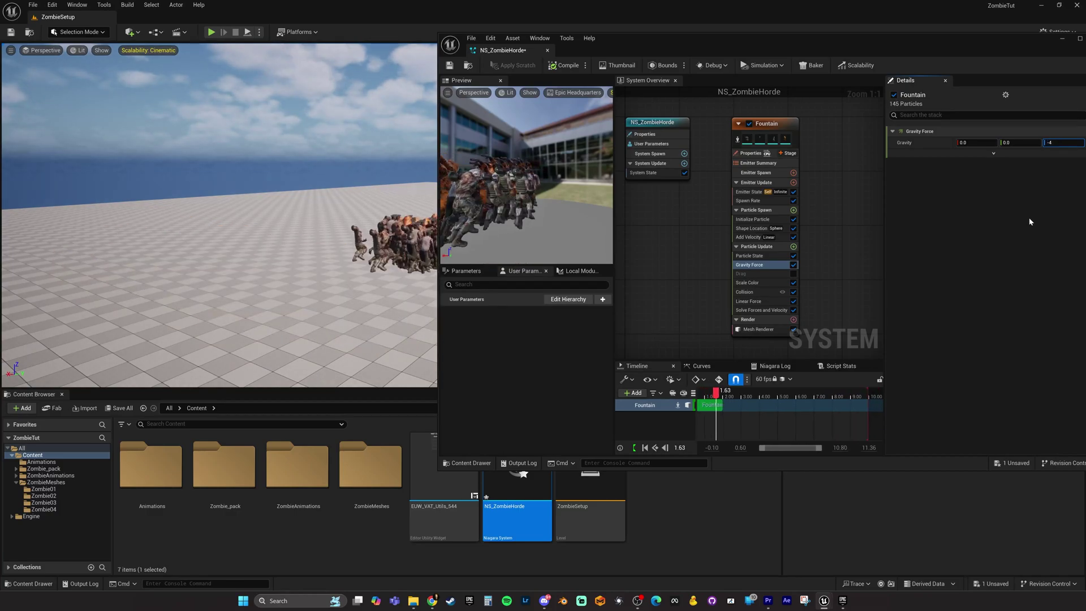
text(00)
key(Return)
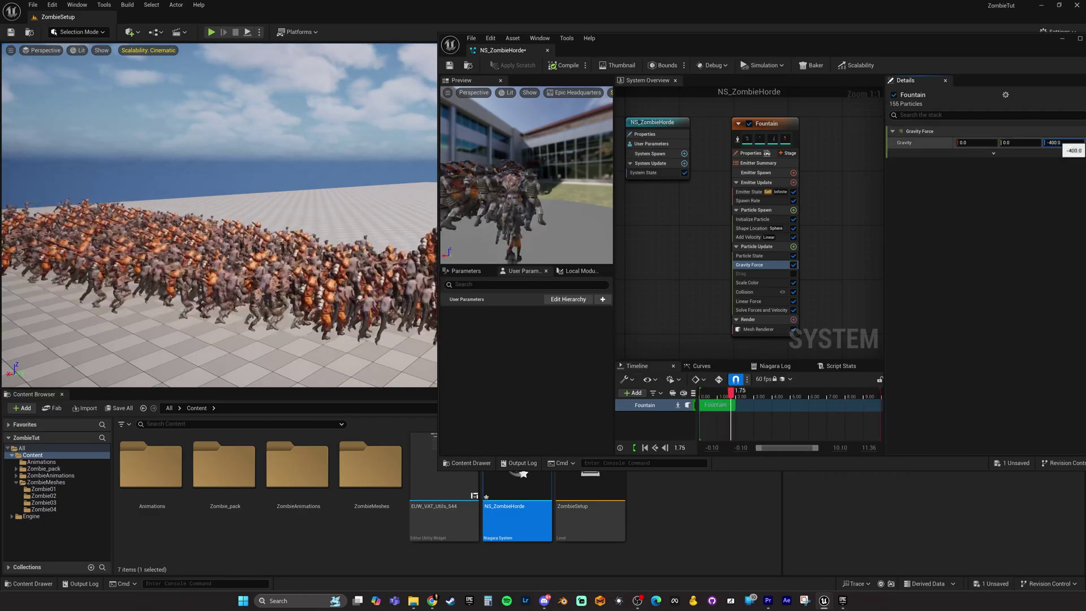
- Restore the Gravity Force module's Z gravity to -980
click(1046, 143)
text(-)
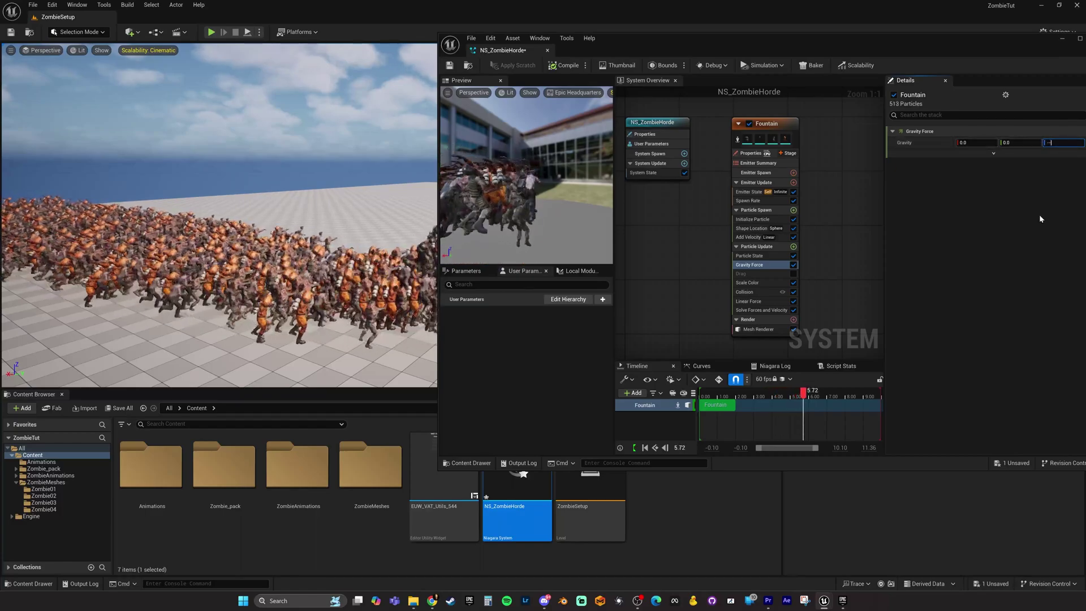
text(980)
key(Return)
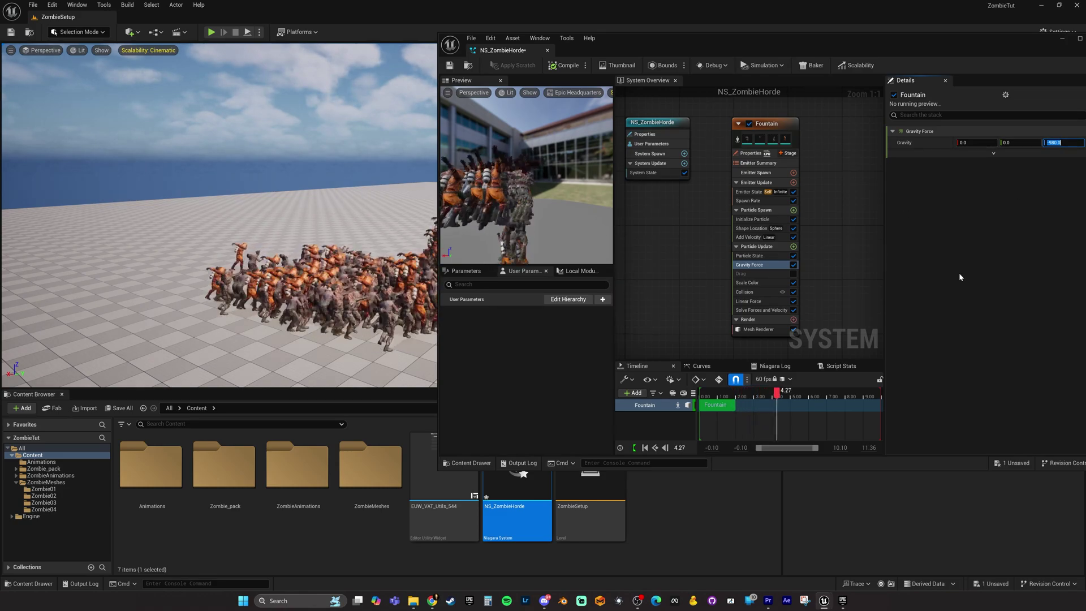
- Drive the Linear Force module's Force value with a Random Range Vector
click(752, 301)
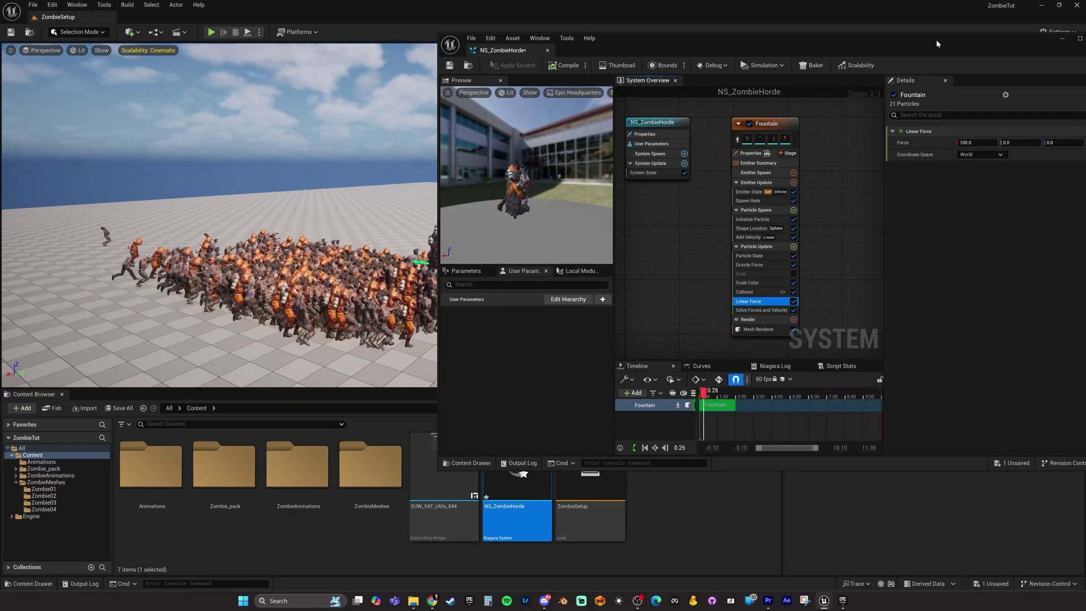
drag(937, 44, 906, 42)
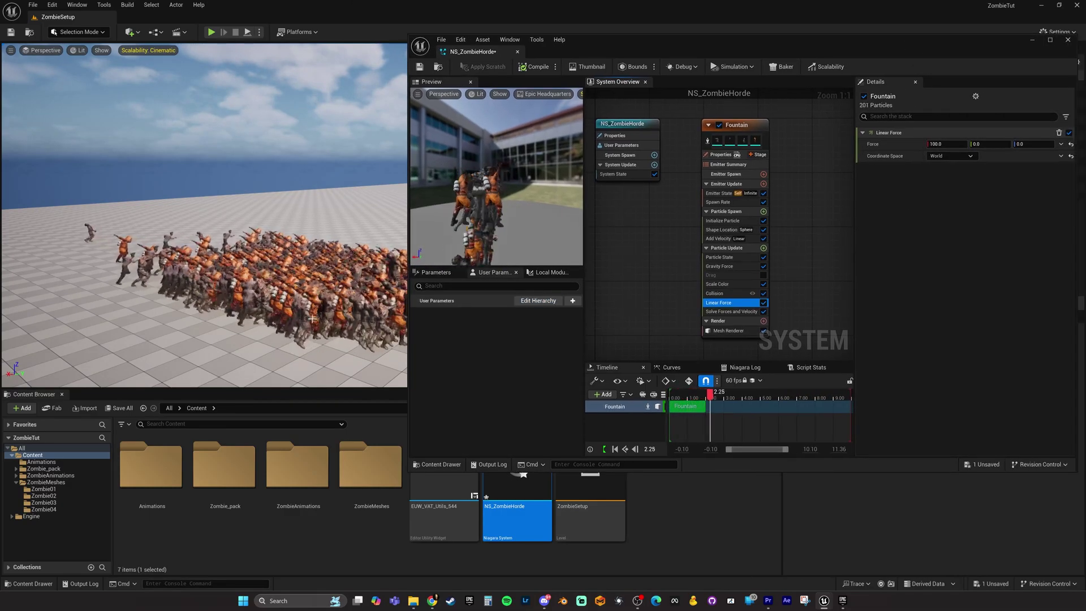
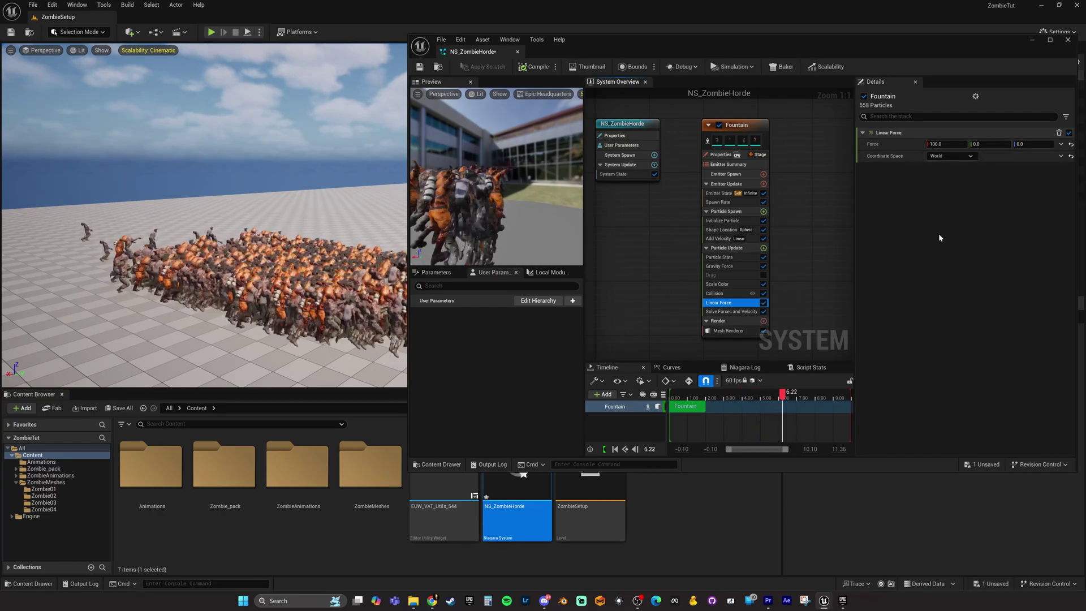
click(1061, 144)
text(random)
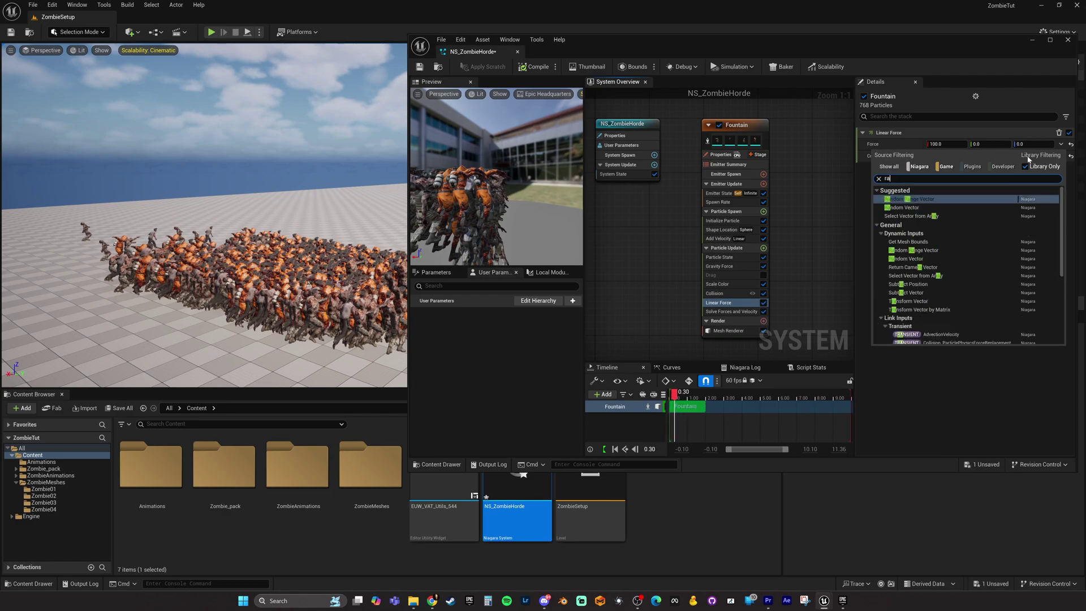
click(939, 198)
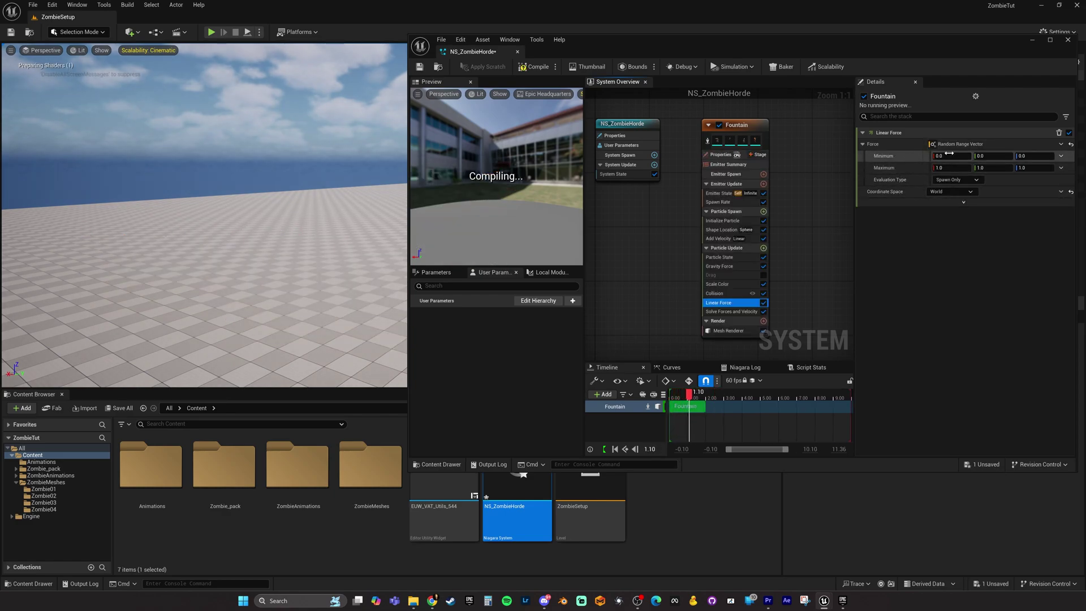
- Set the Random Range Vector's X minimum to 100 and X maximum to 200
click(948, 156)
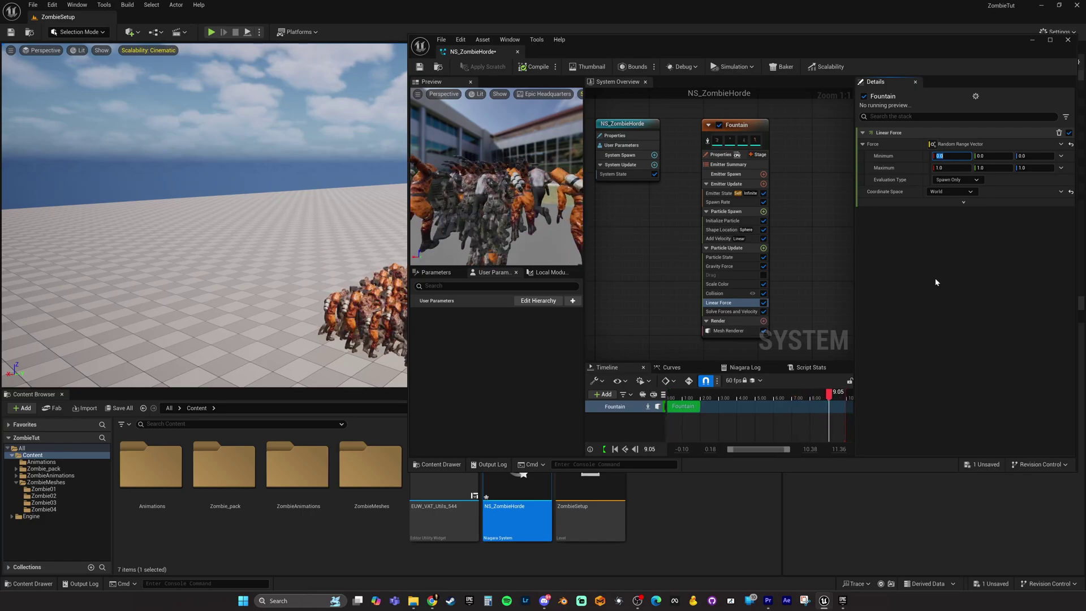
text(100)
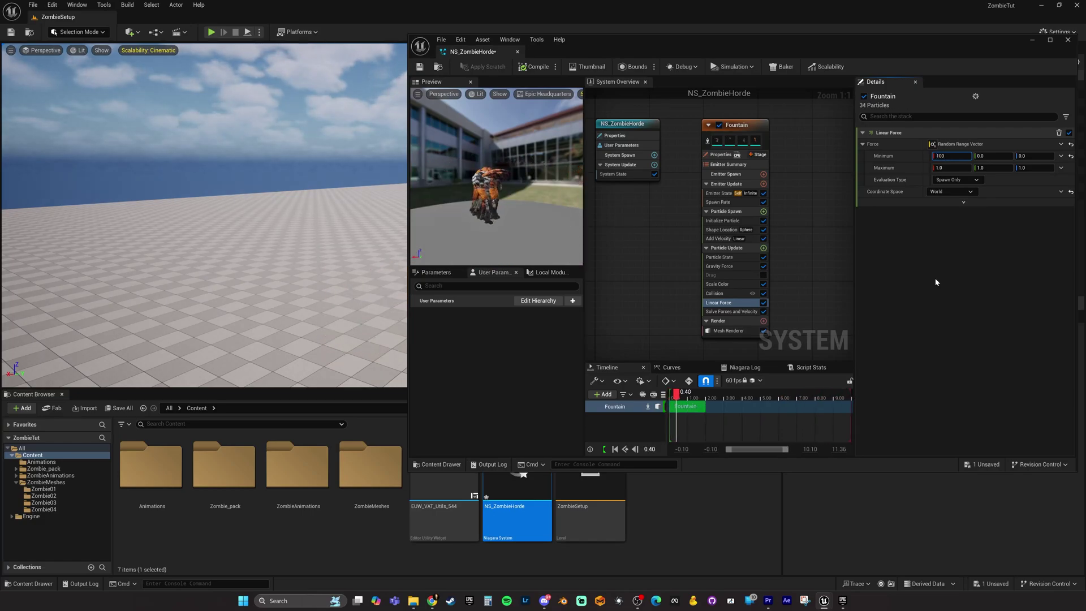
click(951, 167)
text(200)
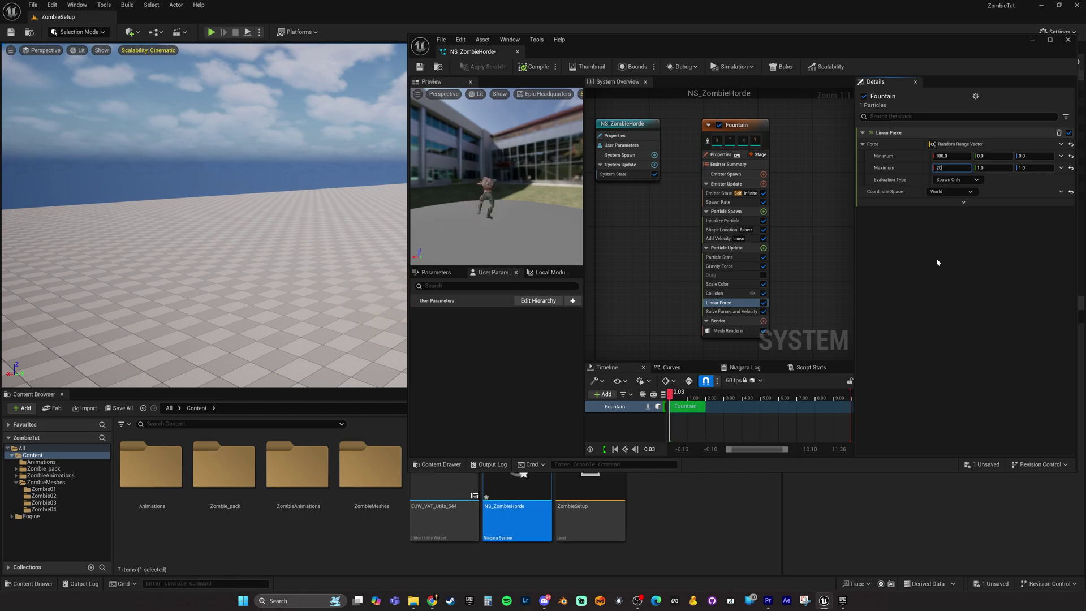
key(Return)
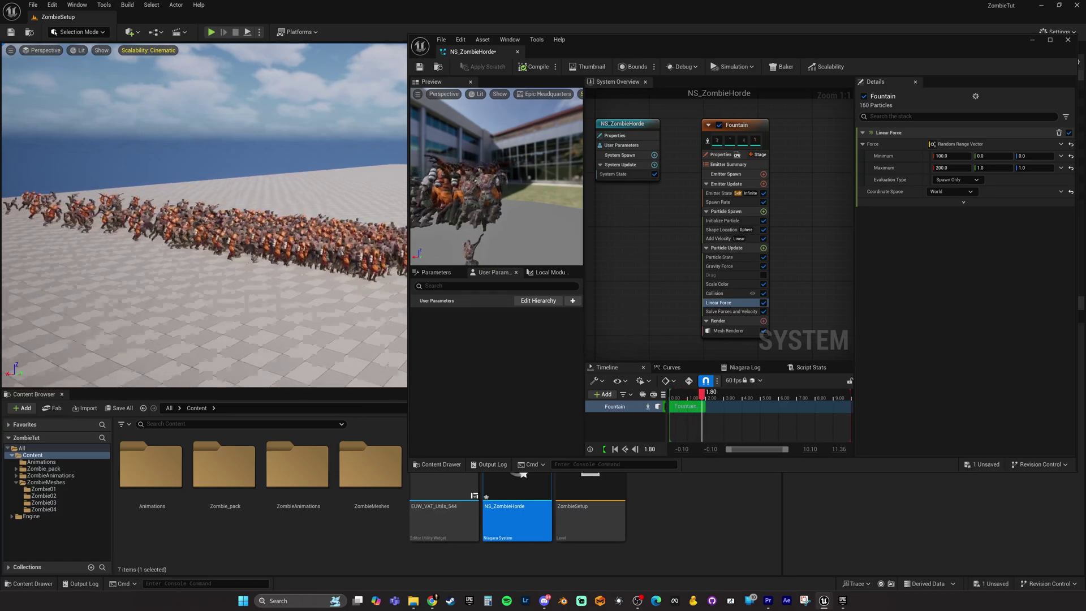
- Inspect the horde in the level and narrow the Niagara editor window to uncover more of the viewport
click(945, 156)
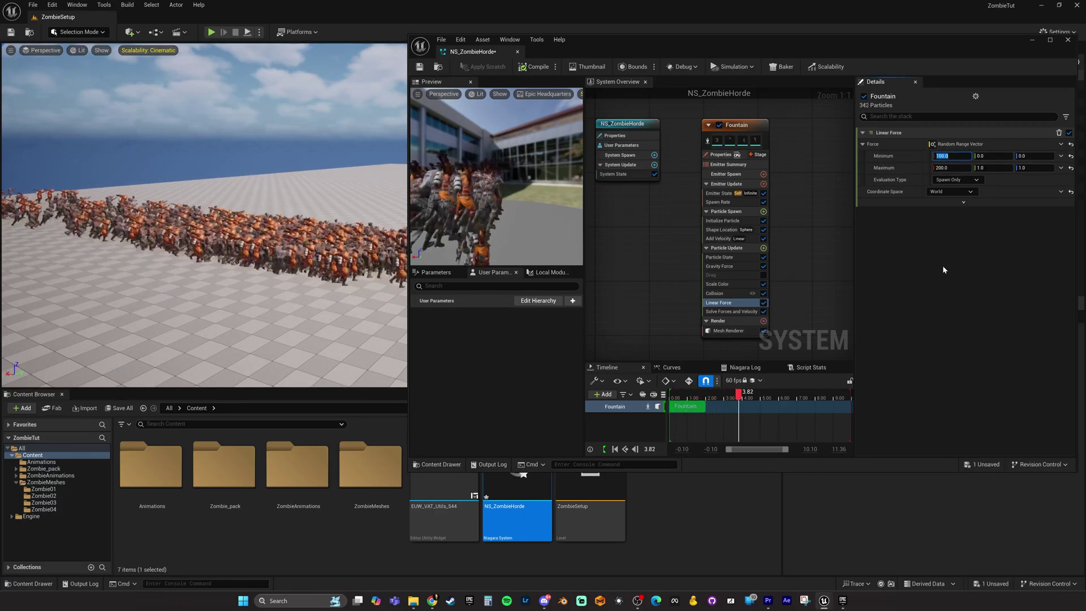
right_drag(249, 220, 327, 286)
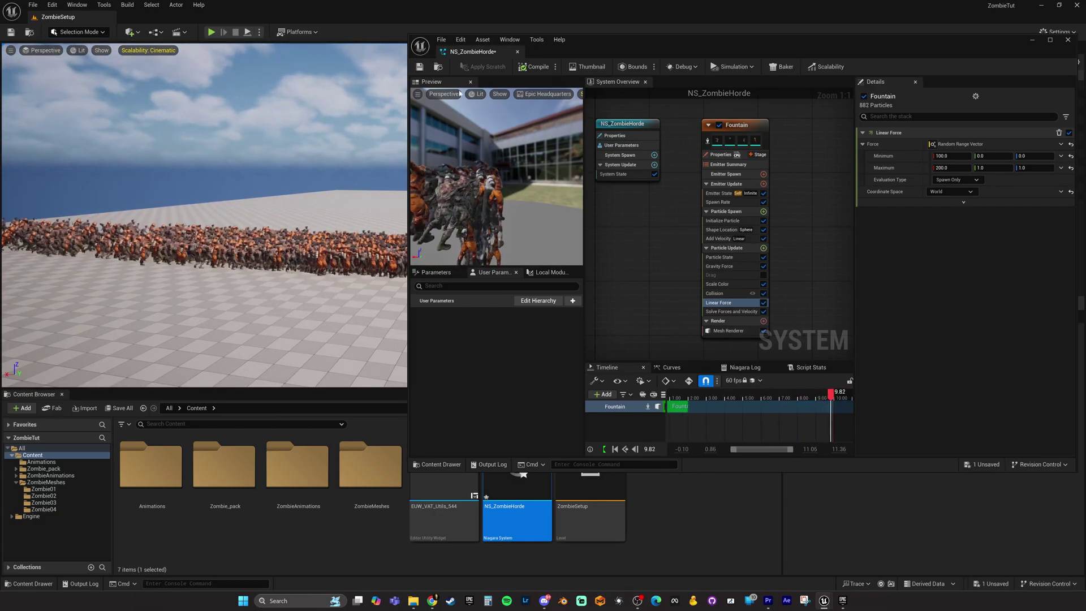
drag(601, 50, 627, 45)
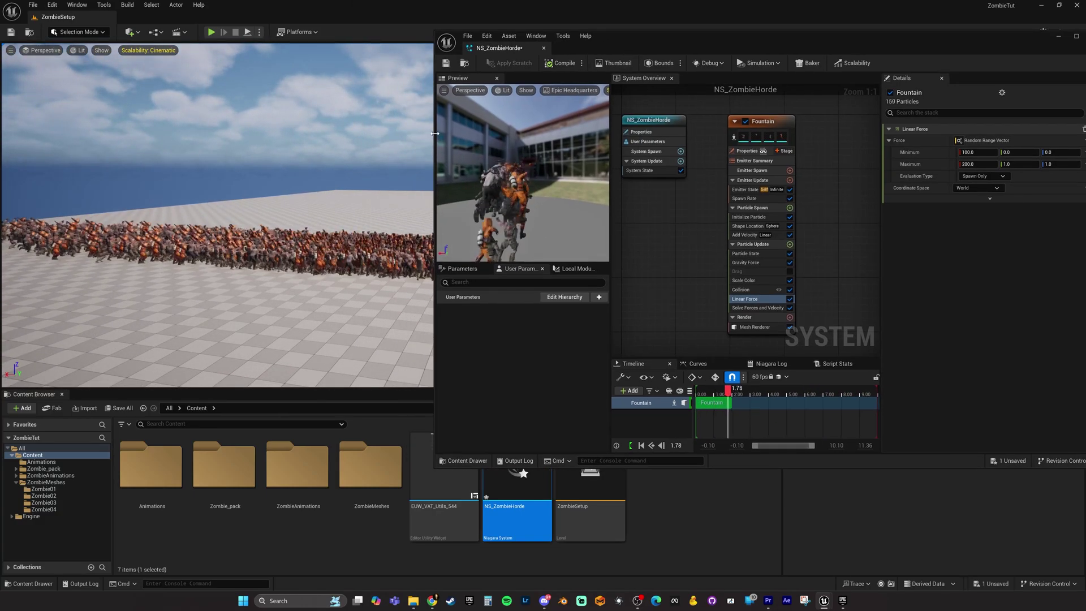
drag(435, 133, 558, 133)
mouse_move(808, 48)
mouse_down()
mouse_move(794, 40)
mouse_move(817, 49)
mouse_move(797, 47)
mouse_up()
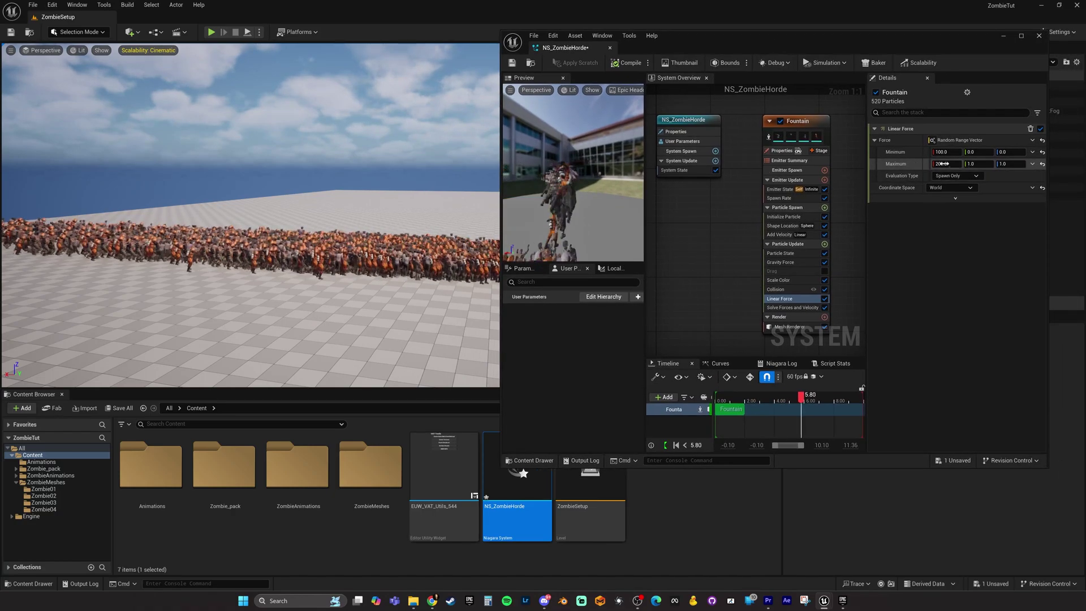
- Try an X minimum of 250 in the Linear Force's Random Range Vector
click(944, 152)
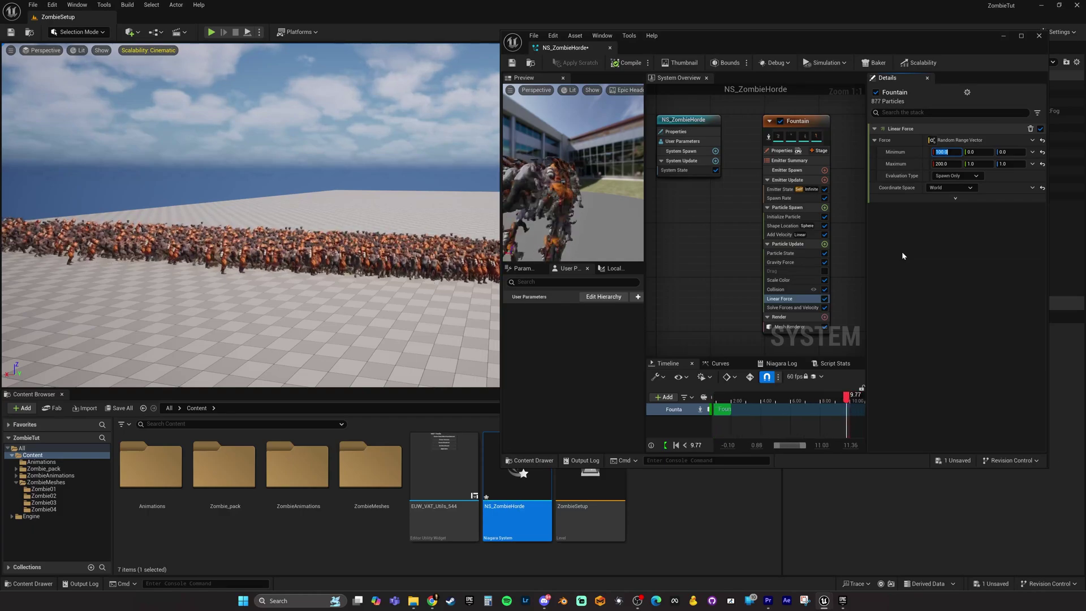
text(2)
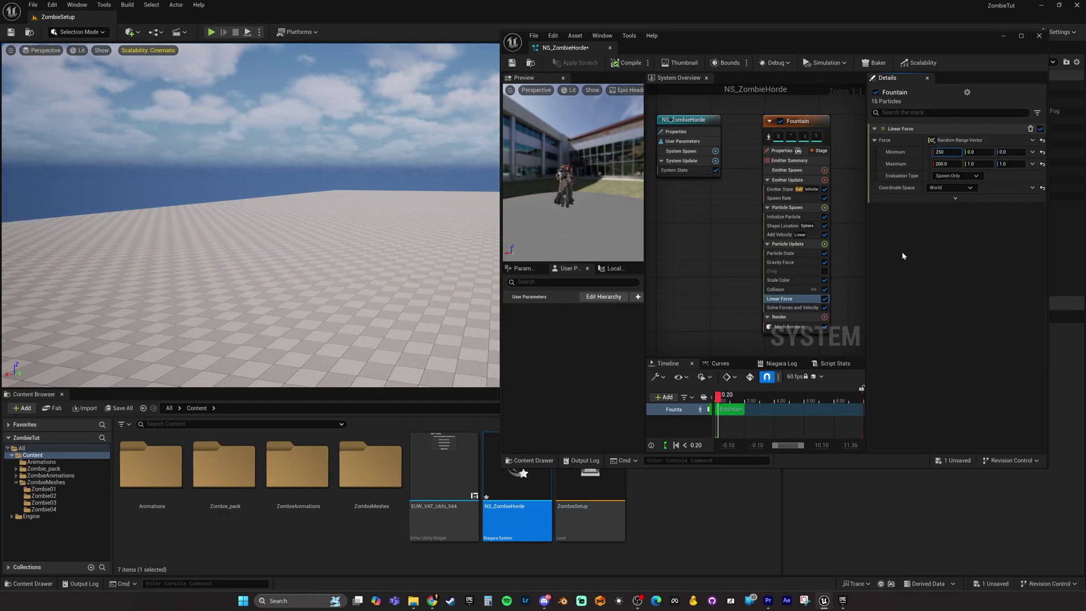
text(50)
key(Return)
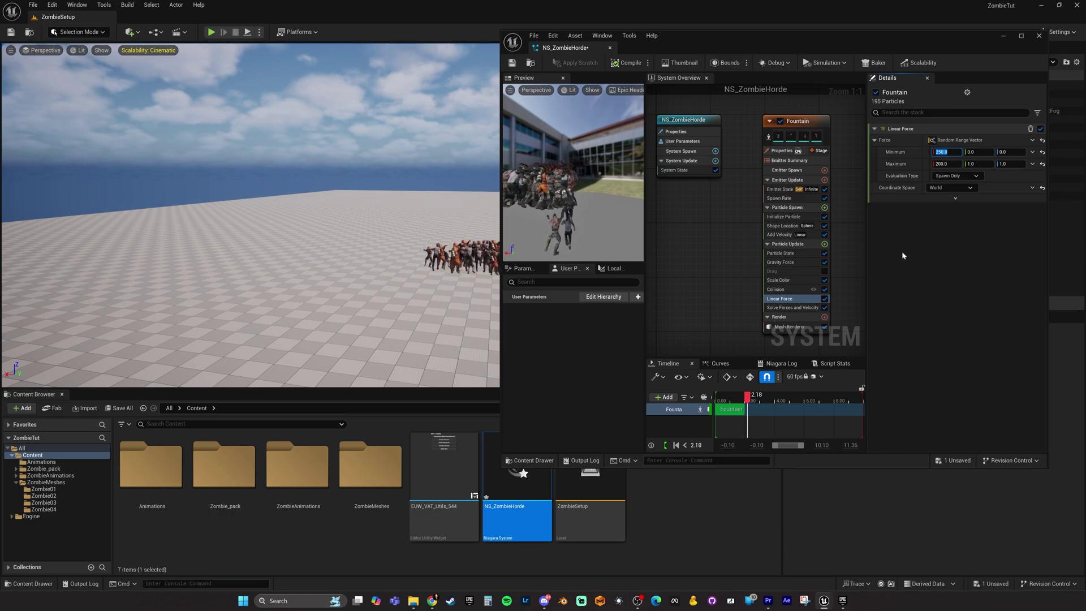
- Set the Random Range Vector's X minimum to 175 and inspect the running horde in the level
text(17)
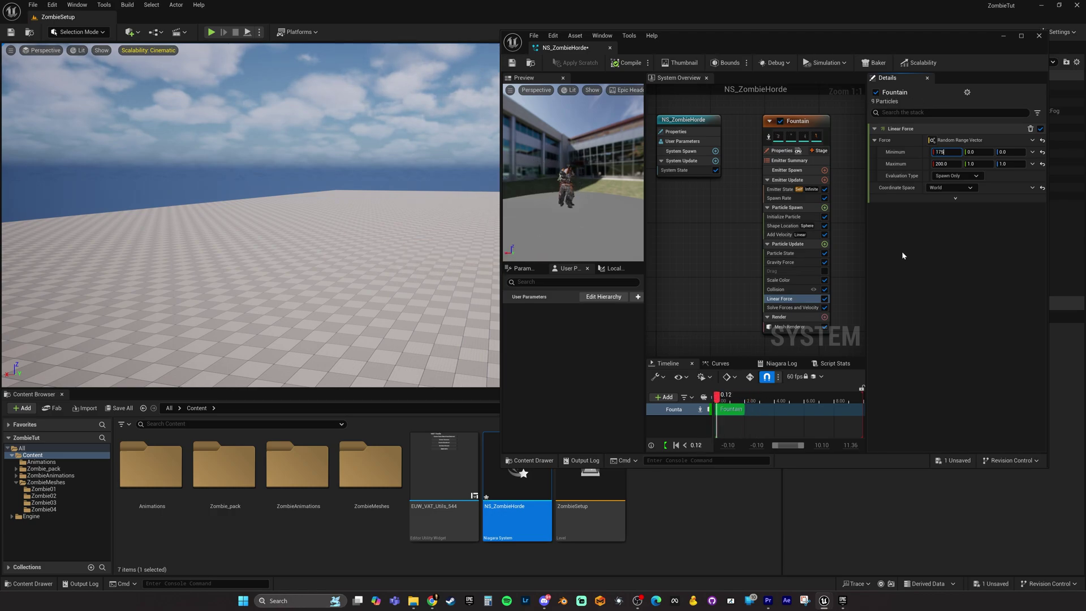
text(5)
key(Return)
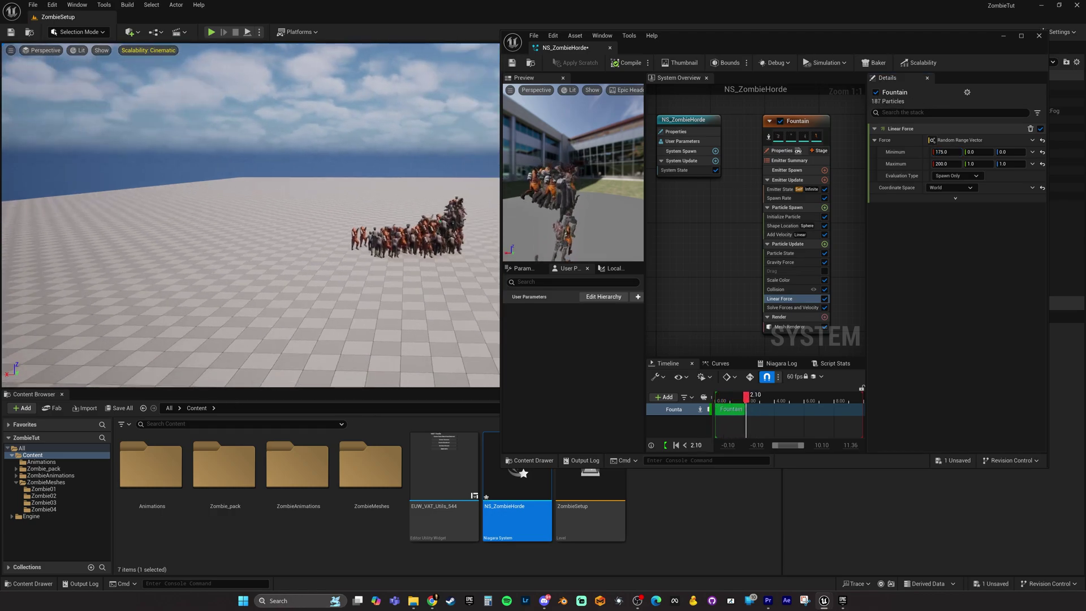
click(379, 174)
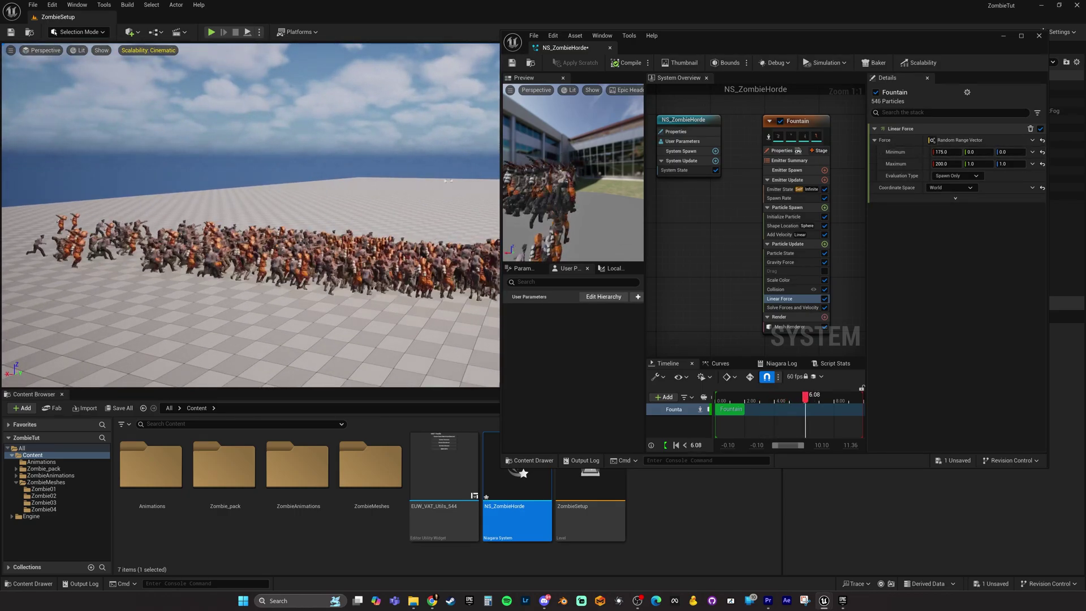
right_drag(424, 177, 356, 185)
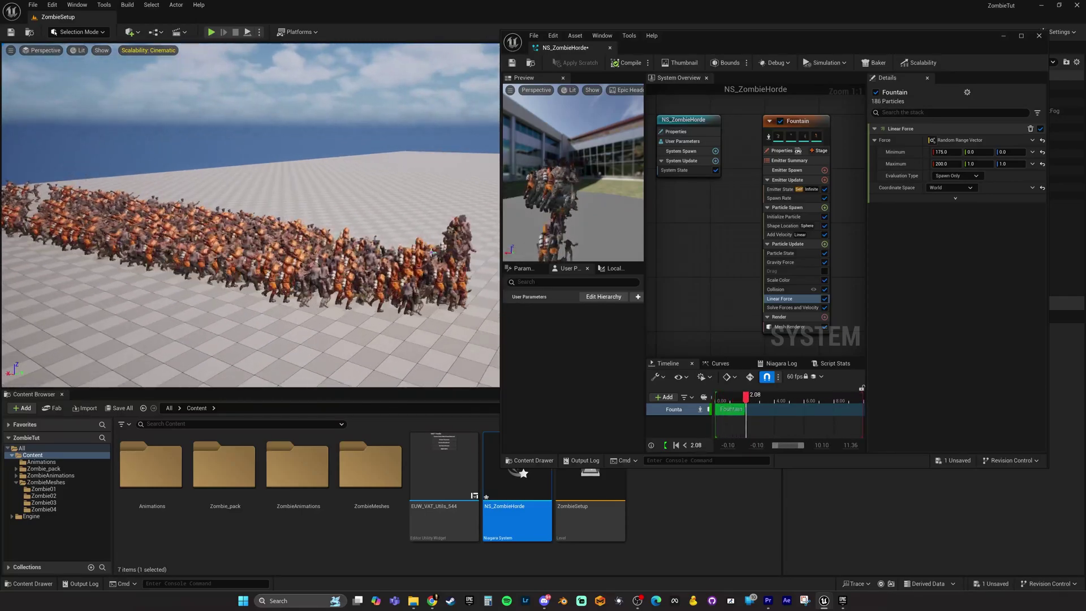
right_drag(356, 184, 321, 183)
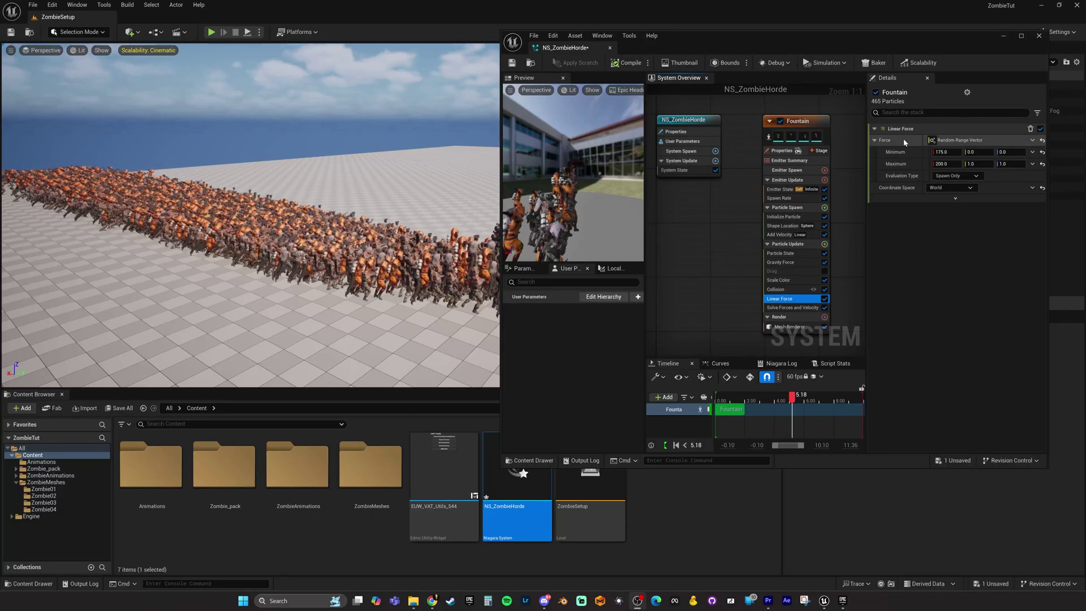
- Replace the Linear Force's Random Range Vector with a Make Vector input
right_click(1001, 143)
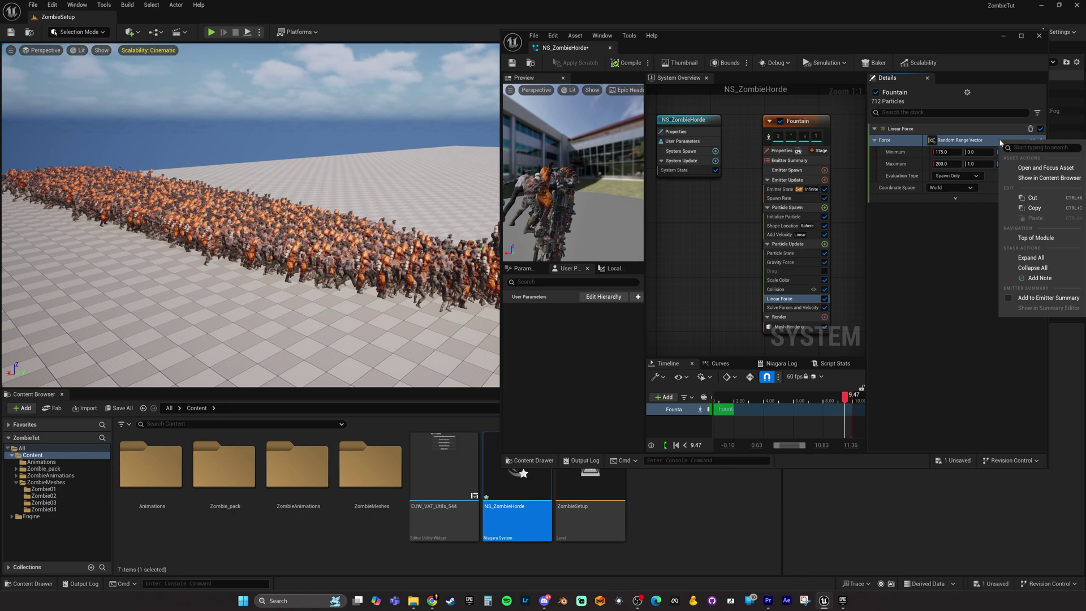
text(make)
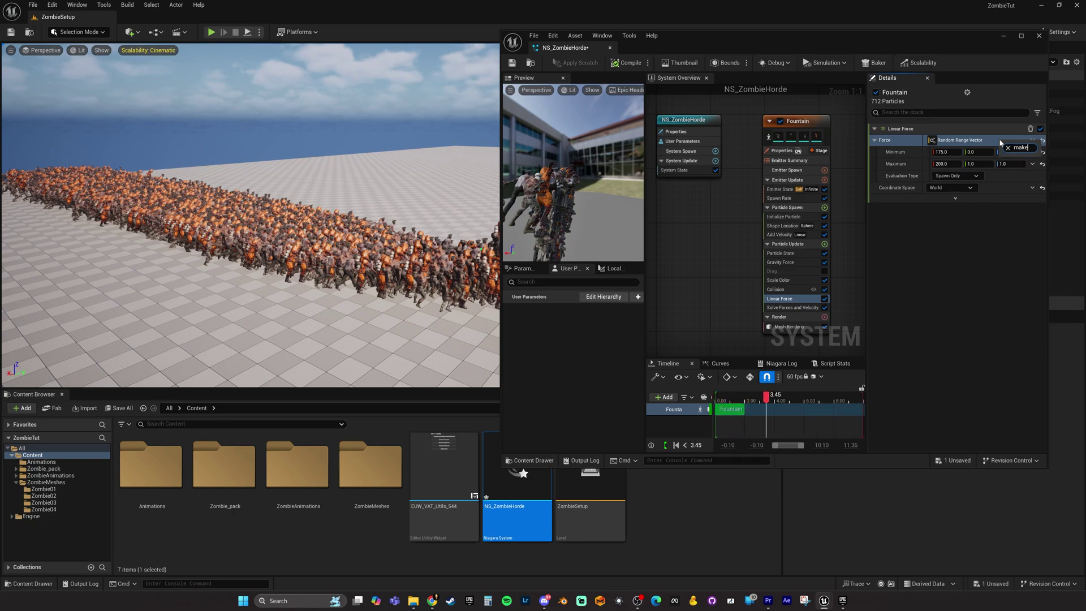
click(1008, 147)
click(1037, 142)
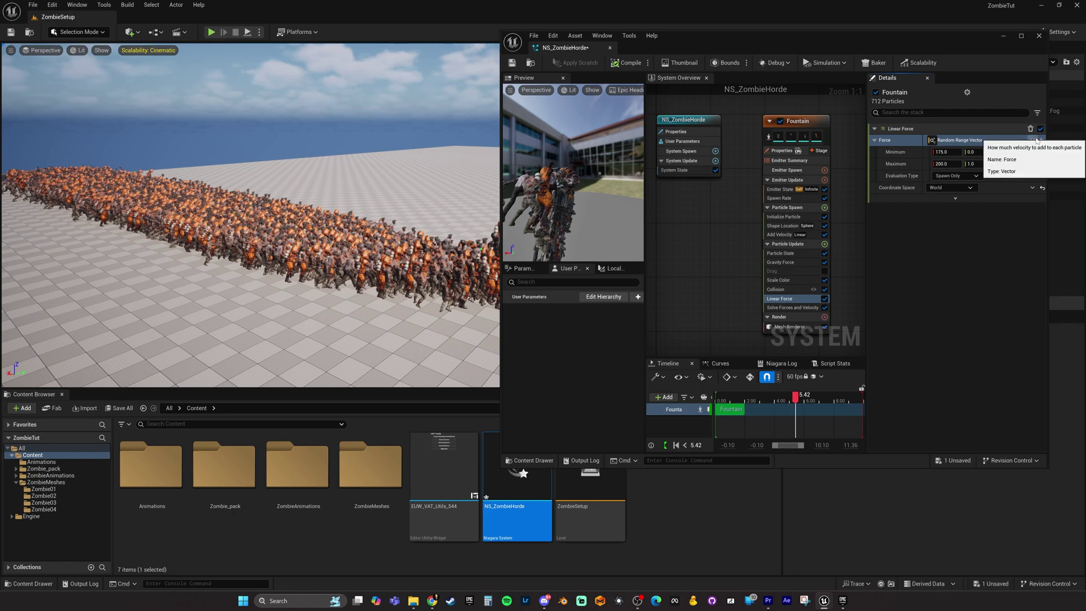
click(1032, 140)
text(make)
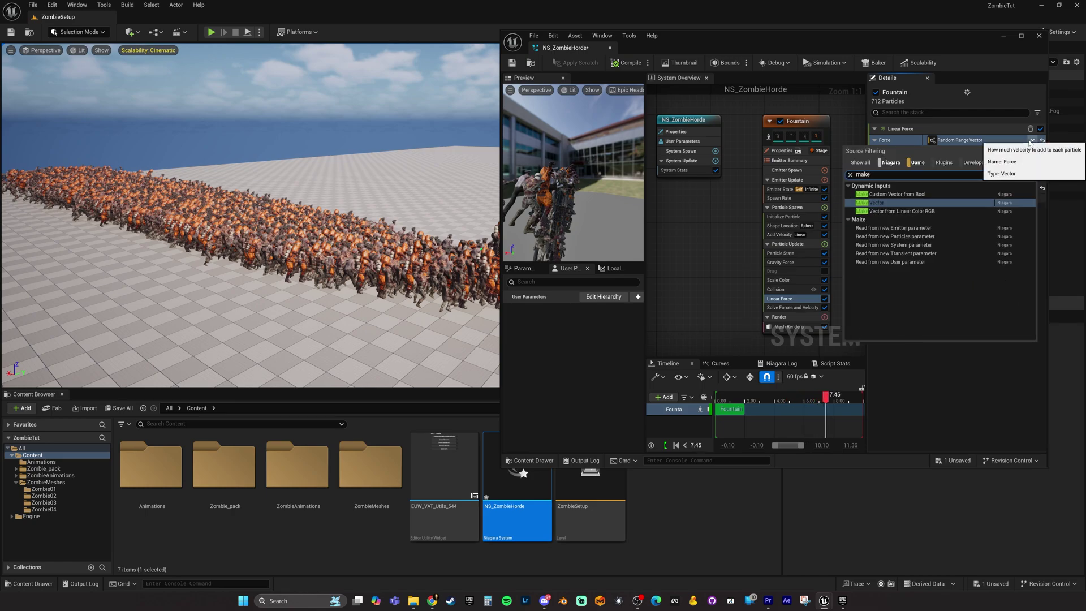
click(918, 201)
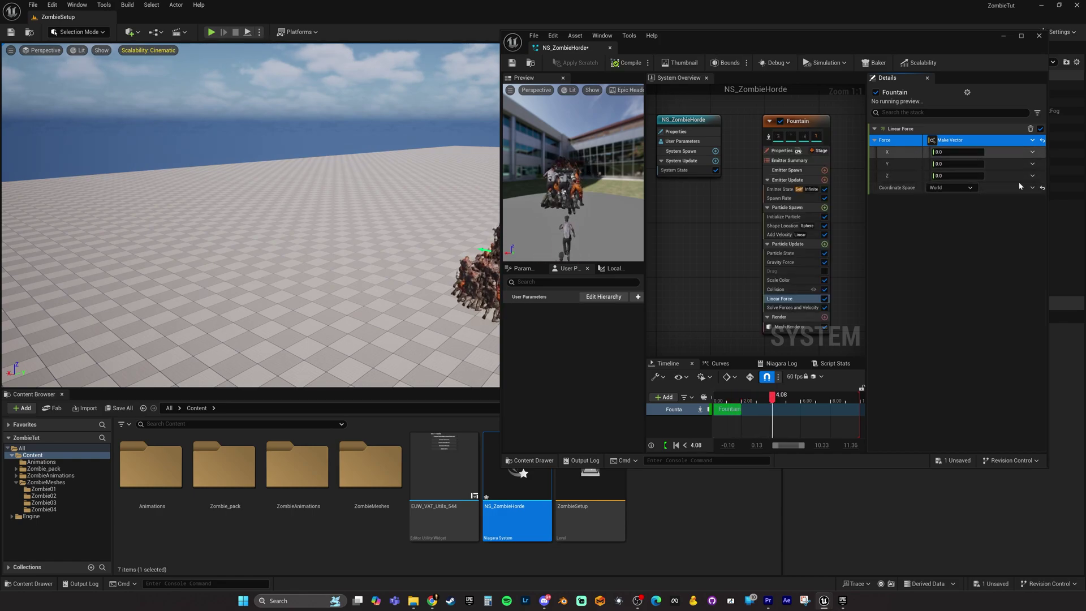
- Drive the X component of the force's Make Vector with a Random Range Float
click(1033, 152)
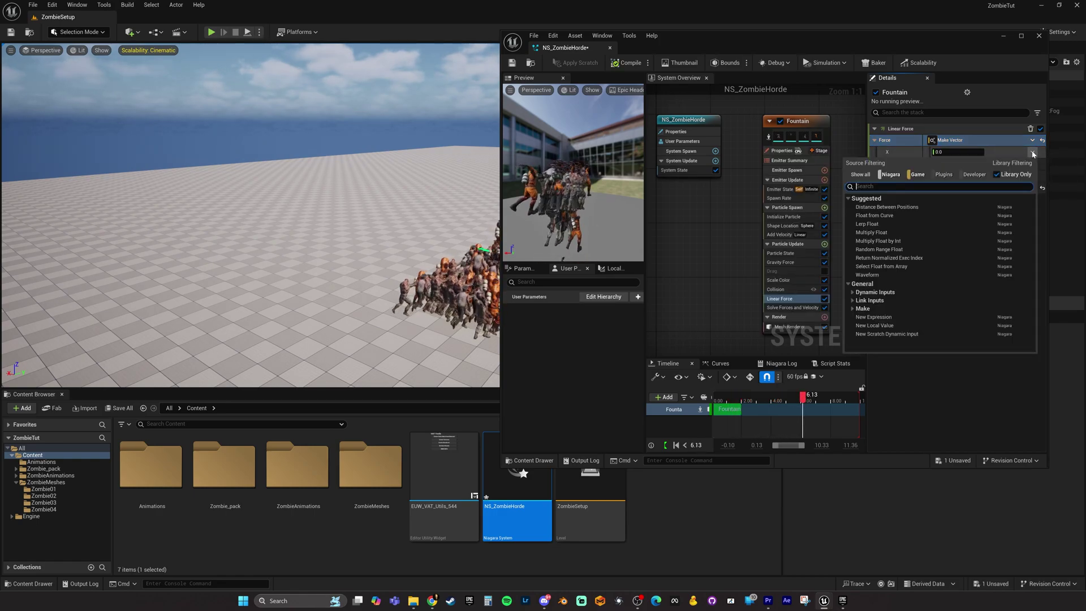
text(random)
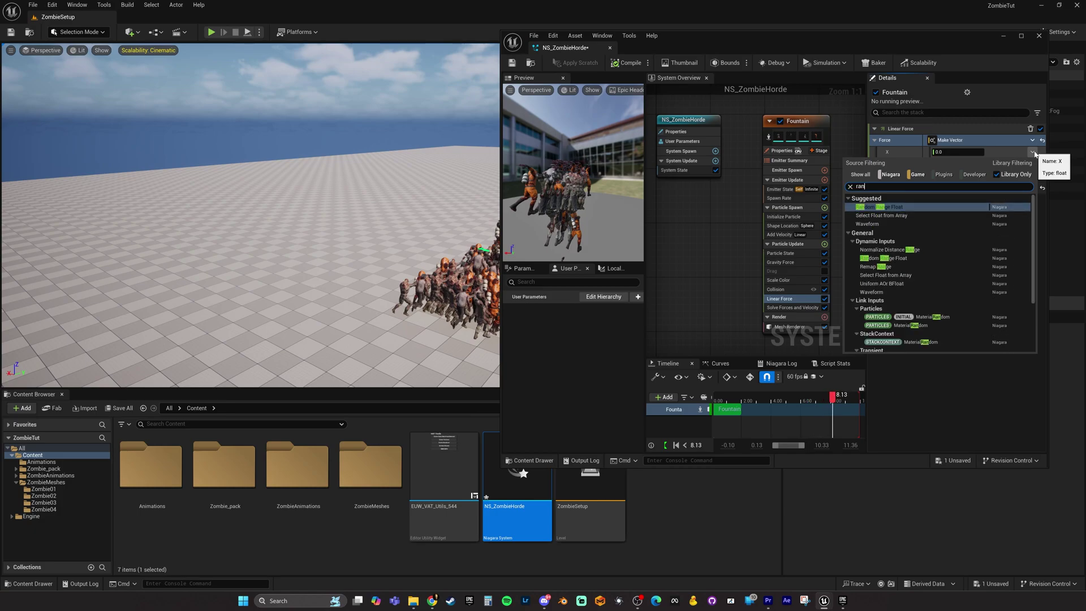
click(899, 207)
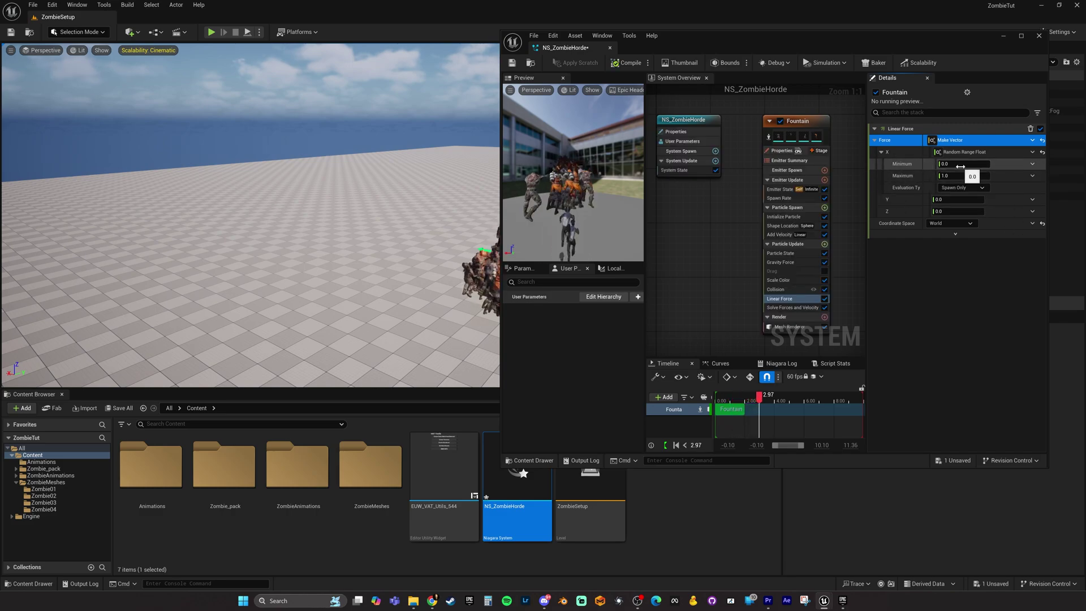
- Set the X force range's maximum to 200 and, after first trying 150, its minimum to 175
click(962, 163)
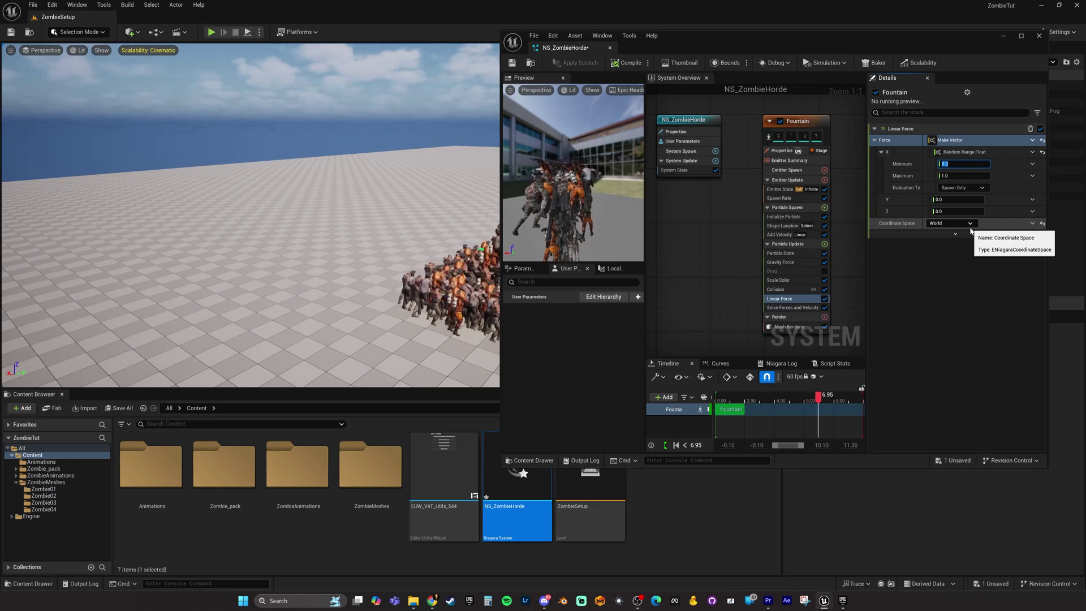
text(15)
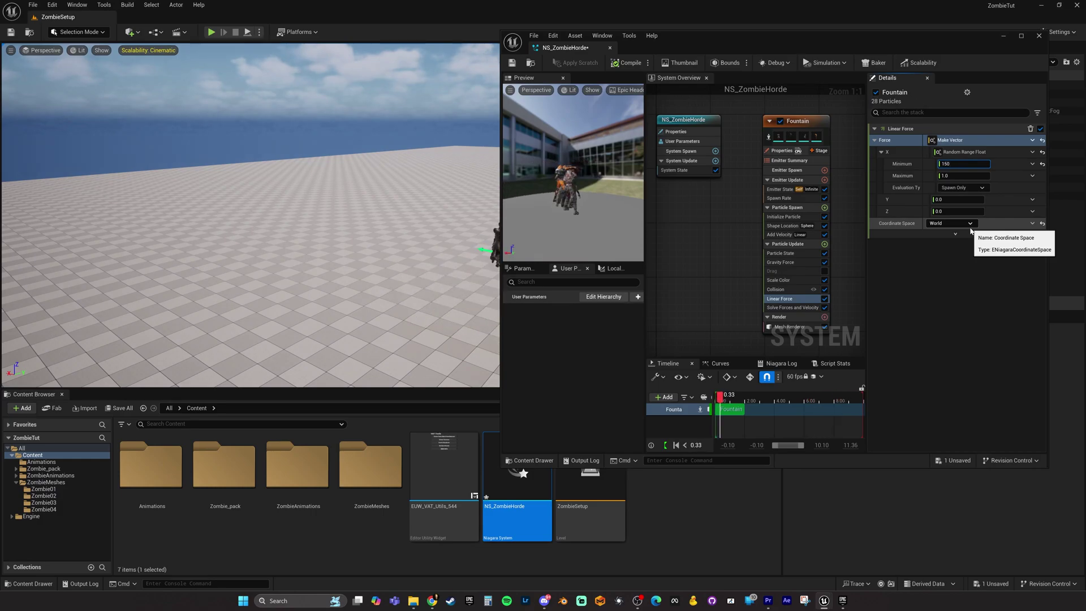
text(0)
key(Tab)
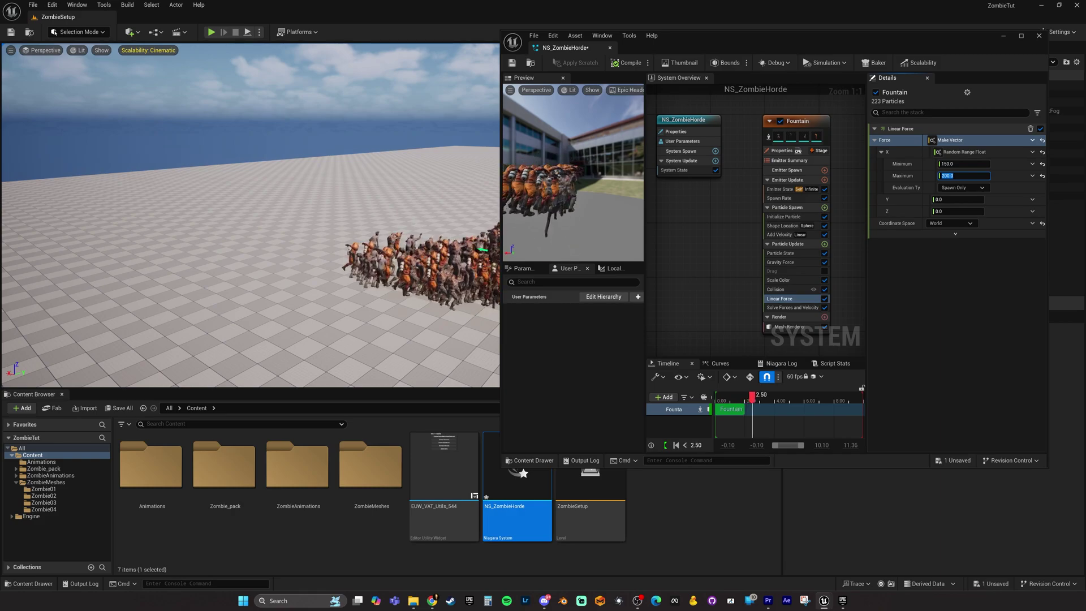
key(Return)
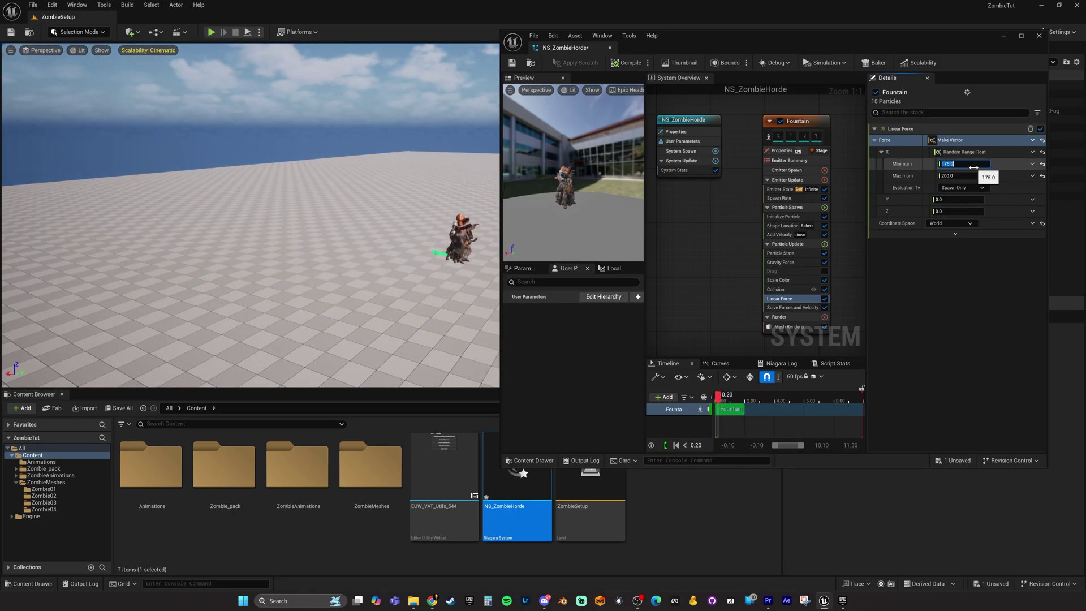
click(954, 282)
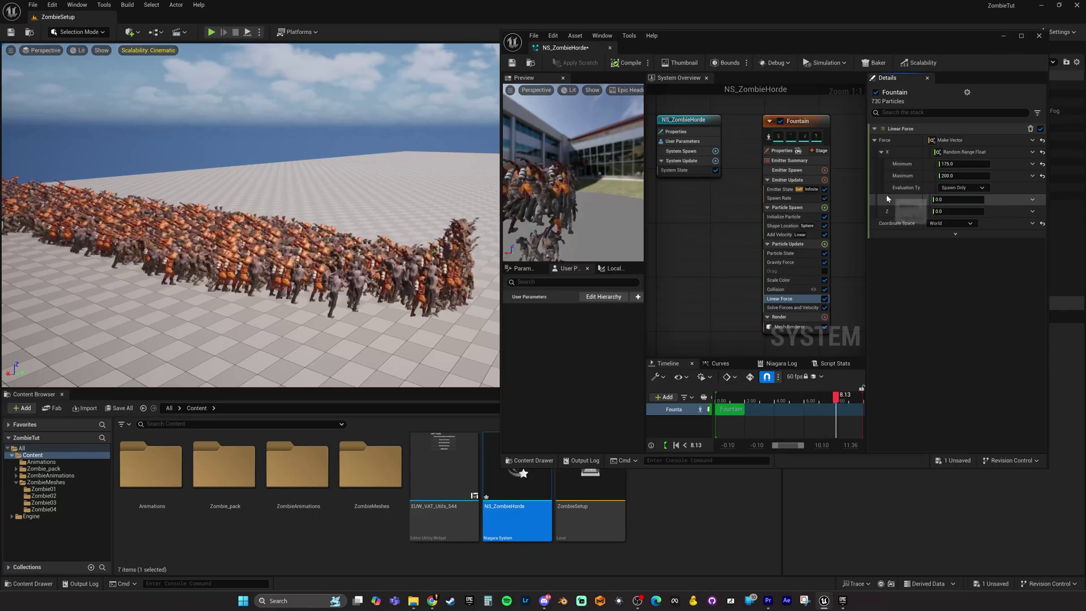
- Drive the Y component of the Linear Force's Make Vector with a Sine input
click(1032, 199)
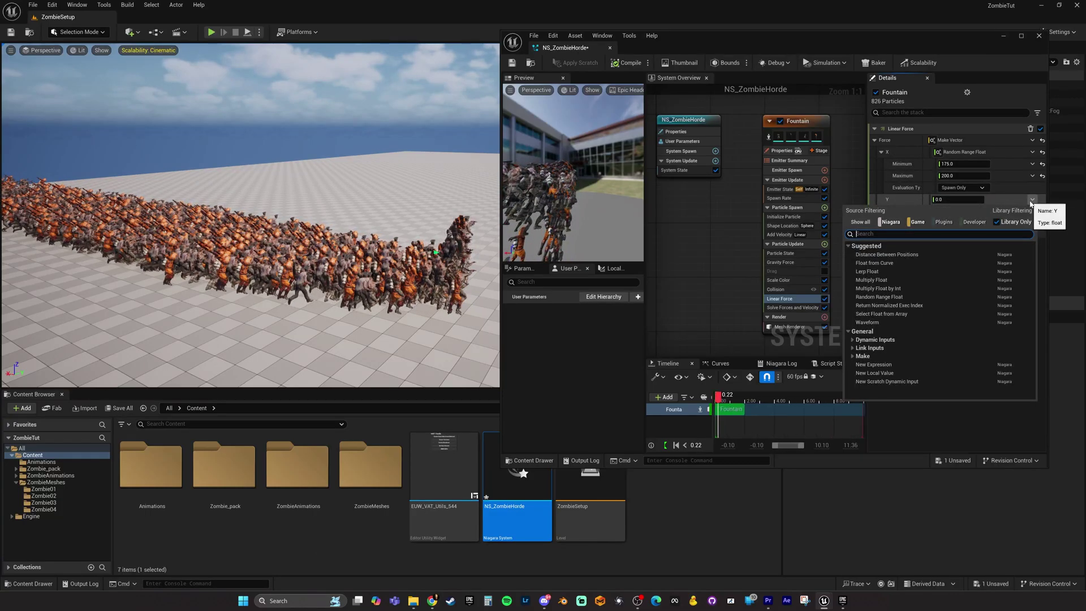
text(sine)
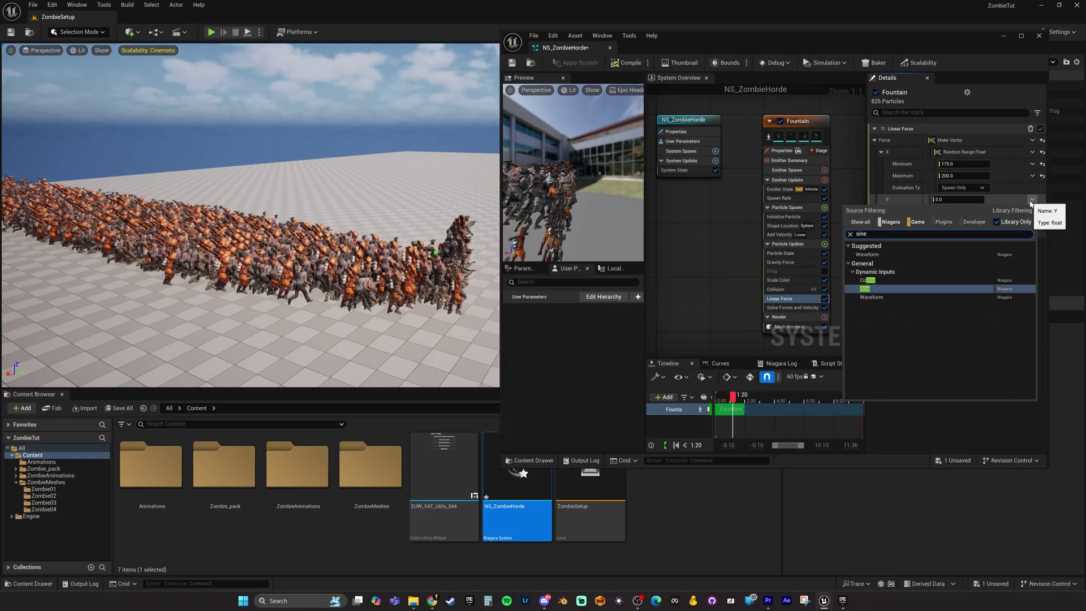
click(908, 288)
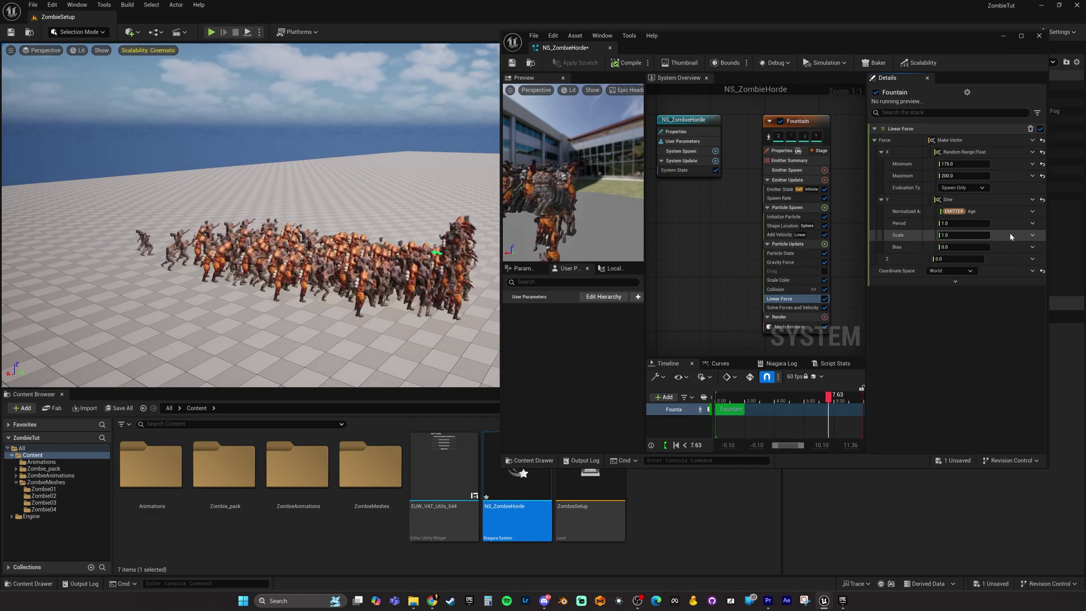
- Drive the Scale of the Y force's Sine input with a Random Range Float
click(1033, 236)
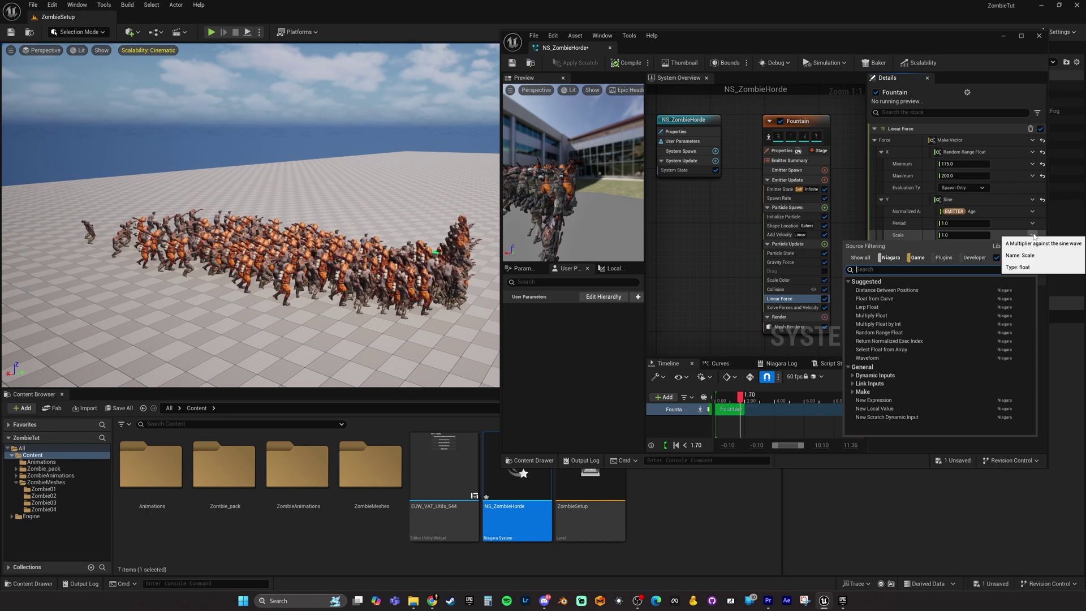
text(random)
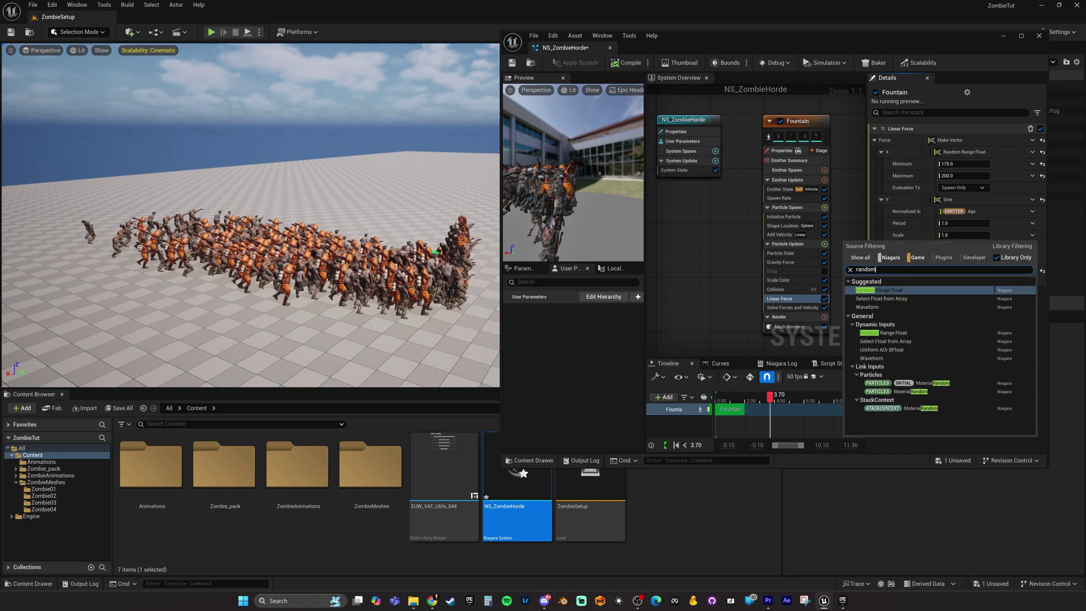
click(904, 289)
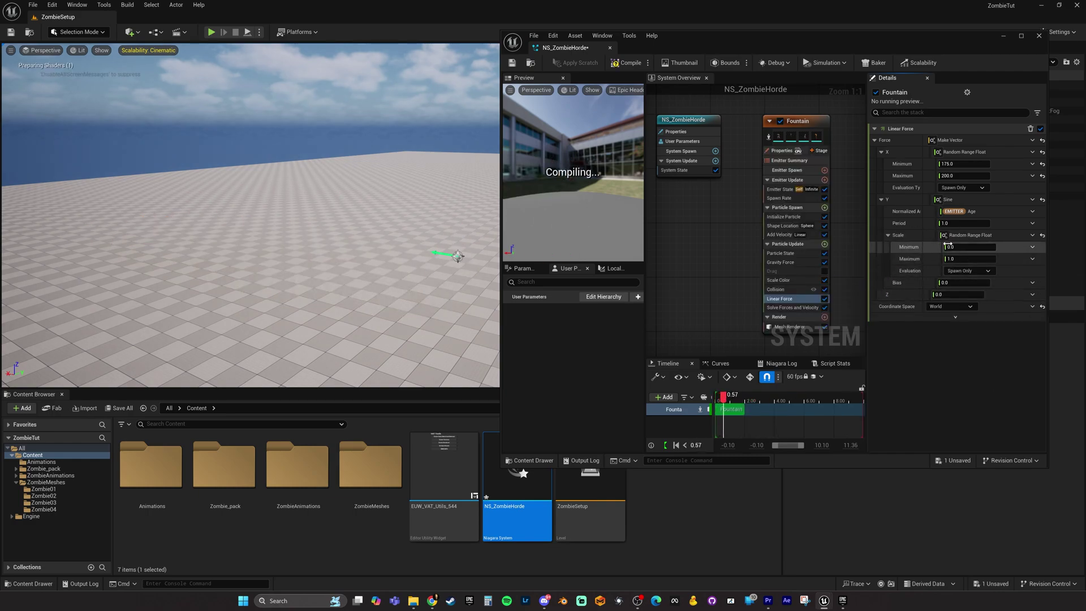
- Drive the Sine's Period with a Random Range Float from -10 to 10
click(950, 224)
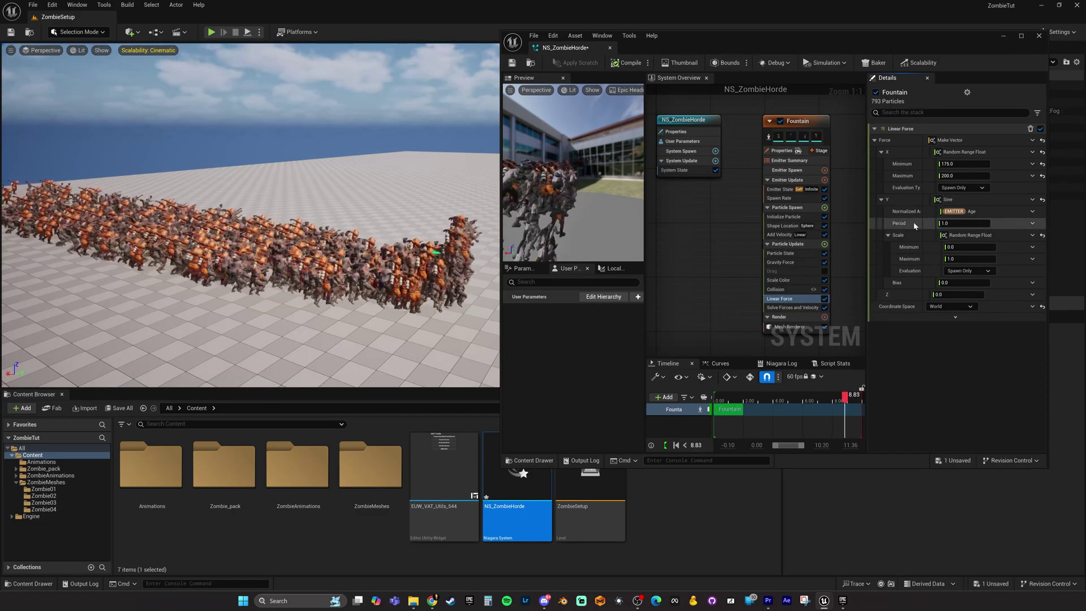
click(1031, 223)
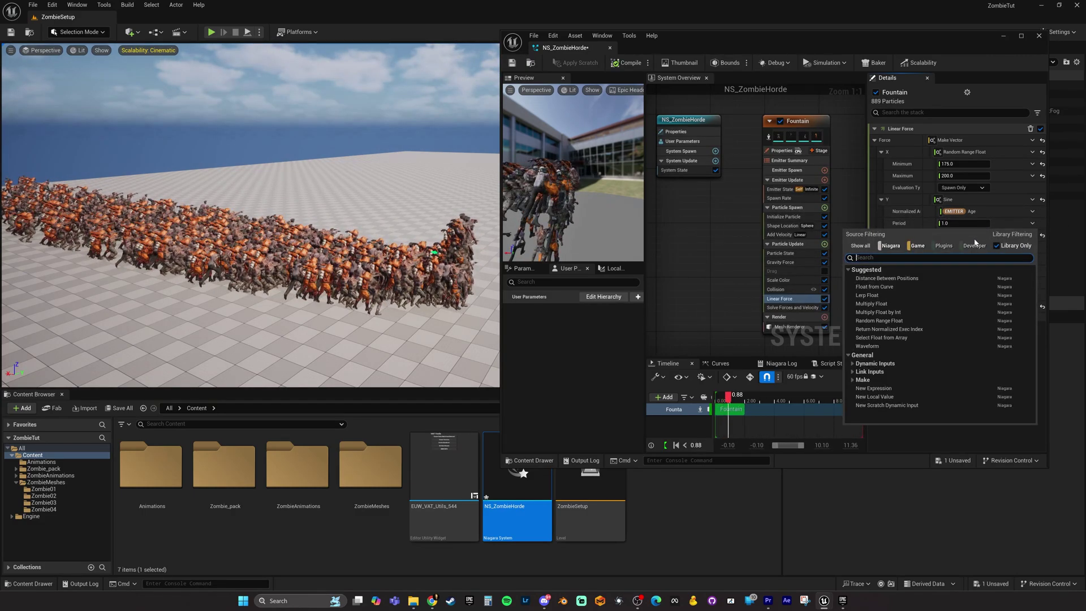
text(rand)
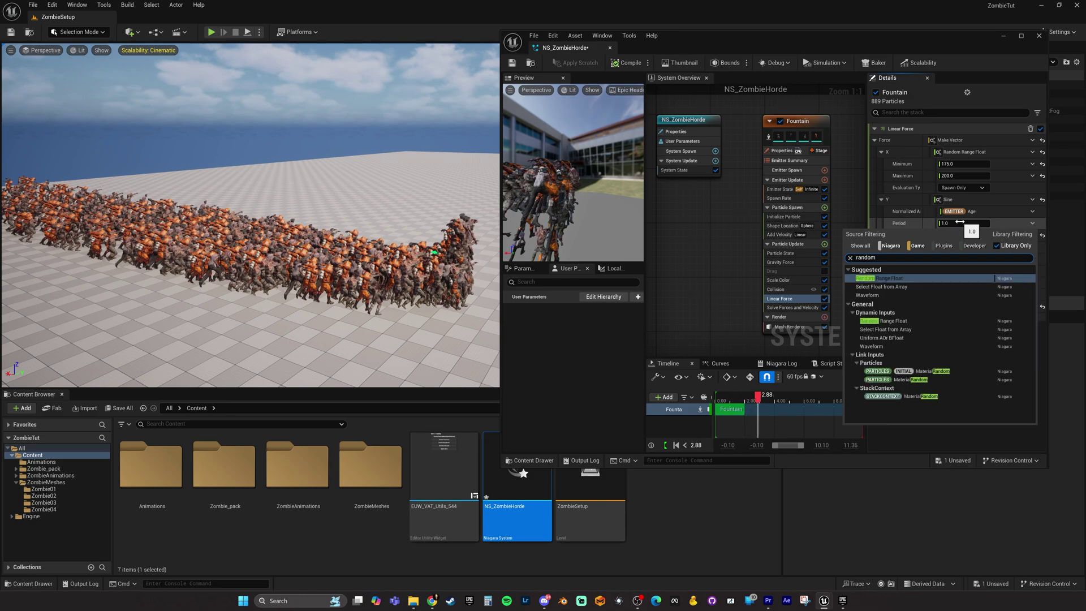
text(om)
click(888, 278)
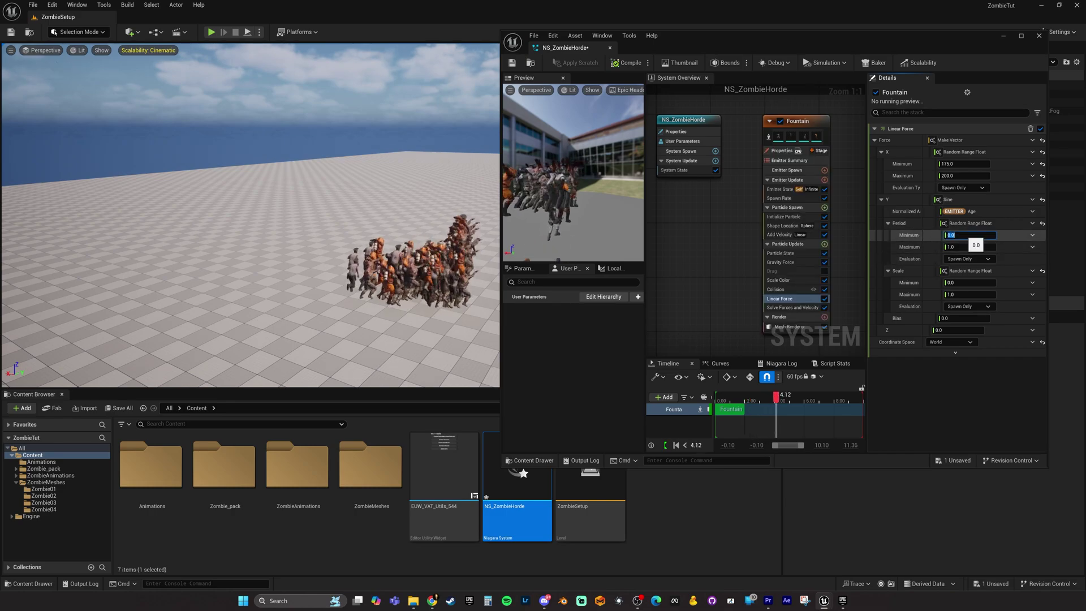
text(-10)
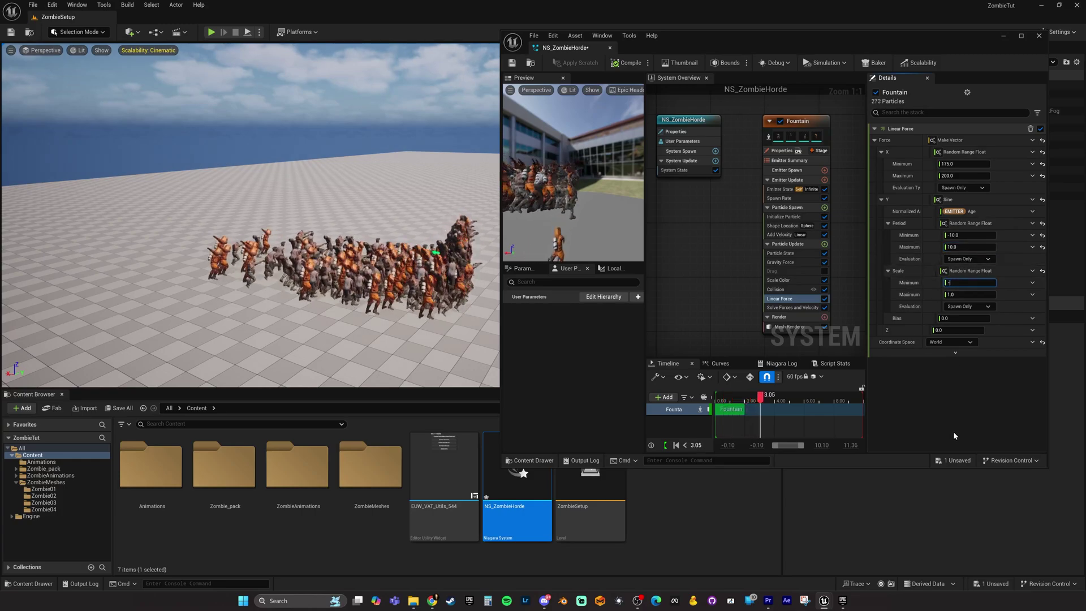
- Set the Sine Scale range to a minimum of -200 and a maximum of 200, and inspect the horde in the level
text(-200)
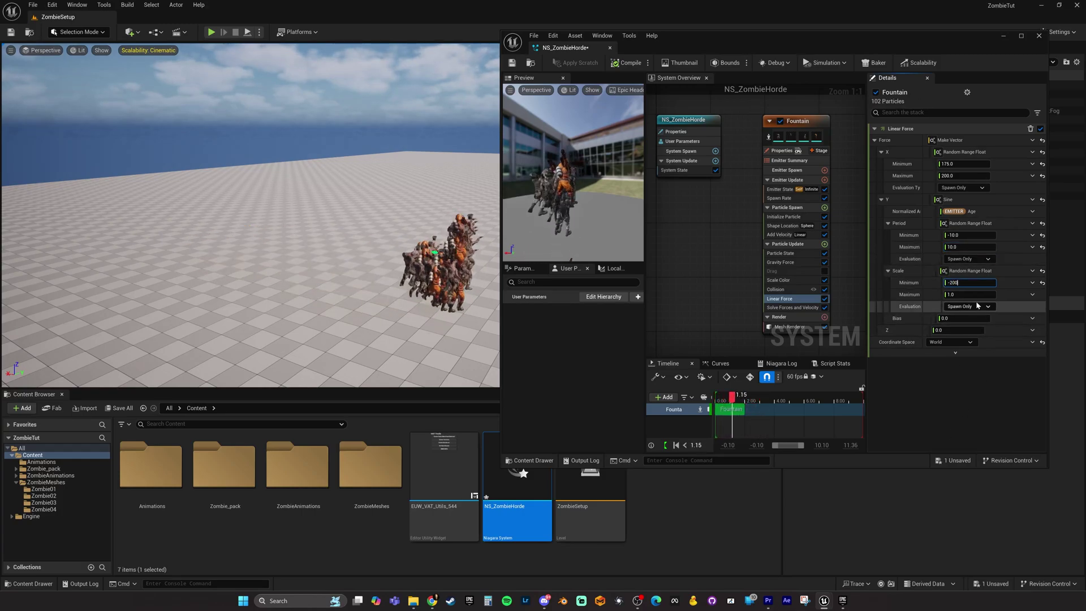
key(Tab)
text(200)
key(Return)
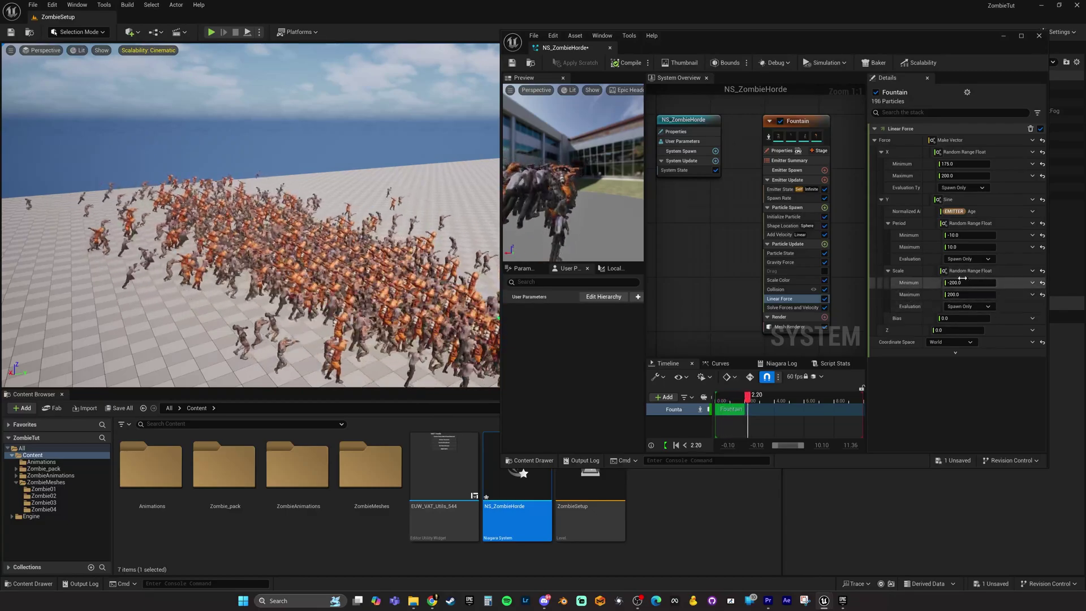
right_drag(362, 286, 362, 317)
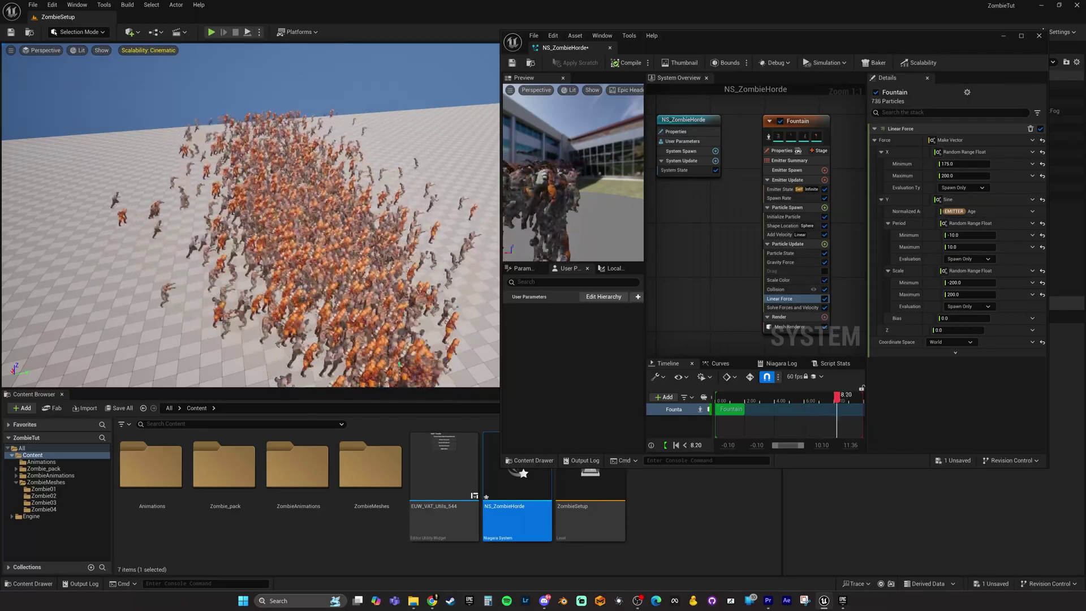
right_drag(362, 286, 362, 255)
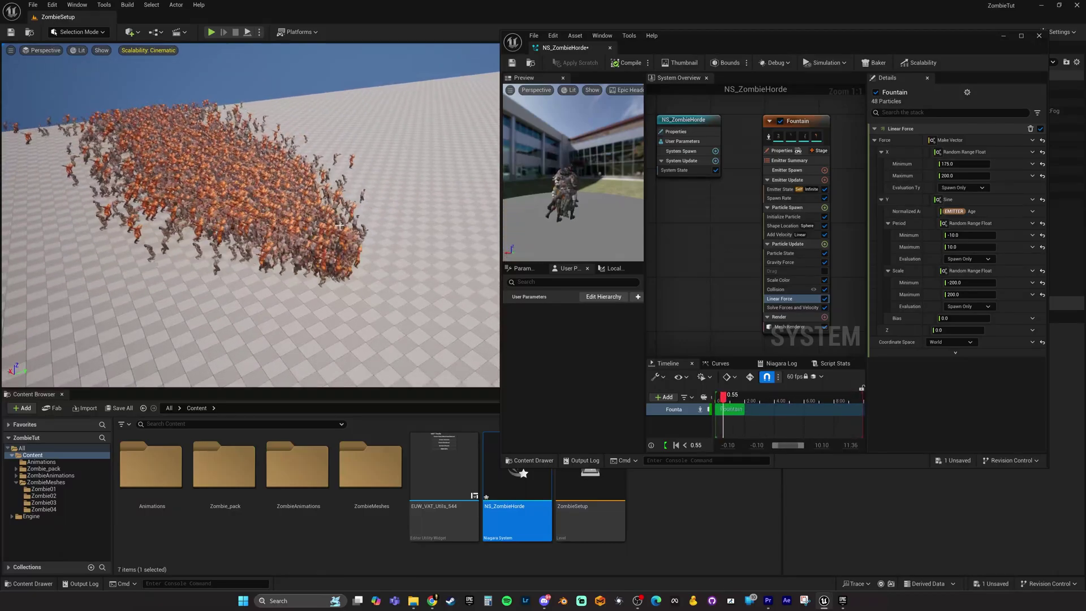
right_drag(340, 225, 342, 249)
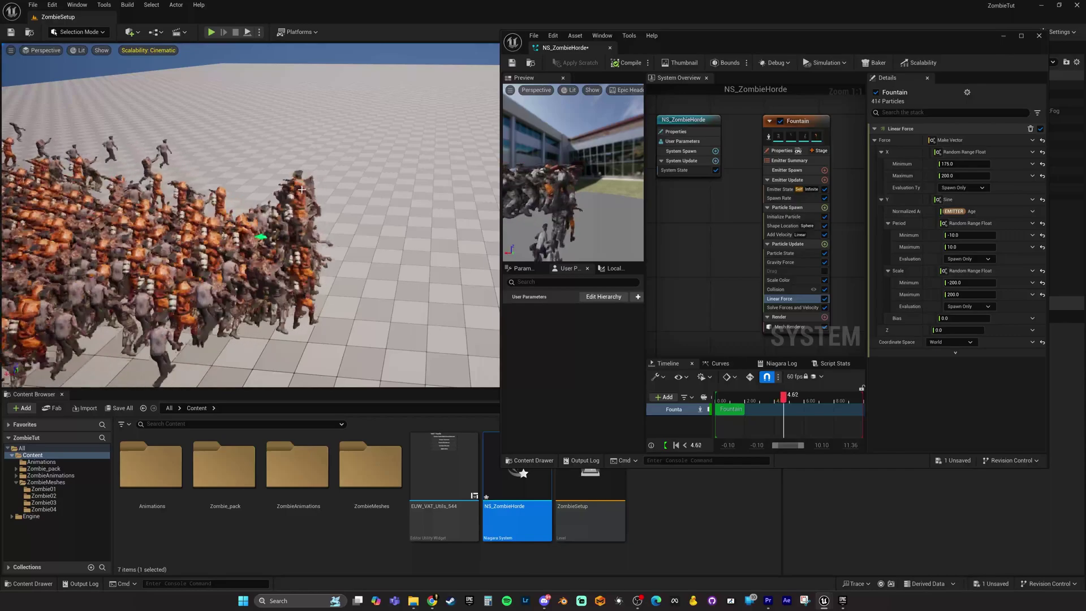
mouse_move(302, 190)
right_down()
mouse_move(304, 204)
mouse_move(307, 195)
right_up()
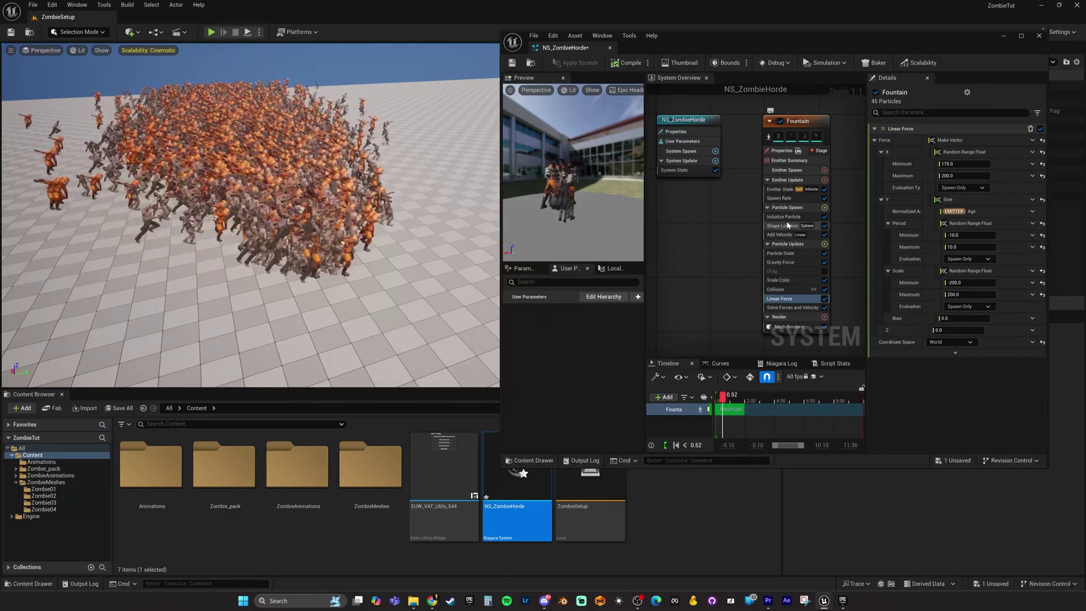
- Change the Shape Location primitive to Box / Plane and set the box size to 1000 in X and Y
click(788, 225)
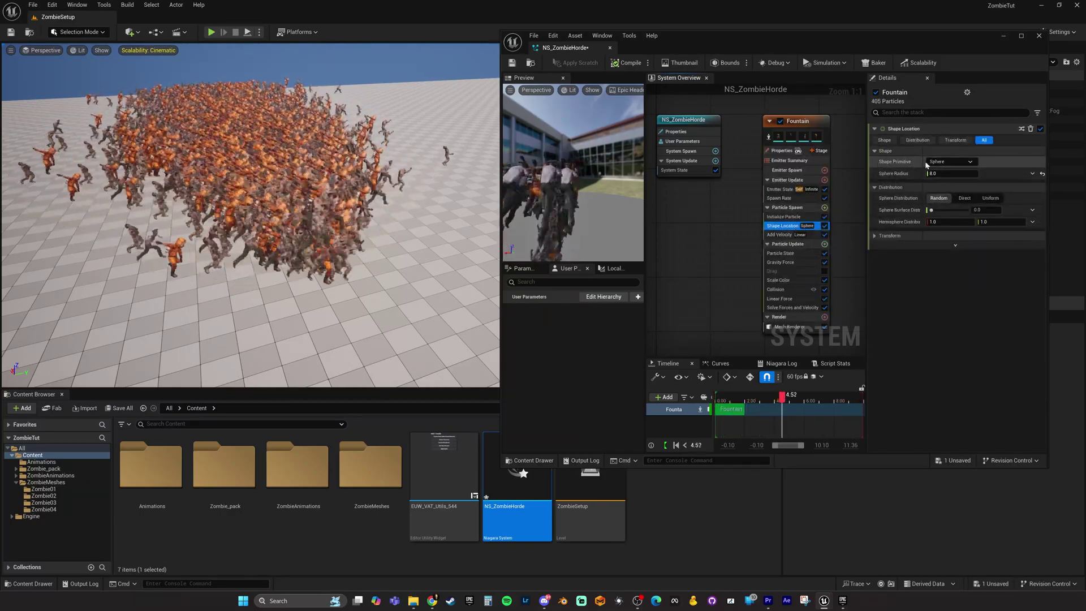
click(950, 162)
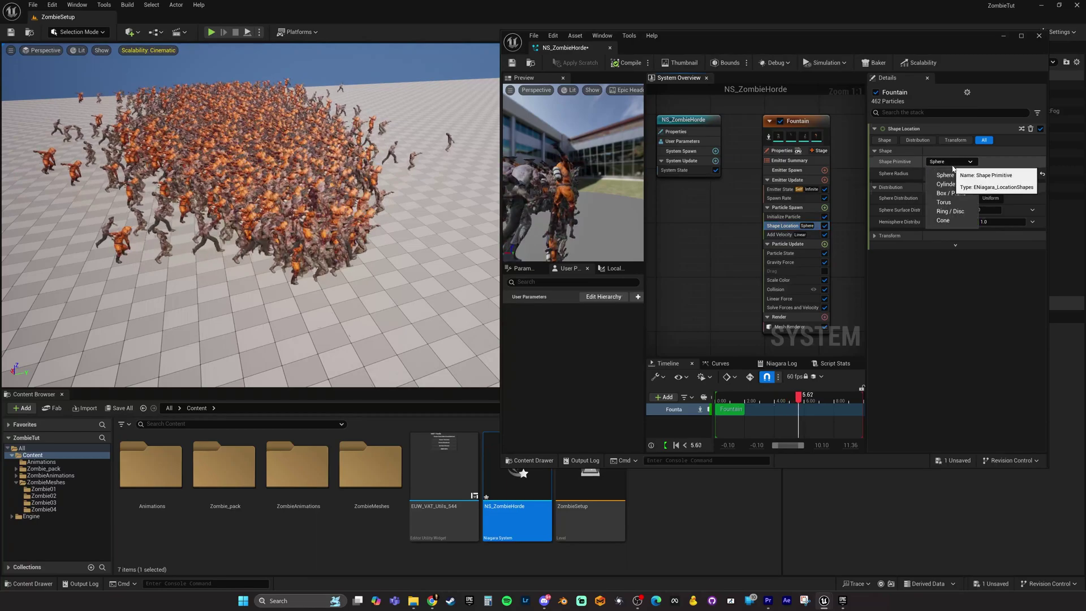
click(958, 200)
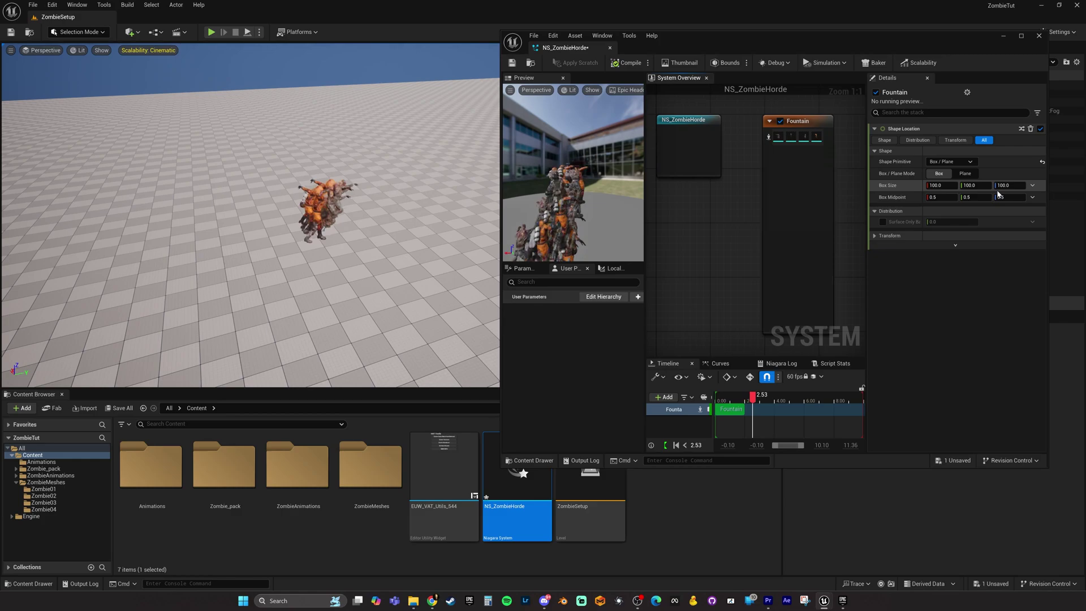
click(943, 185)
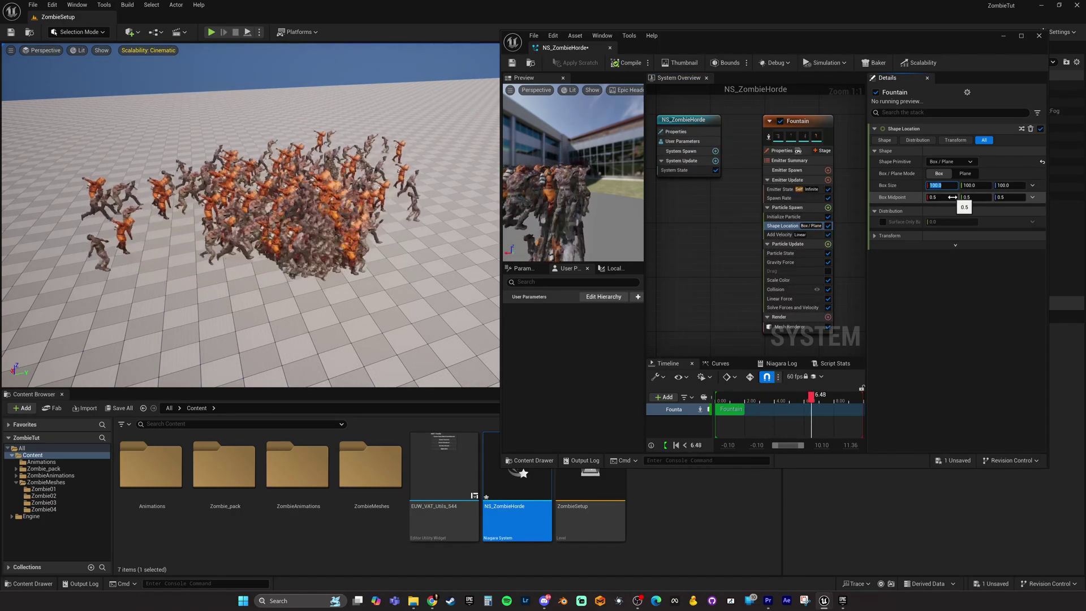
text(10)
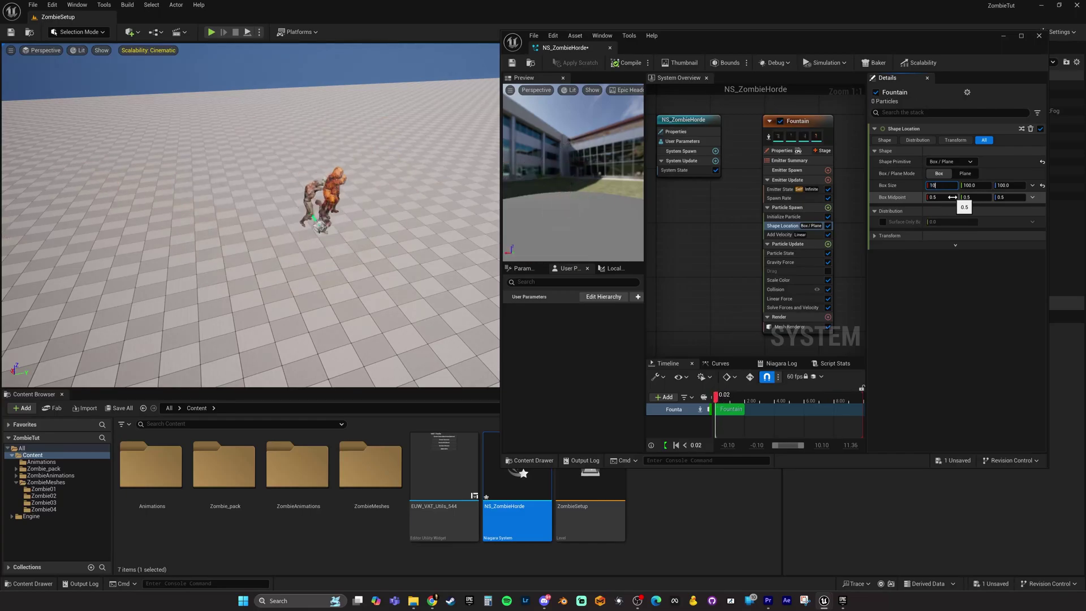
key(Tab)
text(1)
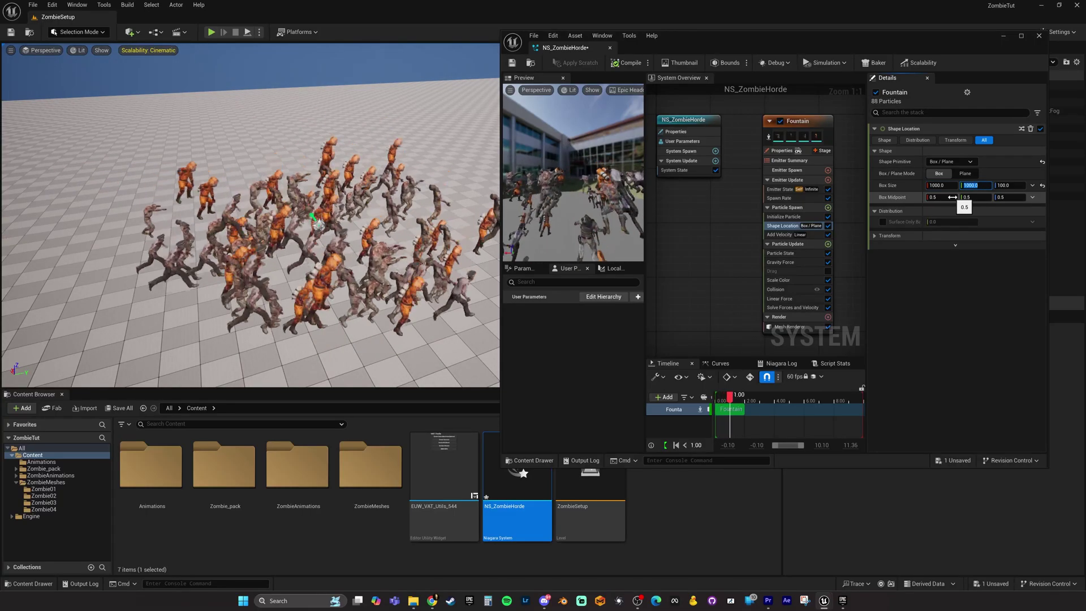
- Inspect the box-spawned horde in the level and set the spawn box's Y size to 3000
right_drag(249, 226, 249, 197)
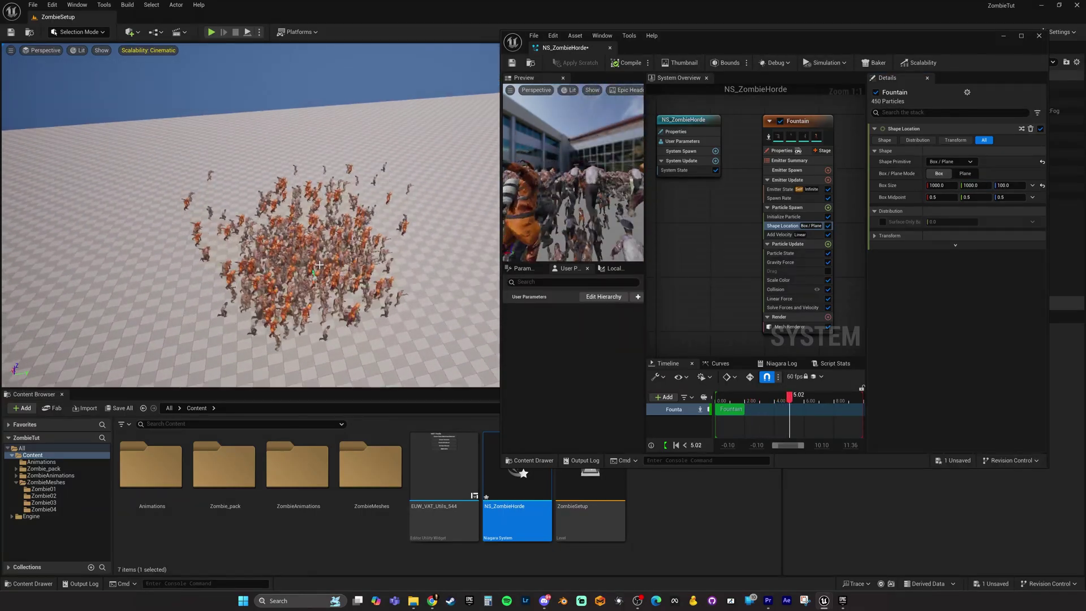
right_drag(319, 265, 319, 278)
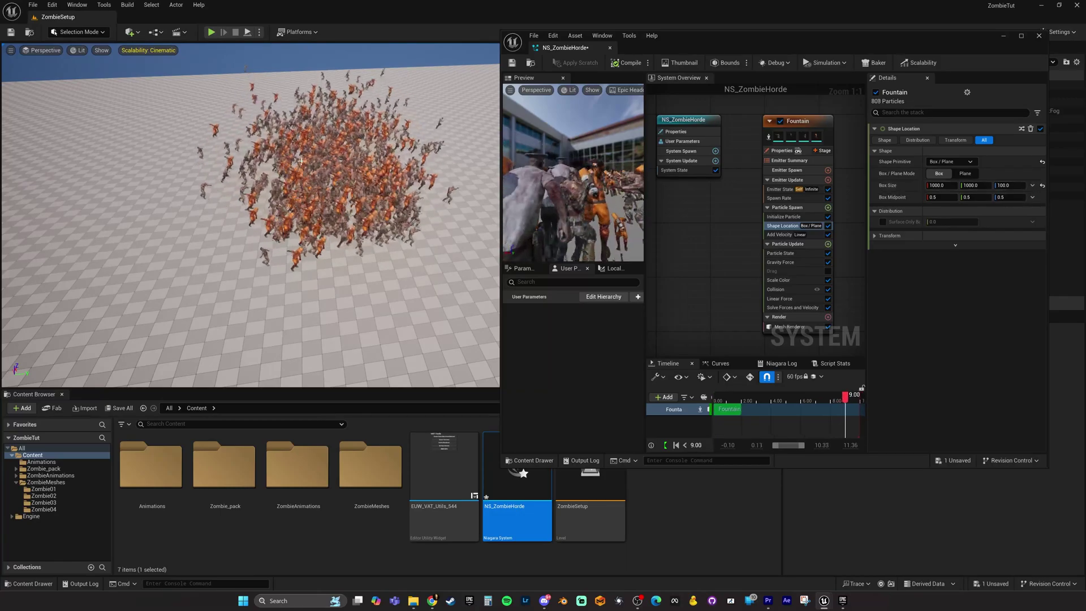
mouse_move(302, 161)
right_down()
mouse_move(285, 154)
mouse_move(264, 170)
mouse_move(283, 154)
right_up()
right_drag(343, 226, 328, 244)
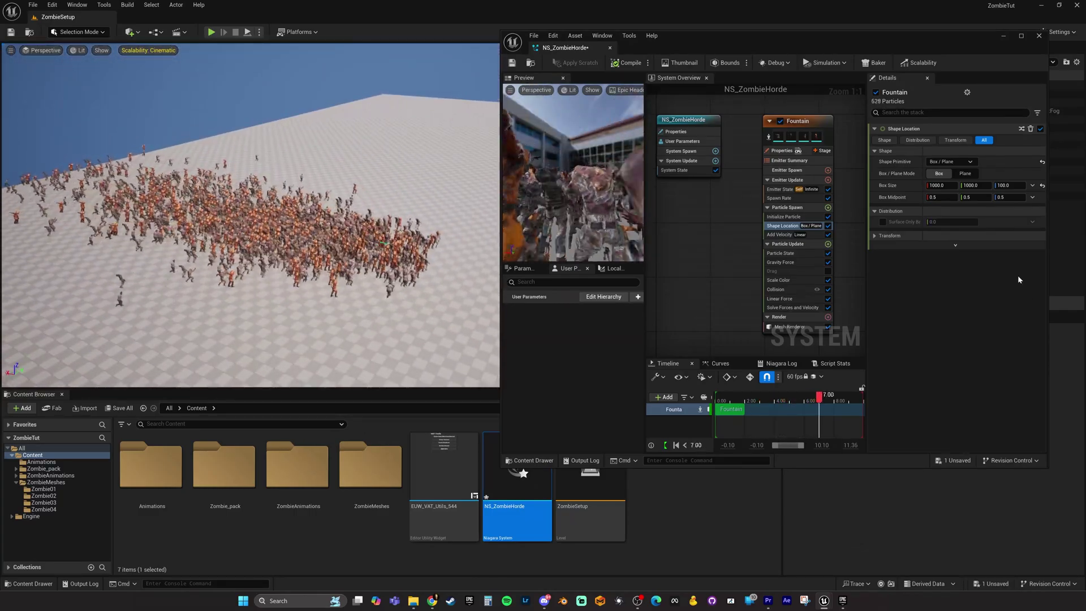
click(937, 185)
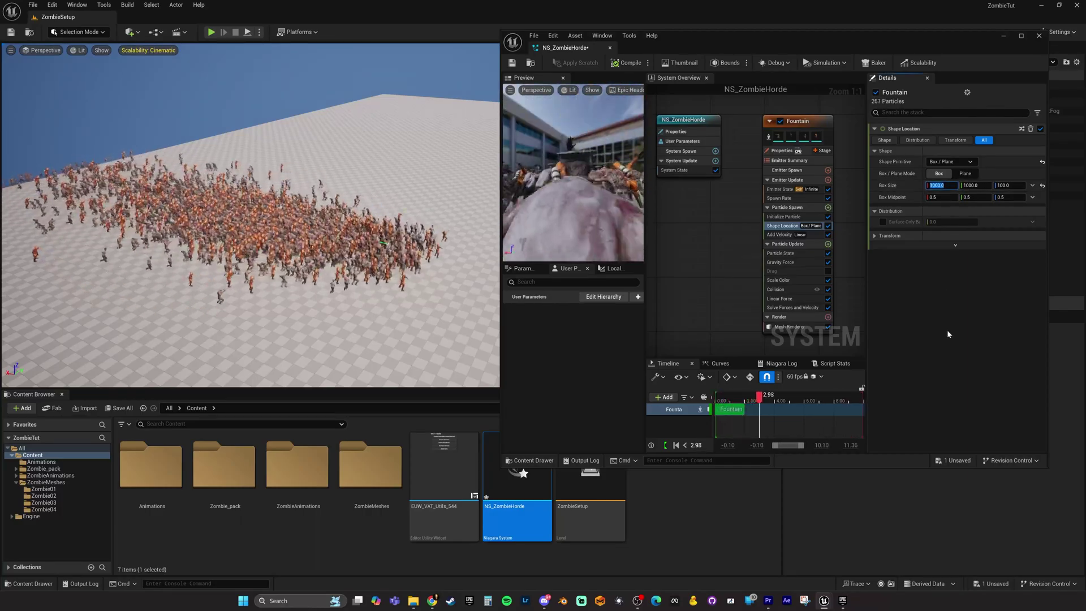
text(3000)
key(Return)
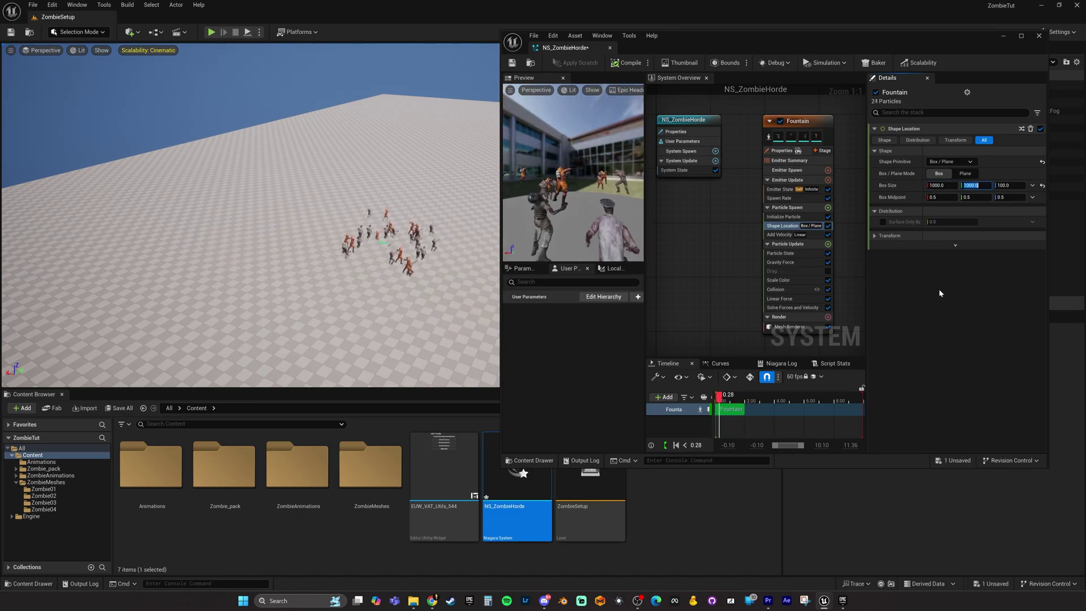
text(30)
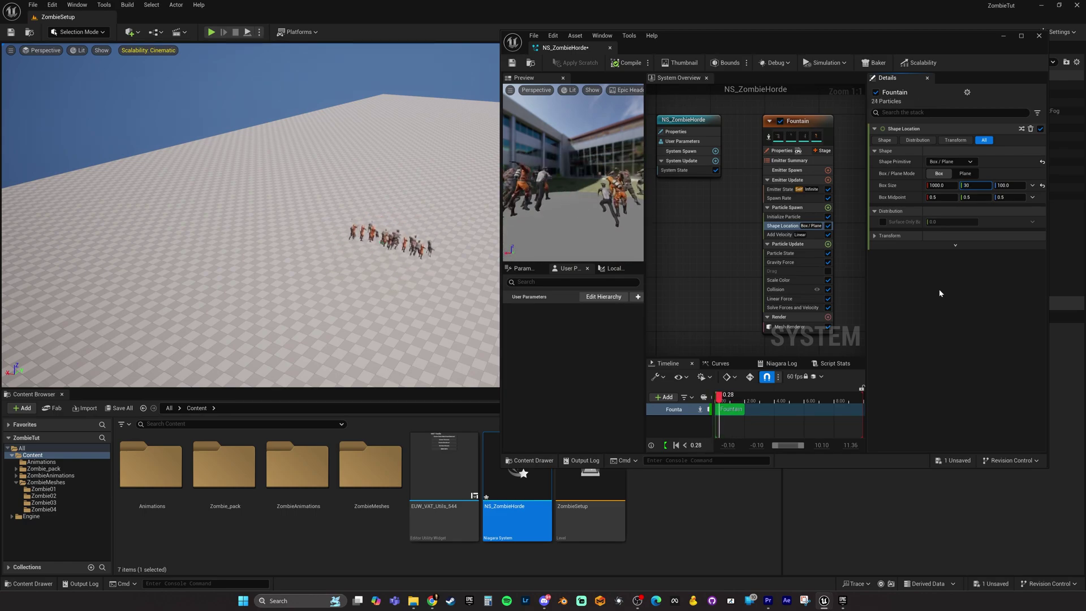
text(00)
key(Return)
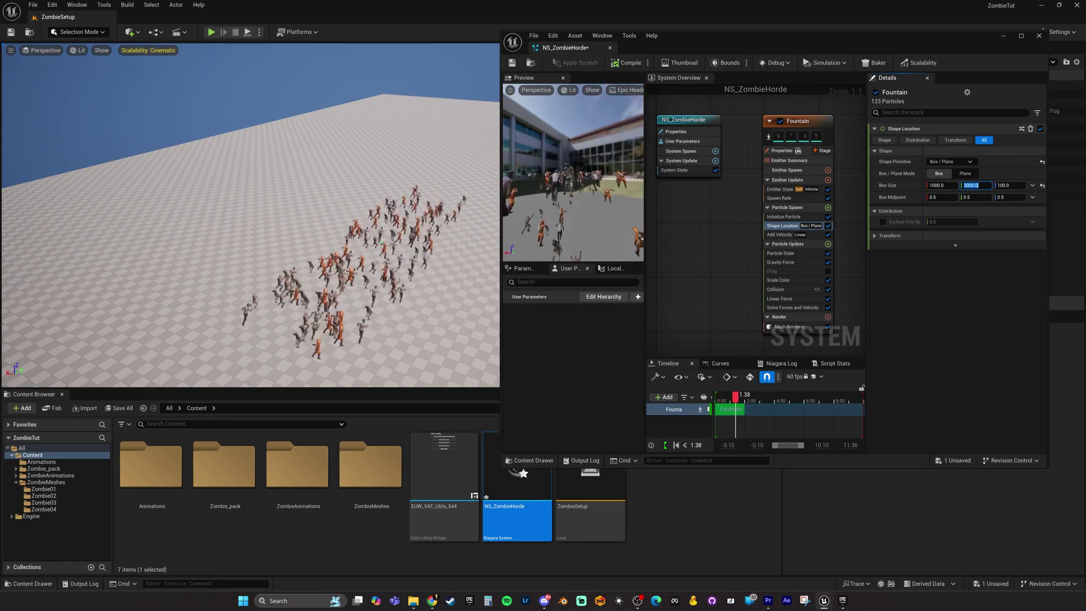
- Examine the horde in the level and review the emitter's Emitter State and Spawn Rate settings
right_drag(249, 215, 427, 342)
key(w)
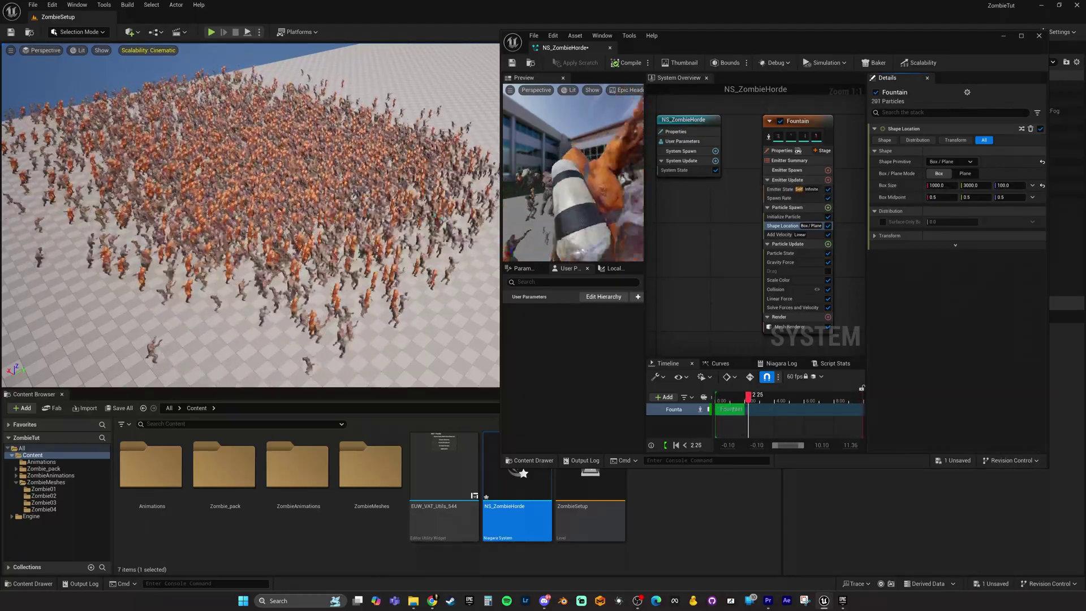
click(789, 180)
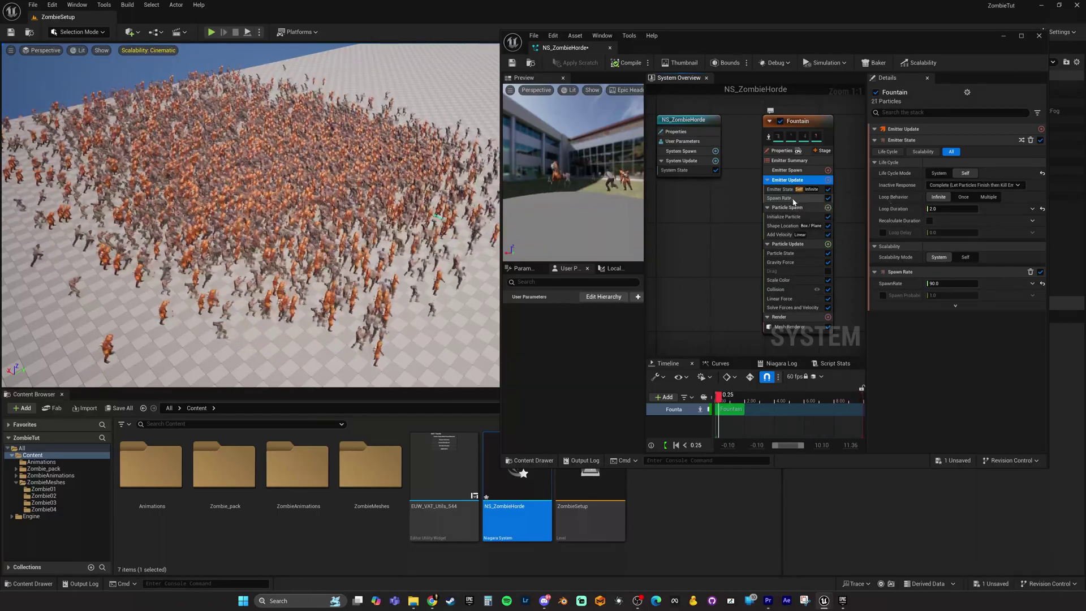
click(782, 190)
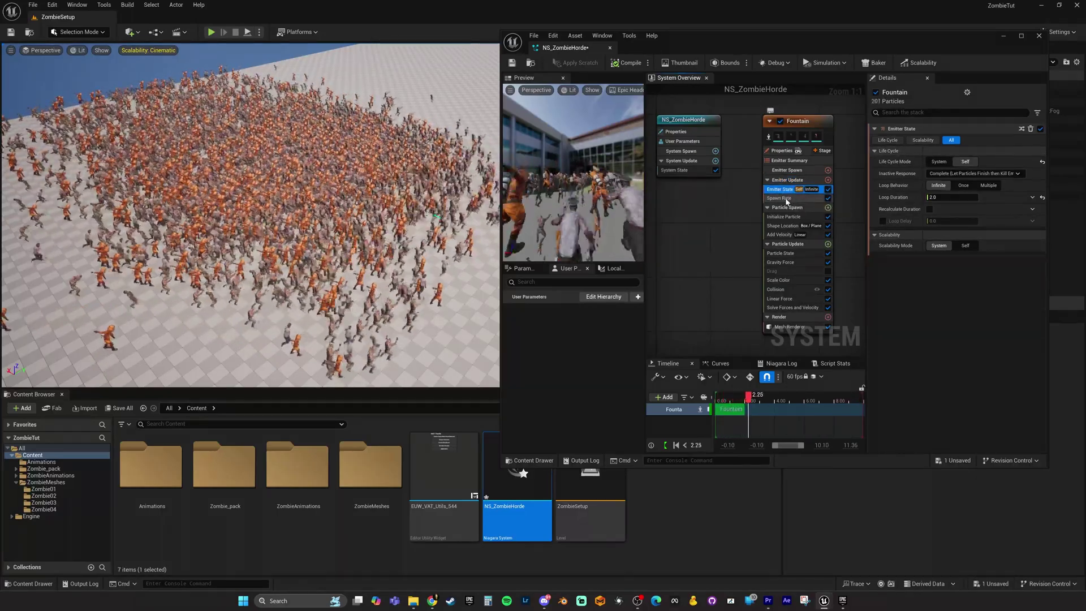
click(782, 198)
click(789, 180)
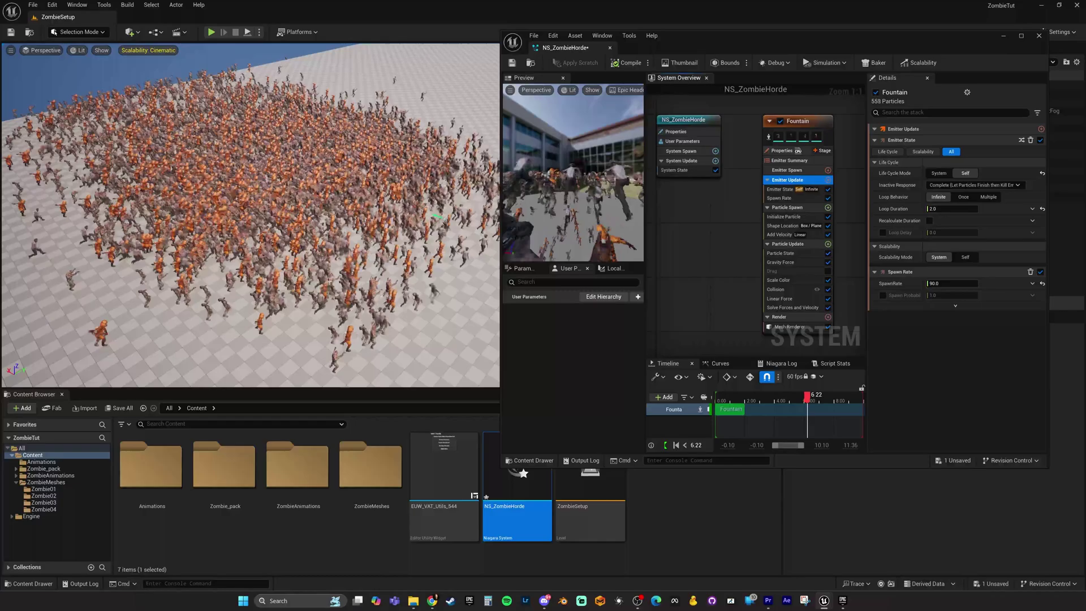
right_drag(279, 202, 311, 173)
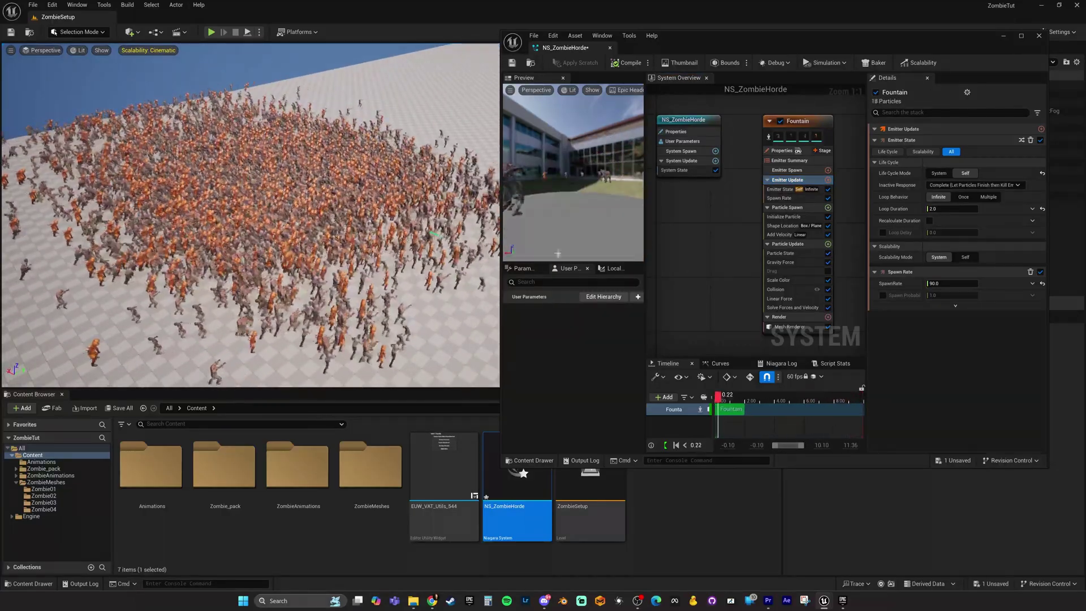
- Set the emitter's Spawn Rate to 300 and its Loop Behavior to Once
click(928, 283)
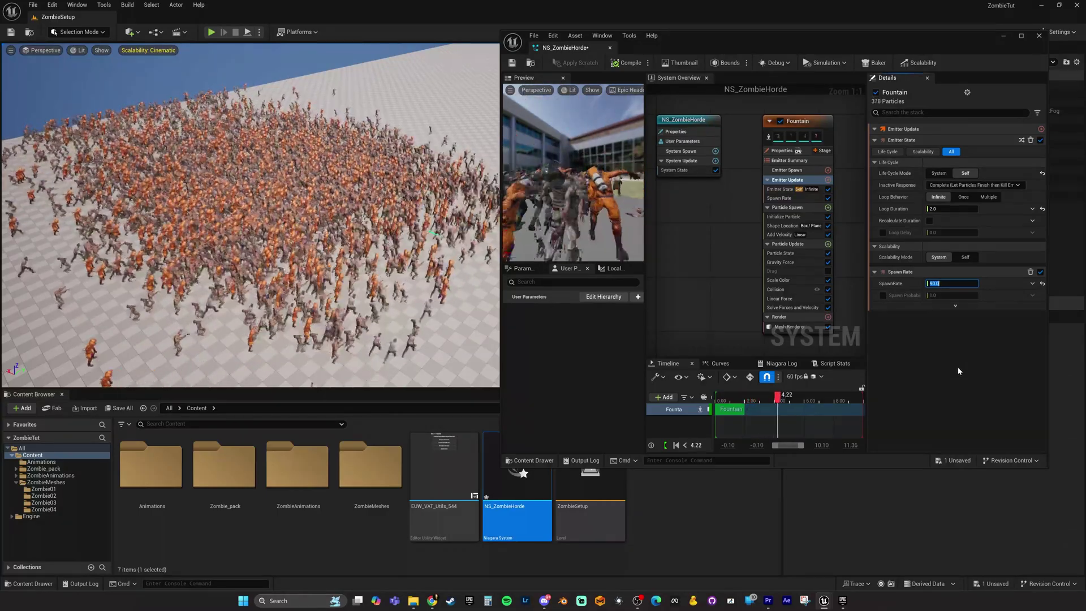
text(300)
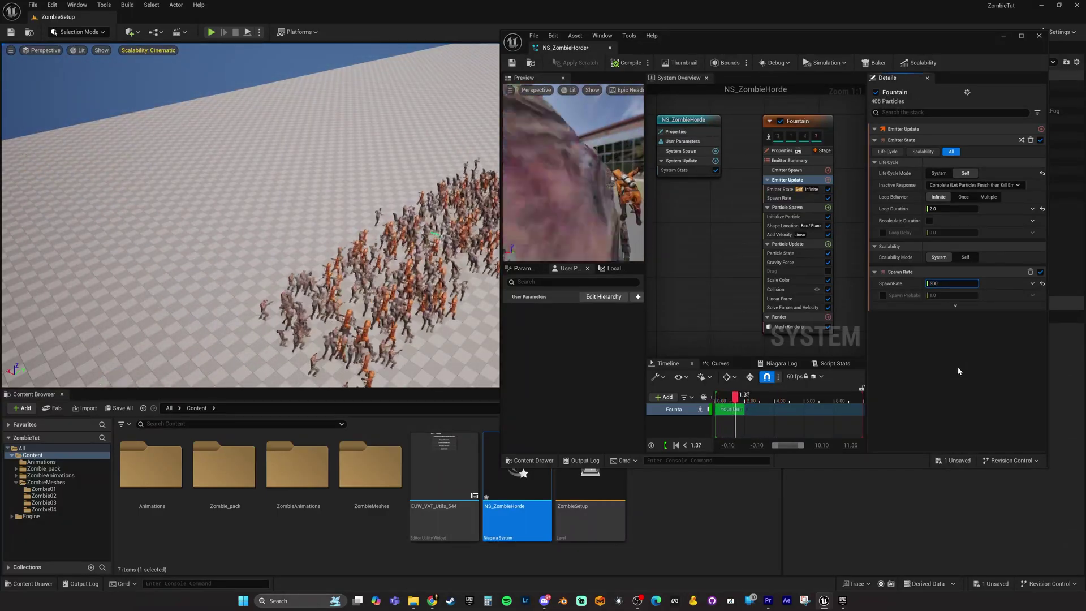
key(Return)
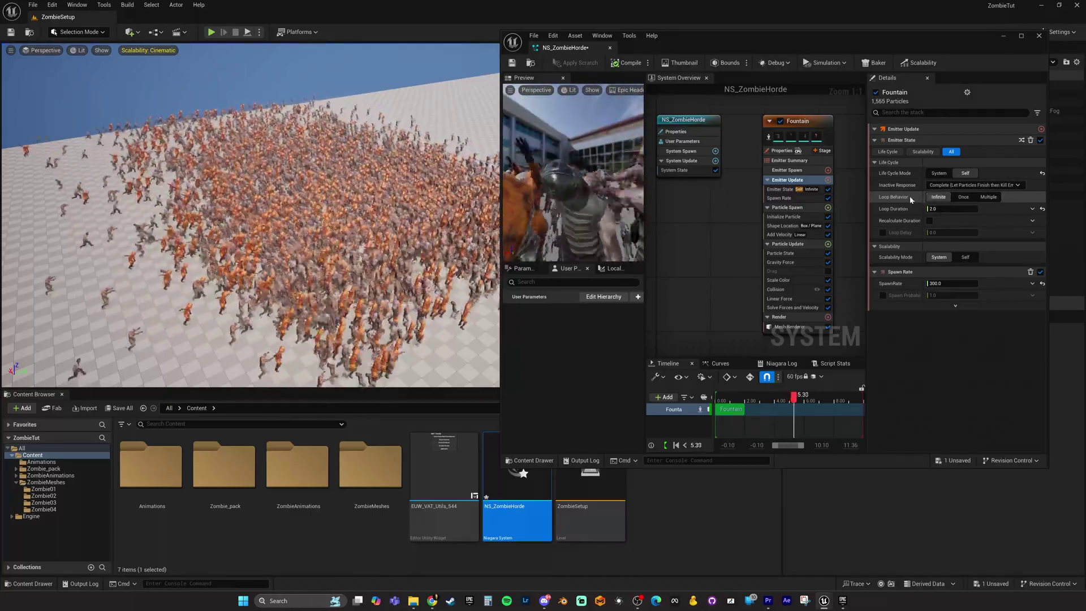
click(963, 197)
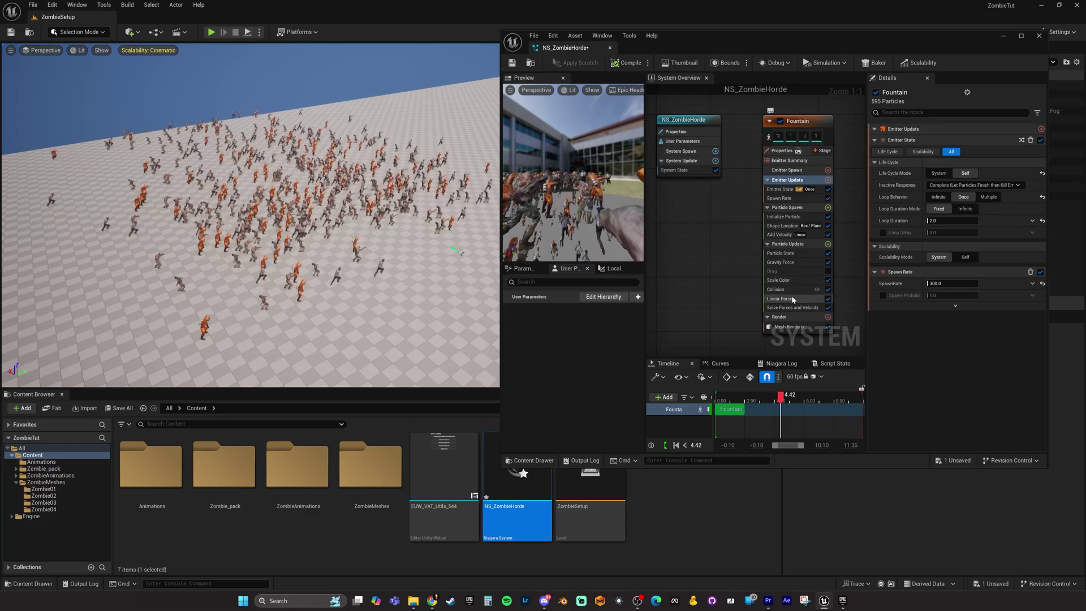
- Set the Shape Location box size to 5000 in X and Y
click(789, 227)
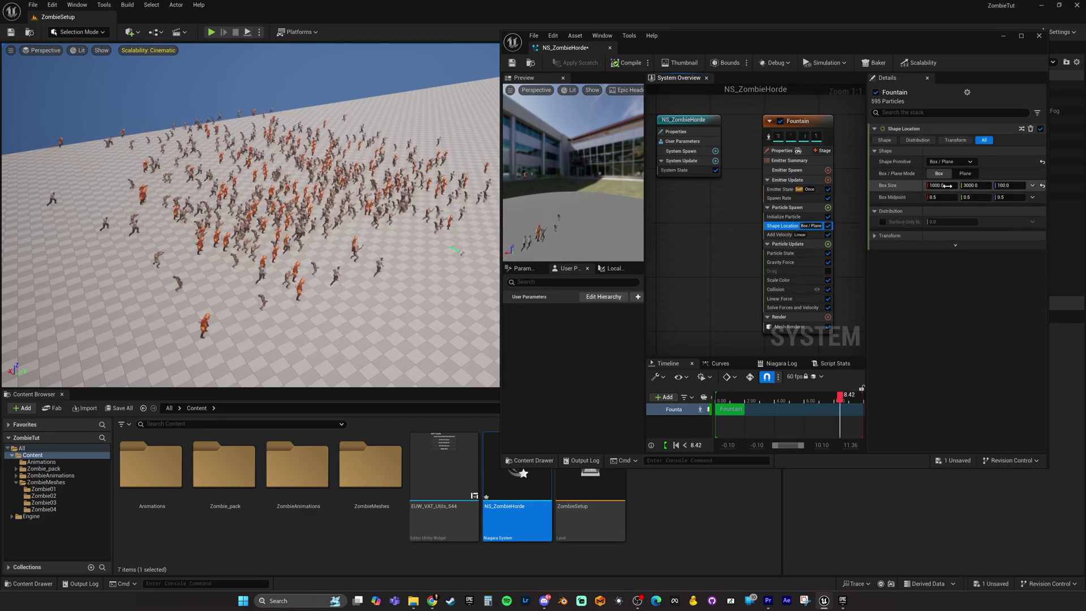
click(947, 186)
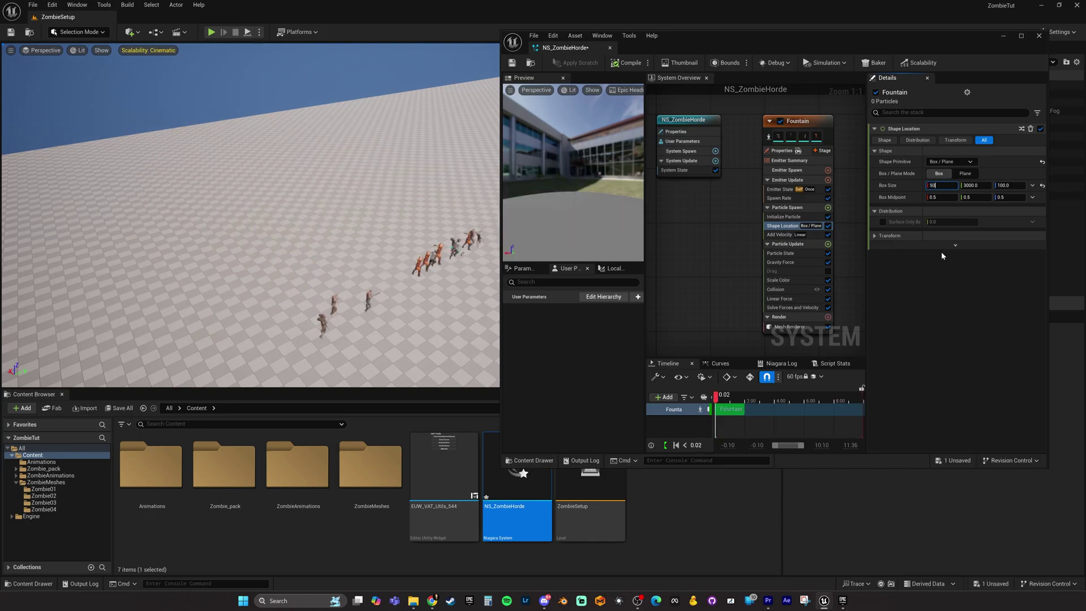
text(5000)
key(Tab)
text(5000)
key(Return)
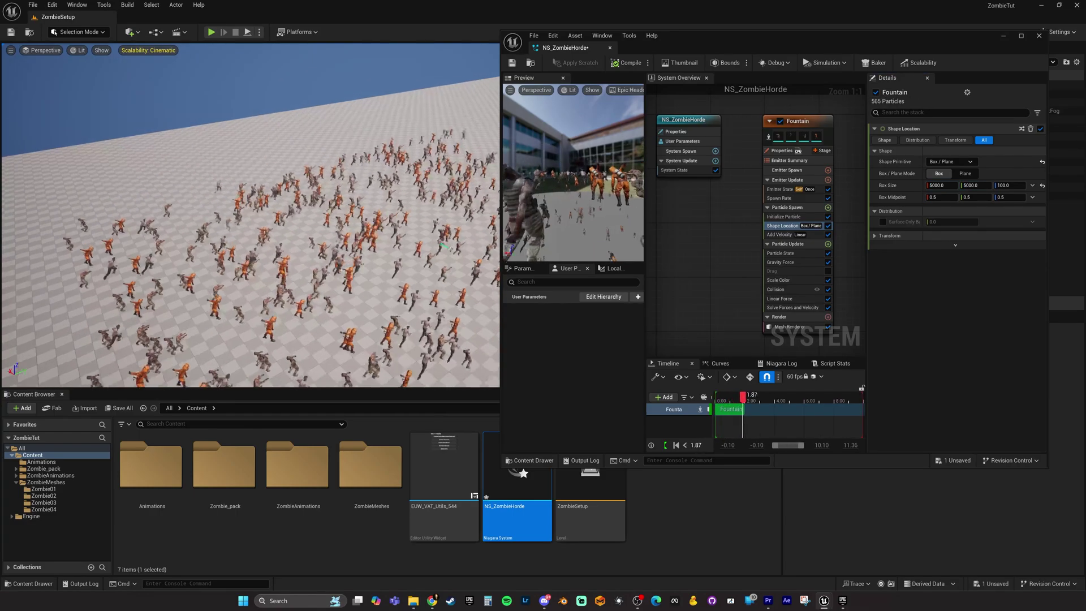
- Inspect the spread-out horde in the level and set the spawn box's X size to 1
key(s)
right_drag(338, 125, 330, 141)
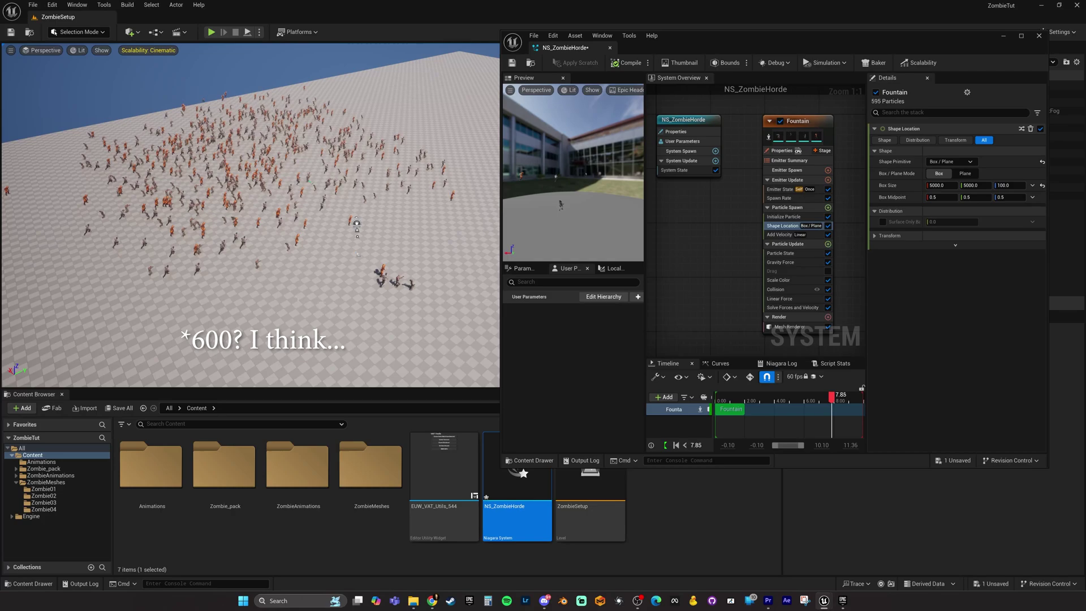
key(w)
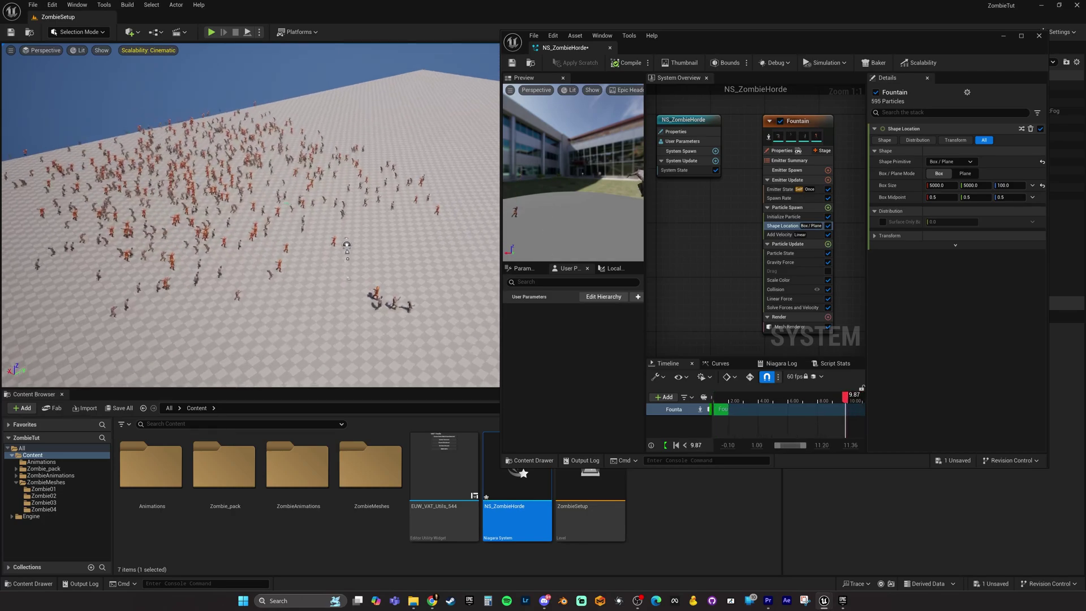
key(w)
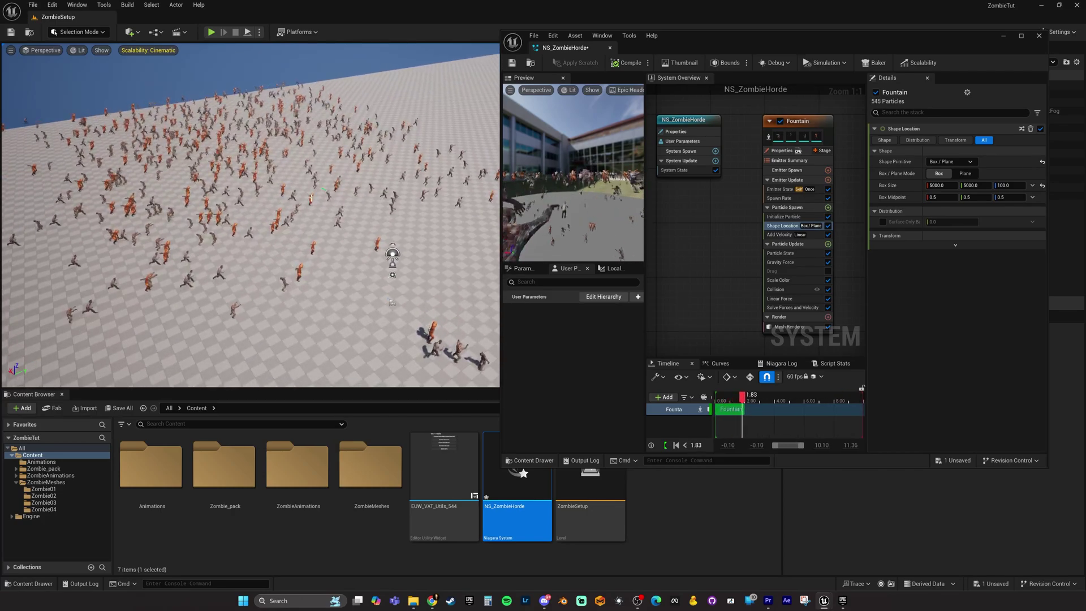
right_drag(314, 180, 311, 183)
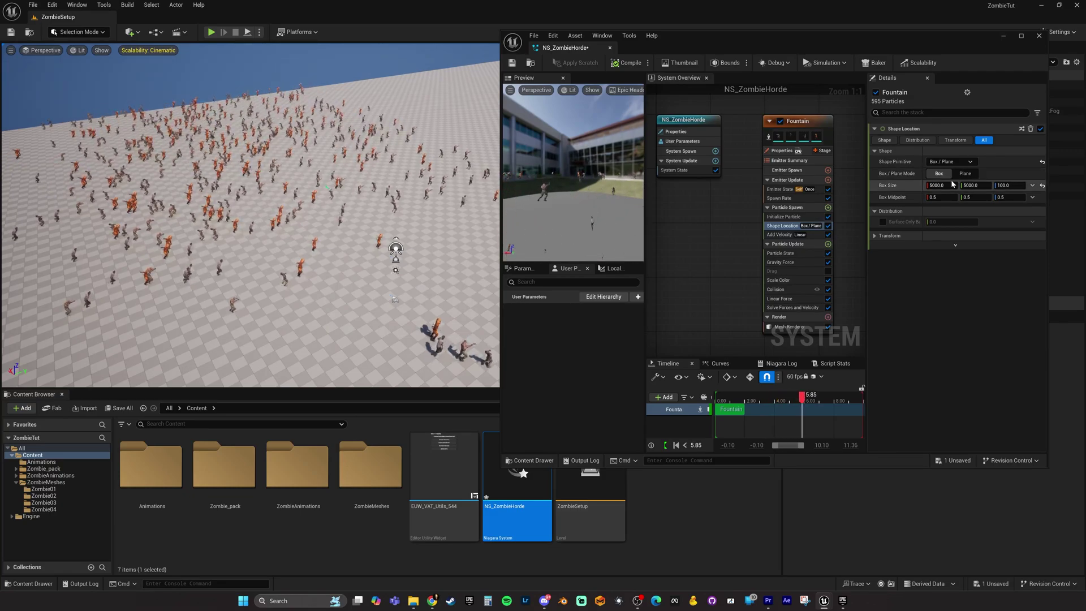
text(1)
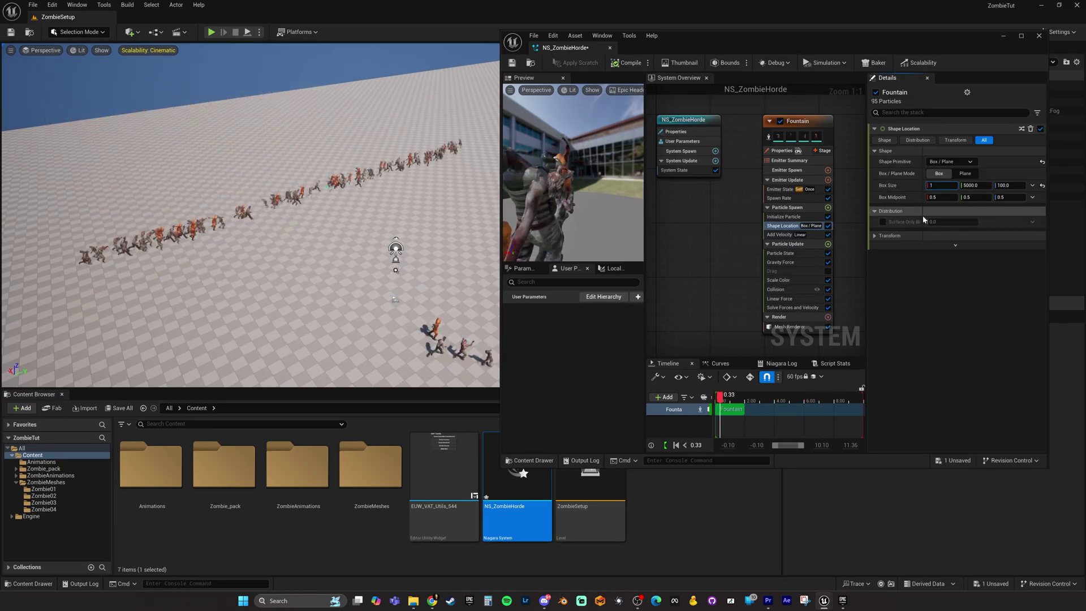
- Set the emitter's Spawn Rate back to 90 and its Loop Behavior back to Infinite
click(784, 198)
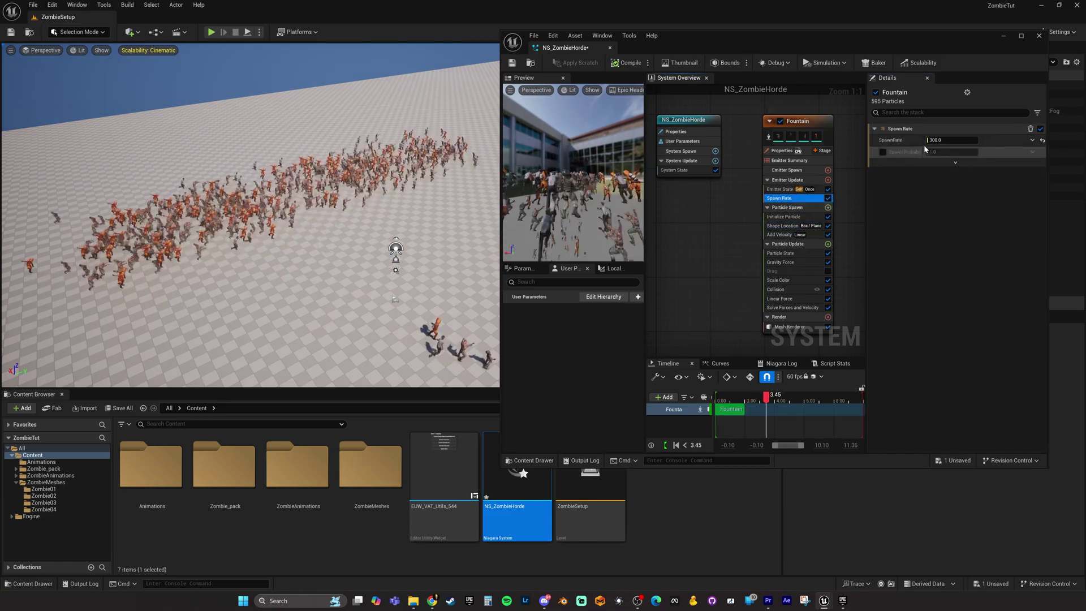
click(786, 181)
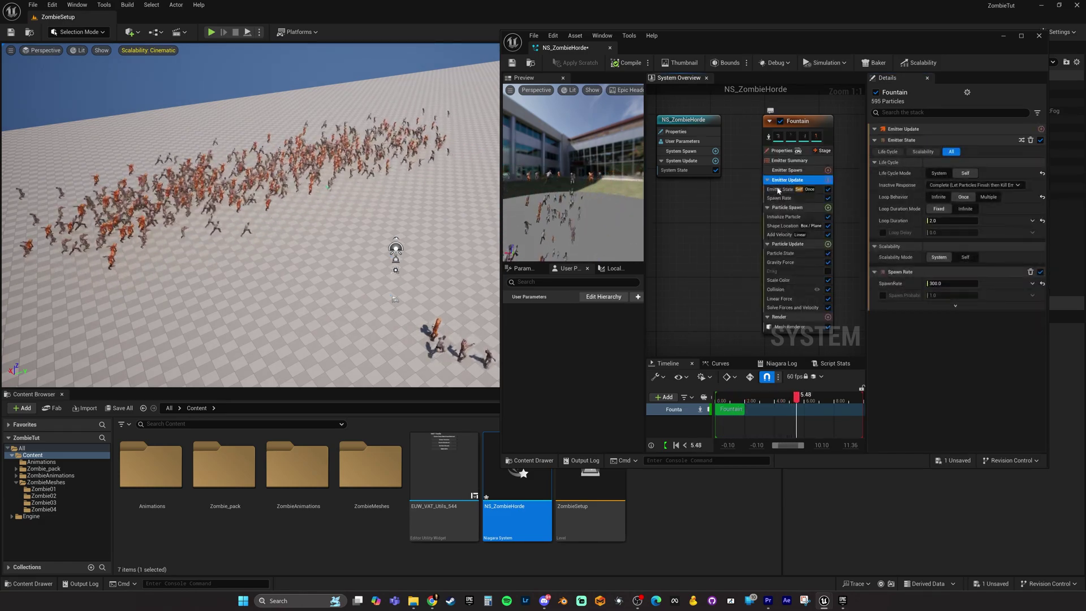
click(952, 284)
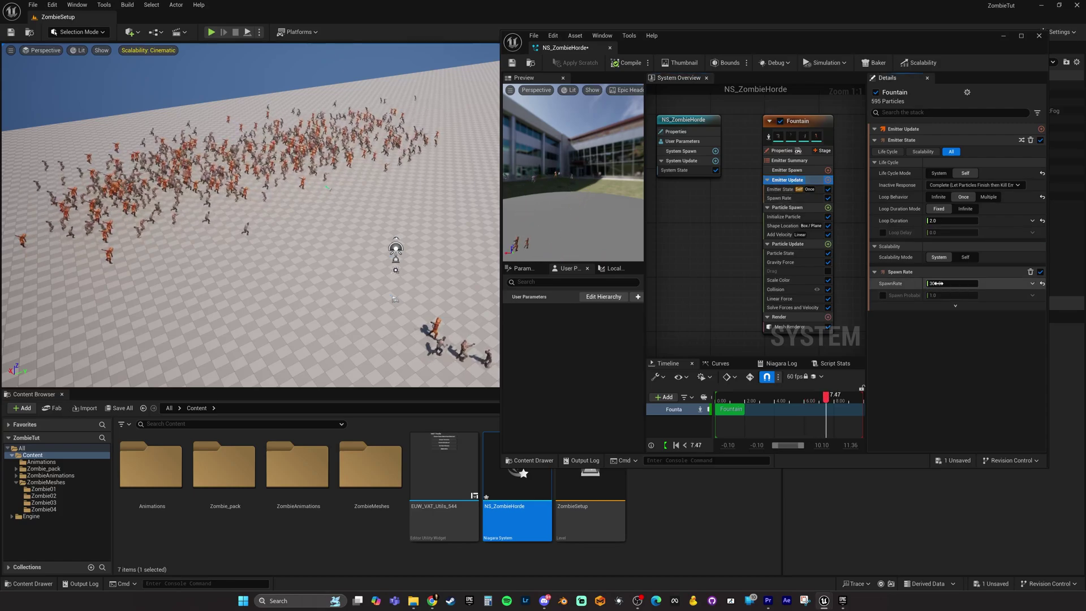
text(90)
key(Return)
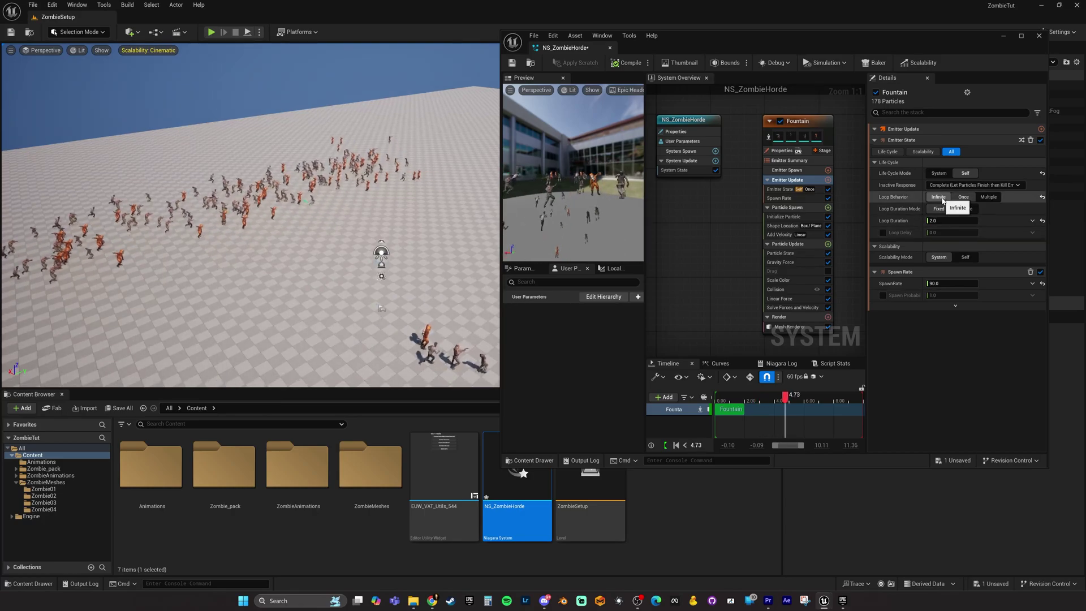
click(941, 197)
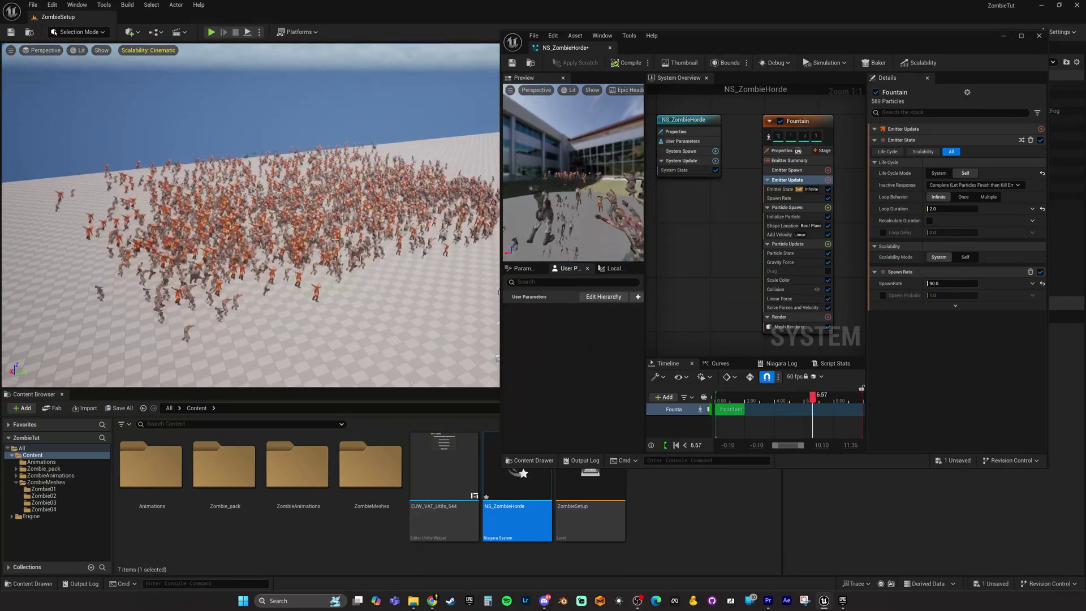
- Set the Linear Force's X random range to a minimum of -175 and a maximum of -200, and inspect the horde
right_drag(250, 215, 242, 192)
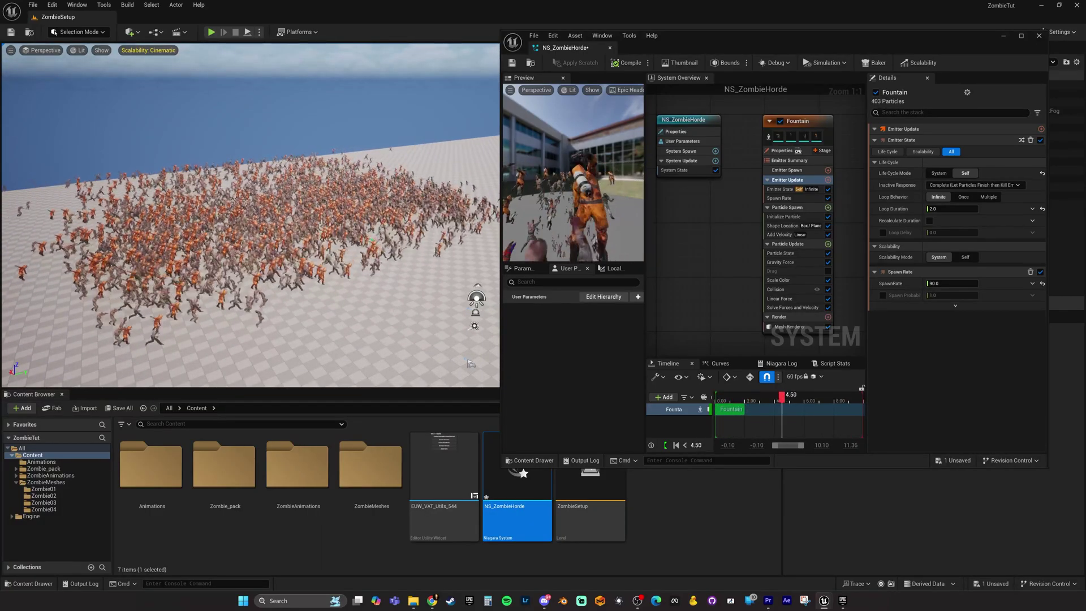
right_drag(315, 162, 303, 145)
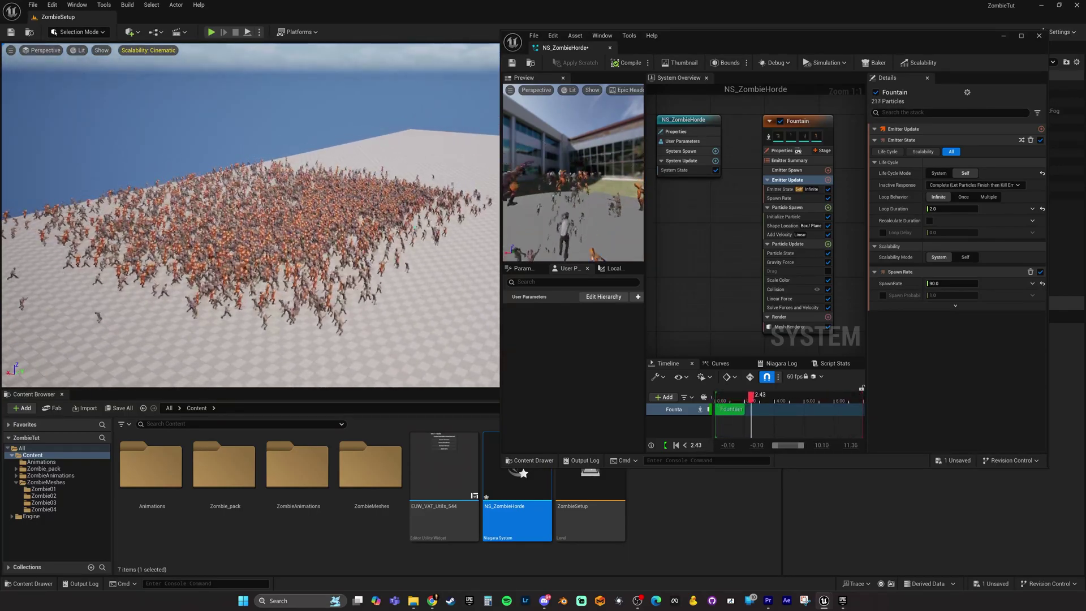
click(780, 298)
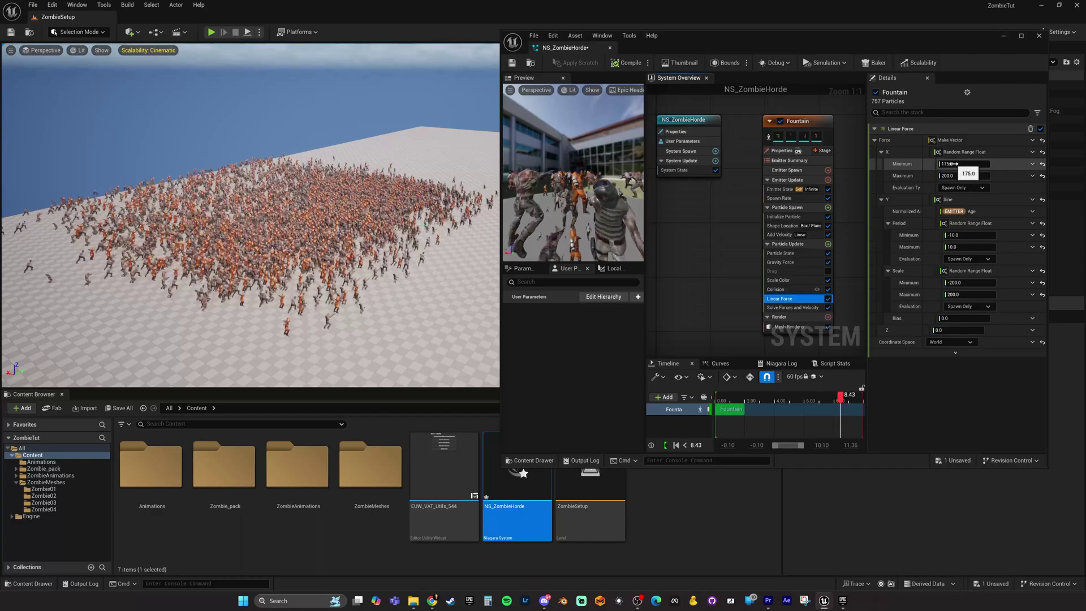
click(915, 164)
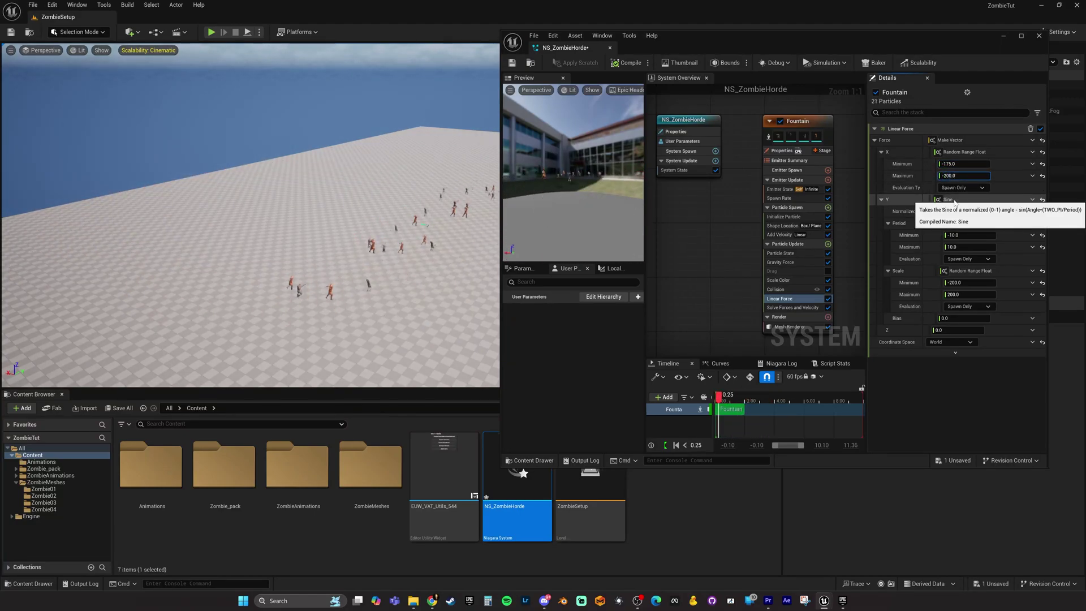
right_drag(276, 151, 353, 148)
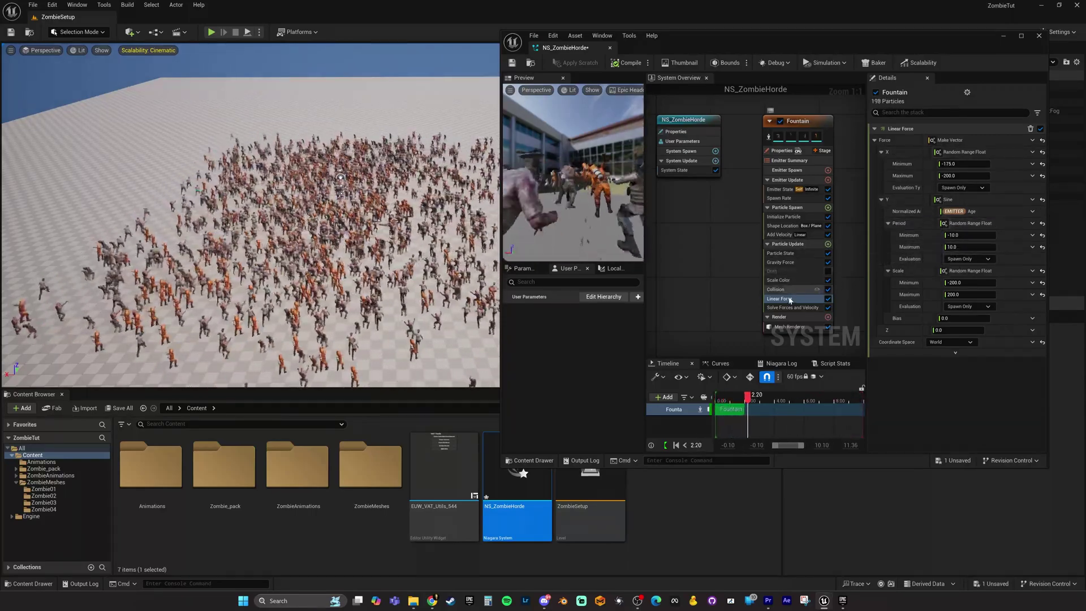
- Duplicate the Linear Force module in Particle Update and disable the original
right_click(790, 302)
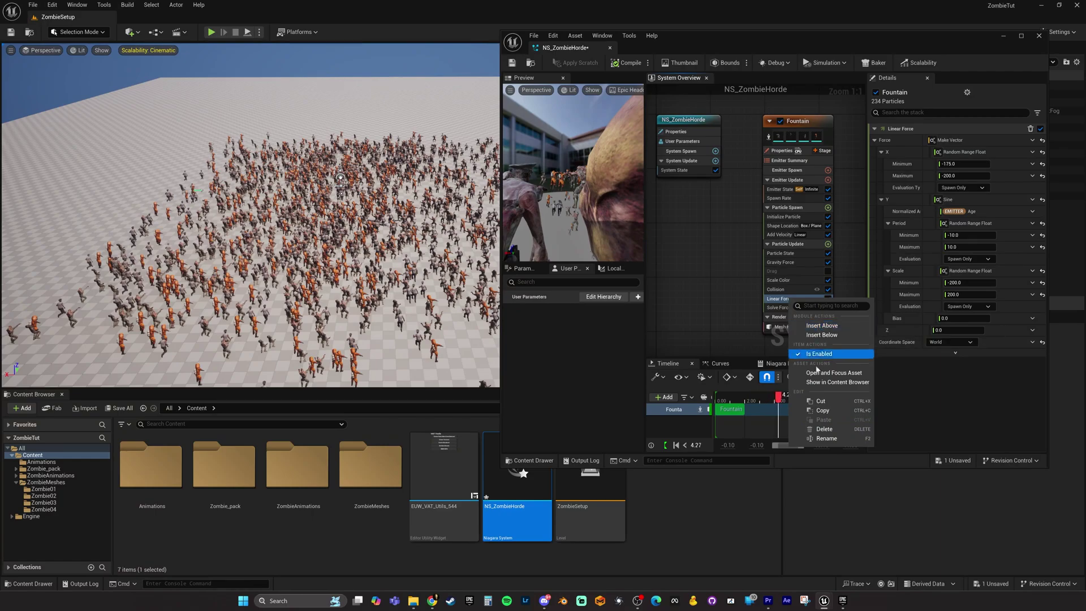
click(823, 411)
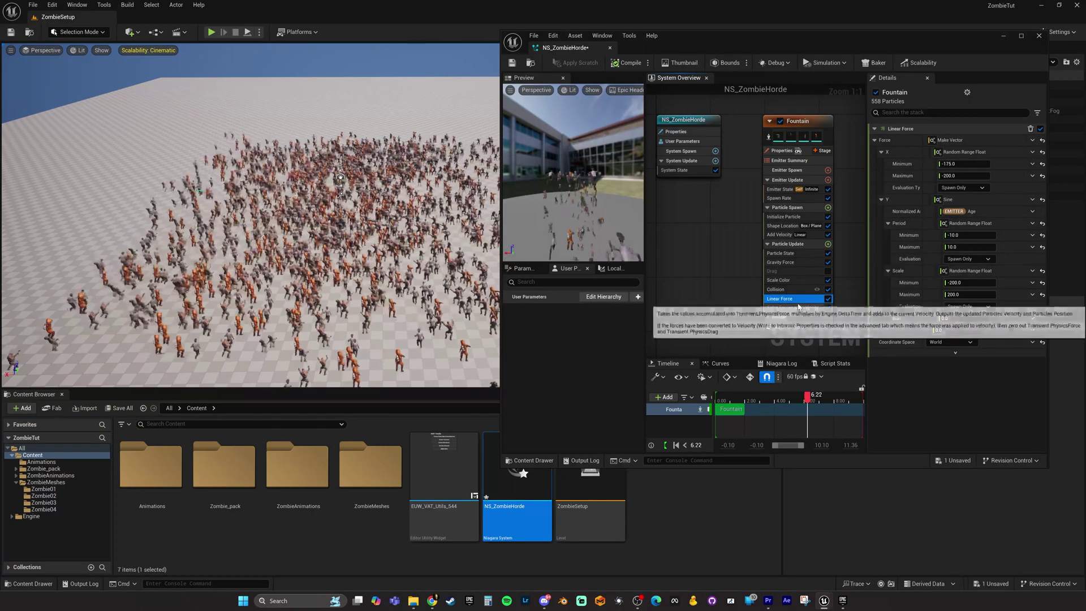
right_click(797, 301)
click(833, 423)
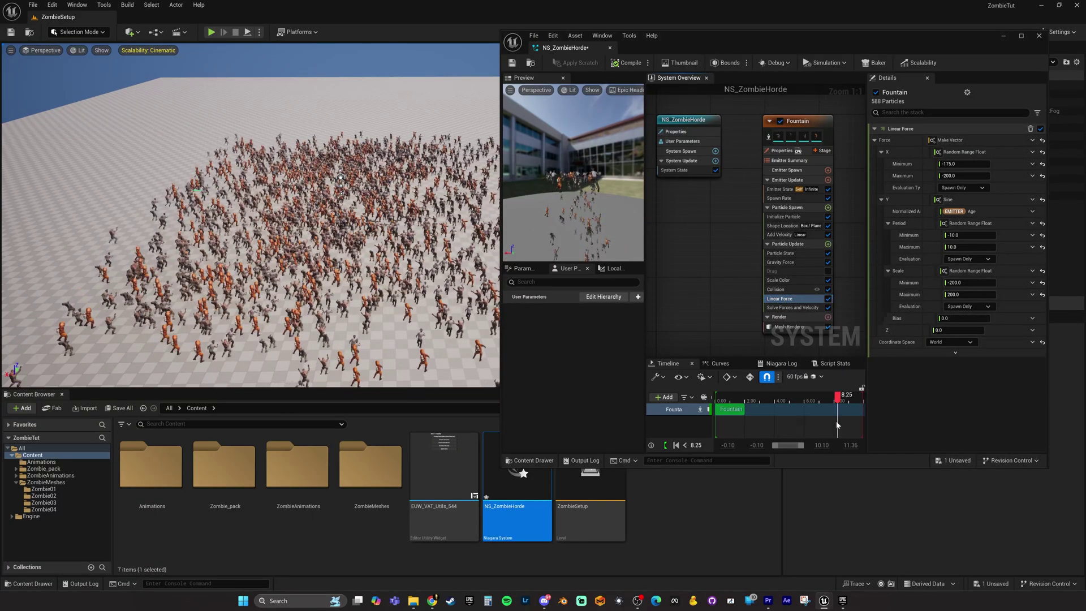
click(828, 299)
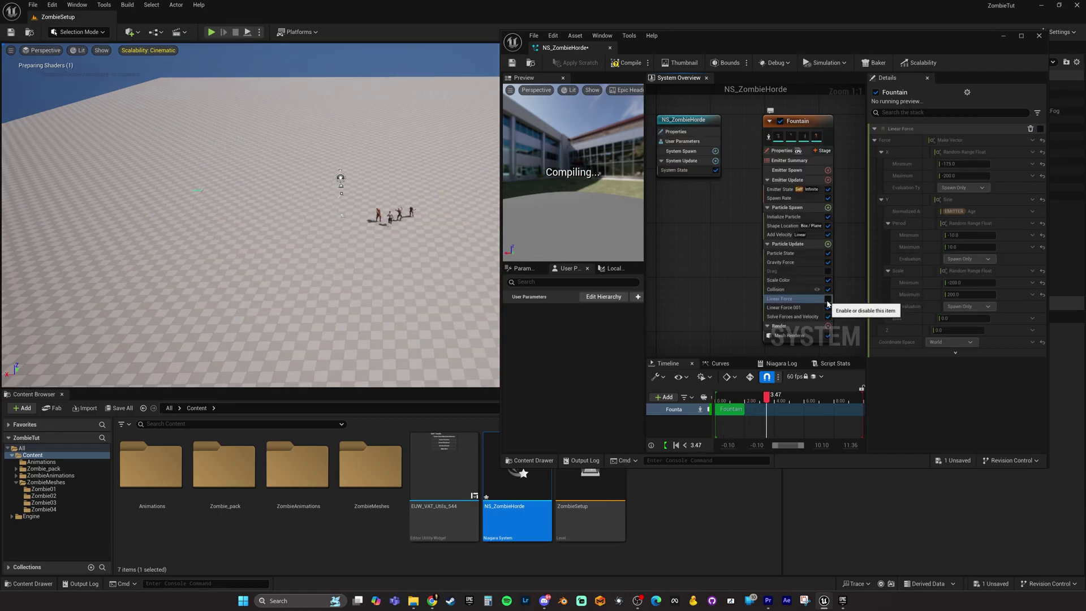
right_drag(294, 226, 260, 215)
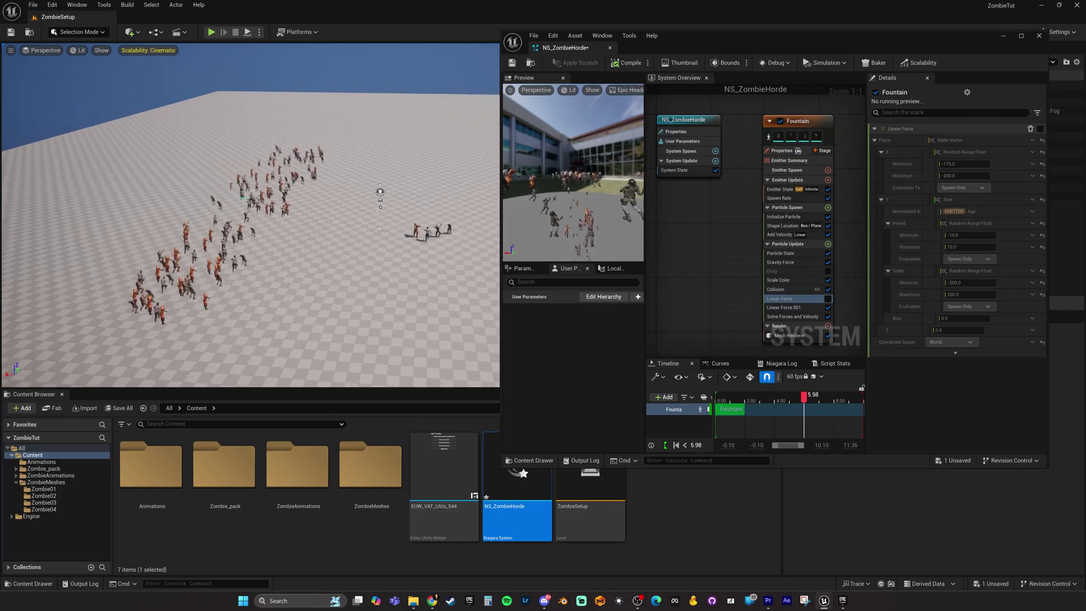
- Replace the Random Range Float on the duplicated Linear Force's X component with a Sine dynamic input
click(806, 307)
right_drag(312, 286, 307, 161)
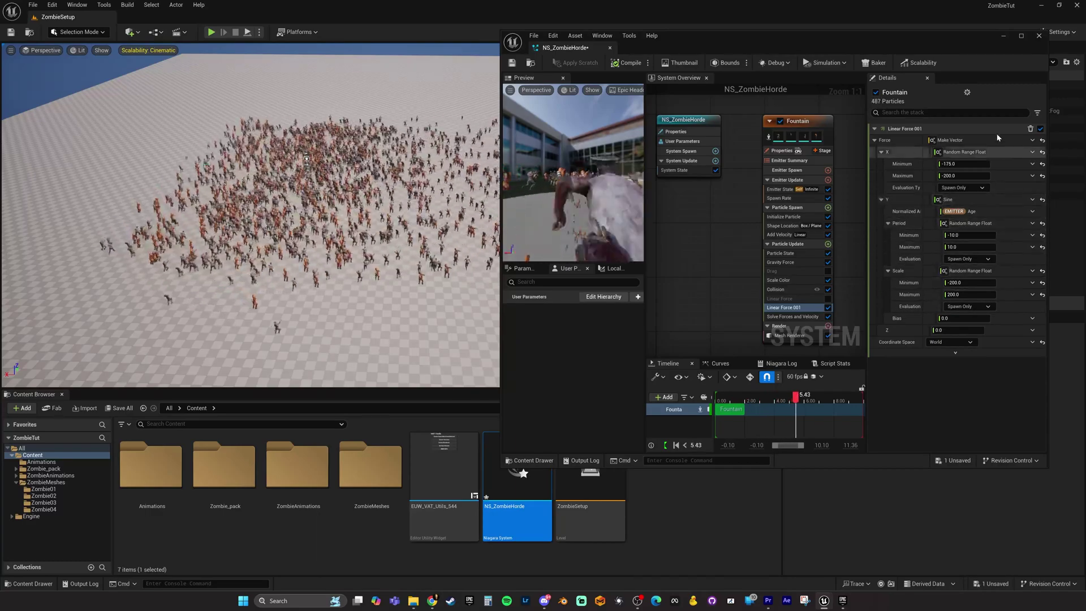
click(956, 151)
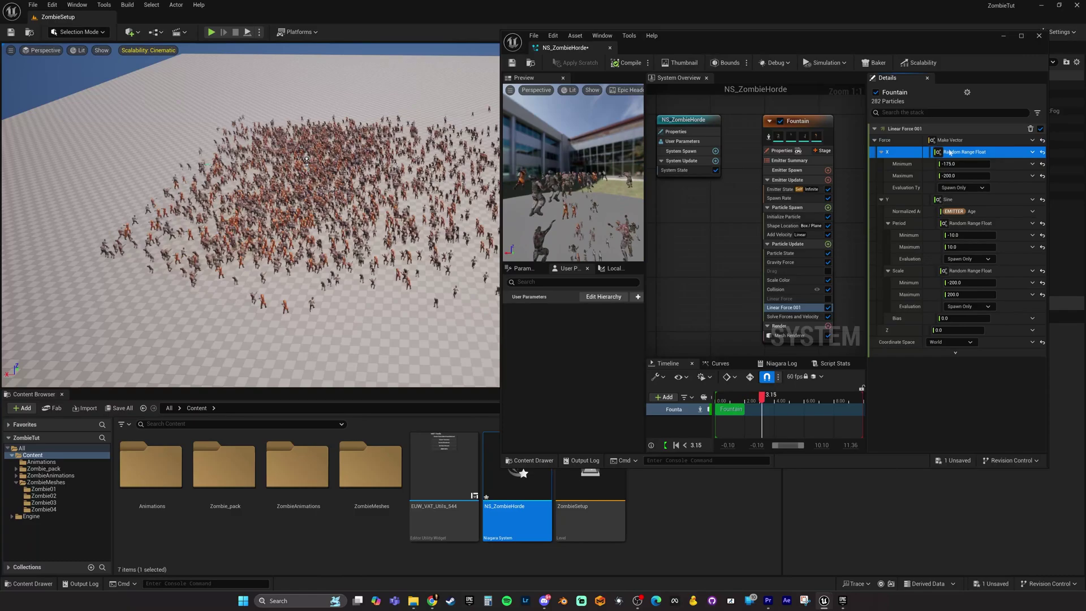
click(1033, 152)
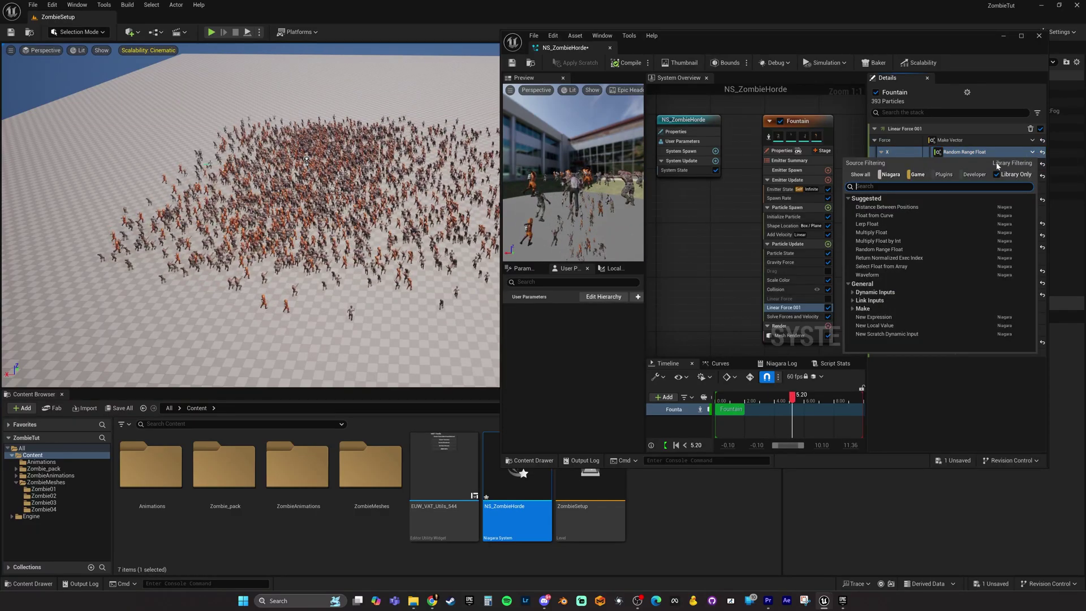
text(sine)
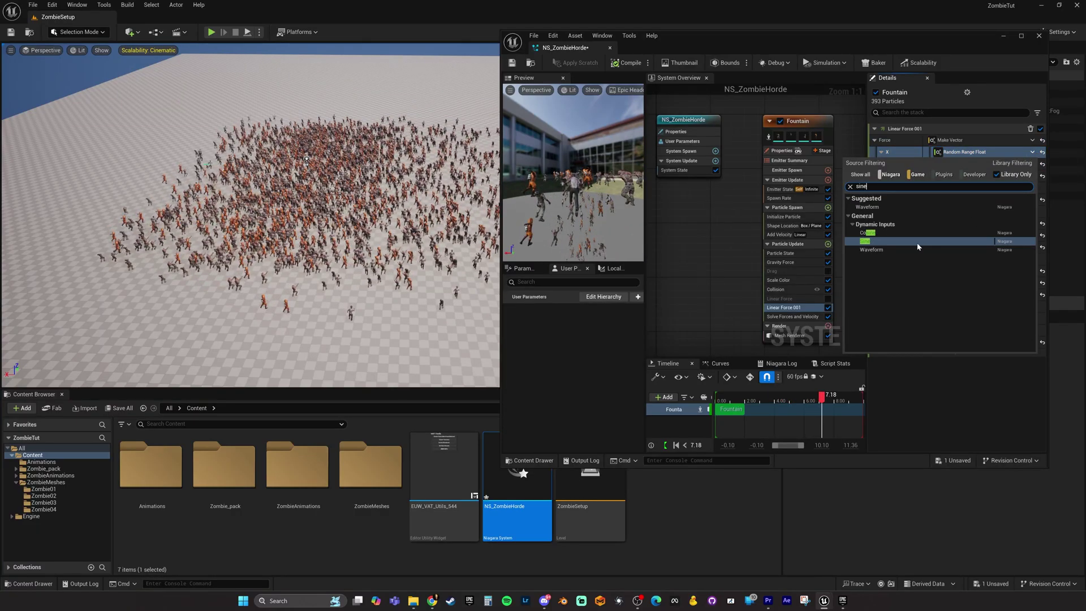
click(903, 242)
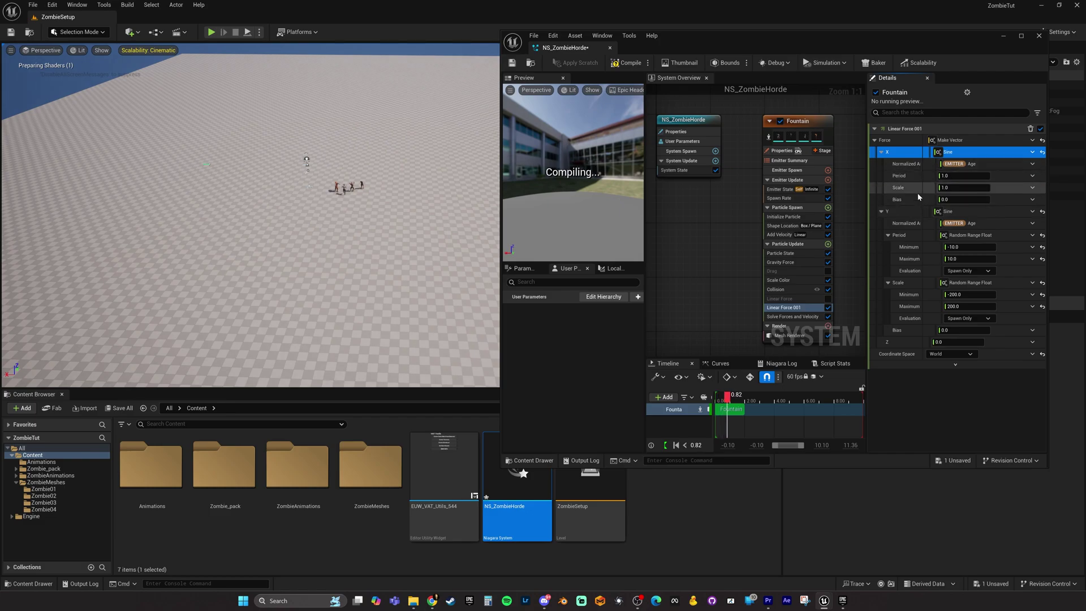
- Assign Random Range Float dynamic inputs to the Period and Scale of the X Sine in the duplicated Linear Force
click(955, 176)
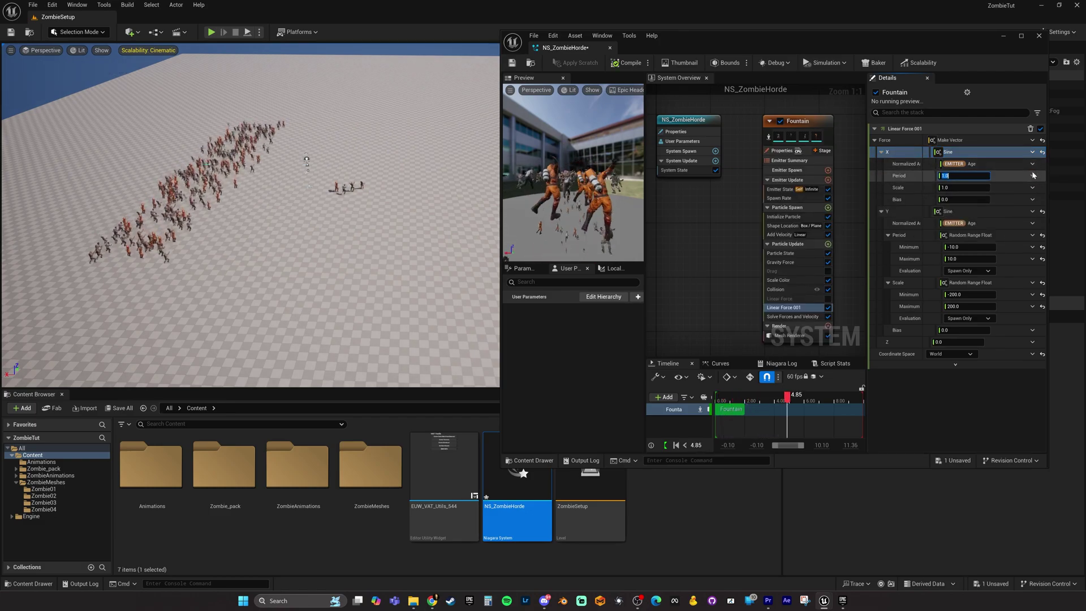
click(1032, 211)
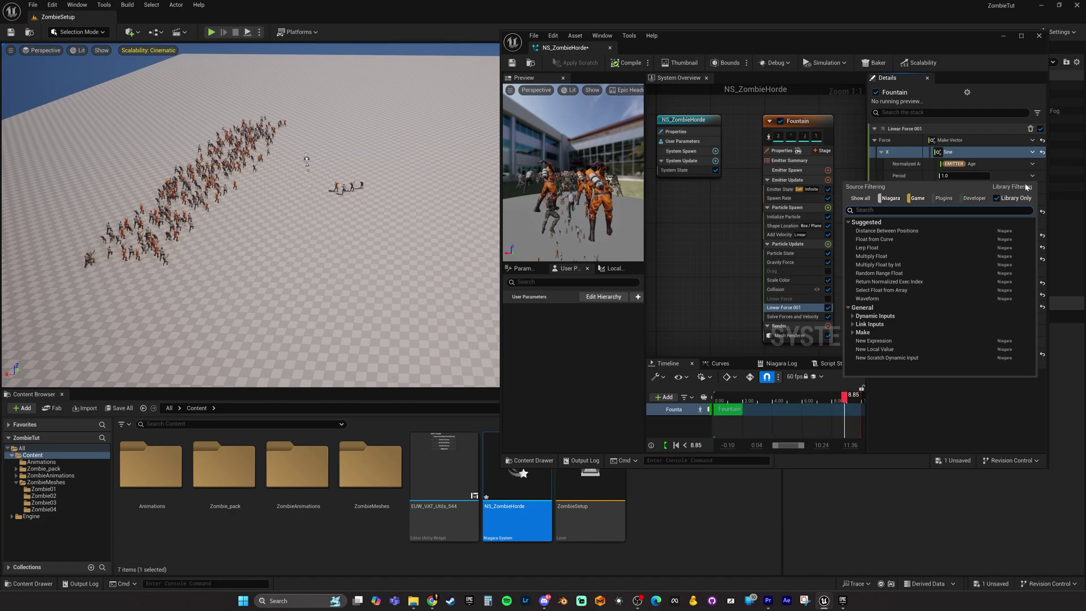
text(random)
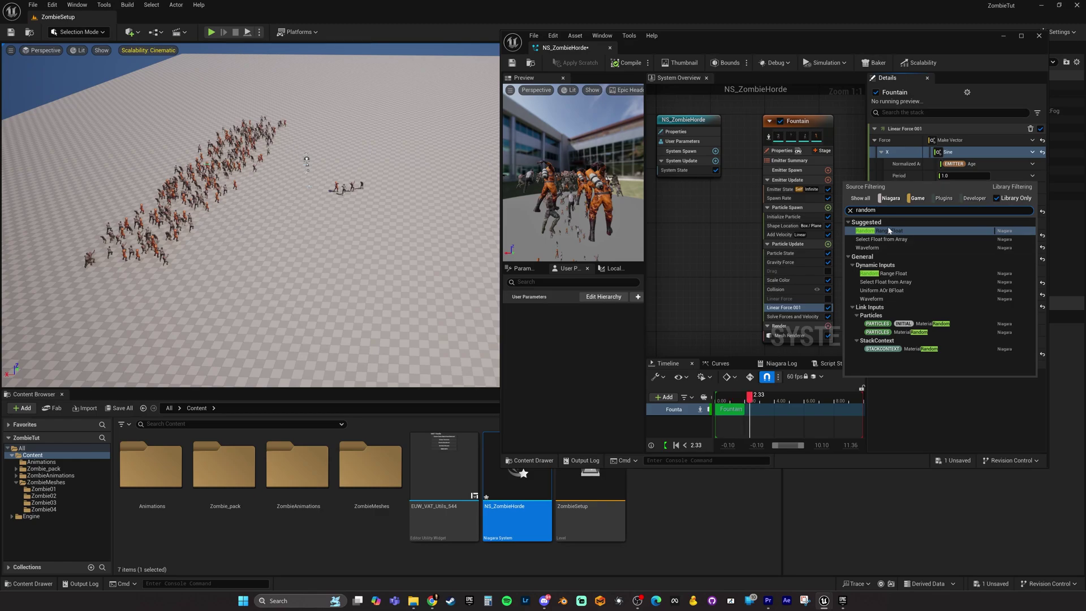
click(888, 230)
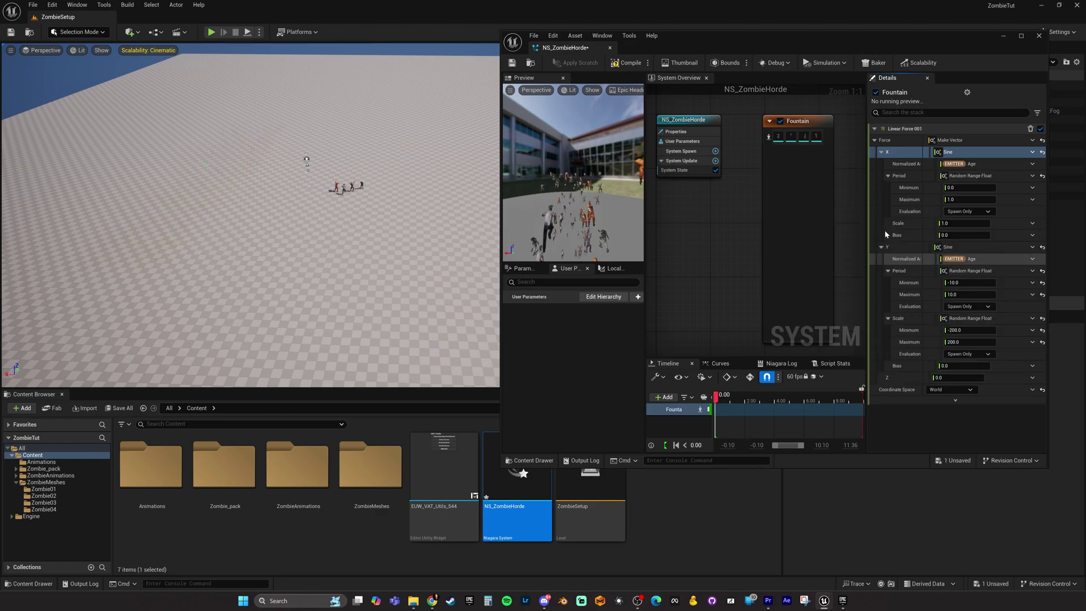
click(1033, 223)
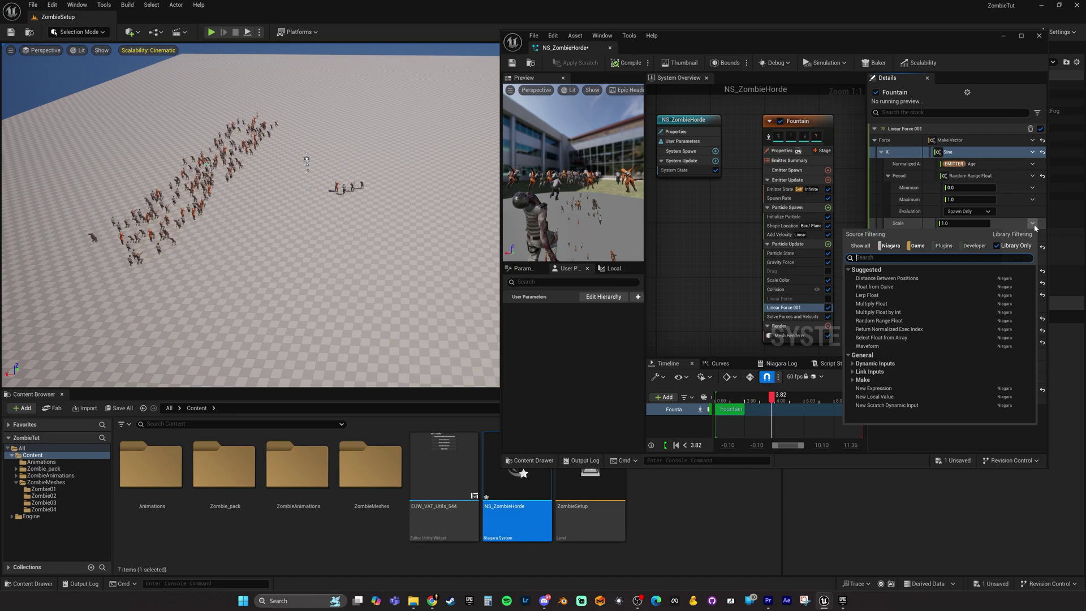
text(random)
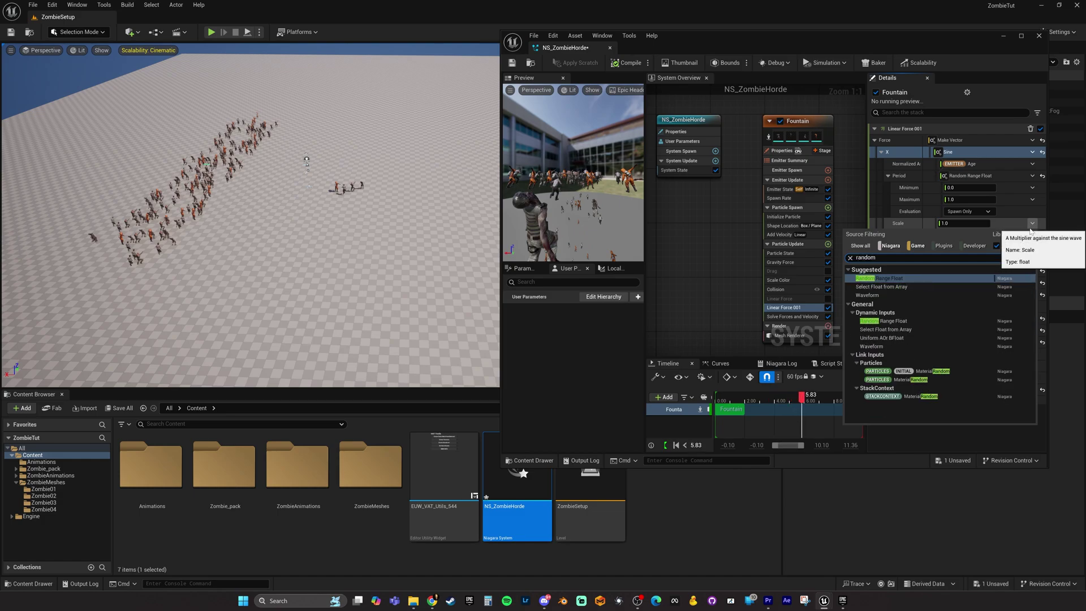
click(904, 280)
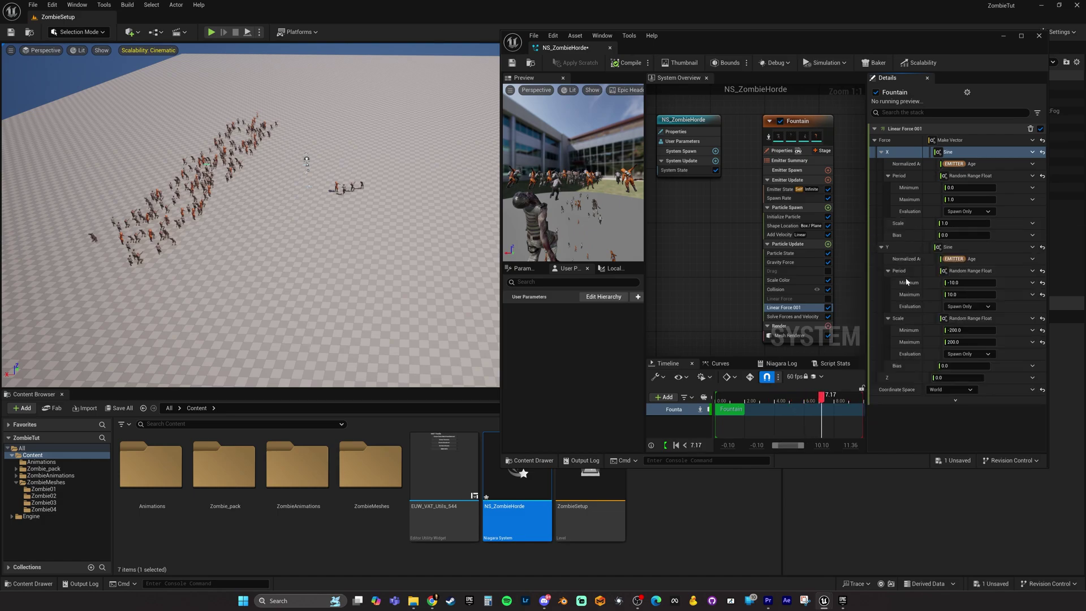
- Set the X Sine's random Period range to -10 to 10 and its random Scale range to -200 to 200
click(963, 188)
text(-)
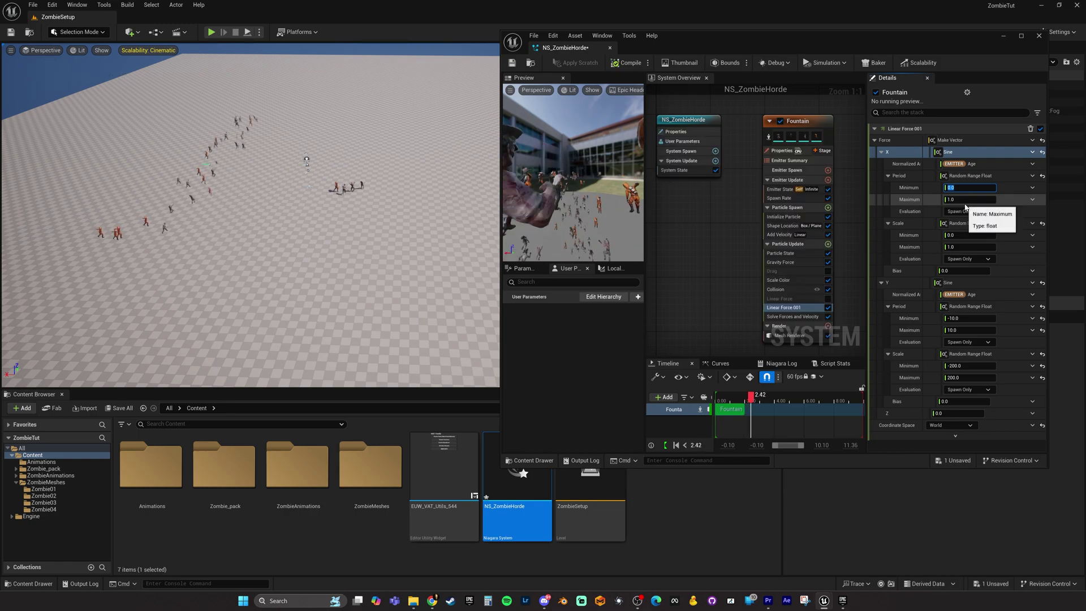
text(10)
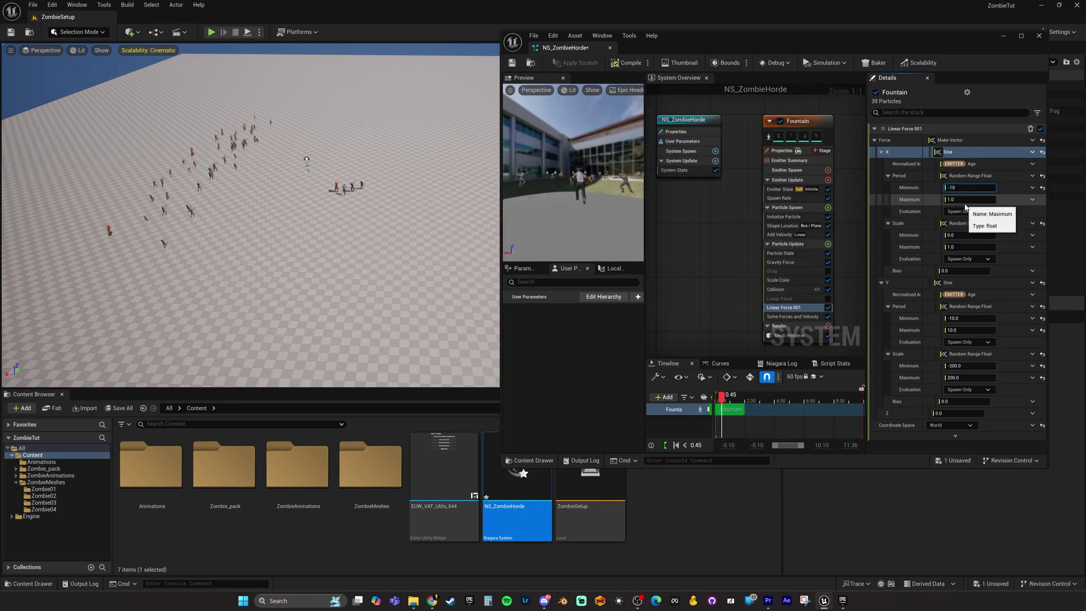
text(10)
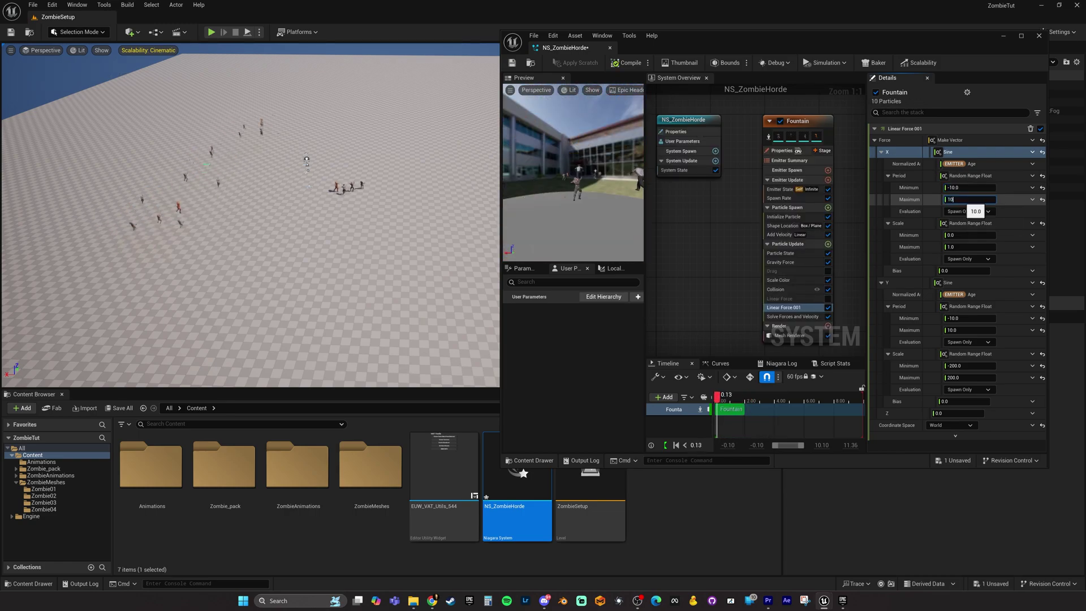
click(962, 234)
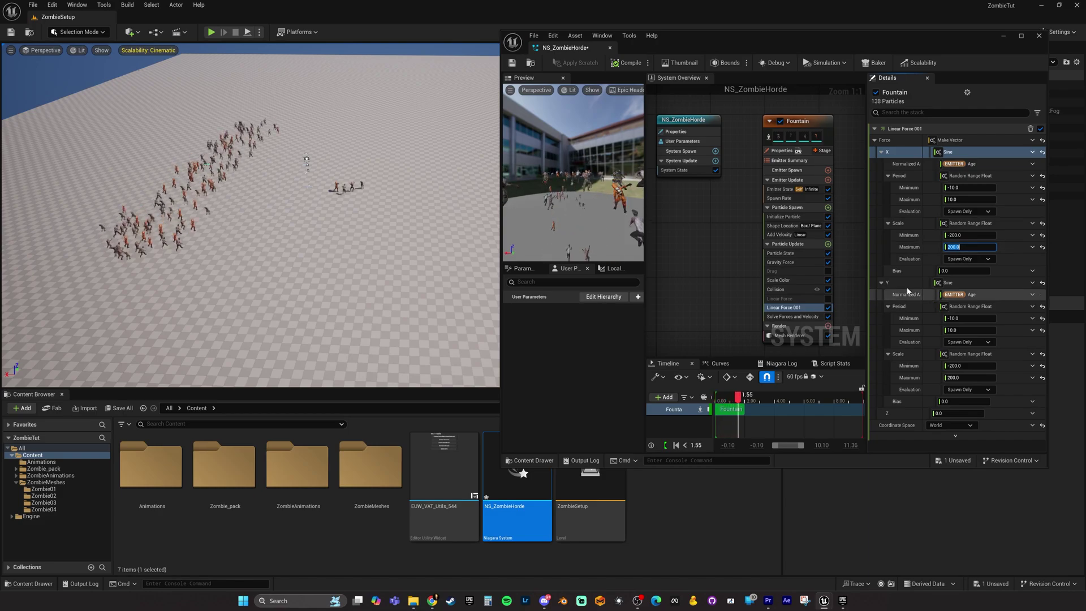
- Replace the Y component's Sine with a Random Range Float from 150 to 200, and inspect the horde's movement
click(1033, 283)
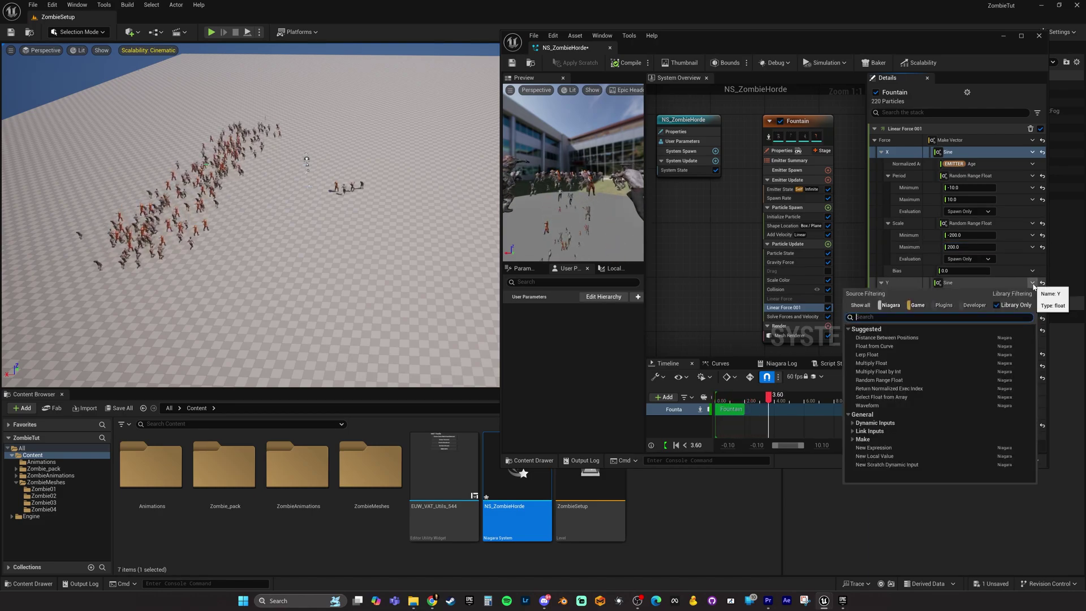
text(random)
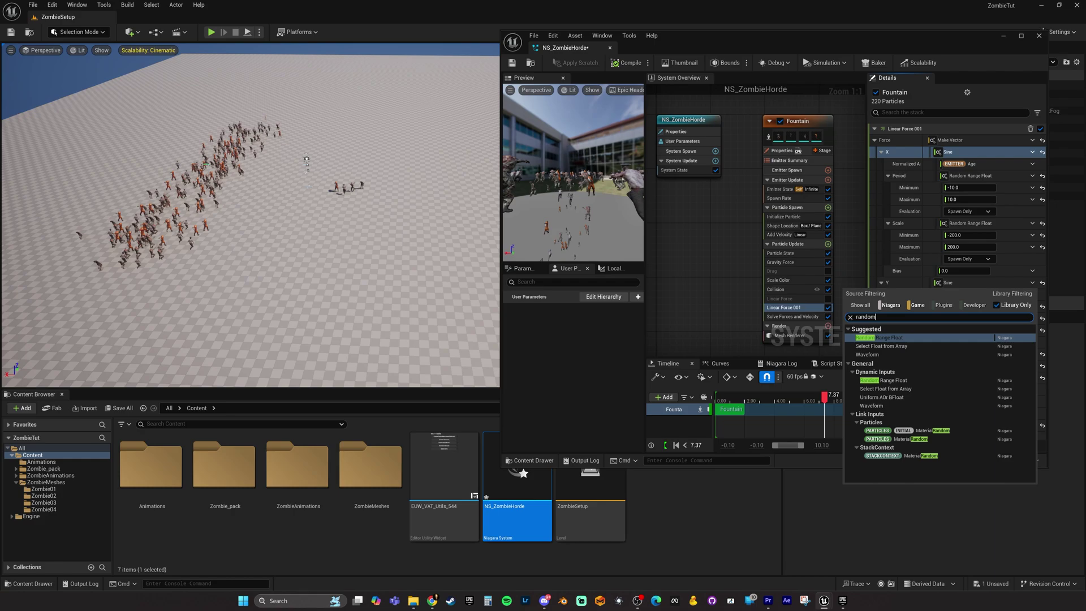
click(894, 338)
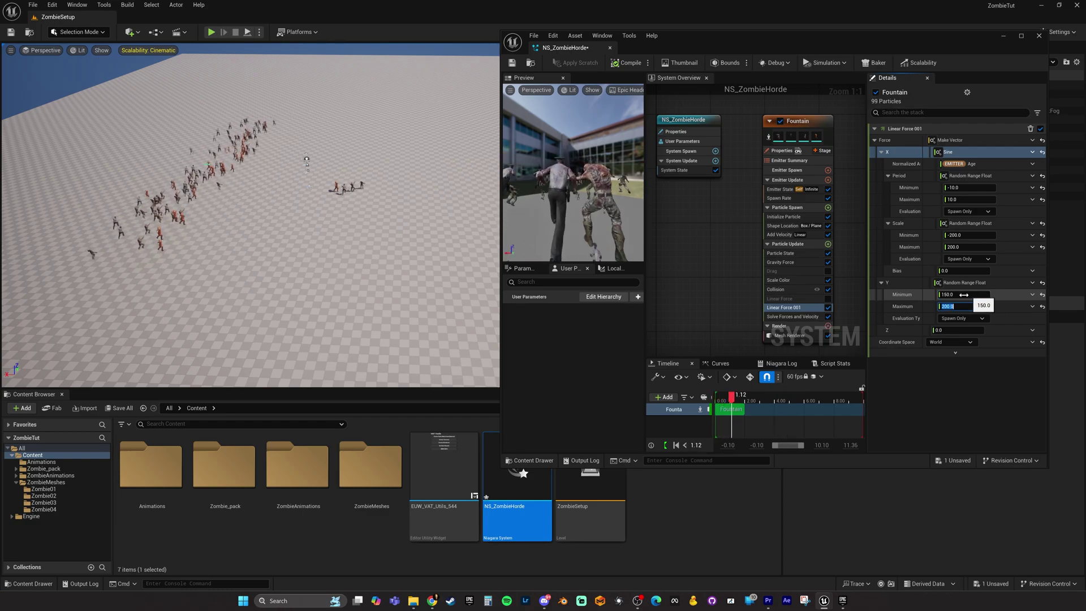
key(Return)
right_drag(283, 226, 267, 211)
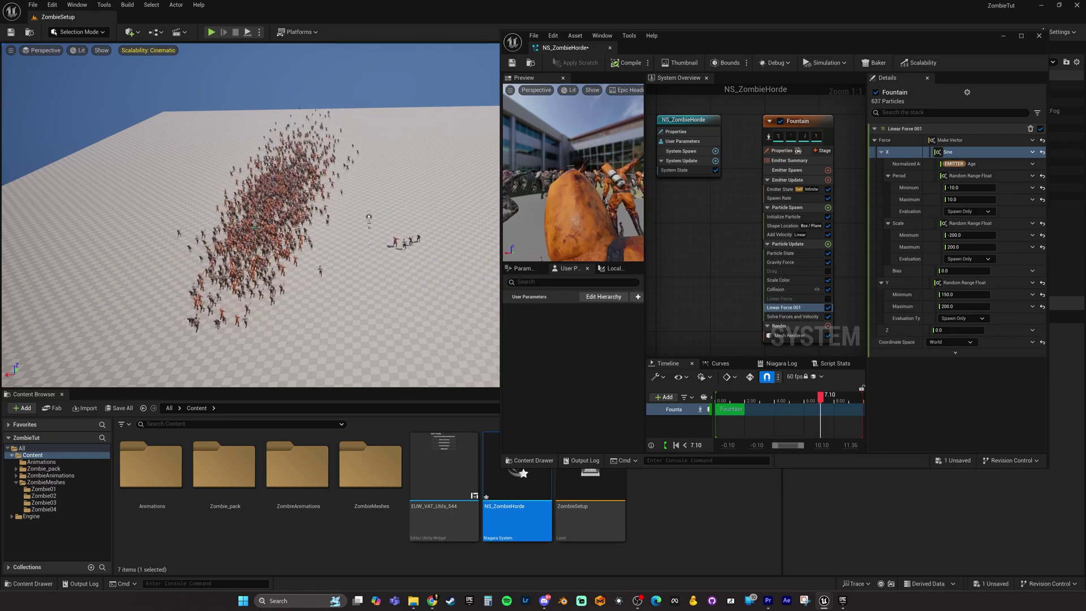
right_drag(250, 215, 248, 198)
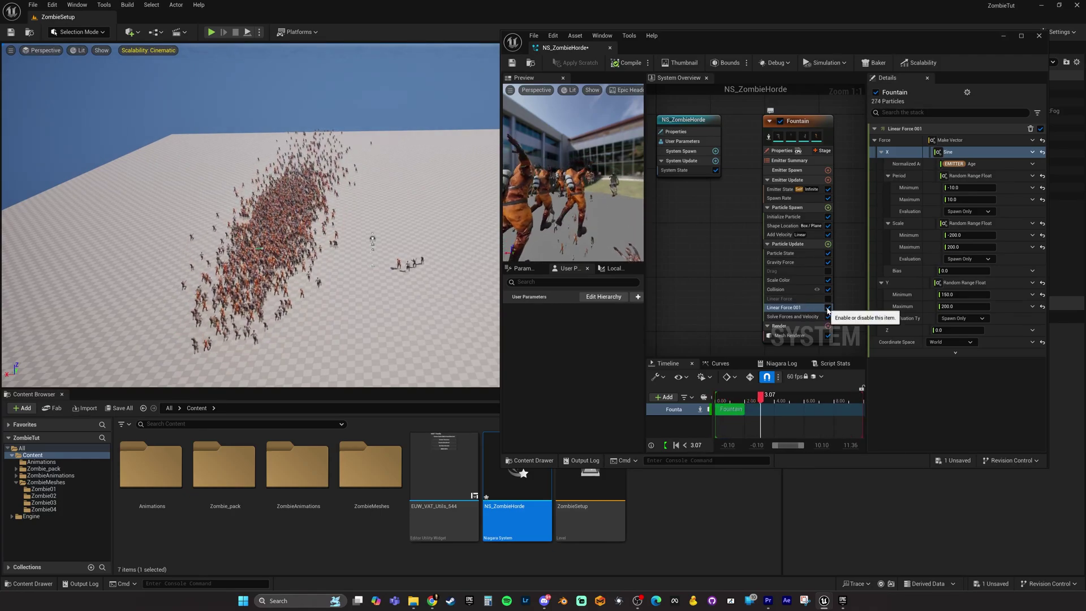
- Disable the duplicated Linear Force, re-enable the original one, and inspect the horde up close
click(828, 308)
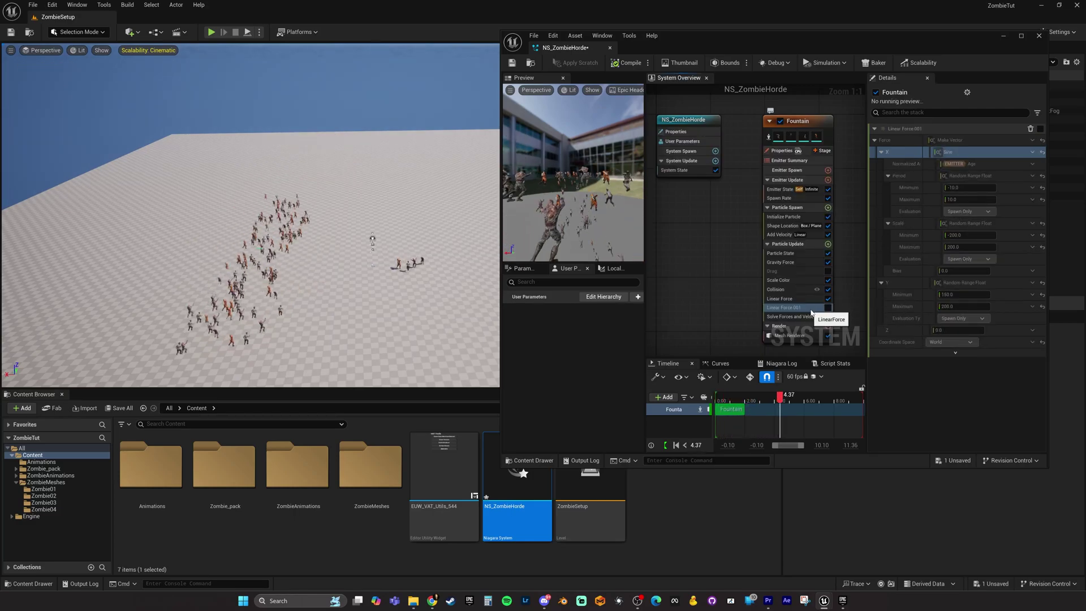
right_drag(262, 226, 280, 236)
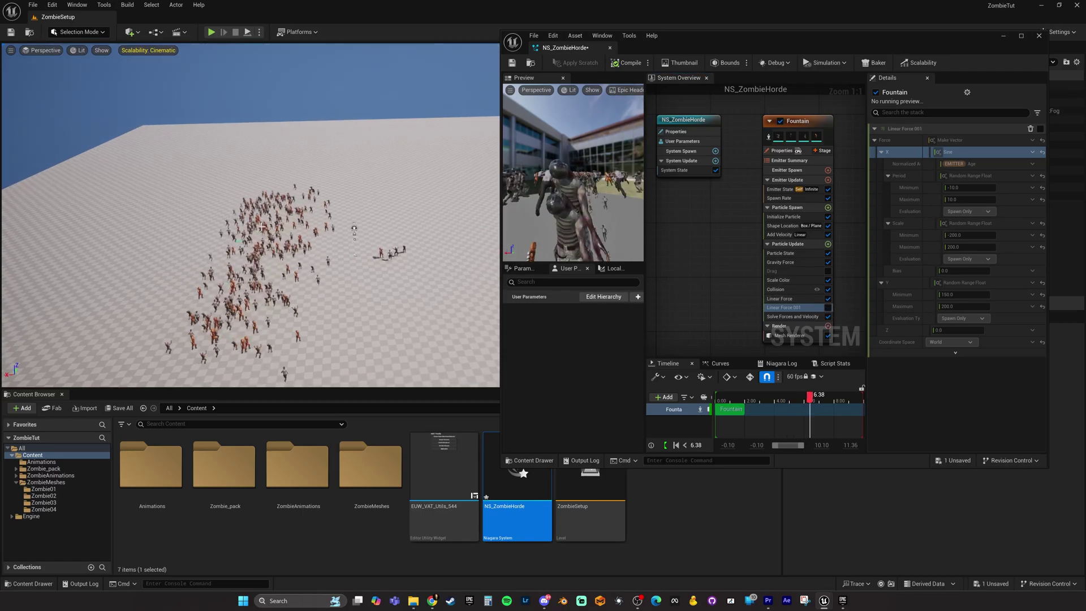
right_drag(354, 229, 363, 152)
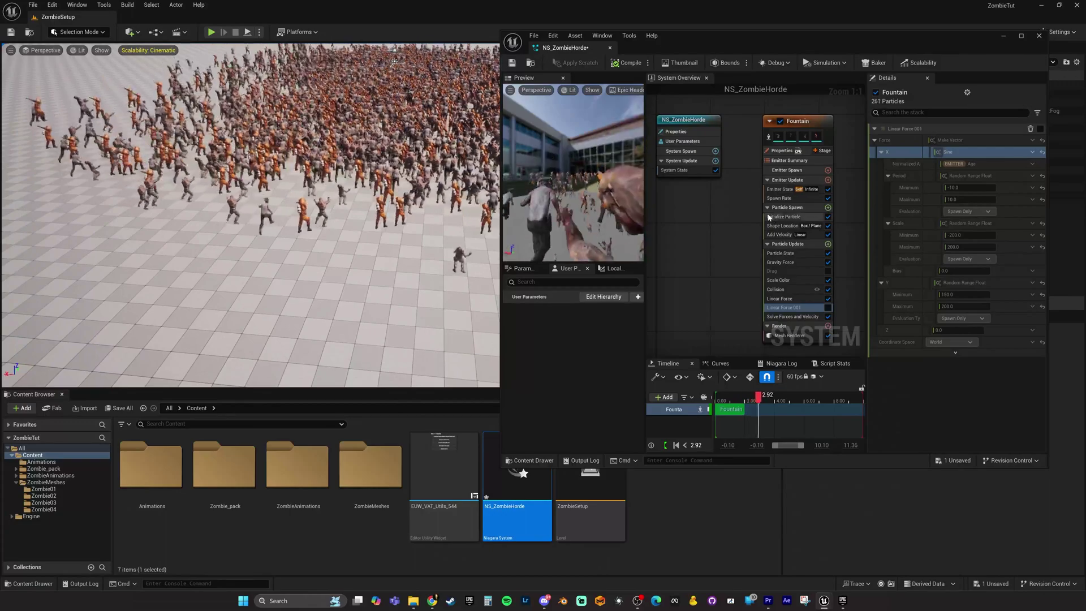
- Set the Mesh Renderer's Facing Mode to Velocity
click(790, 337)
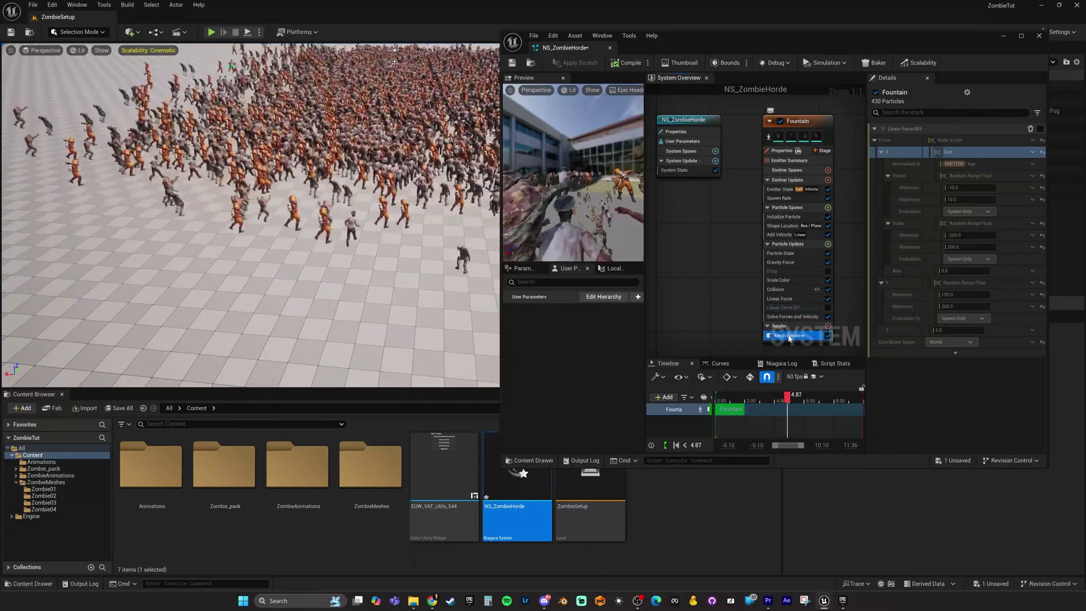
mouse_move(710, 245)
right_down()
mouse_move(681, 225)
mouse_move(693, 246)
right_up()
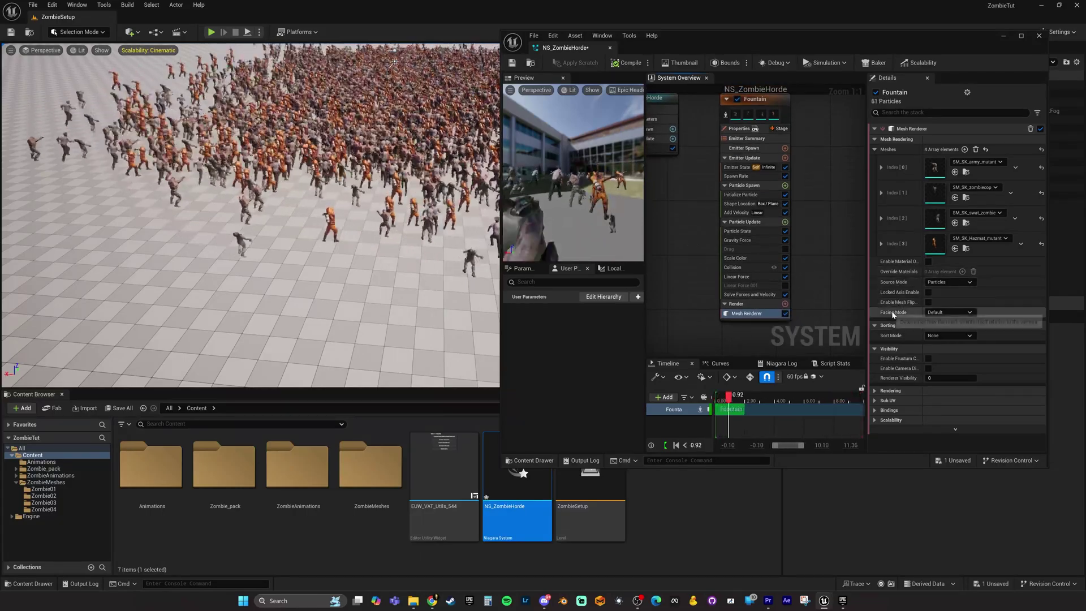
click(939, 312)
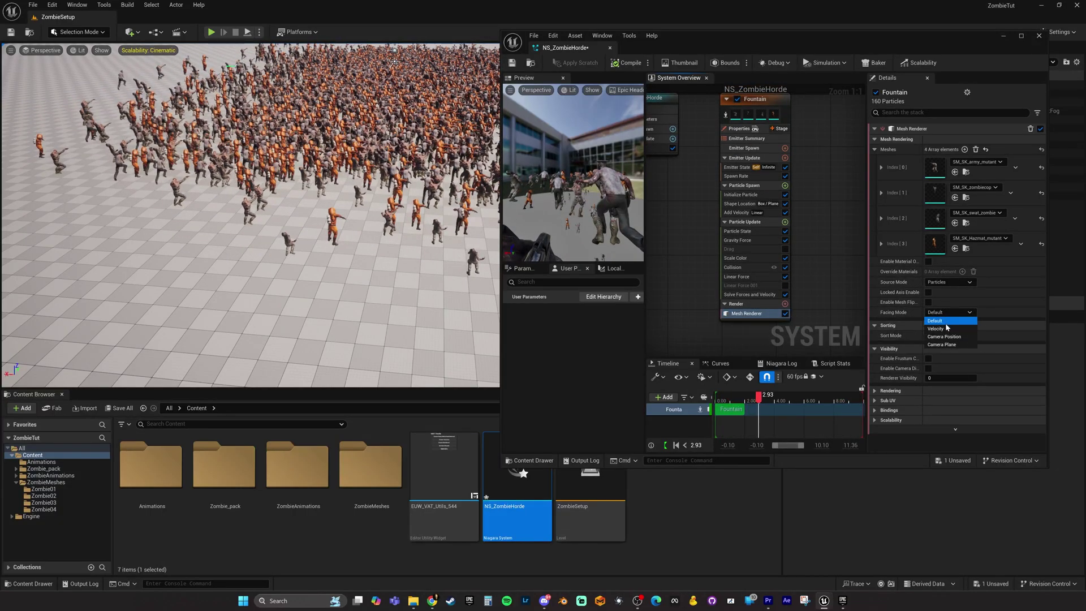
click(942, 329)
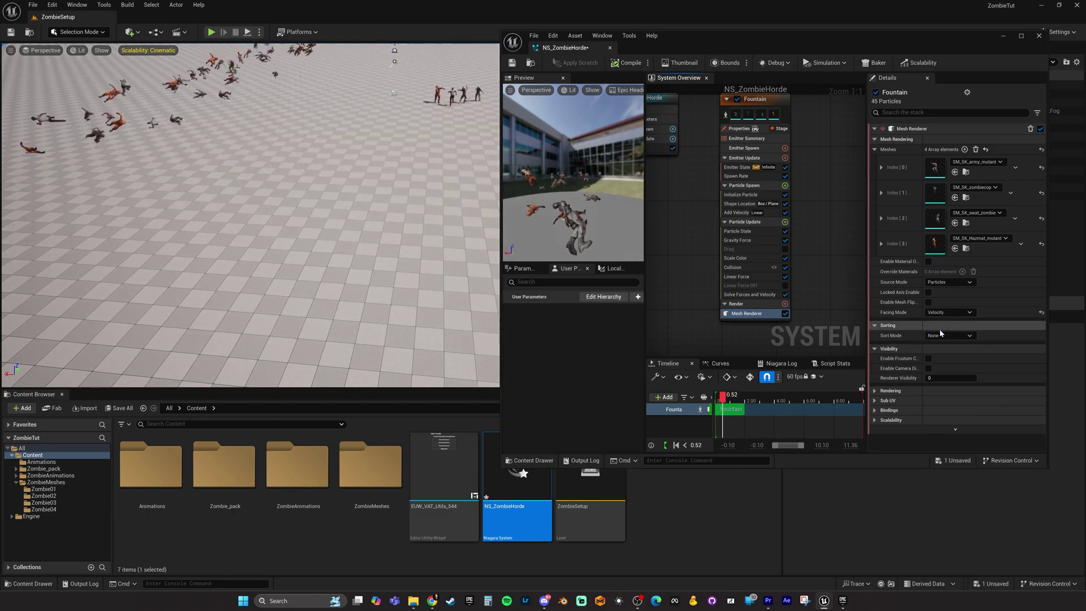
- Examine from several distances and angles how the zombies are oriented relative to their movement and the floor
right_drag(249, 226, 356, 224)
key(w)
key(s)
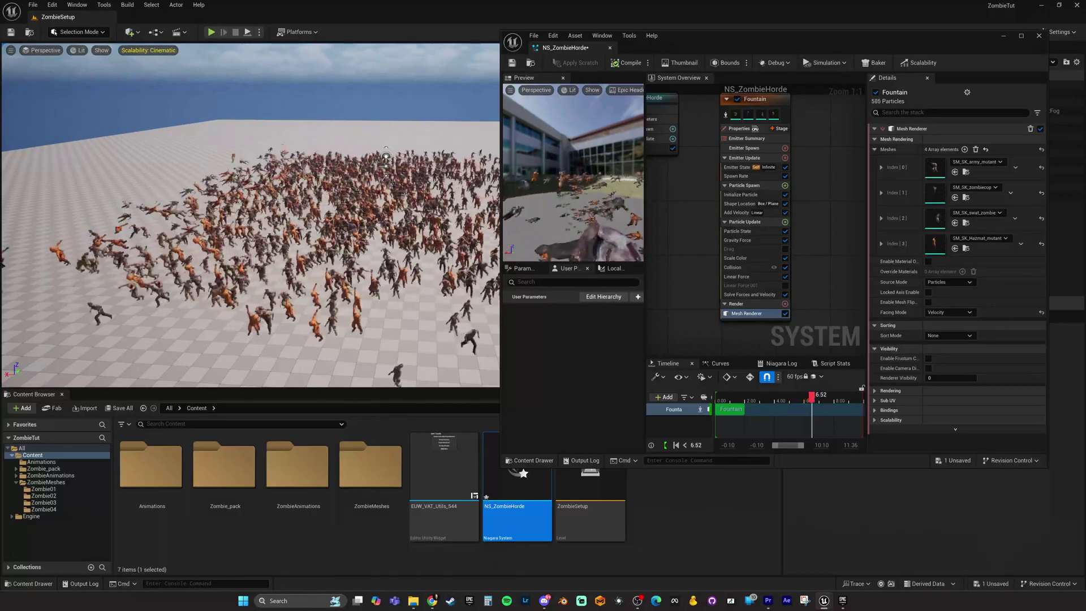
click(356, 223)
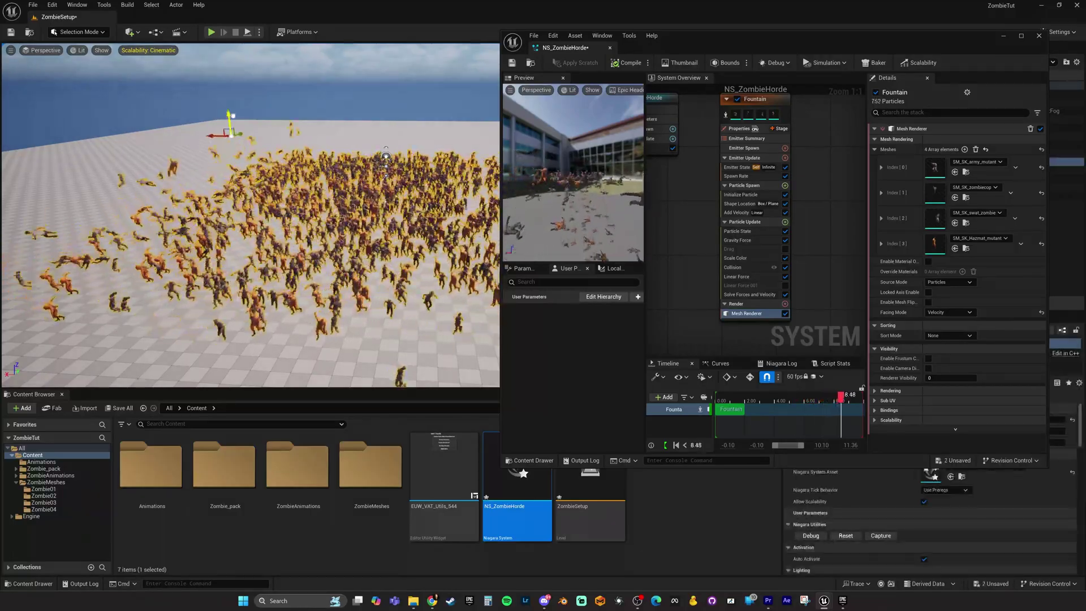
right_drag(357, 223, 357, 203)
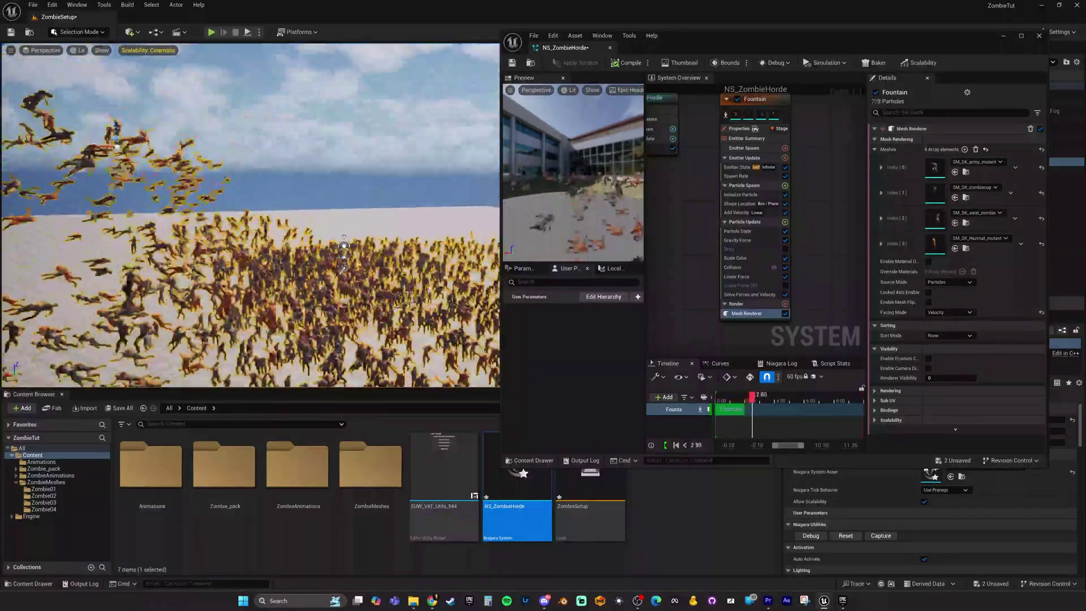
key(Escape)
right_drag(357, 204, 362, 220)
right_drag(292, 180, 309, 230)
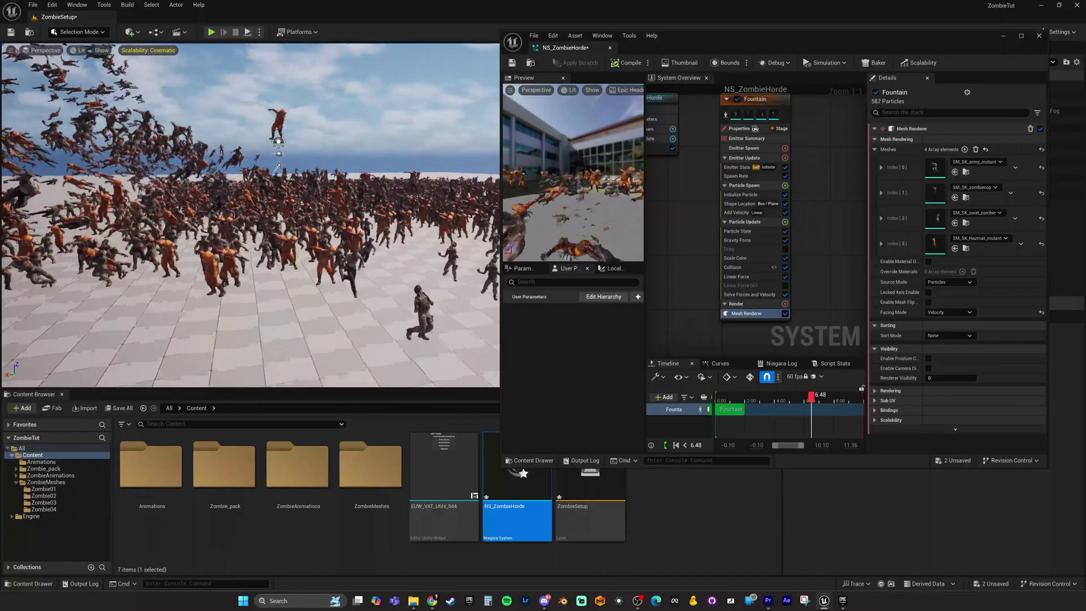
click(279, 170)
right_drag(278, 170, 331, 141)
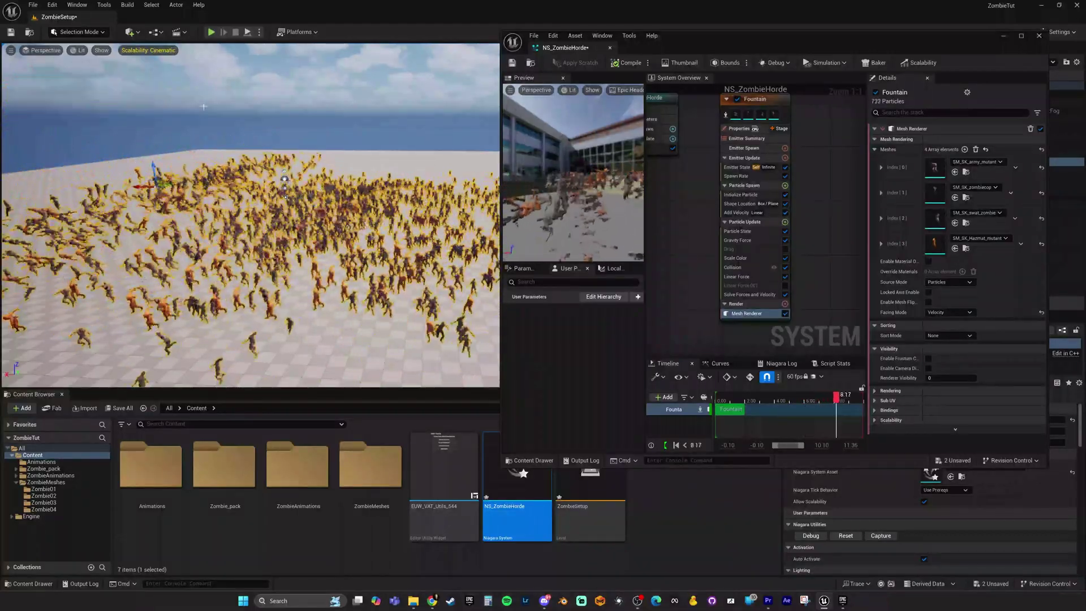
key(Escape)
right_drag(251, 215, 251, 215)
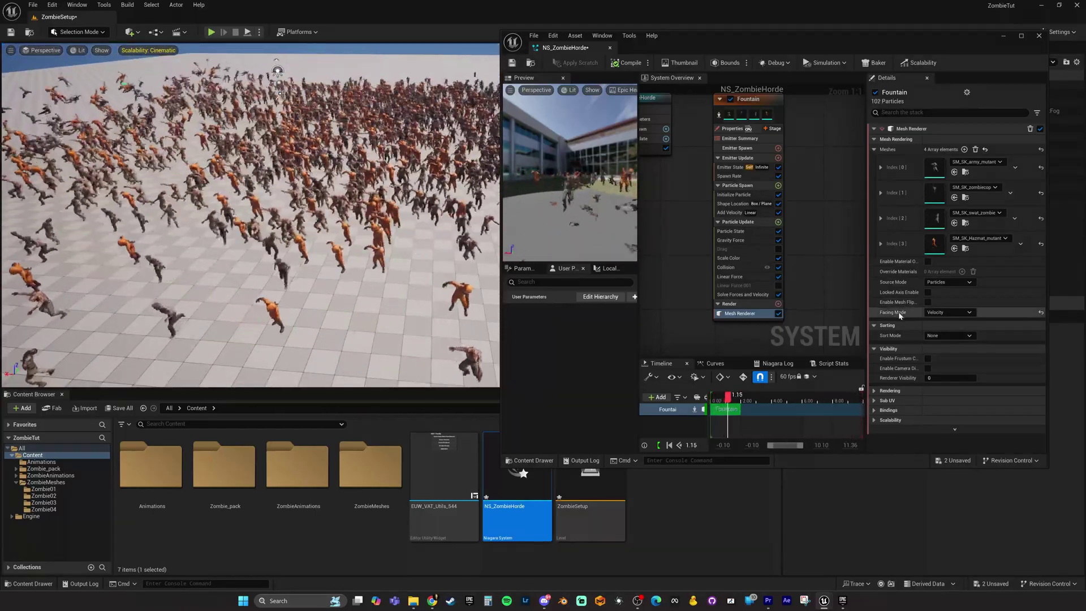
right_drag(251, 215, 250, 215)
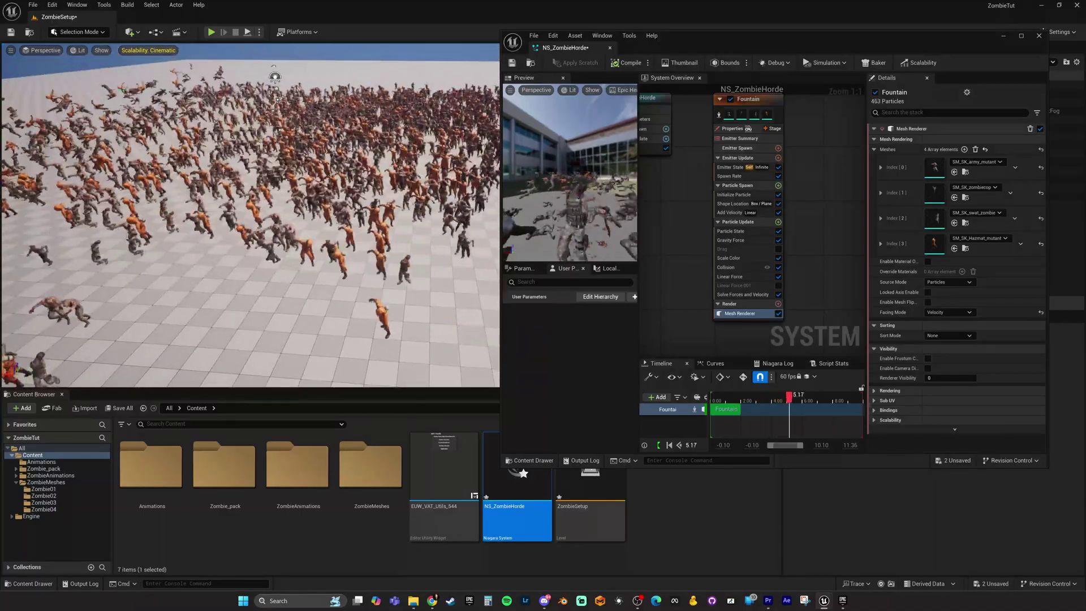
- Add an Update Mesh Orientation module to Particle Update and set its Orientation Method to Orient To Vector(s)
click(779, 222)
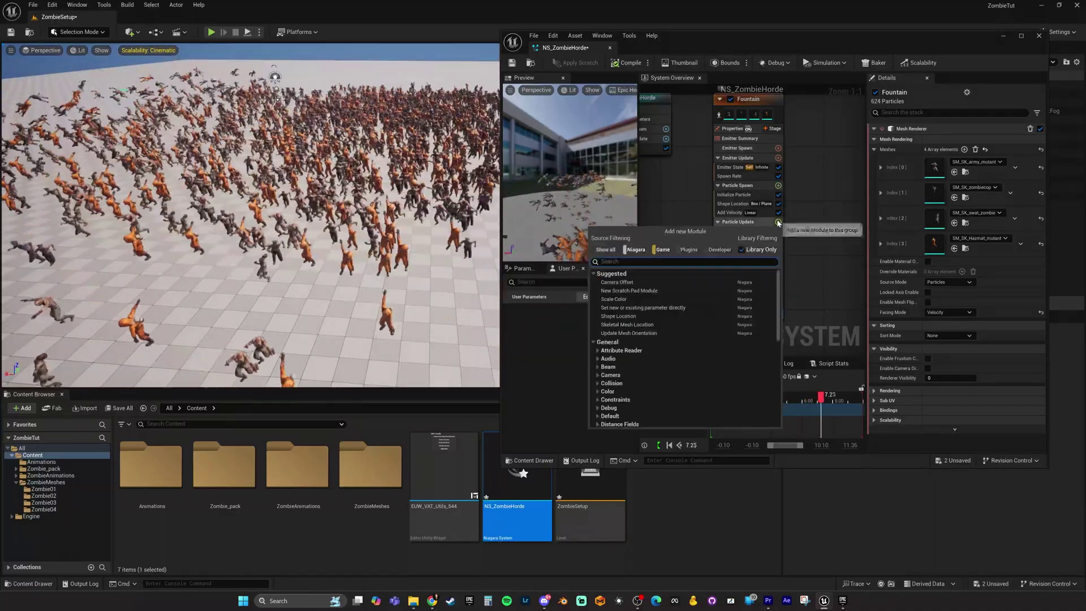
text(upd)
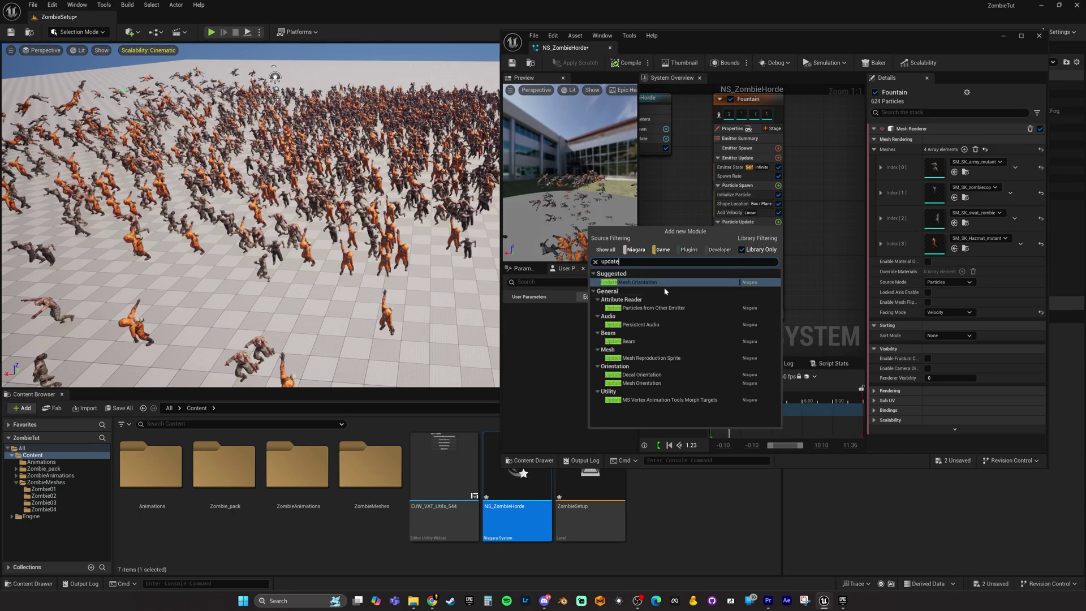
text(ate)
click(664, 283)
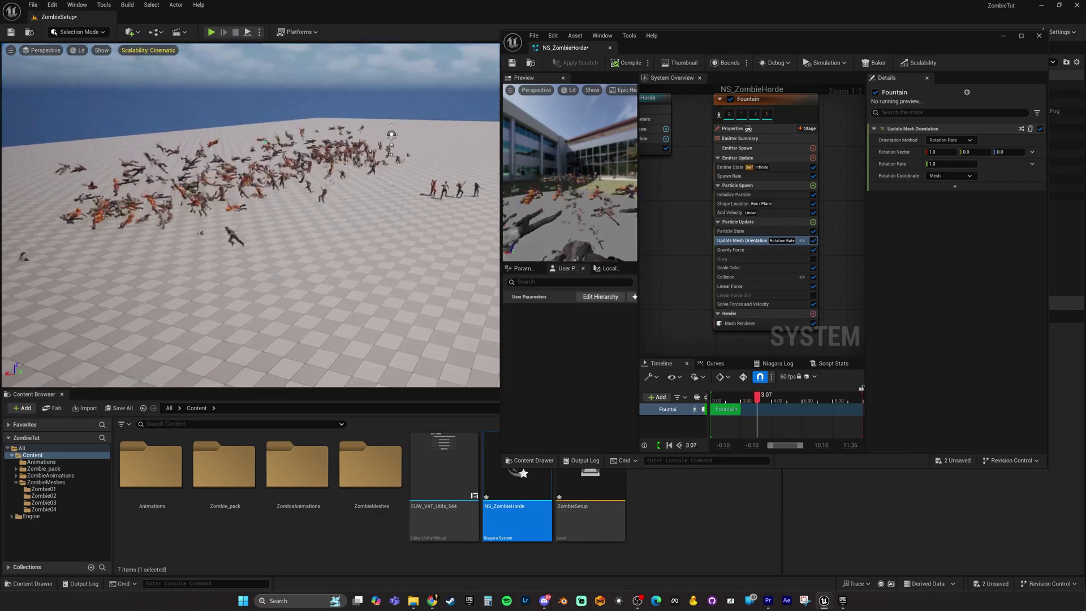
click(950, 139)
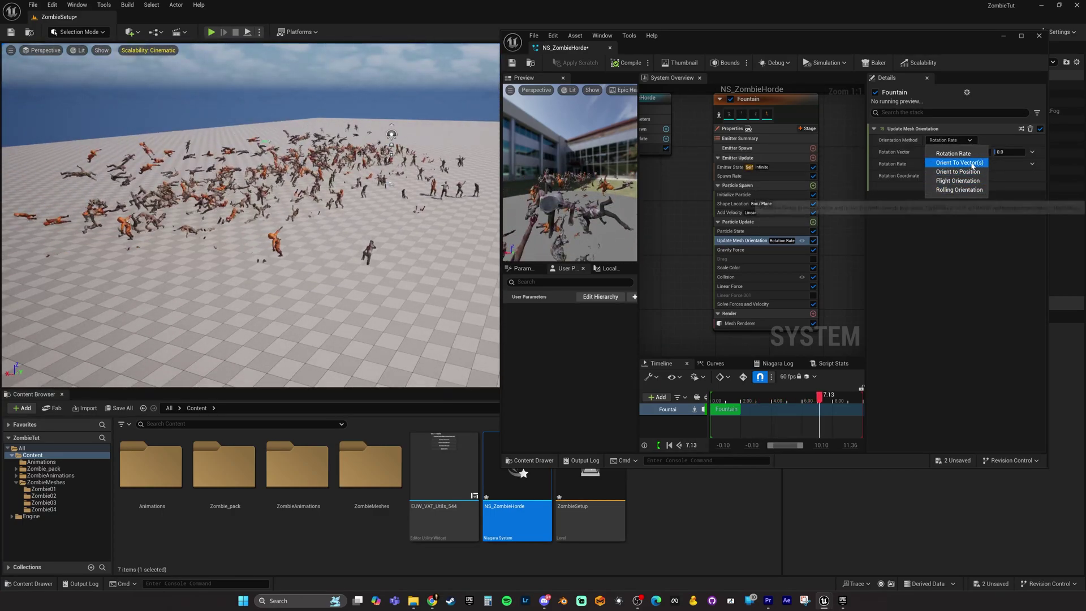
click(972, 163)
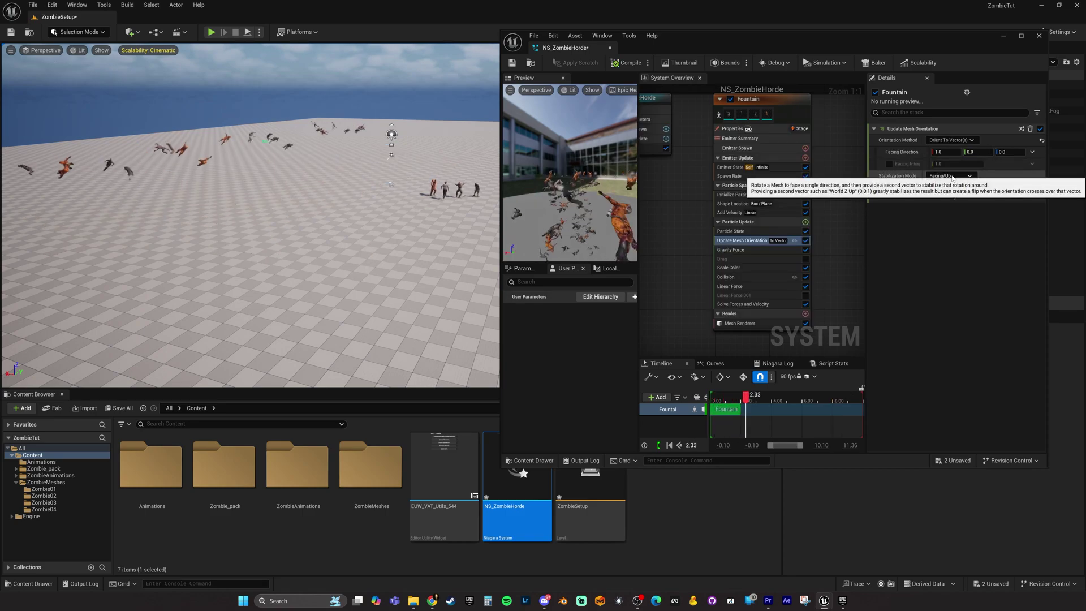
- Set the mesh orientation's Stabilization Mode to Facing and its Facing Direction Y to -90
click(968, 176)
click(944, 188)
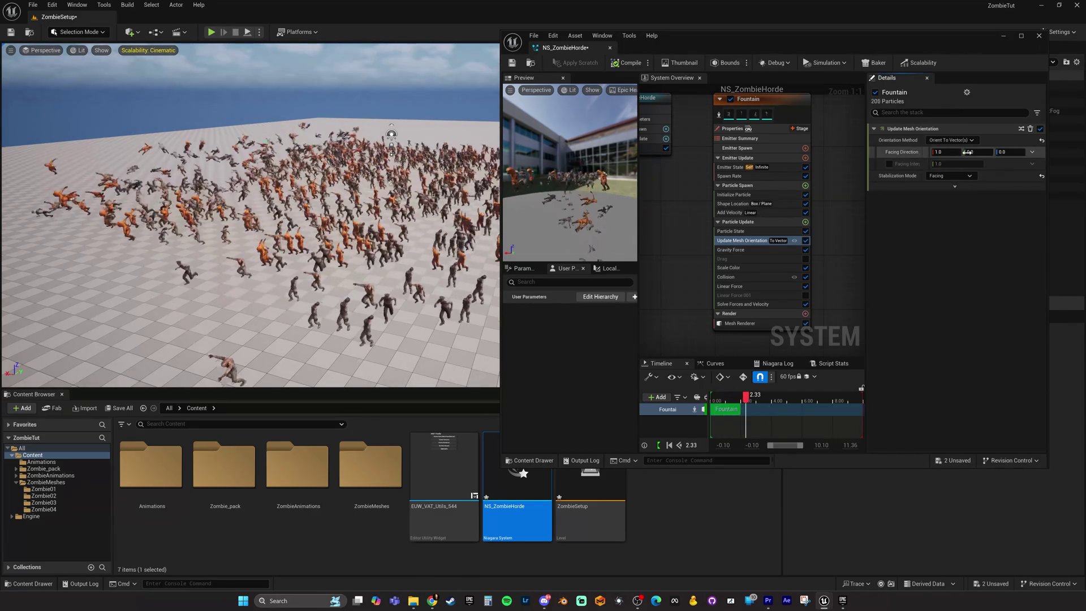
click(971, 152)
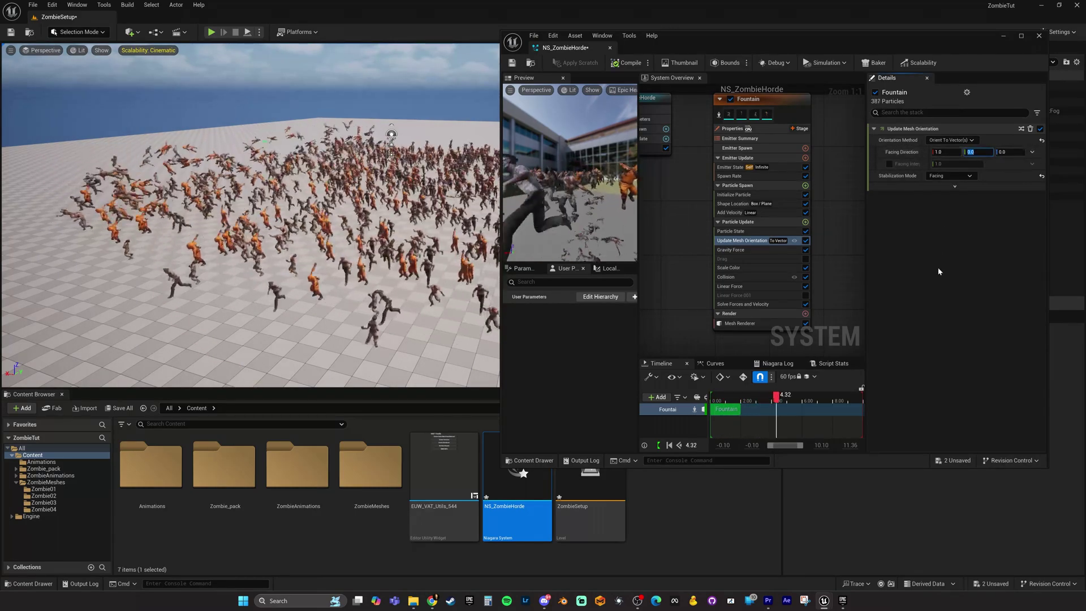
text(-90)
key(Return)
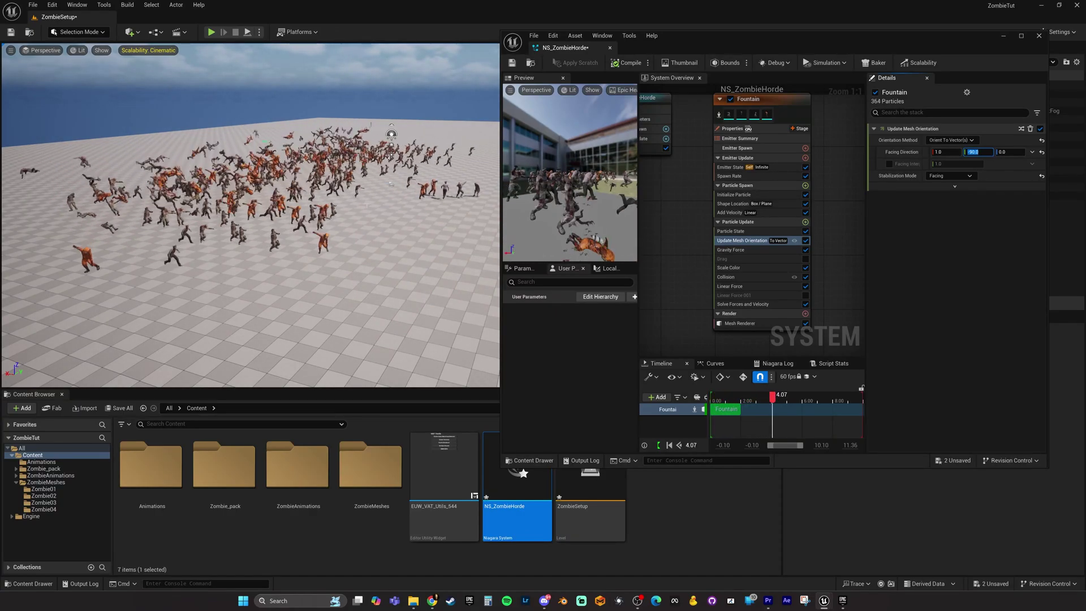
right_drag(367, 205, 301, 297)
key(w)
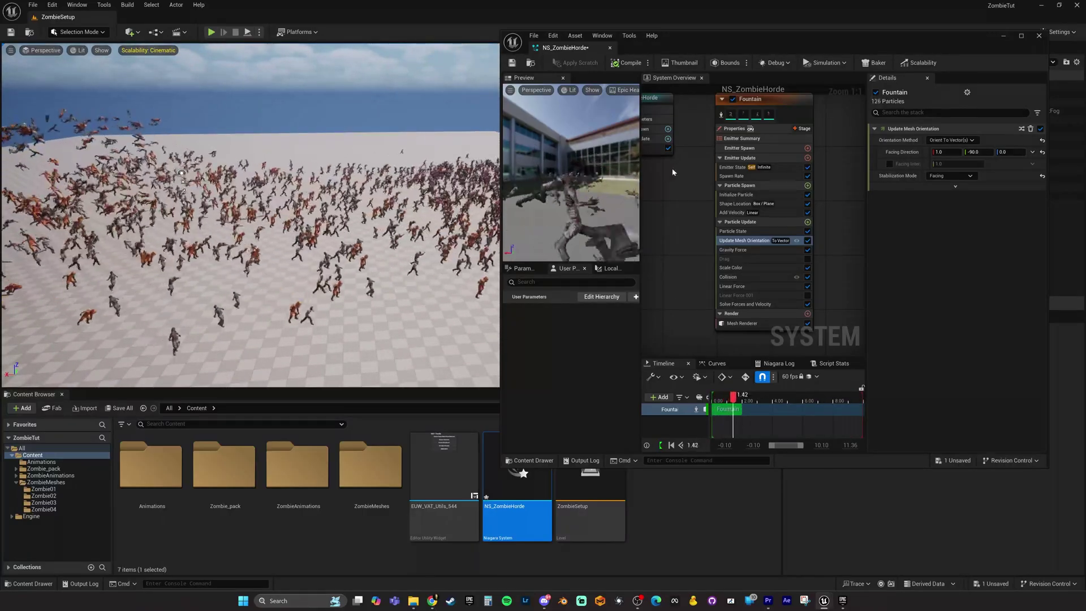
- Close the Niagara preview, widen the System Overview by narrowing the User Parameters area, and view the horde from closer
click(563, 79)
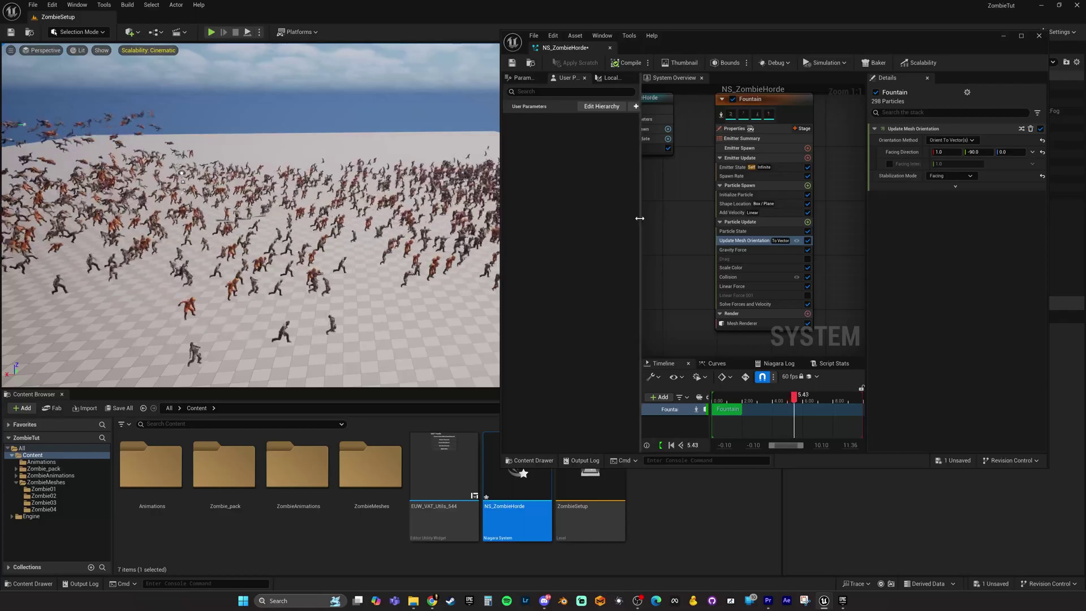
drag(641, 220, 594, 222)
right_drag(251, 221, 215, 184)
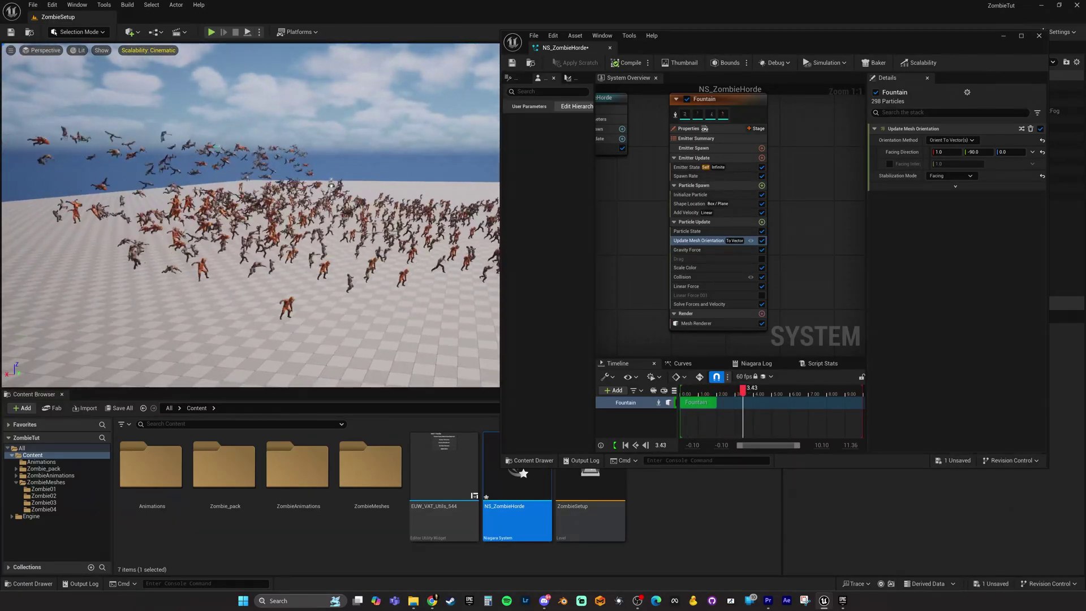
scroll(391, 171, up, 3)
right_drag(250, 215, 275, 214)
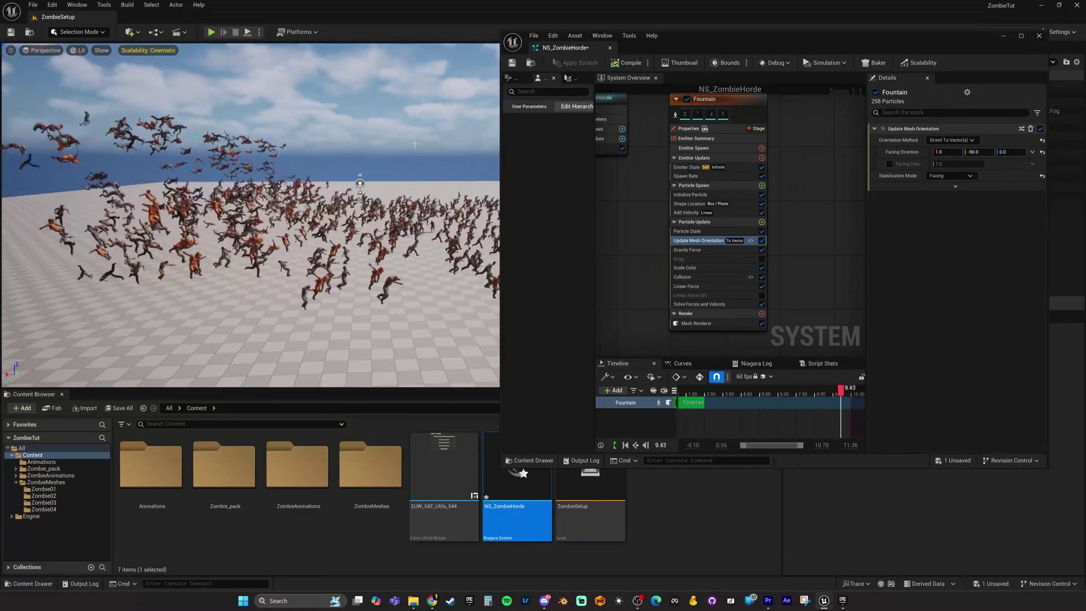
- Set the Collision module's Restitution to 0.1 and check how the zombies land on the floor
click(685, 278)
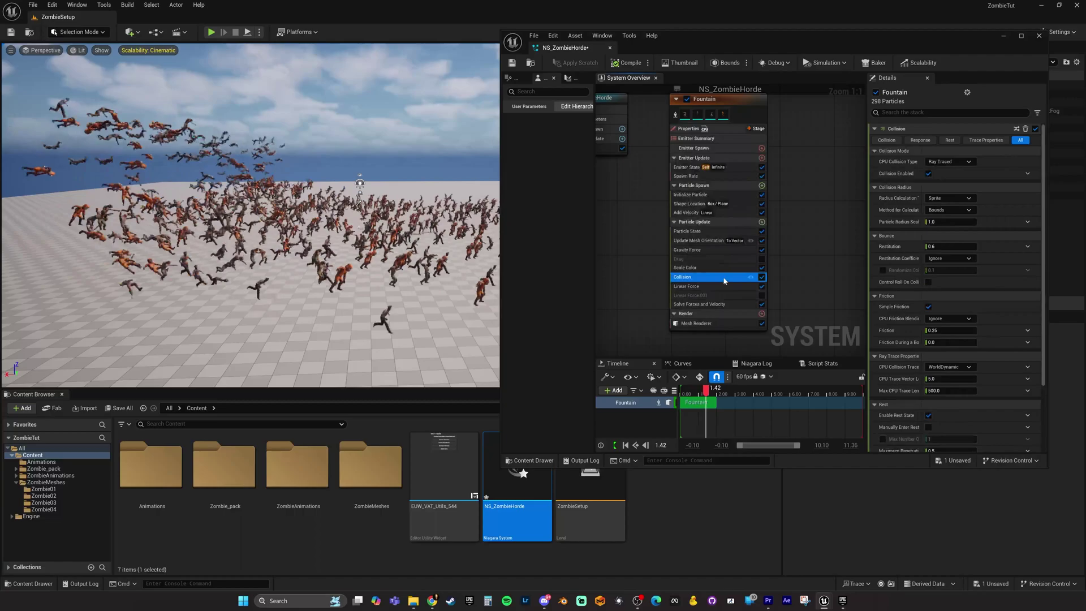
mouse_move(317, 249)
right_down()
mouse_move(317, 239)
mouse_move(307, 243)
right_up()
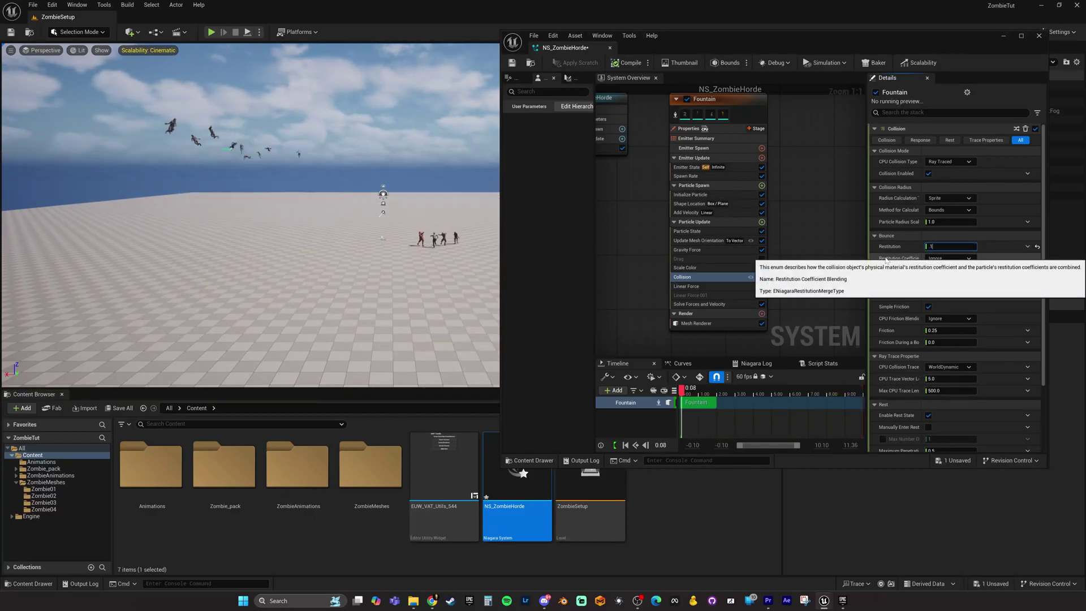
key(w)
right_drag(272, 215, 291, 249)
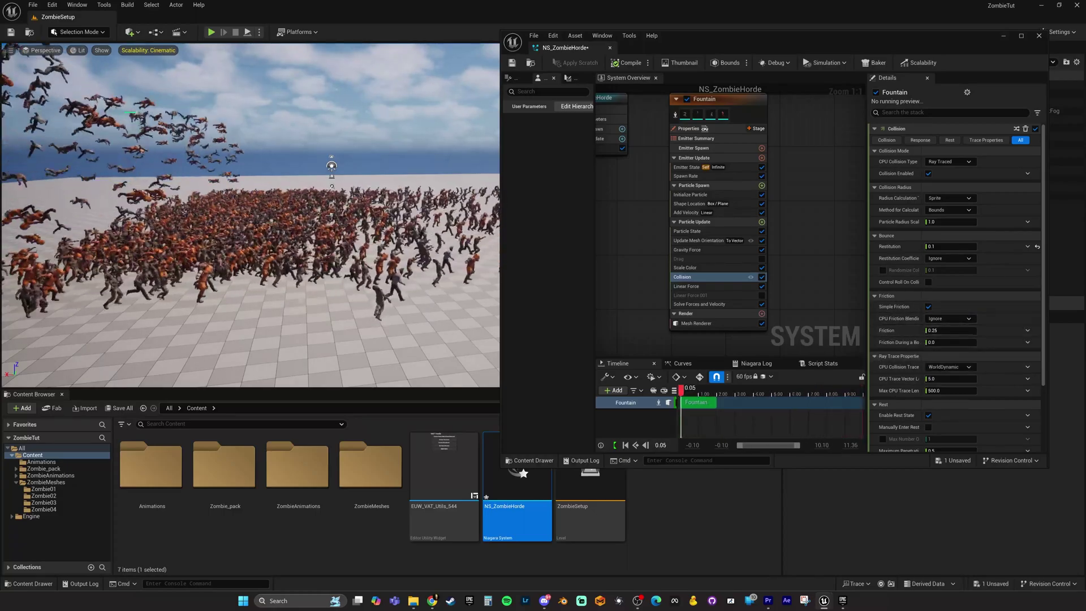
right_drag(339, 226, 232, 237)
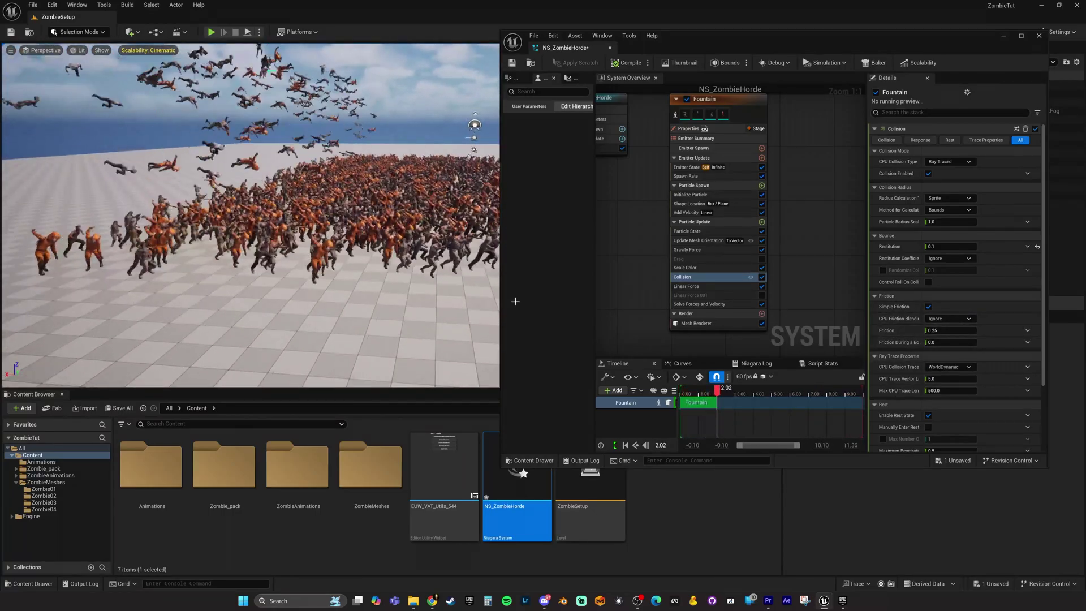
- Set the Collision module's Friction to 0.05 and check how the horde spreads
click(950, 330)
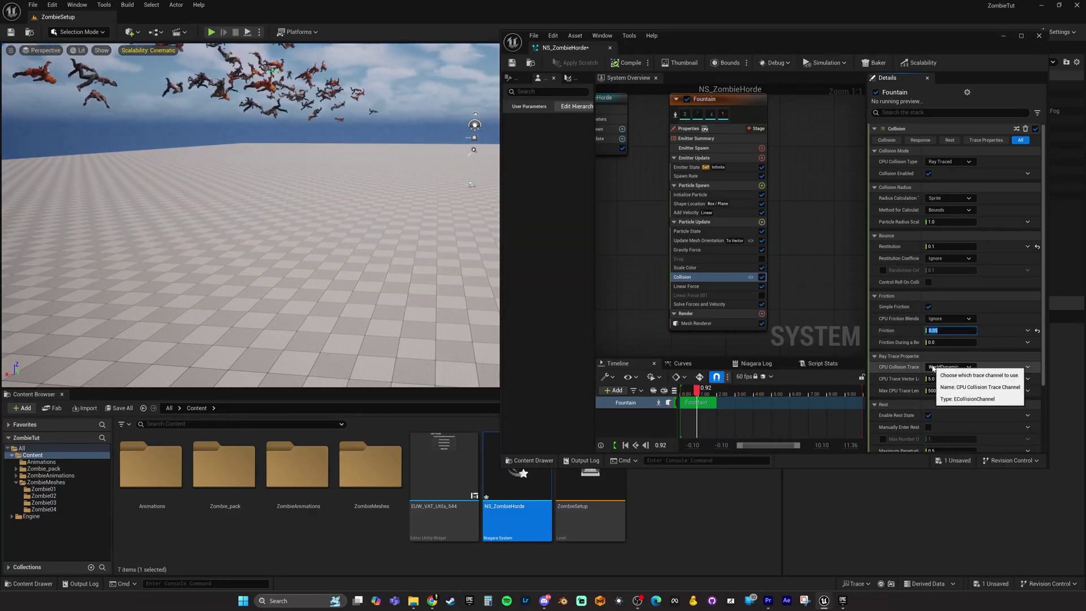
right_drag(339, 227, 390, 215)
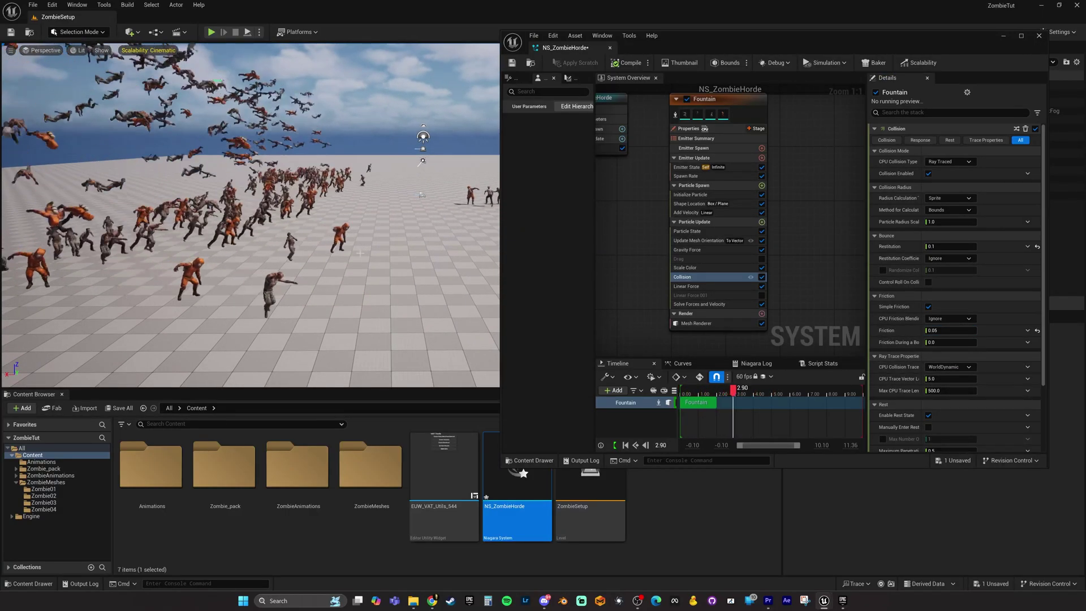
right_drag(384, 252, 487, 305)
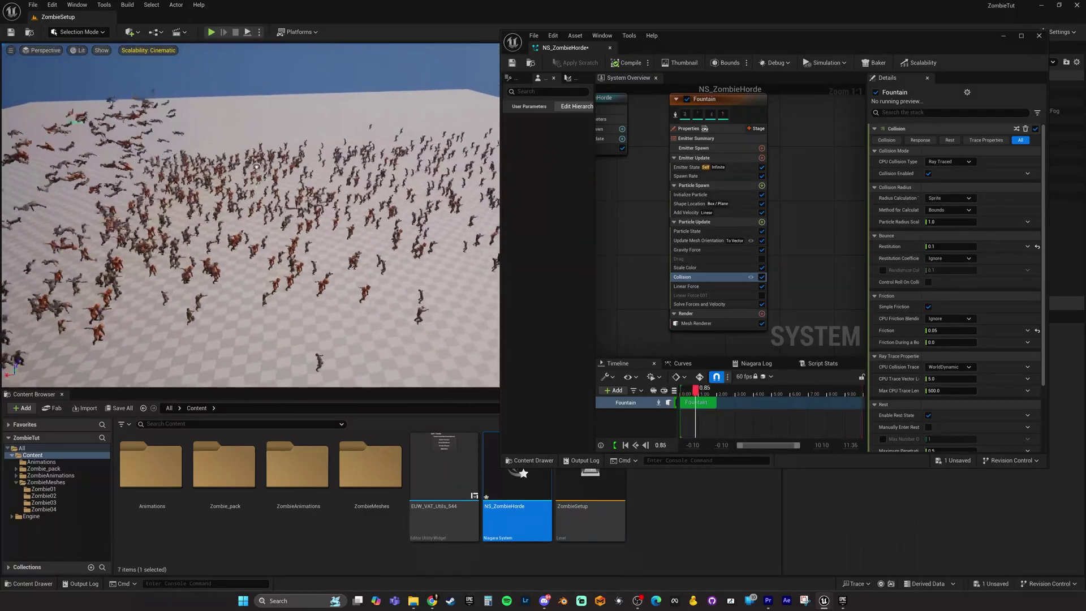
right_drag(257, 167, 215, 148)
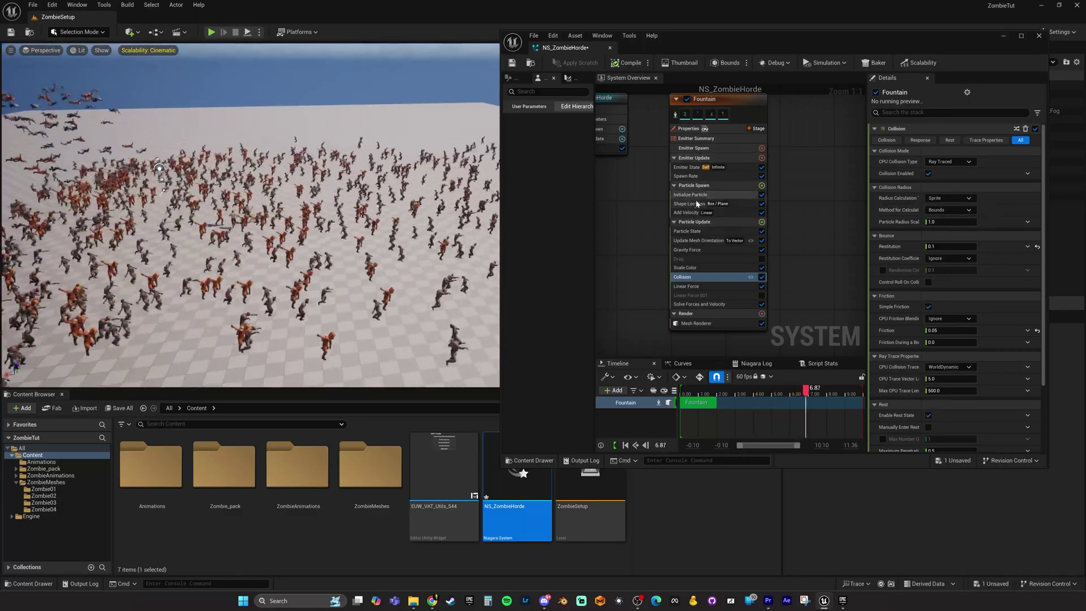
- Set the active Linear Force's X random range to a Minimum of -80 and a Maximum of -120
click(710, 286)
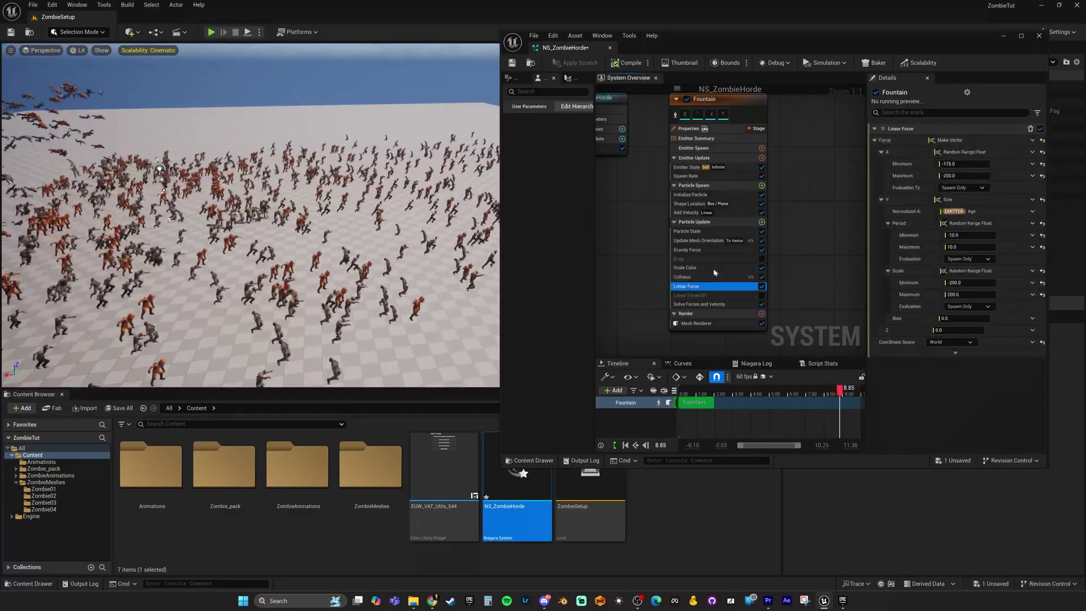
click(950, 164)
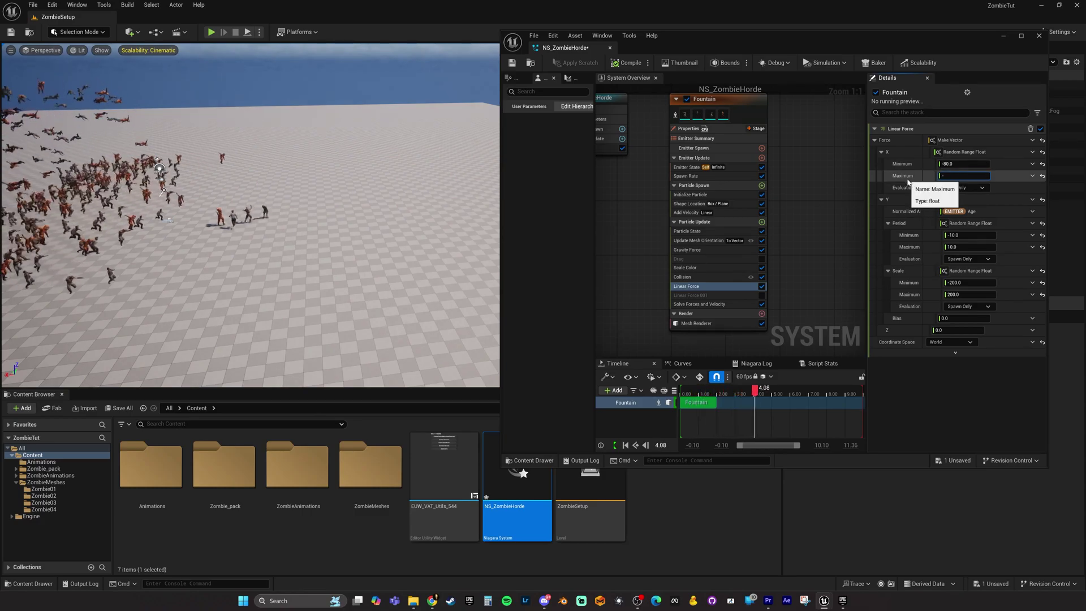
key(Return)
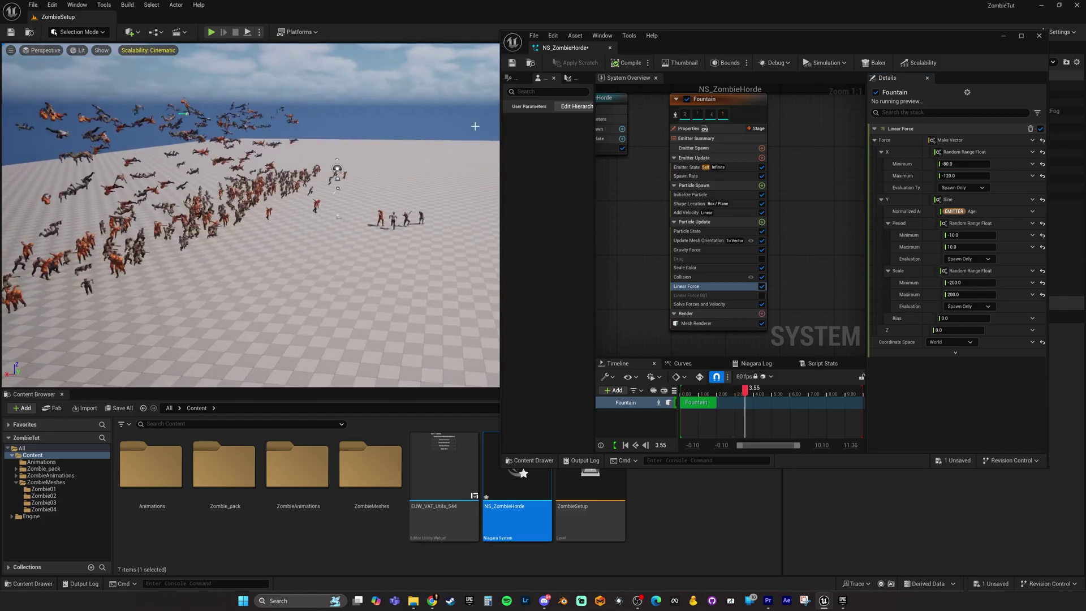
mouse_move(448, 119)
right_down()
mouse_move(452, 161)
mouse_move(447, 135)
right_up()
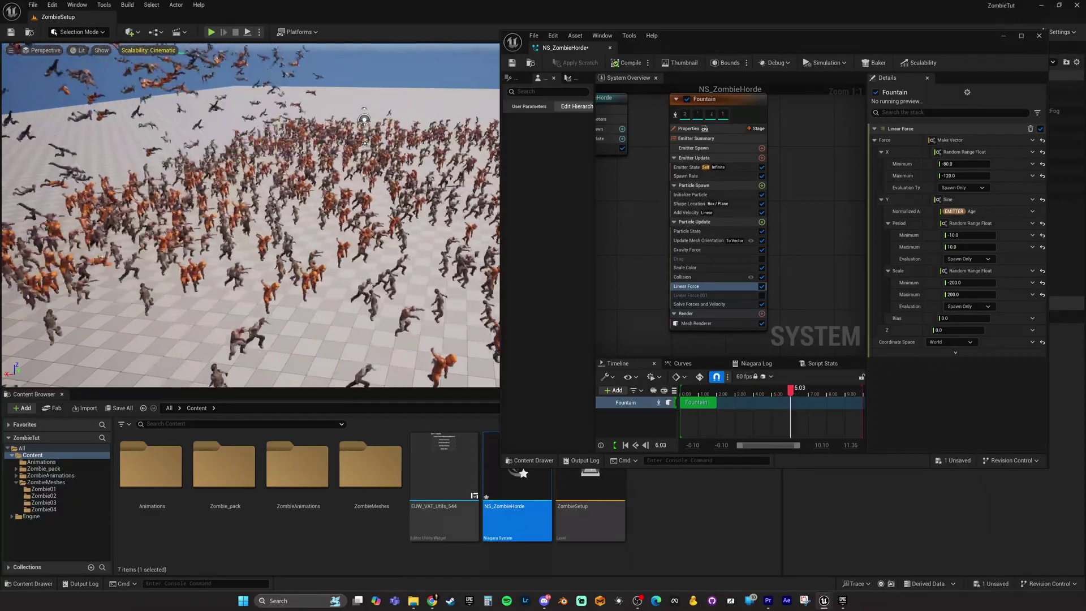
- Enable Cast Shadow on the NS_ZombieHorde actor in the level, then deselect it and view the shadowed horde
click(216, 208)
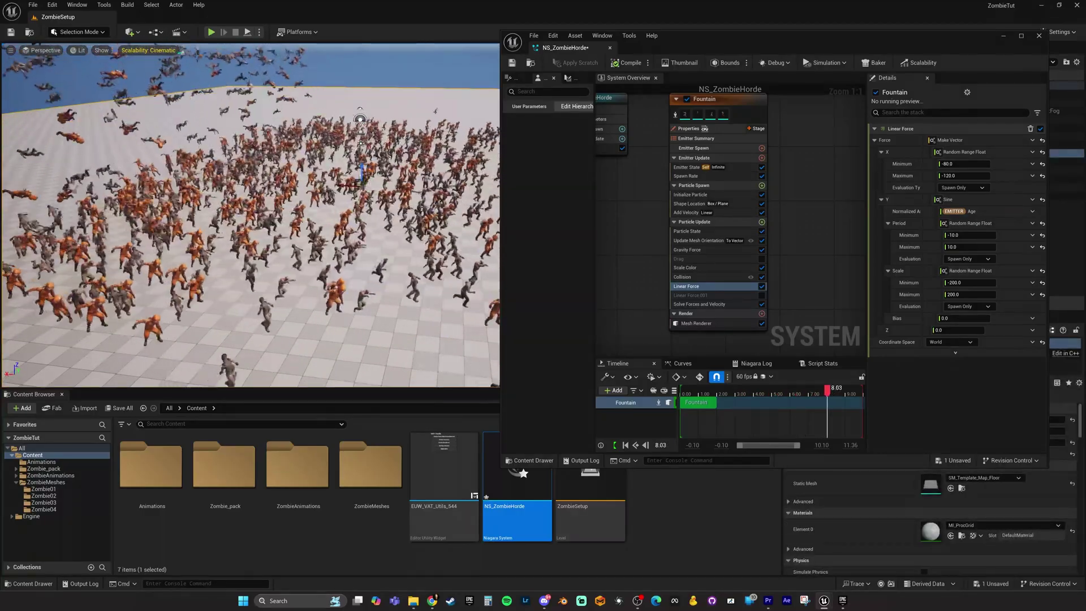
click(215, 267)
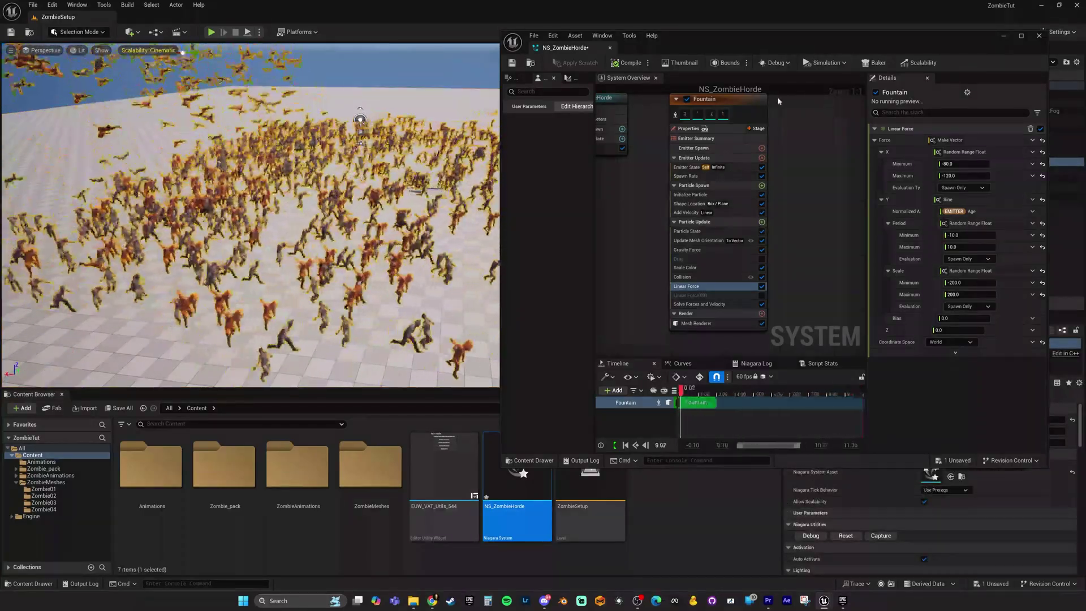
click(1004, 38)
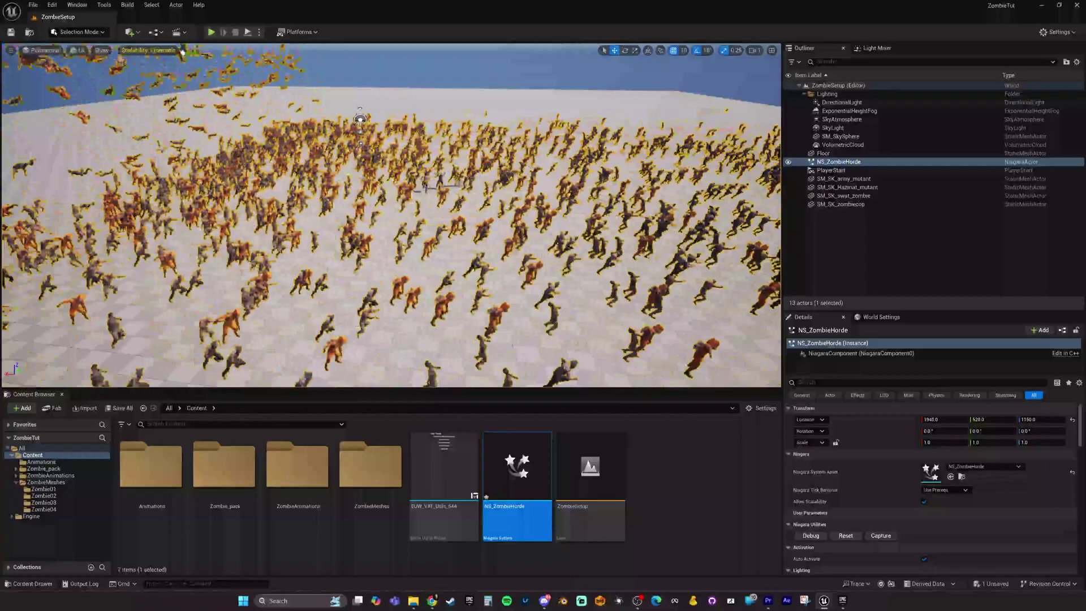
scroll(866, 481, down, 3)
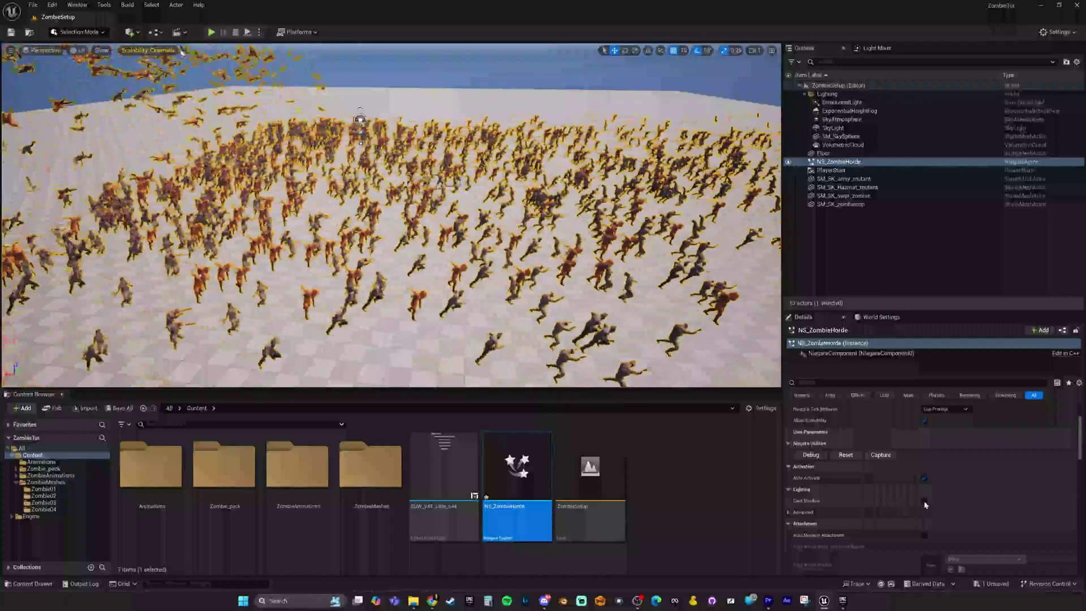
right_drag(390, 215, 390, 215)
key(Escape)
right_drag(566, 313, 566, 313)
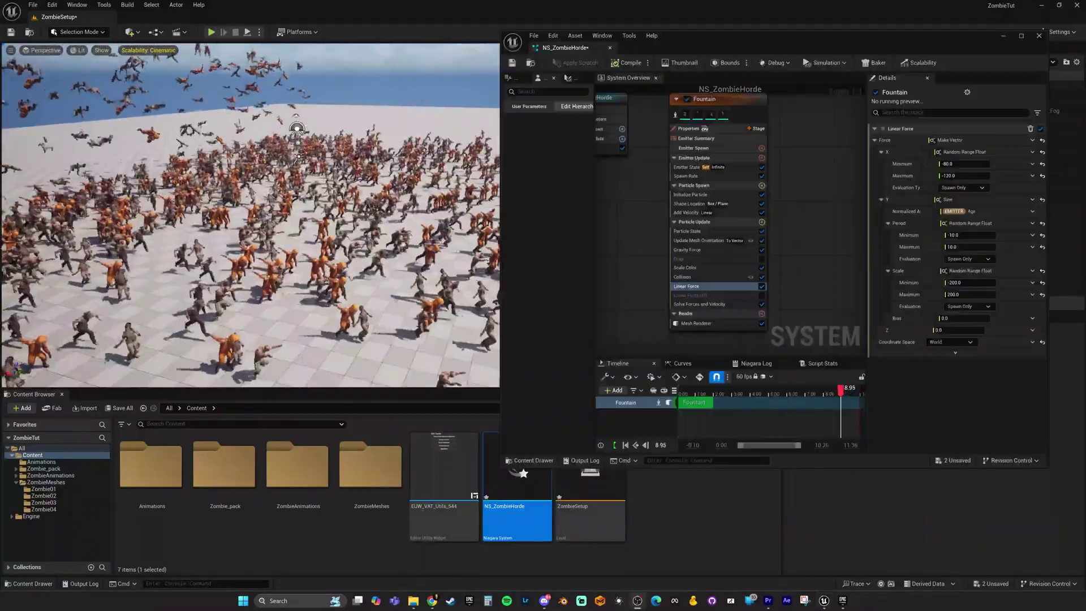
right_drag(250, 215, 250, 215)
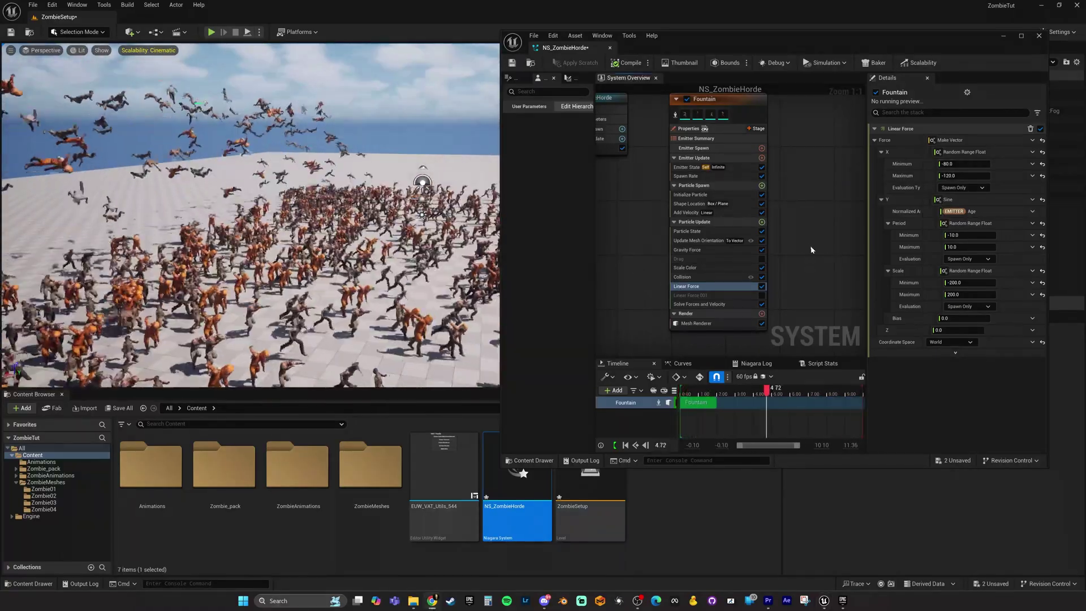
- Add a Scale Mesh Size module to the Fountain emitter's Particle Update group
click(761, 221)
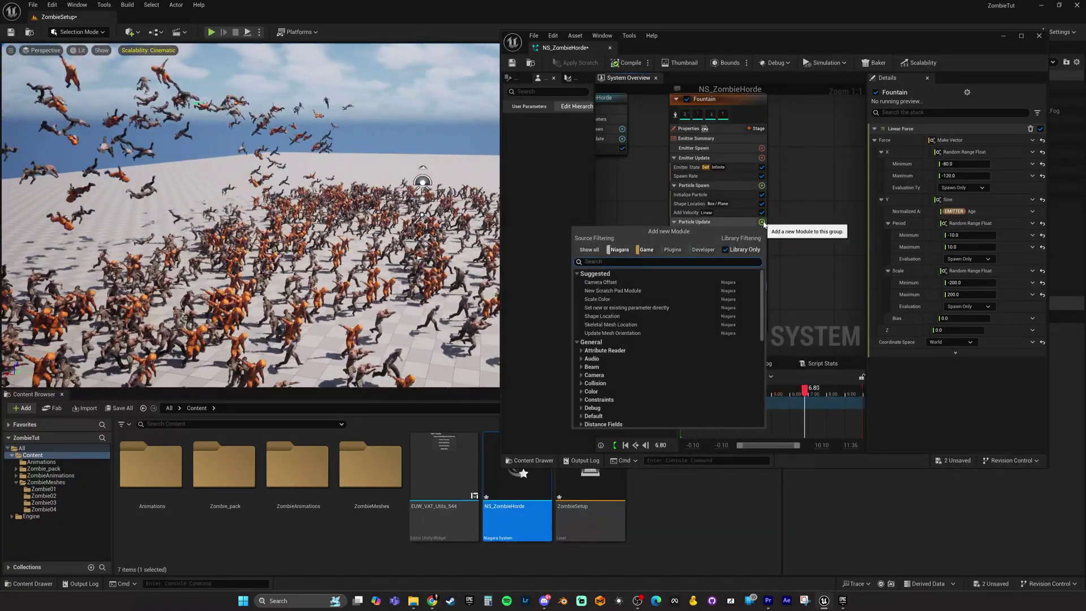
text(sca)
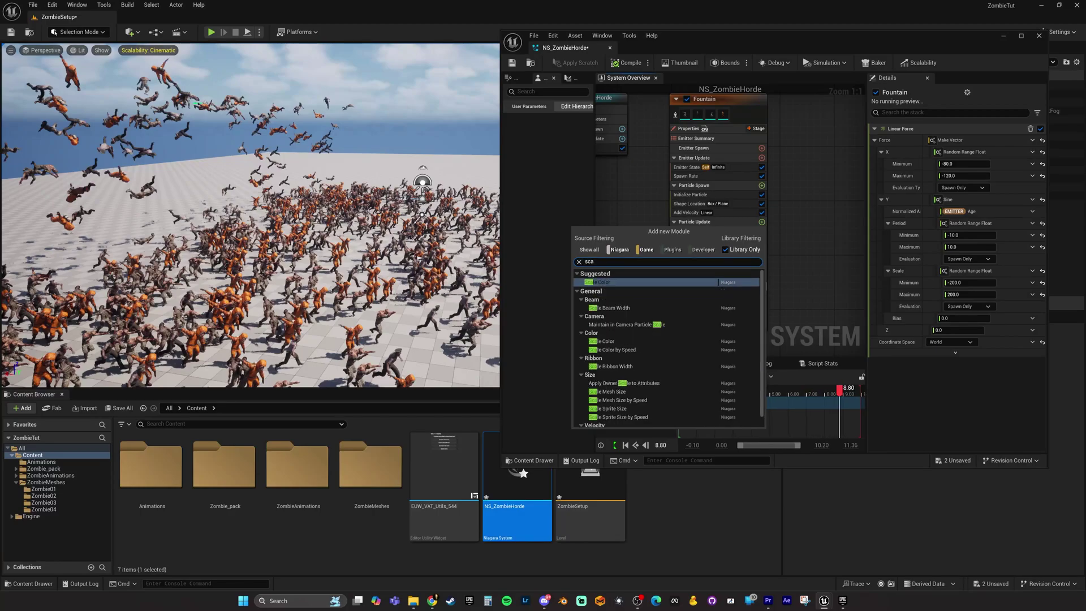
text(le mesh)
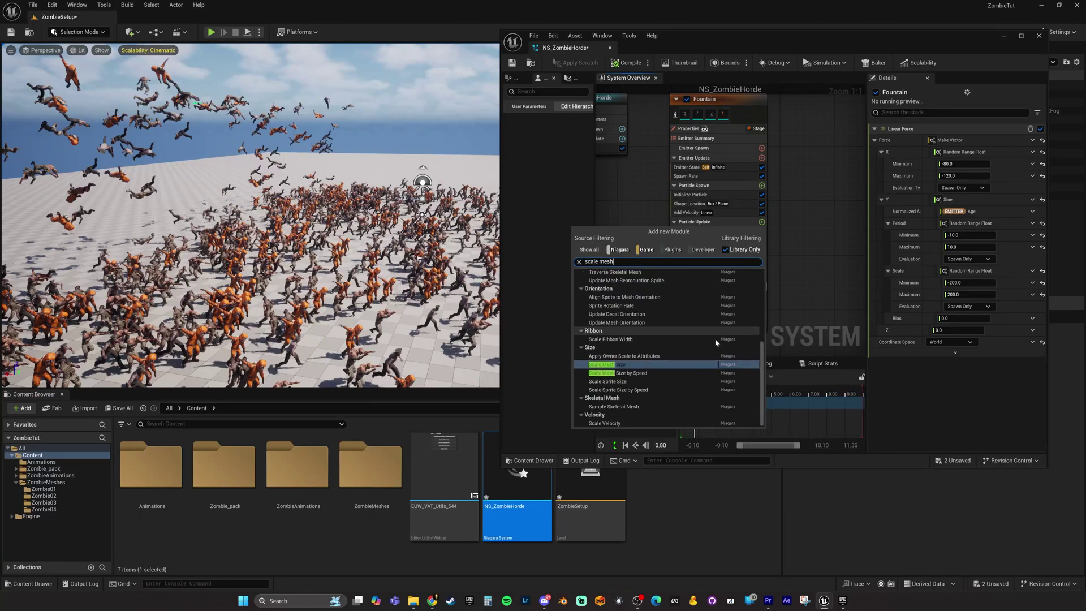
click(611, 365)
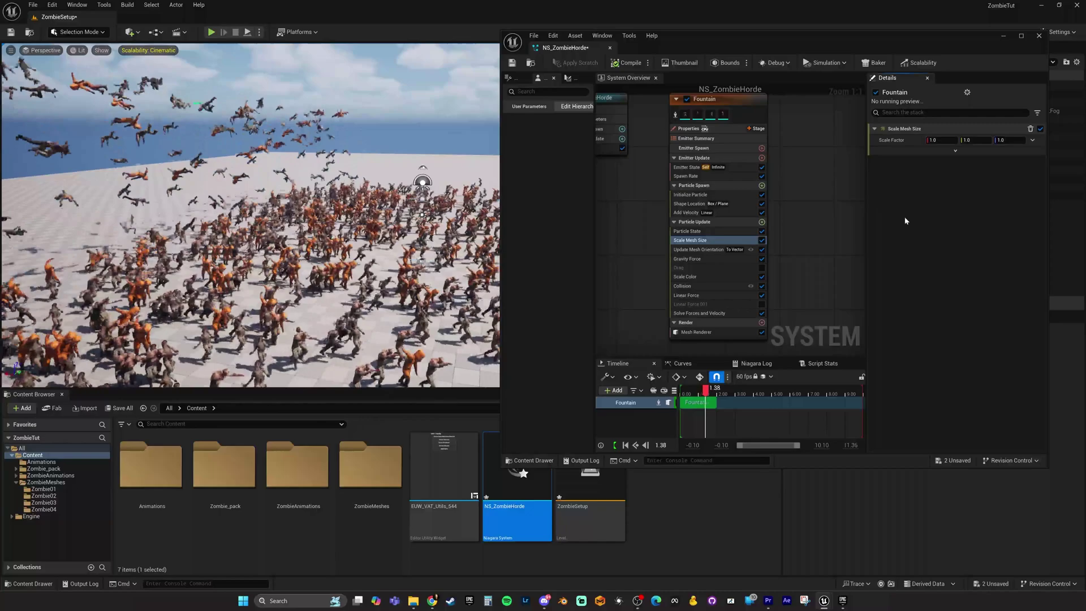
- Set the Scale Factor to Multiply Vector by Float and drive its Float with Float from Curve
click(1032, 141)
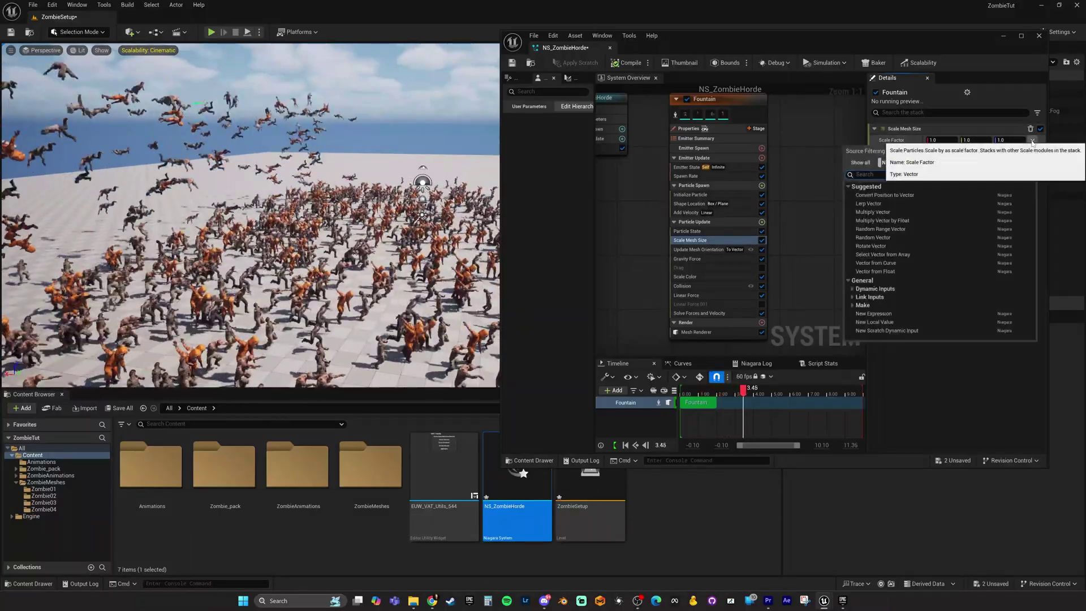
text(multipl)
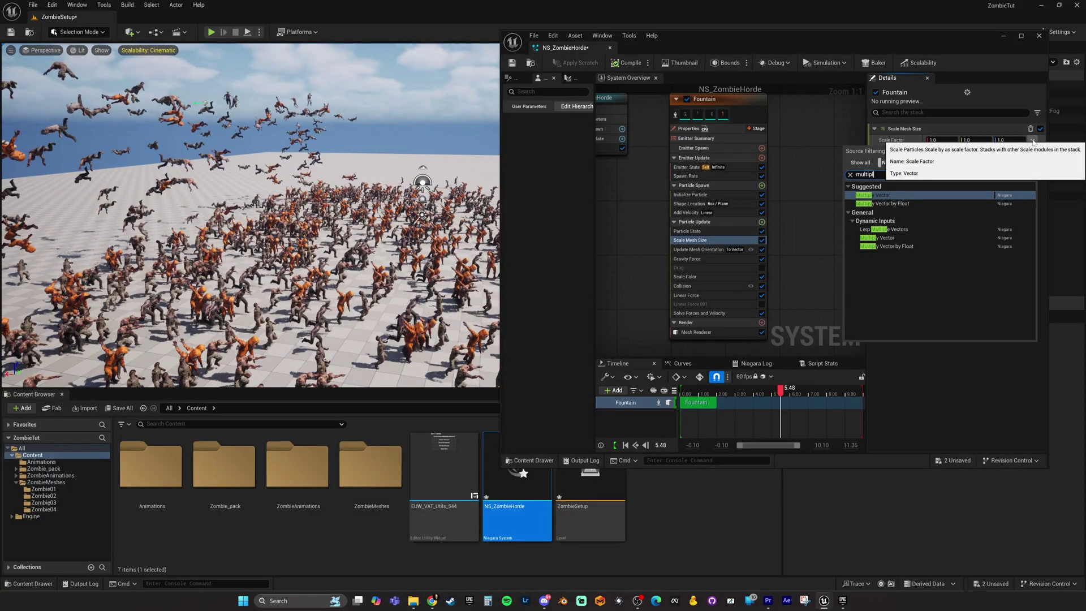
text(y)
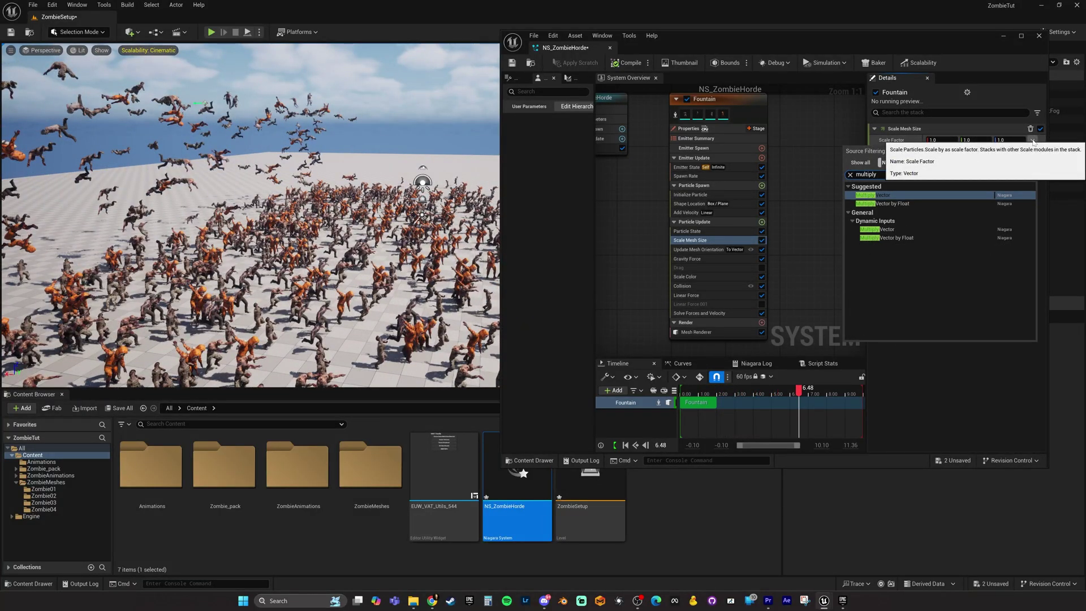
click(945, 204)
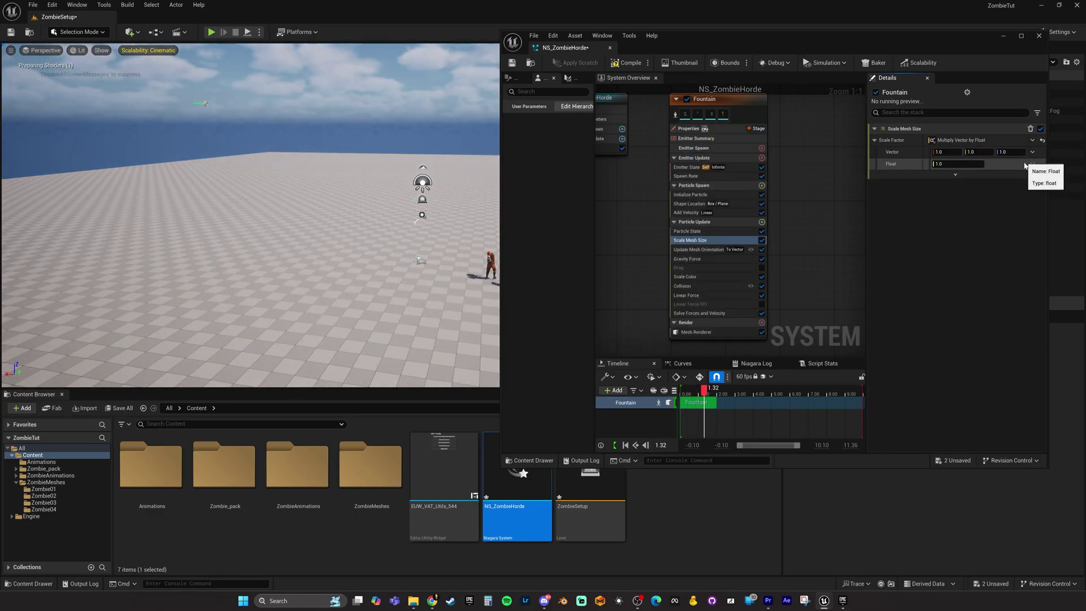
click(1025, 166)
text(curve)
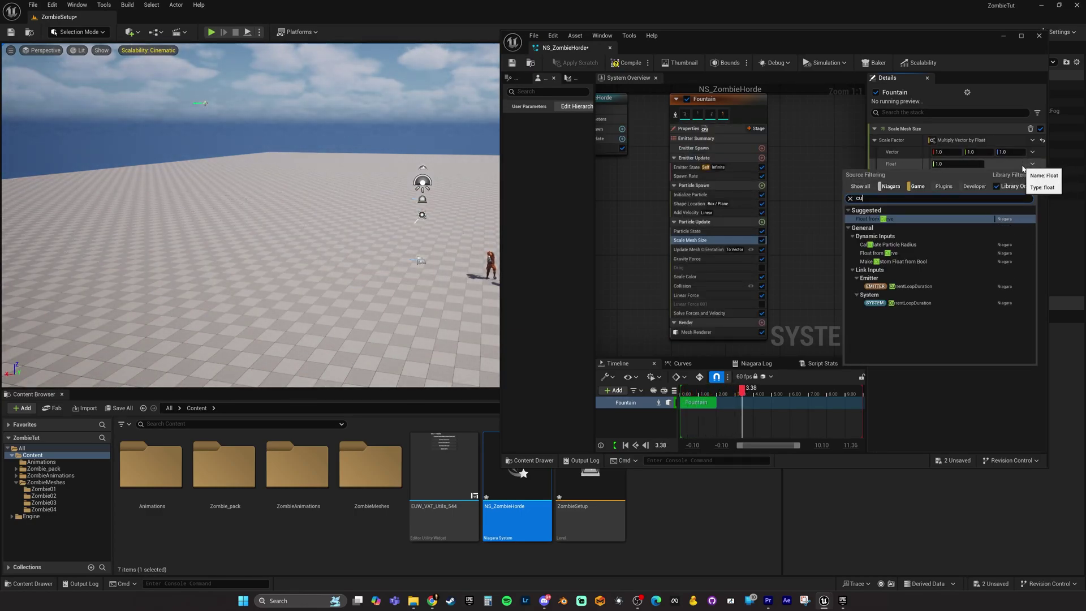
click(901, 220)
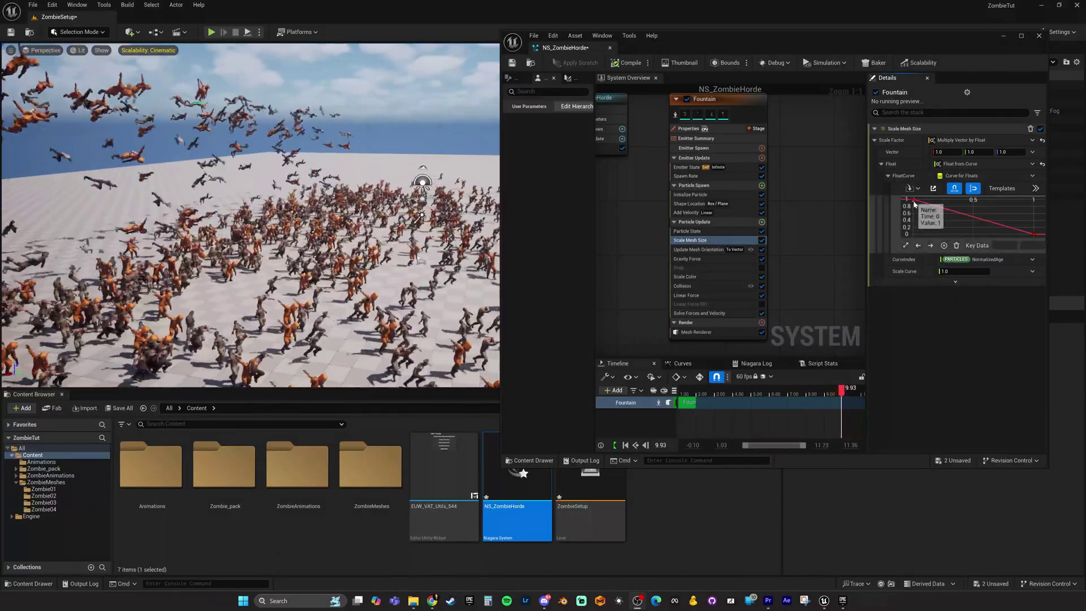
- Lower the scale curve's first key to value 0 and add a second key at time 0.1 with value 1
drag(912, 201, 918, 233)
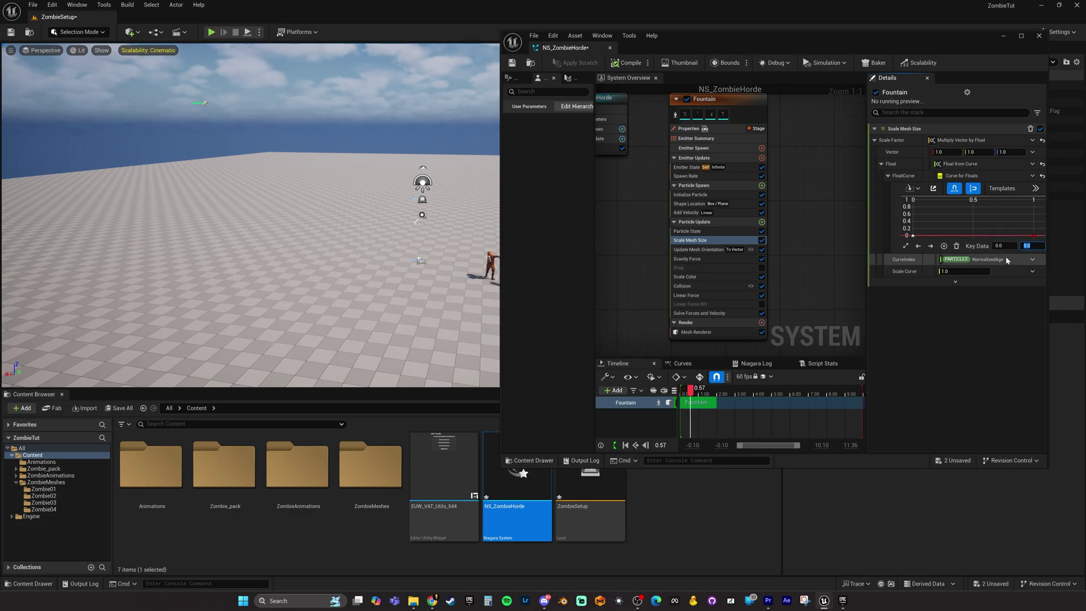
right_click(924, 238)
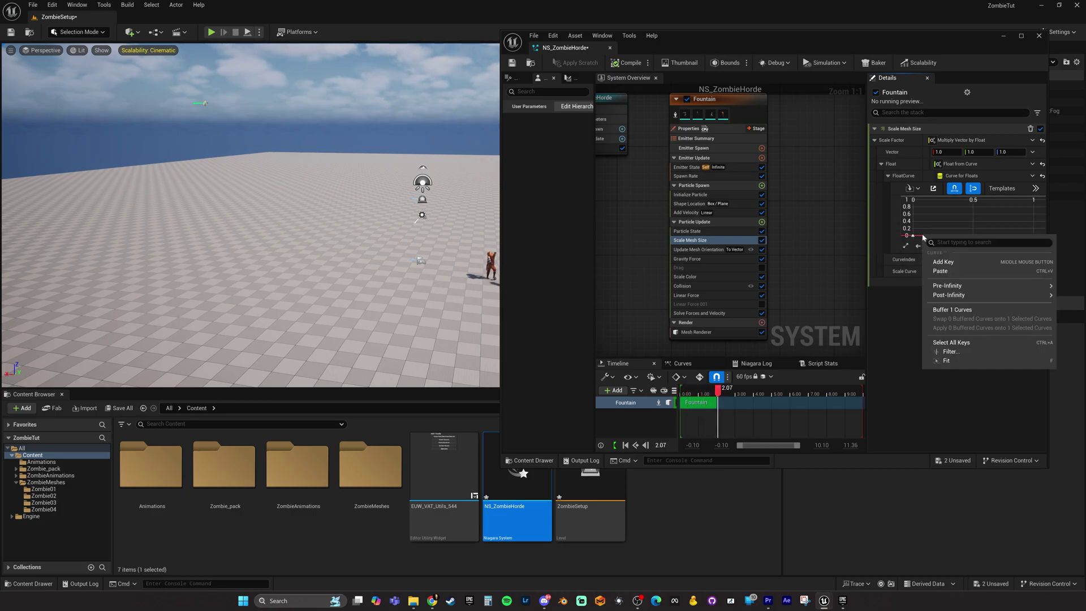
click(946, 262)
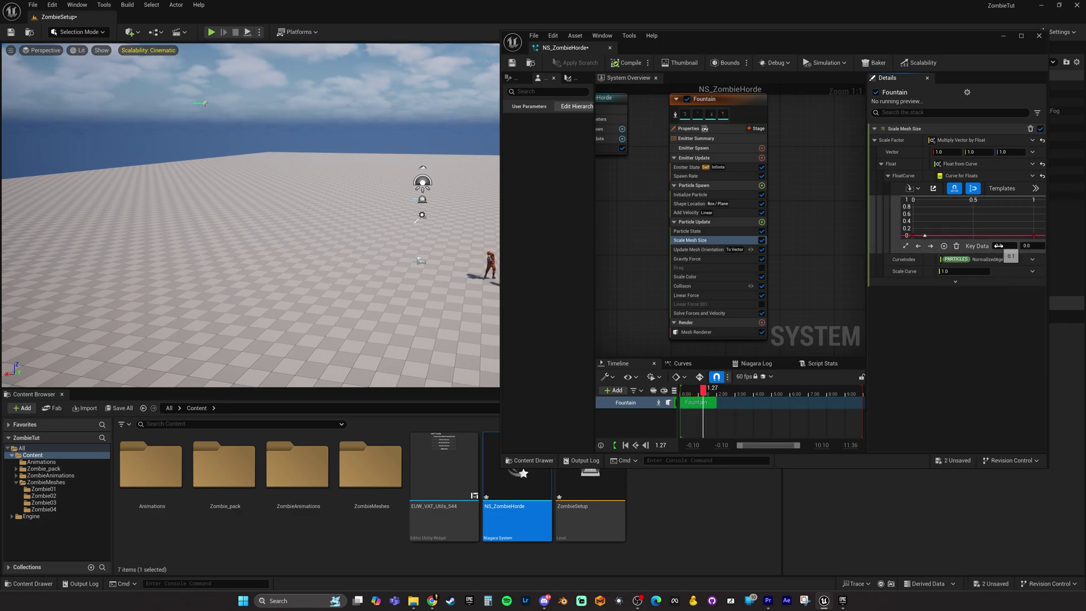
click(1033, 246)
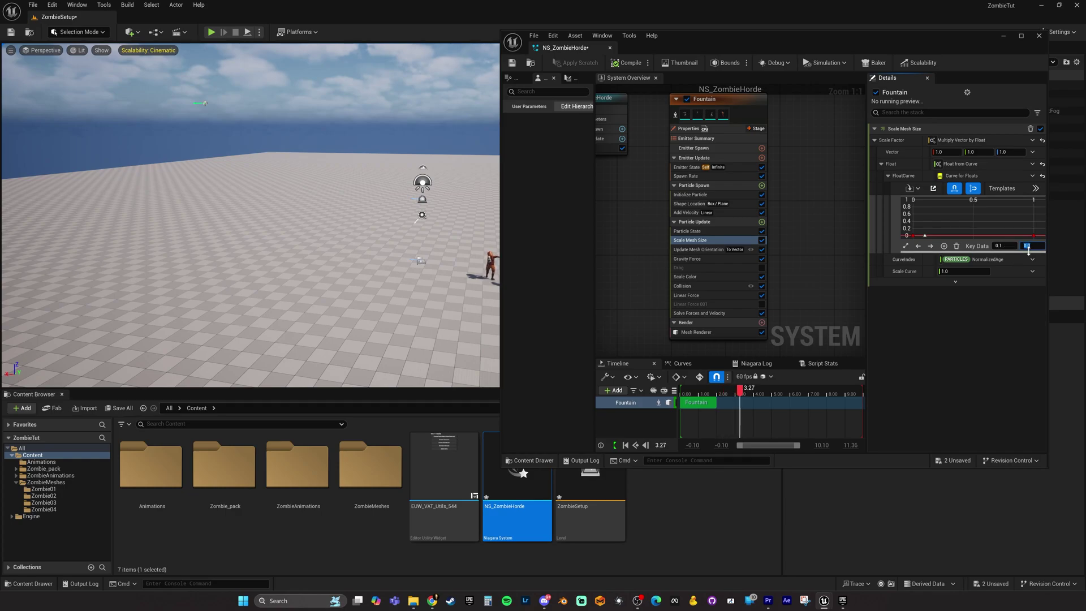
text(1)
key(Return)
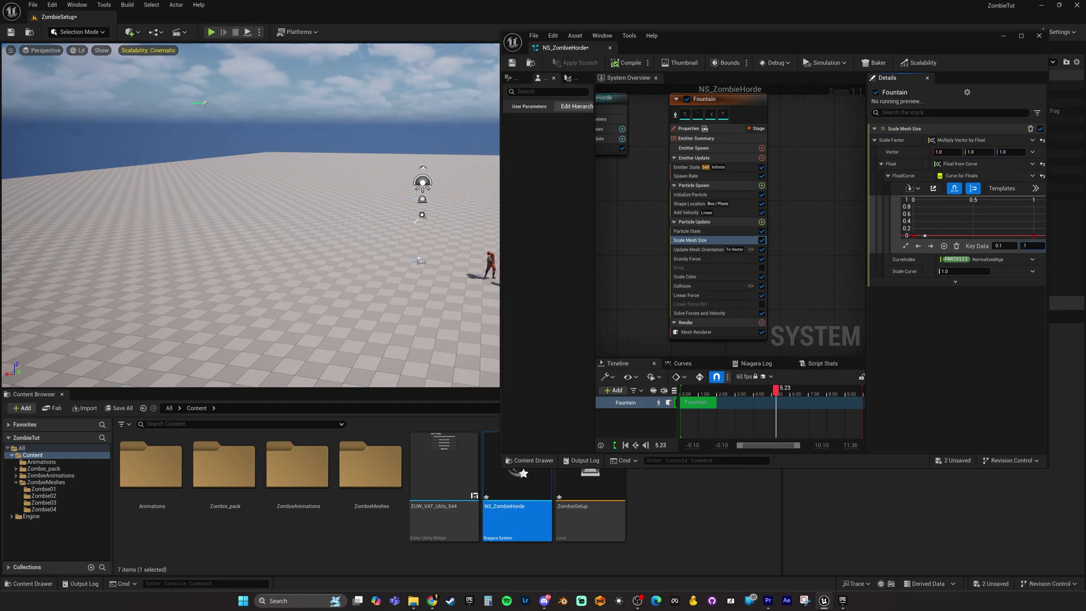
- Add a key with value 1 near the end of the scale curve and set its time to 0.95
right_click(1021, 244)
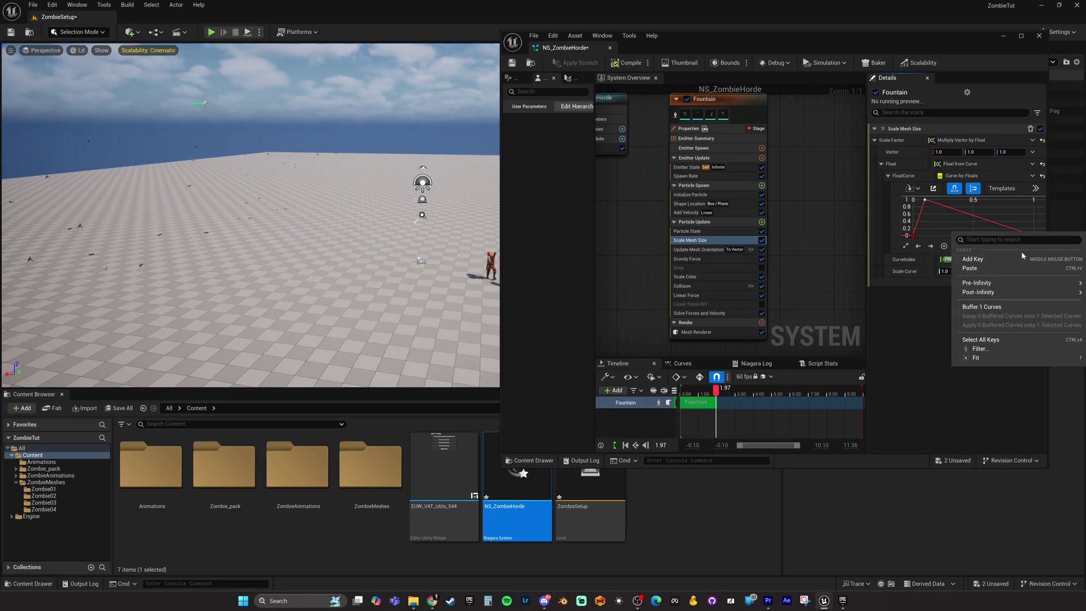
click(1008, 260)
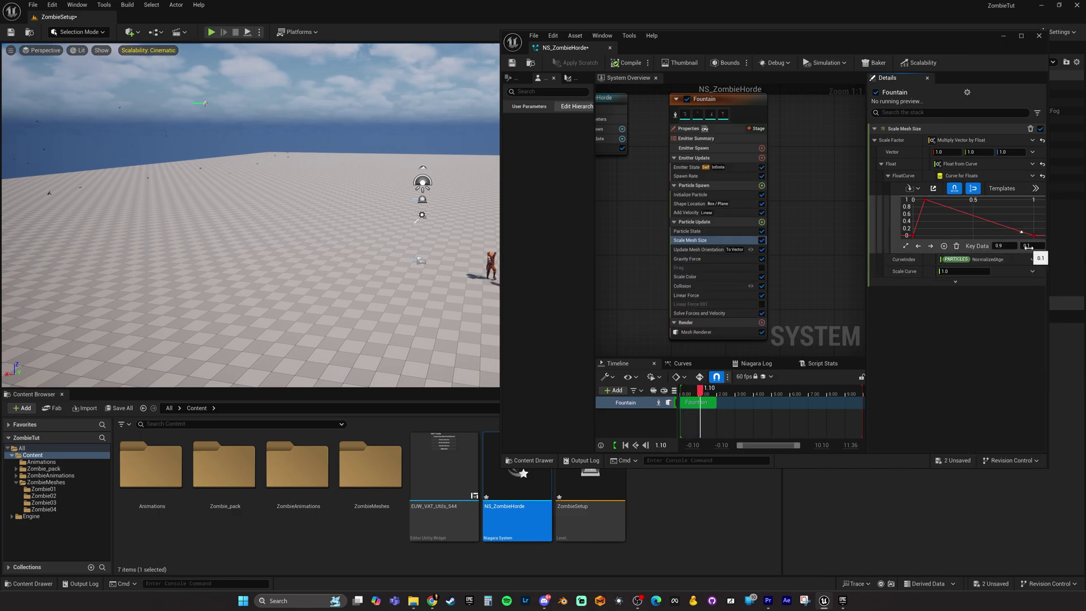
click(1031, 246)
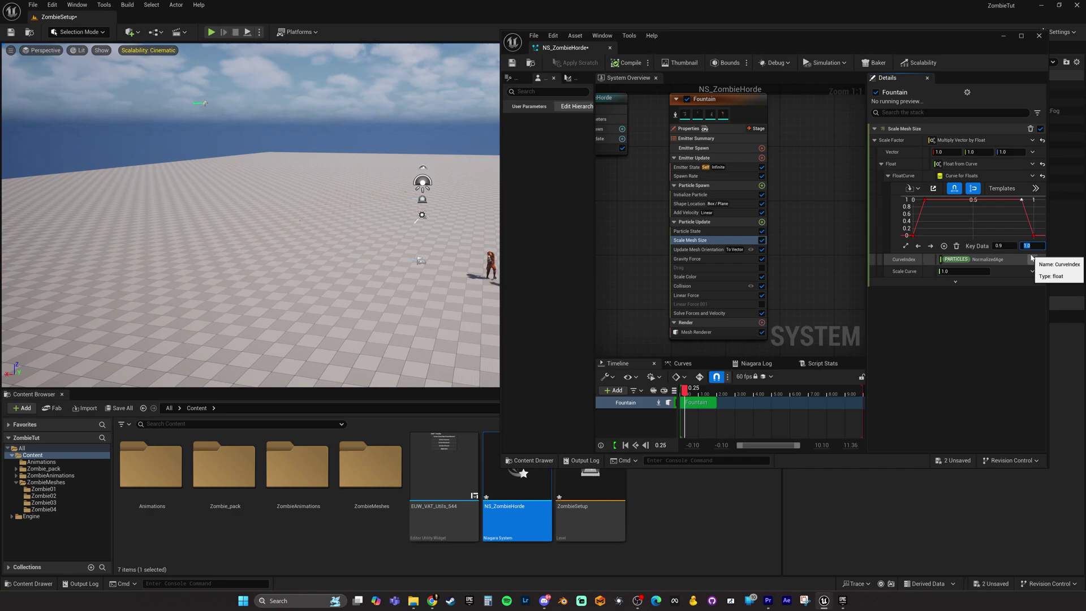
text(1)
key(Return)
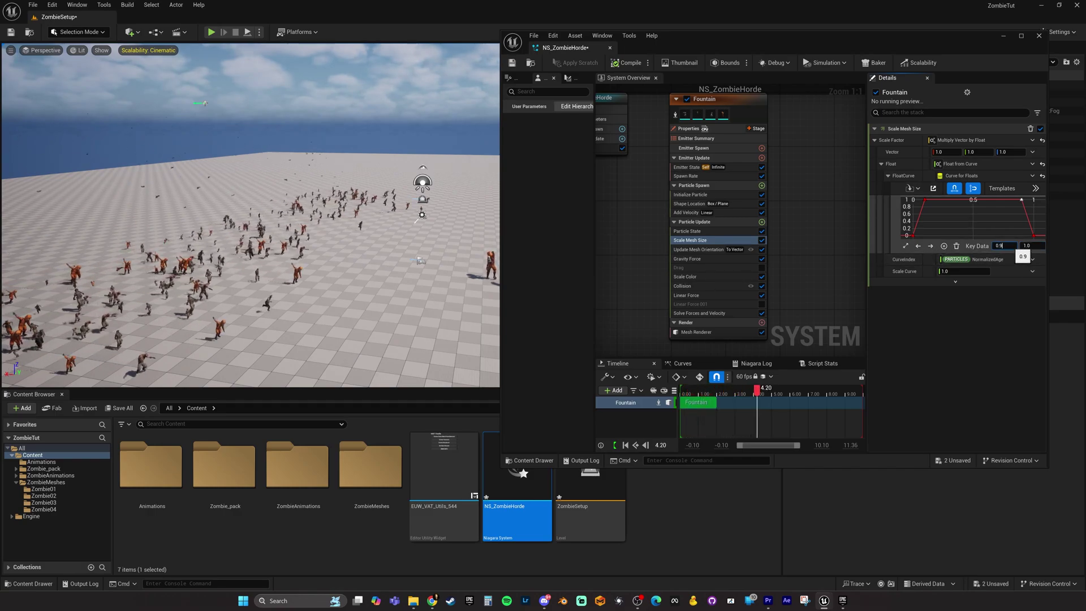
click(1002, 246)
text(0.95)
key(Return)
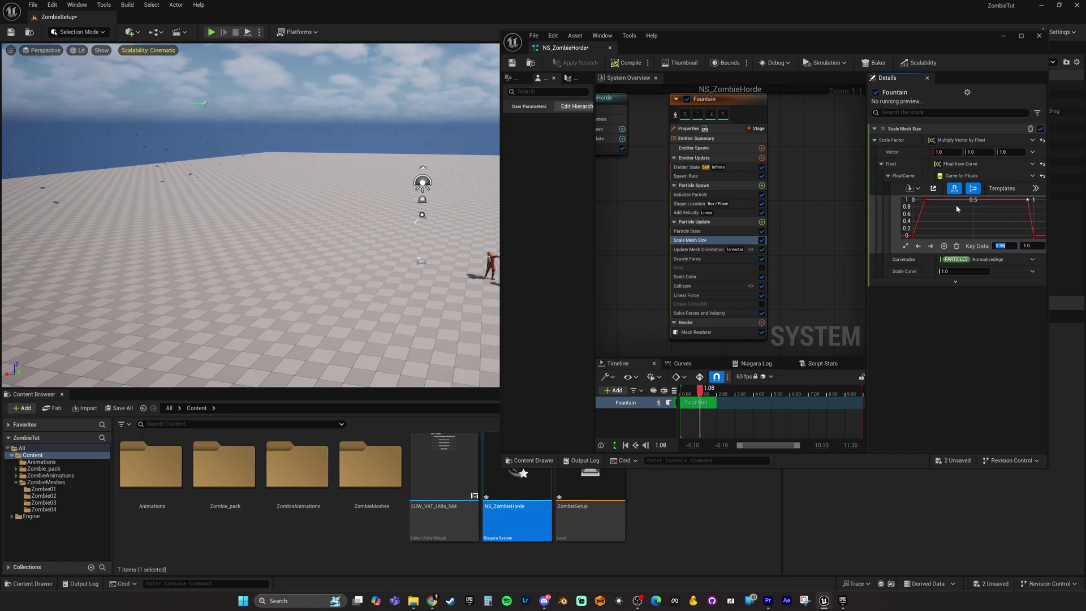
- Try time 0.05 for the scale curve's second key, and settle on 0.02 so the zombies scale up faster
click(925, 200)
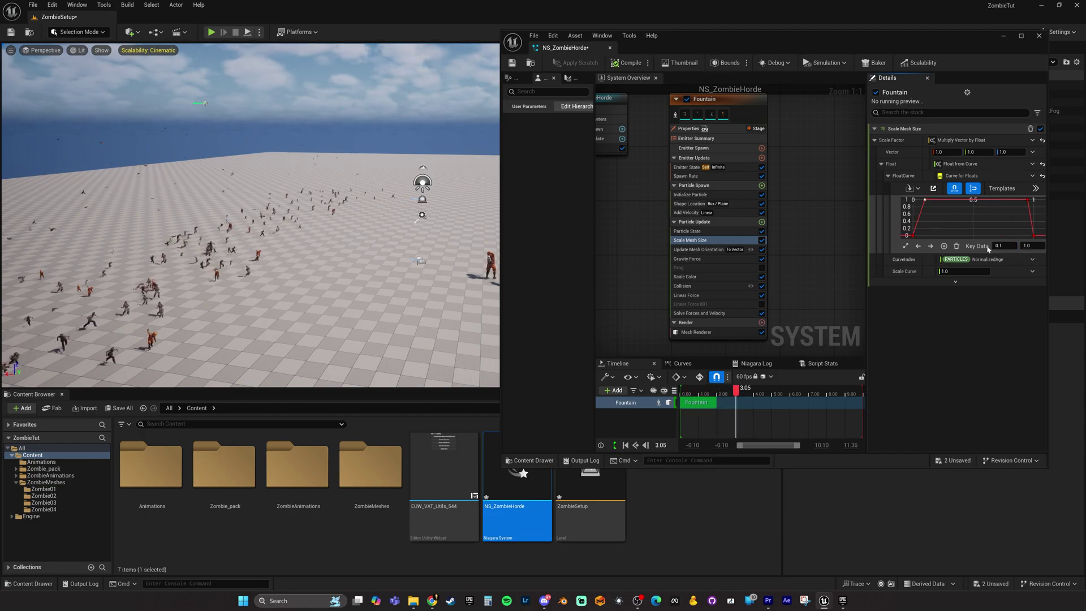
click(1004, 247)
text(0)
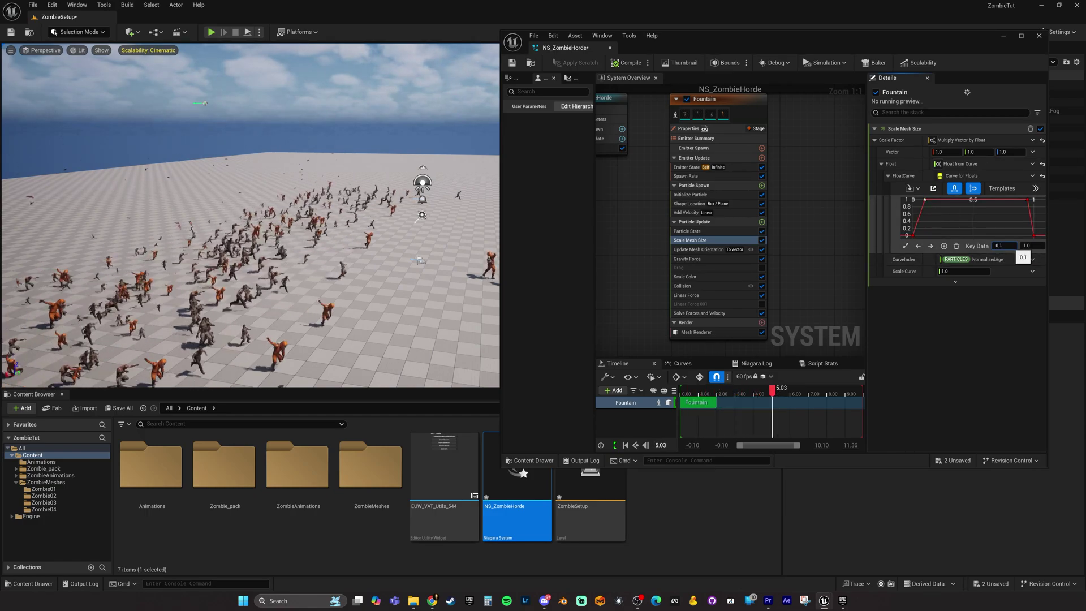
text(.05)
key(Return)
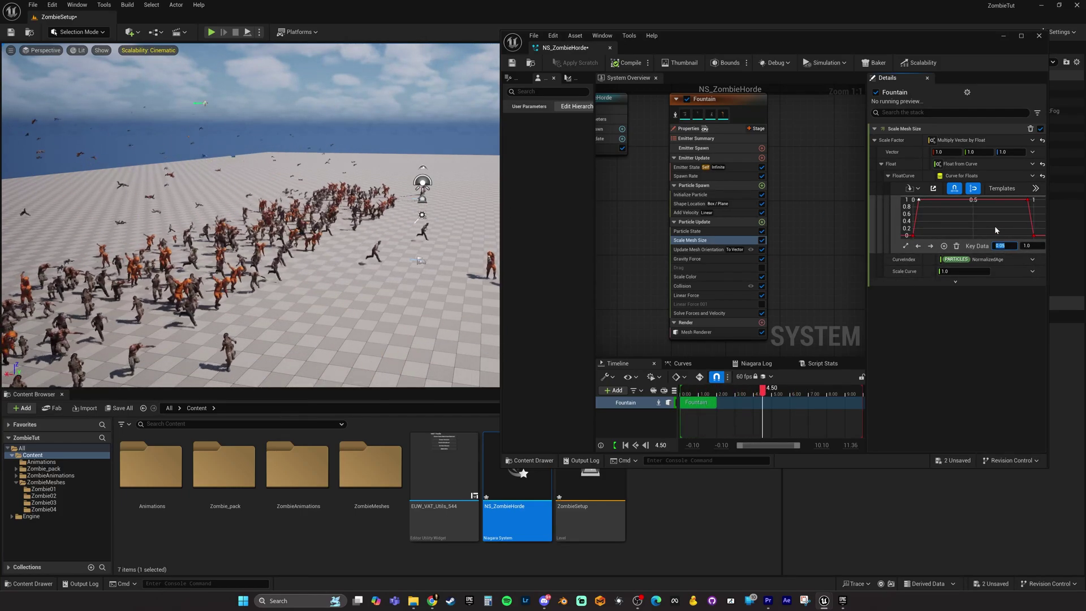
key(BackSpace)
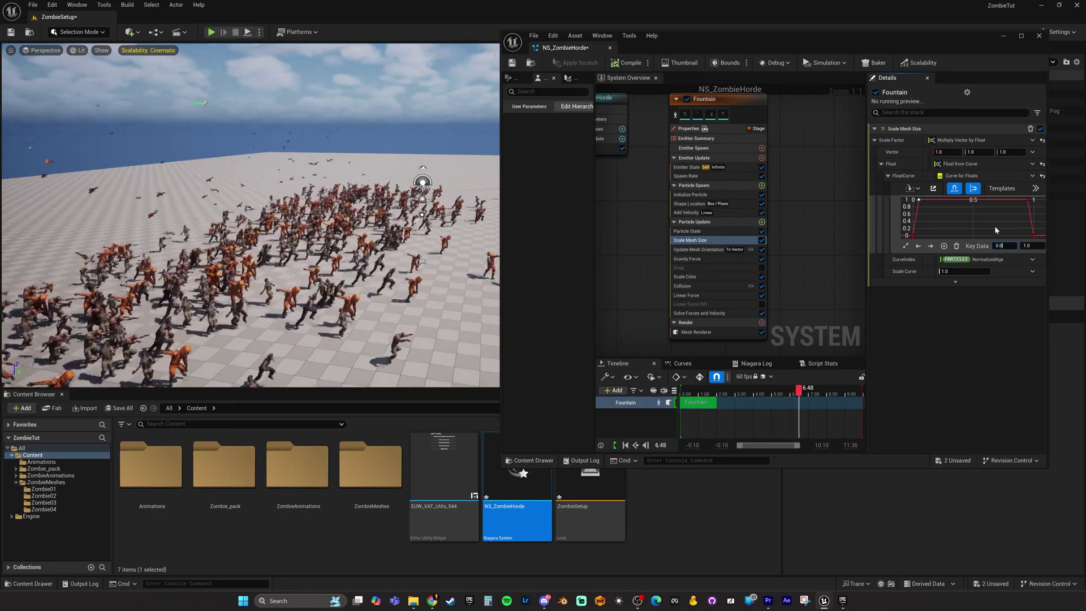
text(2)
key(Return)
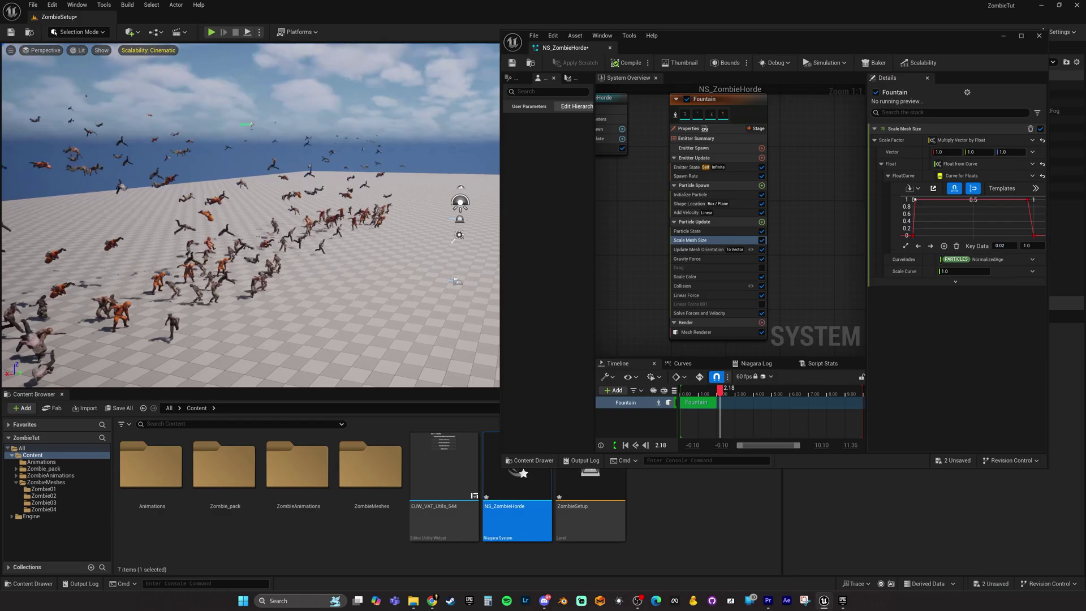
- Save the NS_ZombieHorde system and inspect the scaled horde from several angles in the level
right_drag(248, 214, 317, 210)
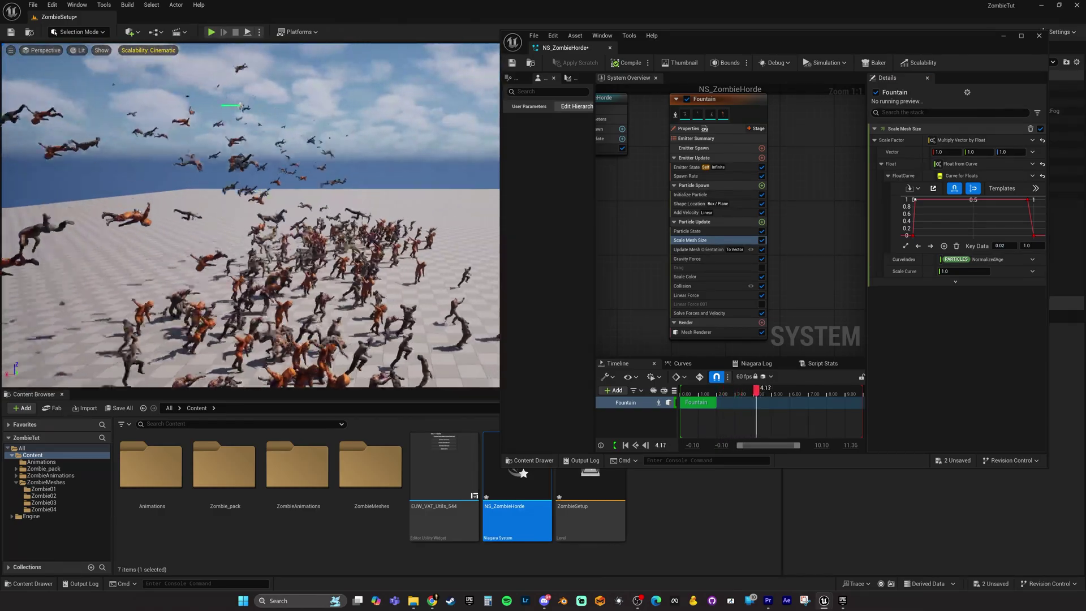
right_drag(317, 209, 425, 196)
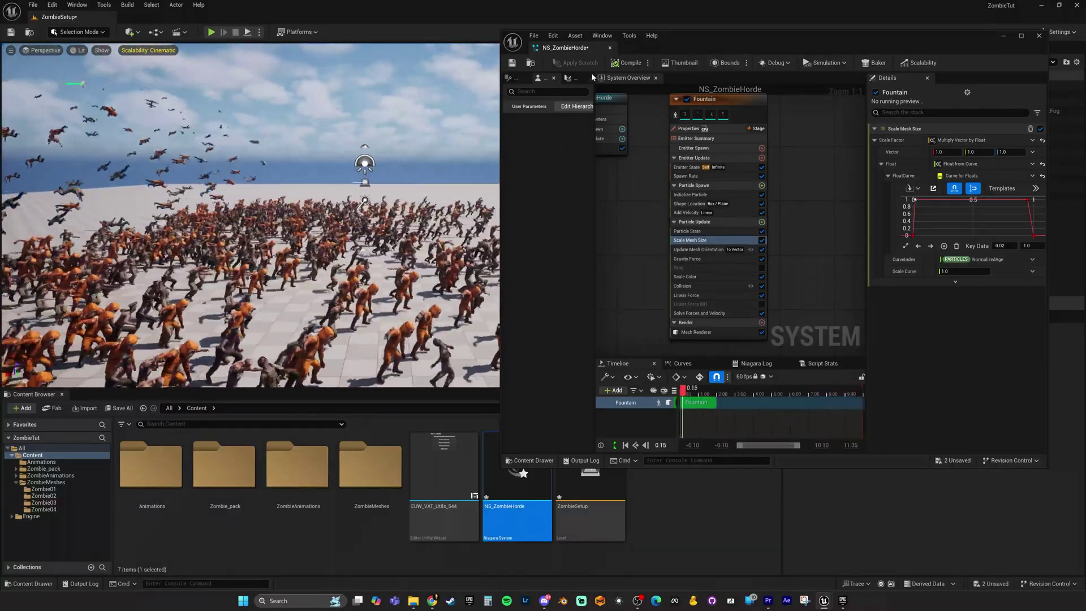
click(512, 63)
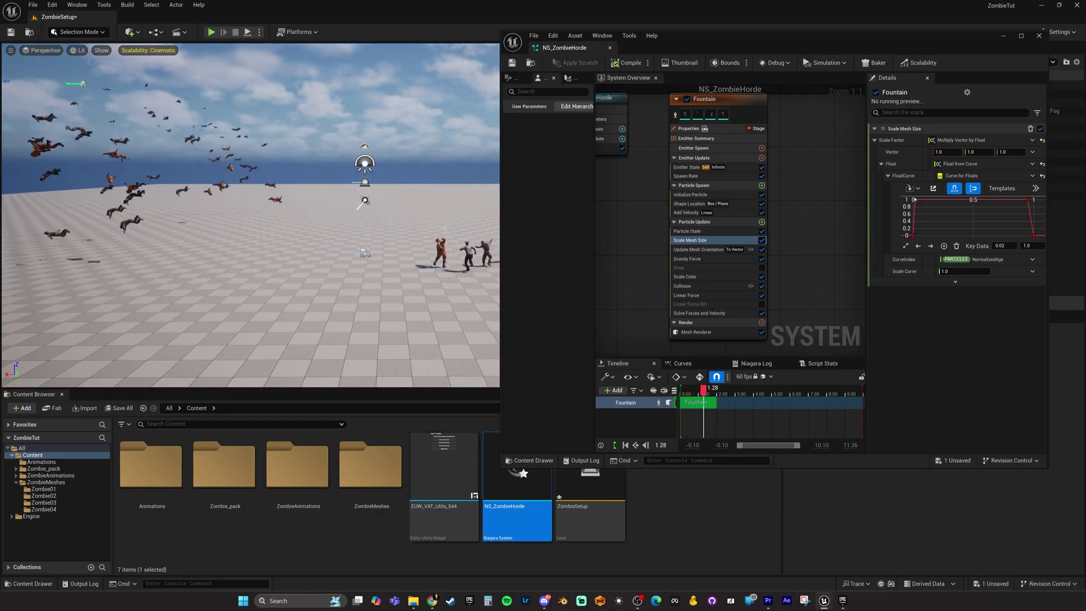
right_drag(396, 238, 330, 211)
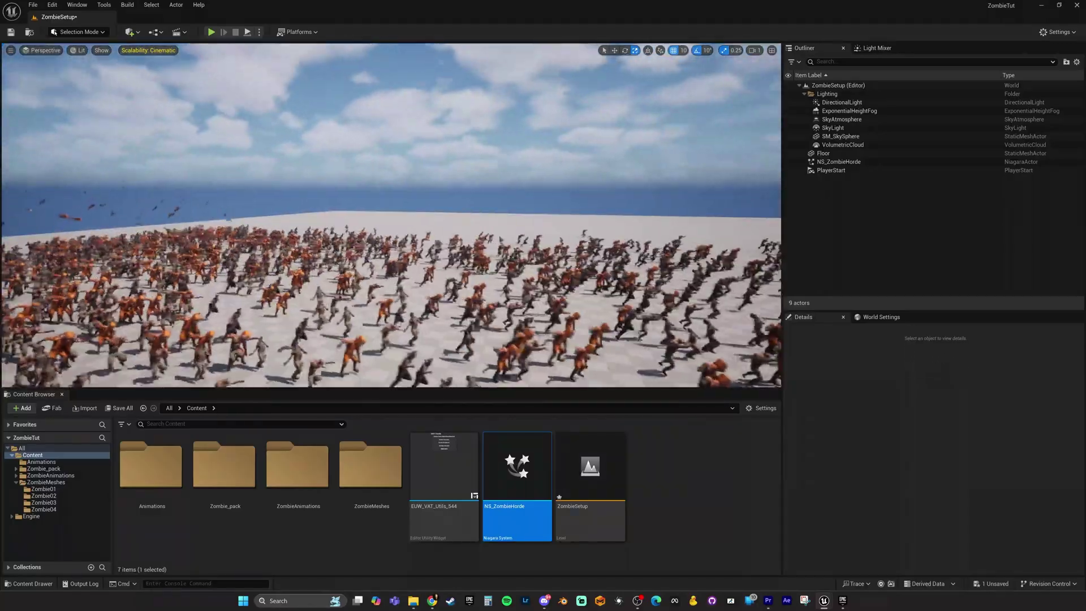
right_drag(391, 214, 396, 180)
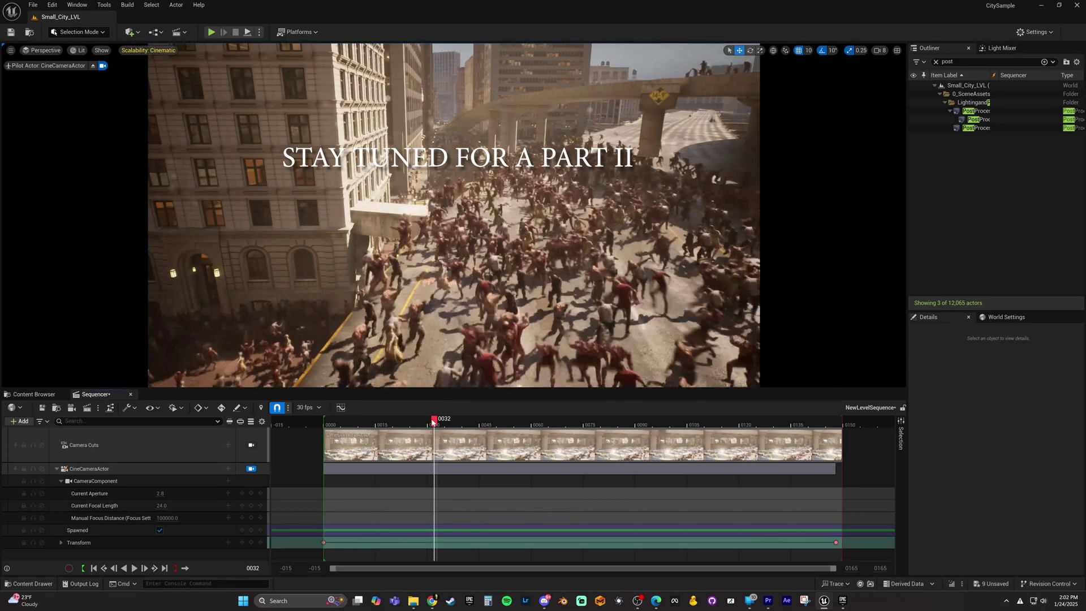
- Add a Transform key for the CineCameraActor at frame 28 and play the sequence from near its start
drag(433, 421, 420, 421)
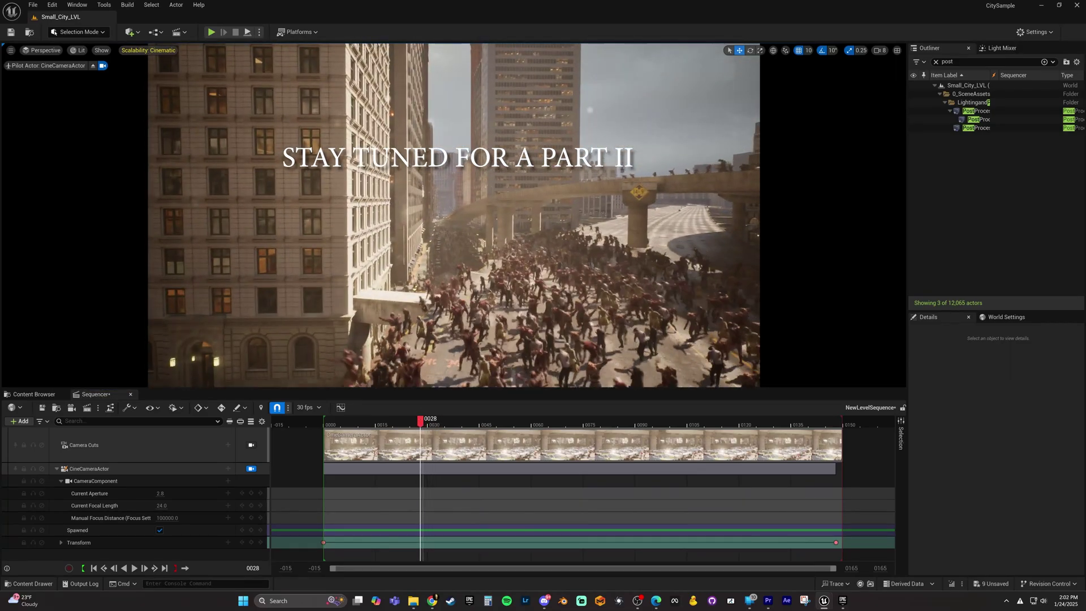
click(252, 543)
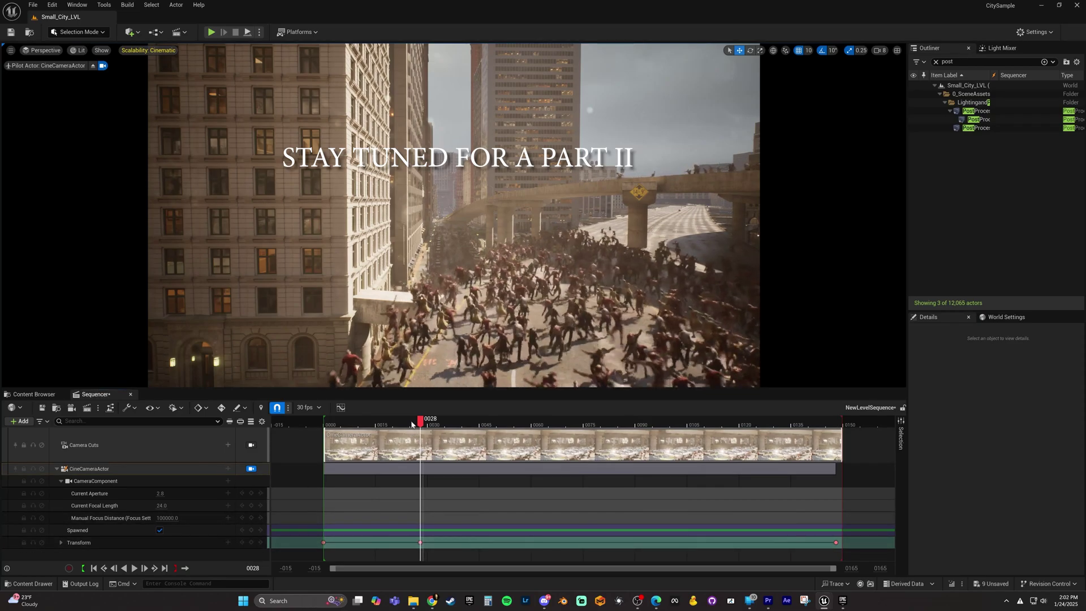
drag(420, 421, 338, 434)
key(space)
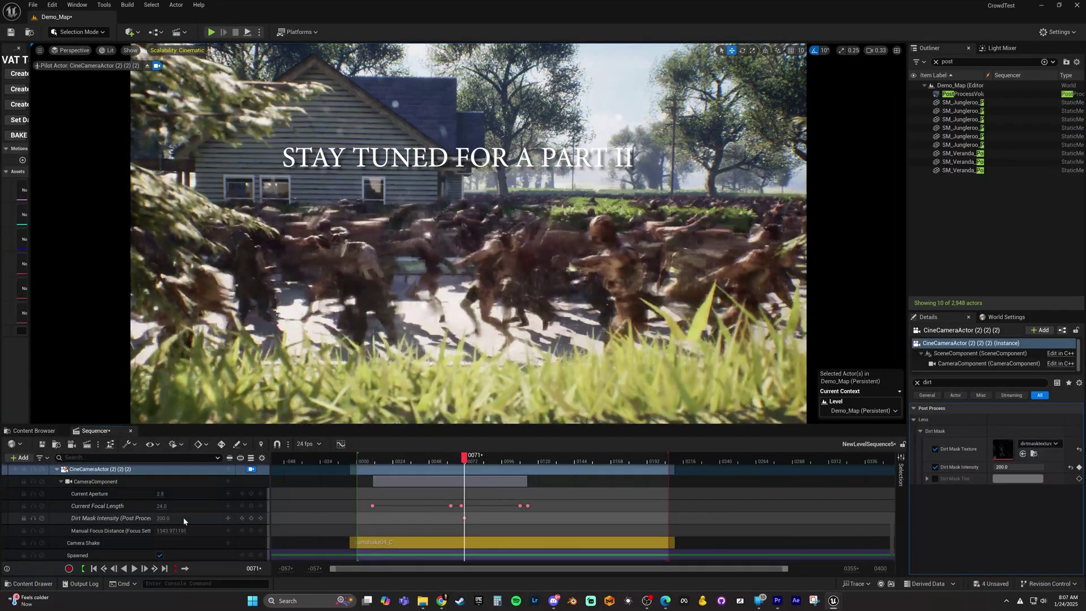
- Key the camera's Dirt Mask Intensity of 200.0 at frame 71 and scrub the sequence forward
click(253, 519)
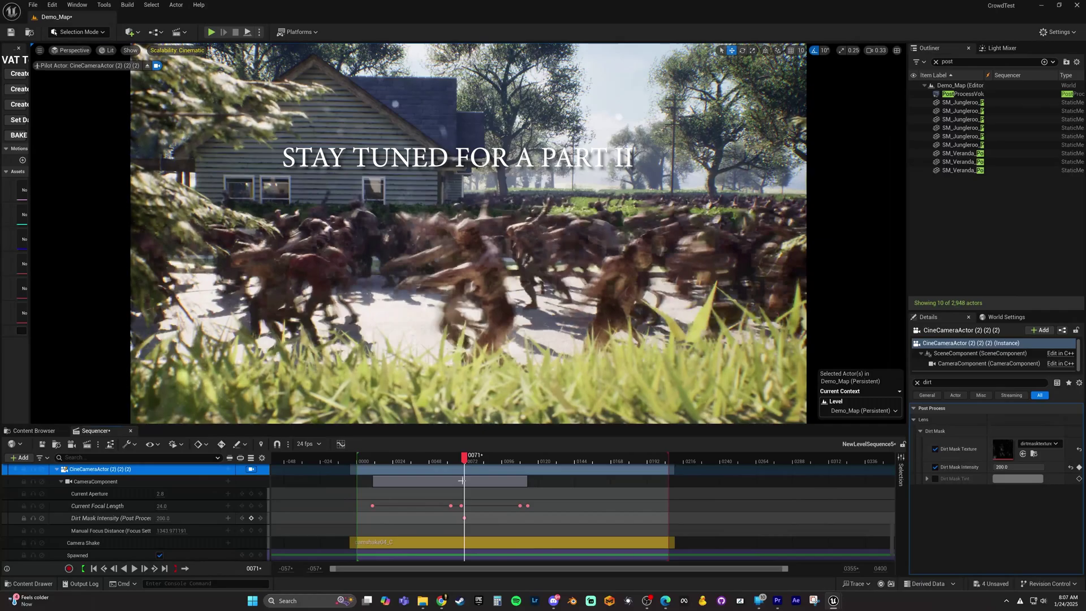
drag(466, 459, 514, 463)
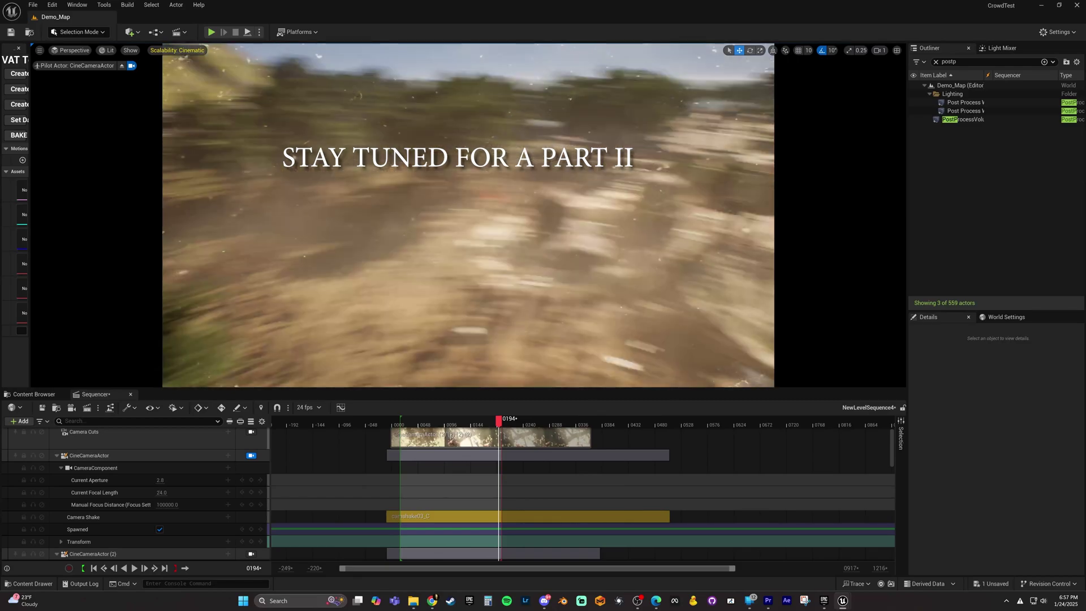